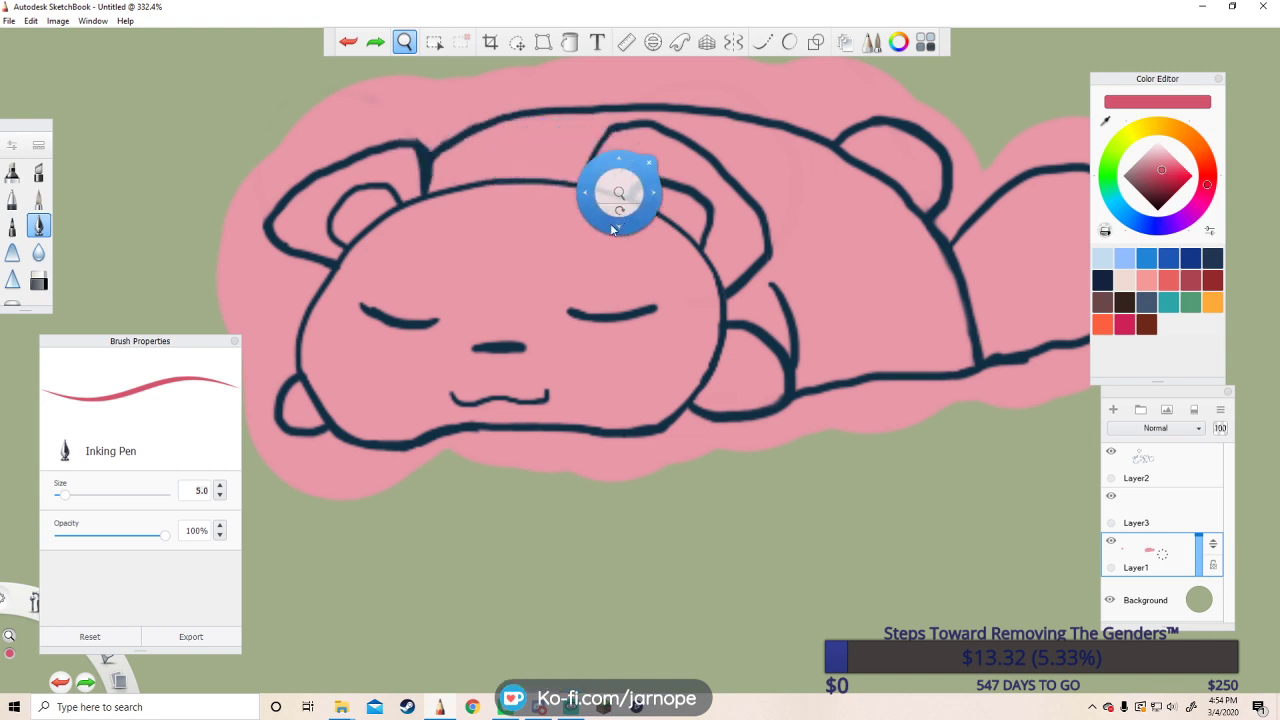
- Nudge the view over the bear's head, undoing and then restoring the pink fill
mouse_move(650, 190)
mouse_down()
mouse_move(638, 222)
mouse_move(608, 243)
mouse_move(640, 230)
mouse_move(718, 248)
mouse_move(726, 186)
mouse_move(658, 203)
mouse_up()
click(632, 252)
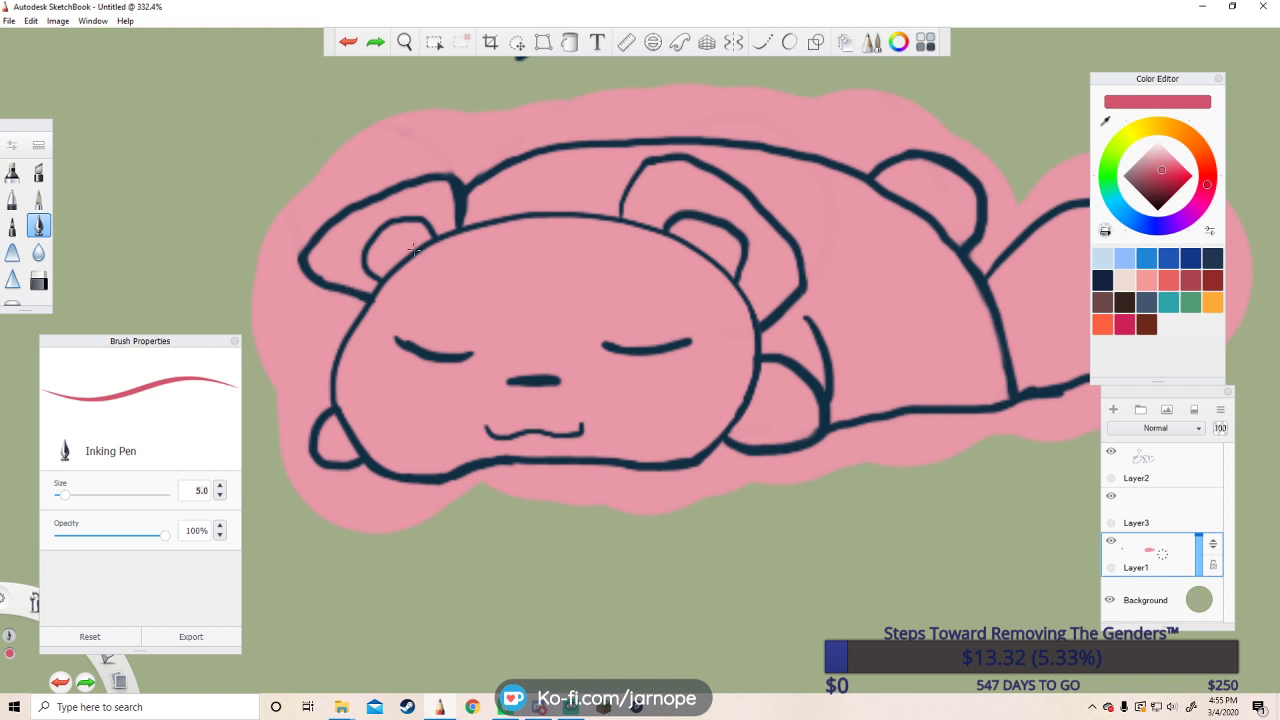
click(404, 41)
mouse_move(443, 124)
mouse_down()
mouse_move(467, 304)
mouse_move(515, 304)
mouse_move(458, 118)
mouse_up()
click(348, 42)
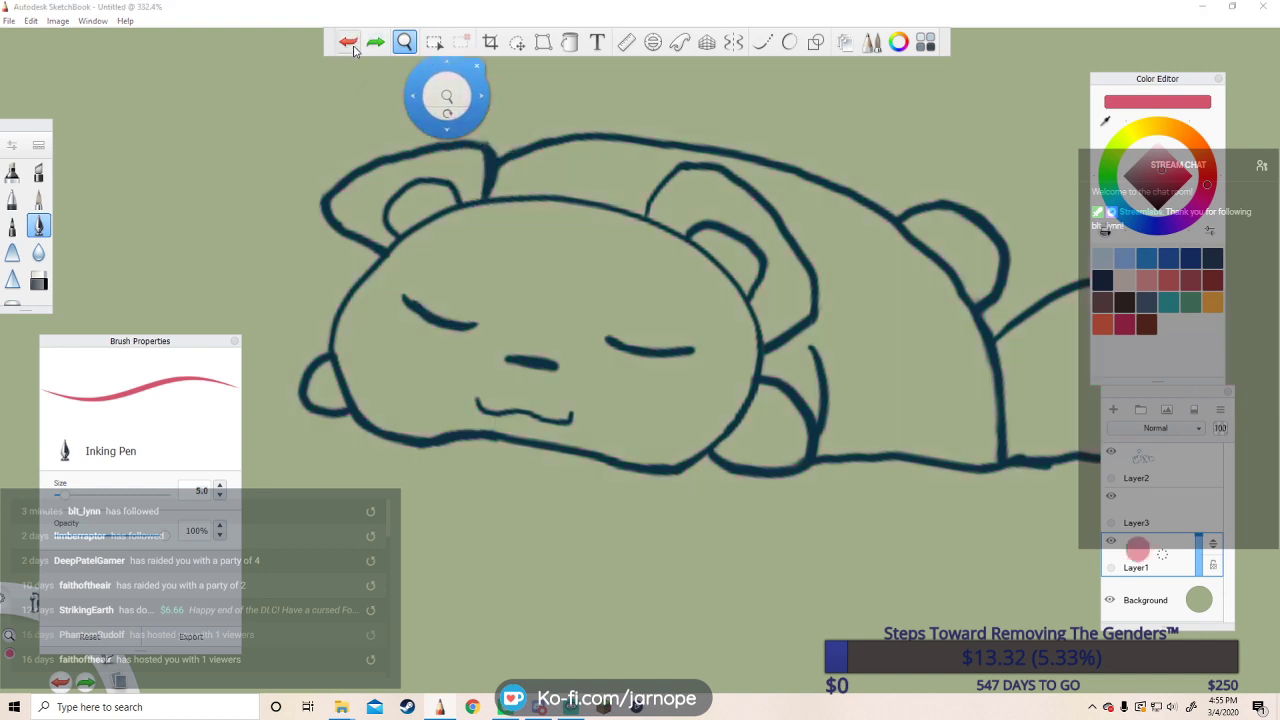
click(375, 42)
mouse_move(476, 117)
mouse_down()
mouse_move(470, 205)
mouse_move(478, 109)
mouse_move(463, 149)
mouse_move(563, 281)
mouse_move(656, 324)
mouse_move(487, 129)
mouse_move(505, 98)
mouse_up()
- Zoom in closer on the bear's face
click(517, 42)
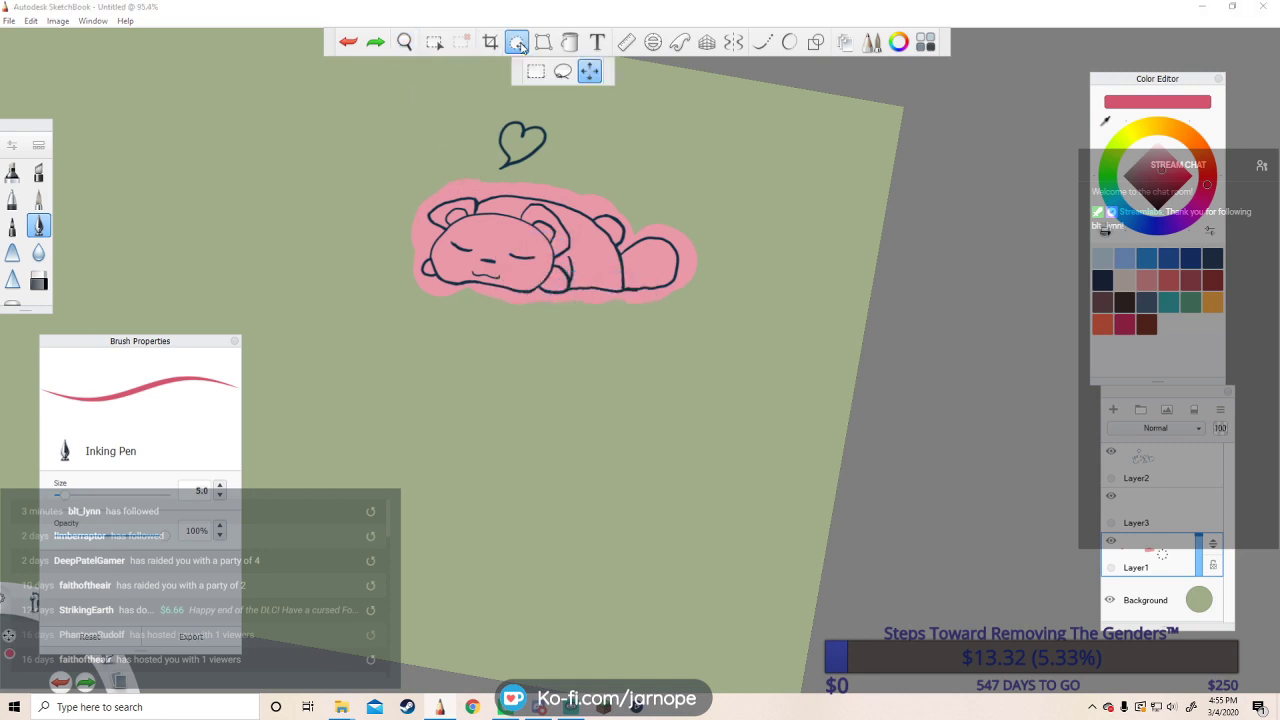
click(404, 42)
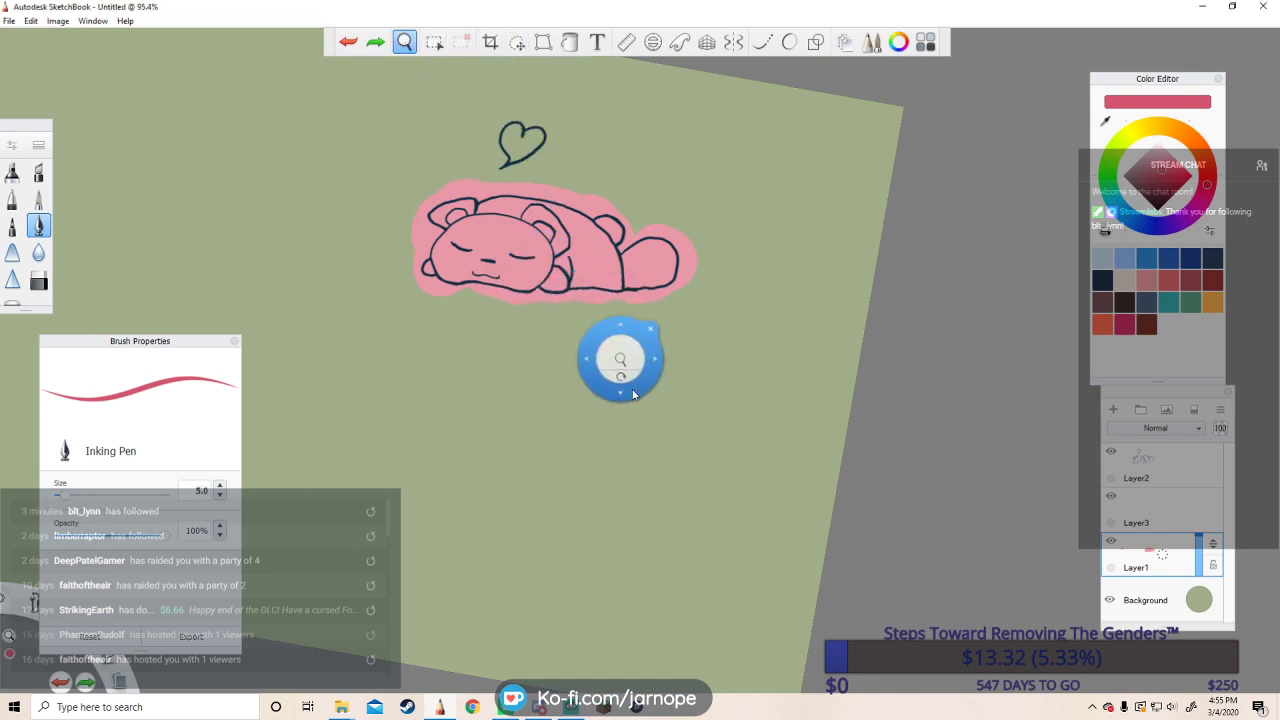
drag(637, 397, 606, 337)
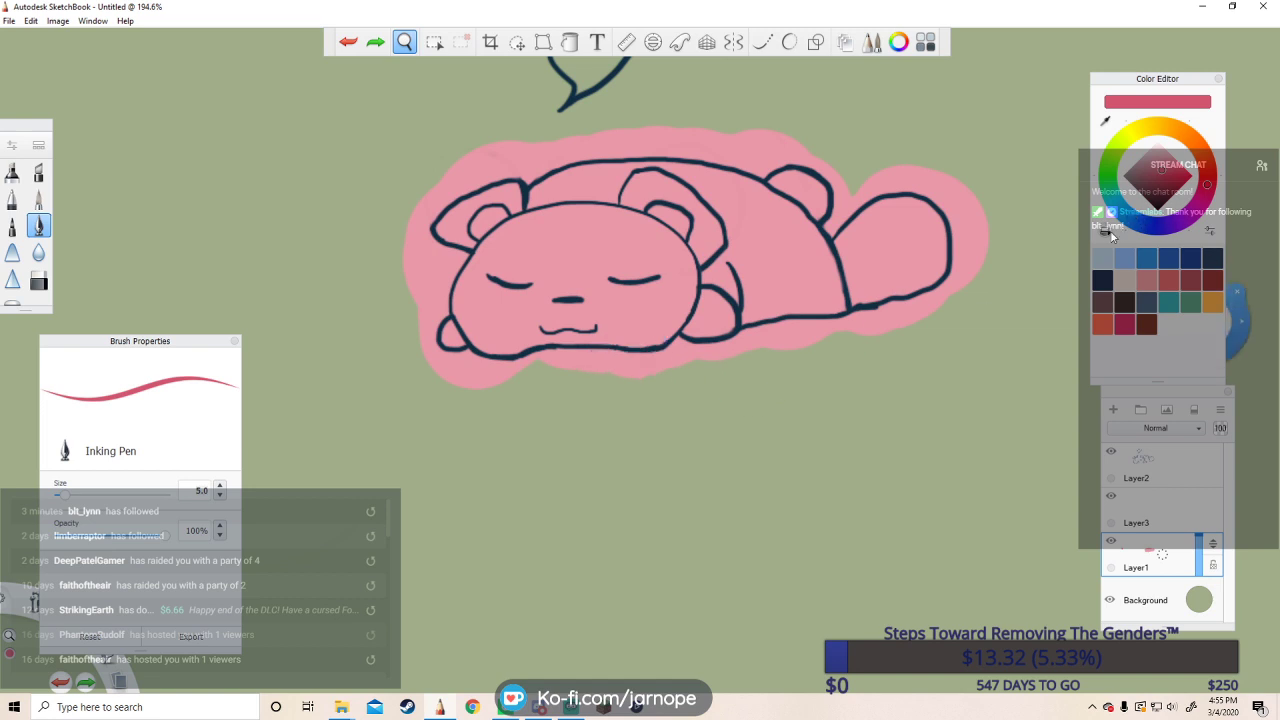
key(space)
key(space)
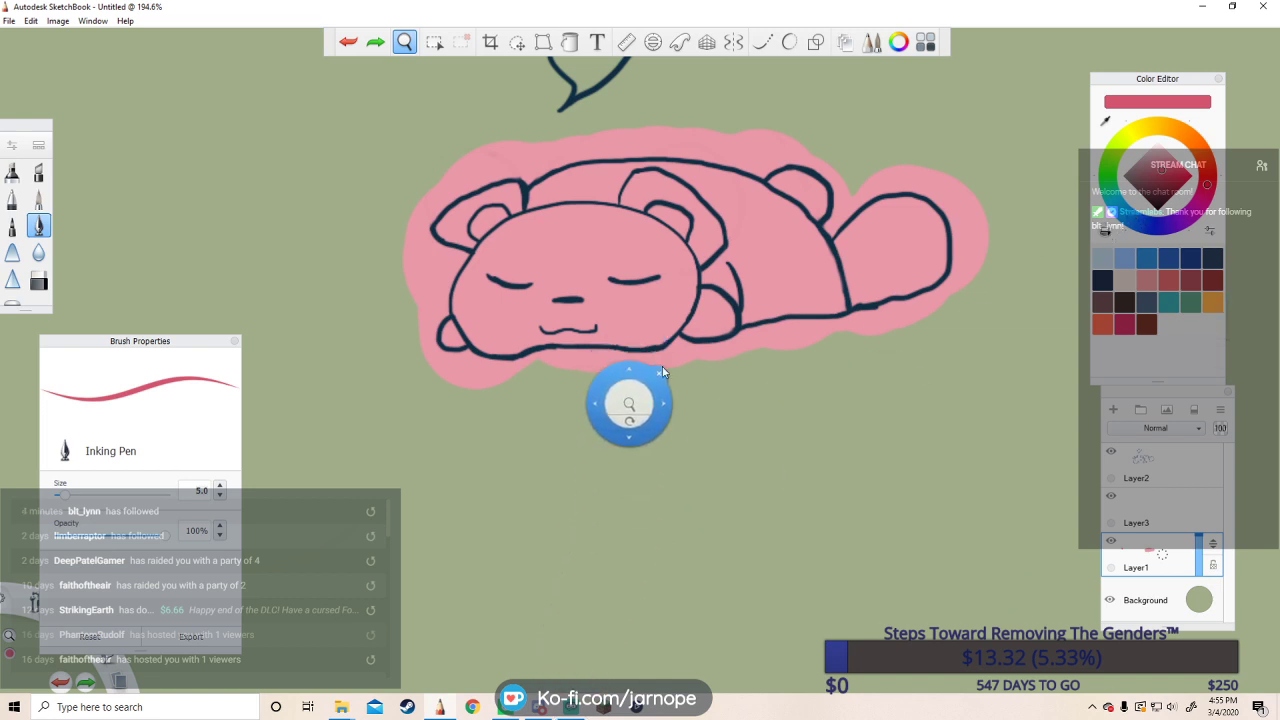
key(space)
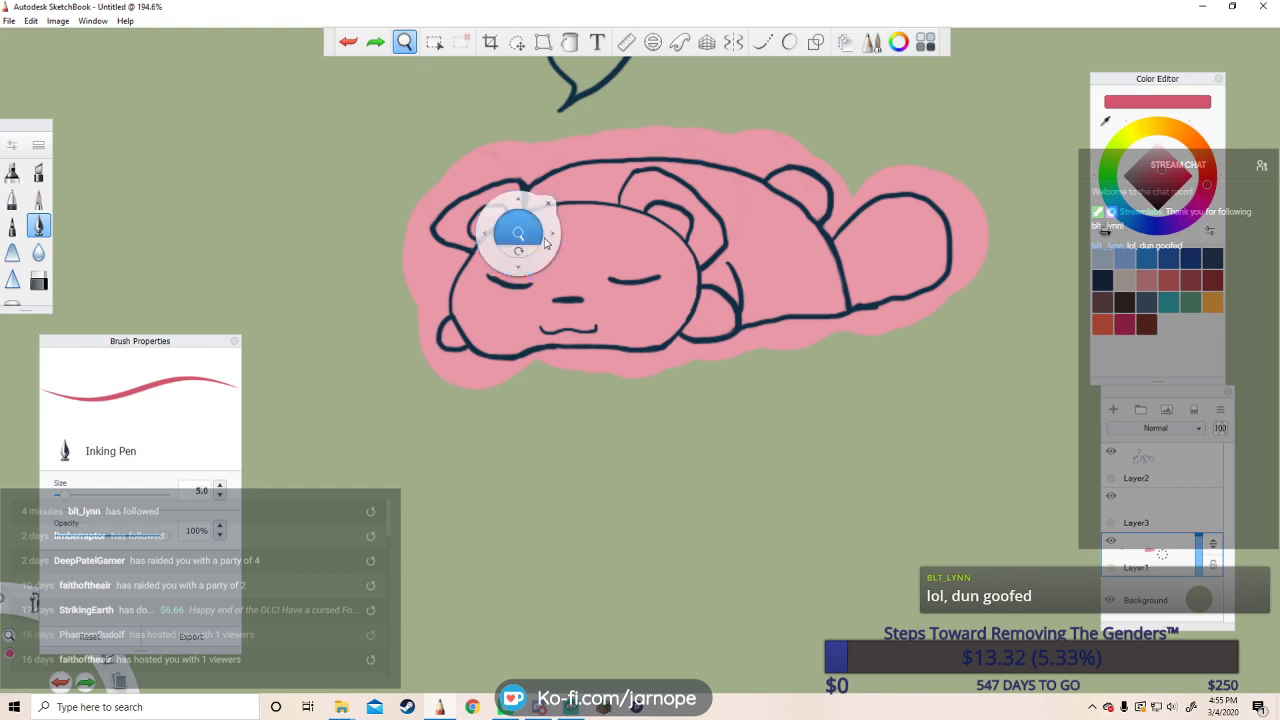
scroll(560, 225, up, 5)
scroll(657, 257, down, 1)
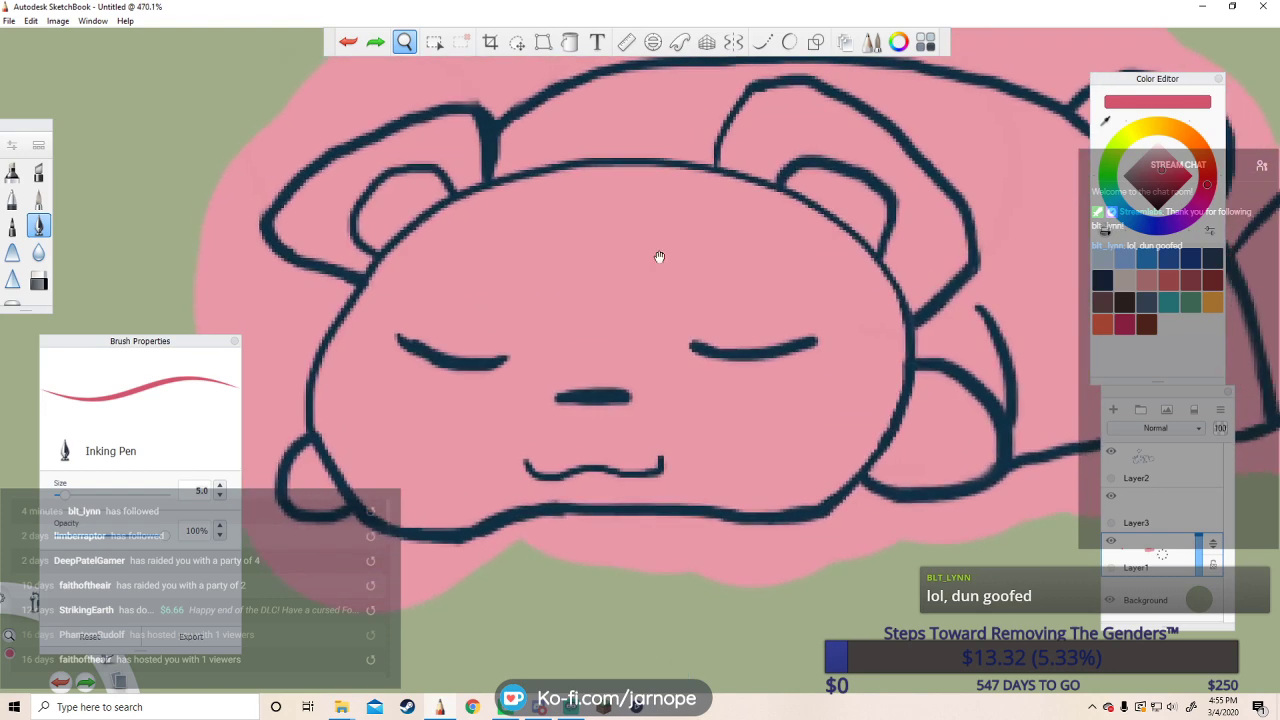
key(space)
key(space)
scroll(549, 213, up, 2)
key(space)
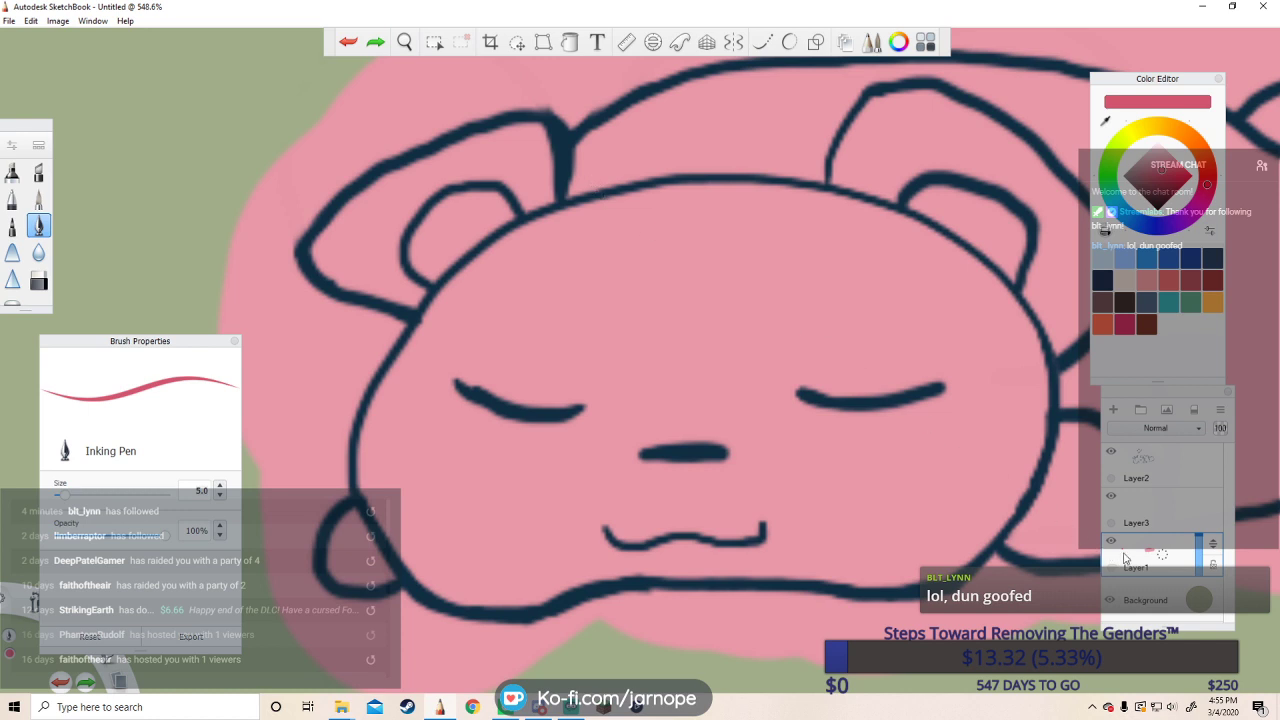
- On Layer3, paint deep rose blush inside the left ear, redoing one stray stroke
click(1152, 518)
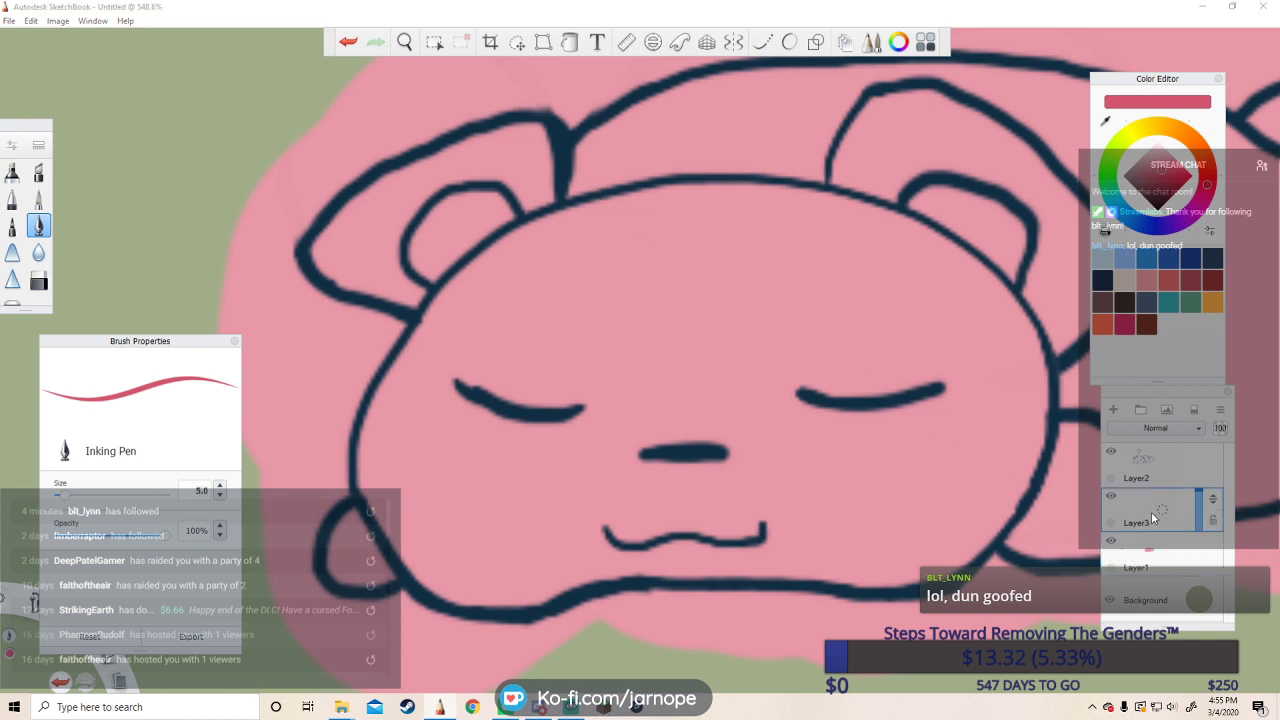
mouse_move(438, 230)
mouse_down()
mouse_move(452, 246)
mouse_move(462, 214)
mouse_move(442, 228)
mouse_move(498, 206)
mouse_move(442, 228)
mouse_move(482, 234)
mouse_move(442, 264)
mouse_move(445, 206)
mouse_move(424, 252)
mouse_up()
click(348, 42)
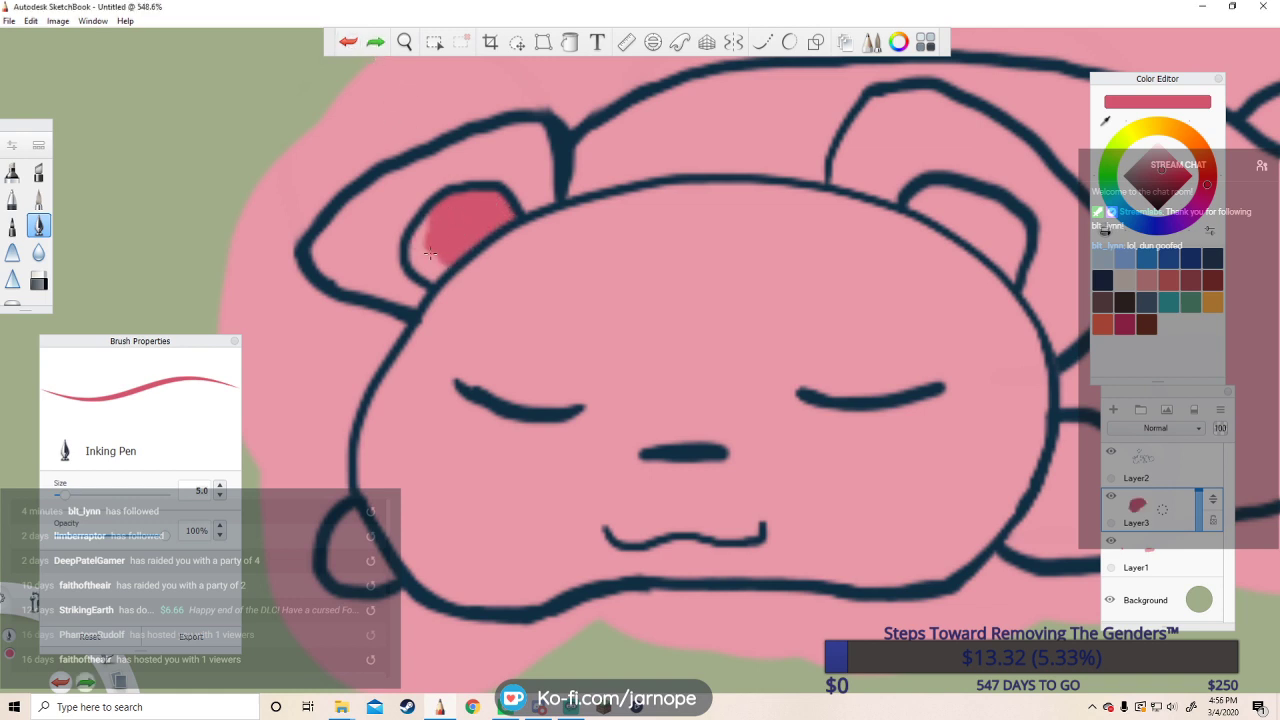
mouse_move(437, 228)
mouse_down()
mouse_move(418, 262)
mouse_move(426, 231)
mouse_move(438, 274)
mouse_up()
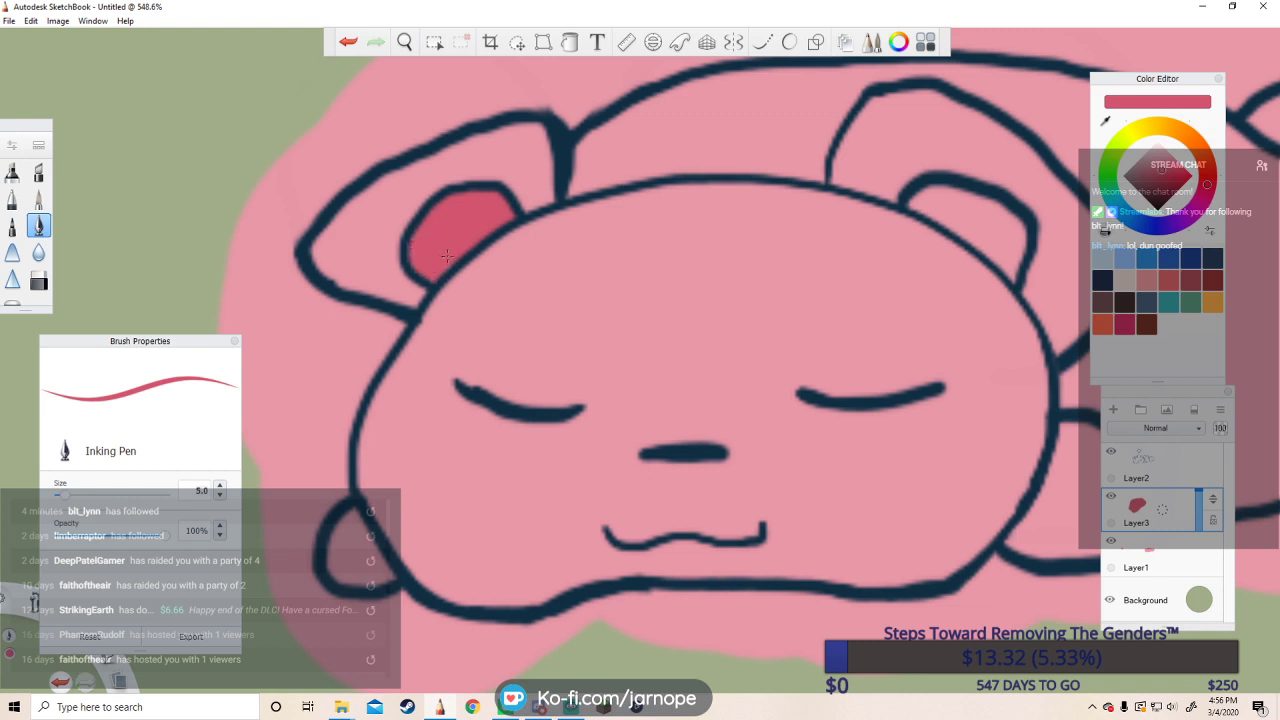
- Pan to the second ear, fill its bottom tip with rose red, and turn the face upright
click(405, 42)
mouse_move(654, 266)
mouse_down()
mouse_move(576, 244)
mouse_move(623, 269)
mouse_move(545, 236)
mouse_move(556, 222)
mouse_move(522, 210)
mouse_move(566, 220)
mouse_move(522, 222)
mouse_move(580, 244)
mouse_move(590, 226)
mouse_move(610, 268)
mouse_move(605, 254)
mouse_up()
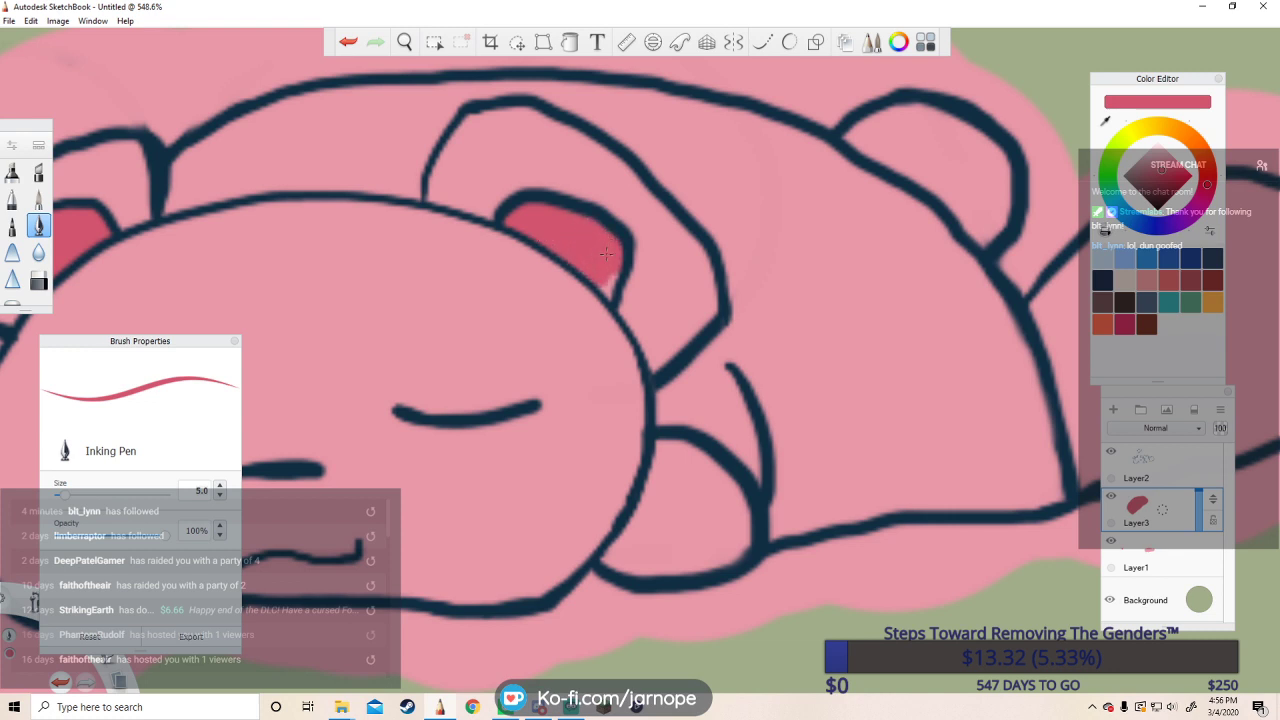
drag(606, 283, 604, 281)
key(space)
drag(566, 277, 808, 231)
key(space)
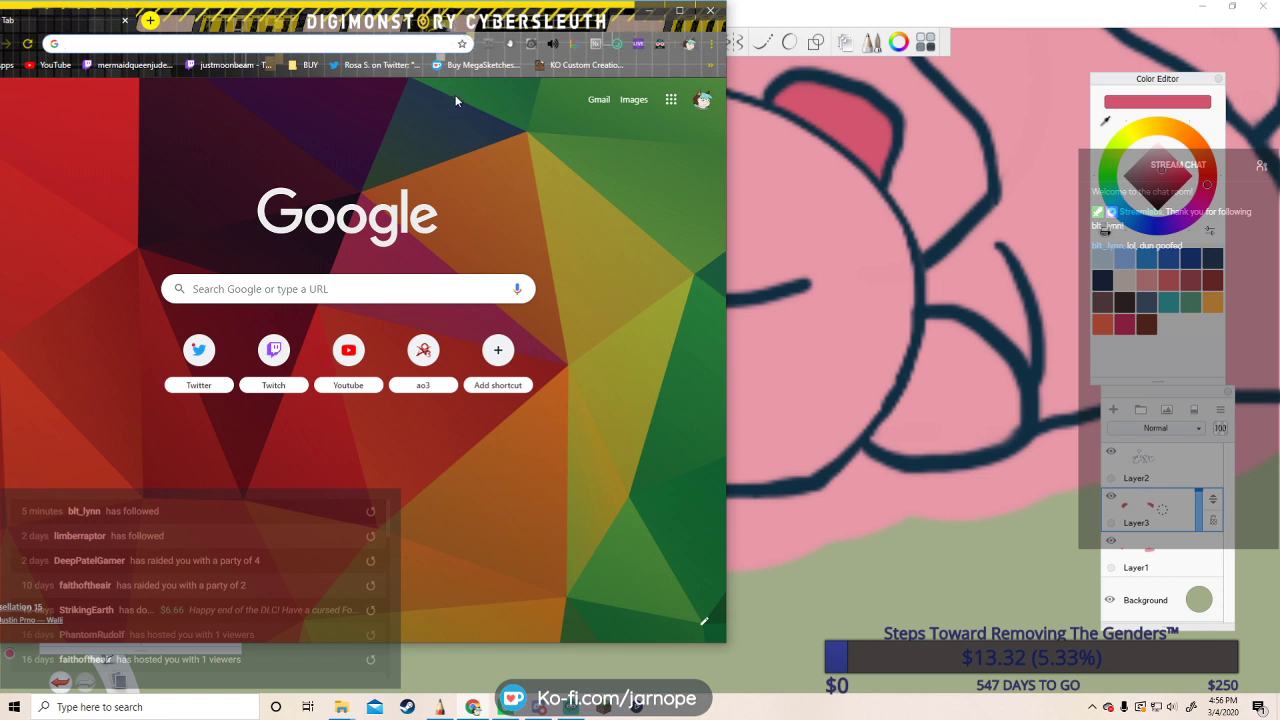
- Search Google for 'panda bear' and show only image results
drag(485, 20, 516, 26)
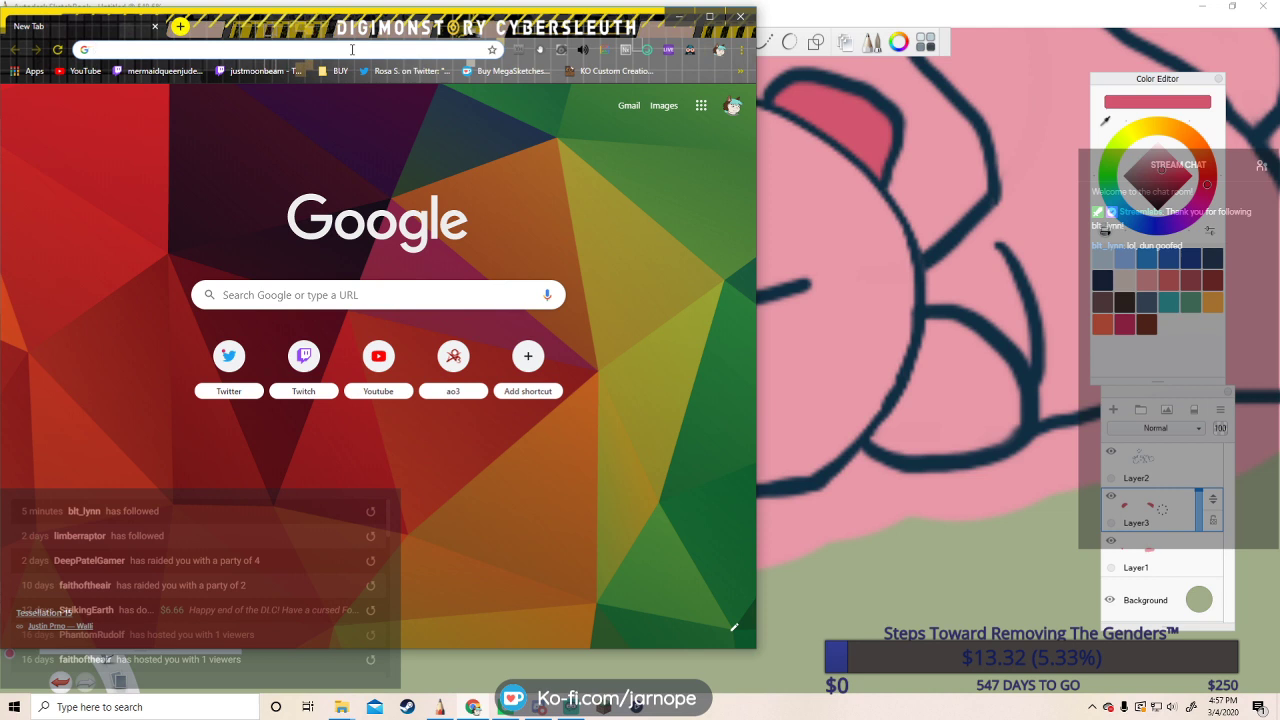
text(panda)
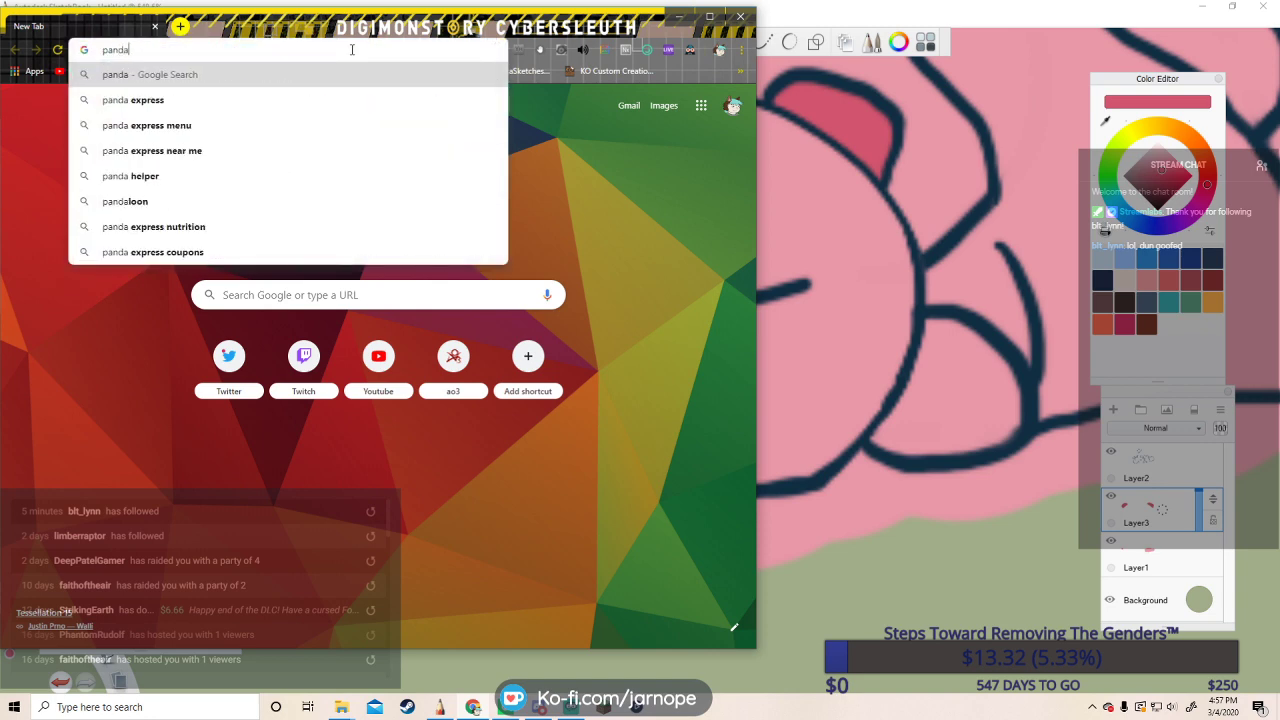
text( bear)
key(Return)
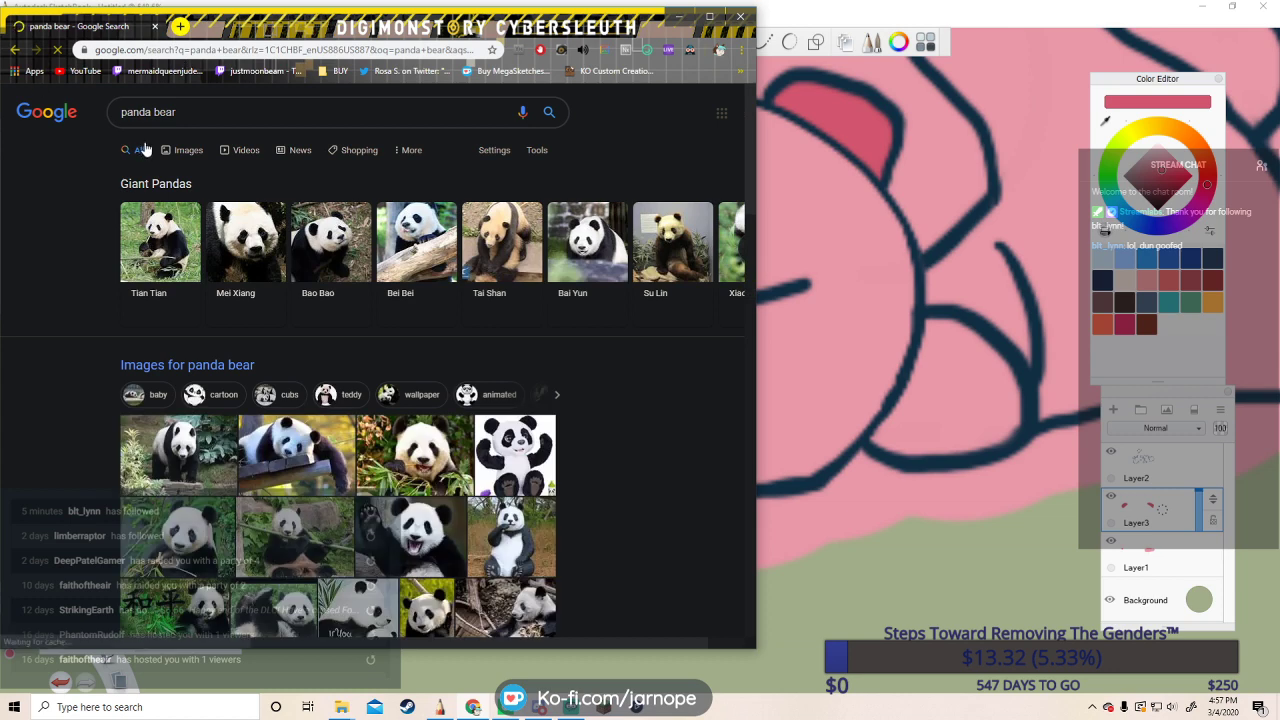
click(174, 150)
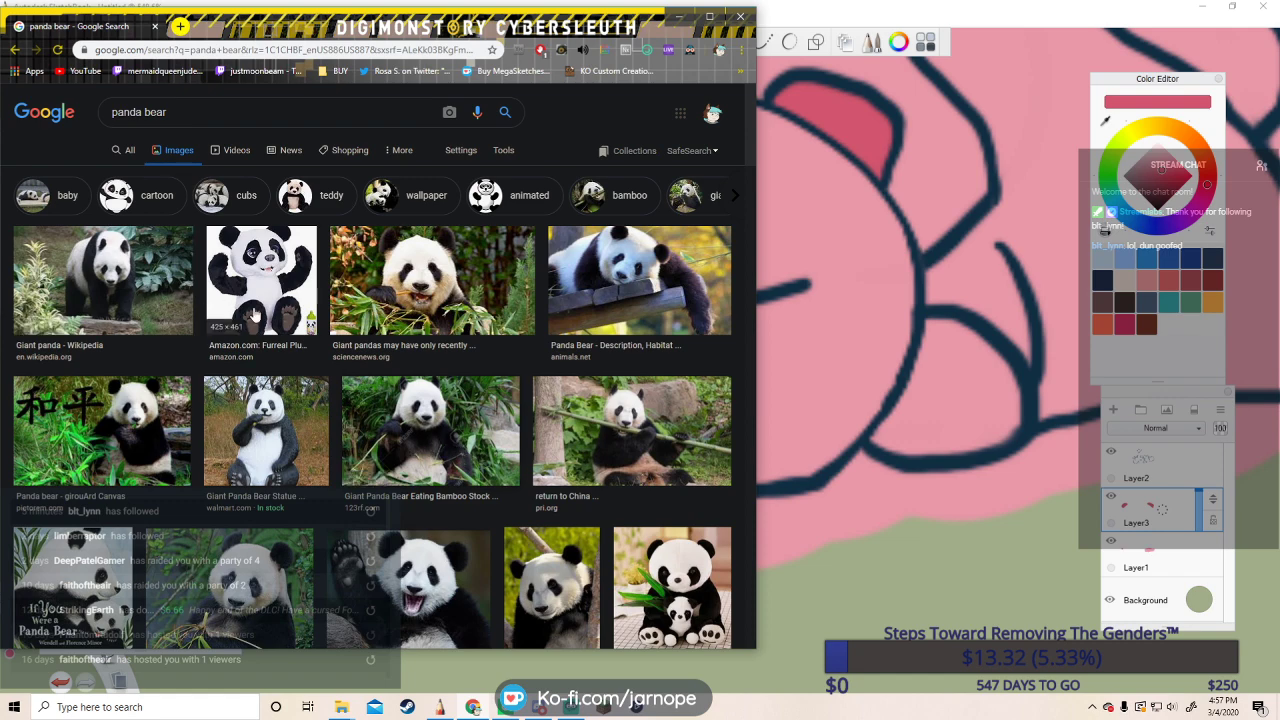
- Scroll the image results and preview the Giant panda - Wikipedia photo
scroll(585, 363, down, 2)
scroll(398, 388, down, 2)
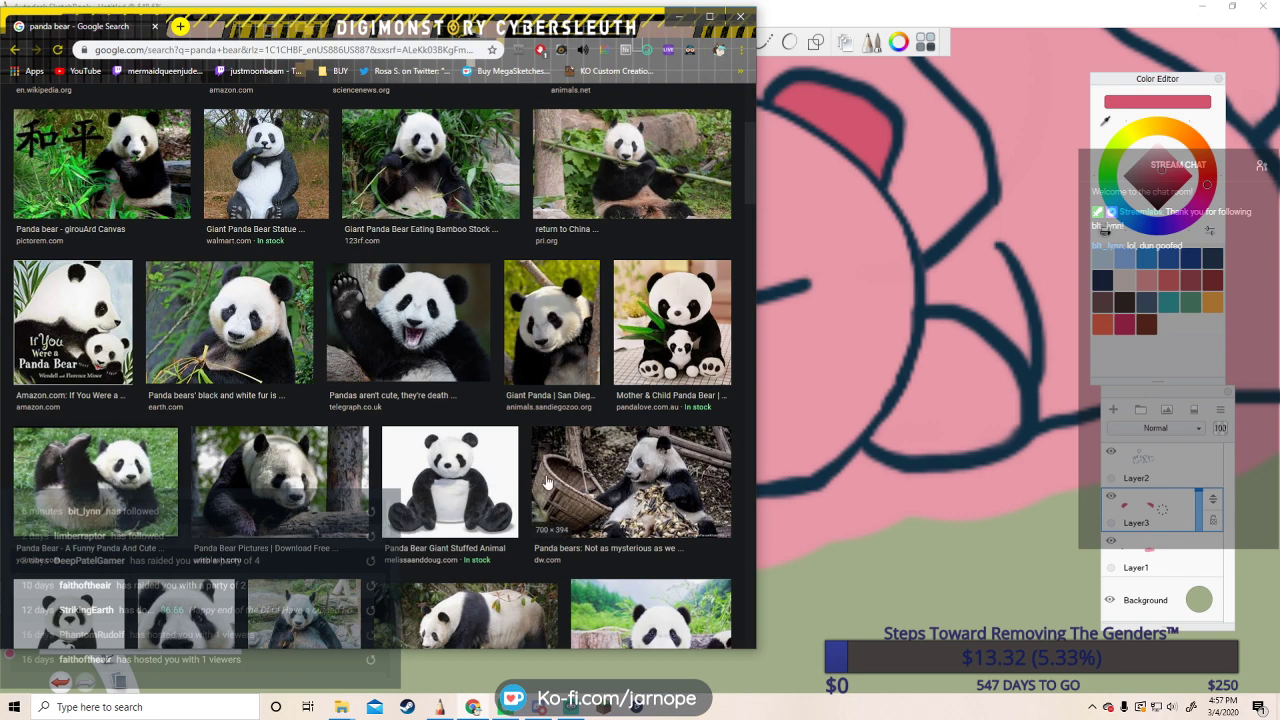
scroll(641, 528, down, 3)
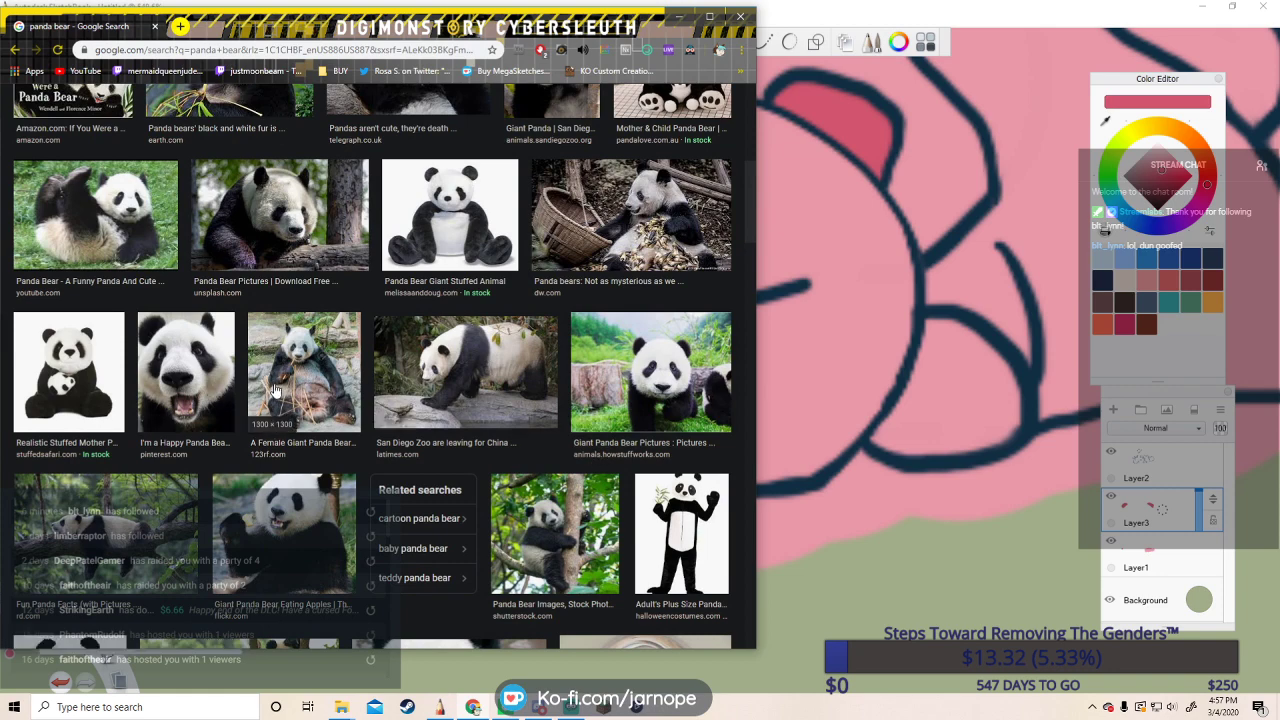
scroll(407, 437, up, 2)
scroll(407, 437, up, 2)
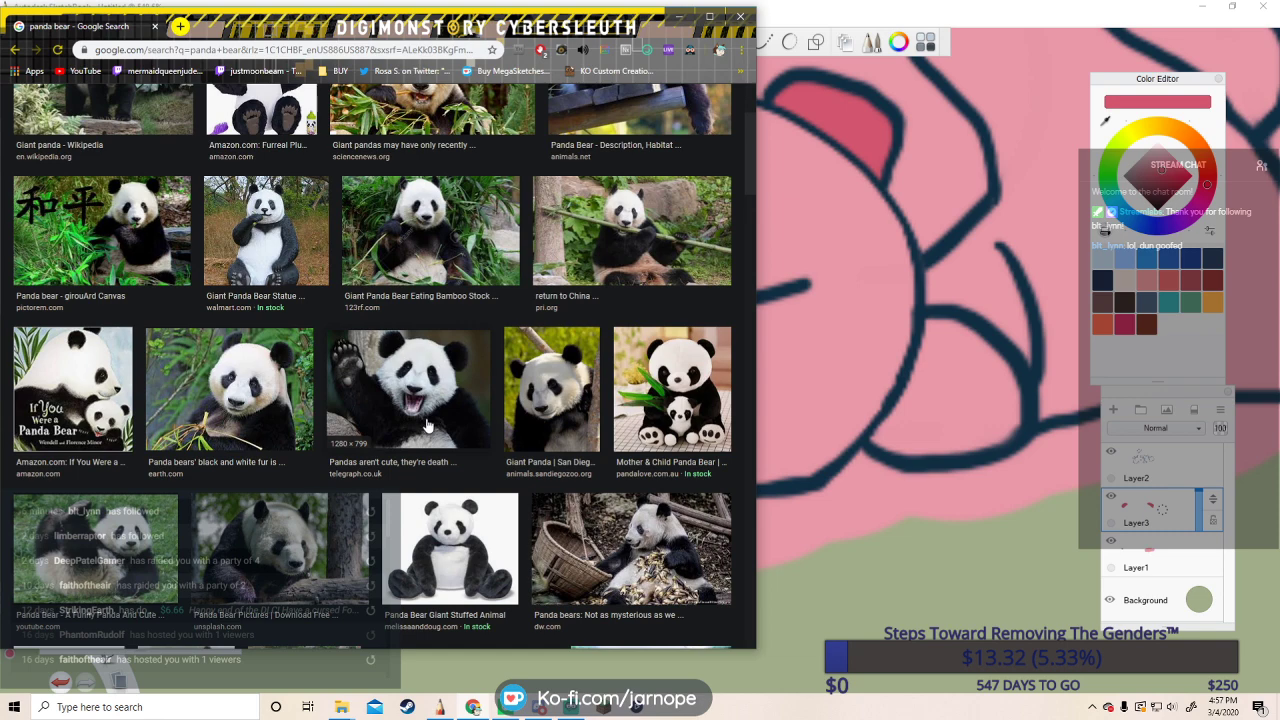
scroll(427, 426, up, 1)
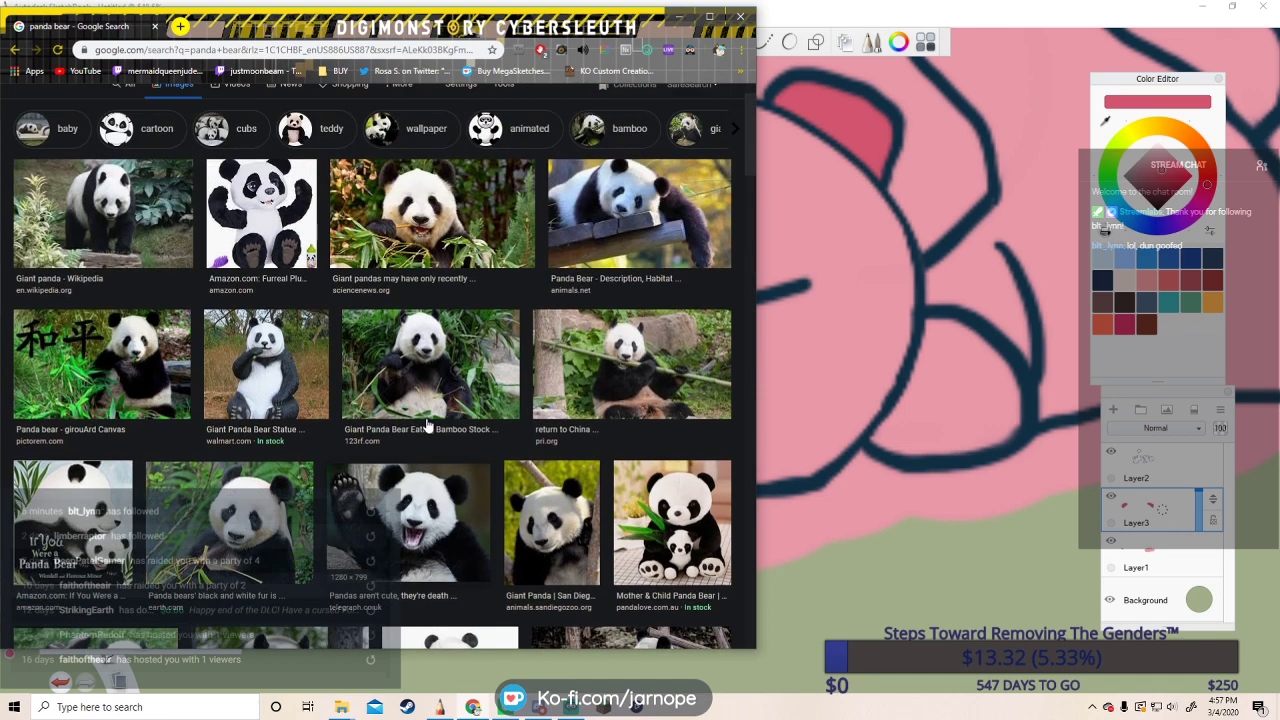
click(119, 232)
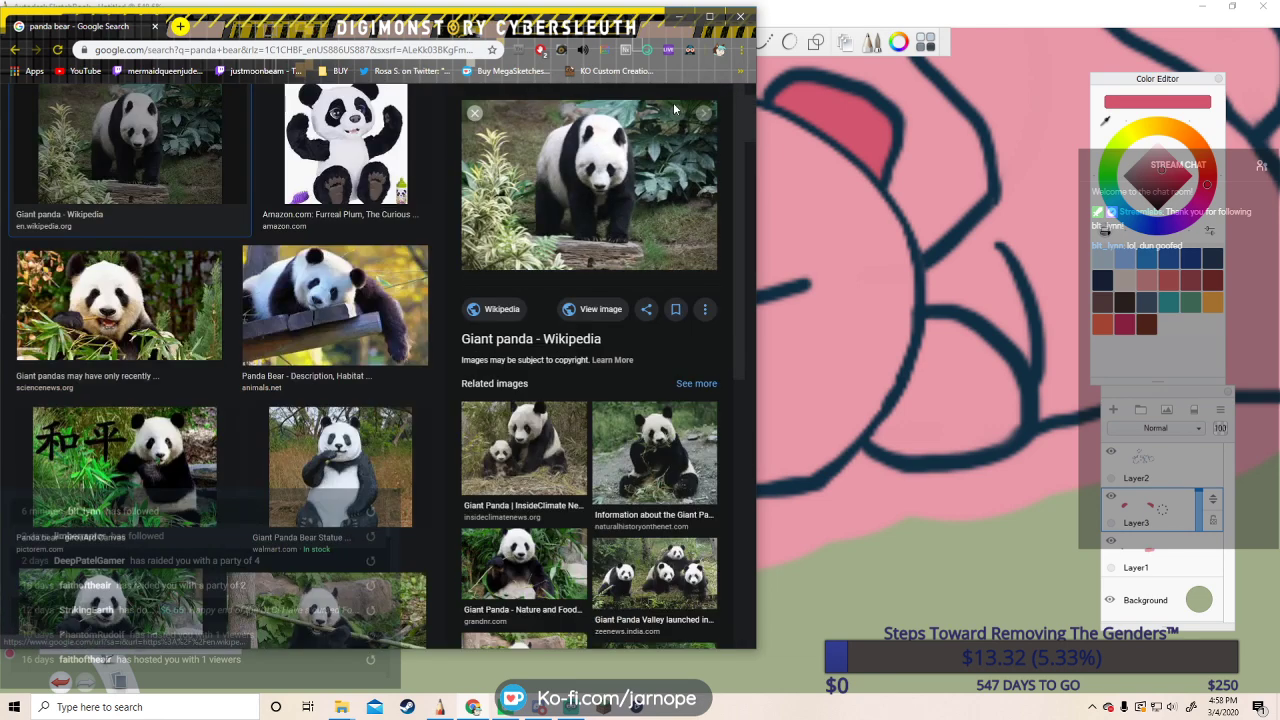
- Minimize Chrome and zoom out slightly on the bear drawing
click(774, 284)
drag(774, 290, 887, 398)
scroll(800, 398, down, 1)
scroll(800, 398, down, 1)
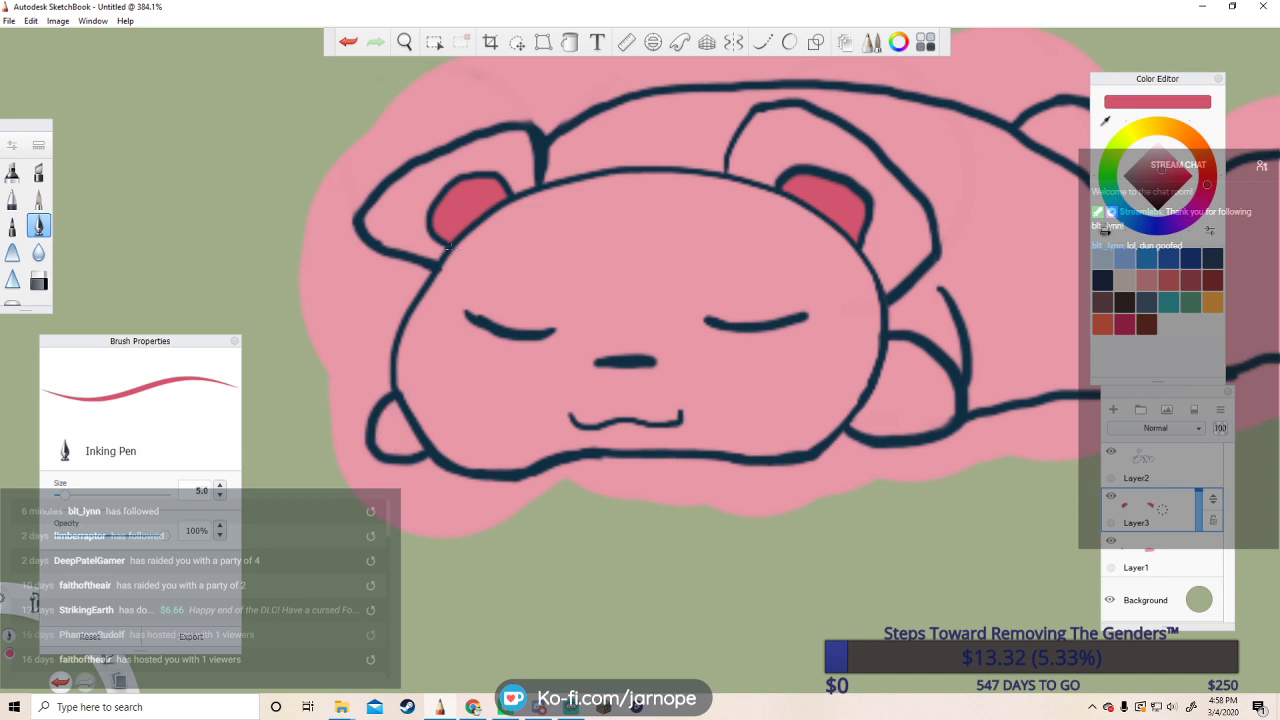
click(404, 41)
mouse_move(506, 120)
mouse_down()
mouse_move(743, 309)
mouse_move(386, 318)
mouse_up()
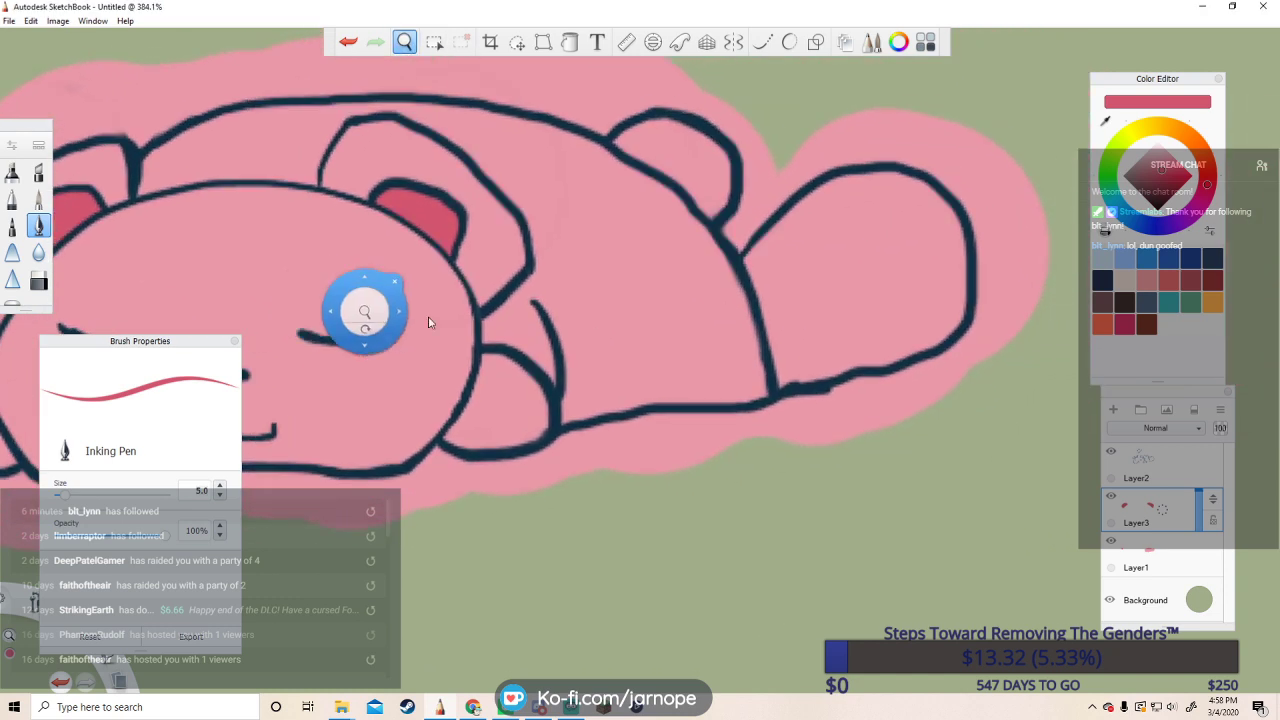
mouse_move(817, 295)
mouse_down()
mouse_move(830, 293)
mouse_move(831, 317)
mouse_move(812, 285)
mouse_up()
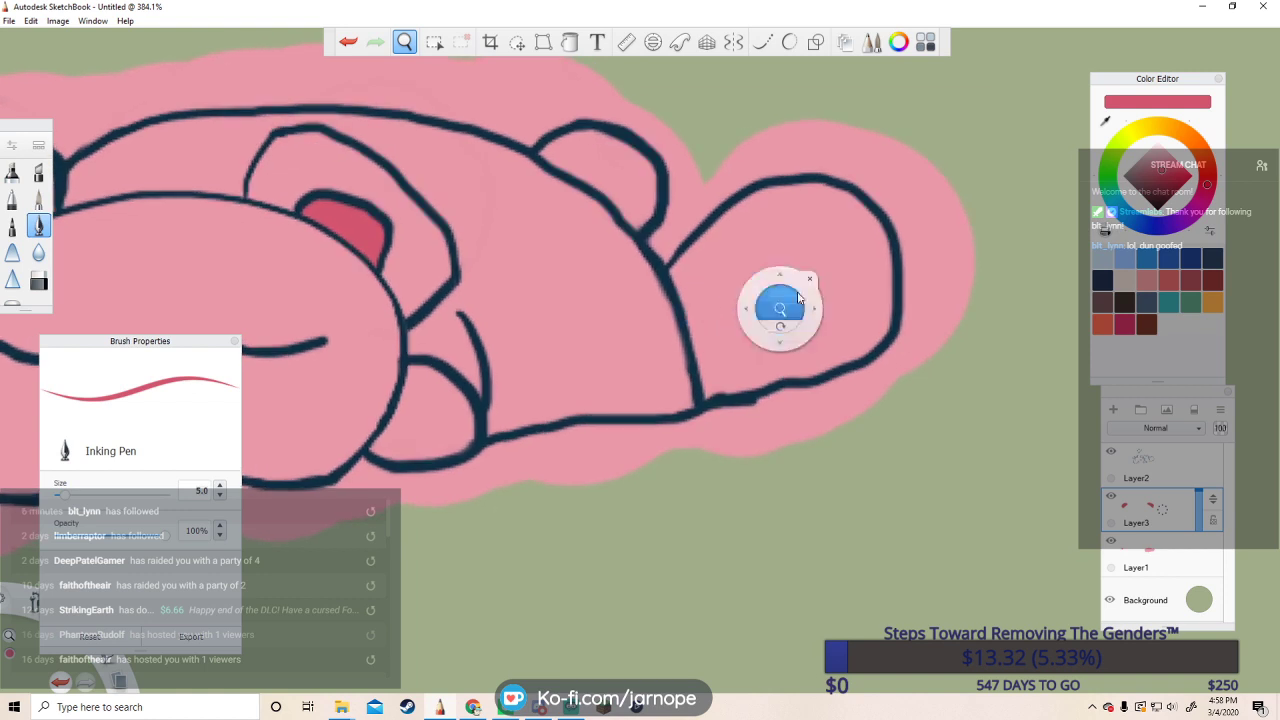
click(811, 280)
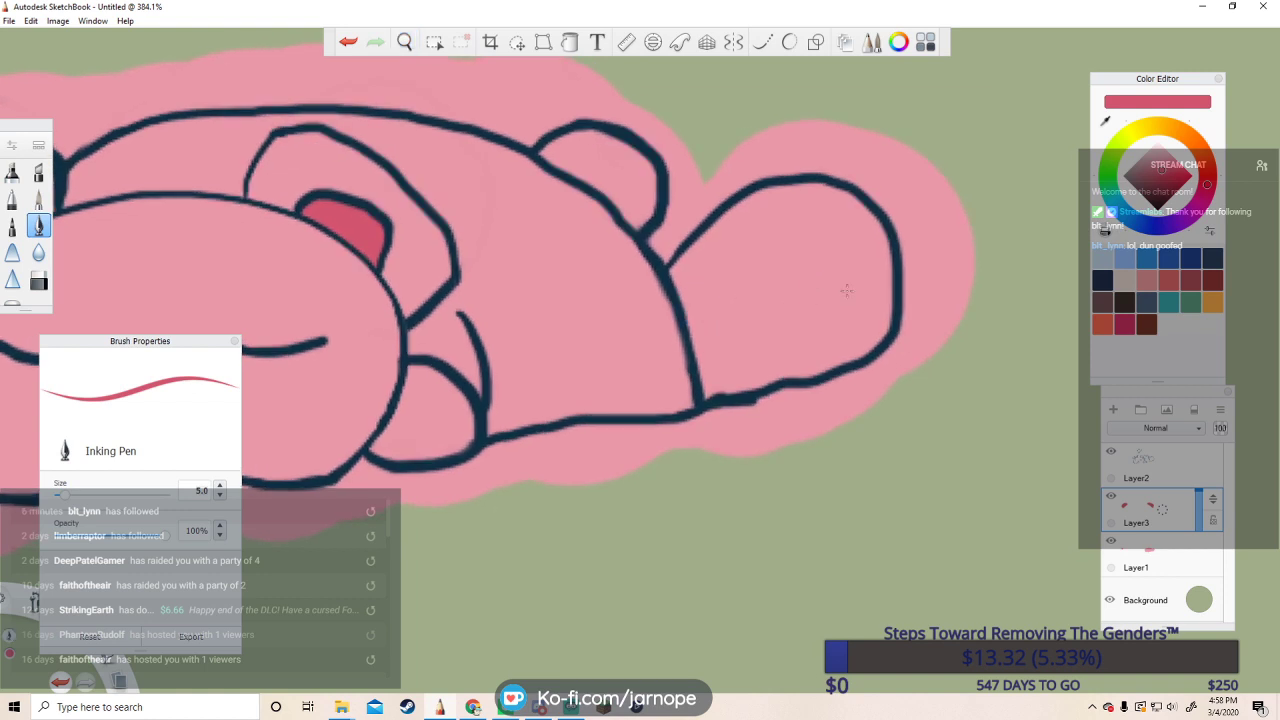
mouse_move(785, 305)
mouse_down()
mouse_move(770, 275)
mouse_move(805, 245)
mouse_move(775, 250)
mouse_move(779, 271)
mouse_move(690, 285)
mouse_move(722, 220)
mouse_move(795, 222)
mouse_move(790, 205)
mouse_move(750, 196)
mouse_move(822, 192)
mouse_up()
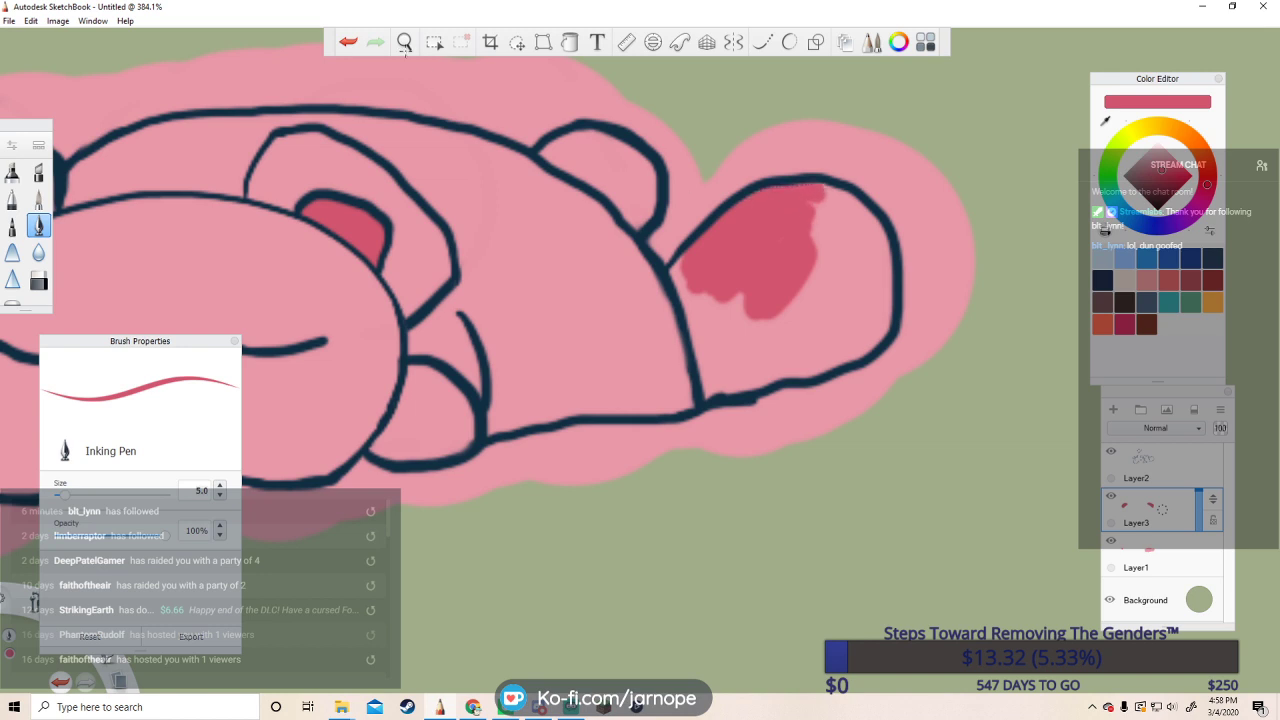
click(348, 42)
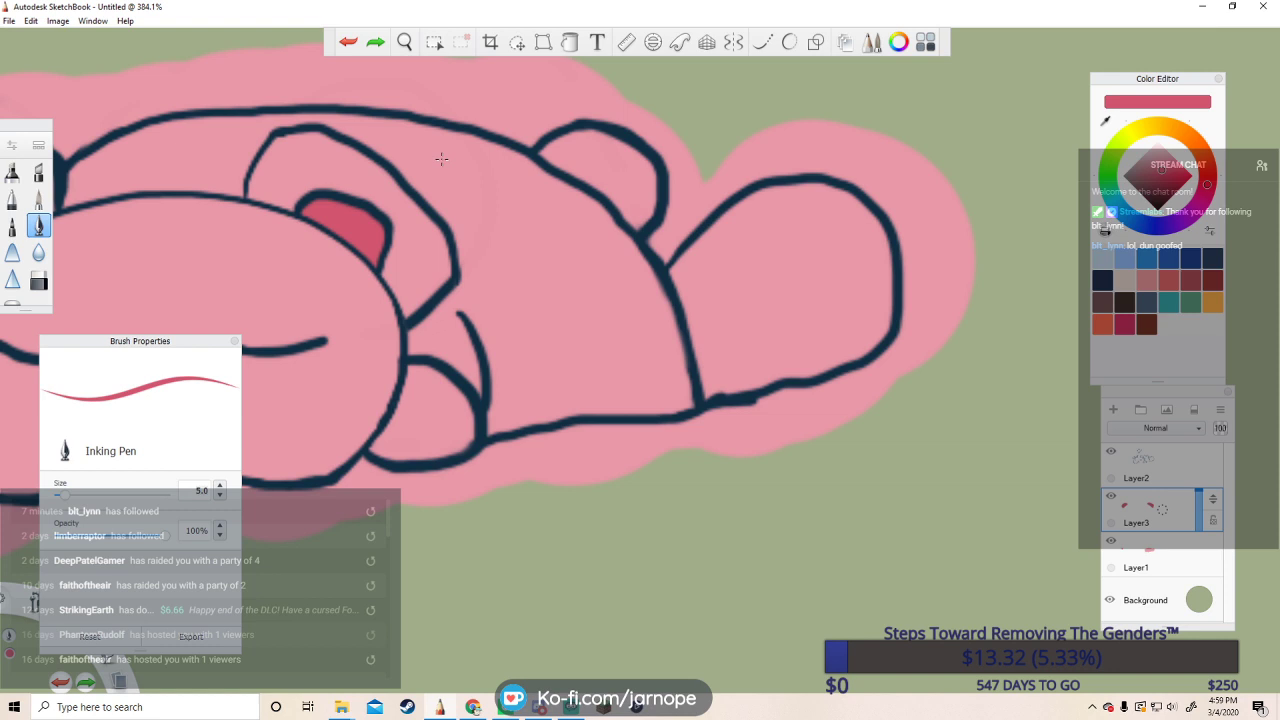
click(404, 42)
drag(461, 135, 920, 171)
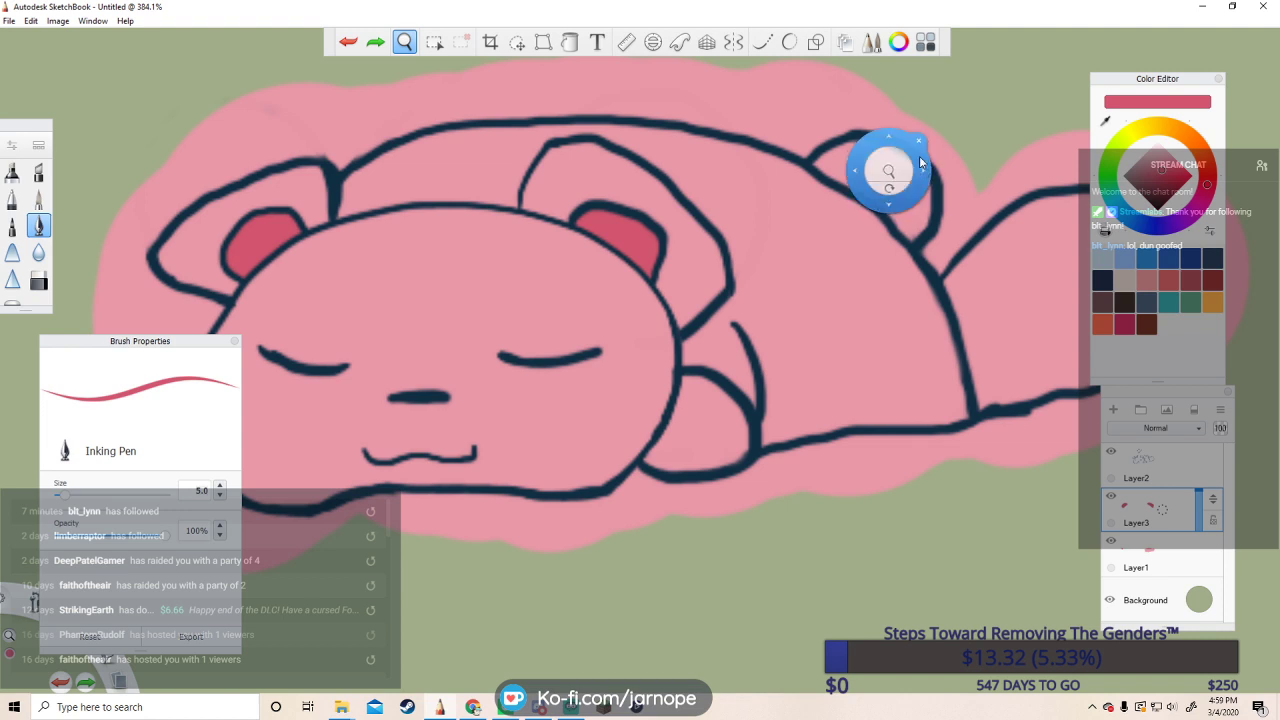
drag(924, 175, 840, 269)
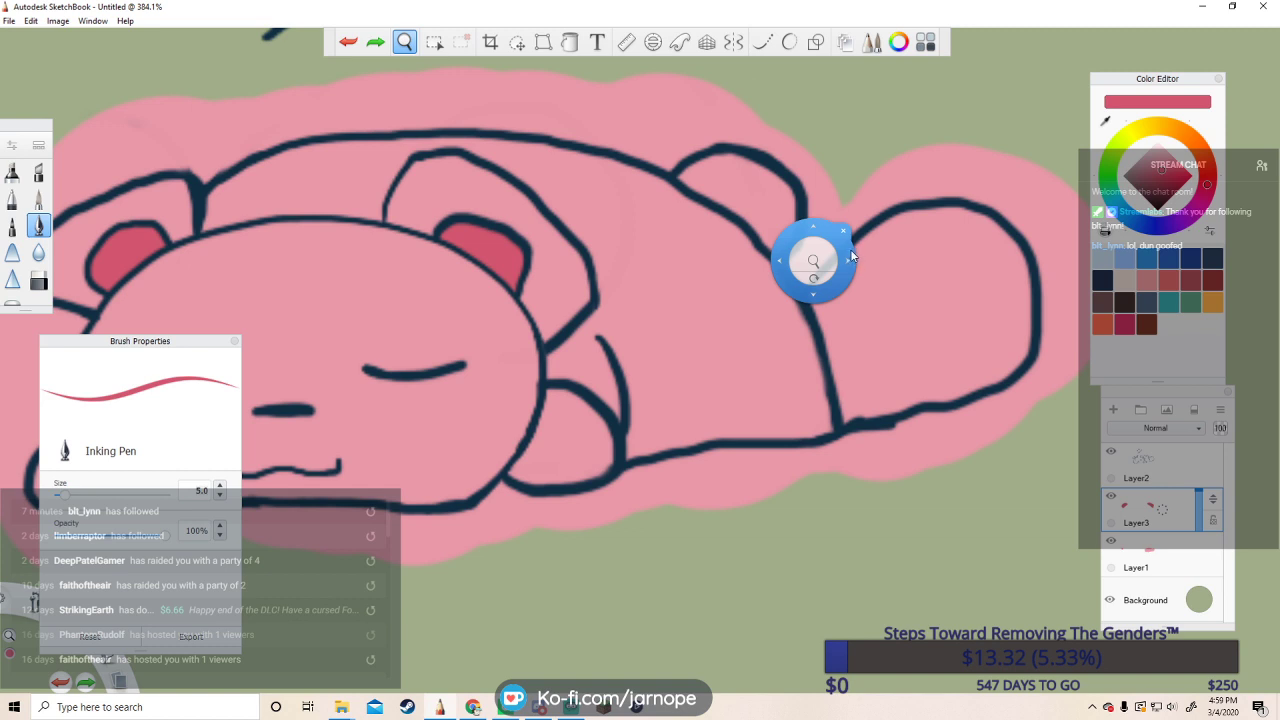
drag(851, 248, 868, 243)
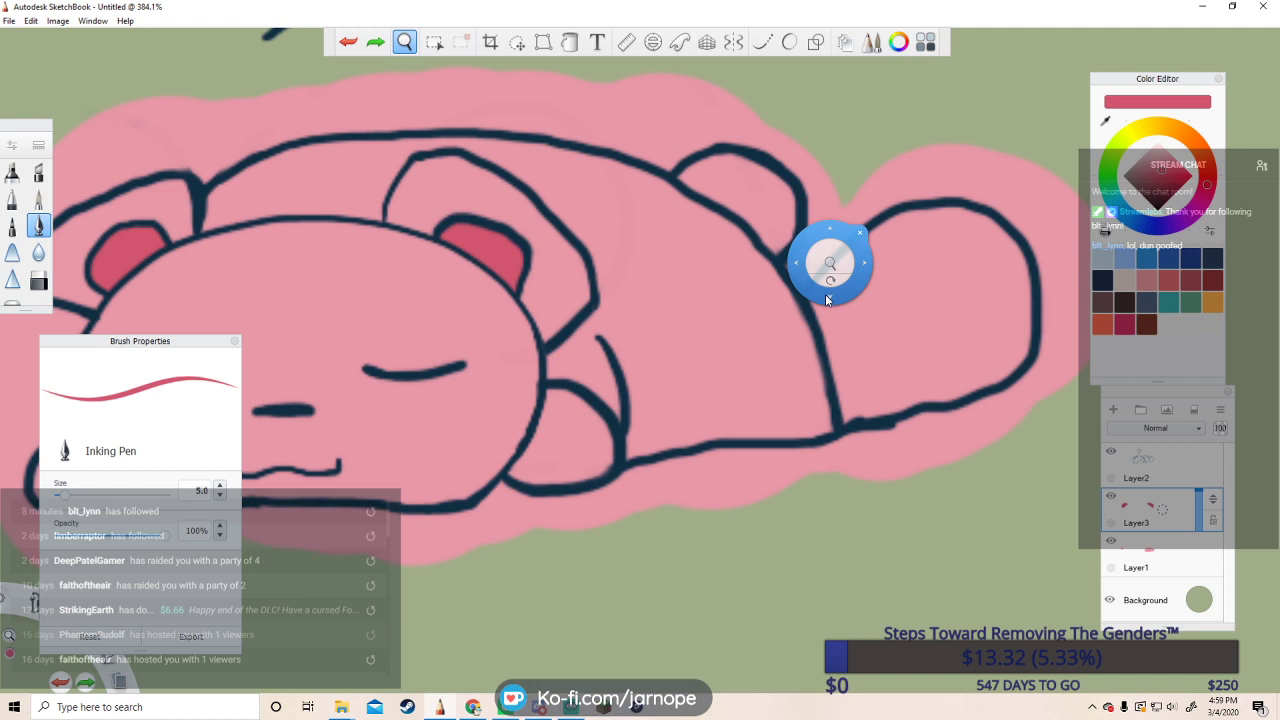
drag(826, 298, 897, 315)
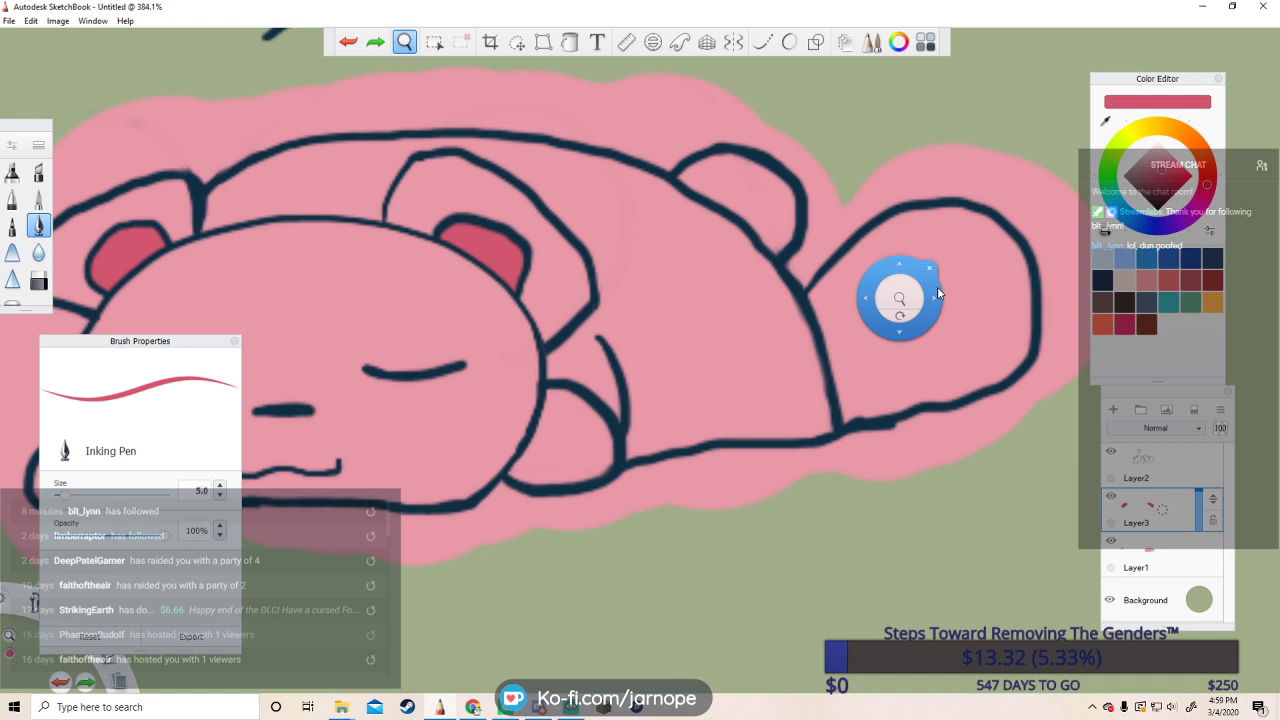
drag(937, 286, 968, 296)
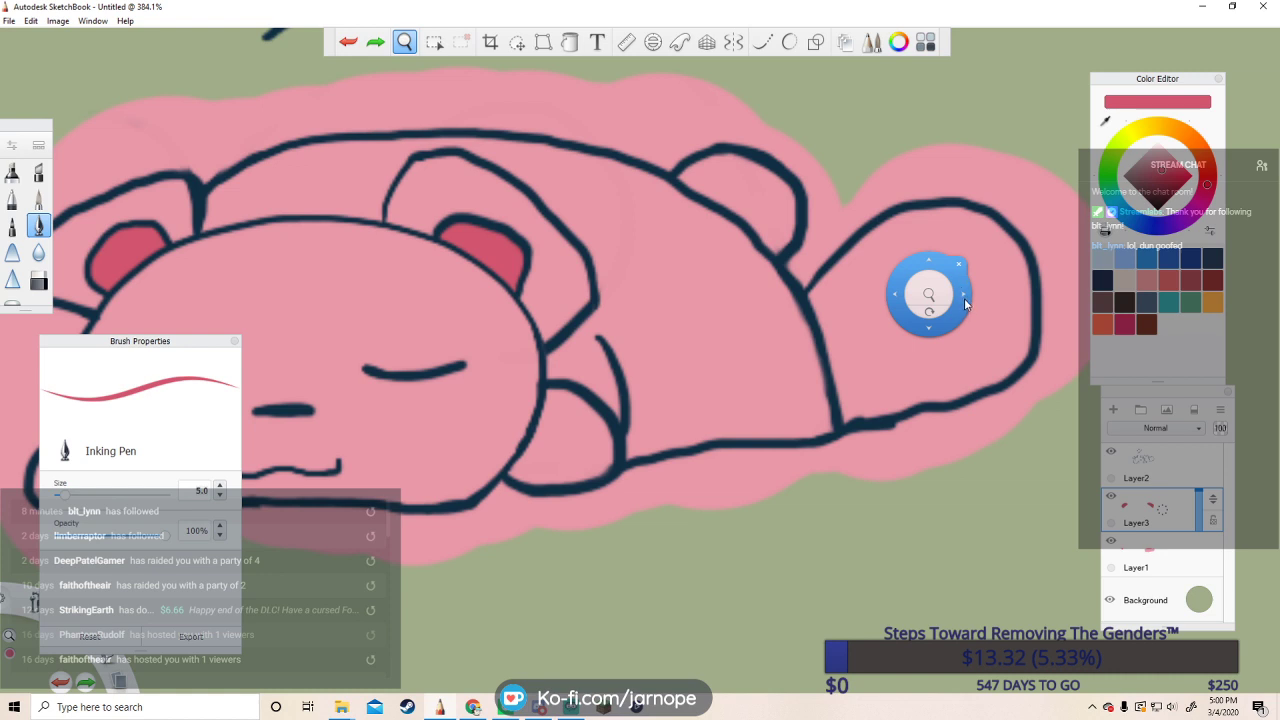
drag(965, 296, 871, 315)
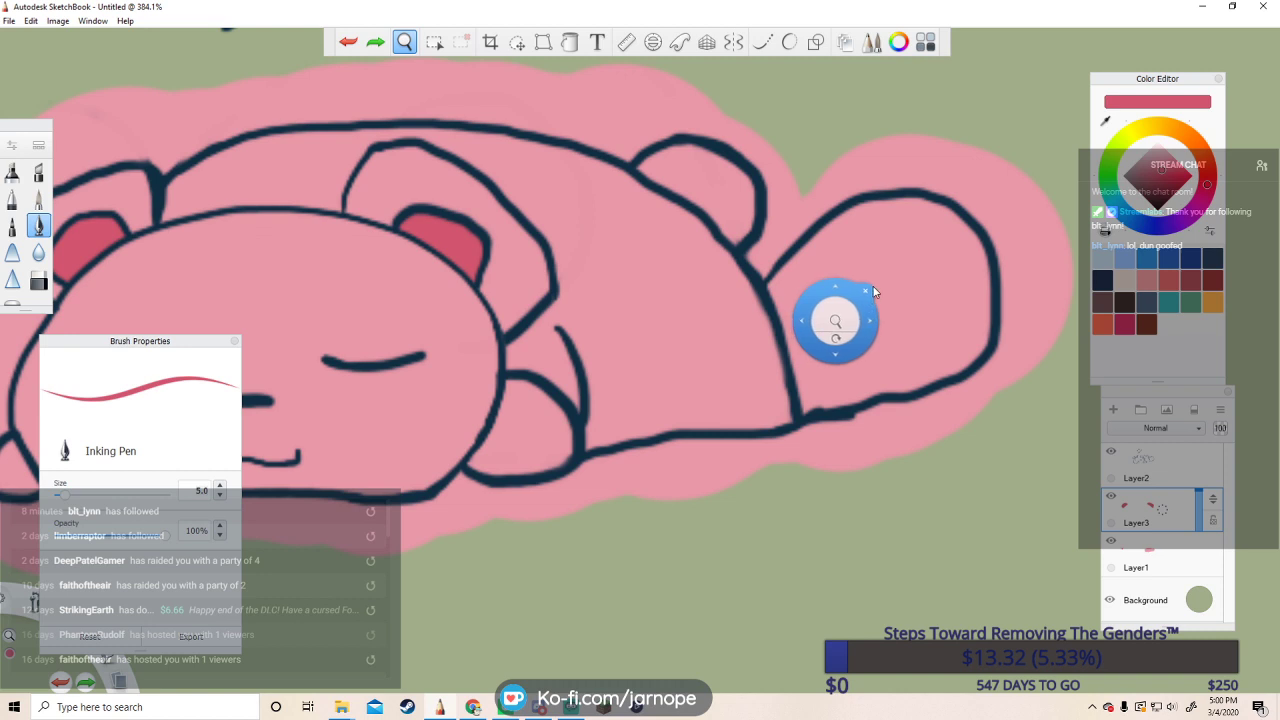
- Dab a dark pink spot on the bear's rear paw, then bring Spotify forward
click(868, 292)
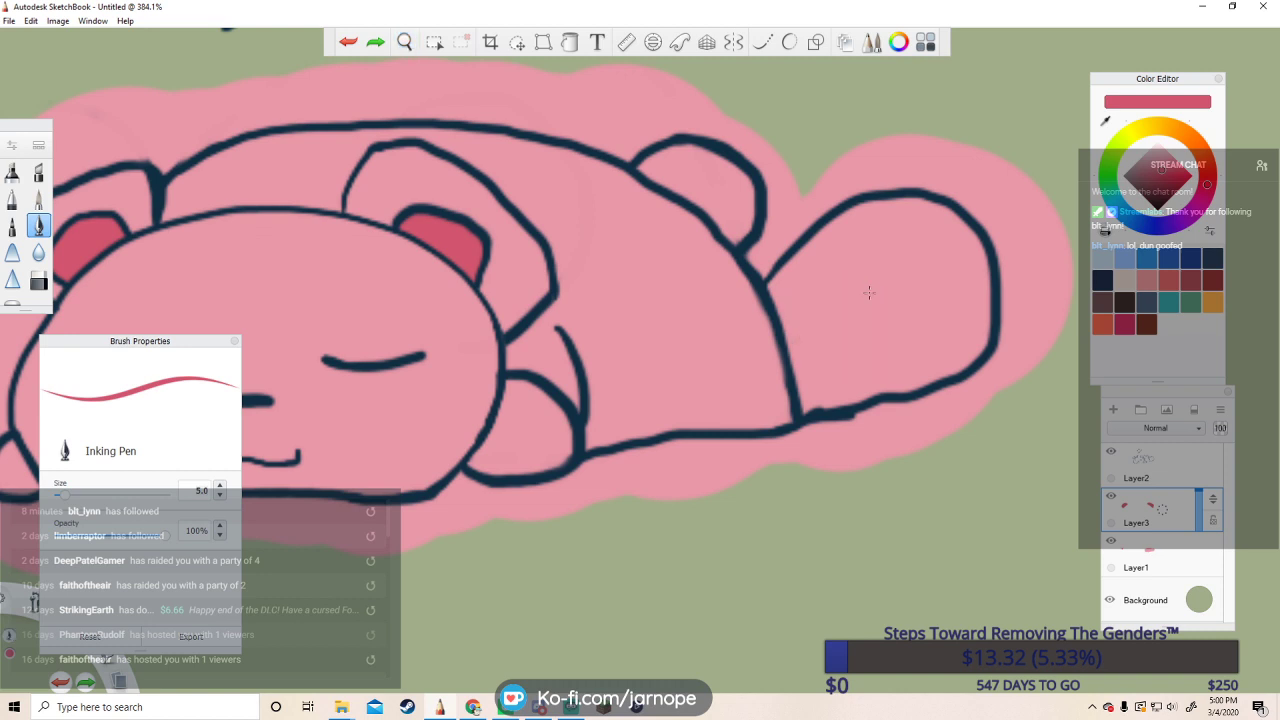
mouse_move(863, 280)
mouse_down()
mouse_move(858, 295)
mouse_move(892, 278)
mouse_move(863, 281)
mouse_move(902, 300)
mouse_move(912, 322)
mouse_up()
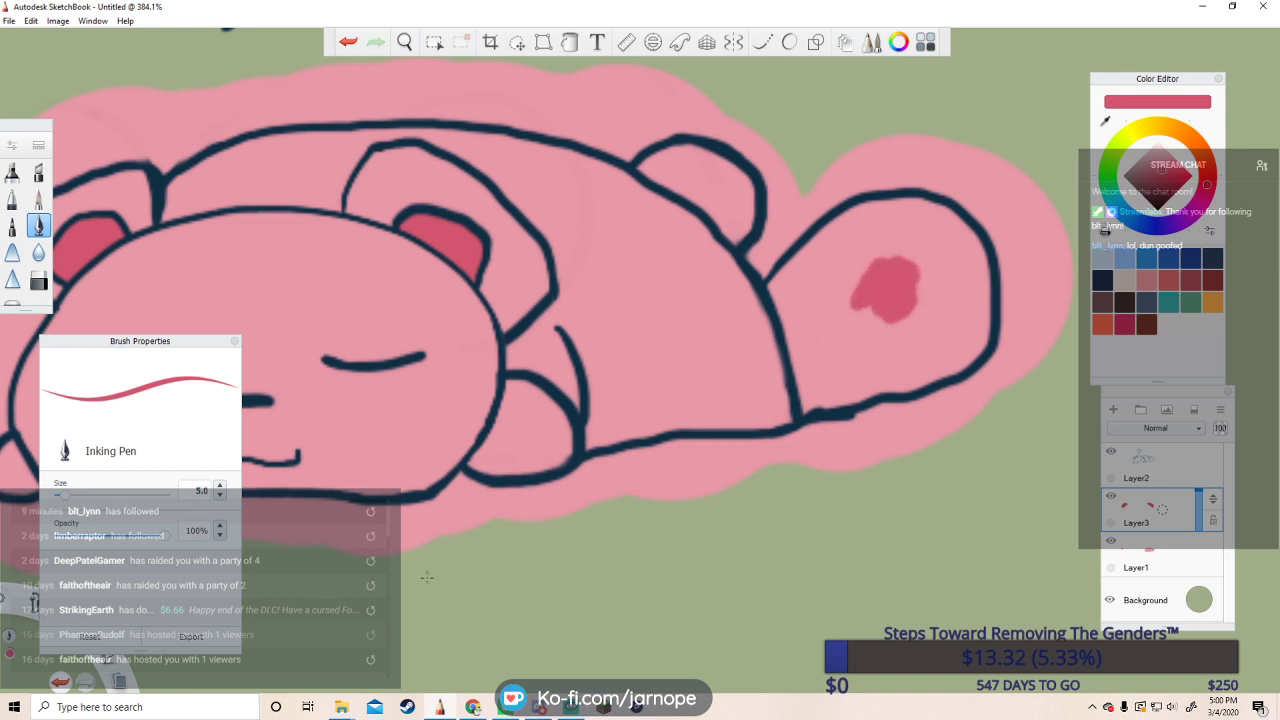
click(506, 707)
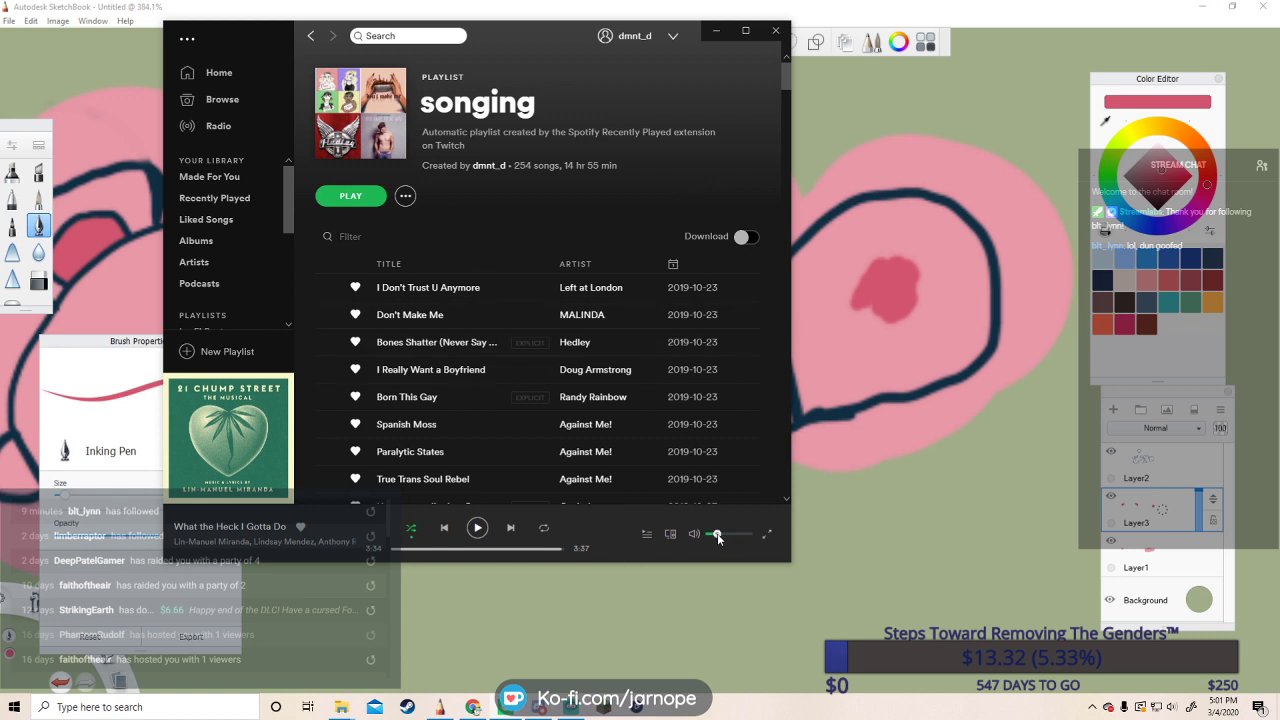
- Resume the songing playlist and nudge the volume up slightly
click(482, 528)
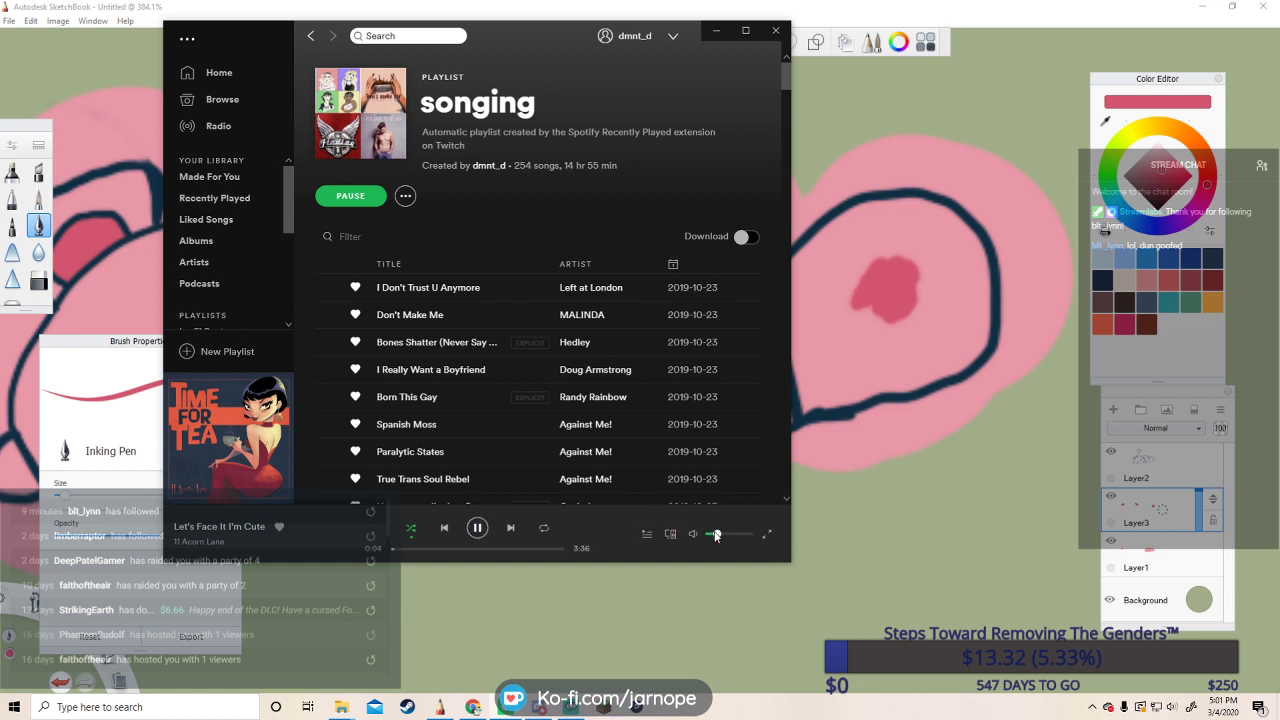
drag(719, 535, 726, 538)
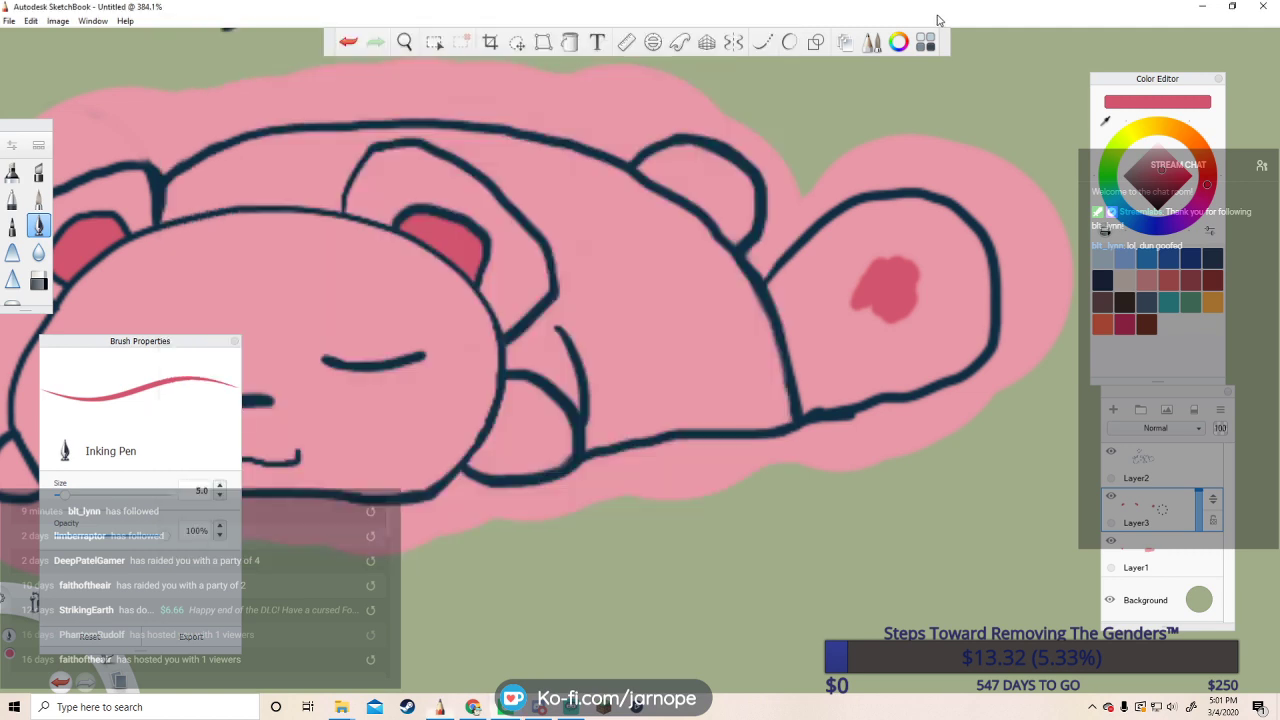
- Back in SketchBook, pan to the rear paw and undo the dark pink spot
click(940, 20)
click(404, 42)
drag(738, 288, 744, 298)
drag(708, 269, 651, 277)
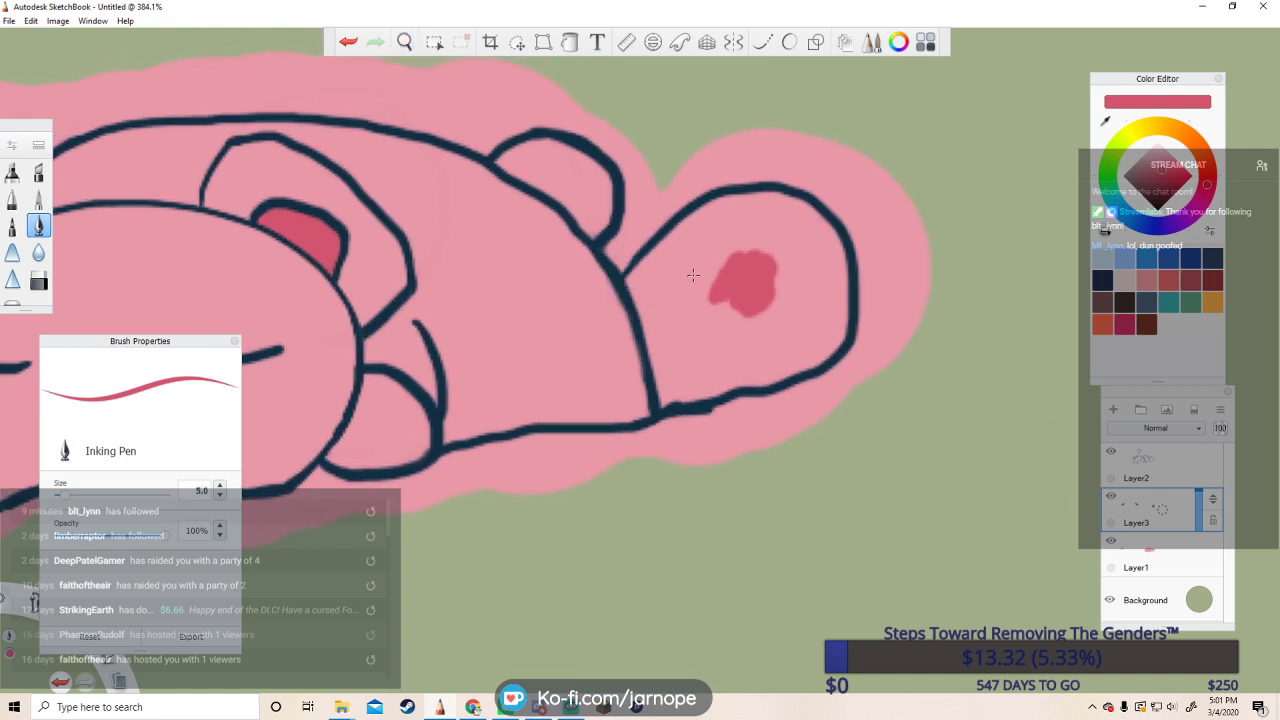
click(348, 41)
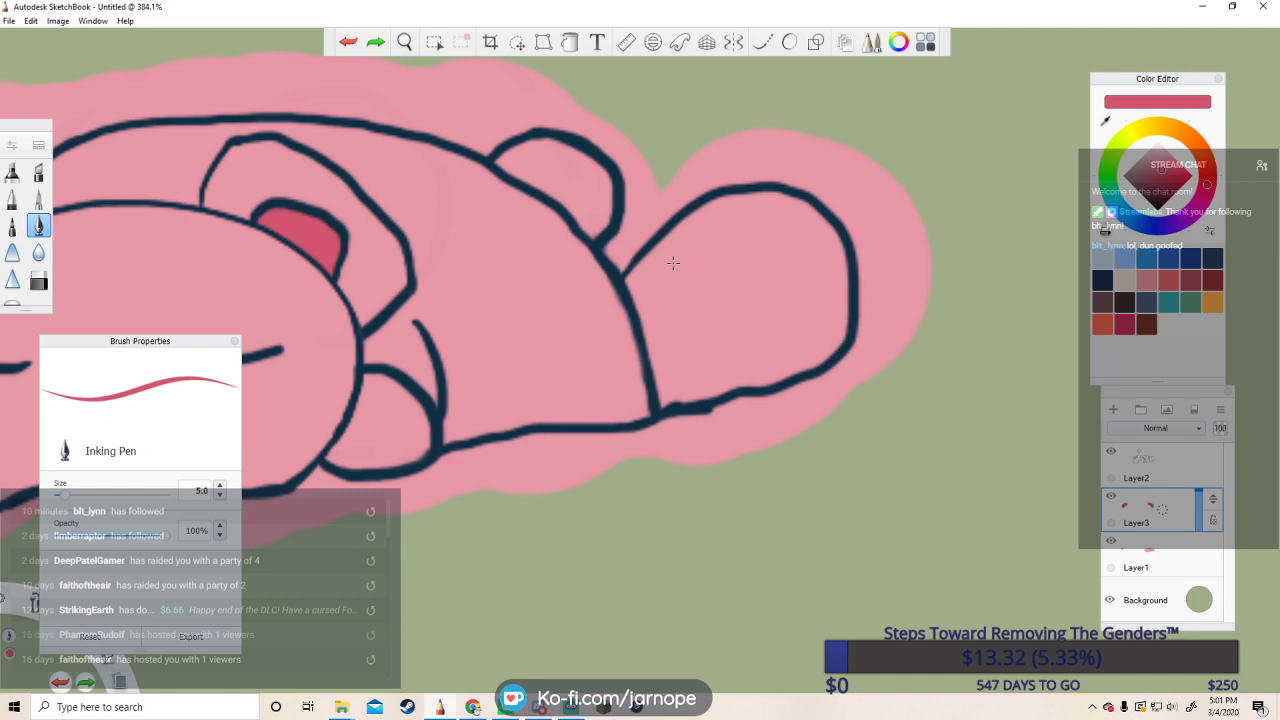
- Scribble dark pink across the rear paw pad, redoing one stray left-edge stroke
mouse_move(684, 285)
mouse_down()
mouse_move(690, 265)
mouse_move(750, 300)
mouse_move(685, 262)
mouse_up()
mouse_move(780, 265)
mouse_down()
mouse_move(795, 360)
mouse_move(814, 310)
mouse_move(770, 240)
mouse_move(688, 245)
mouse_move(715, 220)
mouse_move(778, 220)
mouse_move(805, 230)
mouse_move(822, 336)
mouse_move(728, 356)
mouse_move(674, 325)
mouse_move(660, 292)
mouse_move(643, 312)
mouse_move(685, 234)
mouse_move(650, 256)
mouse_move(702, 211)
mouse_move(750, 198)
mouse_move(818, 230)
mouse_move(826, 250)
mouse_move(836, 230)
mouse_move(832, 272)
mouse_move(845, 266)
mouse_move(826, 283)
mouse_move(830, 332)
mouse_move(825, 303)
mouse_up()
drag(651, 264, 642, 315)
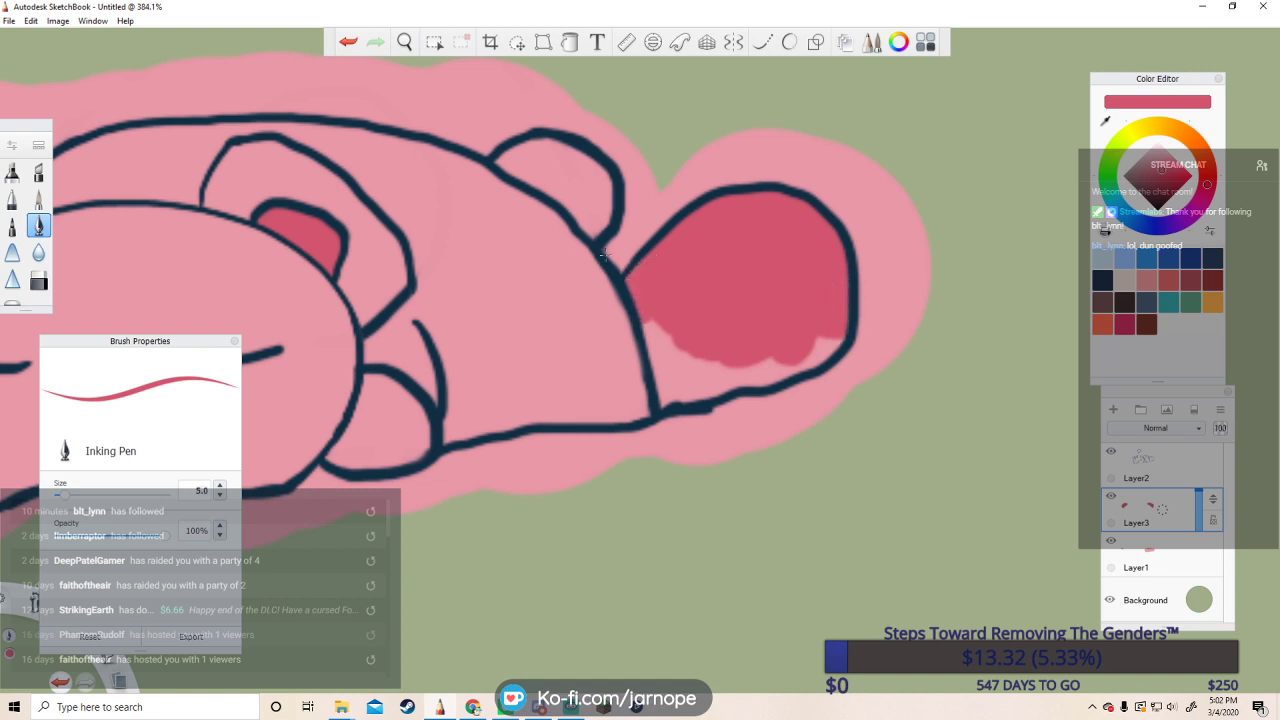
click(348, 42)
drag(650, 291, 632, 283)
- Zoom in and fill the light gaps along the pad's upper-left, left and bottom outline
click(404, 42)
drag(714, 294, 722, 236)
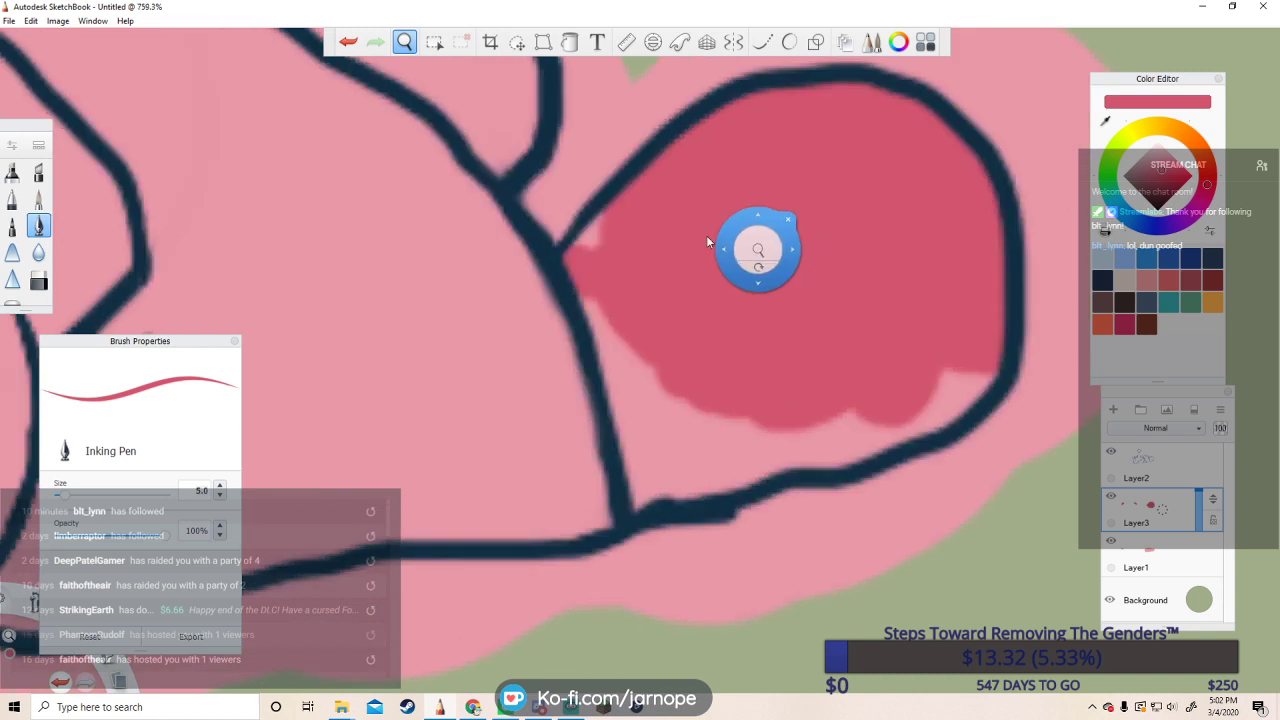
click(748, 213)
mouse_move(614, 240)
mouse_down()
mouse_move(594, 242)
mouse_move(614, 240)
mouse_up()
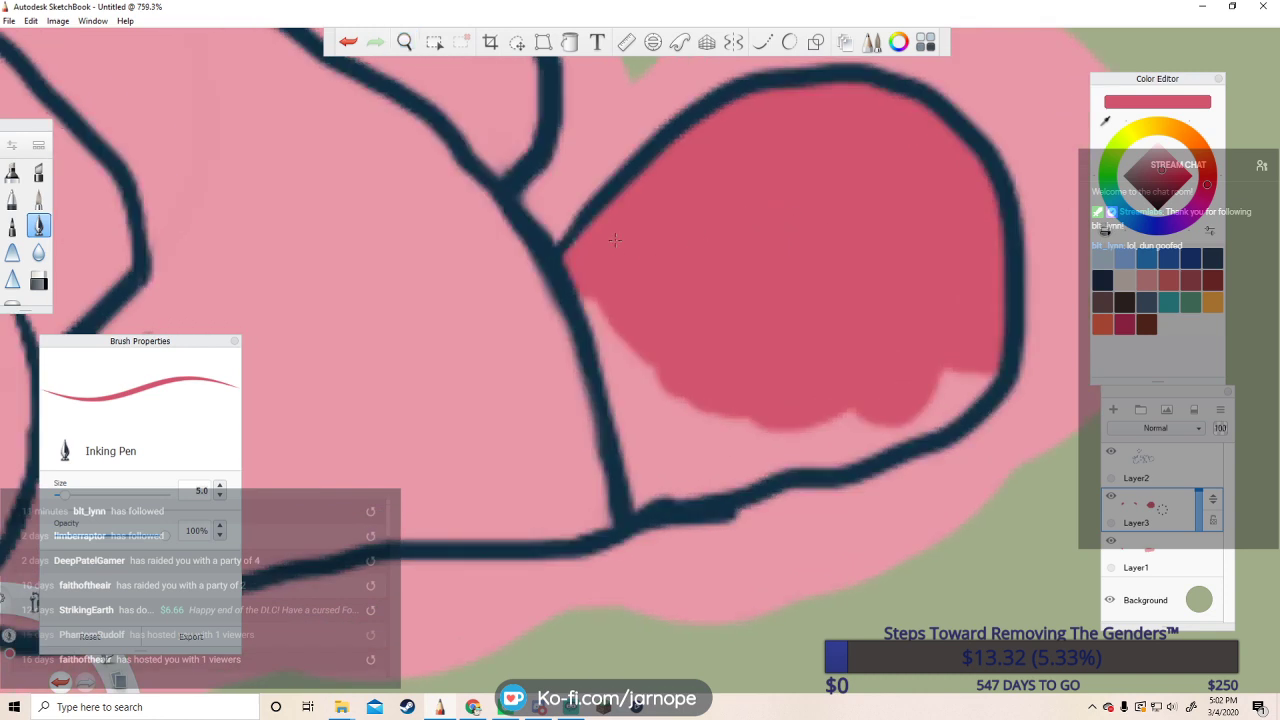
mouse_move(604, 317)
mouse_down()
mouse_move(675, 420)
mouse_move(615, 400)
mouse_move(650, 462)
mouse_move(628, 472)
mouse_move(648, 486)
mouse_move(645, 505)
mouse_move(765, 455)
mouse_move(782, 432)
mouse_up()
mouse_move(638, 472)
mouse_down()
mouse_move(725, 440)
mouse_move(695, 422)
mouse_move(668, 442)
mouse_move(661, 417)
mouse_up()
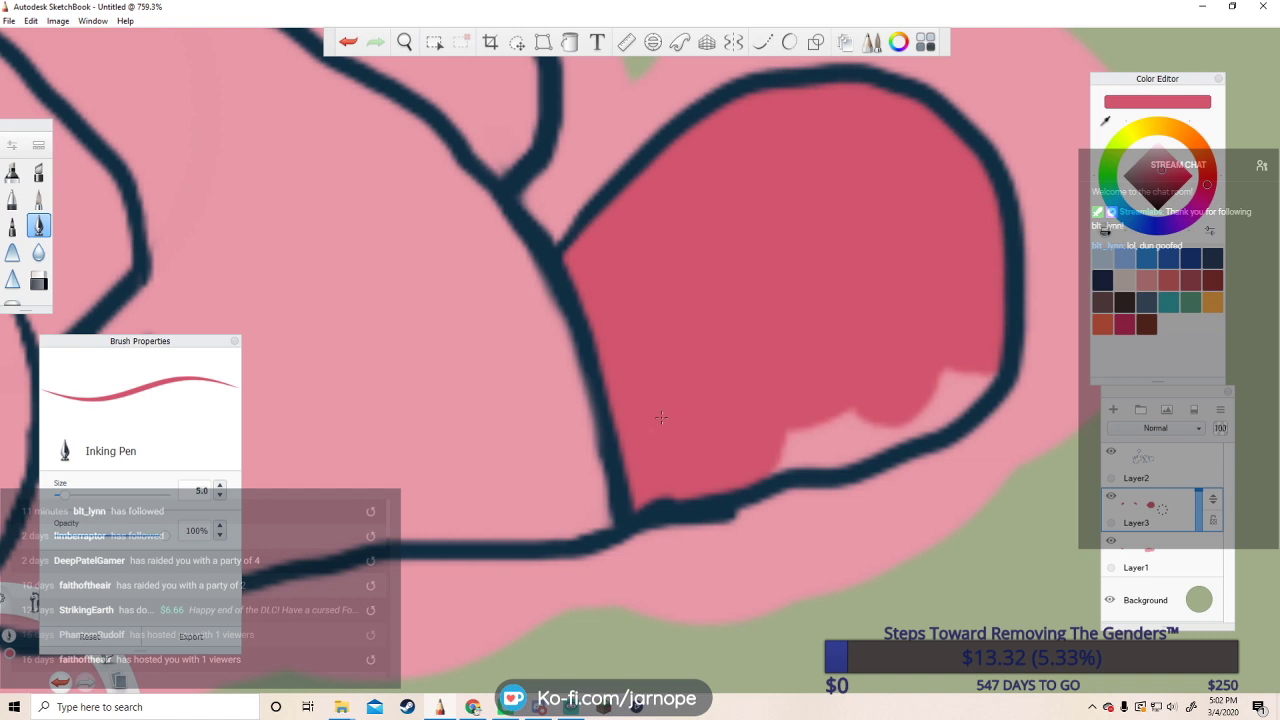
- Zoom closer and cover the remaining light strip along the pad's lower outline
click(404, 41)
mouse_move(690, 306)
mouse_down()
mouse_move(745, 347)
mouse_move(474, 286)
mouse_up()
drag(580, 309, 623, 263)
mouse_move(730, 295)
mouse_down()
mouse_move(720, 270)
mouse_move(760, 300)
mouse_move(686, 342)
mouse_up()
mouse_move(721, 270)
mouse_down()
mouse_move(682, 345)
mouse_move(595, 330)
mouse_move(619, 318)
mouse_move(662, 352)
mouse_move(604, 326)
mouse_move(596, 366)
mouse_up()
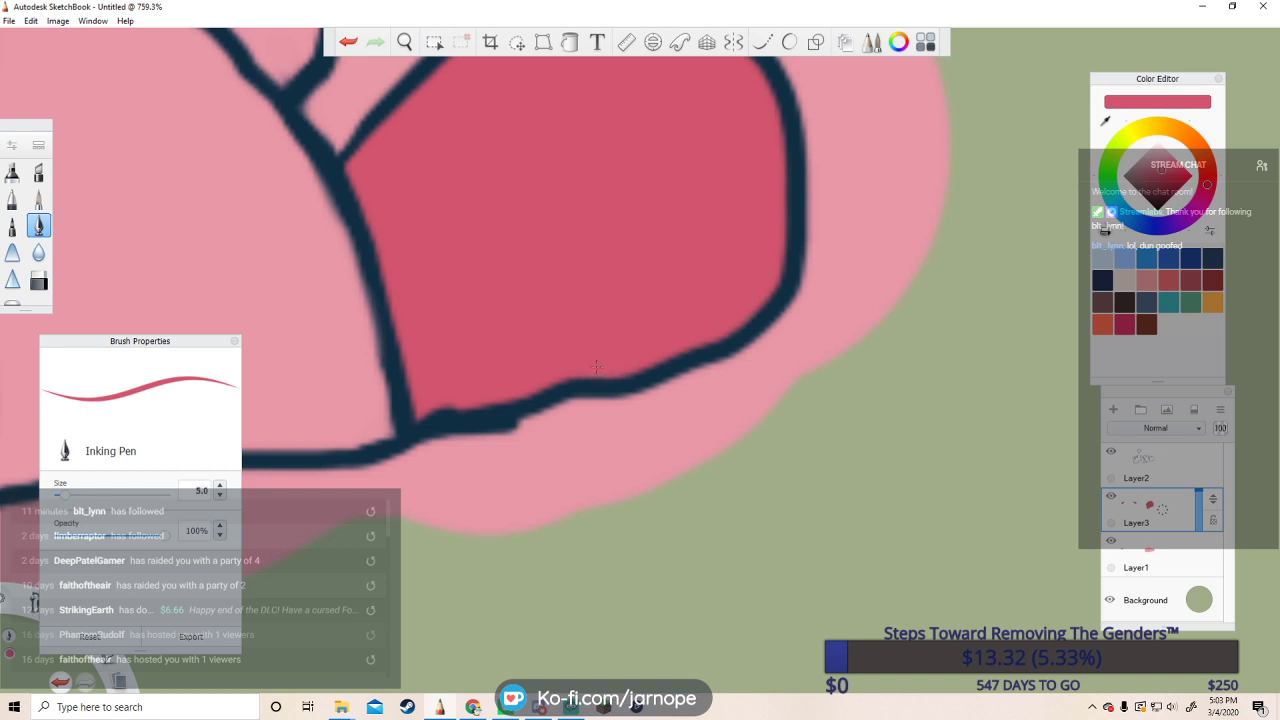
- Zoom onto the far ear, fill its tip, top and lower edges with dark pink, then return to the face
click(404, 42)
drag(571, 160, 763, 237)
mouse_move(648, 215)
mouse_down()
mouse_move(763, 254)
mouse_move(697, 212)
mouse_move(686, 234)
mouse_move(715, 225)
mouse_move(675, 243)
mouse_move(740, 268)
mouse_up()
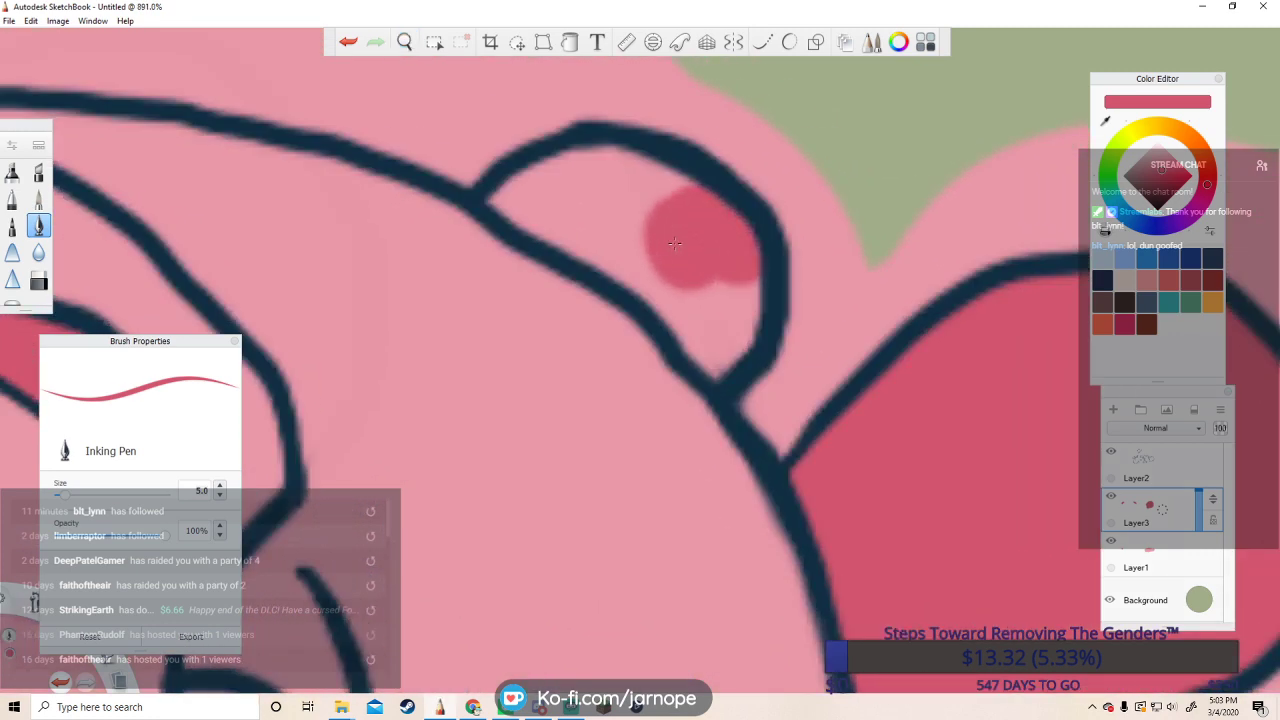
mouse_move(622, 209)
mouse_down()
mouse_move(560, 205)
mouse_move(650, 180)
mouse_move(614, 212)
mouse_up()
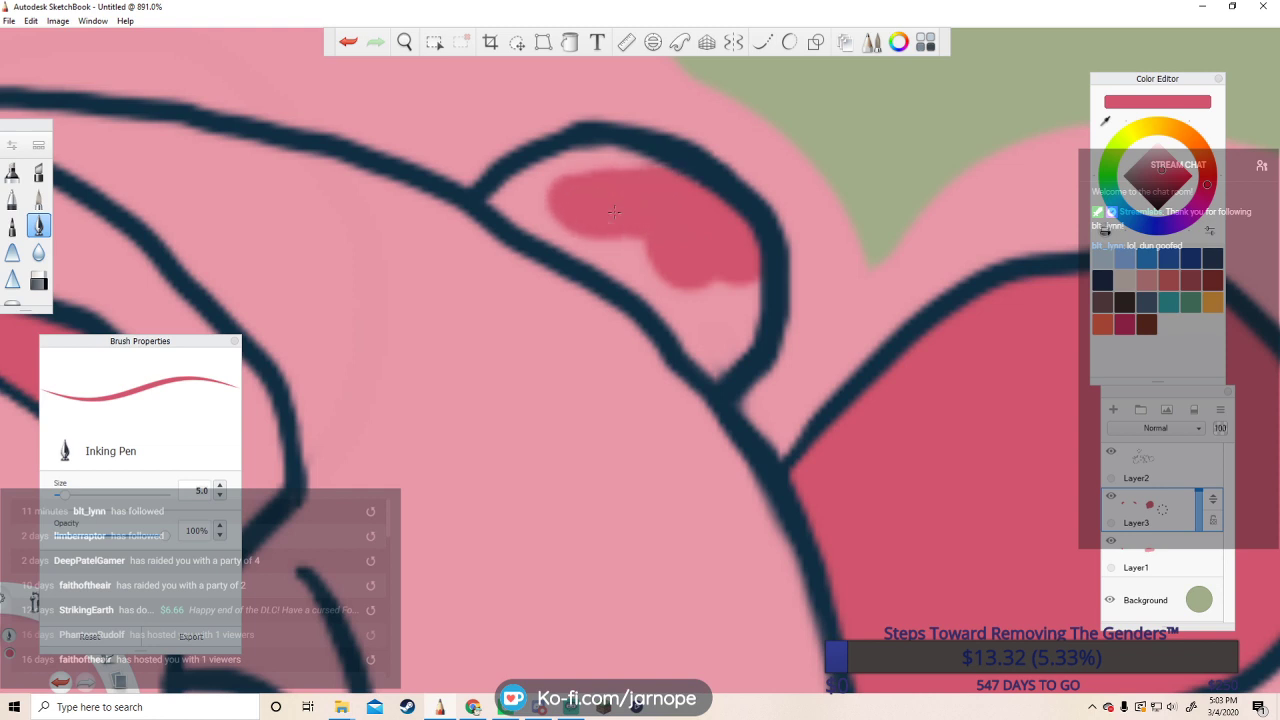
mouse_move(527, 195)
mouse_down()
mouse_move(505, 205)
mouse_move(575, 160)
mouse_move(517, 190)
mouse_up()
drag(580, 158, 655, 160)
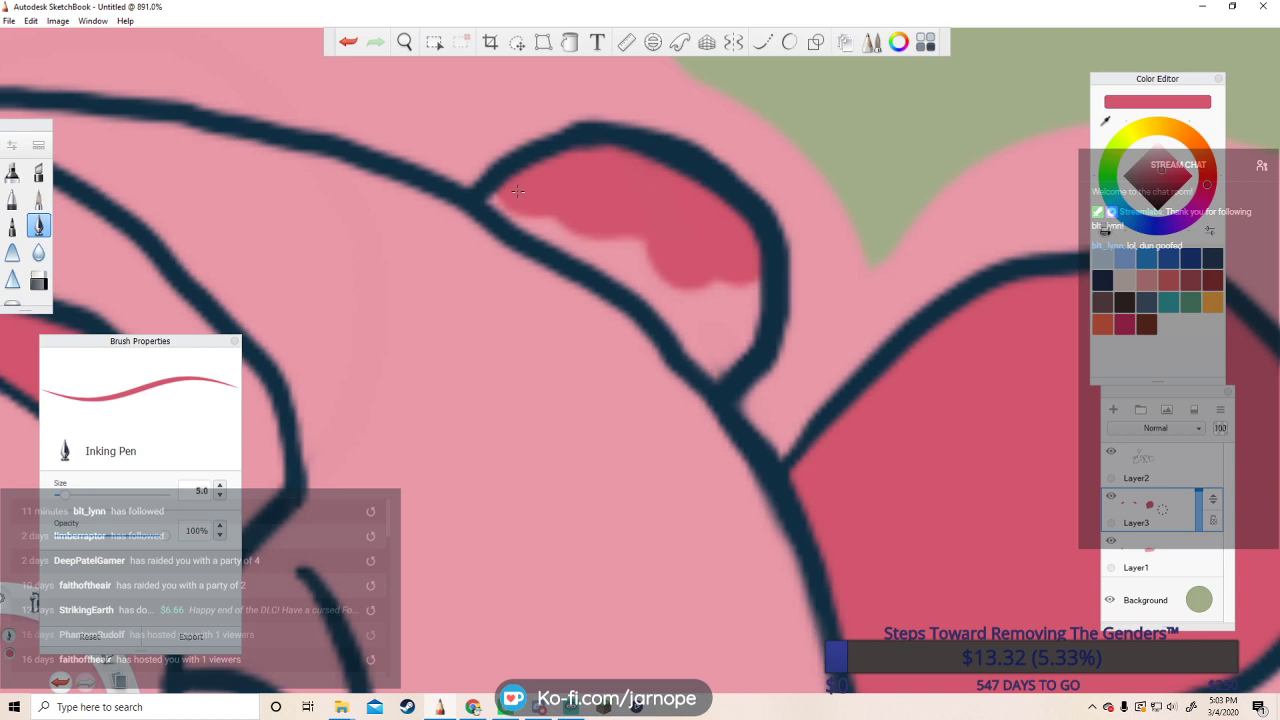
mouse_move(529, 193)
mouse_down()
mouse_move(495, 205)
mouse_move(565, 245)
mouse_move(640, 258)
mouse_move(648, 236)
mouse_move(625, 268)
mouse_move(600, 230)
mouse_move(648, 282)
mouse_move(725, 318)
mouse_move(755, 288)
mouse_move(689, 316)
mouse_move(700, 345)
mouse_move(701, 334)
mouse_up()
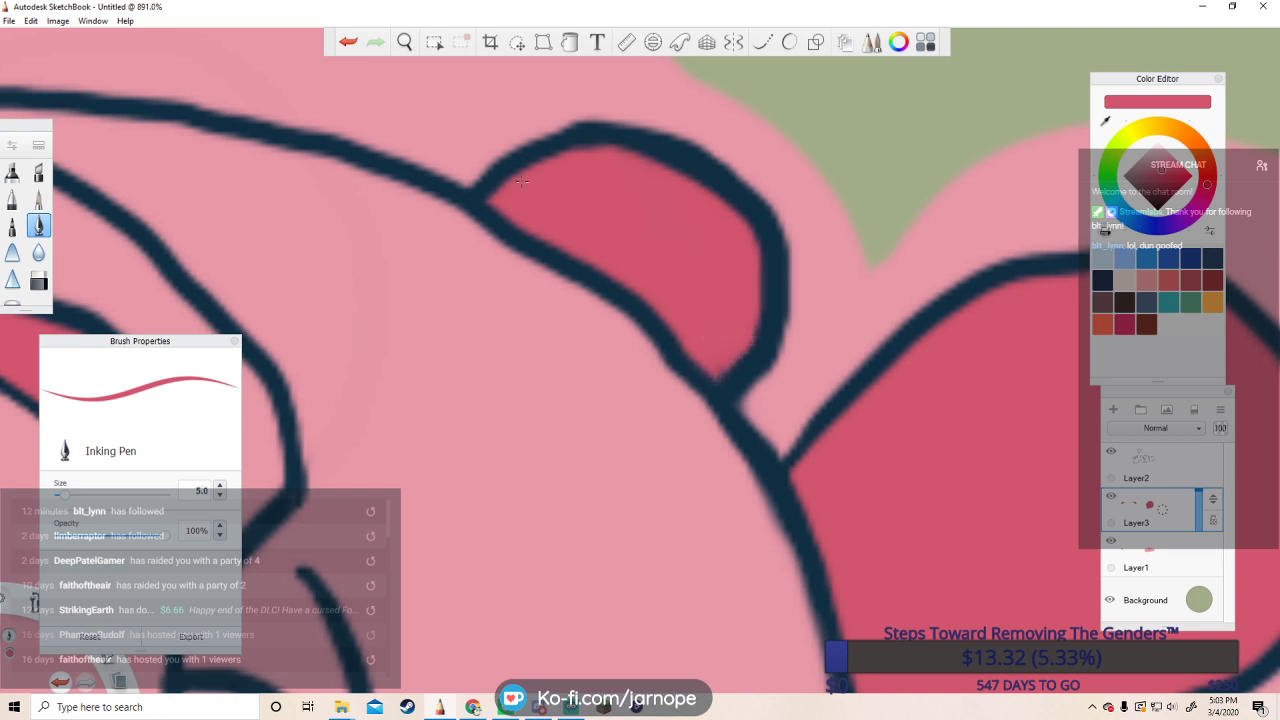
click(404, 42)
drag(609, 200, 823, 240)
drag(770, 314, 563, 335)
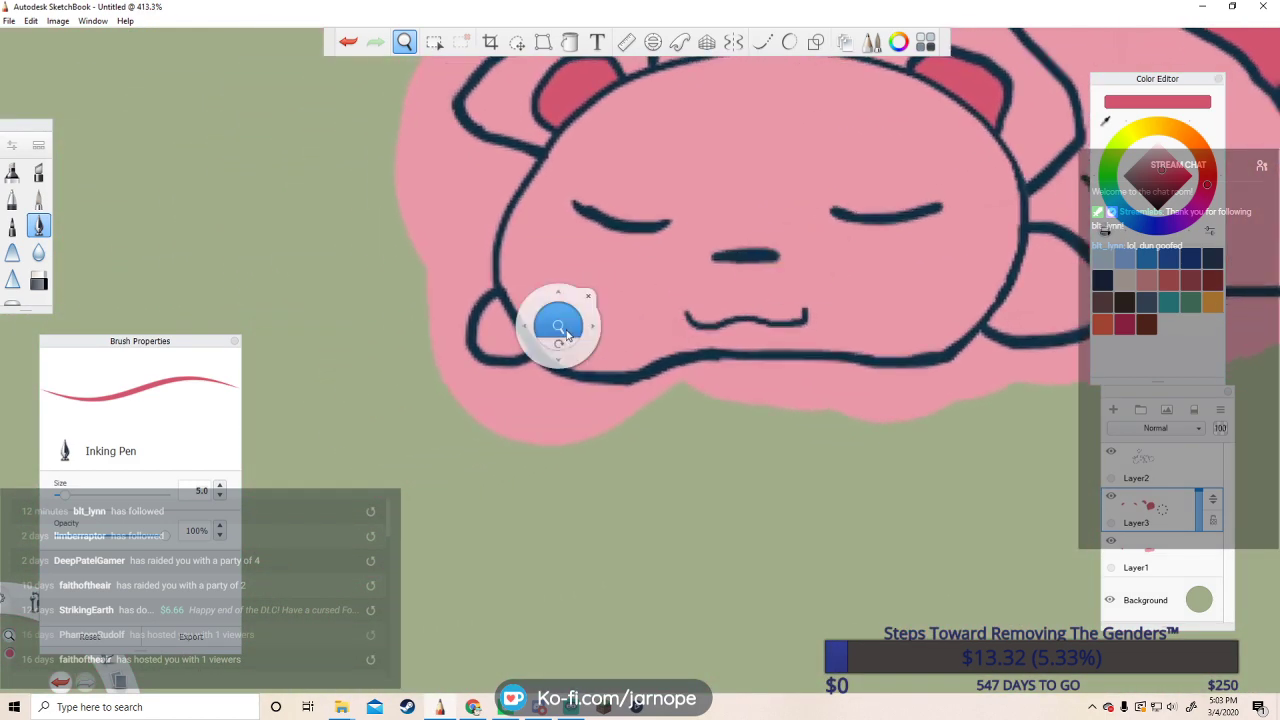
- Zoom in, brush dark pink inside the small paw loop, and zoom out to the whole bear
scroll(560, 333, up, 2)
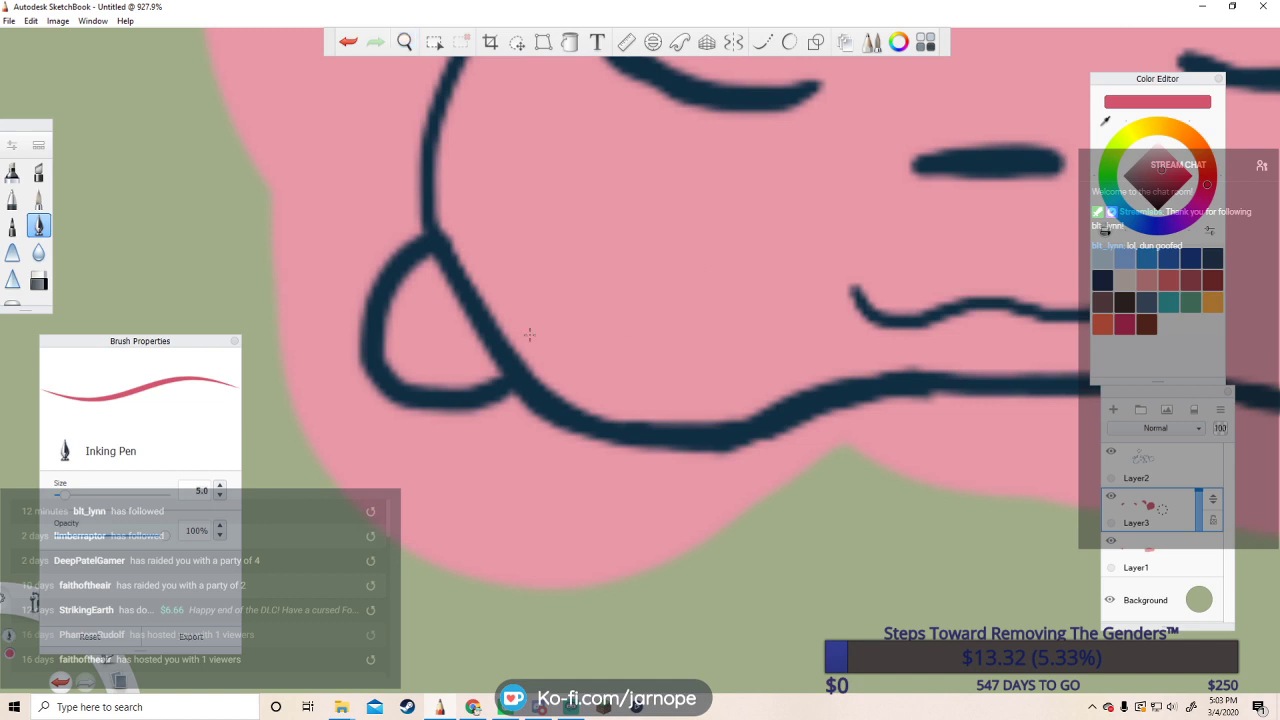
mouse_move(438, 297)
mouse_down()
mouse_move(450, 325)
mouse_move(415, 275)
mouse_move(432, 284)
mouse_move(410, 330)
mouse_move(395, 295)
mouse_move(420, 350)
mouse_move(424, 313)
mouse_move(405, 360)
mouse_move(415, 378)
mouse_move(440, 380)
mouse_move(423, 310)
mouse_move(494, 370)
mouse_move(436, 316)
mouse_up()
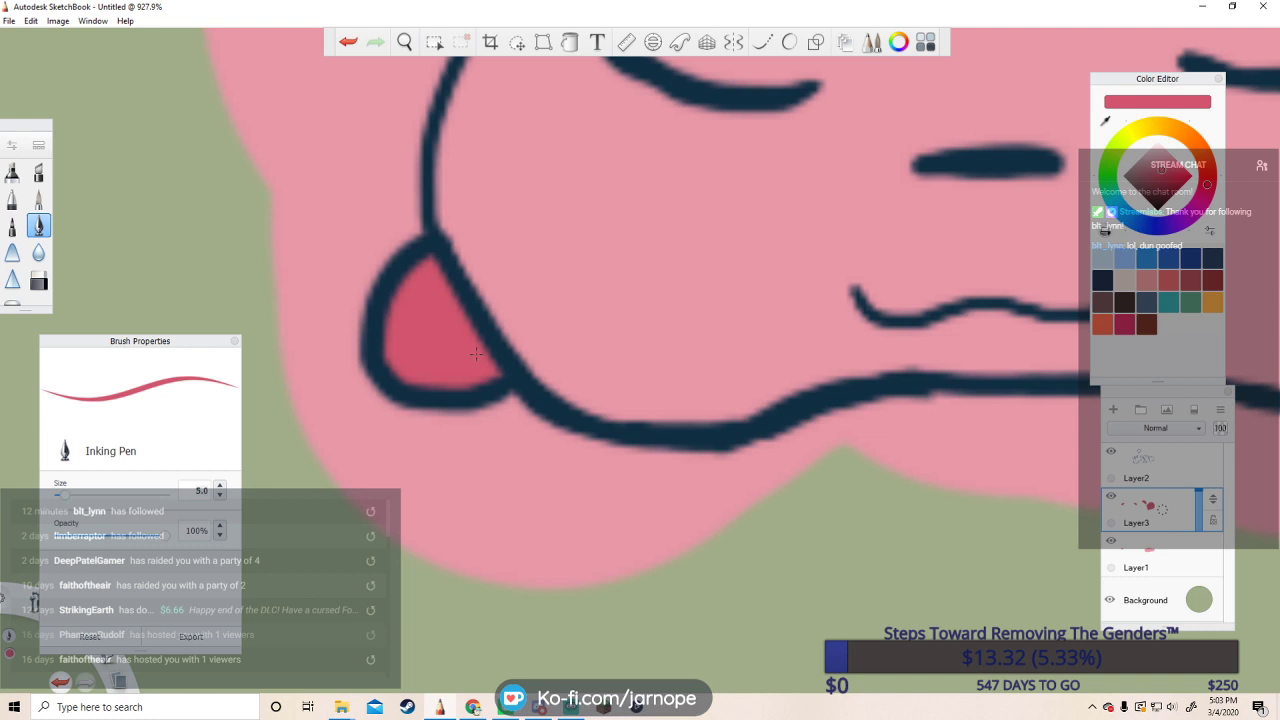
click(404, 41)
drag(646, 194, 916, 236)
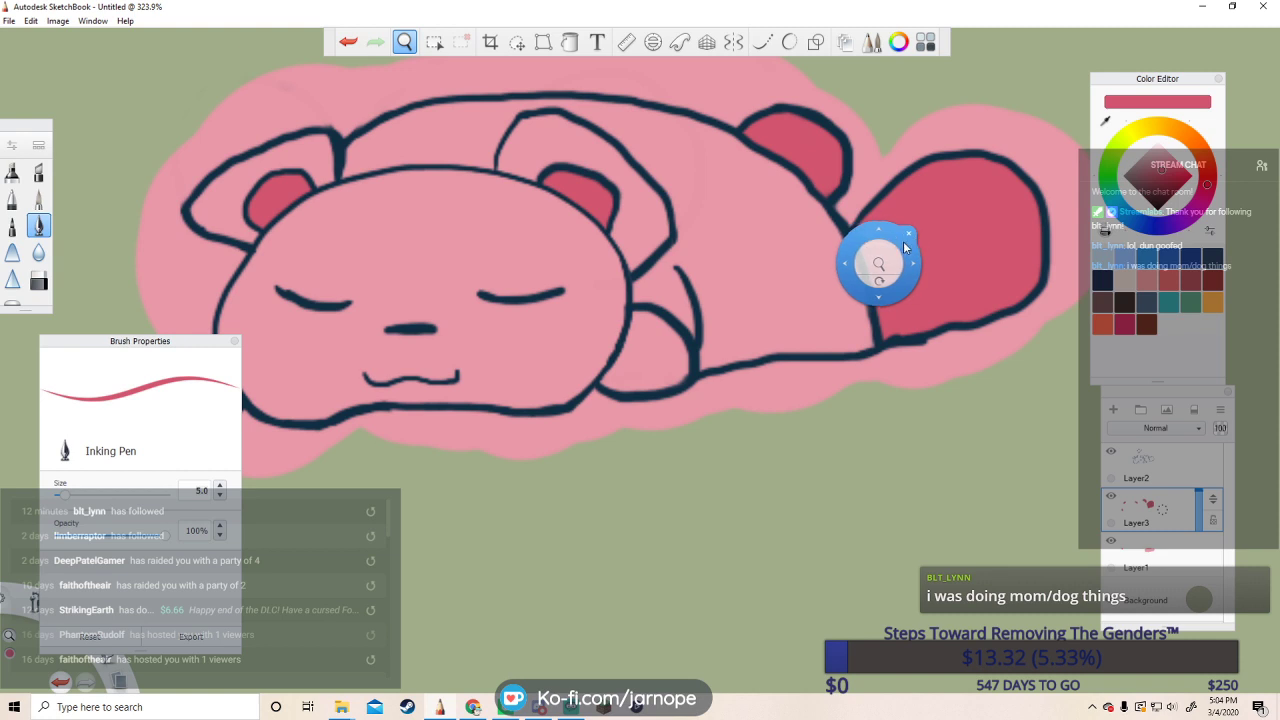
- Paint dark pink in the paw beside the head, then zoom in and fill its left and lower edges
click(908, 234)
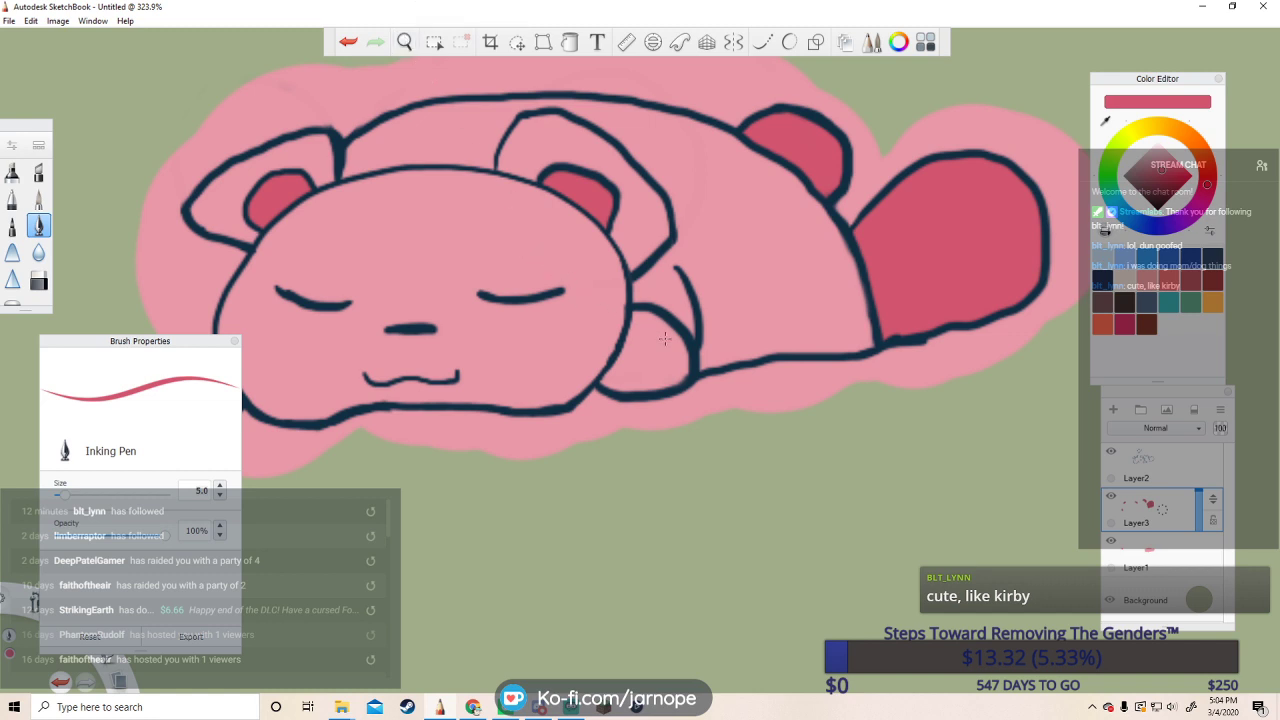
mouse_move(652, 343)
mouse_down()
mouse_move(648, 330)
mouse_move(630, 362)
mouse_move(655, 370)
mouse_move(677, 350)
mouse_move(684, 362)
mouse_up()
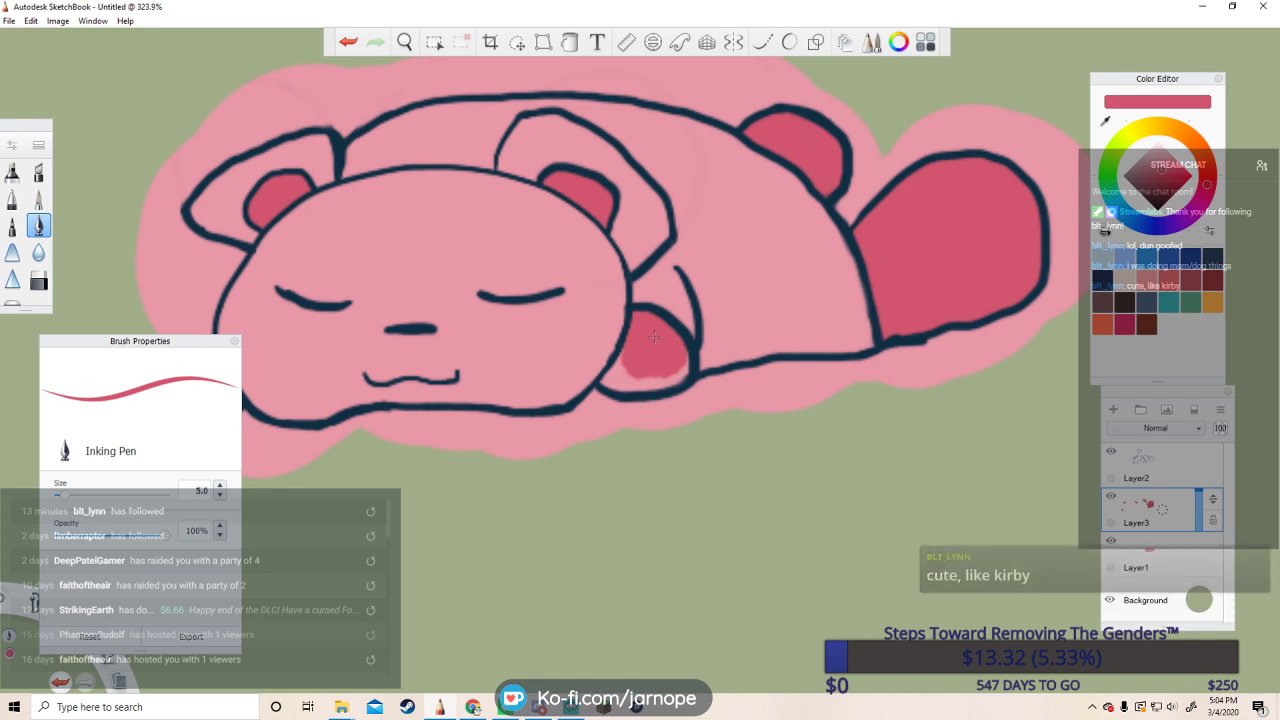
click(405, 42)
drag(571, 283, 620, 315)
mouse_move(543, 243)
mouse_down()
mouse_move(703, 280)
mouse_move(697, 203)
mouse_up()
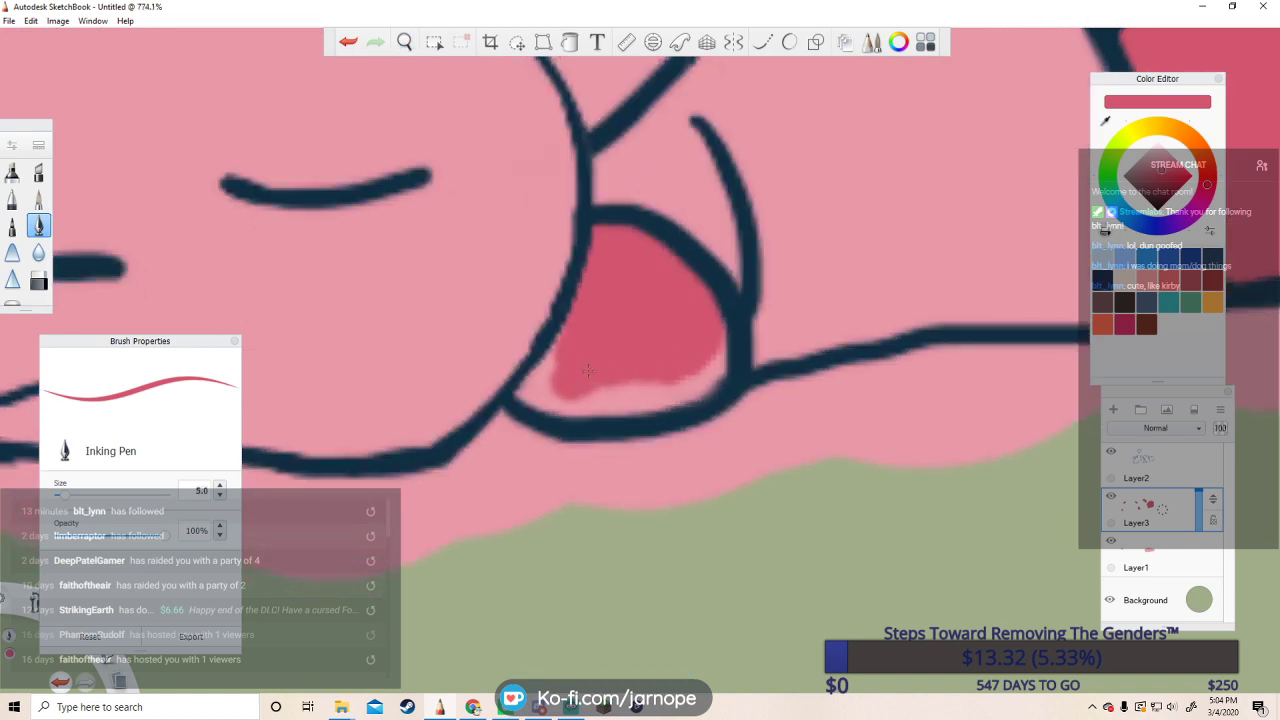
mouse_move(553, 340)
mouse_down()
mouse_move(538, 384)
mouse_move(537, 370)
mouse_move(585, 403)
mouse_move(662, 390)
mouse_move(636, 402)
mouse_move(661, 378)
mouse_move(698, 388)
mouse_move(660, 378)
mouse_move(716, 368)
mouse_up()
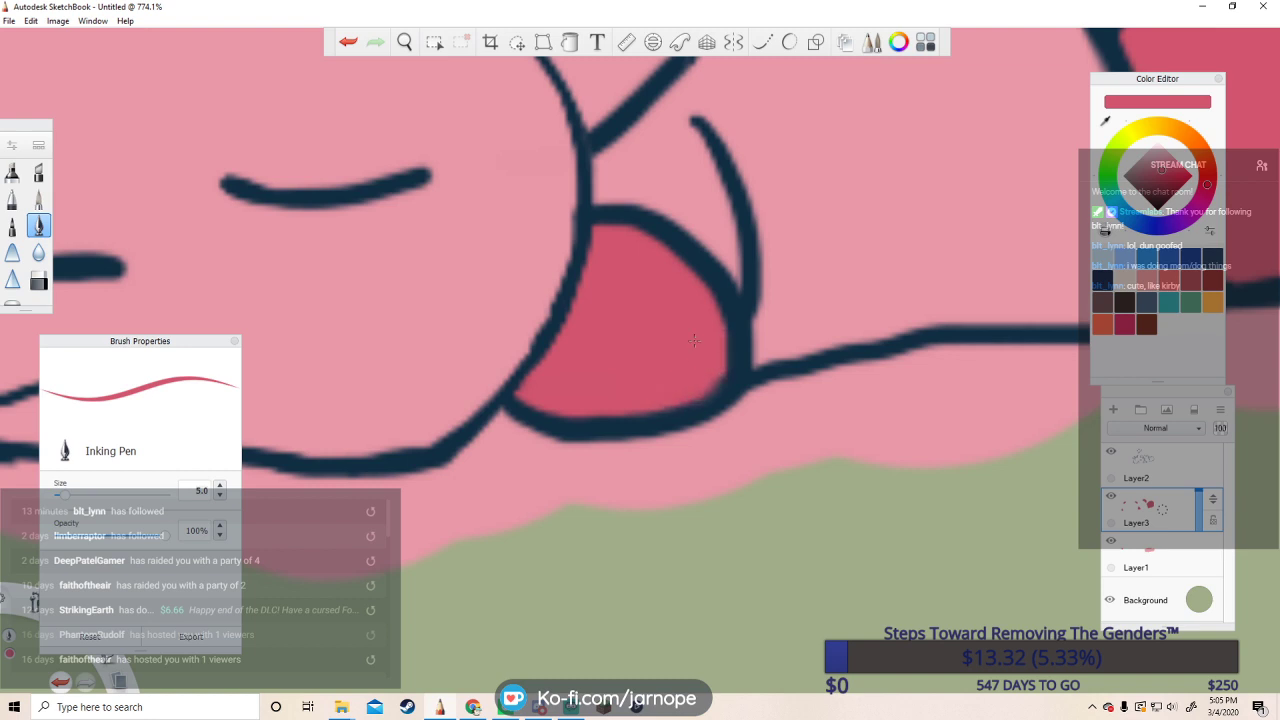
- Fill the paw's top, right inner edge and last lower-right gaps up to the outline
click(404, 42)
mouse_move(678, 260)
mouse_down()
mouse_move(639, 369)
mouse_move(673, 277)
mouse_up()
click(592, 272)
mouse_move(589, 262)
mouse_down()
mouse_move(601, 270)
mouse_move(565, 285)
mouse_move(601, 271)
mouse_move(610, 290)
mouse_move(585, 245)
mouse_move(640, 228)
mouse_move(601, 271)
mouse_up()
mouse_move(635, 215)
mouse_down()
mouse_move(655, 240)
mouse_move(664, 320)
mouse_up()
mouse_move(601, 271)
mouse_down()
mouse_move(645, 320)
mouse_move(640, 280)
mouse_up()
mouse_move(664, 325)
mouse_down()
mouse_move(688, 360)
mouse_move(694, 325)
mouse_move(698, 384)
mouse_move(700, 346)
mouse_up()
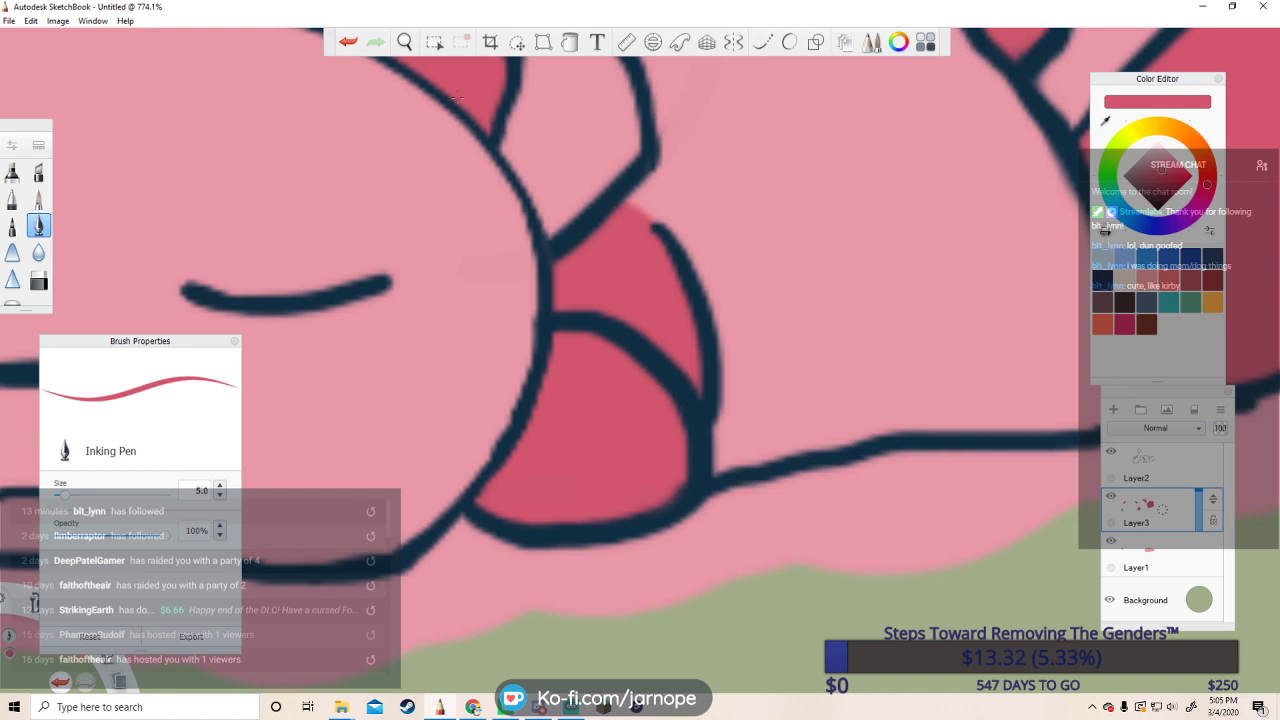
- Review the bear, zoom onto its head, and add a small pink touch-up stroke
click(405, 41)
drag(620, 260, 740, 300)
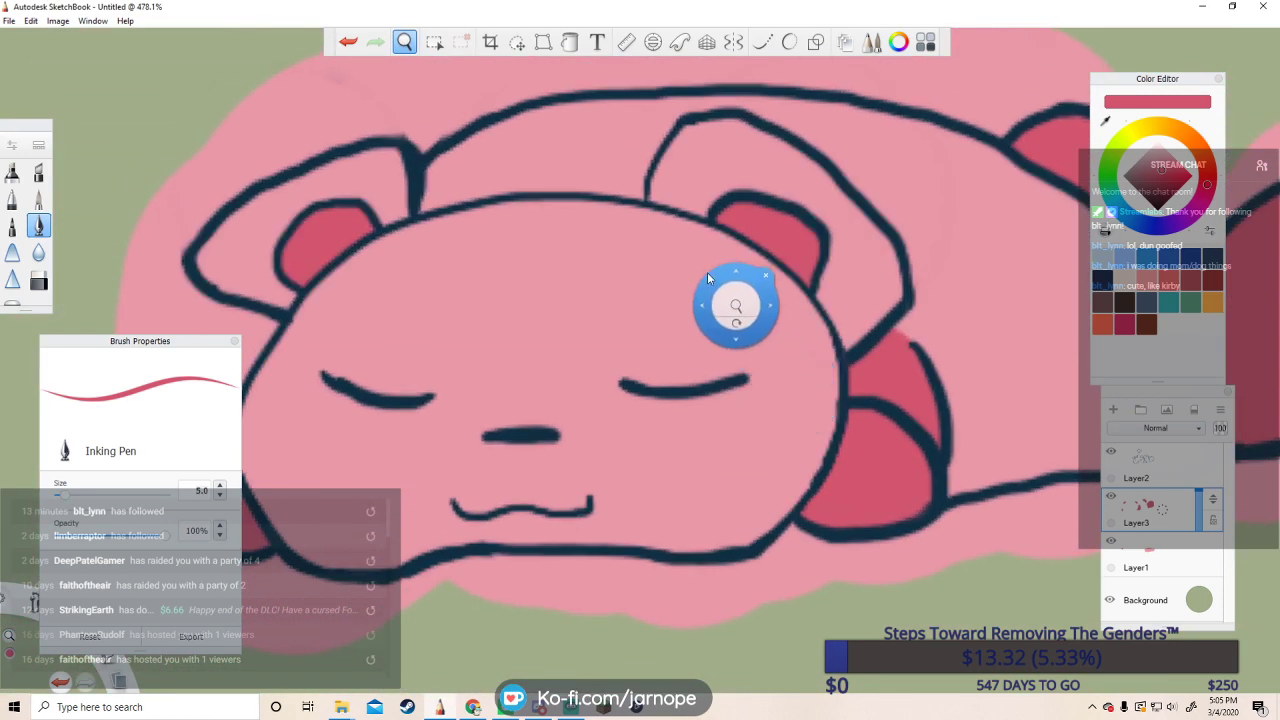
click(763, 272)
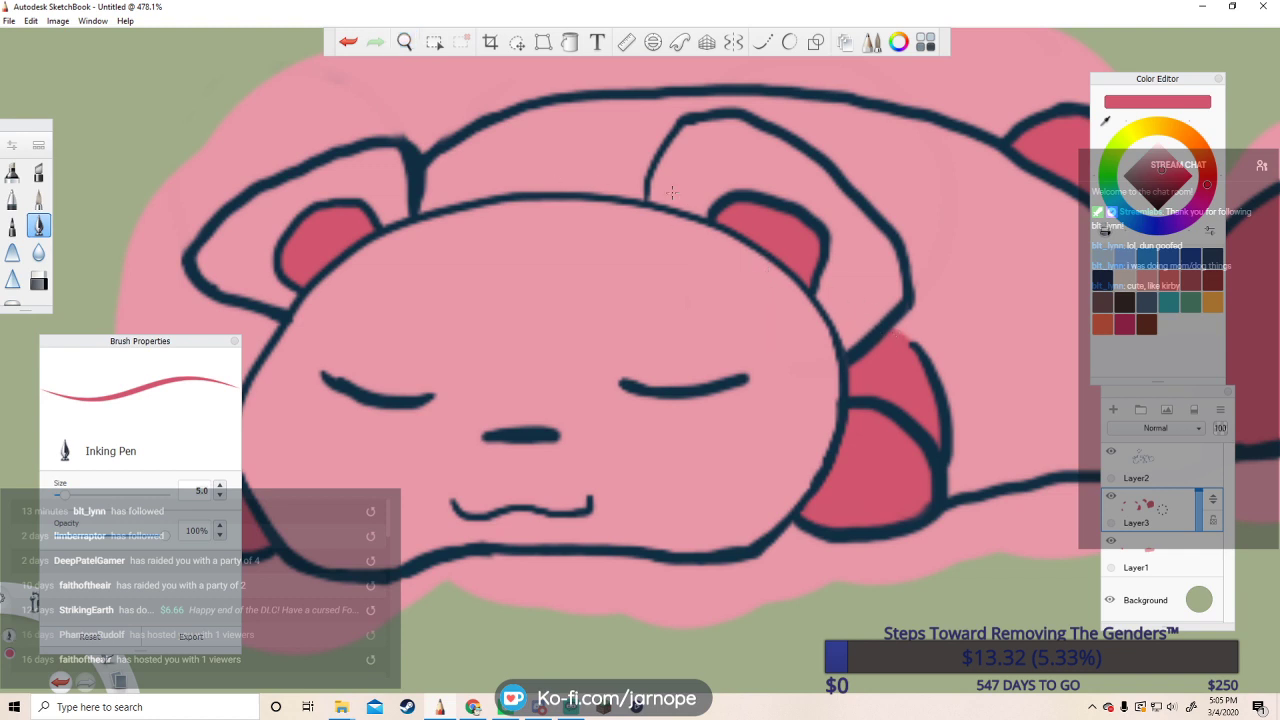
click(405, 41)
drag(443, 94, 590, 145)
click(578, 101)
mouse_move(405, 285)
mouse_down()
mouse_move(440, 266)
mouse_move(410, 282)
mouse_move(585, 242)
mouse_move(810, 262)
mouse_up()
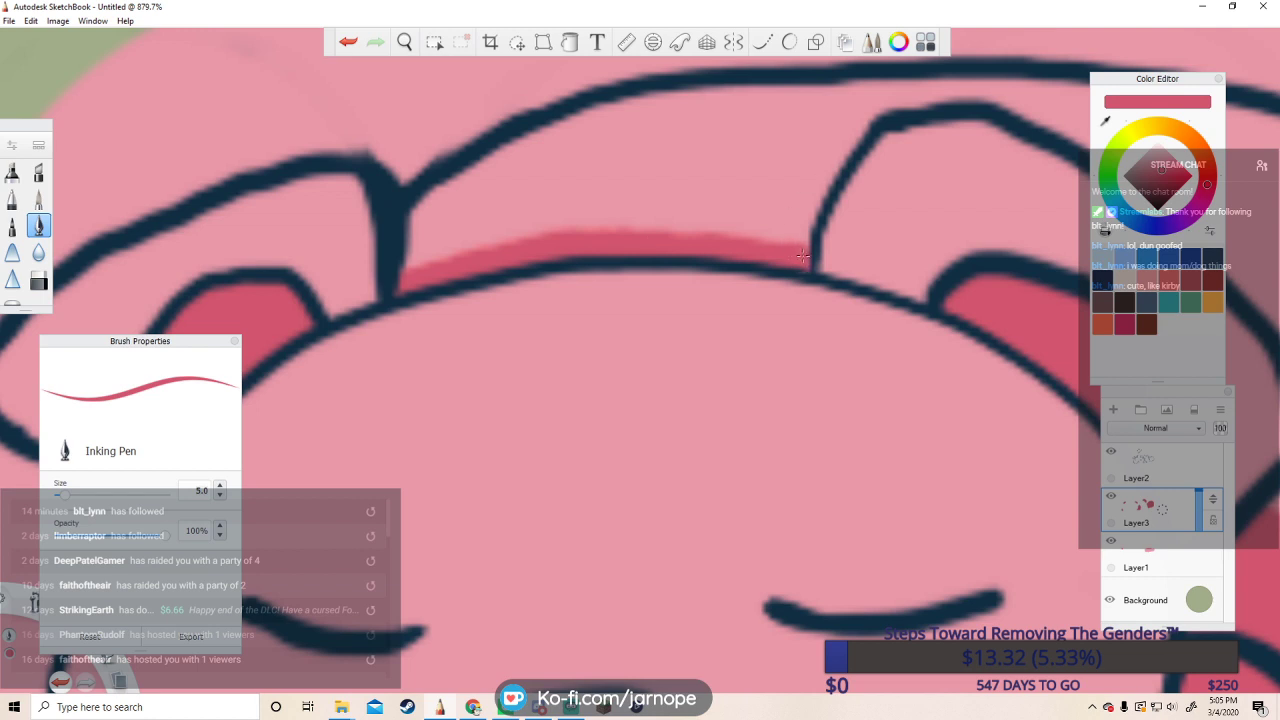
- Zoom out and paint deep rose over the light patch at the inner ear's top
click(404, 41)
drag(457, 94, 1009, 209)
click(651, 192)
mouse_move(588, 196)
mouse_down()
mouse_move(620, 224)
mouse_move(616, 240)
mouse_up()
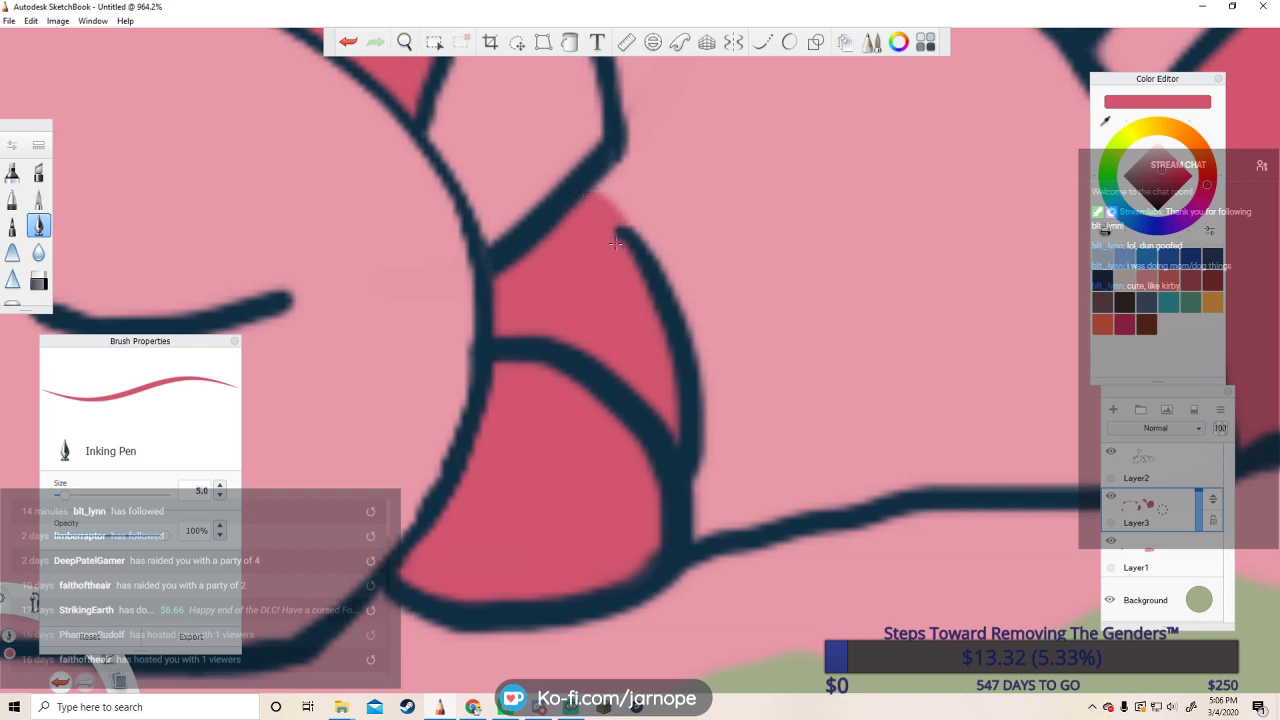
- Zoom and pan around the whole bear to check the fills, ending close on the ear
click(405, 42)
scroll(595, 180, down, 6)
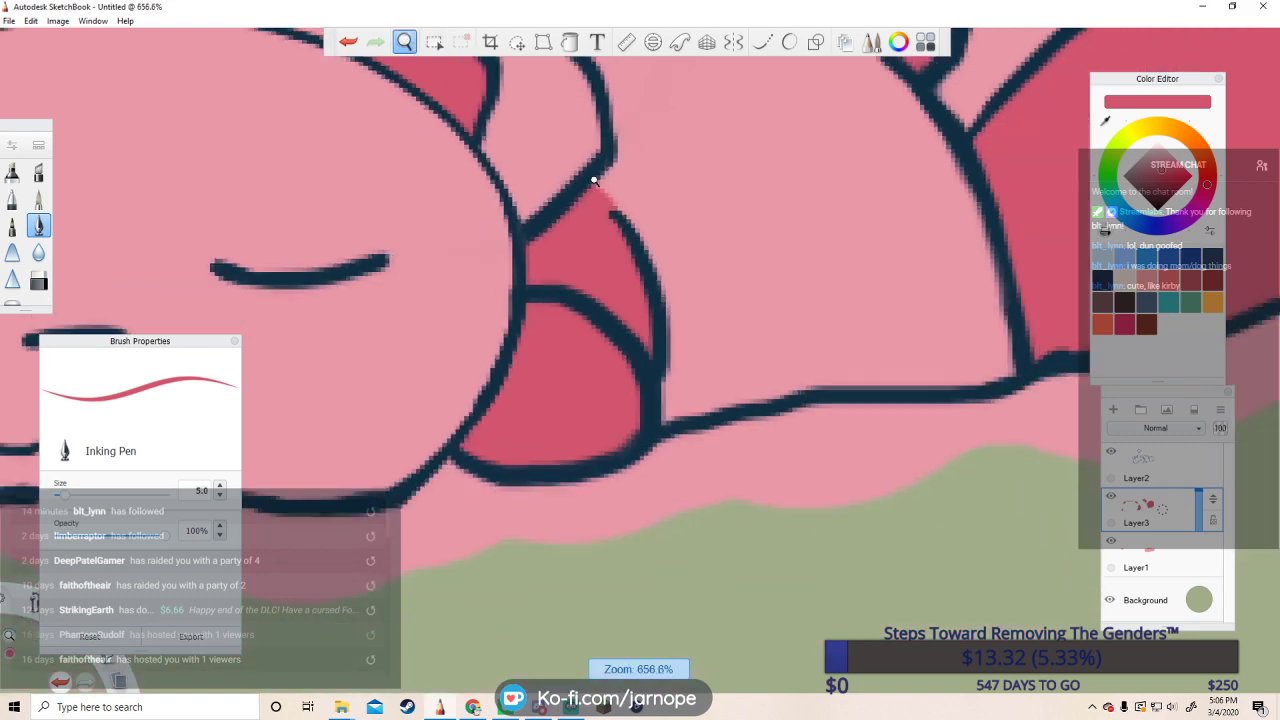
drag(513, 347, 708, 392)
drag(743, 336, 742, 240)
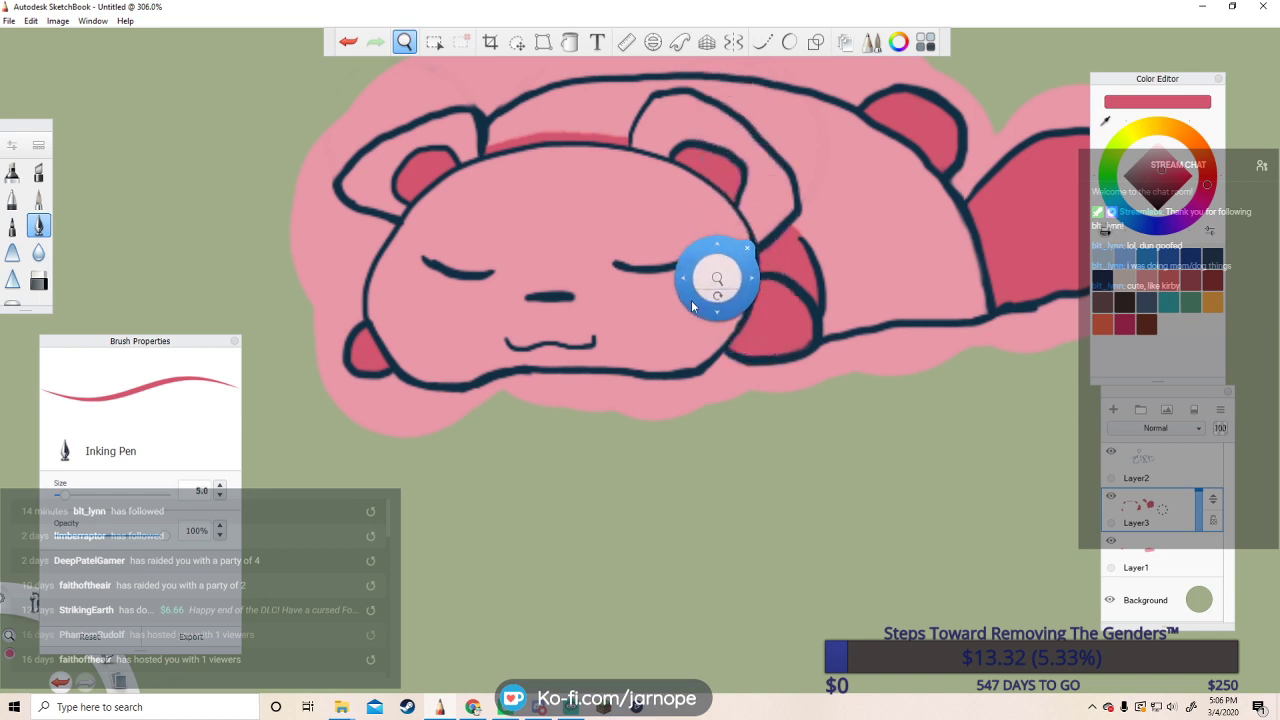
drag(695, 291, 571, 379)
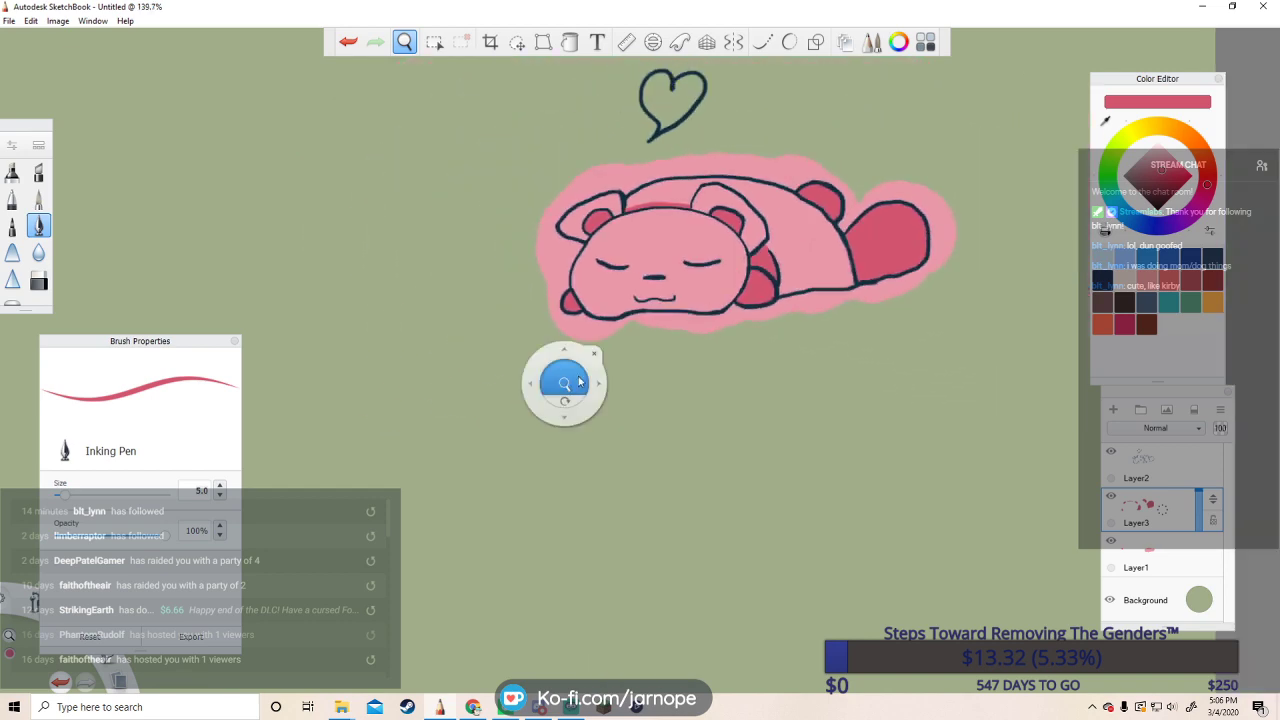
drag(647, 366, 651, 262)
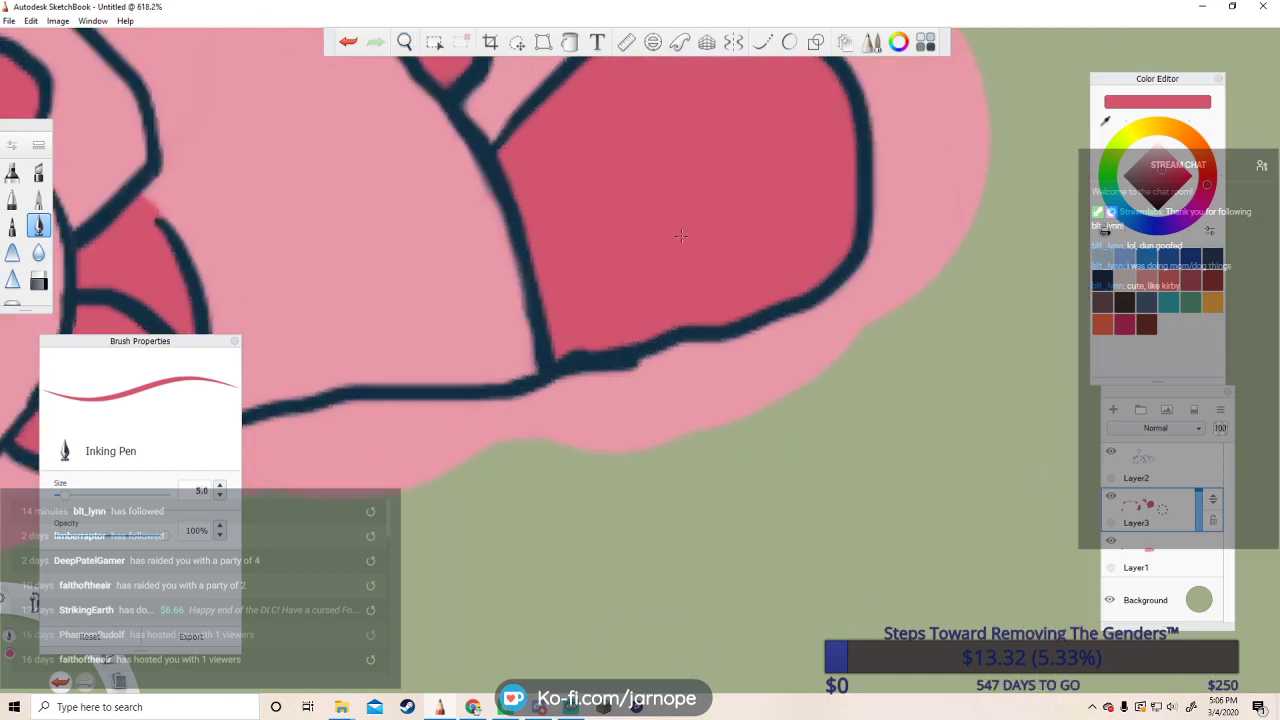
- Erase a small spot on the outline's lower edge on Layer2 with the Hard Eraser
click(38, 280)
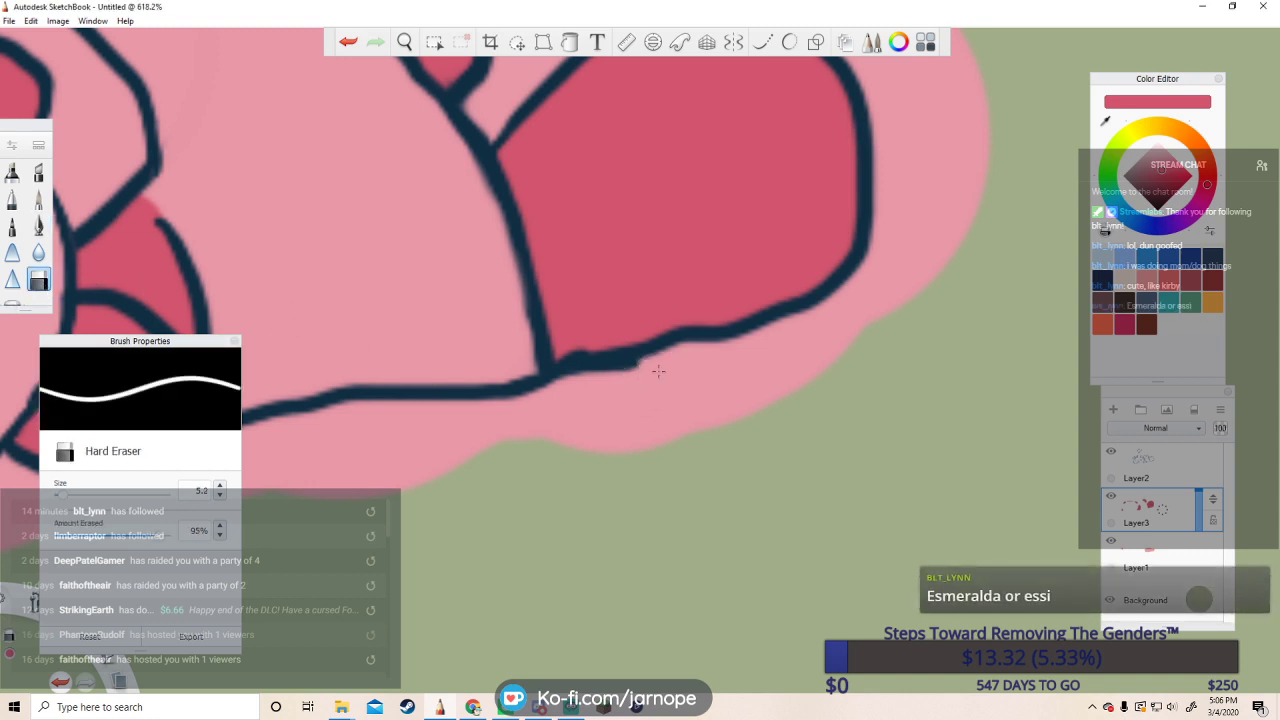
click(1143, 466)
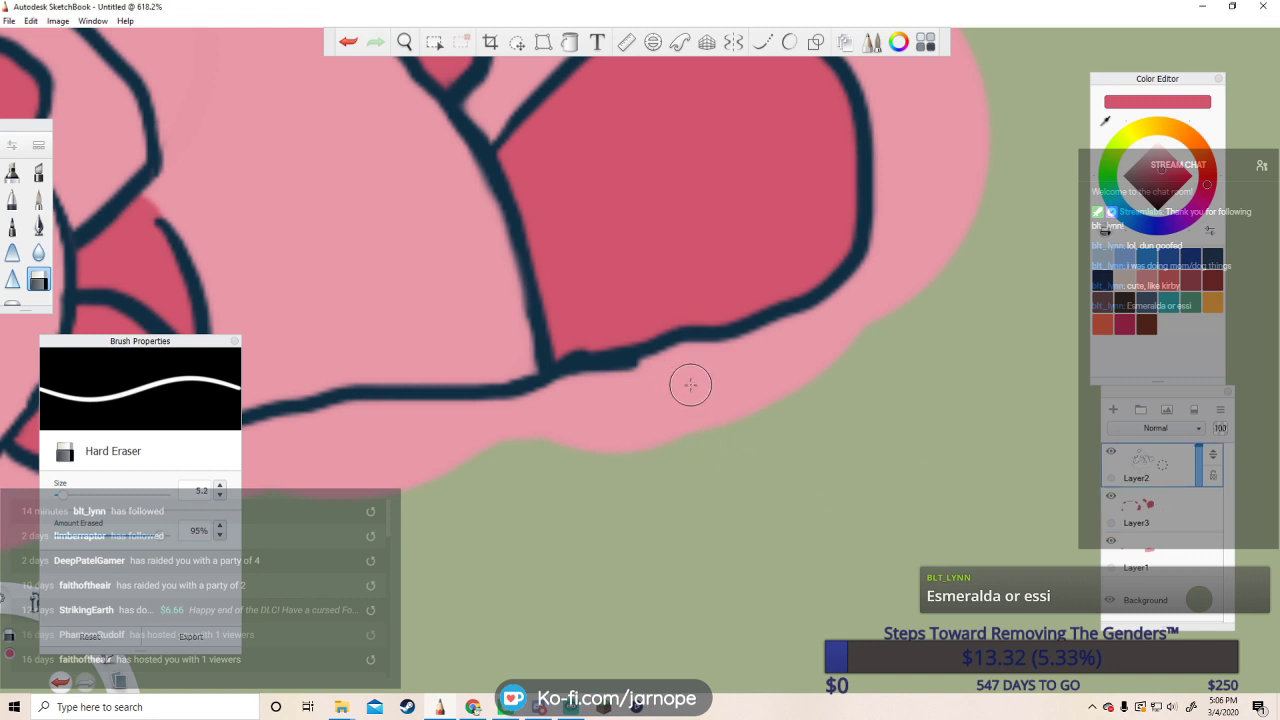
click(630, 386)
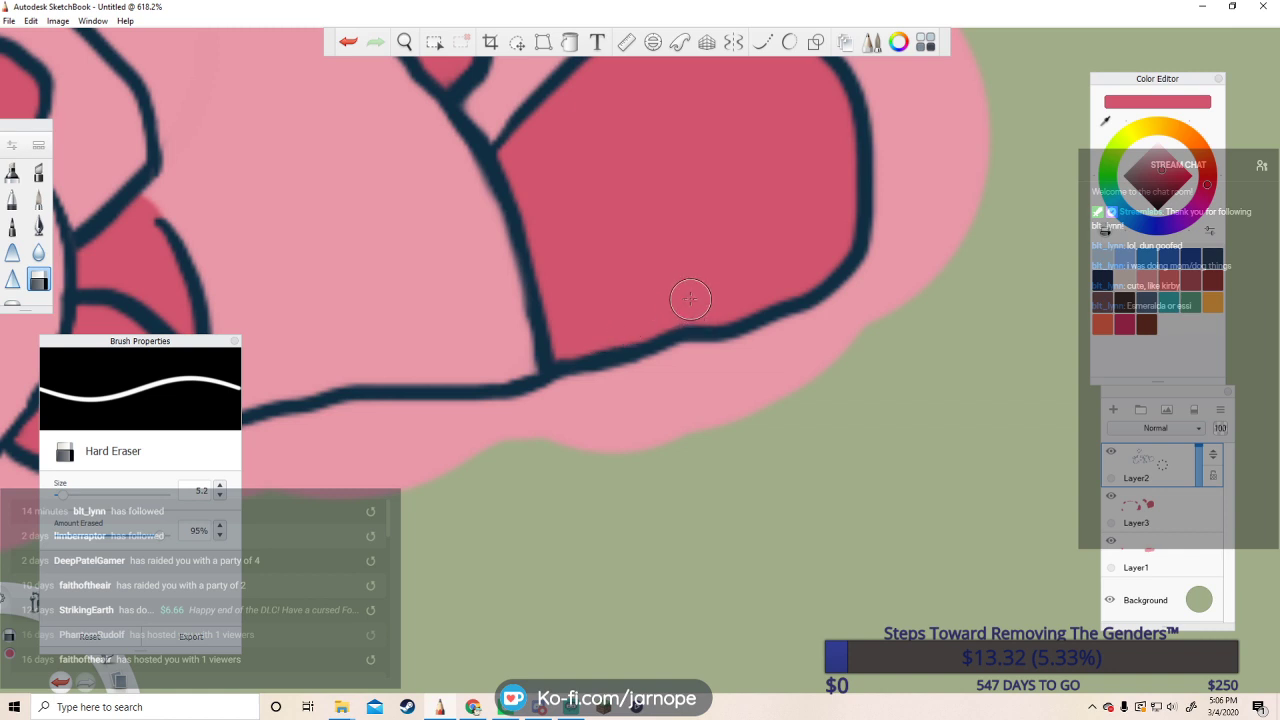
- Zoom out and pan until the whole bear is in view
click(404, 41)
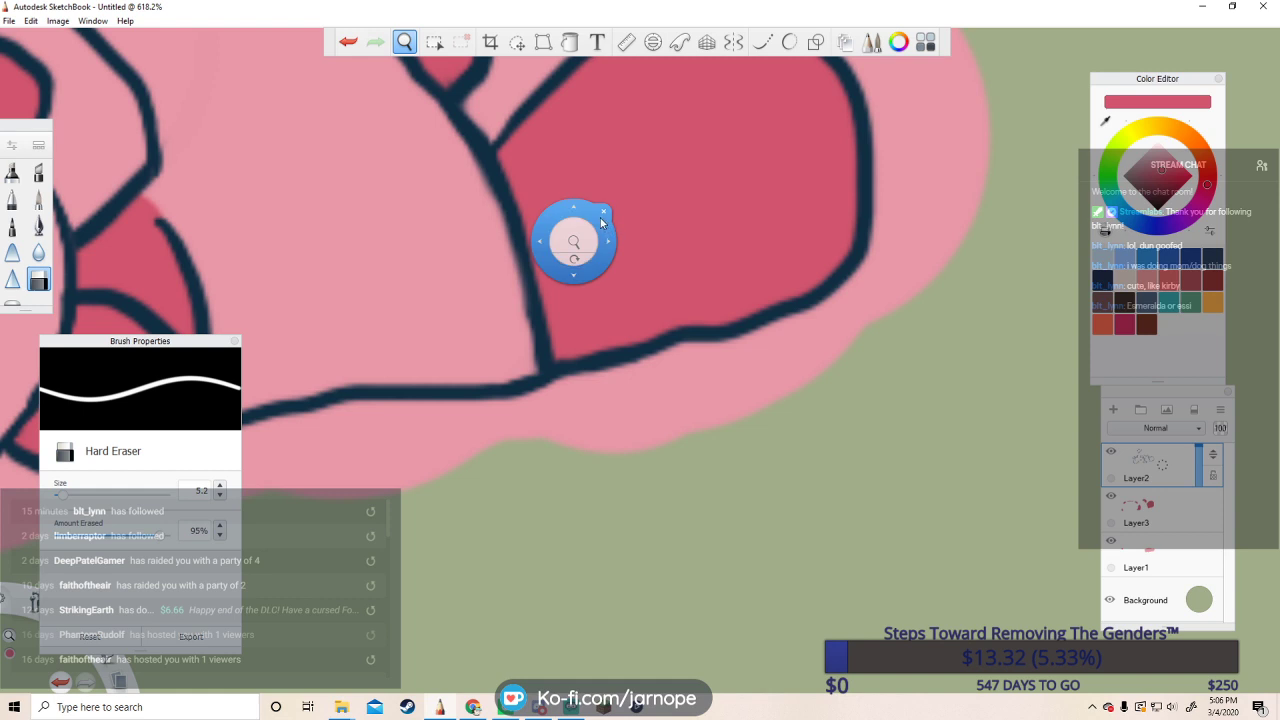
drag(573, 241, 658, 264)
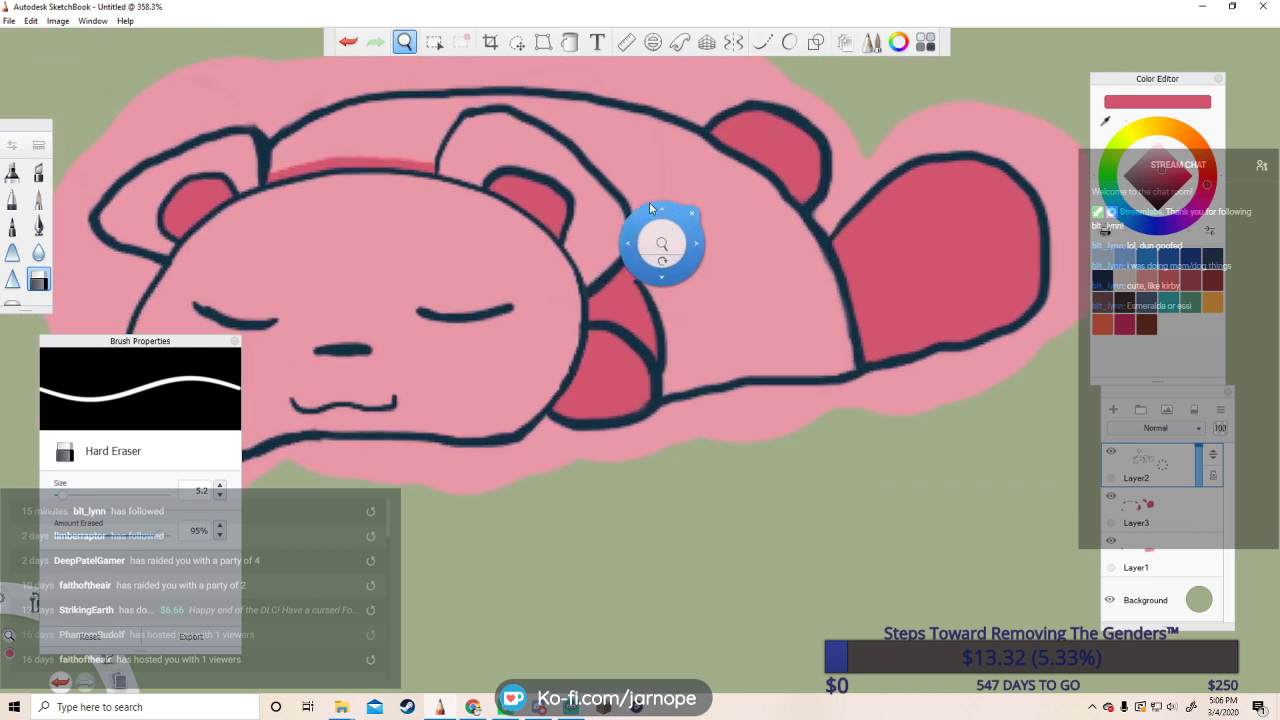
drag(584, 304, 722, 241)
key(space)
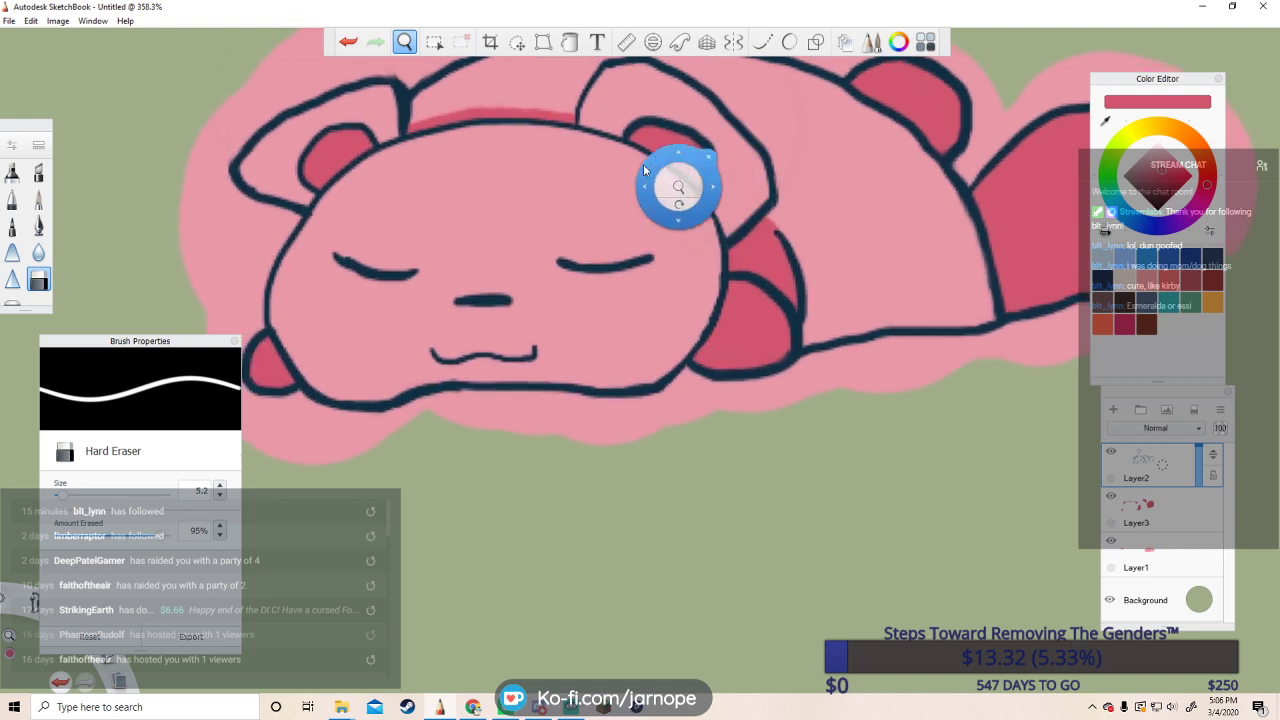
key(space)
drag(600, 250, 580, 365)
key(space)
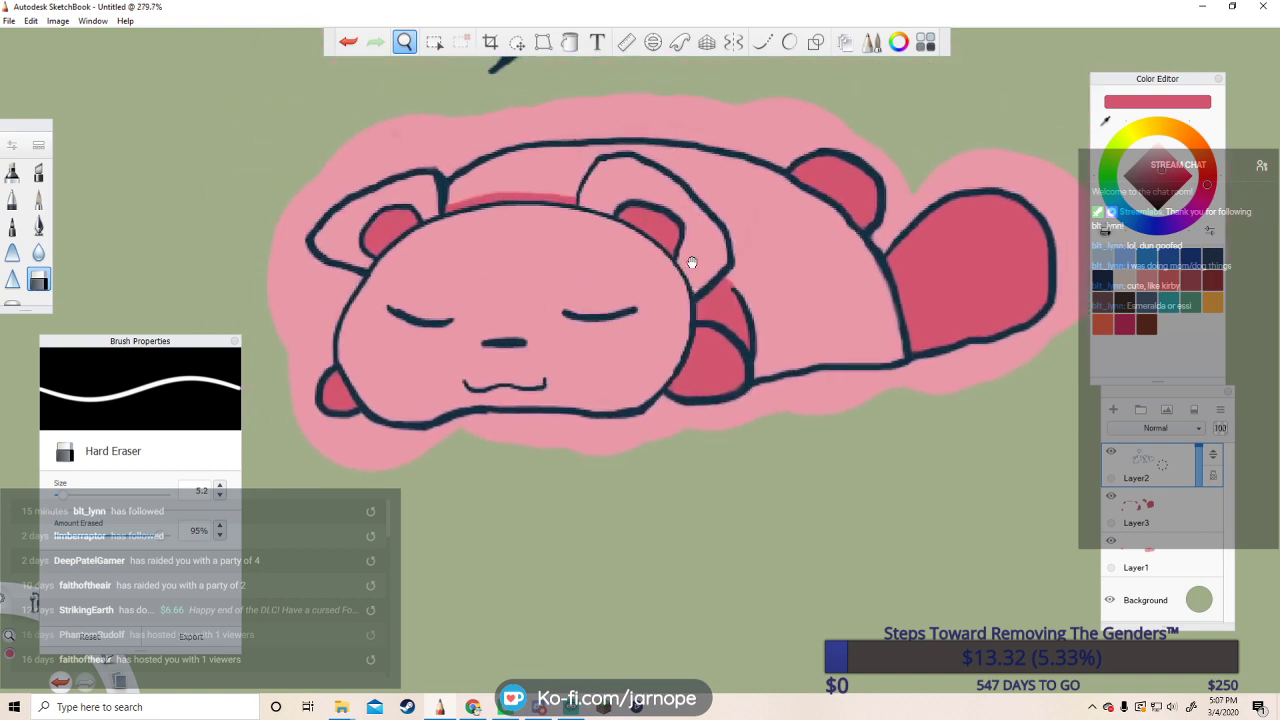
key(space)
drag(598, 172, 628, 258)
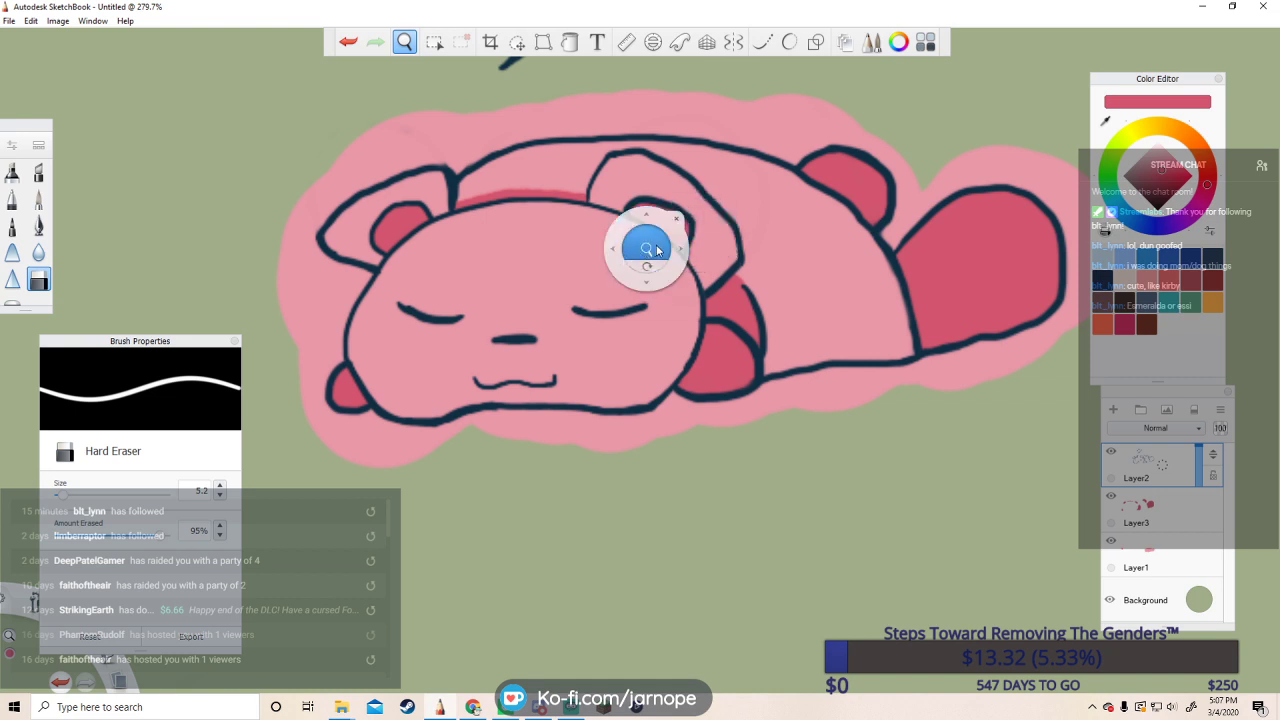
drag(656, 250, 561, 642)
- Glance at the panda reference images, then return to the drawing
click(473, 707)
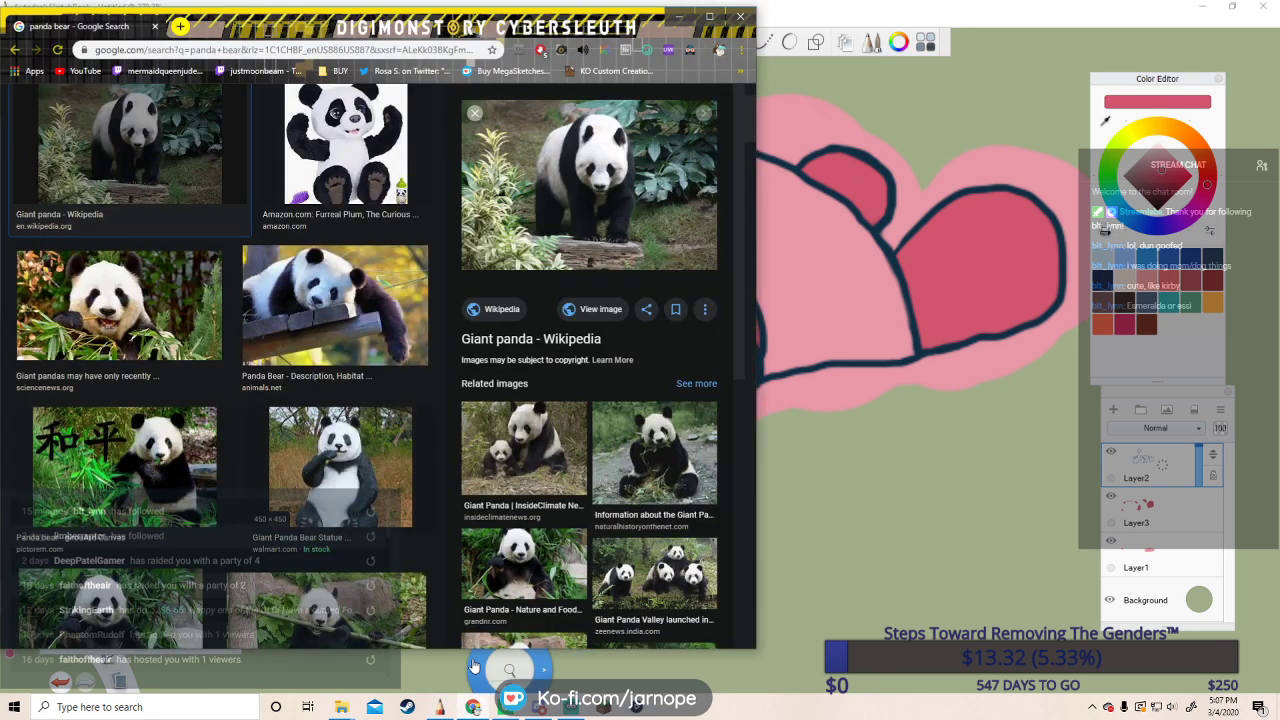
click(770, 33)
key(space)
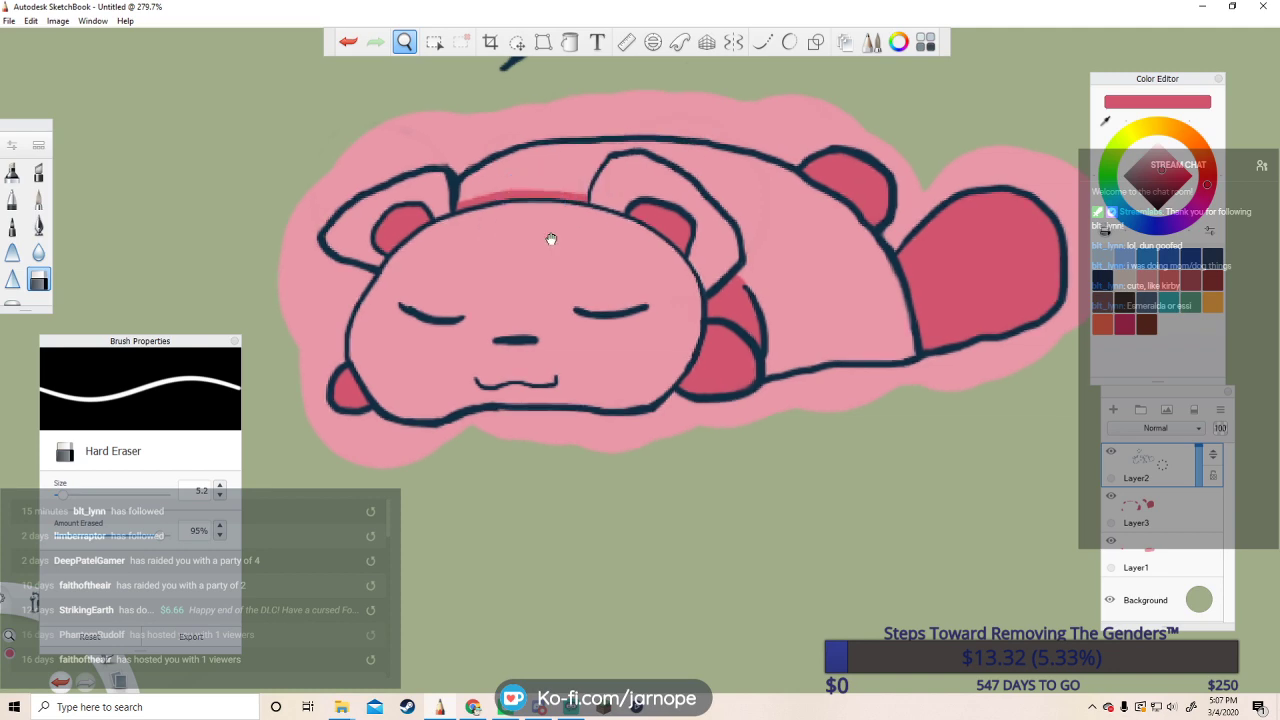
- Zoom in on the bear's face, erase a stroke above the ear, then undo it
key(space)
scroll(549, 240, up, 5)
drag(618, 266, 605, 232)
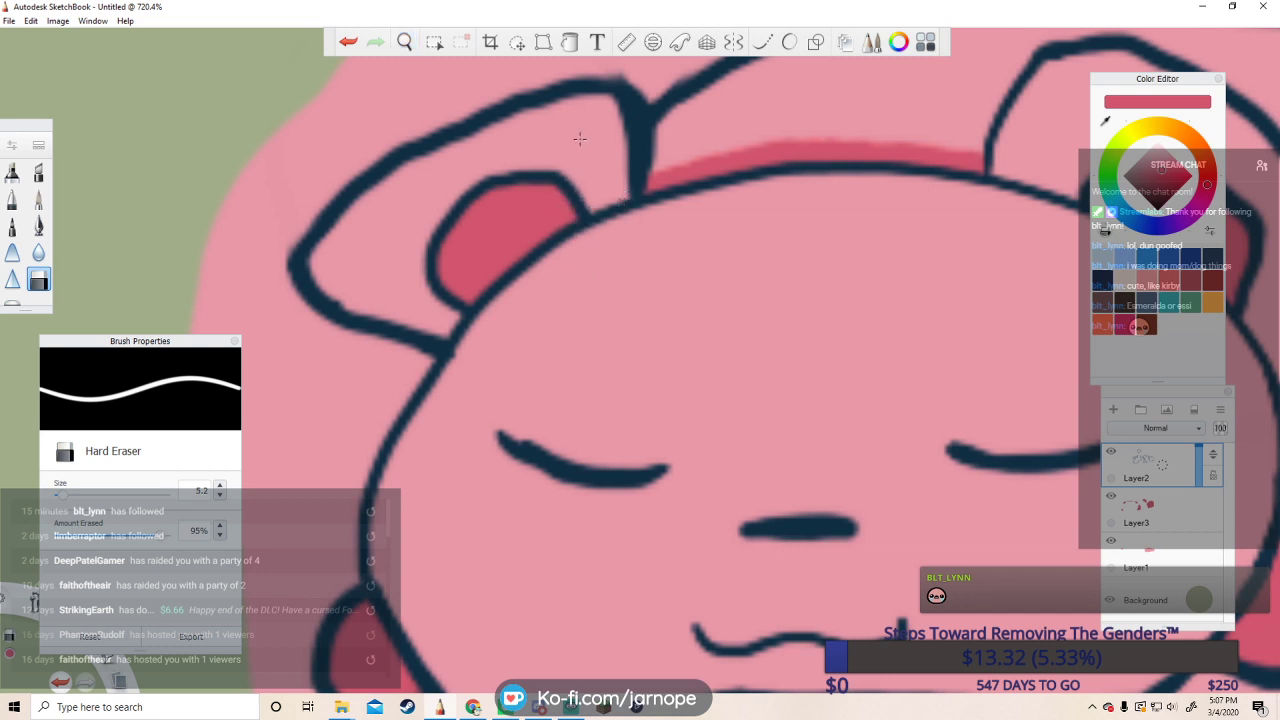
drag(640, 135, 760, 178)
drag(680, 195, 640, 200)
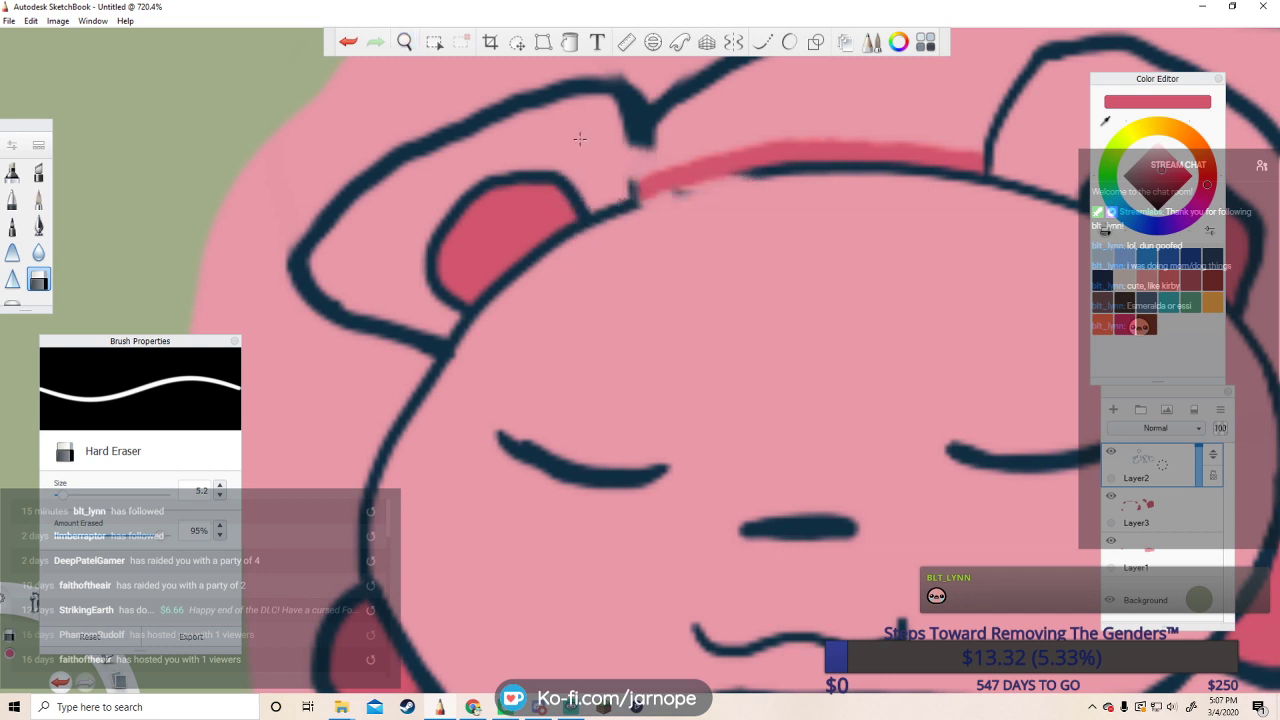
drag(640, 120, 630, 200)
click(348, 41)
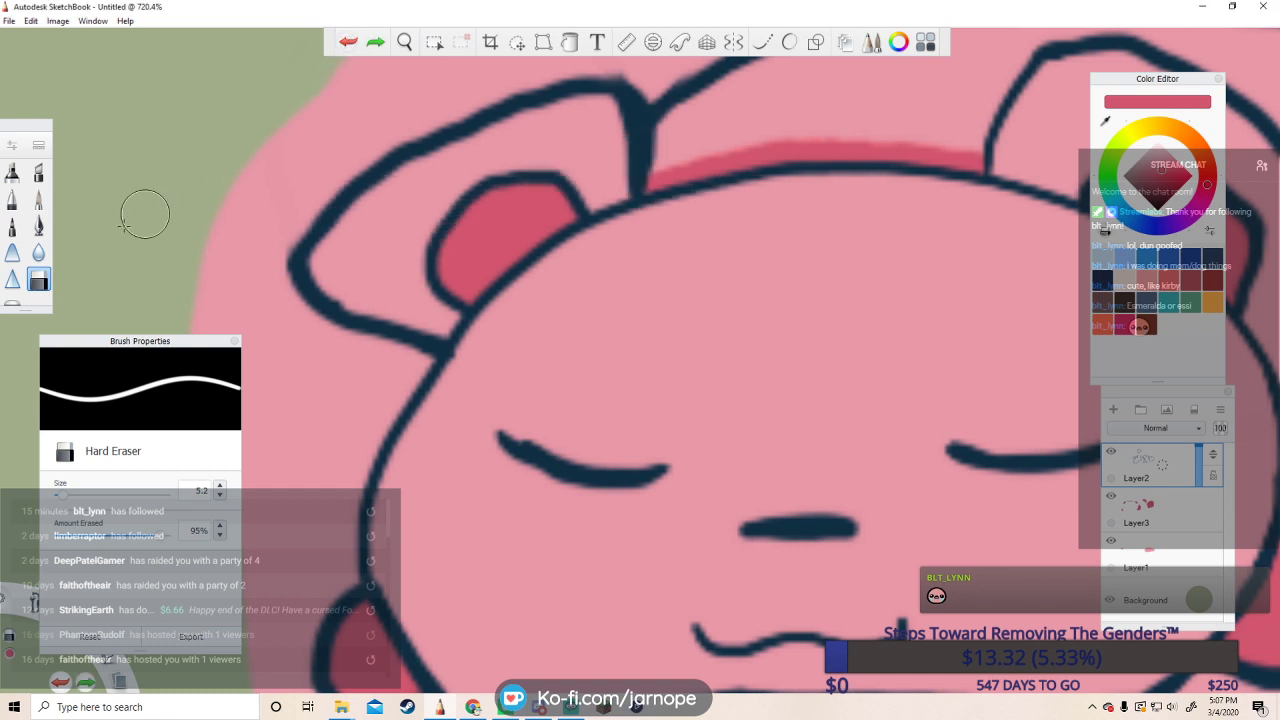
- Paint a pink blush patch left of the ear on Layer3 with the Inking Pen, then bring up Streamlabs OBS
click(38, 226)
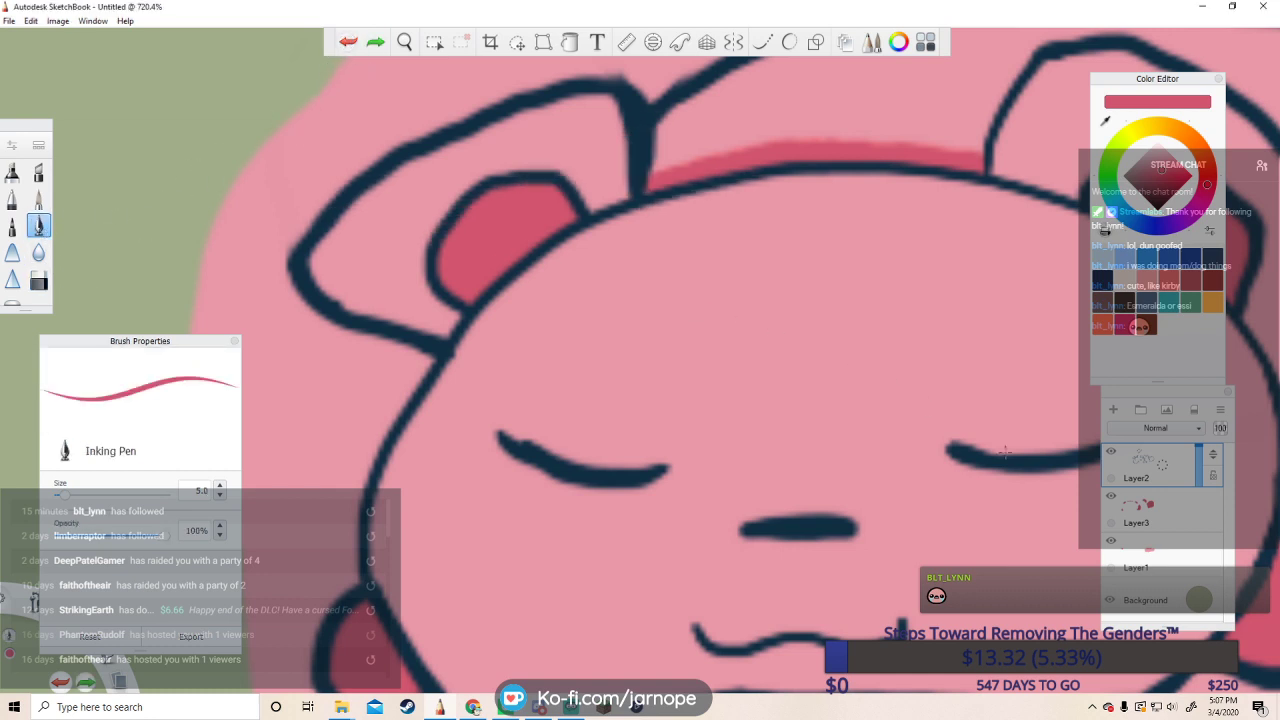
click(1158, 513)
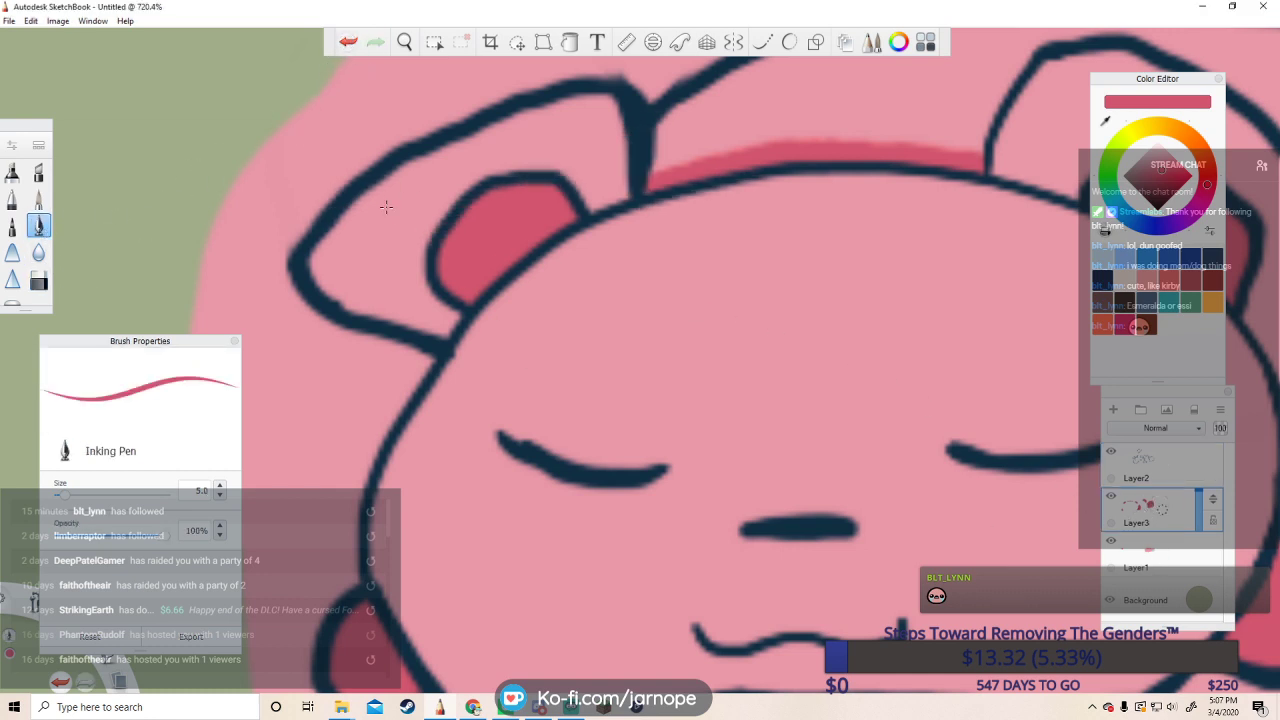
mouse_move(412, 210)
mouse_down()
mouse_move(395, 218)
mouse_move(388, 200)
mouse_move(409, 211)
mouse_up()
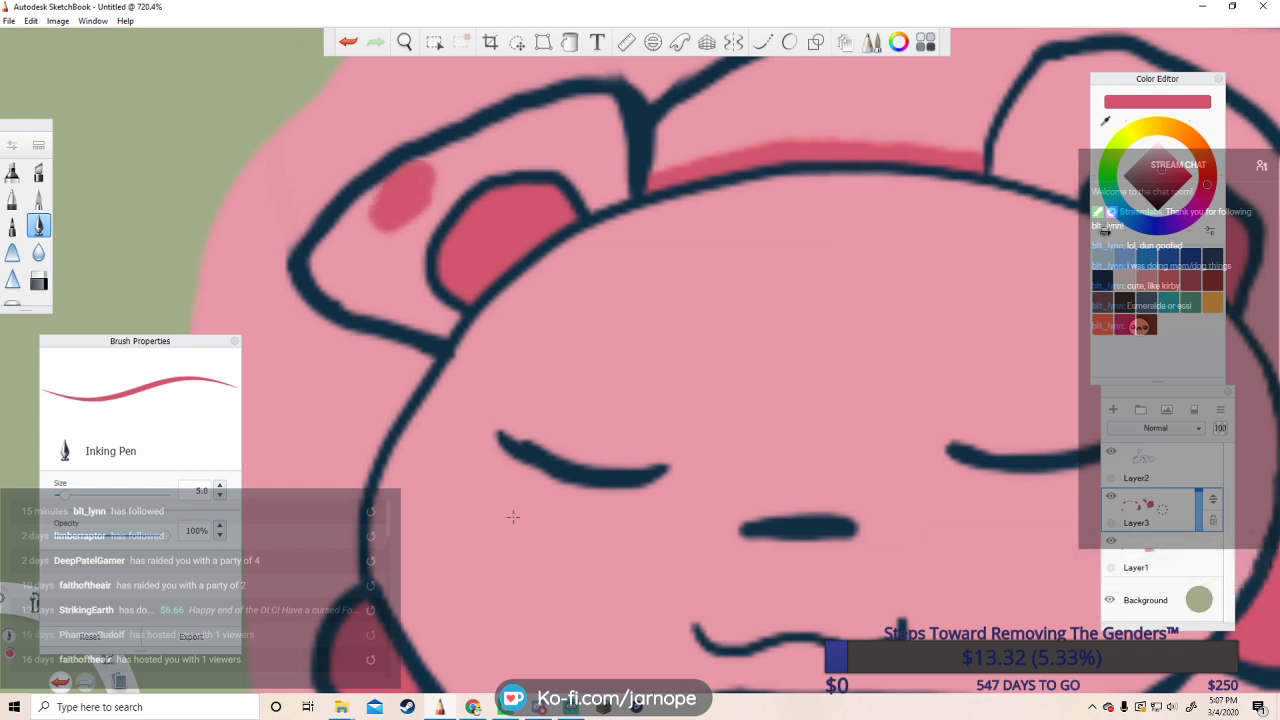
click(580, 710)
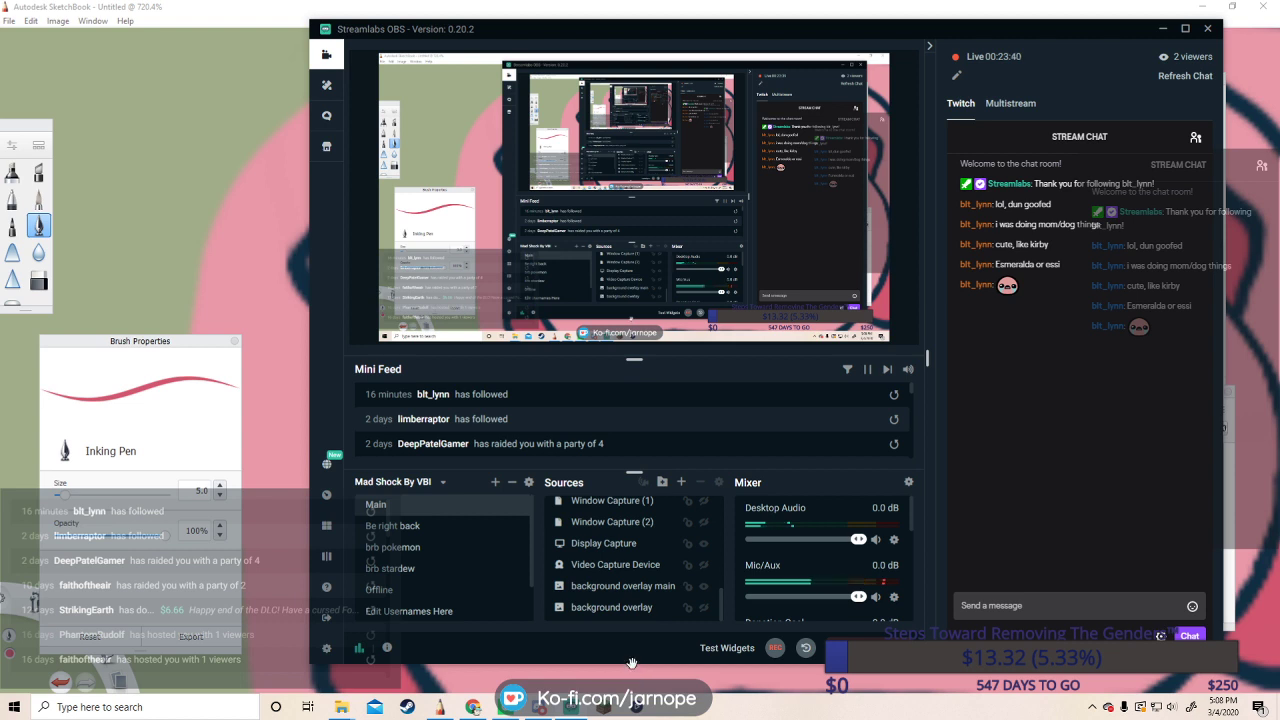
- Check the Users in Chat list, close it, and extend the blush up and right
click(1195, 137)
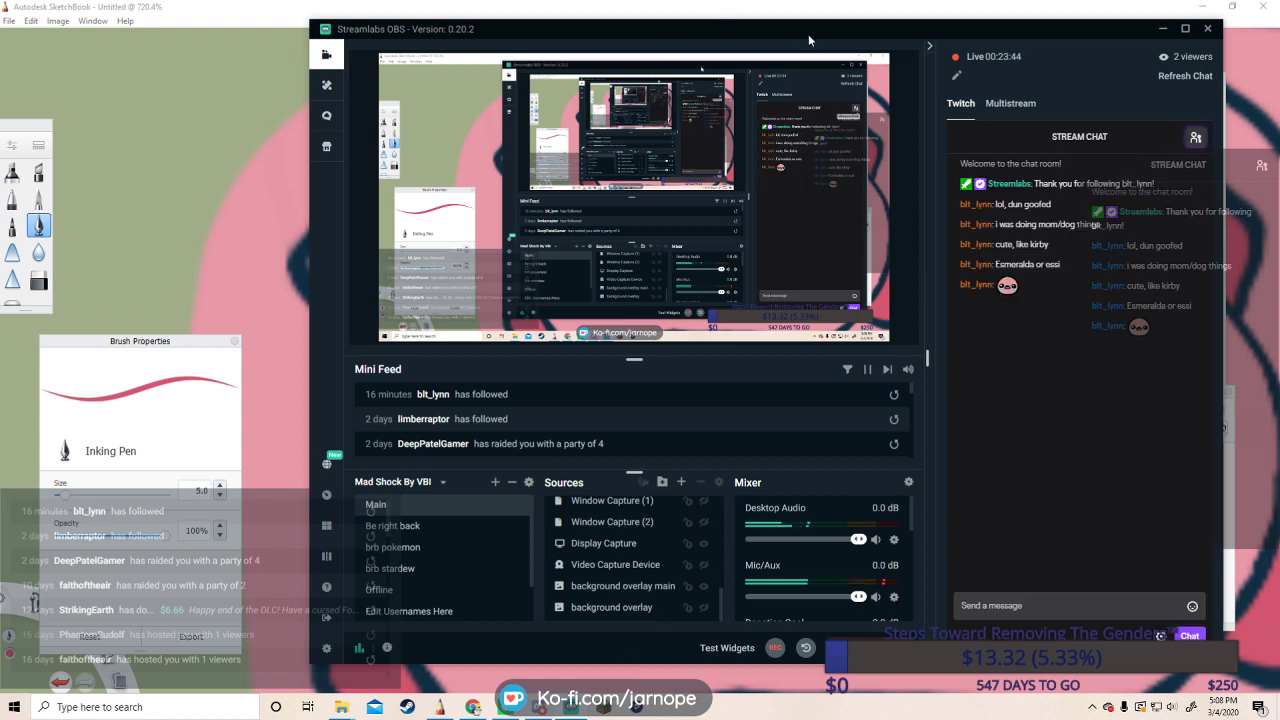
click(982, 12)
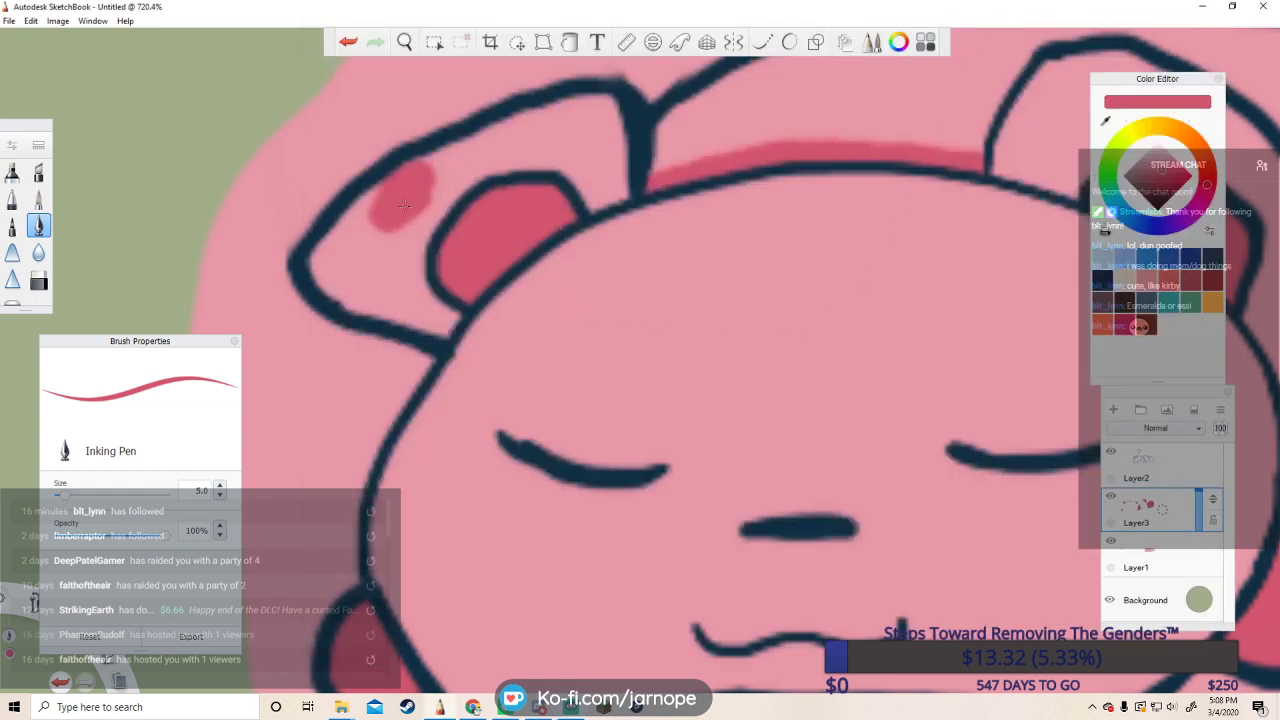
drag(449, 174, 449, 174)
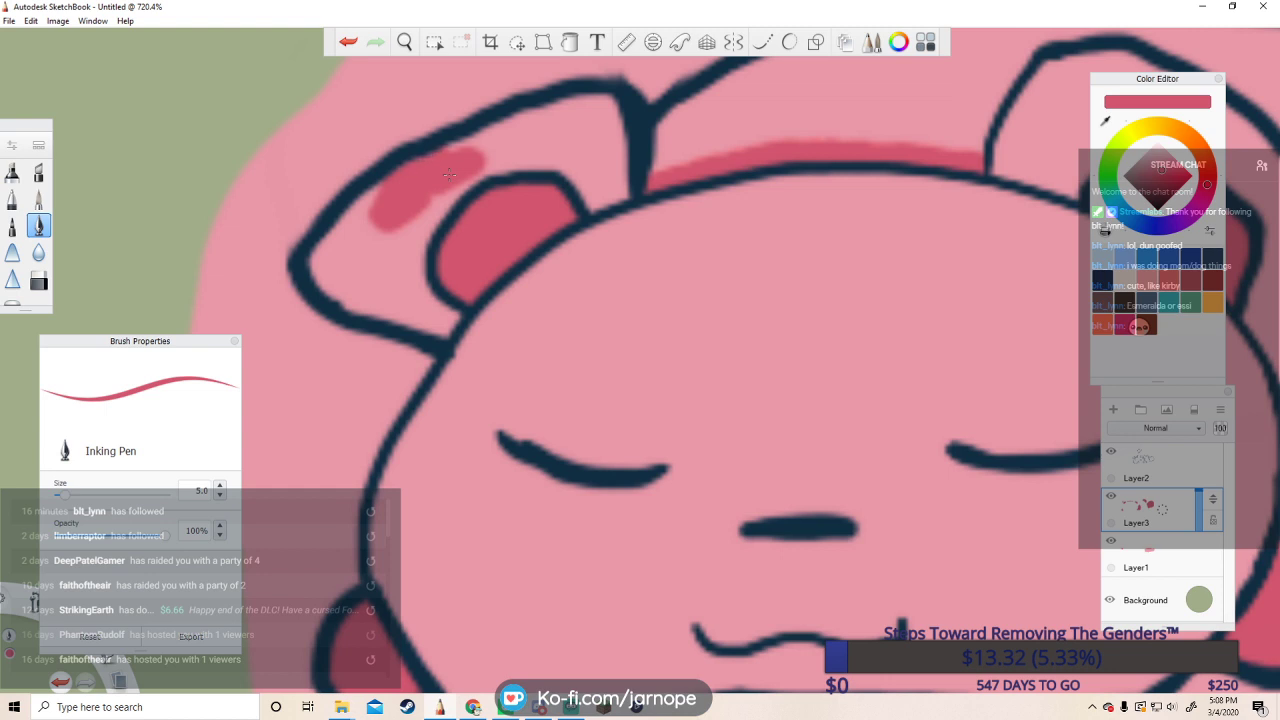
- Fill the left ear's interior, including its inner corner, solid dark pink with the Inking Pen
mouse_move(460, 148)
mouse_down()
mouse_move(594, 104)
mouse_move(618, 136)
mouse_move(606, 194)
mouse_move(582, 146)
mouse_up()
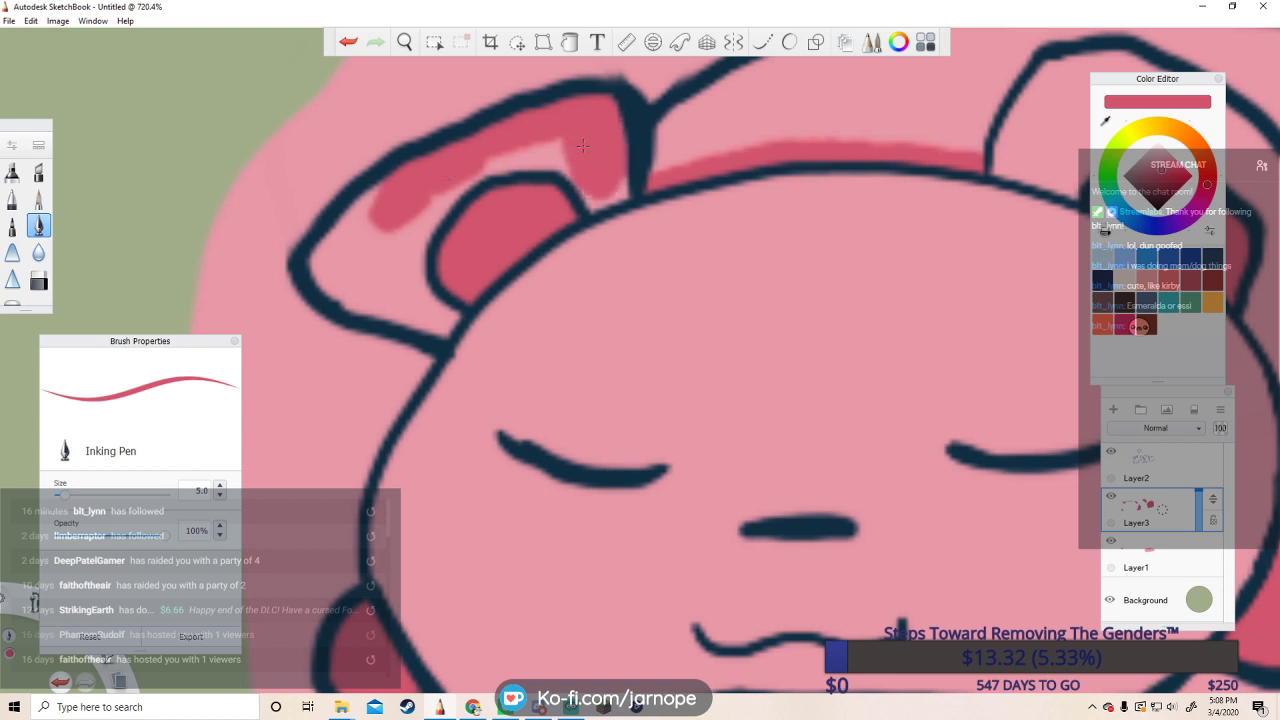
drag(594, 198, 595, 192)
mouse_move(565, 170)
mouse_down()
mouse_move(530, 161)
mouse_move(585, 145)
mouse_move(558, 138)
mouse_move(482, 177)
mouse_move(513, 152)
mouse_move(469, 175)
mouse_up()
mouse_move(372, 196)
mouse_down()
mouse_move(318, 264)
mouse_move(324, 276)
mouse_move(372, 300)
mouse_move(361, 272)
mouse_move(404, 268)
mouse_move(412, 290)
mouse_move(392, 300)
mouse_move(377, 287)
mouse_move(430, 320)
mouse_move(388, 313)
mouse_move(456, 295)
mouse_up()
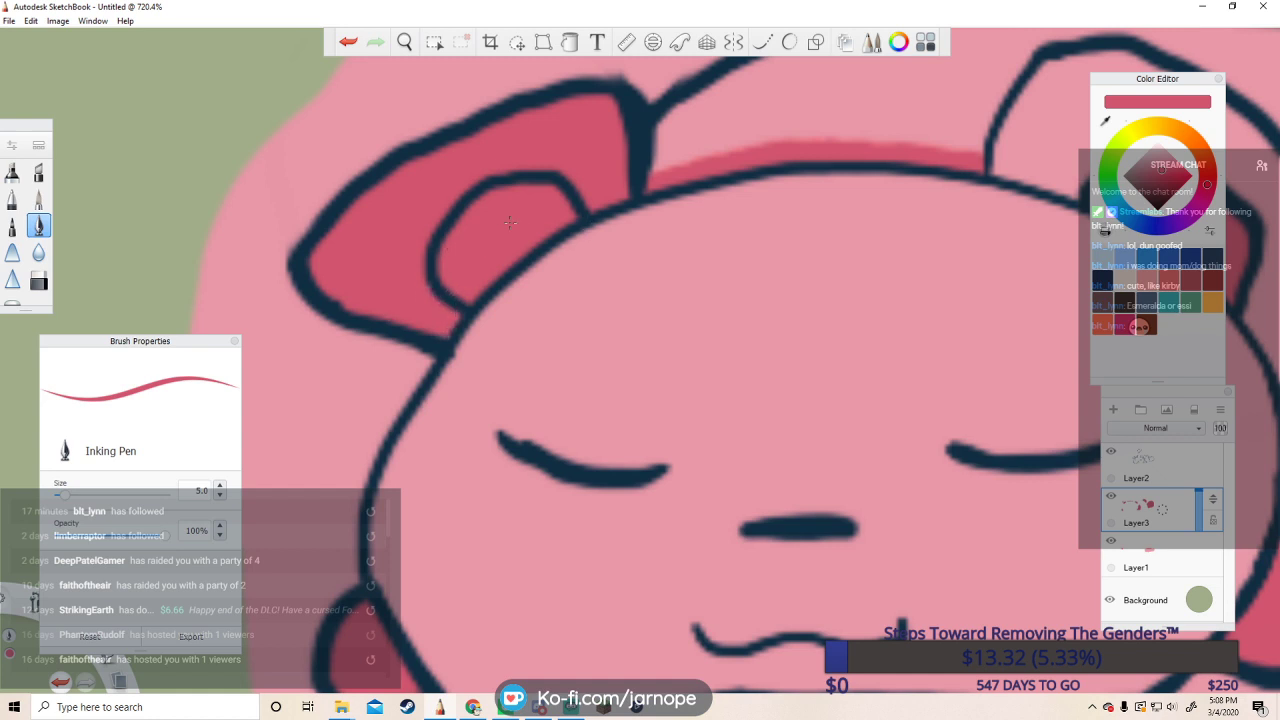
click(404, 41)
drag(449, 91, 486, 266)
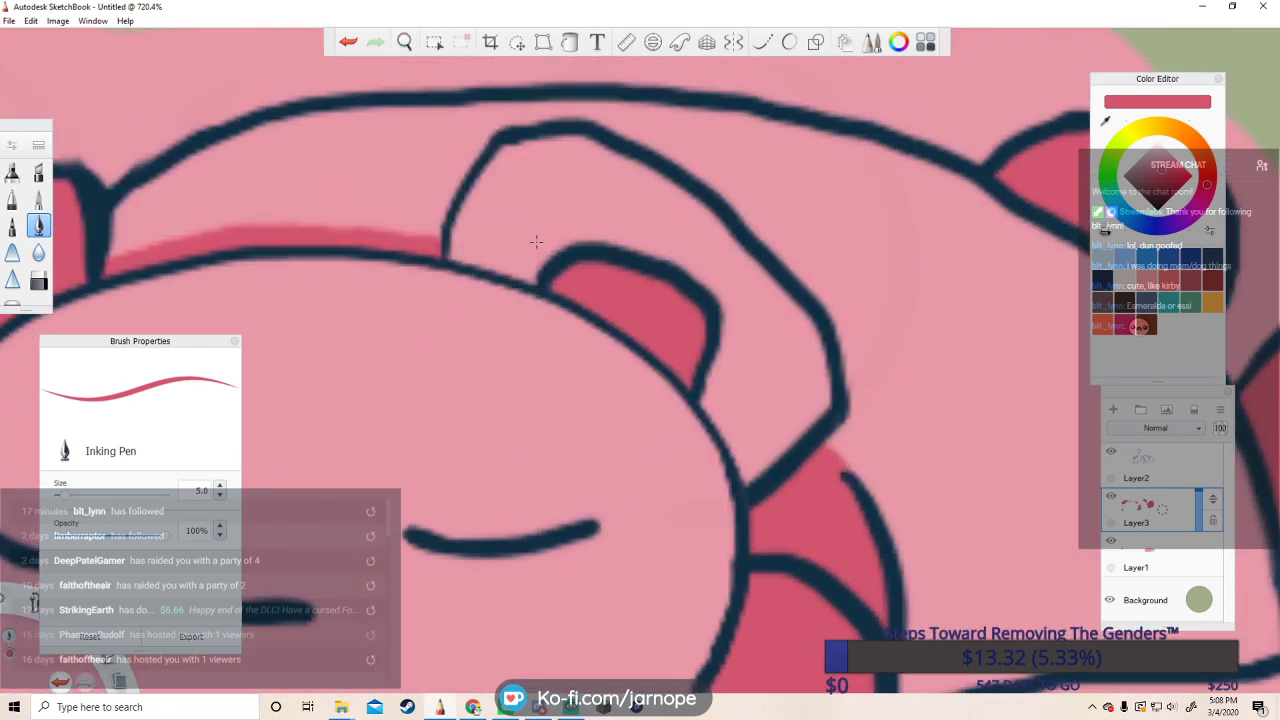
- Fill the second ear dark pink up to its outline
mouse_move(511, 204)
mouse_down()
mouse_move(530, 220)
mouse_move(540, 185)
mouse_move(505, 150)
mouse_up()
mouse_move(485, 205)
mouse_down()
mouse_move(487, 168)
mouse_move(465, 235)
mouse_move(478, 245)
mouse_move(460, 248)
mouse_move(470, 221)
mouse_move(500, 256)
mouse_move(530, 258)
mouse_move(555, 235)
mouse_move(540, 270)
mouse_up()
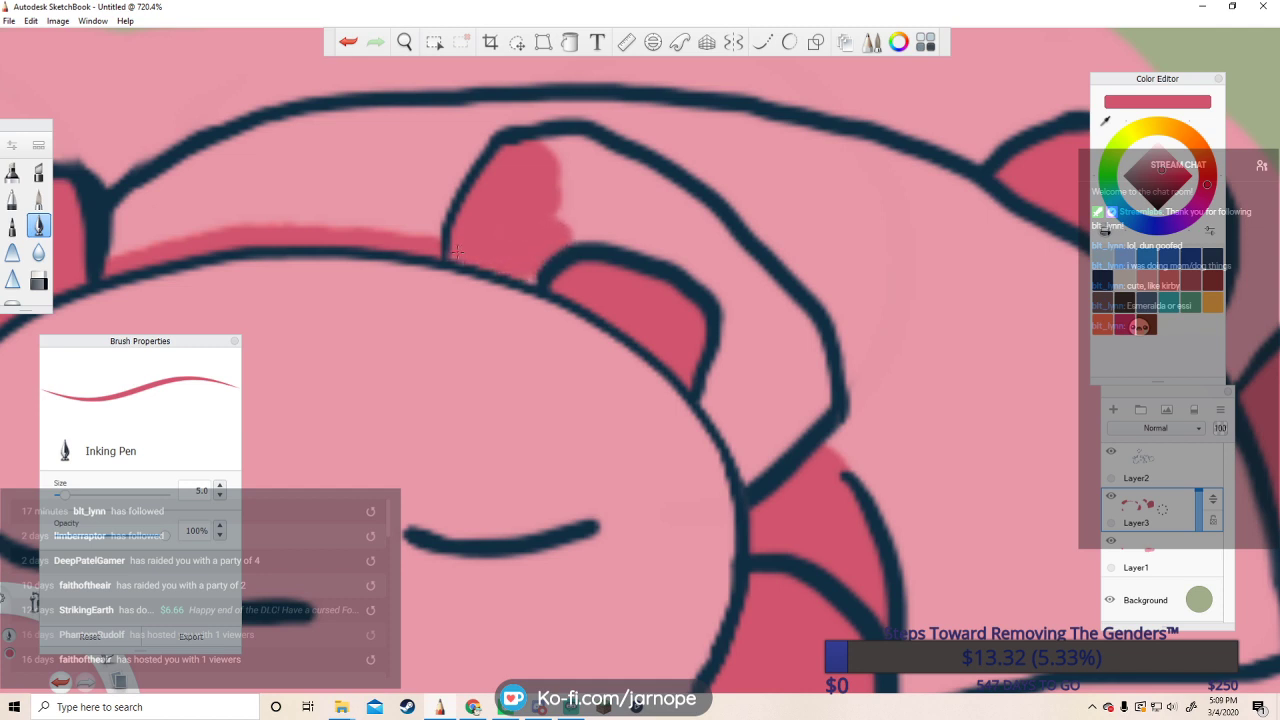
mouse_move(553, 218)
mouse_down()
mouse_move(605, 225)
mouse_move(566, 140)
mouse_move(630, 180)
mouse_move(582, 169)
mouse_move(665, 215)
mouse_move(670, 185)
mouse_move(700, 222)
mouse_up()
click(405, 42)
mouse_move(531, 149)
mouse_down()
mouse_move(523, 283)
mouse_move(484, 356)
mouse_move(381, 438)
mouse_move(522, 495)
mouse_move(369, 338)
mouse_move(373, 293)
mouse_move(628, 489)
mouse_move(743, 334)
mouse_move(509, 133)
mouse_move(535, 177)
mouse_move(543, 51)
mouse_move(523, 337)
mouse_move(543, 309)
mouse_move(397, 308)
mouse_move(409, 348)
mouse_move(666, 294)
mouse_move(608, 269)
mouse_move(700, 163)
mouse_move(722, 164)
mouse_move(696, 283)
mouse_move(677, 301)
mouse_up()
click(678, 234)
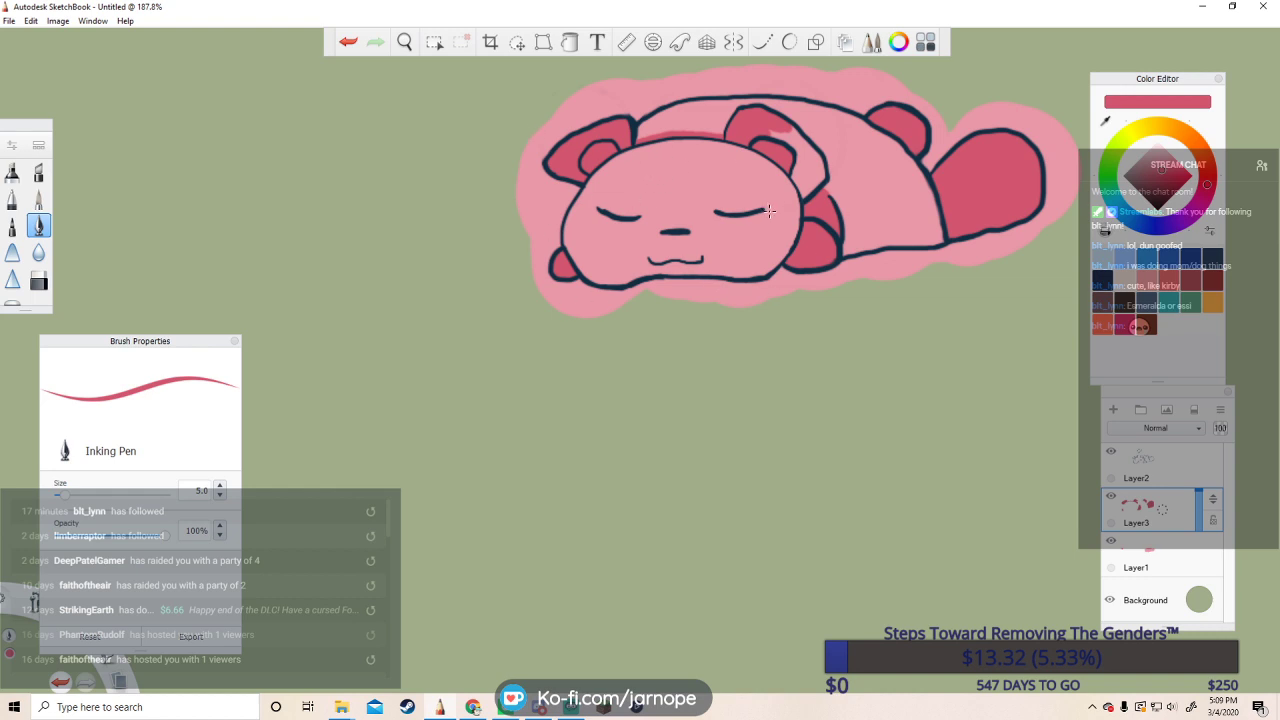
click(405, 42)
mouse_move(553, 122)
mouse_down()
mouse_move(763, 205)
mouse_move(583, 290)
mouse_move(578, 260)
mouse_move(760, 271)
mouse_move(671, 266)
mouse_move(714, 263)
mouse_up()
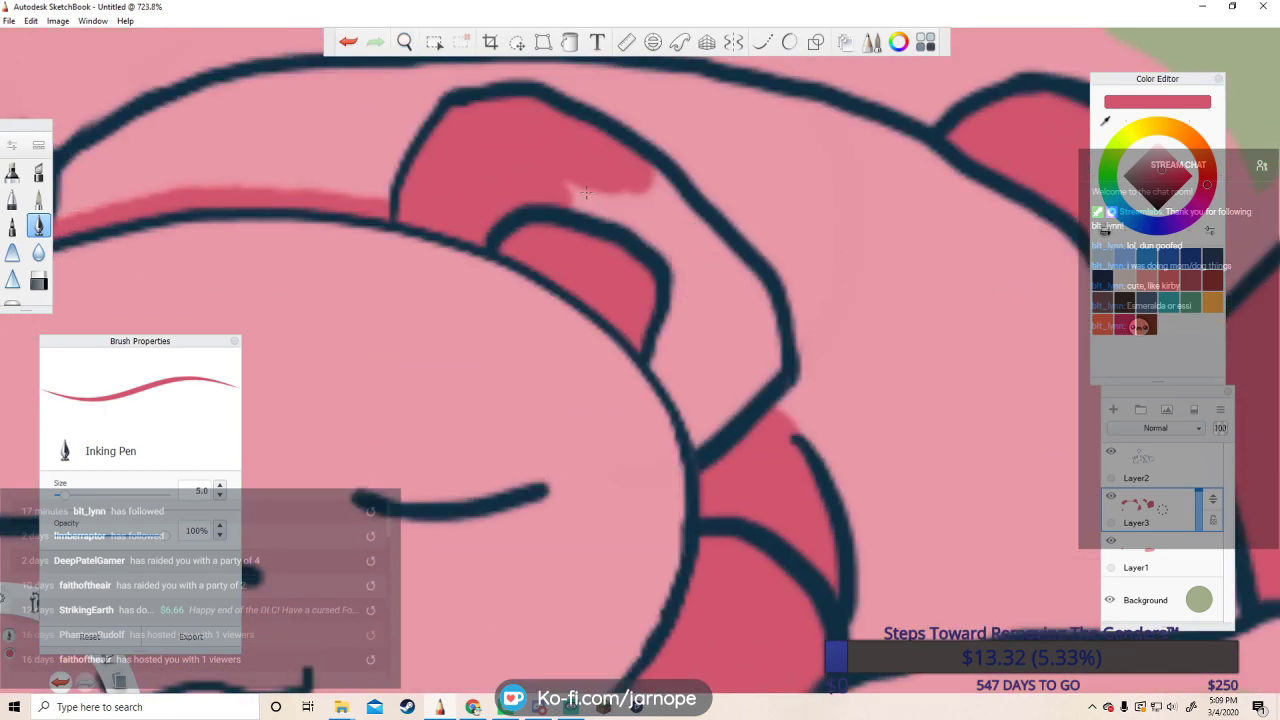
- Widen the inner ear fill, repaint the notch after one undo, and darken the light gap by the outline
mouse_move(648, 186)
mouse_down()
mouse_move(662, 238)
mouse_move(748, 338)
mouse_up()
drag(738, 275, 752, 345)
mouse_move(700, 295)
mouse_down()
mouse_move(715, 340)
mouse_move(700, 345)
mouse_move(705, 372)
mouse_move(668, 392)
mouse_move(700, 330)
mouse_move(740, 392)
mouse_move(760, 368)
mouse_move(766, 392)
mouse_move(774, 372)
mouse_up()
mouse_move(658, 366)
mouse_down()
mouse_move(698, 422)
mouse_move(687, 404)
mouse_move(728, 416)
mouse_move(703, 438)
mouse_up()
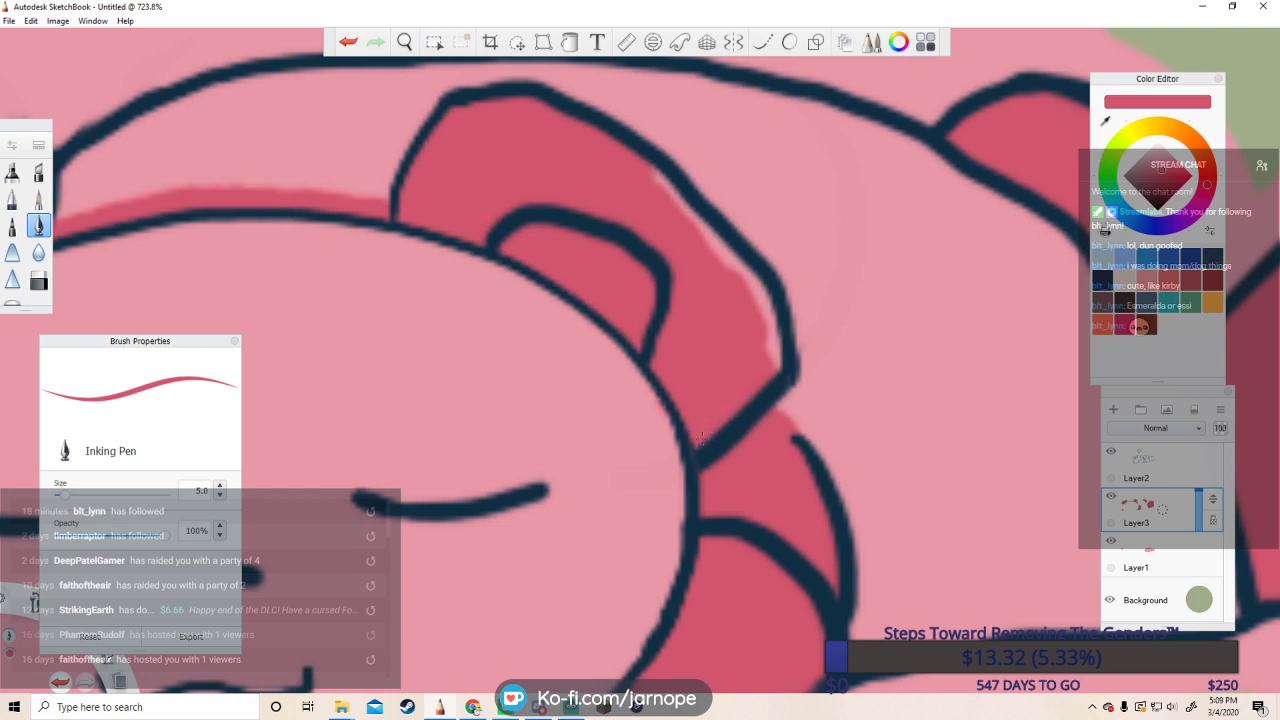
click(348, 42)
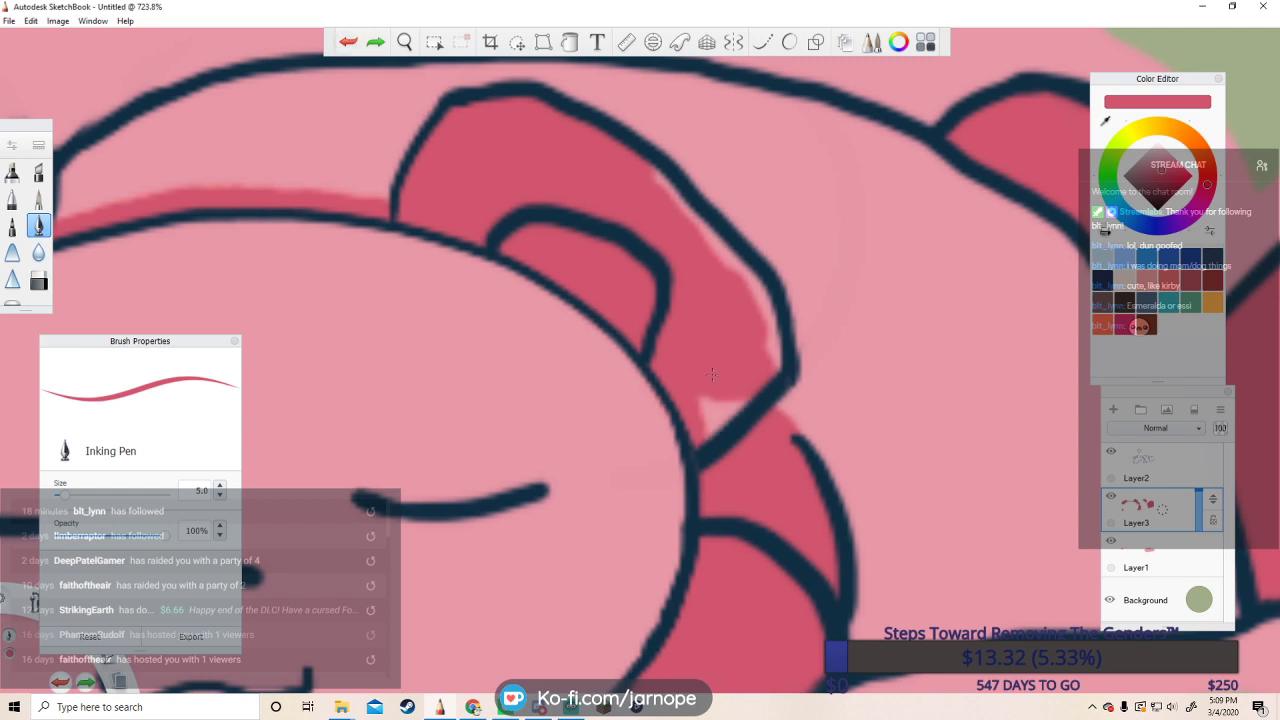
mouse_move(705, 399)
mouse_down()
mouse_move(738, 418)
mouse_move(730, 402)
mouse_move(712, 432)
mouse_up()
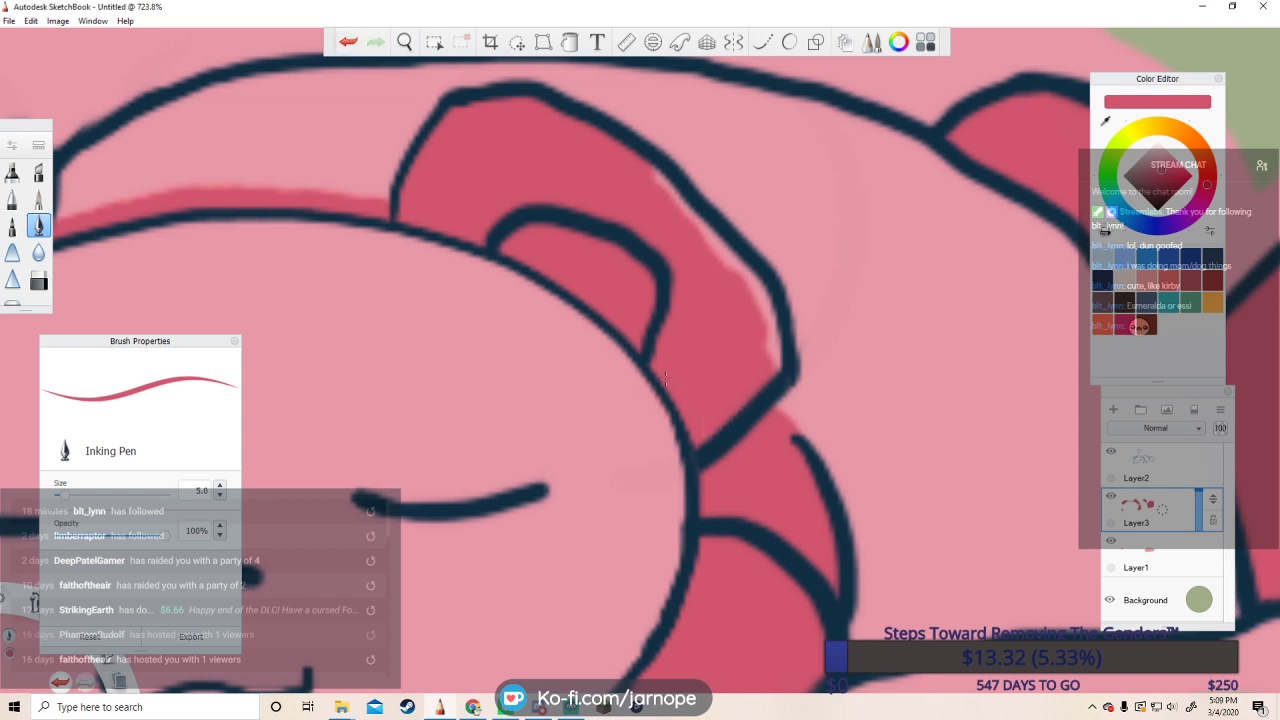
mouse_move(765, 316)
mouse_down()
mouse_move(772, 358)
mouse_move(758, 313)
mouse_move(749, 298)
mouse_move(765, 326)
mouse_move(718, 267)
mouse_move(758, 298)
mouse_move(646, 193)
mouse_up()
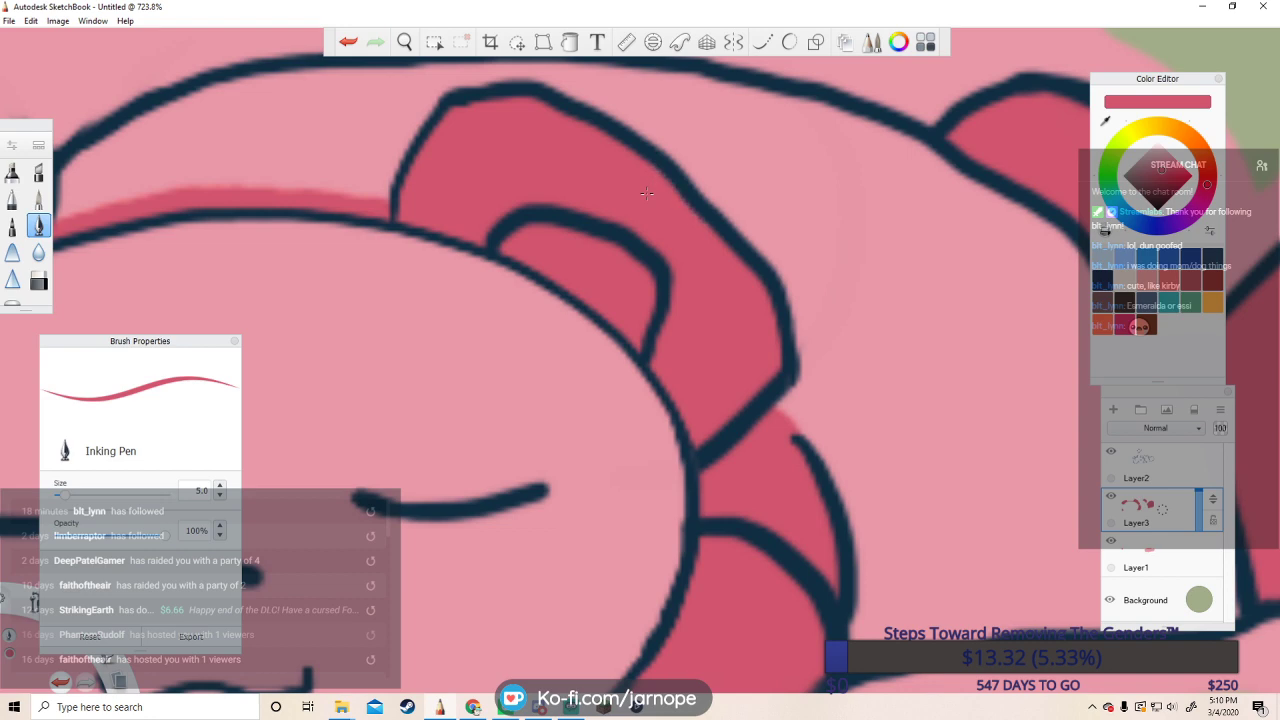
click(404, 42)
drag(508, 140, 737, 229)
mouse_move(695, 418)
mouse_down()
mouse_move(677, 380)
mouse_move(643, 503)
mouse_move(686, 368)
mouse_move(734, 391)
mouse_move(983, 364)
mouse_up()
- Test the red colour with a small scribble on Layer1
click(1140, 557)
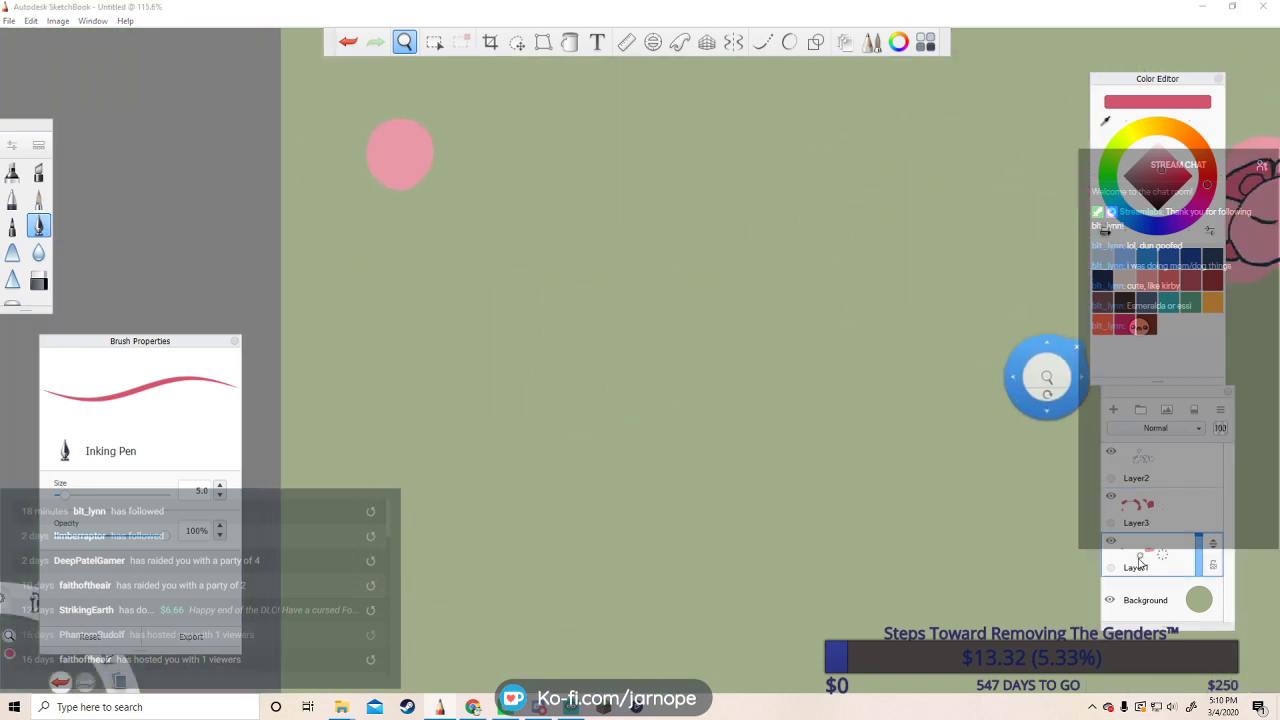
click(396, 262)
mouse_move(392, 254)
mouse_down()
mouse_move(404, 262)
mouse_move(401, 252)
mouse_up()
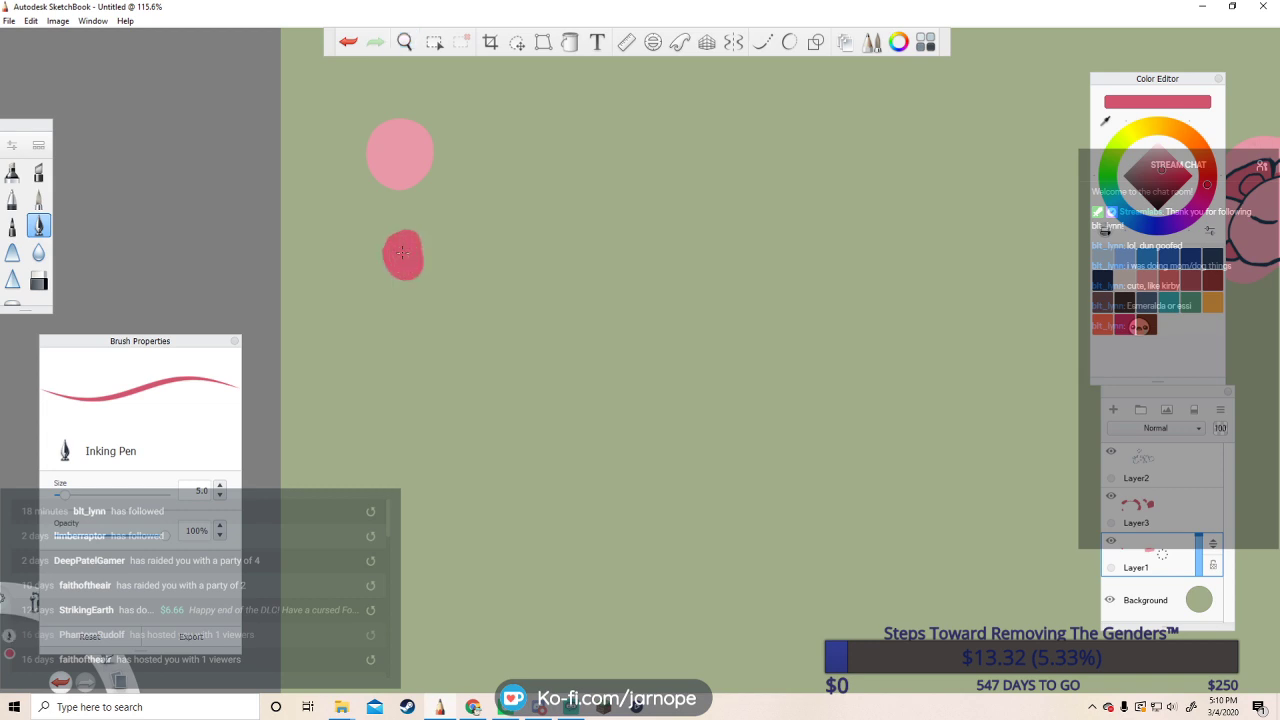
- Bring the bear back into view and add a new empty Layer4 above Layer3
click(404, 42)
drag(886, 349, 282, 356)
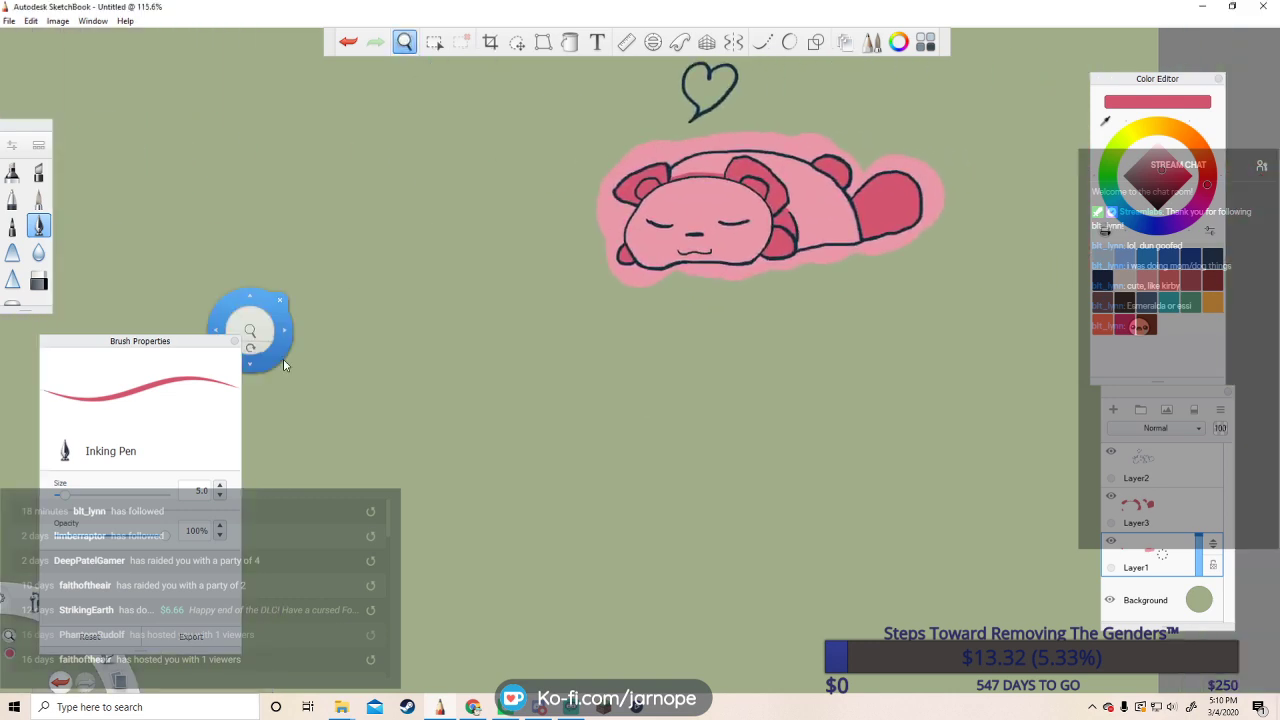
drag(704, 288, 611, 178)
scroll(611, 178, up, 10)
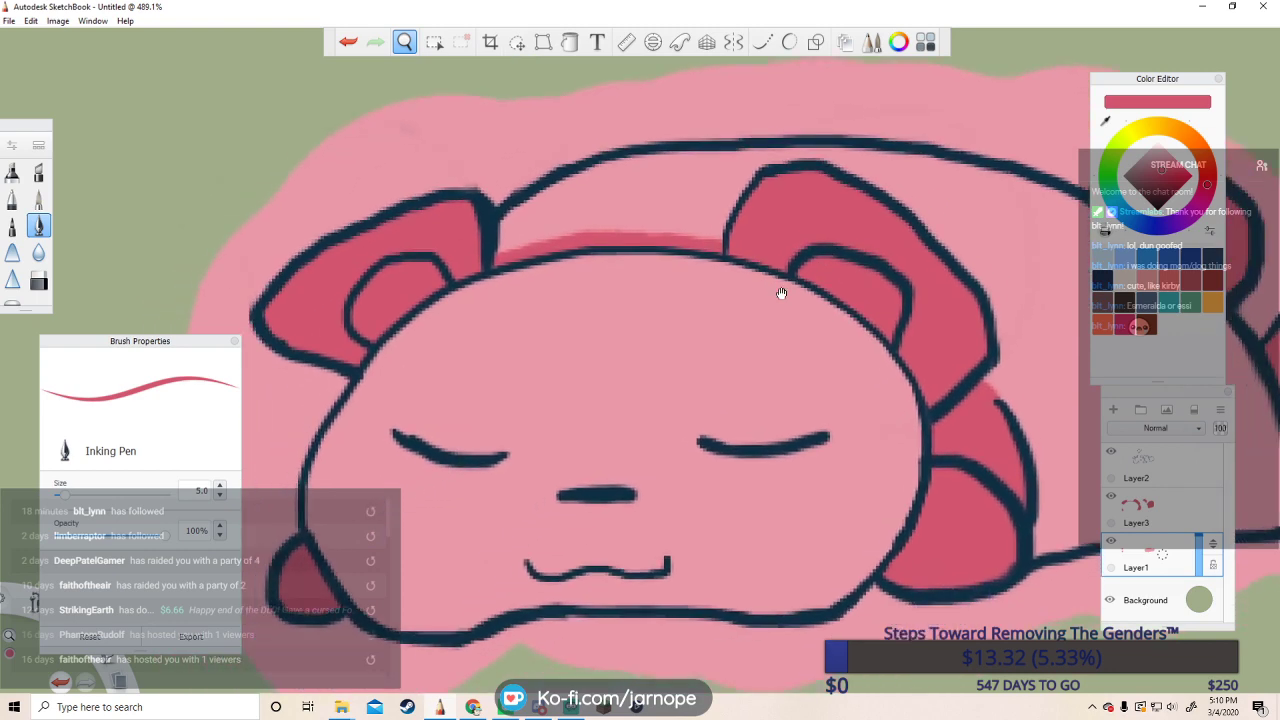
drag(868, 204, 1089, 370)
click(1140, 507)
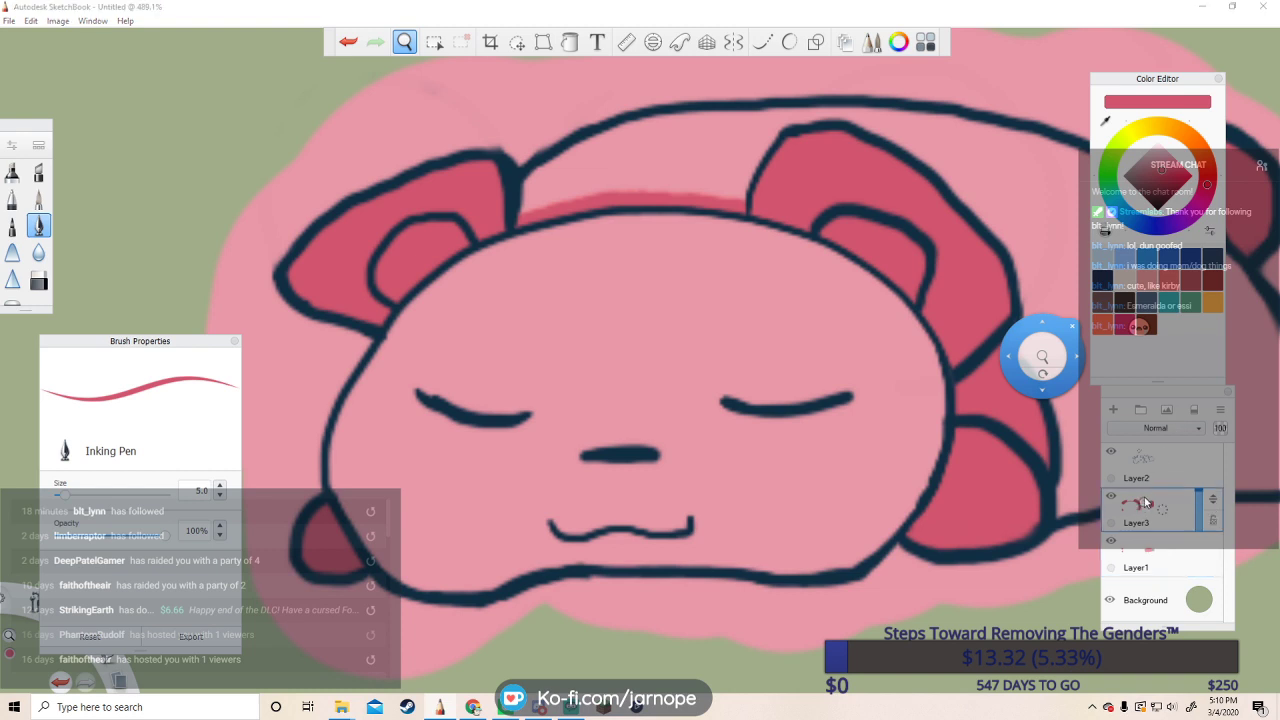
click(1112, 410)
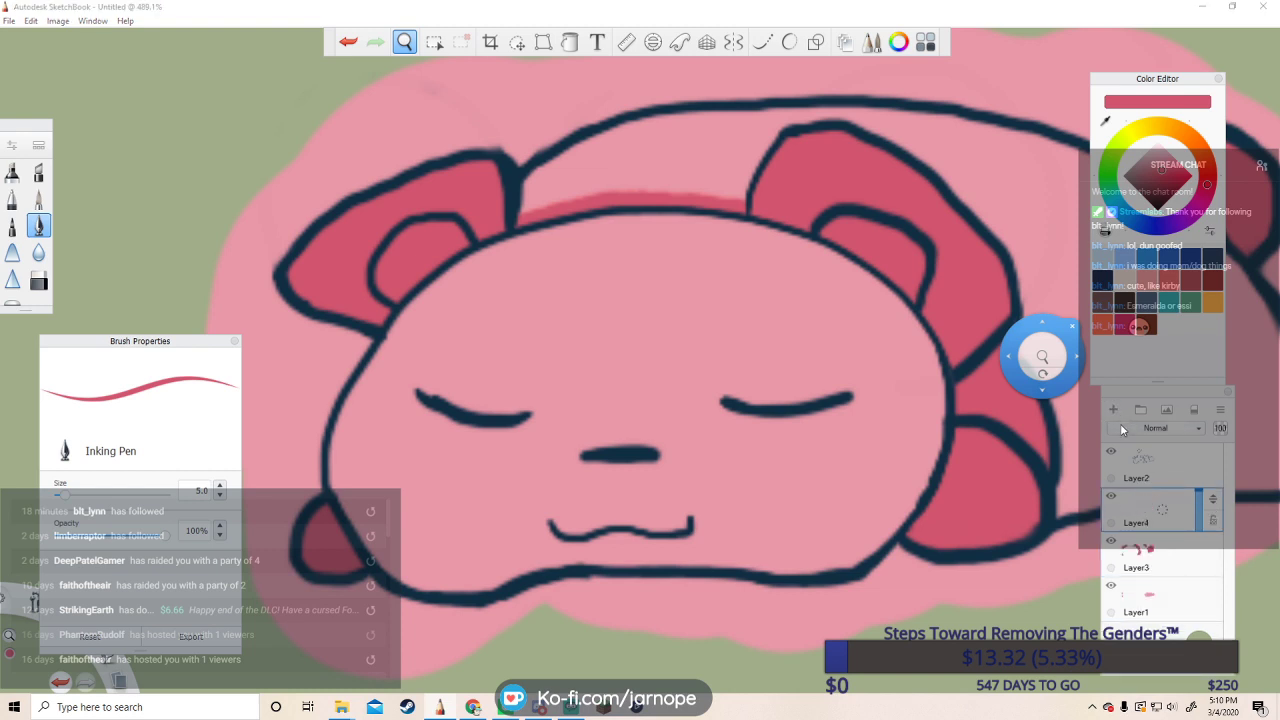
- Pick a darker maroon and paint dark red patches inside the left and right ears
drag(1040, 335, 469, 257)
click(522, 231)
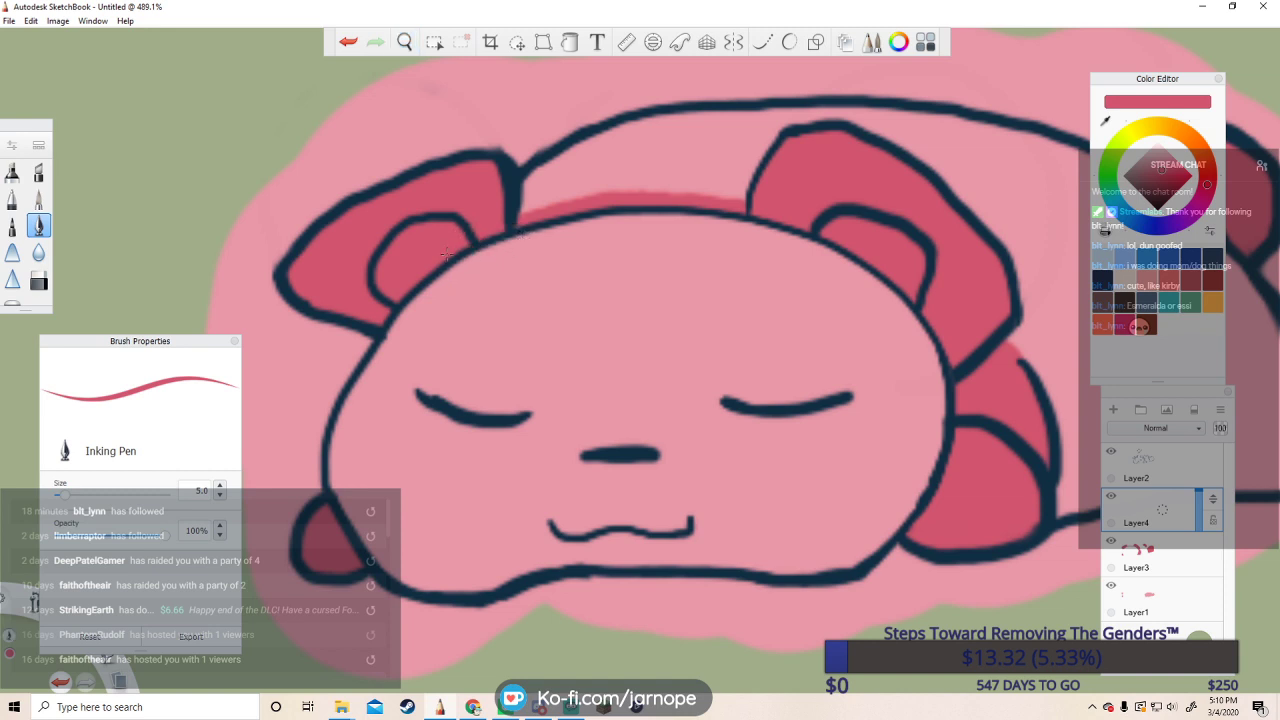
click(1159, 181)
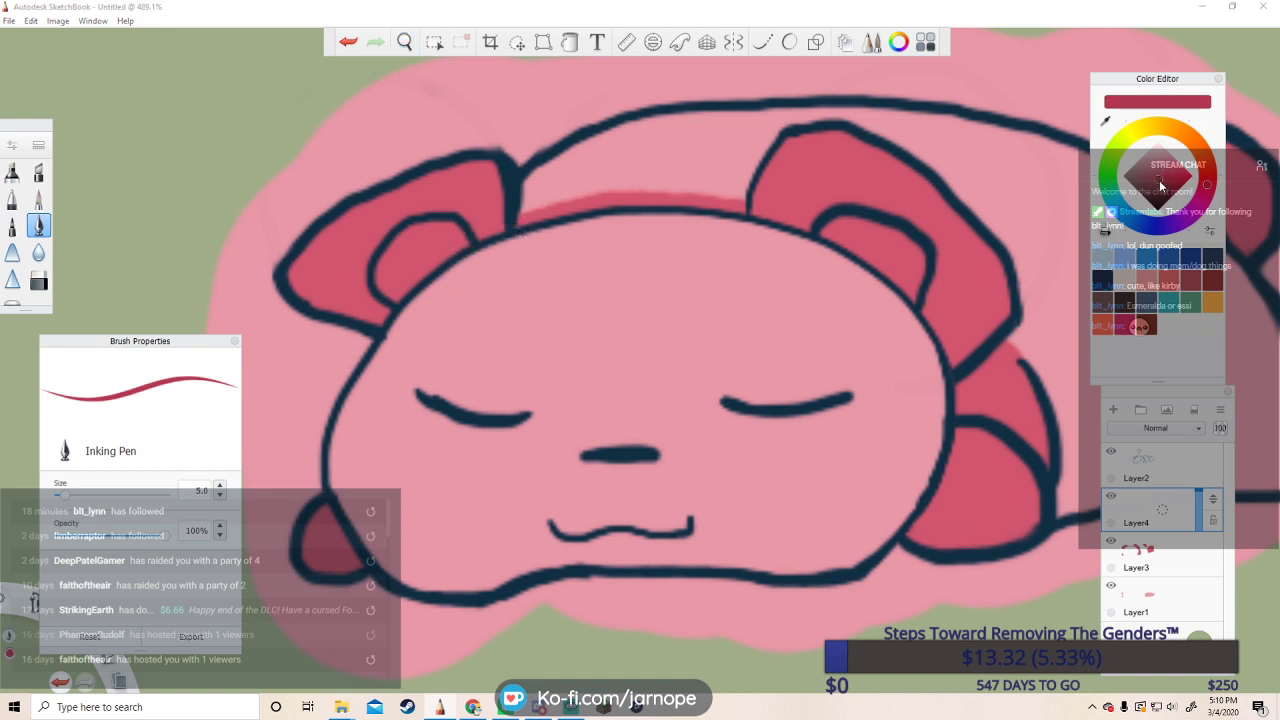
click(1155, 186)
mouse_move(415, 248)
mouse_down()
mouse_move(405, 258)
mouse_move(418, 230)
mouse_move(440, 248)
mouse_move(418, 252)
mouse_move(400, 285)
mouse_move(386, 270)
mouse_move(390, 290)
mouse_move(418, 252)
mouse_up()
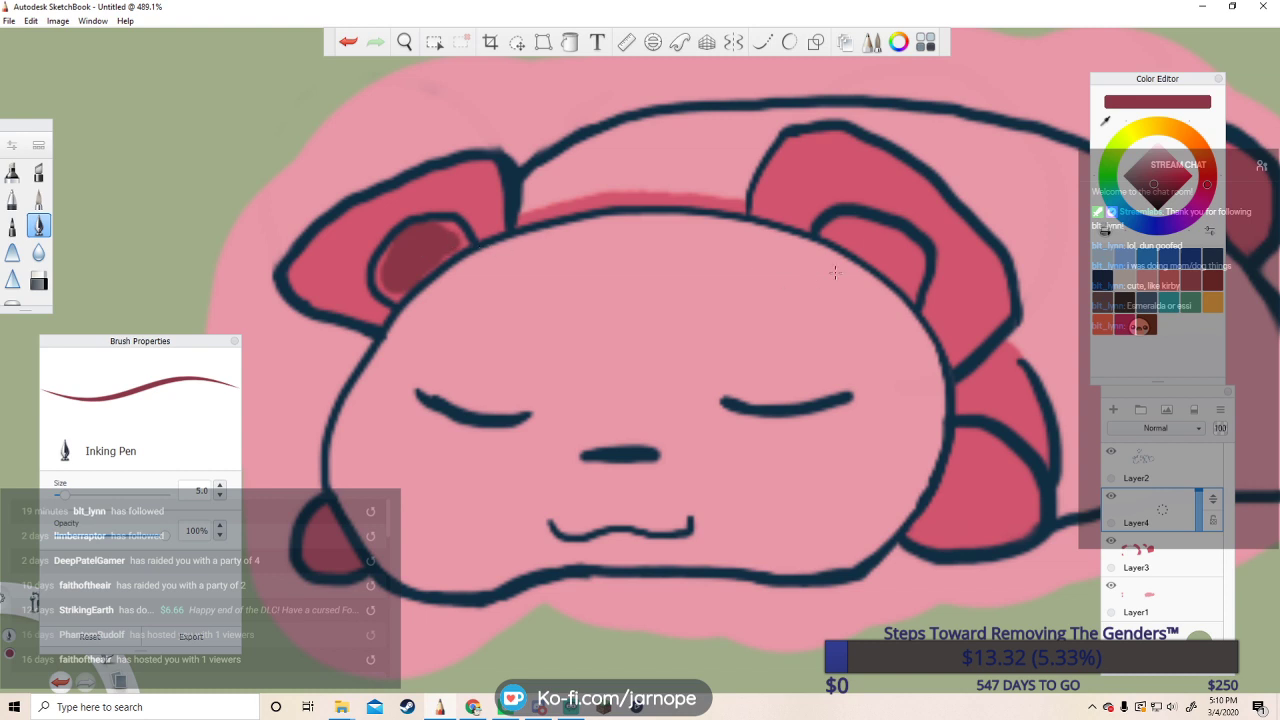
mouse_move(845, 237)
mouse_down()
mouse_move(888, 242)
mouse_move(841, 232)
mouse_up()
drag(915, 262, 872, 260)
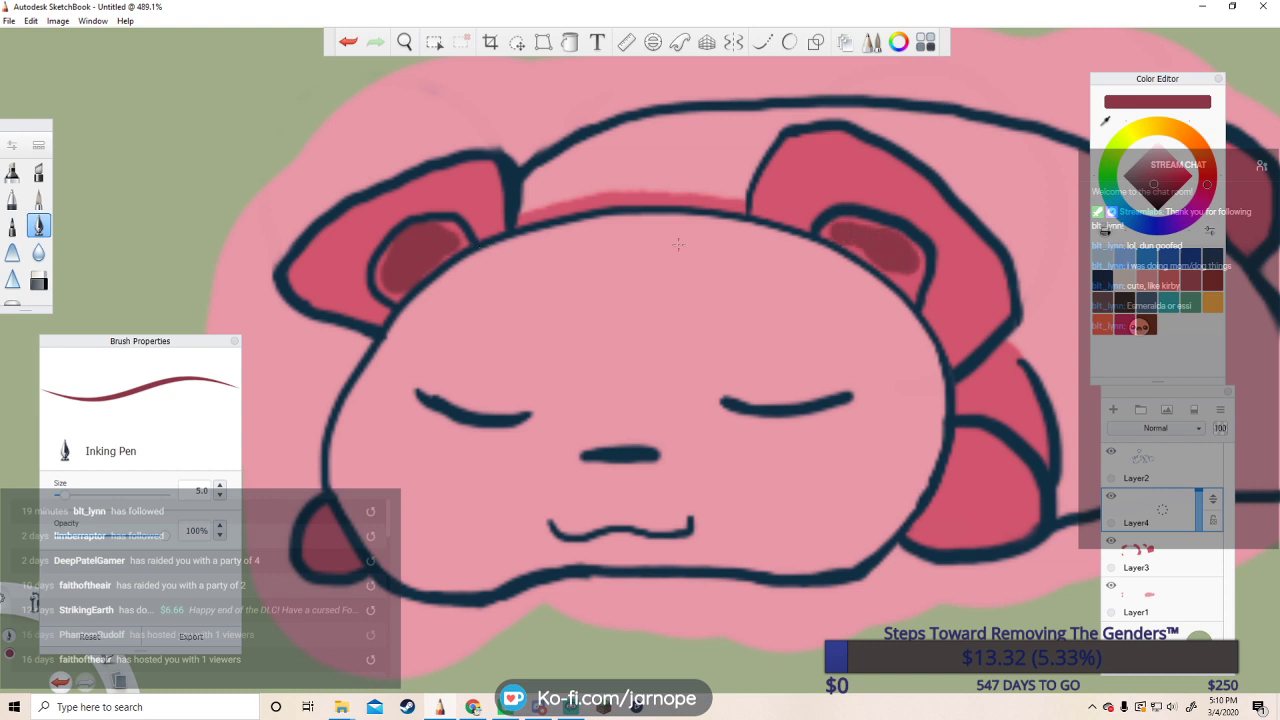
- Extend the first ear's dark red fill to the outline, covering its light lower edge and corner
click(404, 41)
drag(447, 246, 606, 240)
click(632, 210)
drag(485, 221, 496, 212)
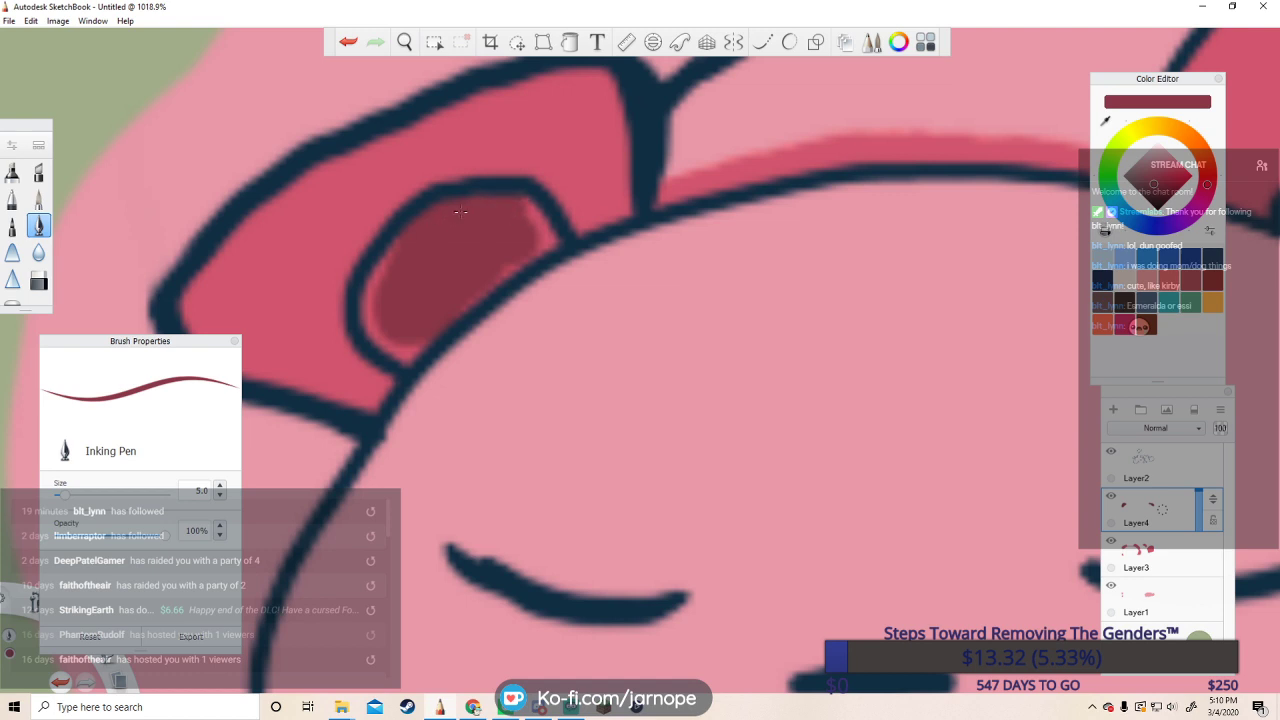
drag(388, 250, 368, 305)
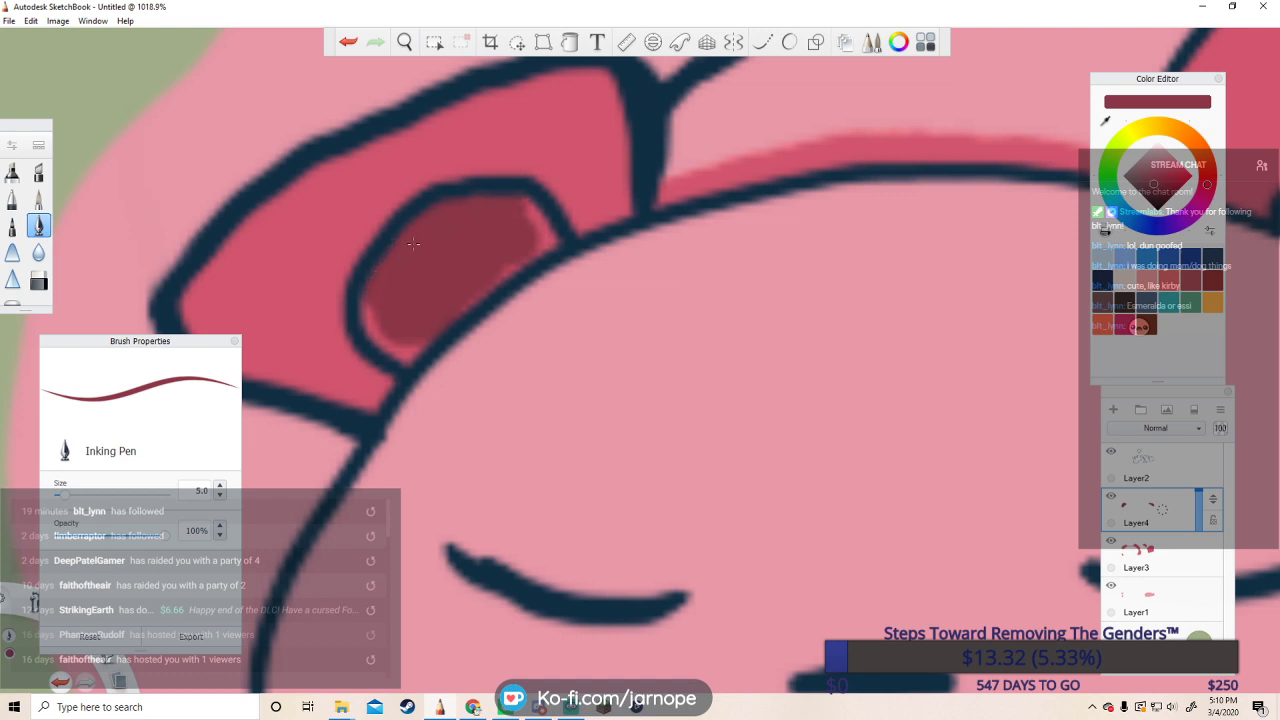
click(508, 708)
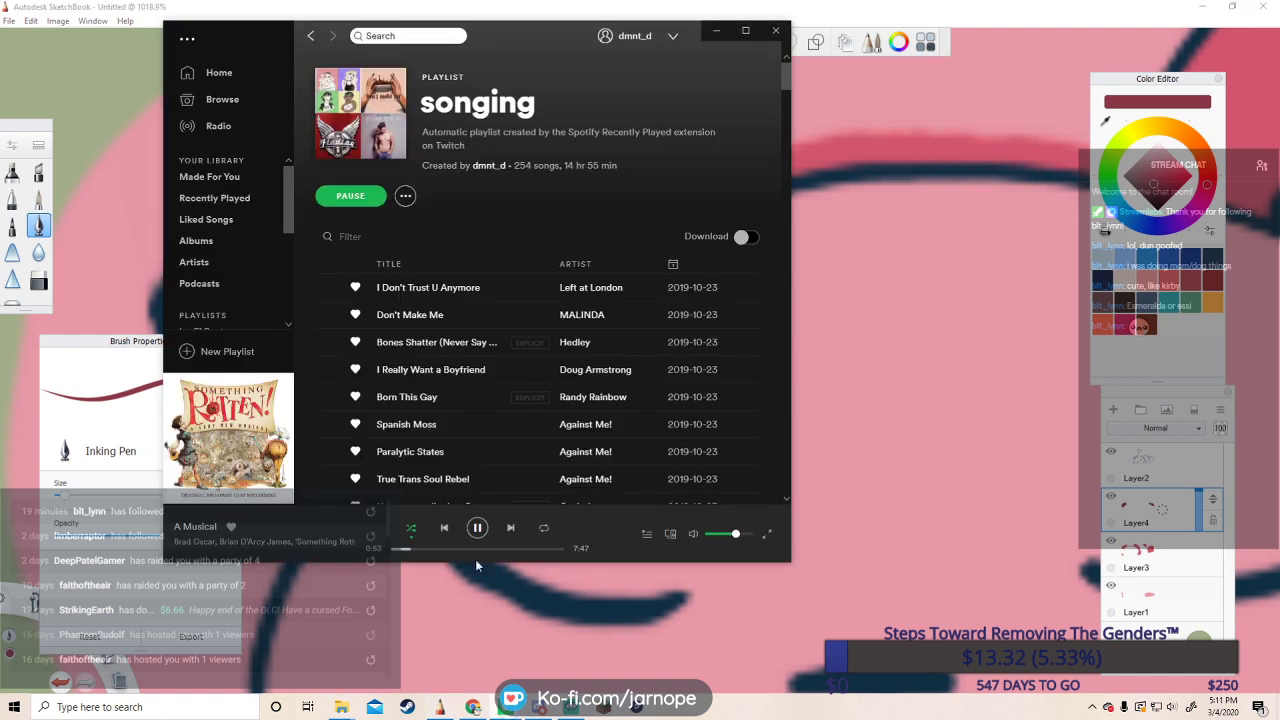
click(843, 17)
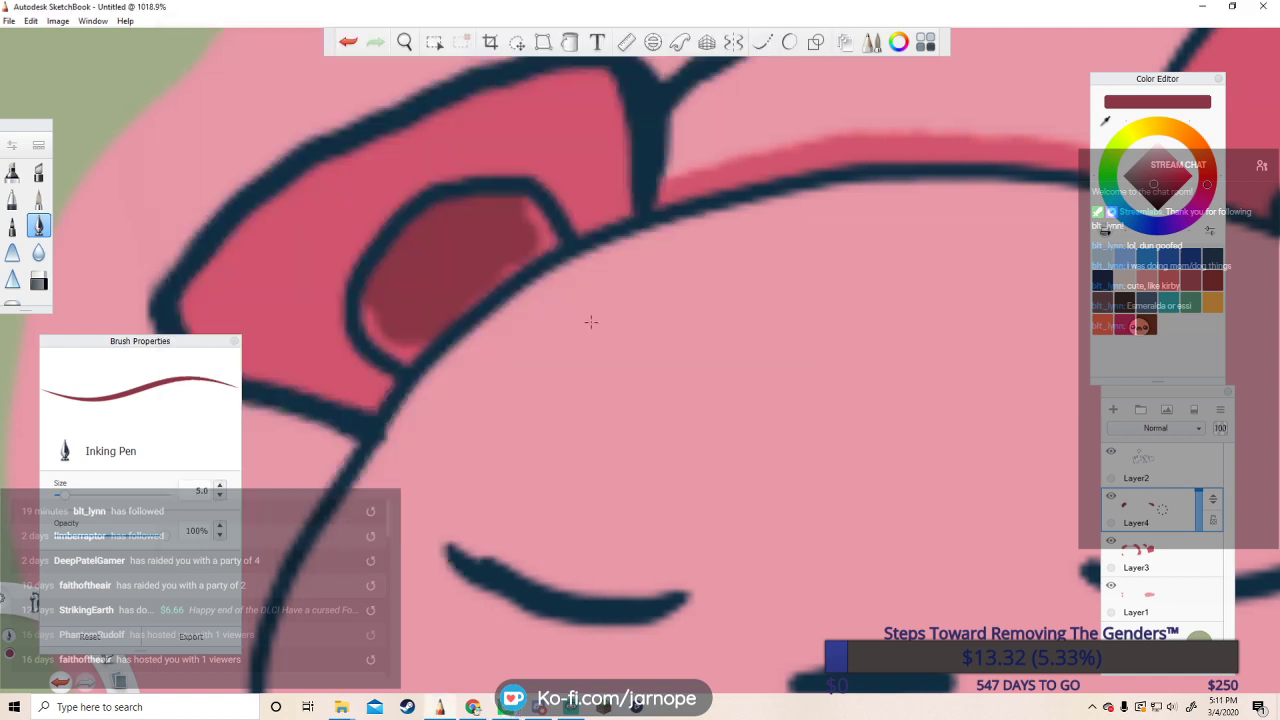
mouse_move(366, 302)
mouse_down()
mouse_move(376, 334)
mouse_move(412, 354)
mouse_up()
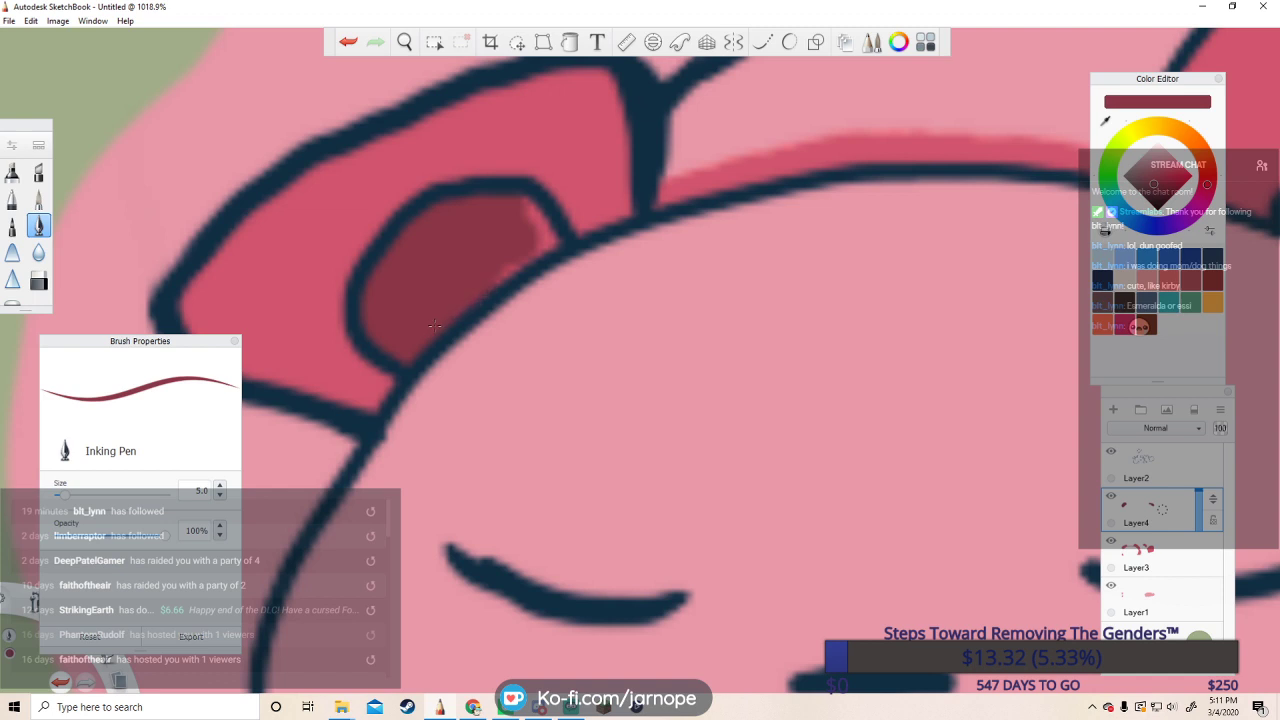
mouse_move(533, 250)
mouse_down()
mouse_move(519, 253)
mouse_move(520, 226)
mouse_up()
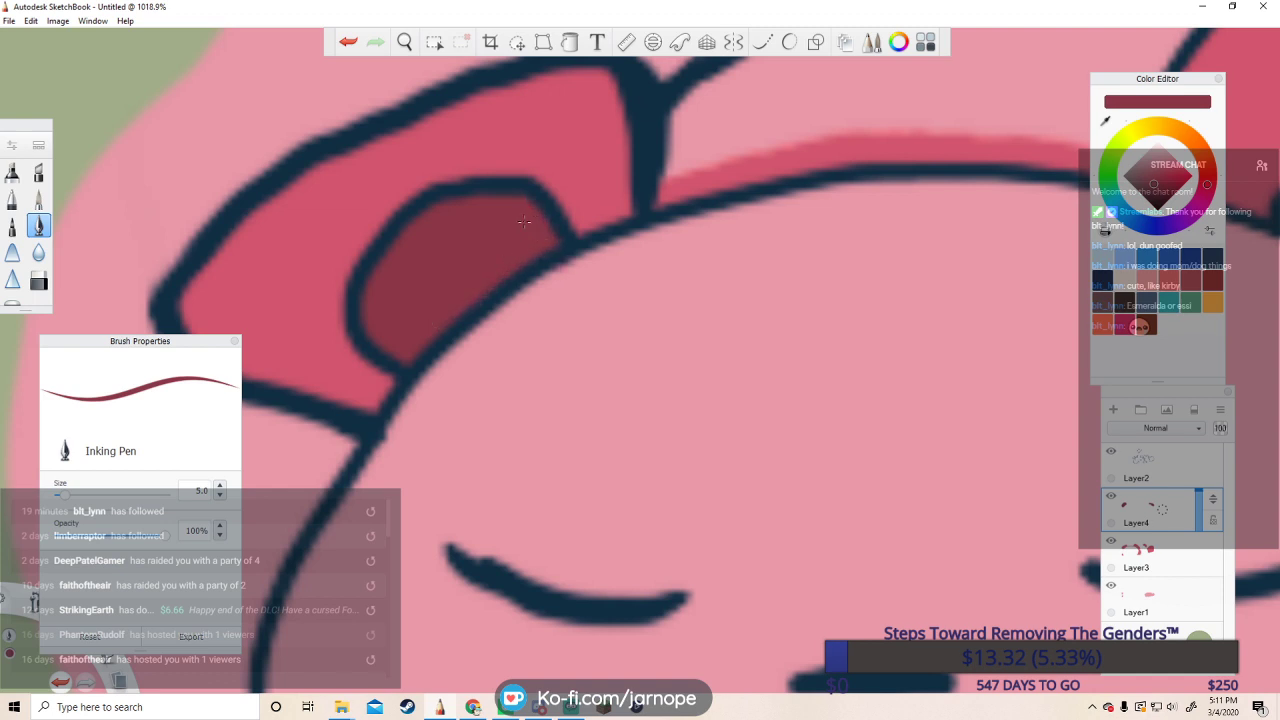
- Shade the other ear's inner and lower edges dark red, undoing one overshooting stroke
click(404, 41)
mouse_move(606, 177)
mouse_down()
mouse_move(420, 309)
mouse_move(760, 331)
mouse_move(501, 335)
mouse_up()
key(Escape)
mouse_move(556, 222)
mouse_down()
mouse_move(606, 186)
mouse_move(692, 208)
mouse_move(740, 236)
mouse_move(766, 280)
mouse_up()
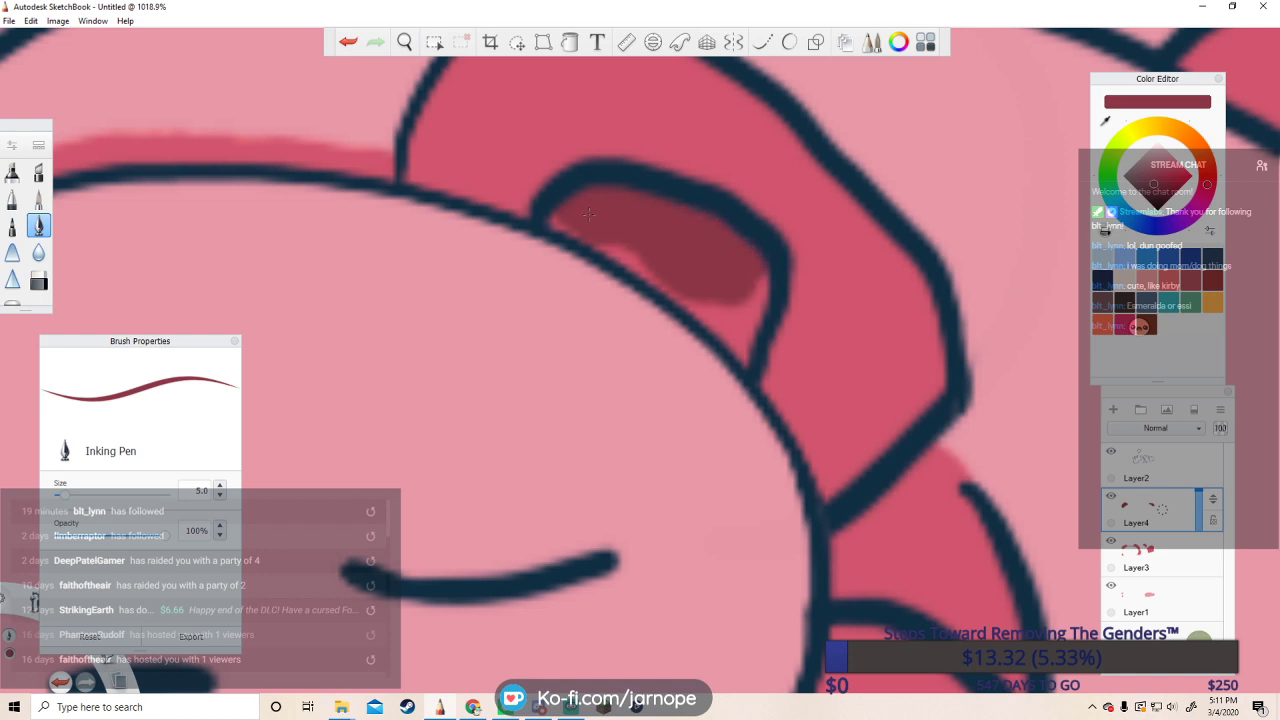
mouse_move(584, 204)
mouse_down()
mouse_move(608, 250)
mouse_move(641, 237)
mouse_move(575, 224)
mouse_move(630, 262)
mouse_move(595, 234)
mouse_up()
click(350, 43)
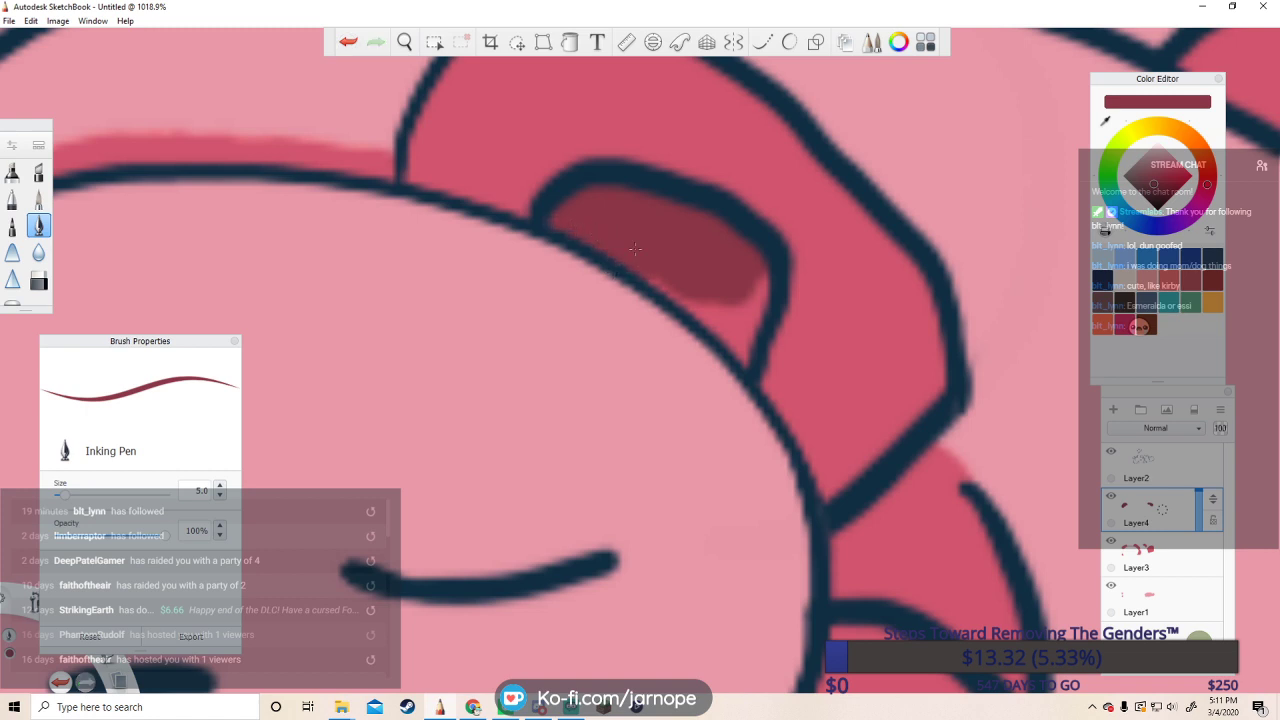
mouse_move(653, 264)
mouse_down()
mouse_move(740, 330)
mouse_move(712, 298)
mouse_up()
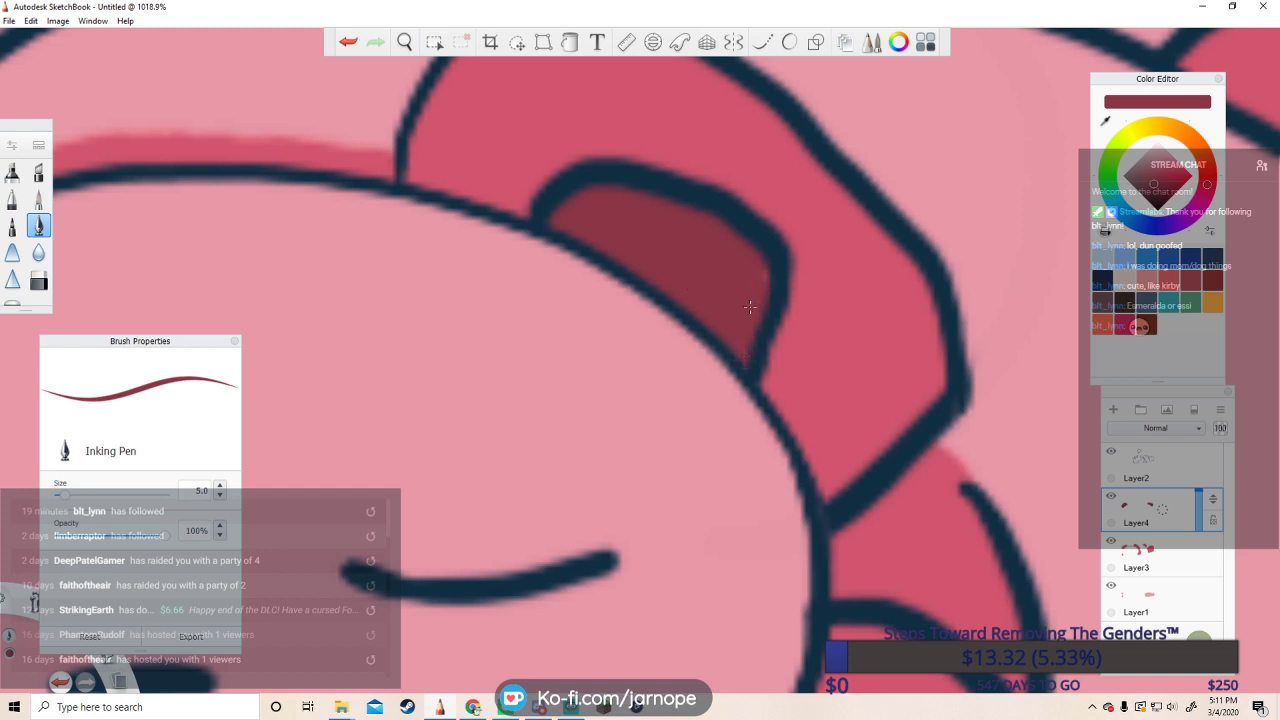
click(404, 41)
scroll(663, 209, down, 5)
drag(663, 209, 725, 228)
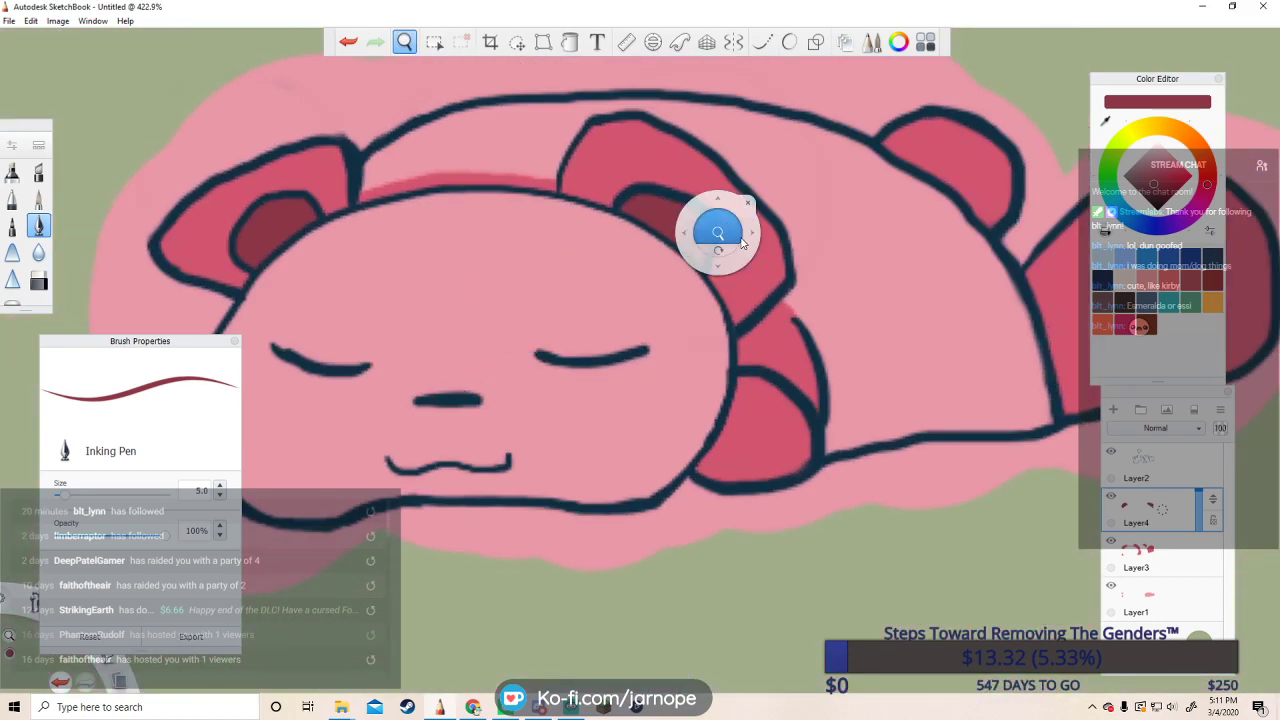
- Test the maroon colour with a small dab on Layer1
mouse_move(725, 236)
mouse_down()
mouse_move(720, 222)
mouse_move(694, 277)
mouse_move(794, 217)
mouse_move(711, 366)
mouse_move(886, 323)
mouse_move(564, 292)
mouse_move(1000, 457)
mouse_move(1095, 547)
mouse_up()
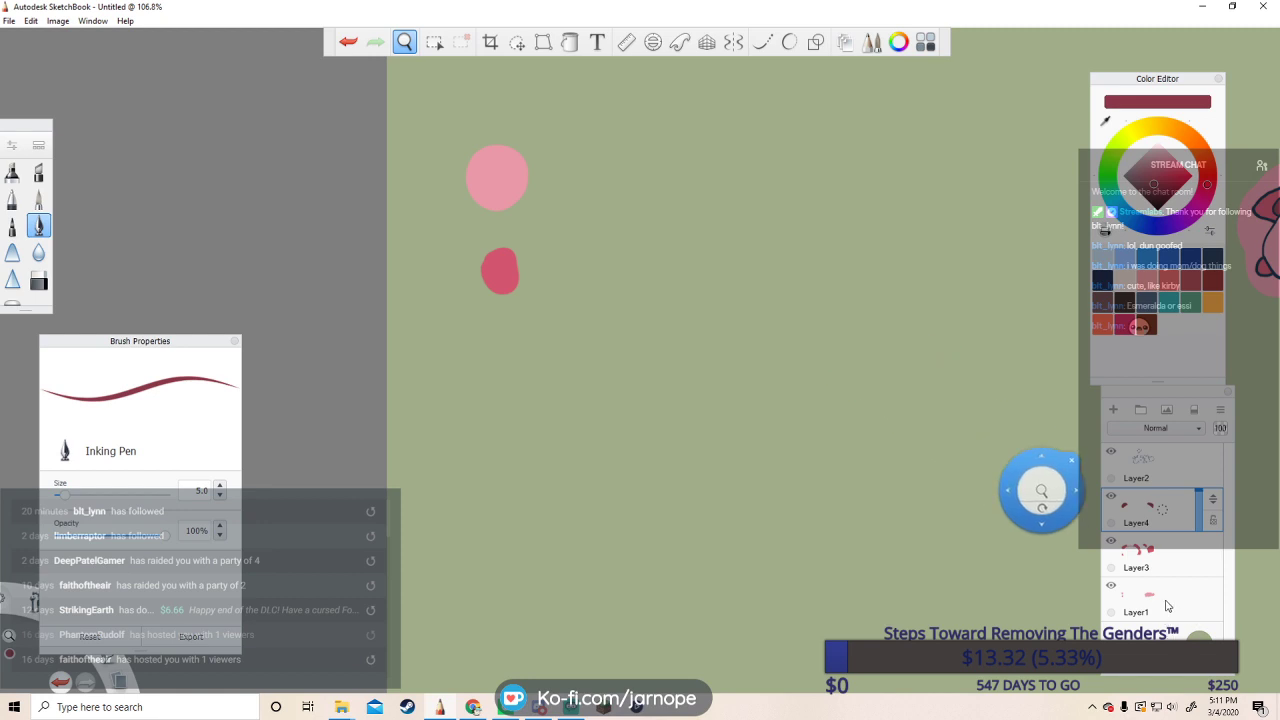
click(1166, 607)
drag(1001, 447, 446, 308)
click(520, 322)
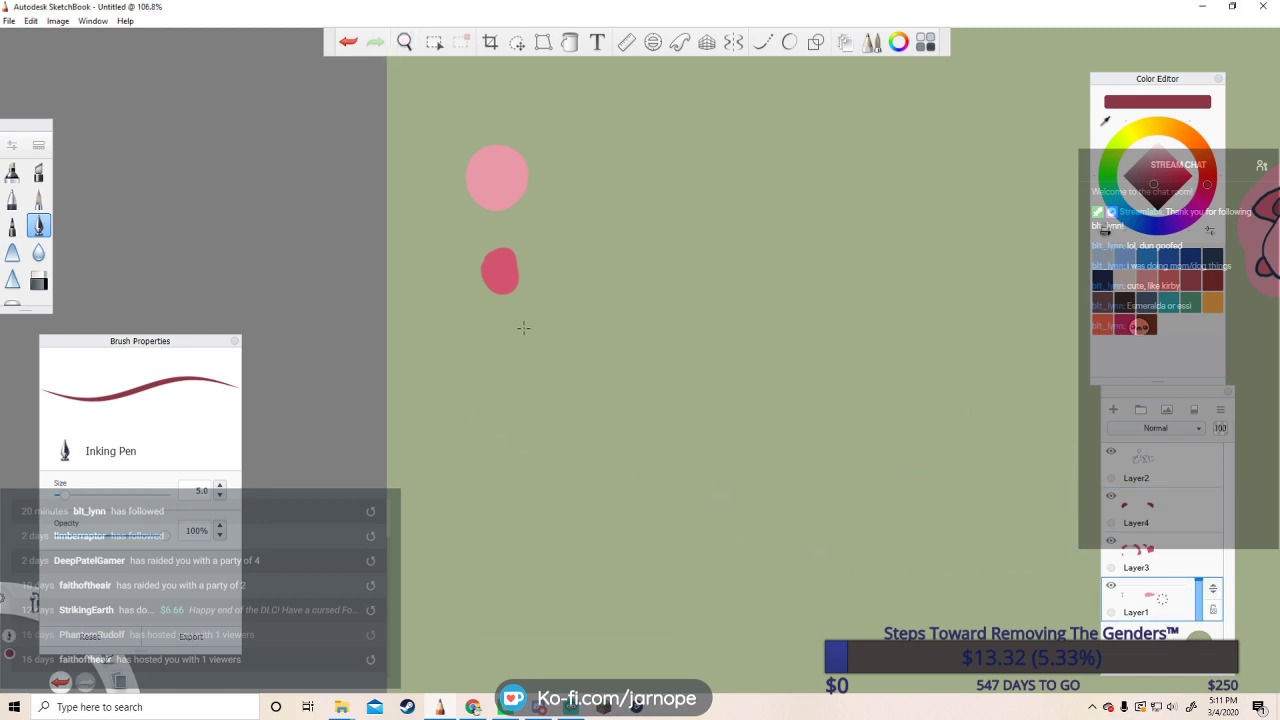
drag(560, 225, 563, 224)
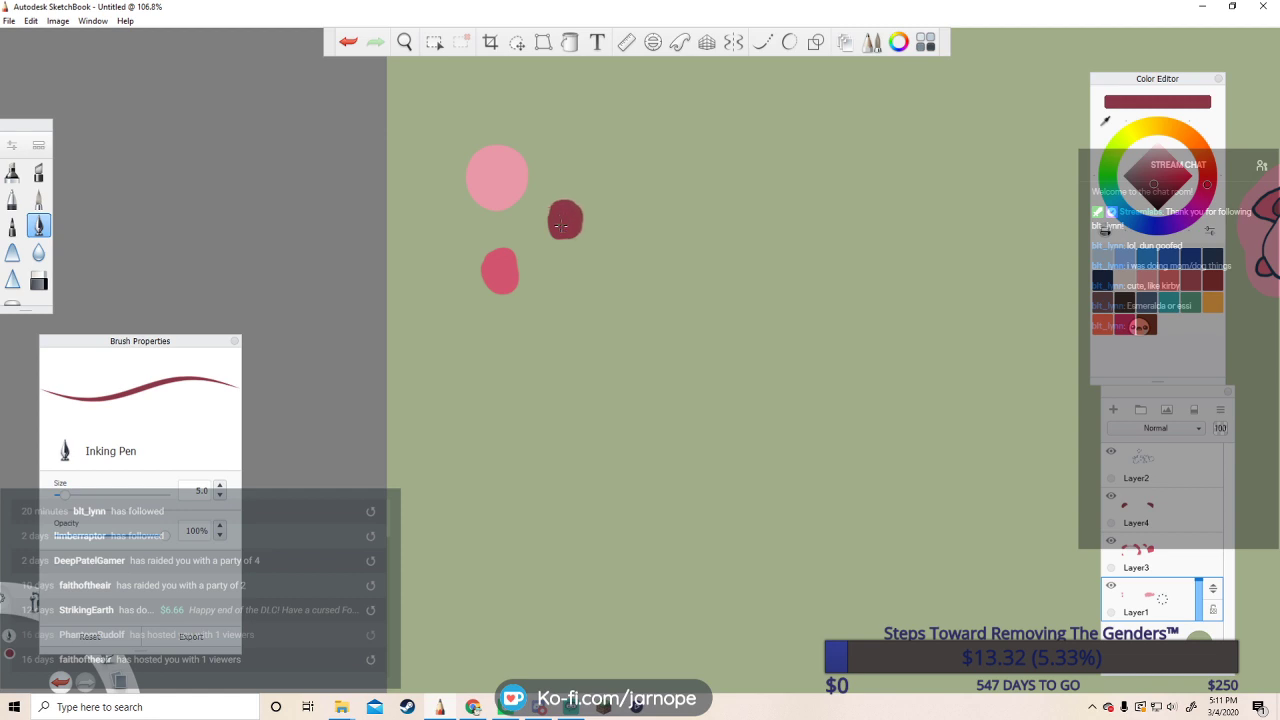
- Fill the heart above the bear with maroon using the Inking Pen
click(404, 41)
mouse_move(640, 360)
mouse_down()
mouse_move(851, 280)
mouse_move(476, 314)
mouse_move(765, 334)
mouse_move(534, 266)
mouse_move(828, 223)
mouse_move(797, 253)
mouse_move(788, 236)
mouse_move(811, 260)
mouse_move(757, 263)
mouse_move(800, 277)
mouse_up()
mouse_move(685, 277)
mouse_down()
mouse_move(752, 308)
mouse_move(657, 320)
mouse_move(679, 340)
mouse_move(686, 297)
mouse_up()
mouse_move(612, 235)
mouse_down()
mouse_move(556, 238)
mouse_move(655, 165)
mouse_move(640, 148)
mouse_move(619, 229)
mouse_move(700, 162)
mouse_move(690, 250)
mouse_move(615, 310)
mouse_move(620, 229)
mouse_move(558, 345)
mouse_move(552, 300)
mouse_move(620, 229)
mouse_move(525, 280)
mouse_move(550, 190)
mouse_move(620, 229)
mouse_up()
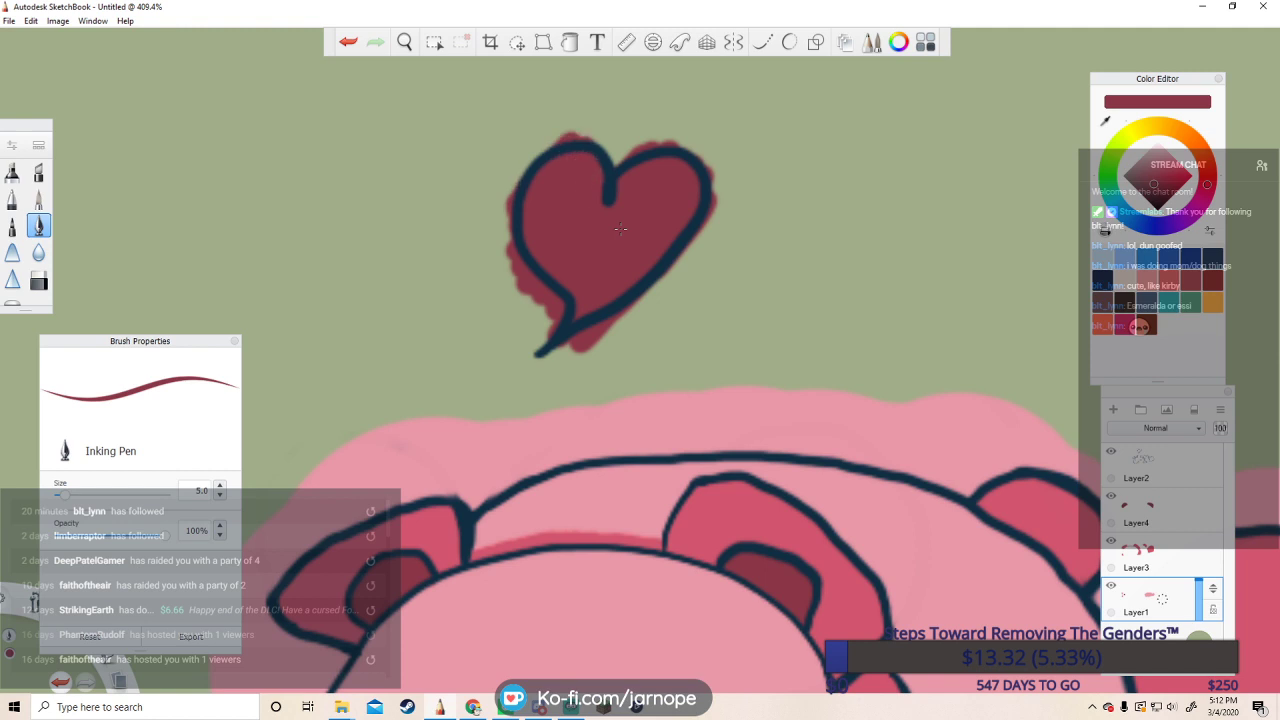
- Erase the maroon spilling past the heart's right, lower and upper-left outline with the Hard Eraser
click(403, 42)
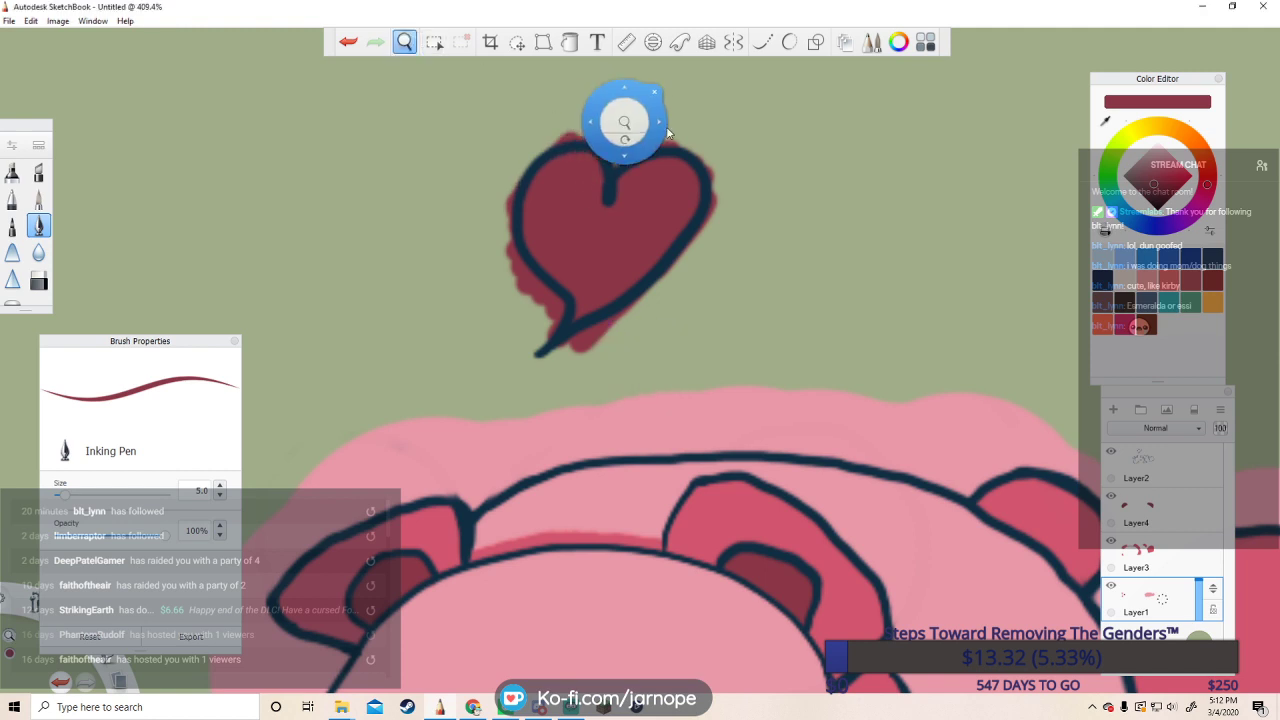
scroll(623, 126, up, 3)
scroll(630, 160, up, 2)
click(687, 127)
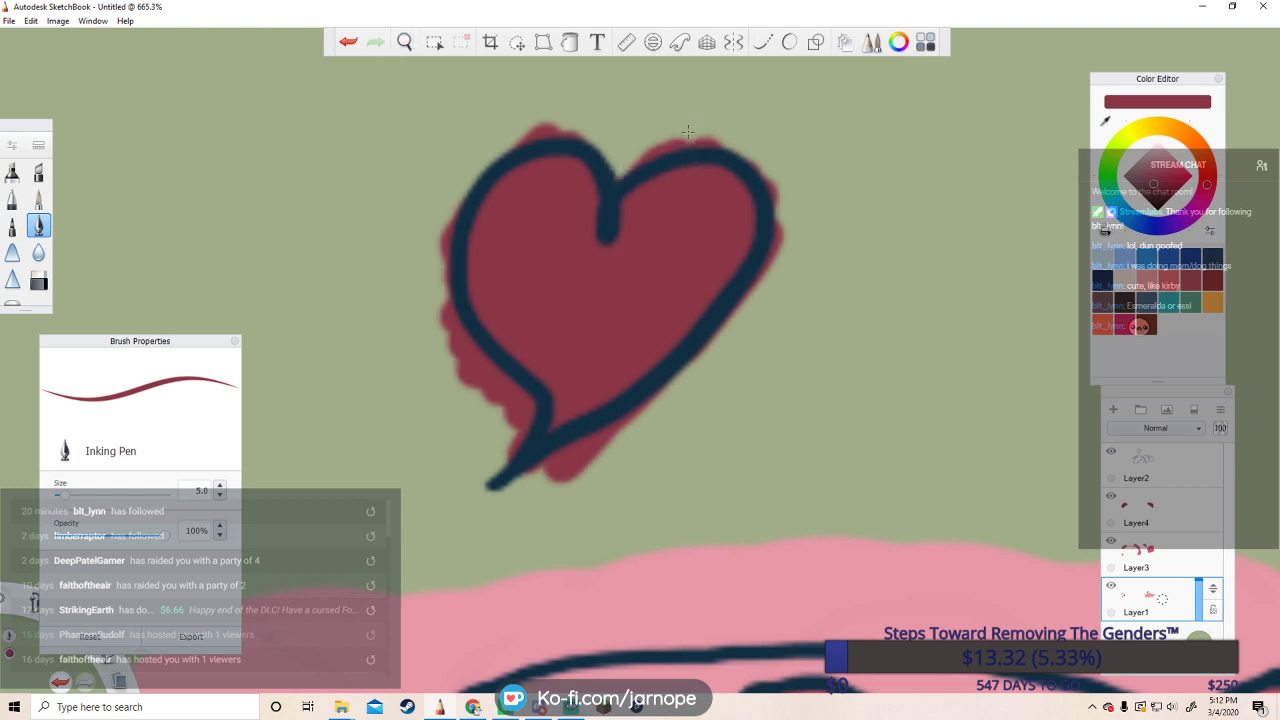
click(39, 285)
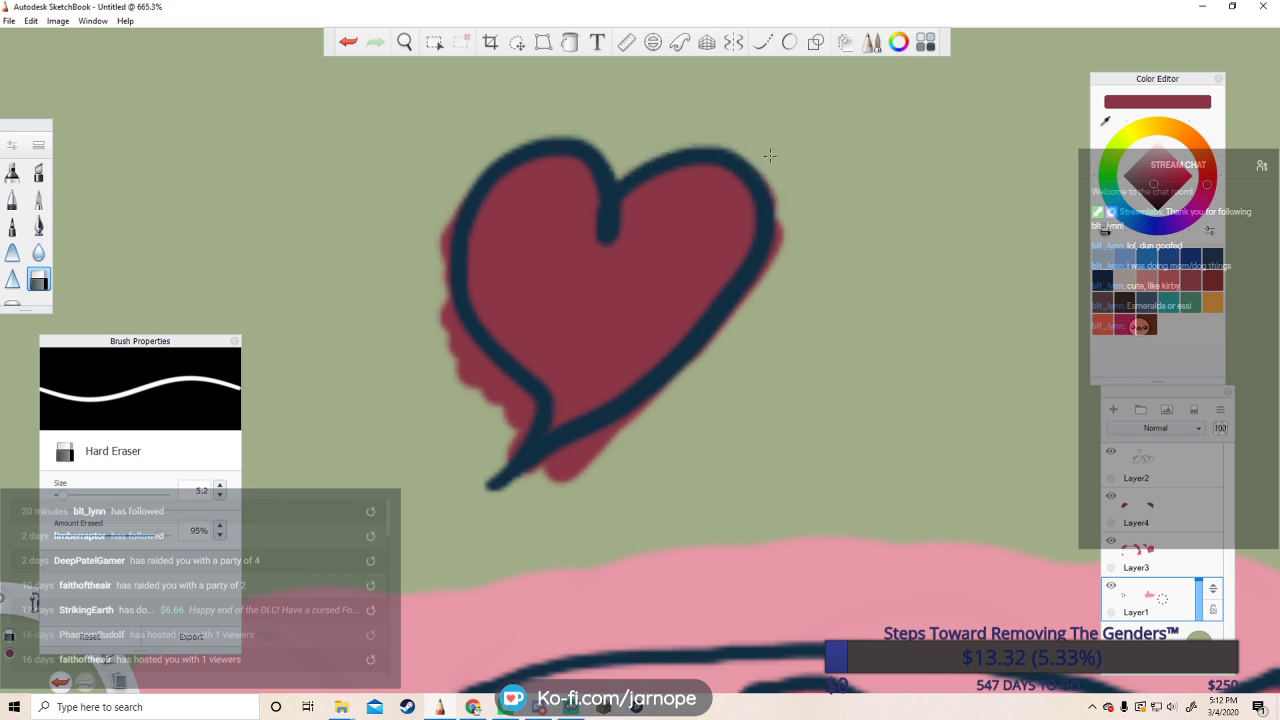
drag(769, 155, 787, 193)
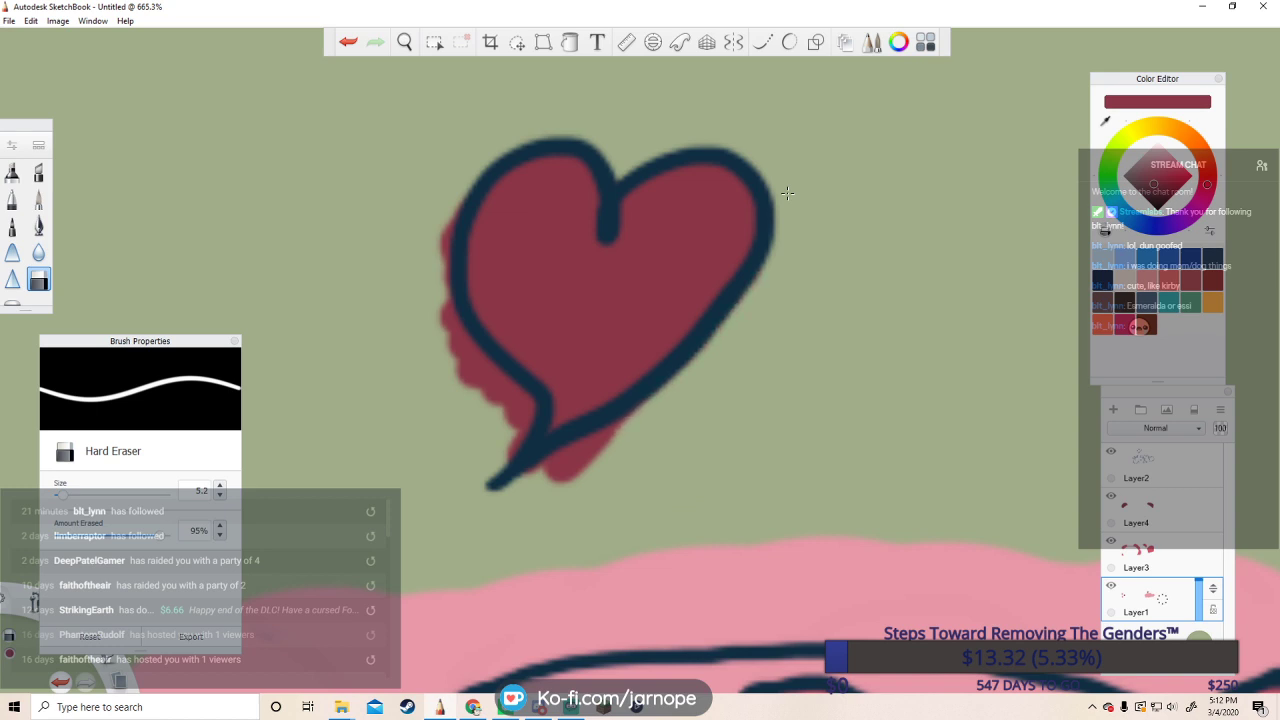
drag(612, 432, 535, 468)
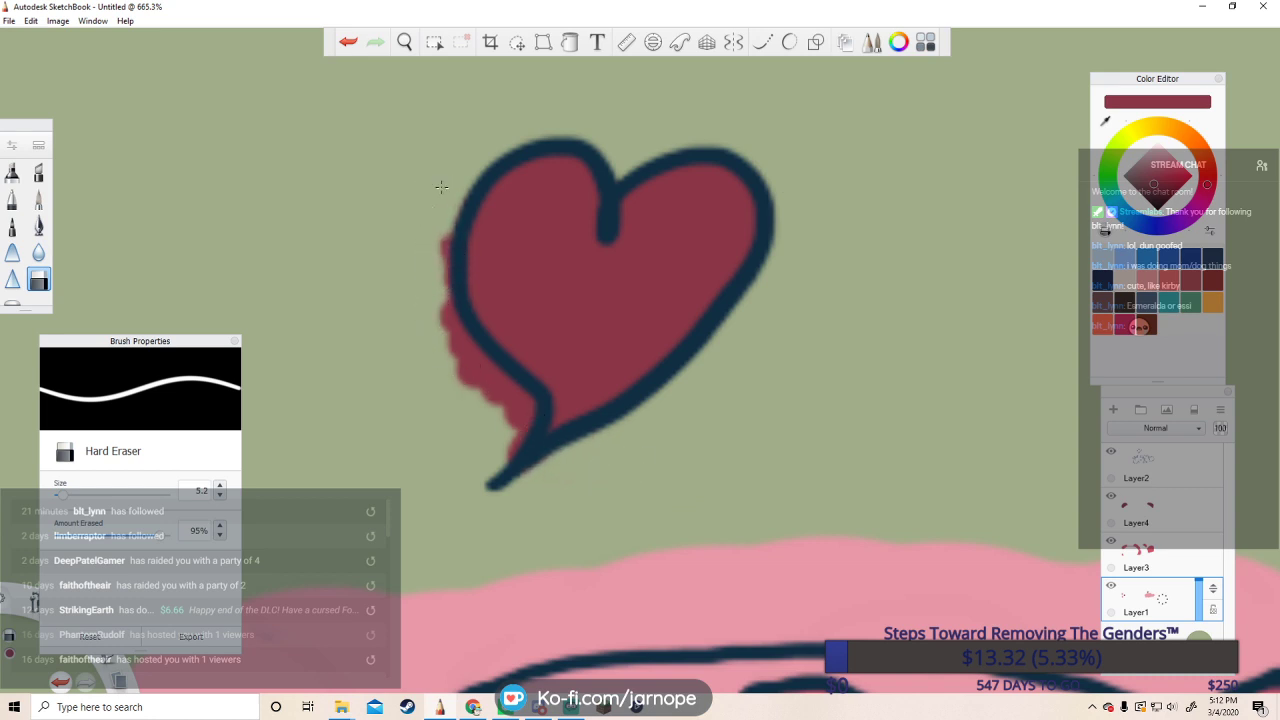
mouse_move(437, 197)
mouse_down()
mouse_move(453, 276)
mouse_move(433, 289)
mouse_move(432, 264)
mouse_move(455, 337)
mouse_move(427, 301)
mouse_move(493, 388)
mouse_move(473, 373)
mouse_move(467, 357)
mouse_move(510, 397)
mouse_move(462, 370)
mouse_move(495, 404)
mouse_up()
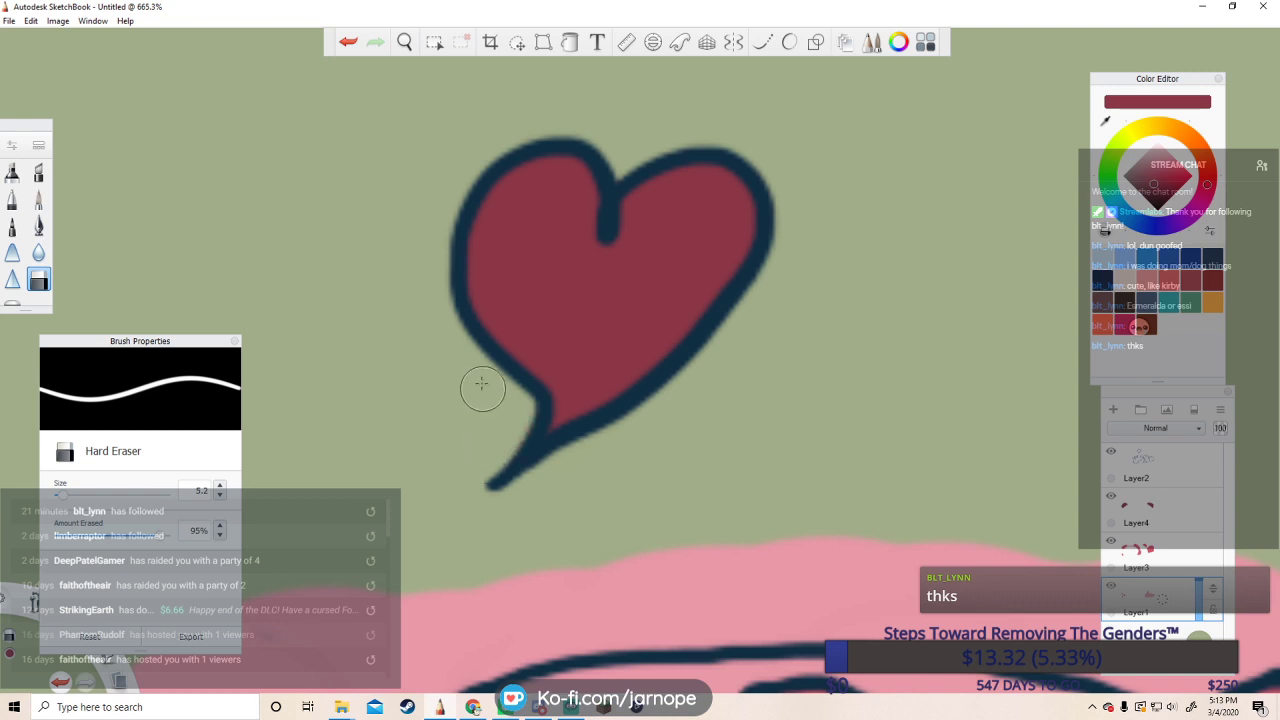
- Zoom out to about 199% so the whole bear and heart are visible
click(404, 41)
drag(547, 358, 655, 230)
scroll(653, 218, down, 5)
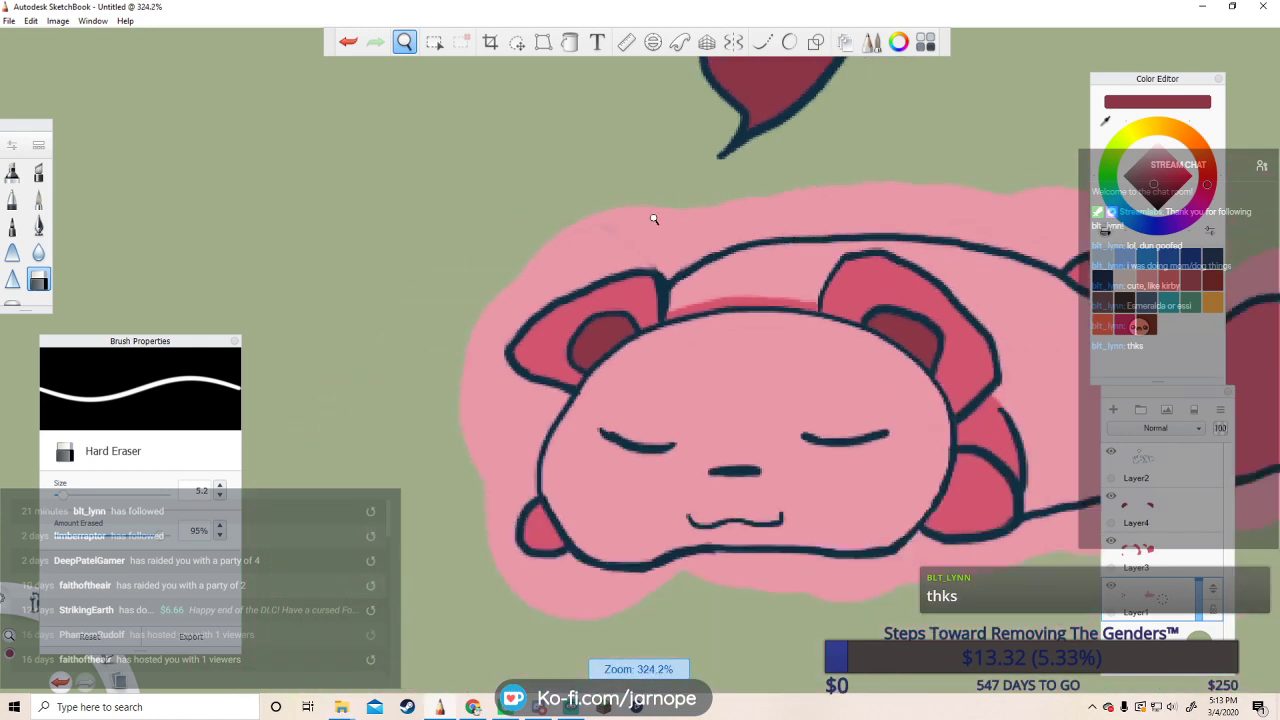
drag(629, 300, 557, 334)
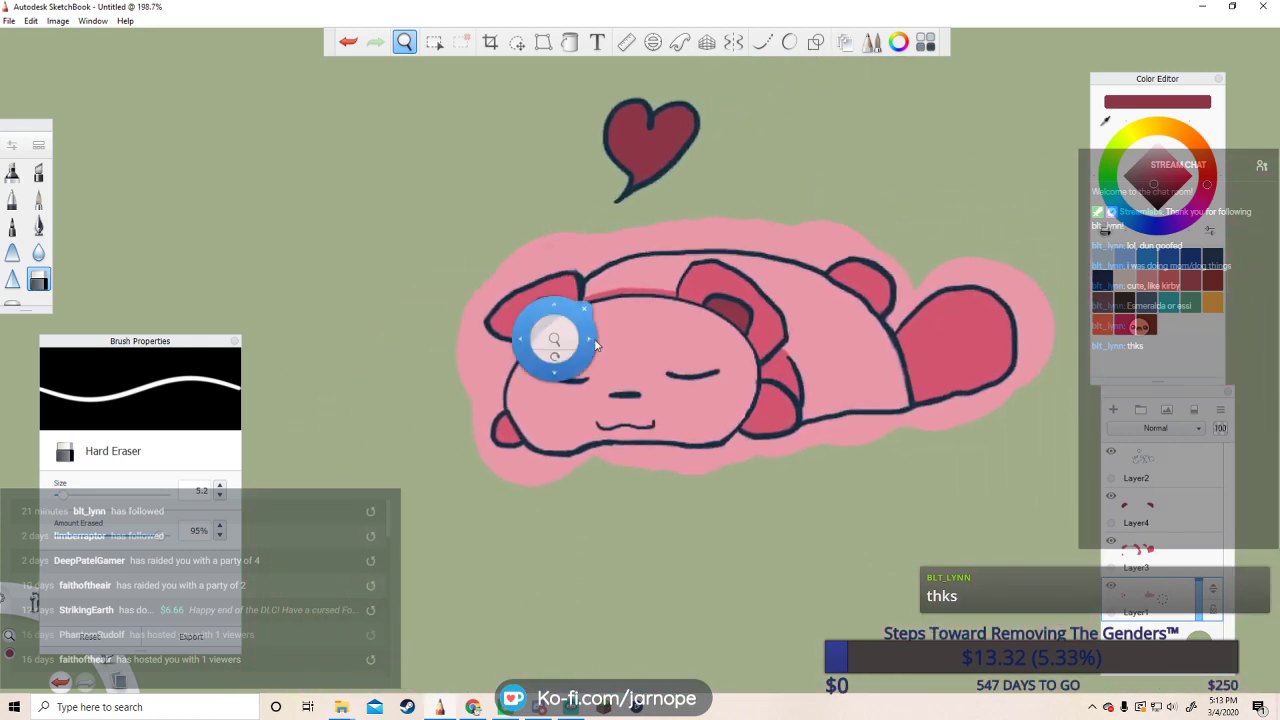
key(space)
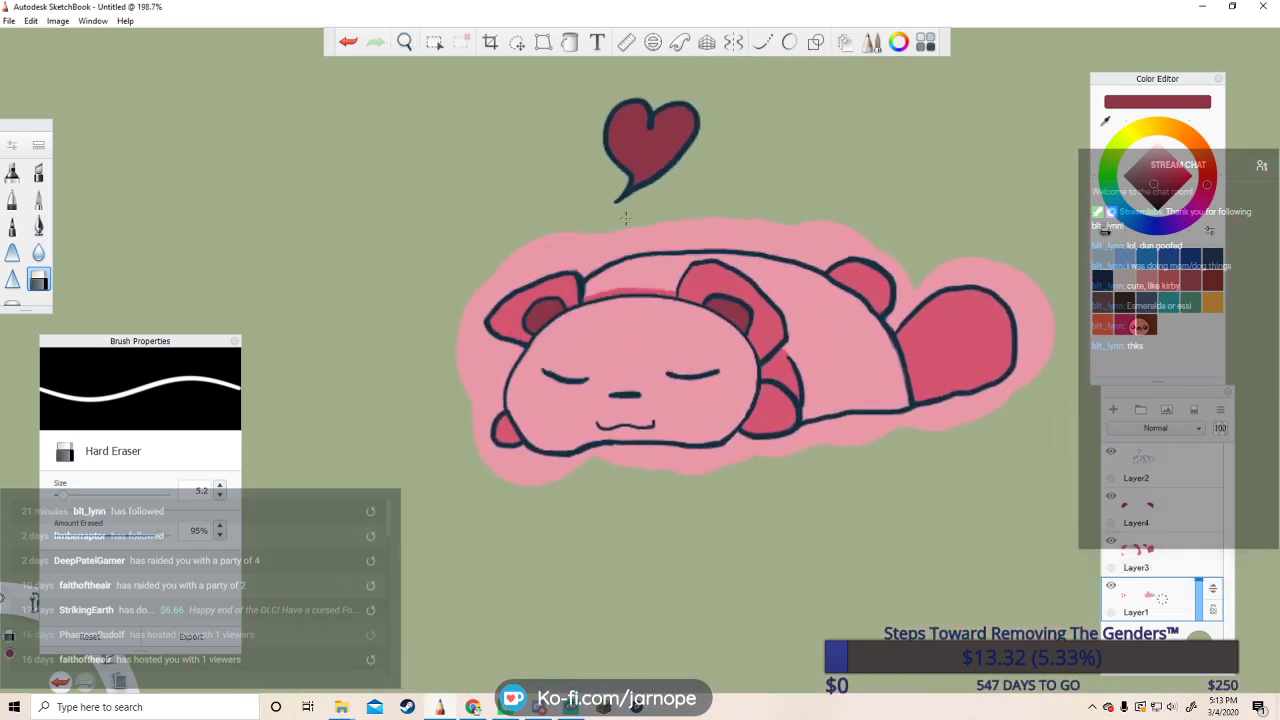
click(435, 42)
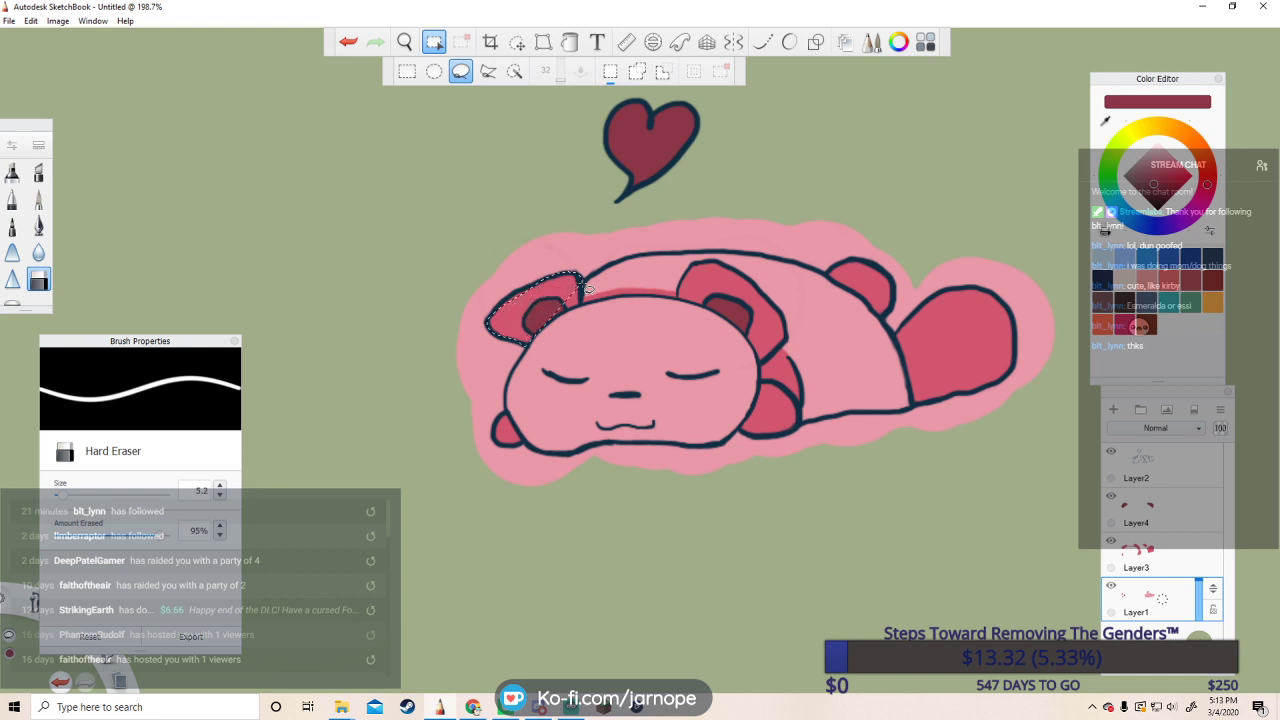
- Clear the old ear selection and lasso the bear's left ear and left half of its face
key(space)
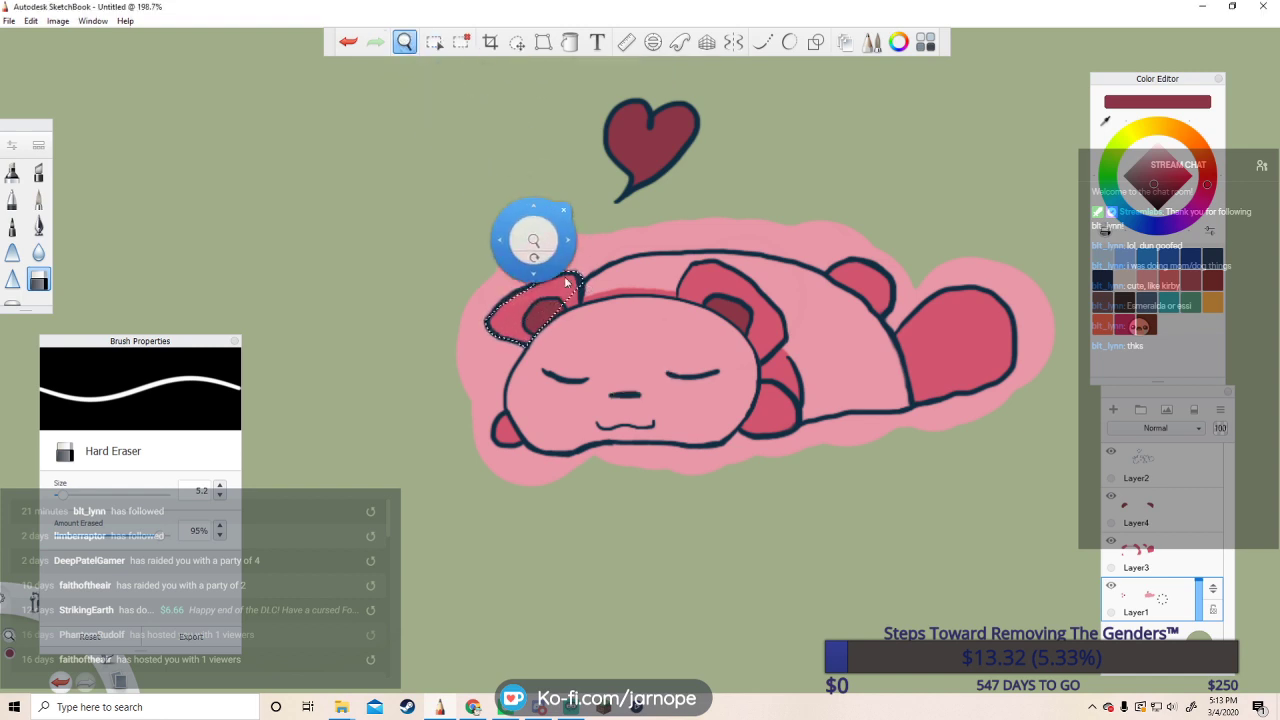
scroll(551, 260, up, 5)
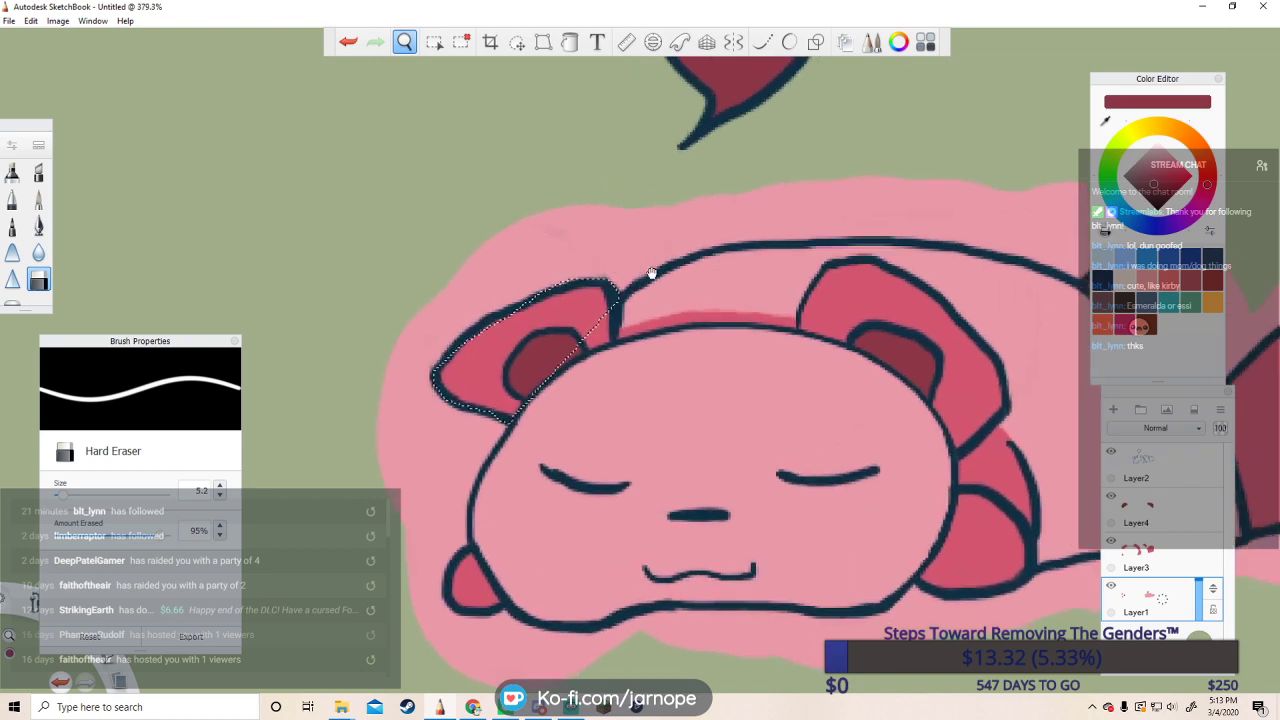
scroll(651, 273, down, 2)
scroll(591, 160, down, 3)
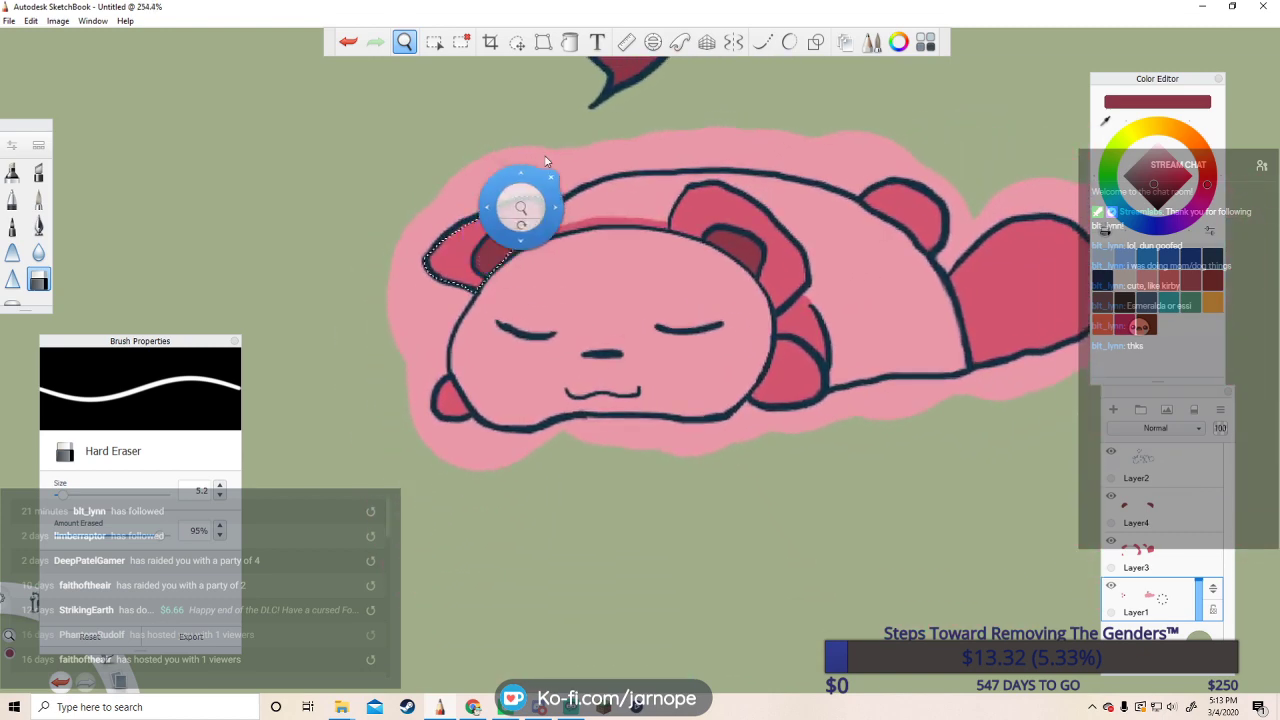
click(461, 41)
click(434, 42)
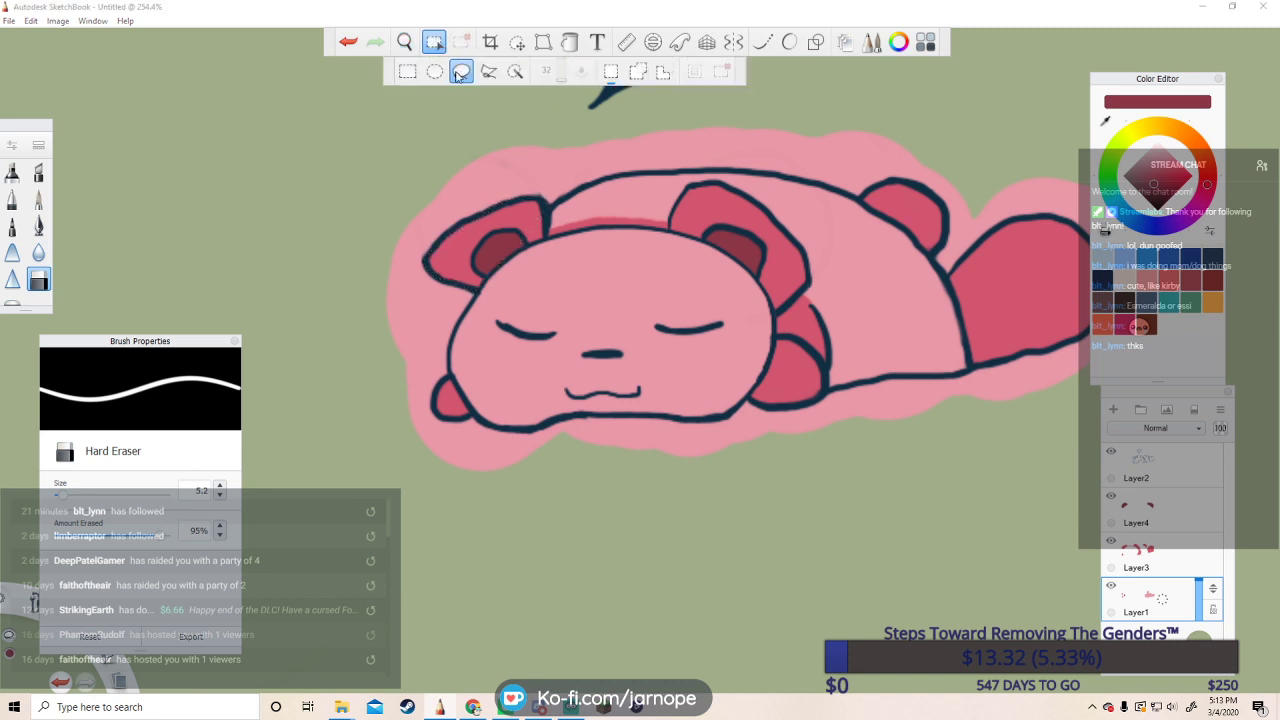
click(462, 74)
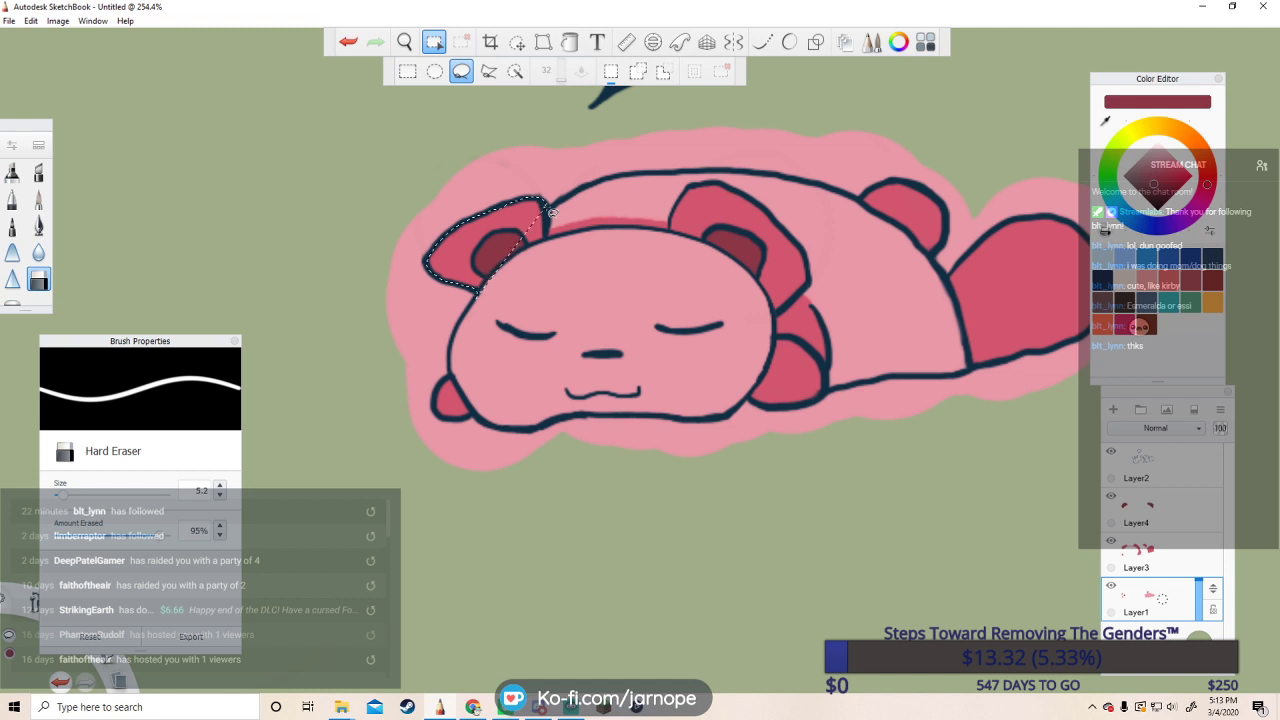
mouse_move(452, 333)
mouse_down()
mouse_move(456, 384)
mouse_move(490, 417)
mouse_move(530, 425)
mouse_up()
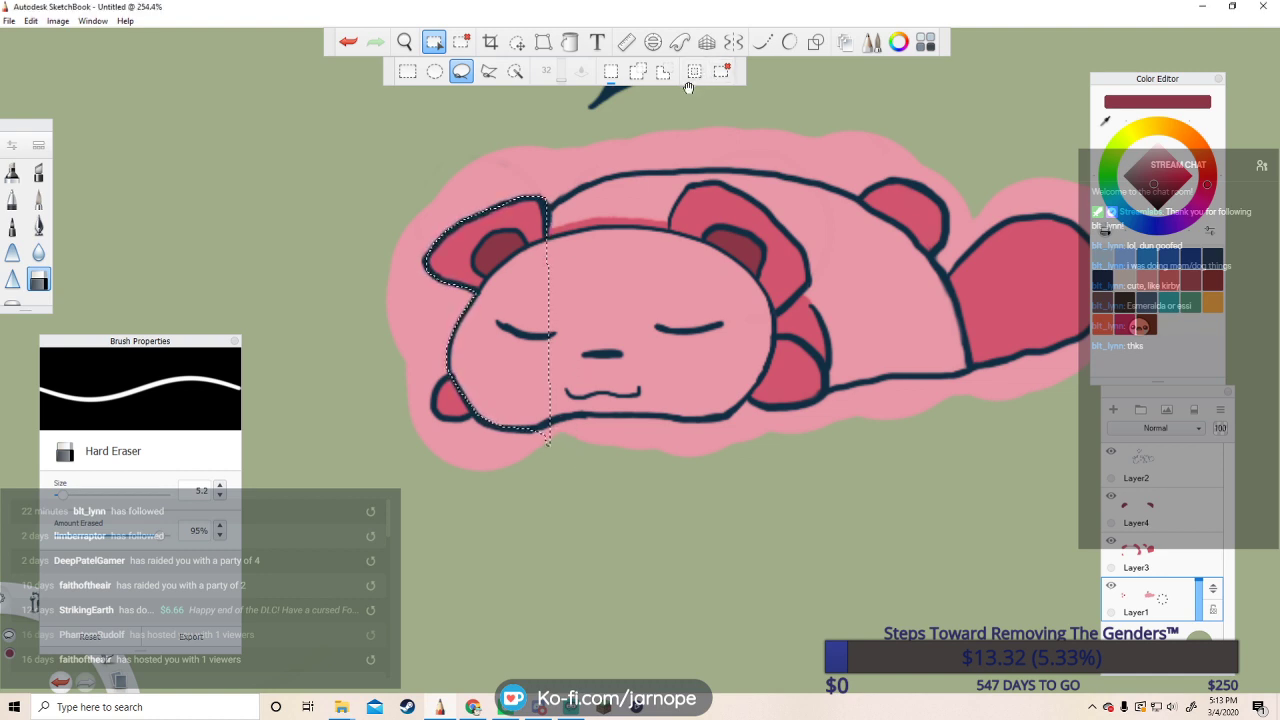
click(38, 282)
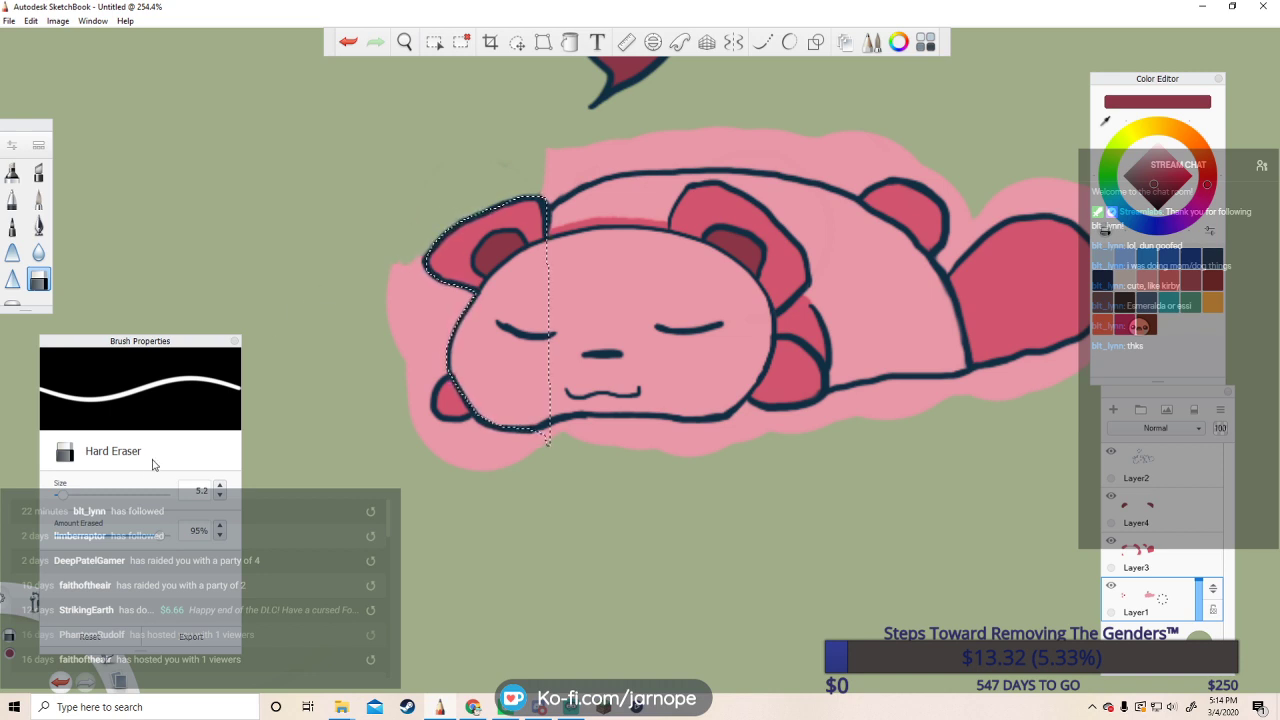
- Enlarge the Hard Eraser to about 7.2 and erase stray pink outside the bear's left outline
drag(67, 497, 95, 497)
mouse_move(411, 257)
mouse_down()
mouse_move(402, 330)
mouse_move(425, 440)
mouse_move(500, 458)
mouse_up()
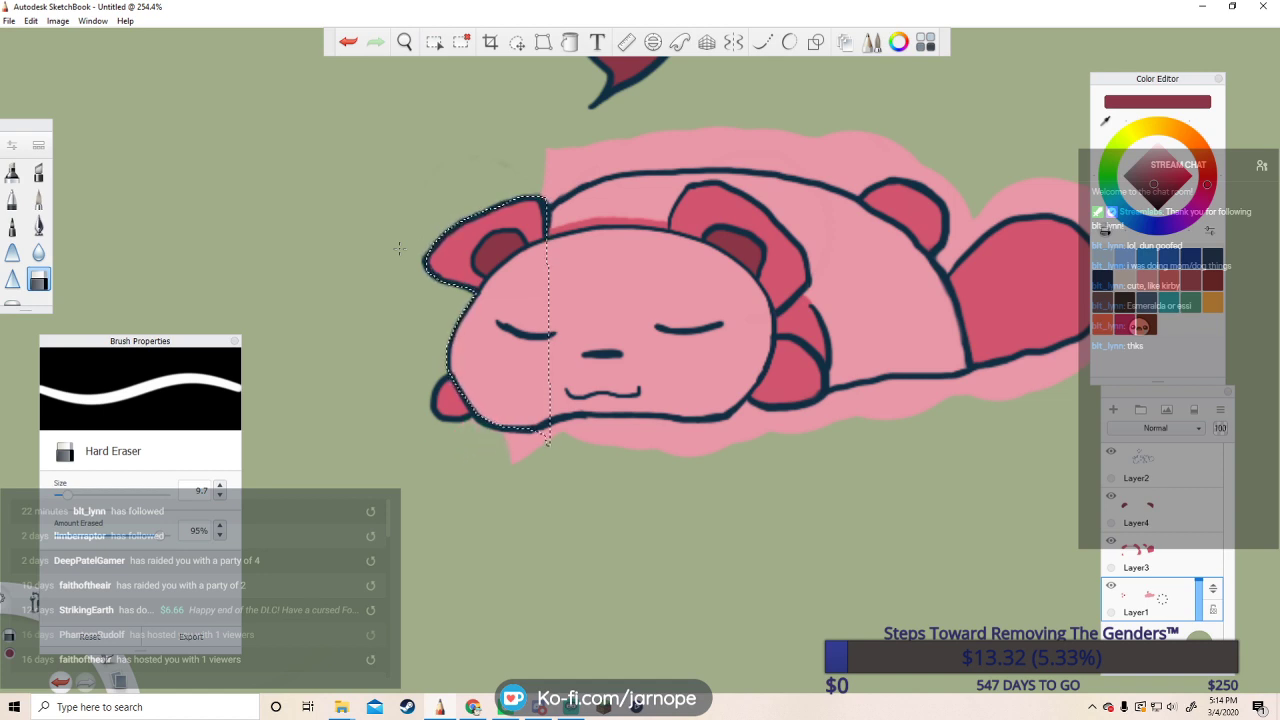
drag(520, 448, 503, 418)
- Zoom in on the bear's face, clear the old selection, and lasso a new one along the chin
click(404, 41)
mouse_move(430, 75)
mouse_down()
mouse_move(531, 237)
mouse_move(600, 285)
mouse_move(560, 223)
mouse_up()
click(433, 41)
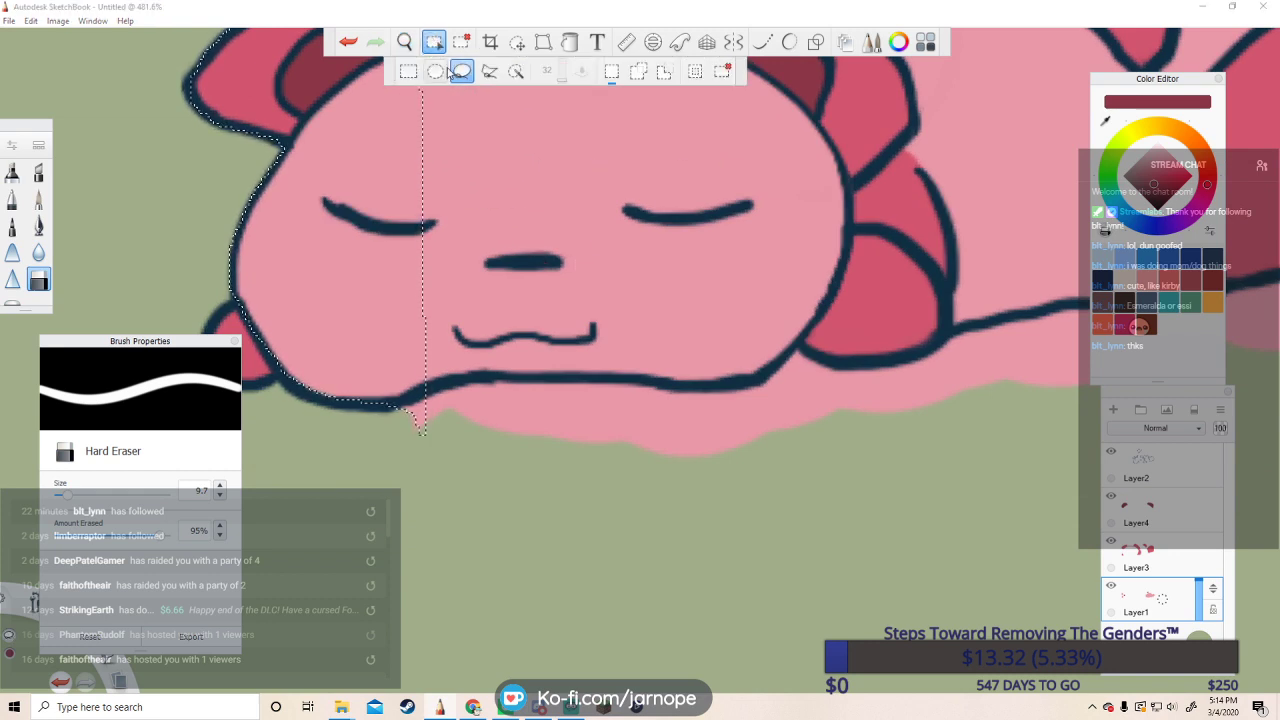
click(461, 41)
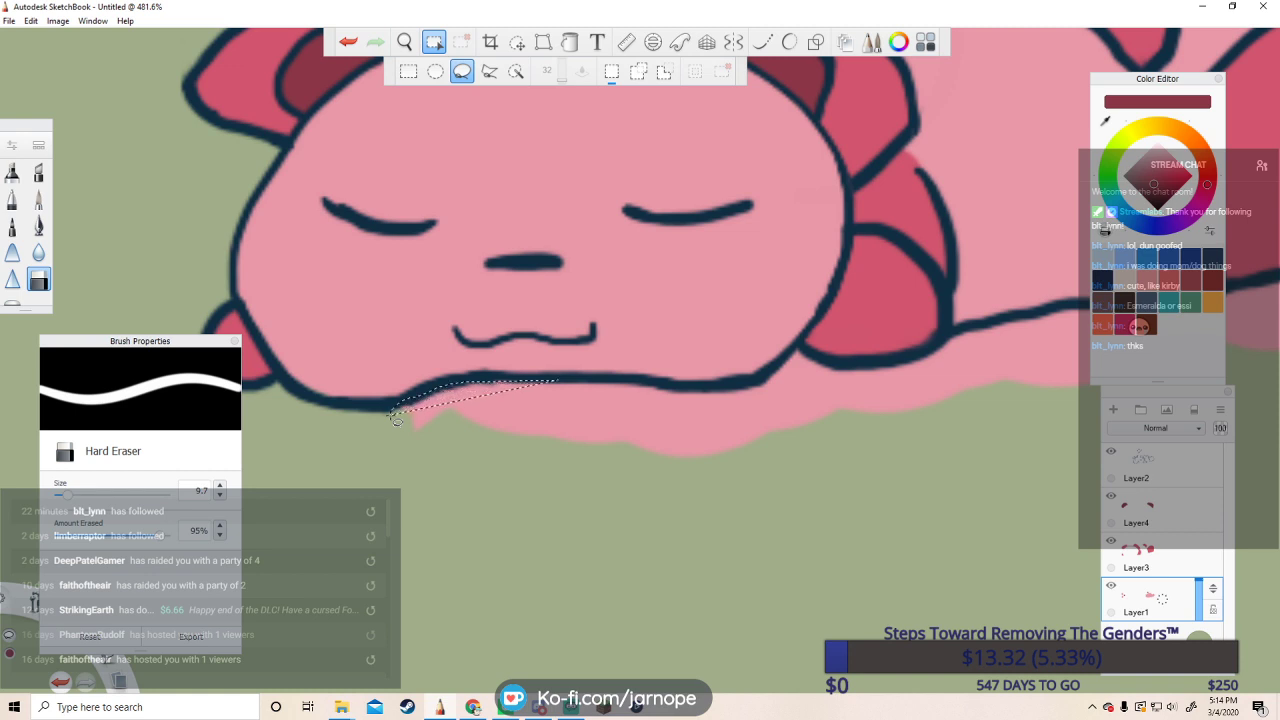
mouse_move(600, 380)
mouse_down()
mouse_move(740, 386)
mouse_move(796, 346)
mouse_move(887, 357)
mouse_move(1016, 317)
mouse_move(1041, 286)
mouse_move(1025, 210)
mouse_move(984, 166)
mouse_move(827, 142)
mouse_move(621, 180)
mouse_move(428, 256)
mouse_move(328, 313)
mouse_up()
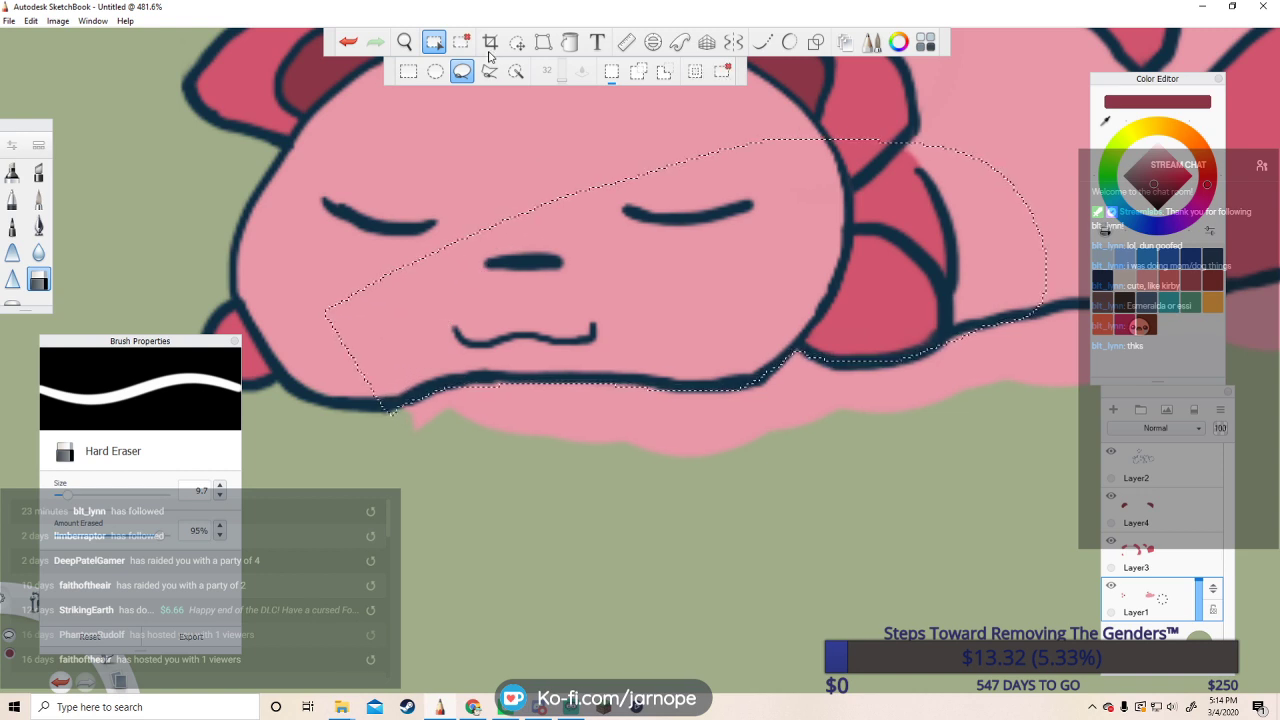
- Undo an accidental selection transform and discard a small stray selection below the chin
click(517, 42)
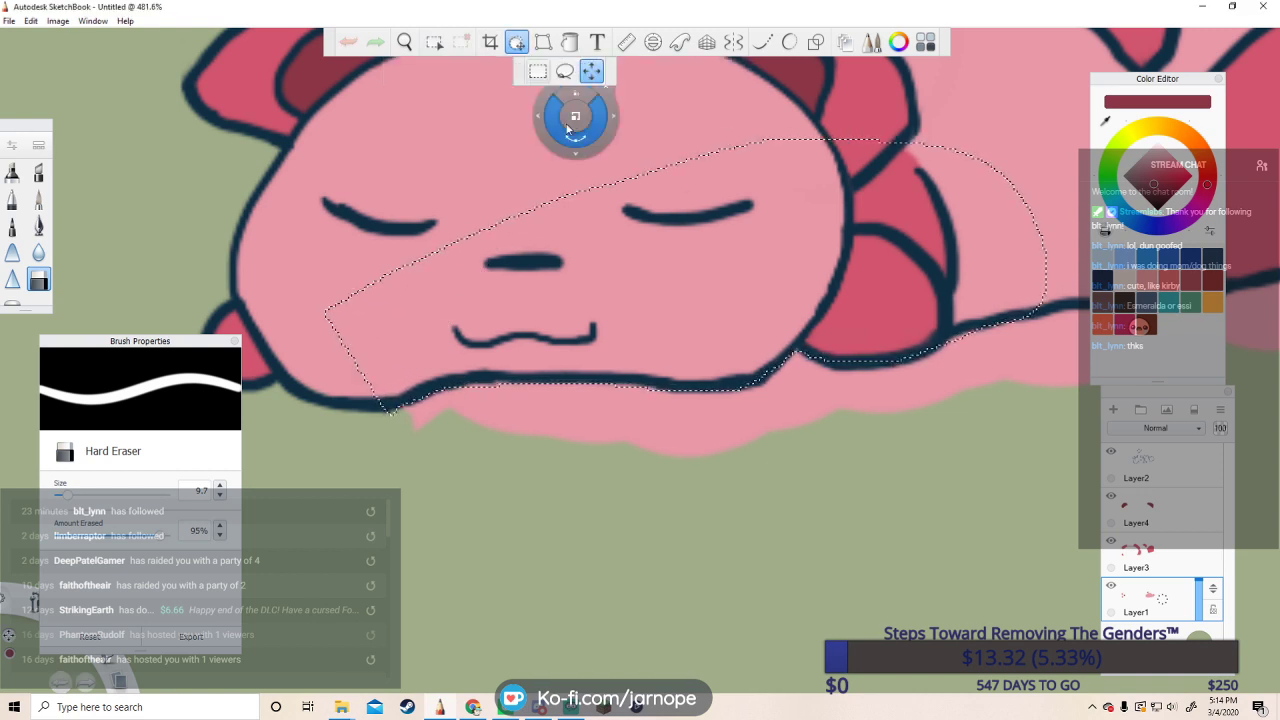
click(660, 238)
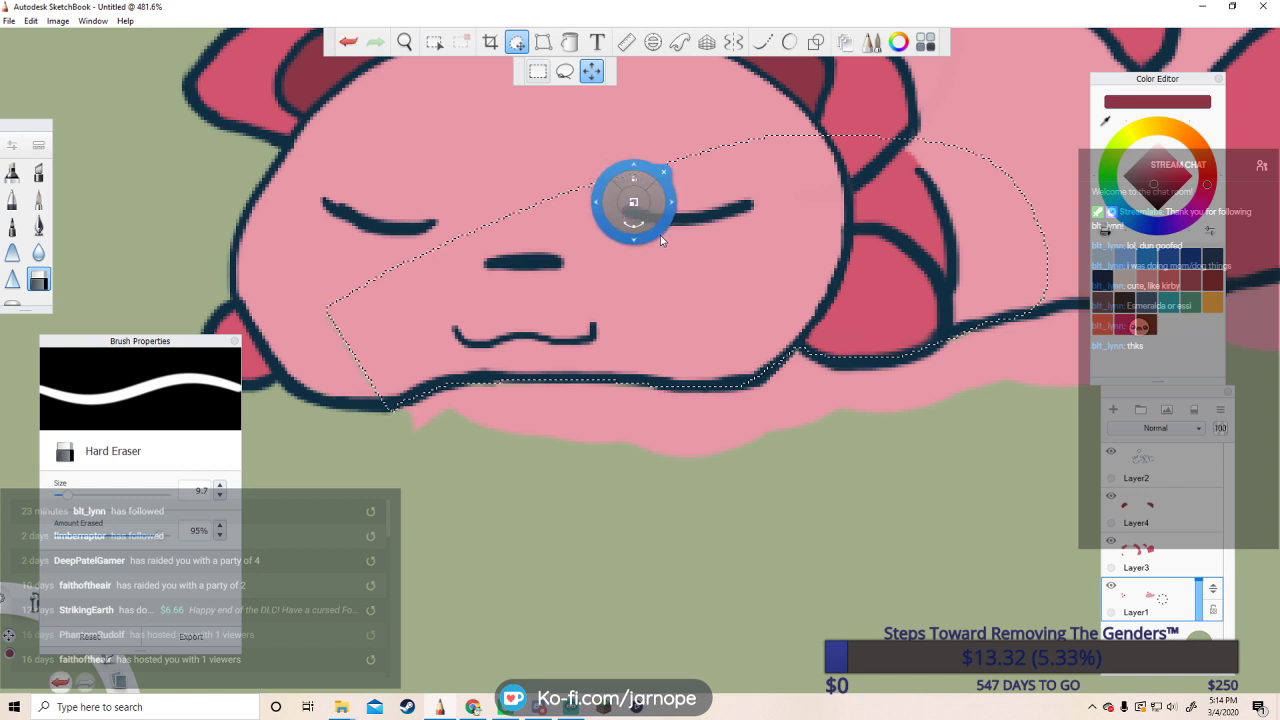
click(667, 174)
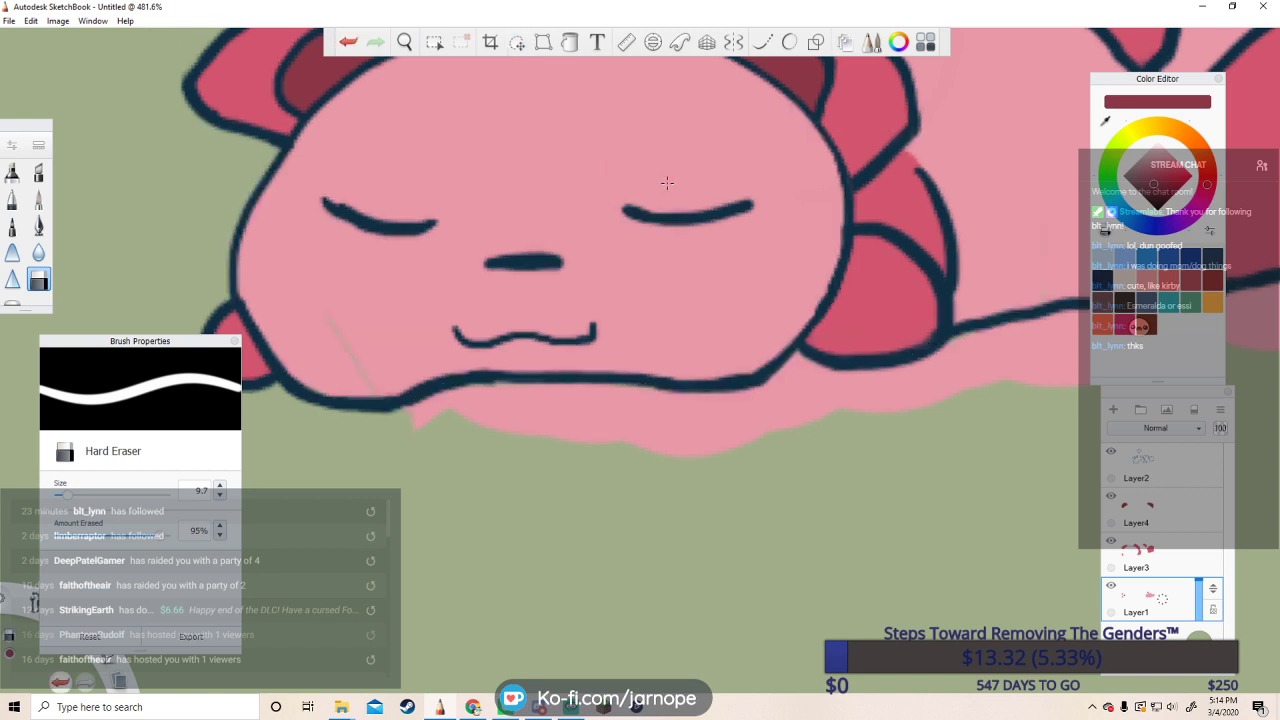
click(349, 43)
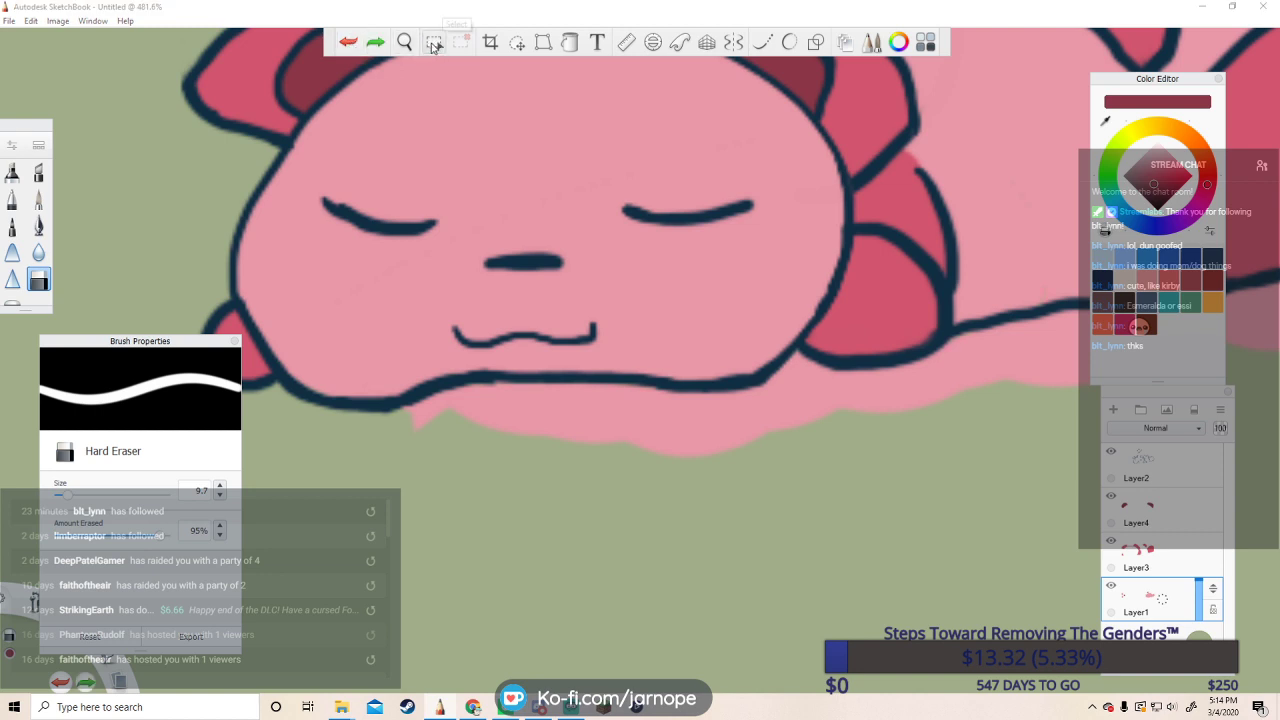
click(433, 45)
drag(447, 476, 455, 483)
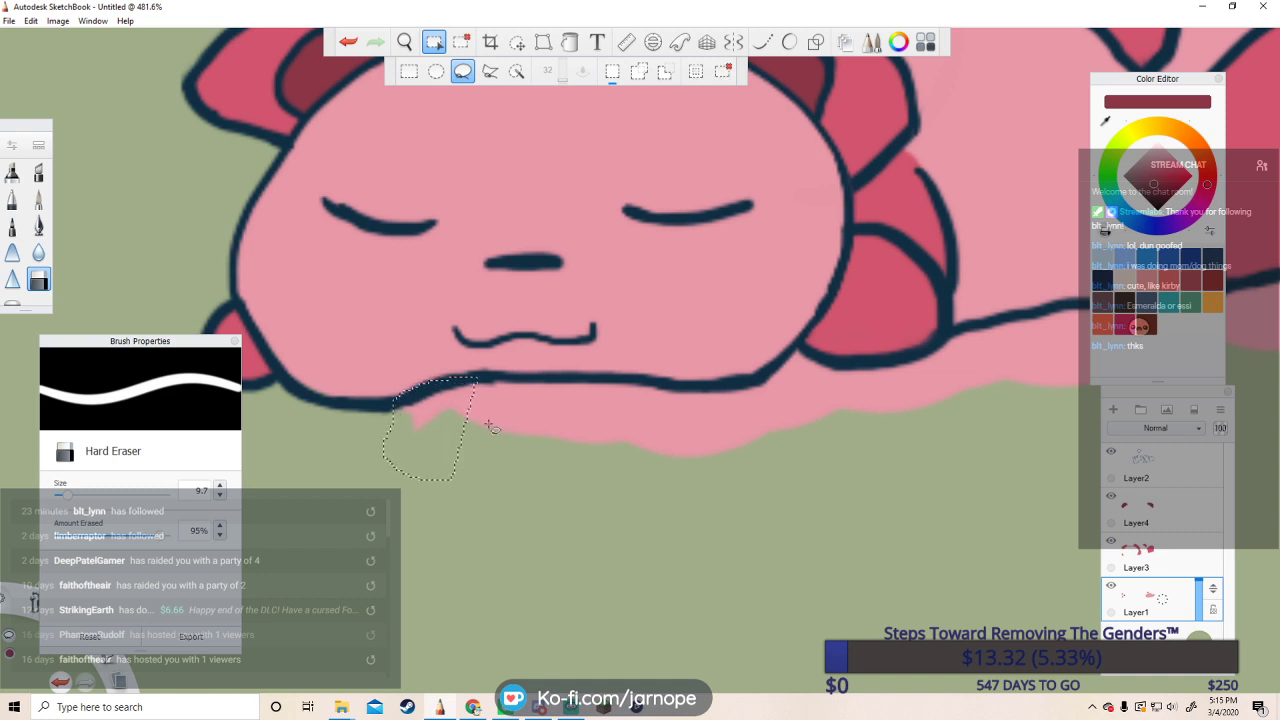
click(455, 47)
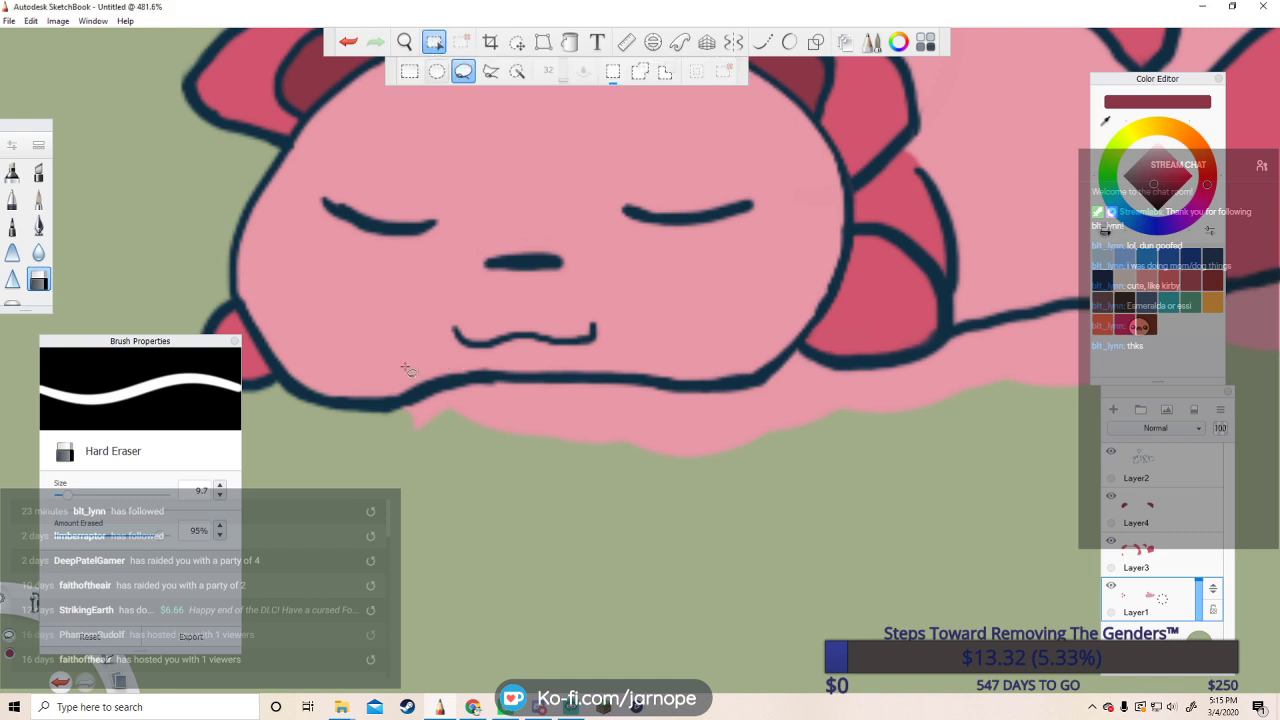
- Lasso around the lower face and cheek along the chin line, undoing a mistaken erase
drag(437, 385, 500, 378)
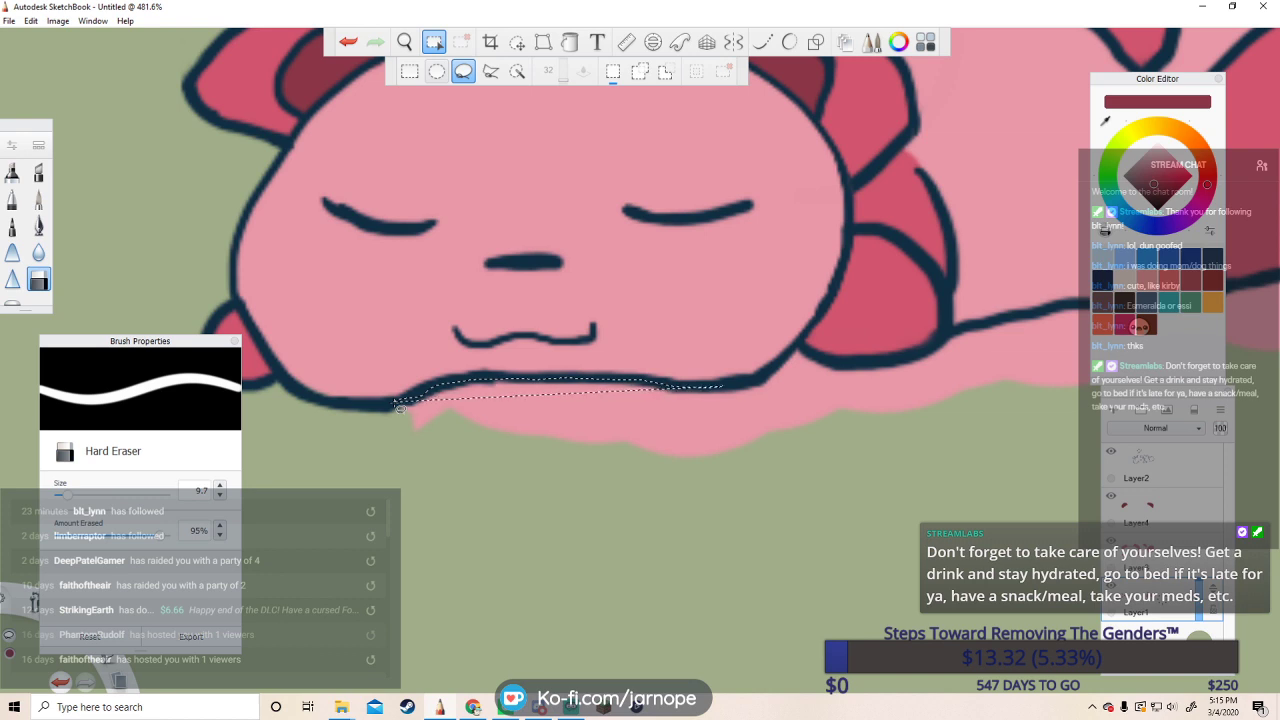
drag(750, 382, 766, 368)
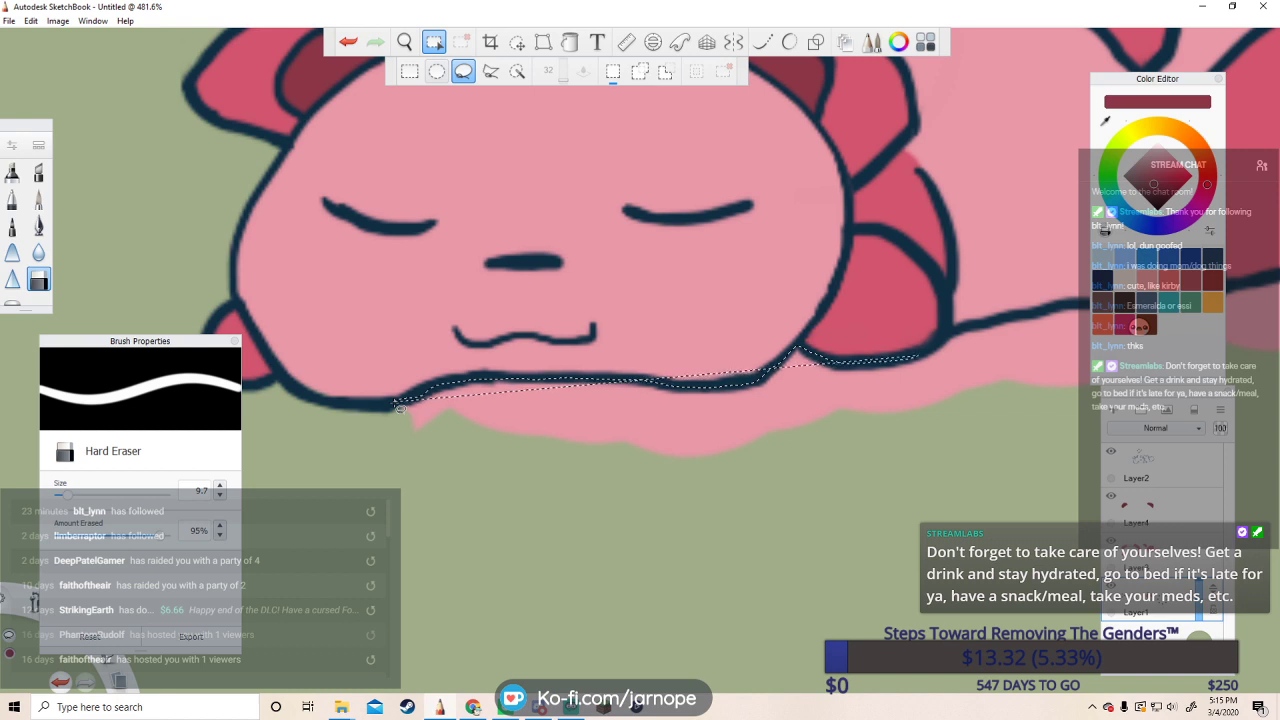
mouse_move(945, 340)
mouse_down()
mouse_move(948, 303)
mouse_move(911, 263)
mouse_move(738, 243)
mouse_up()
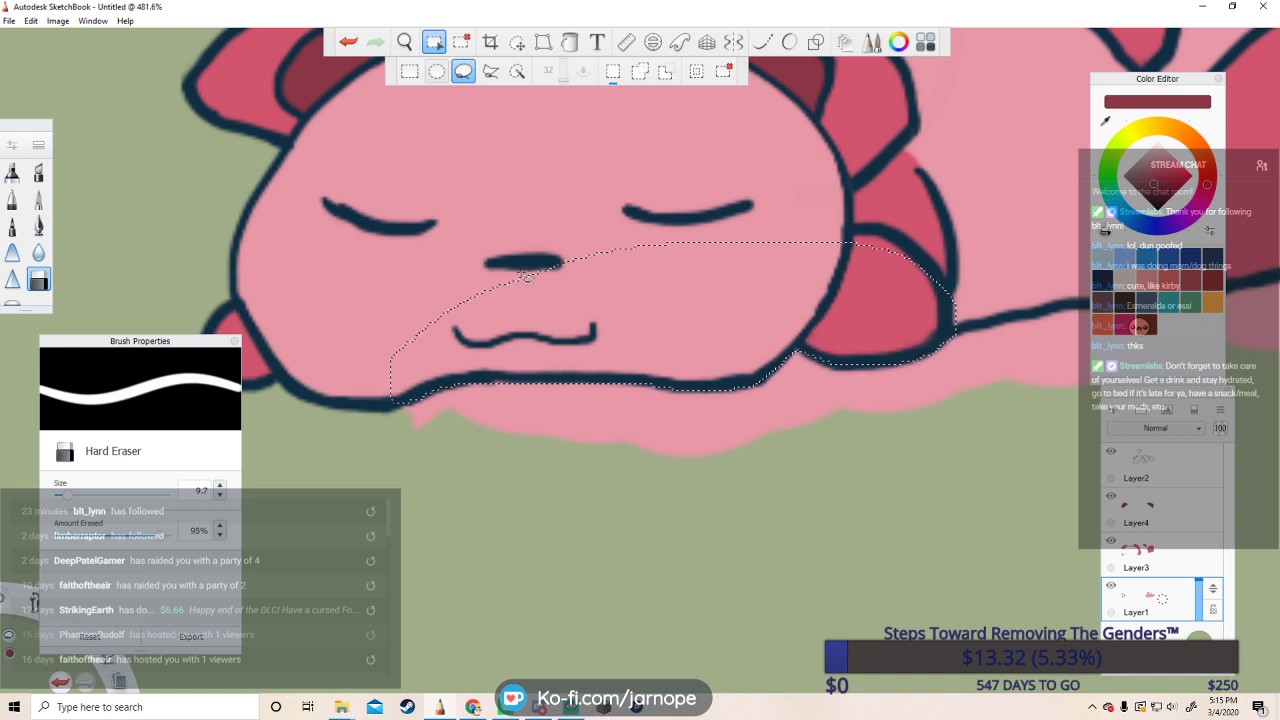
click(40, 282)
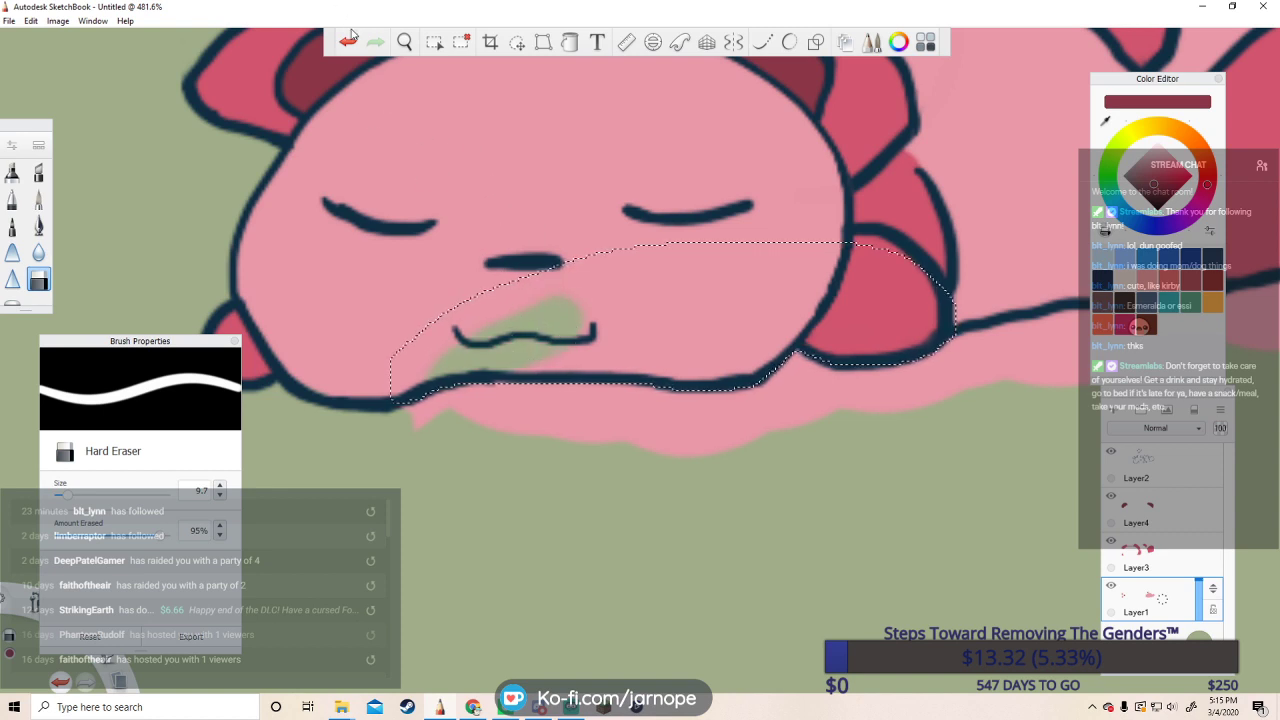
click(348, 41)
- Invert the selection, erase the pink below the chin, undo the overshoot, and zoom to 100%
click(436, 43)
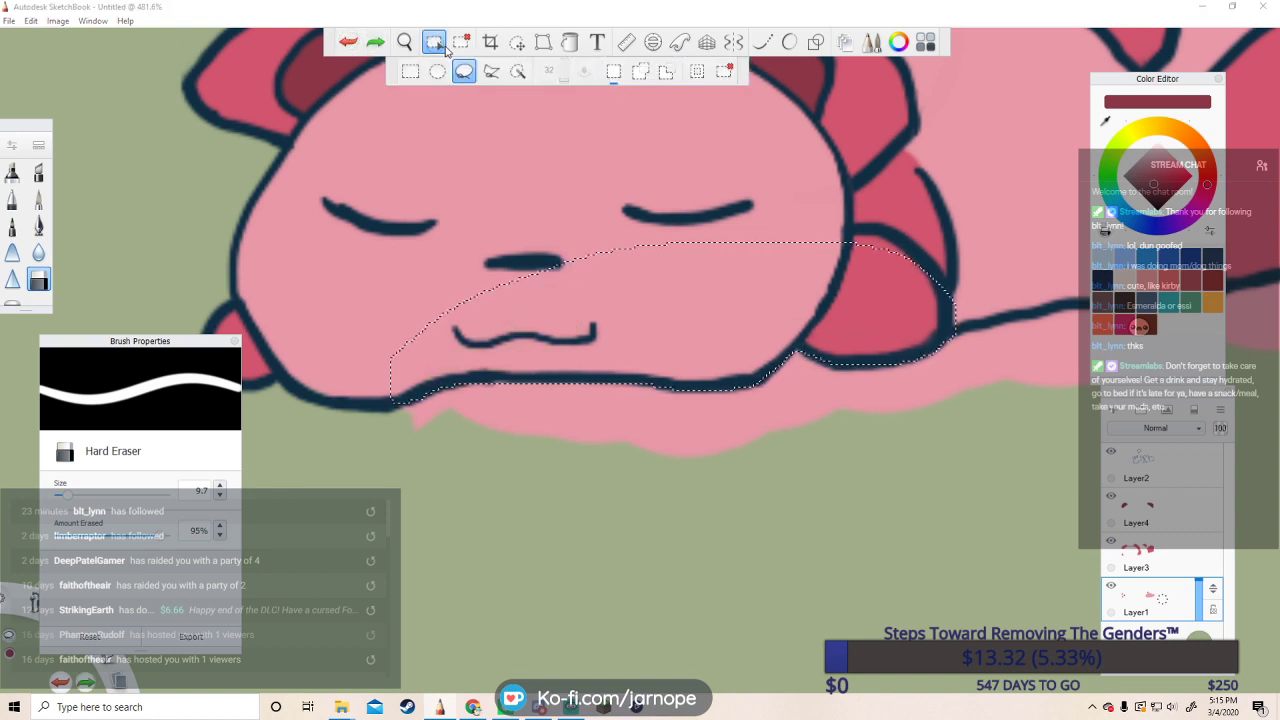
click(663, 129)
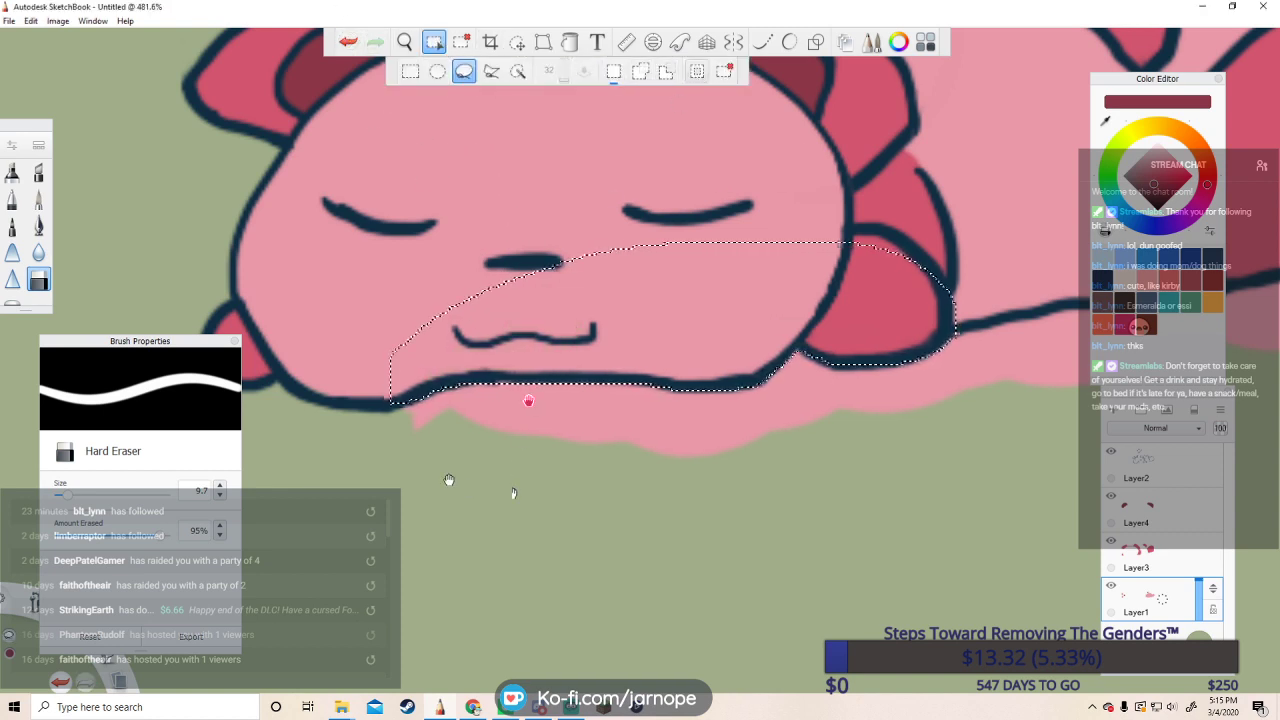
drag(420, 415, 590, 425)
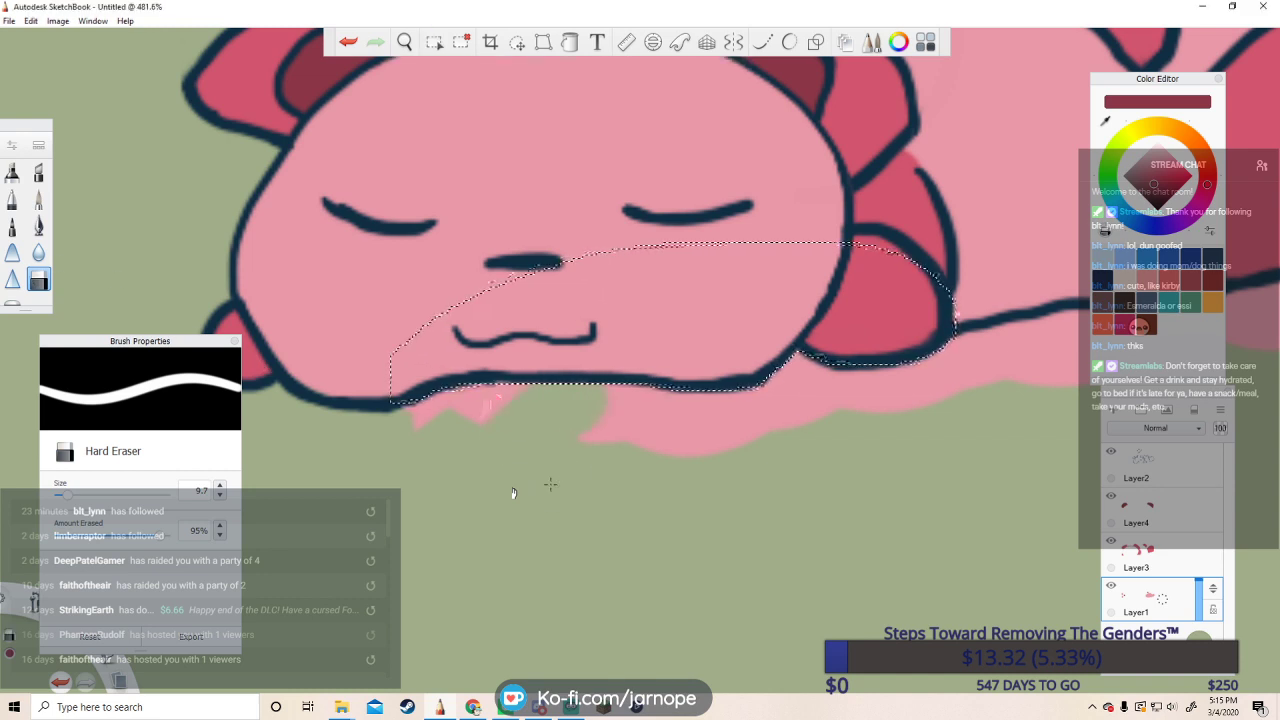
drag(415, 412, 500, 402)
key(ctrl+z)
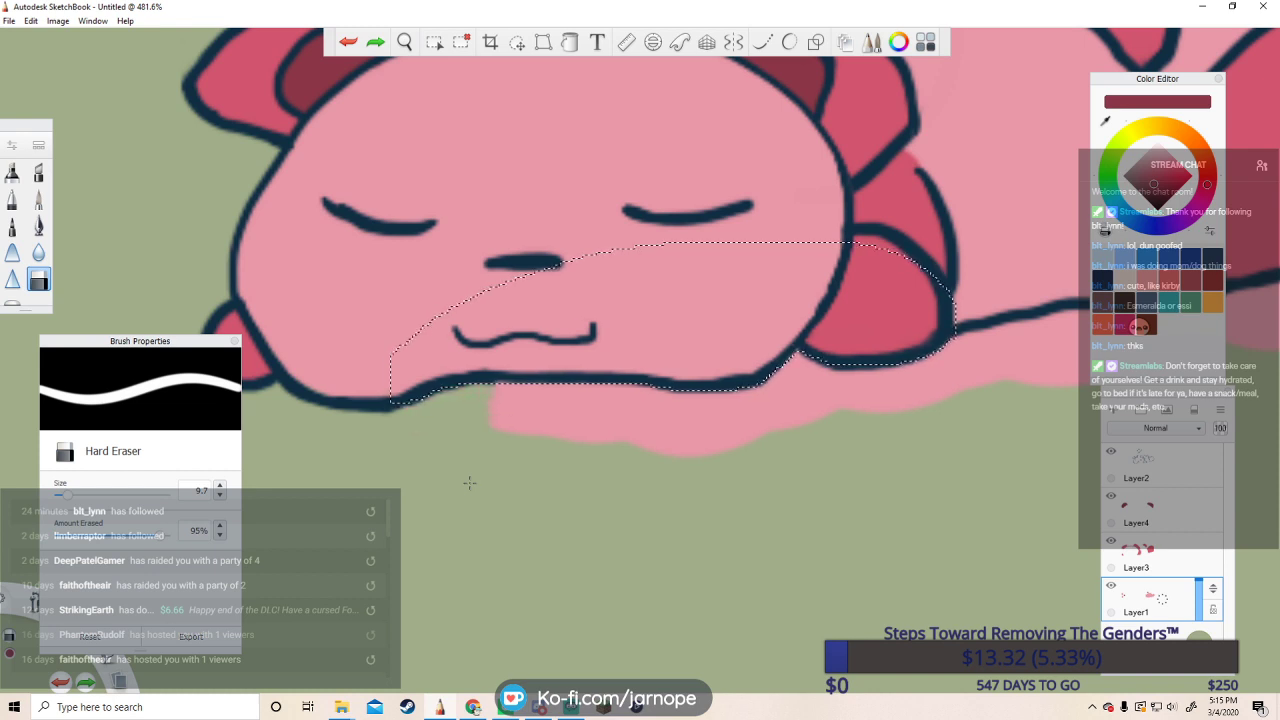
key(ctrl+alt+0)
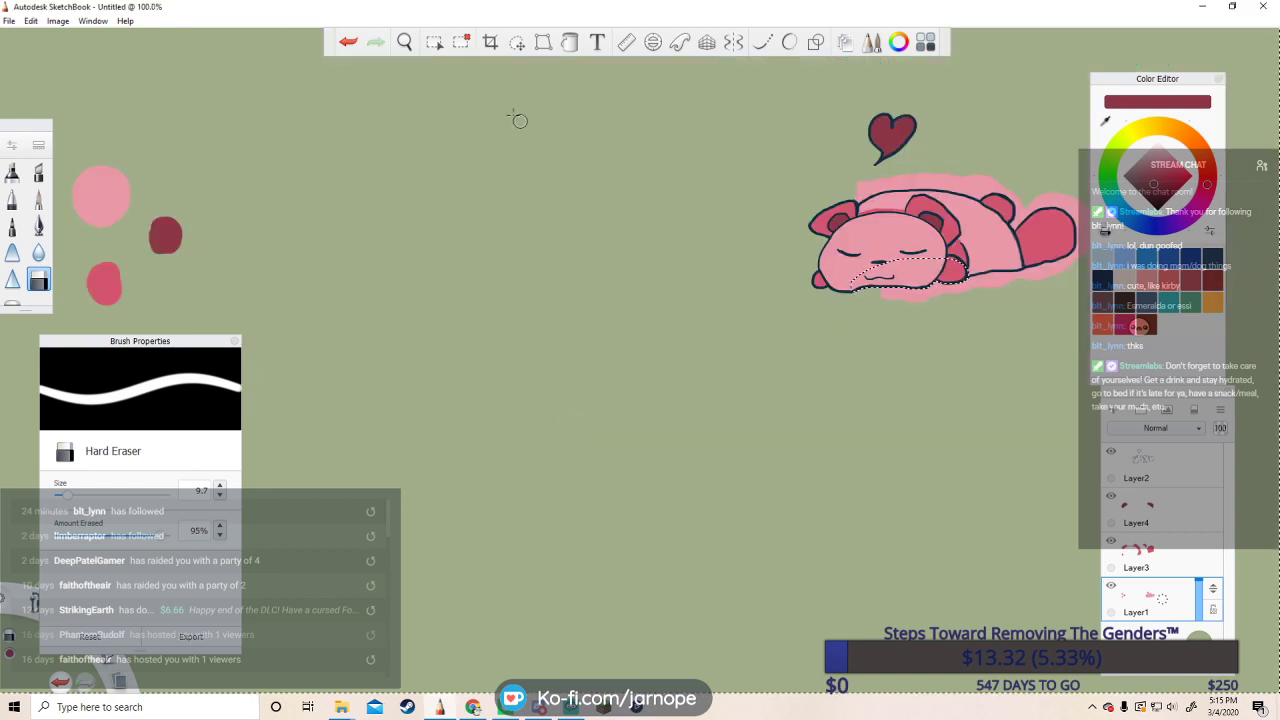
- Center and zoom the view, then erase the pink spill and spikes below the belly outline
key(space)
mouse_move(908, 348)
mouse_down()
mouse_move(680, 345)
mouse_move(675, 330)
mouse_up()
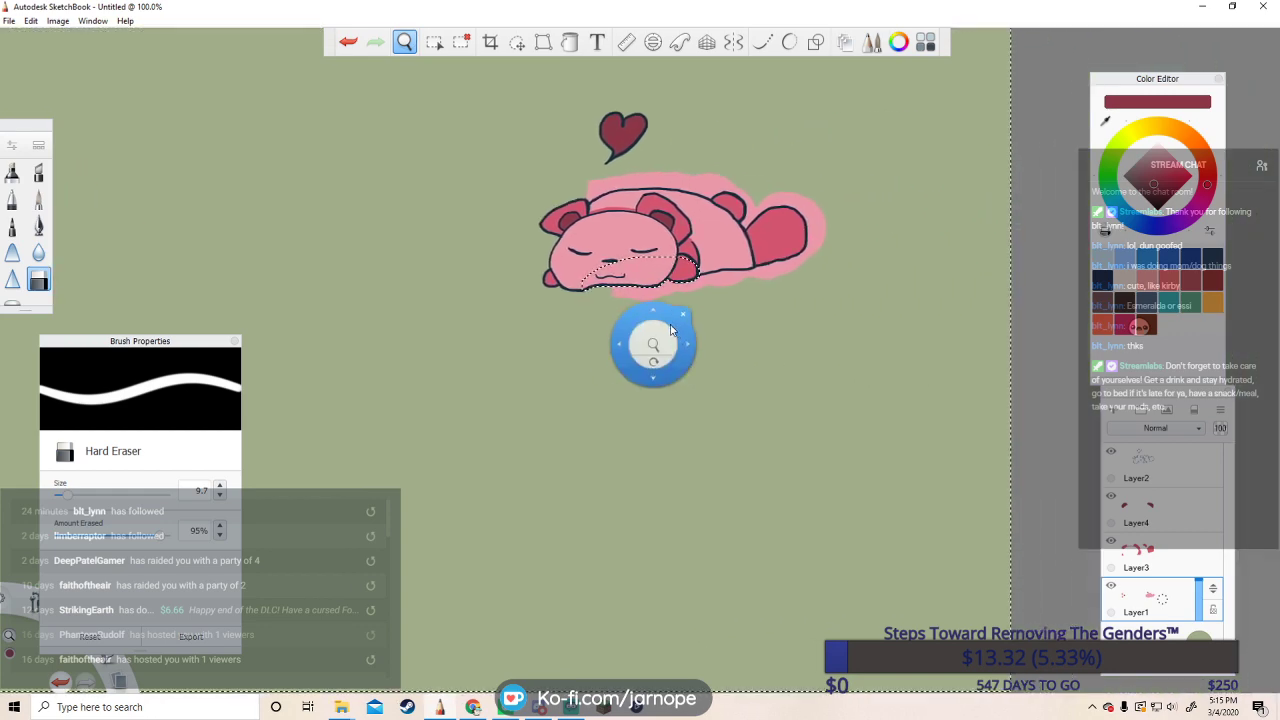
scroll(657, 349, up, 10)
scroll(660, 365, up, 4)
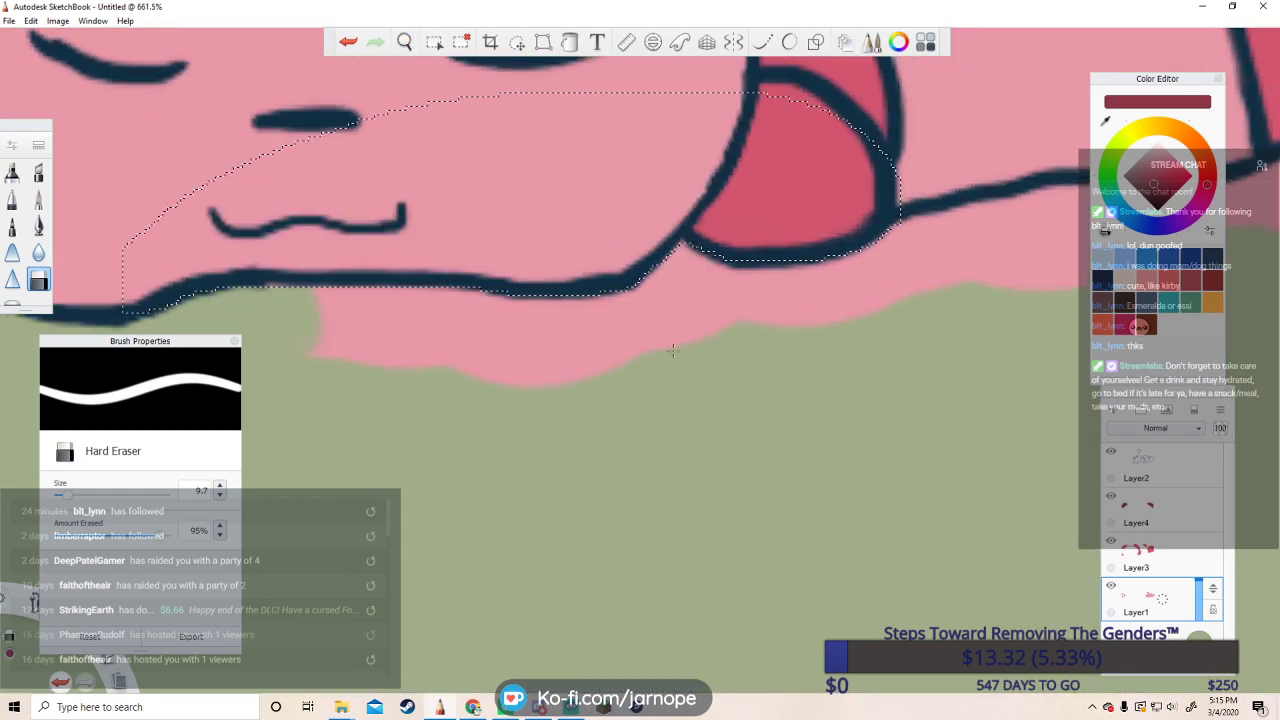
drag(560, 375, 464, 365)
mouse_move(448, 300)
mouse_down()
mouse_move(404, 350)
mouse_move(338, 350)
mouse_up()
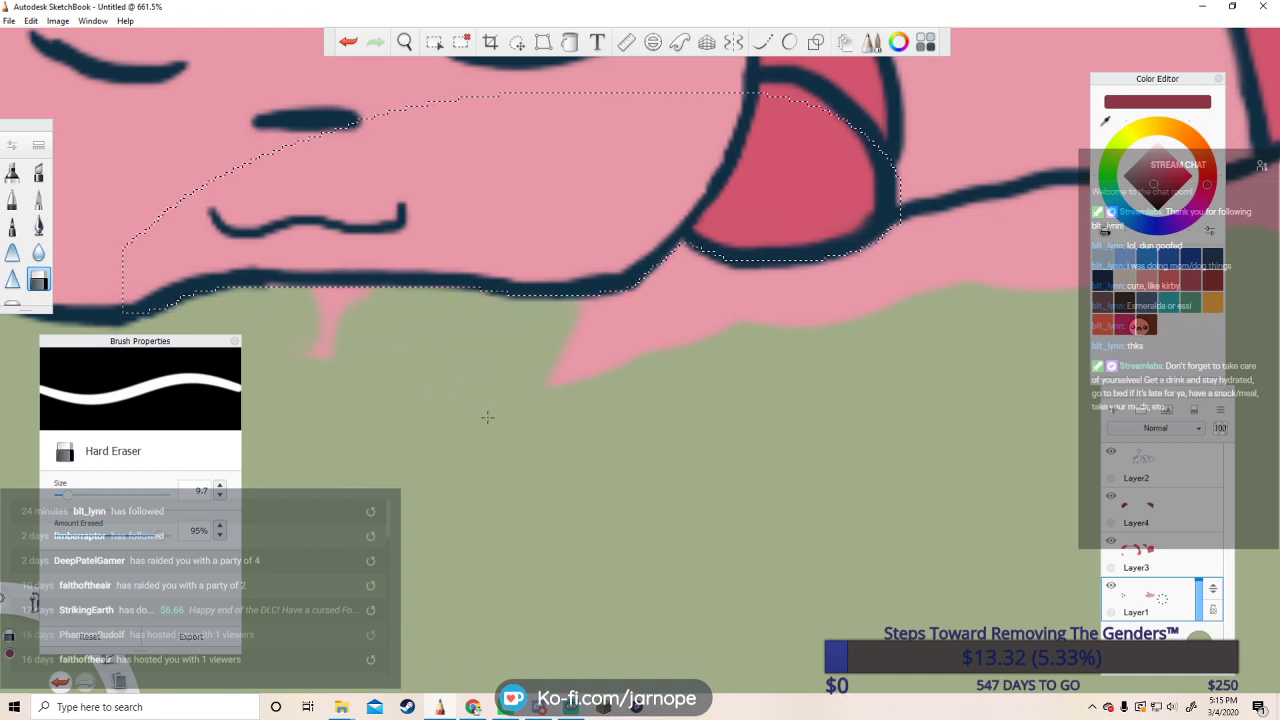
mouse_move(570, 382)
mouse_down()
mouse_move(517, 347)
mouse_move(705, 294)
mouse_move(805, 305)
mouse_move(886, 290)
mouse_up()
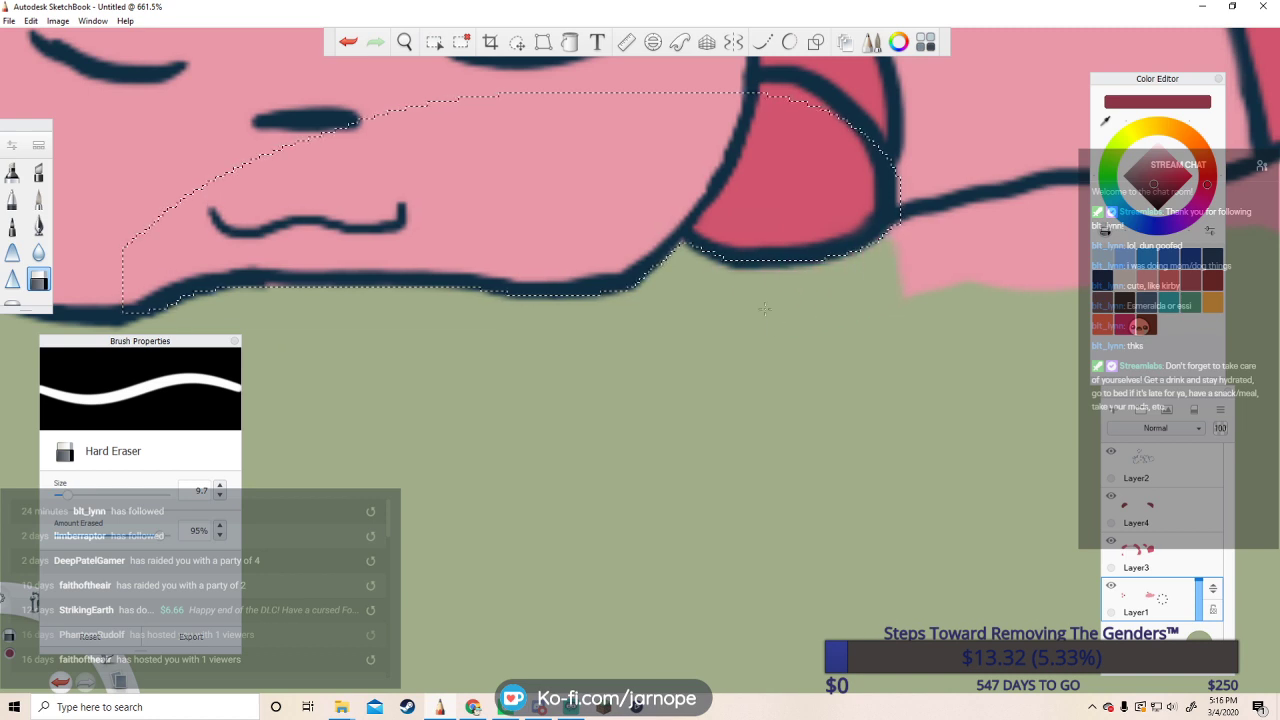
- Erase the last pink edge under the belly, deselect, and pick the Soft Eraser near the rear
click(404, 41)
mouse_move(826, 337)
mouse_down()
mouse_move(703, 337)
mouse_move(760, 308)
mouse_move(915, 285)
mouse_up()
click(720, 366)
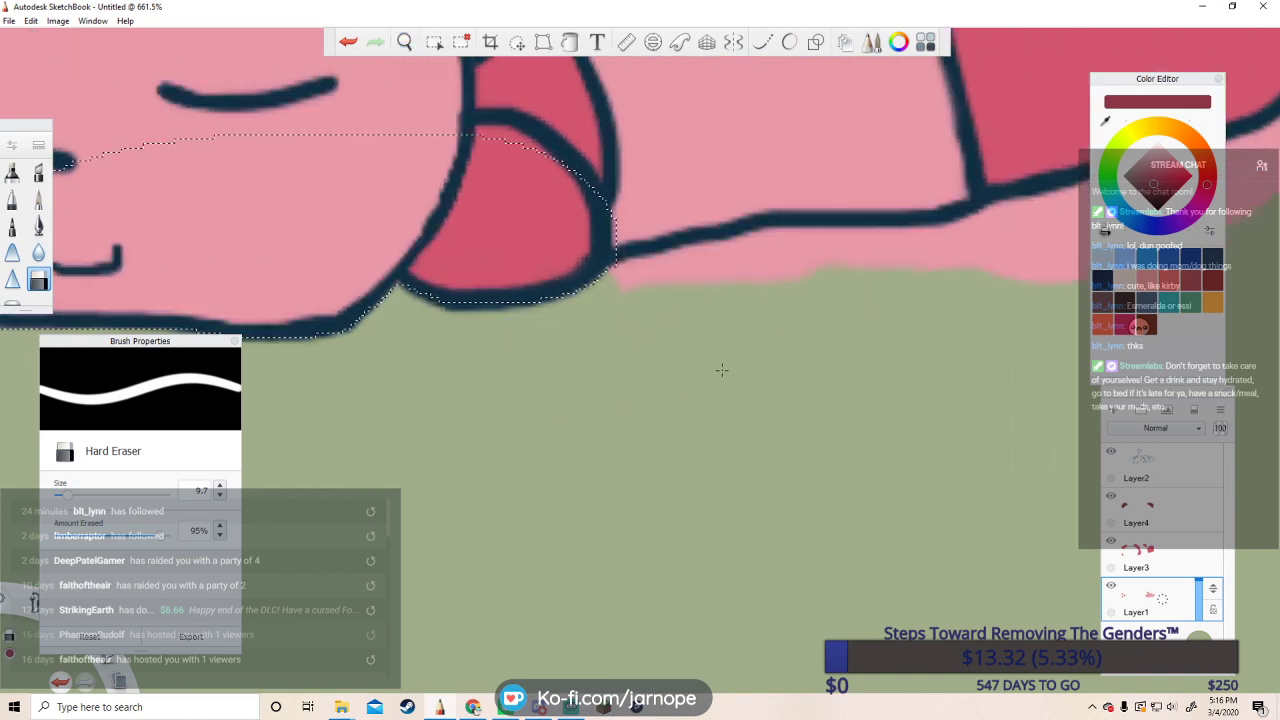
key(space)
drag(402, 283, 101, 293)
key(ctrl+d)
click(14, 302)
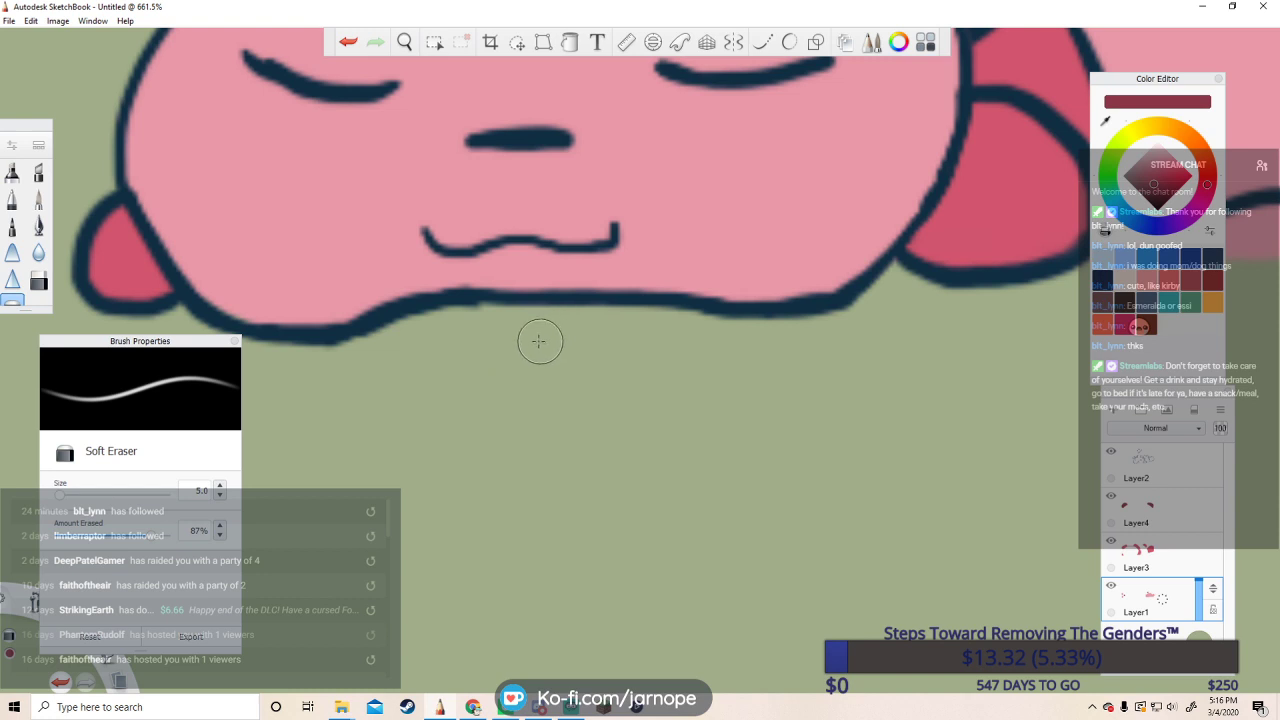
click(405, 42)
drag(443, 96, 397, 56)
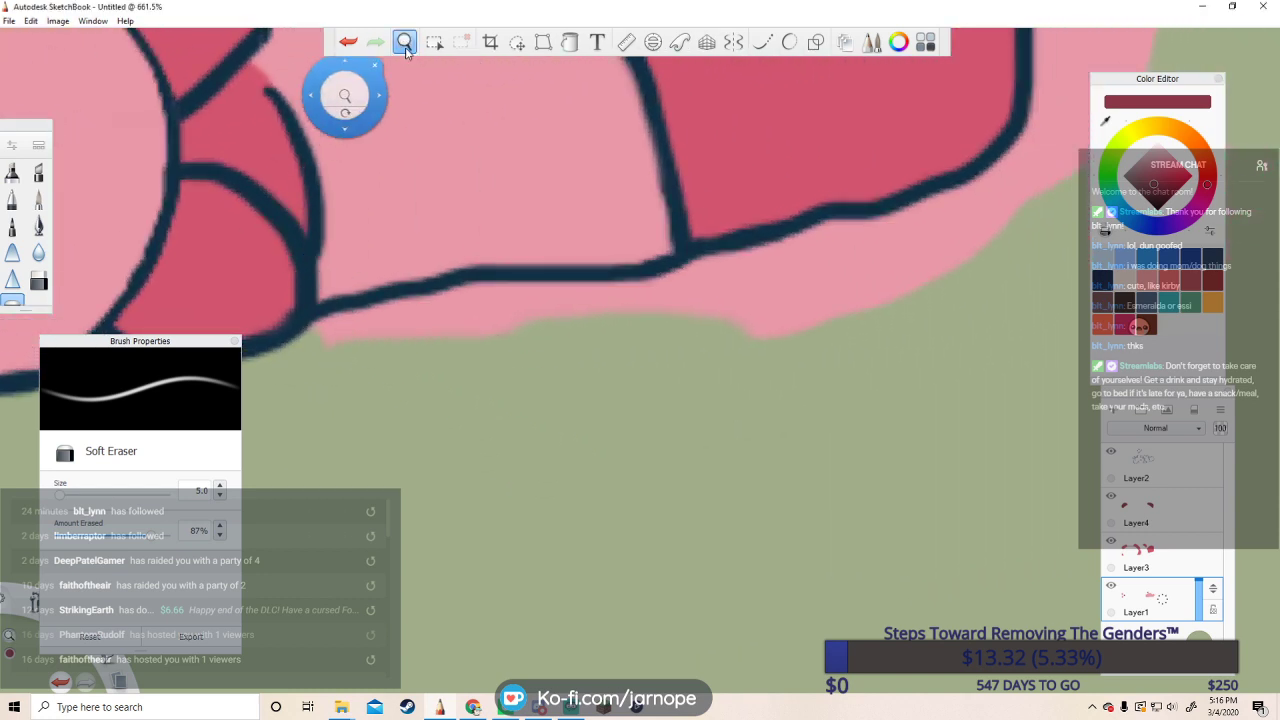
click(435, 43)
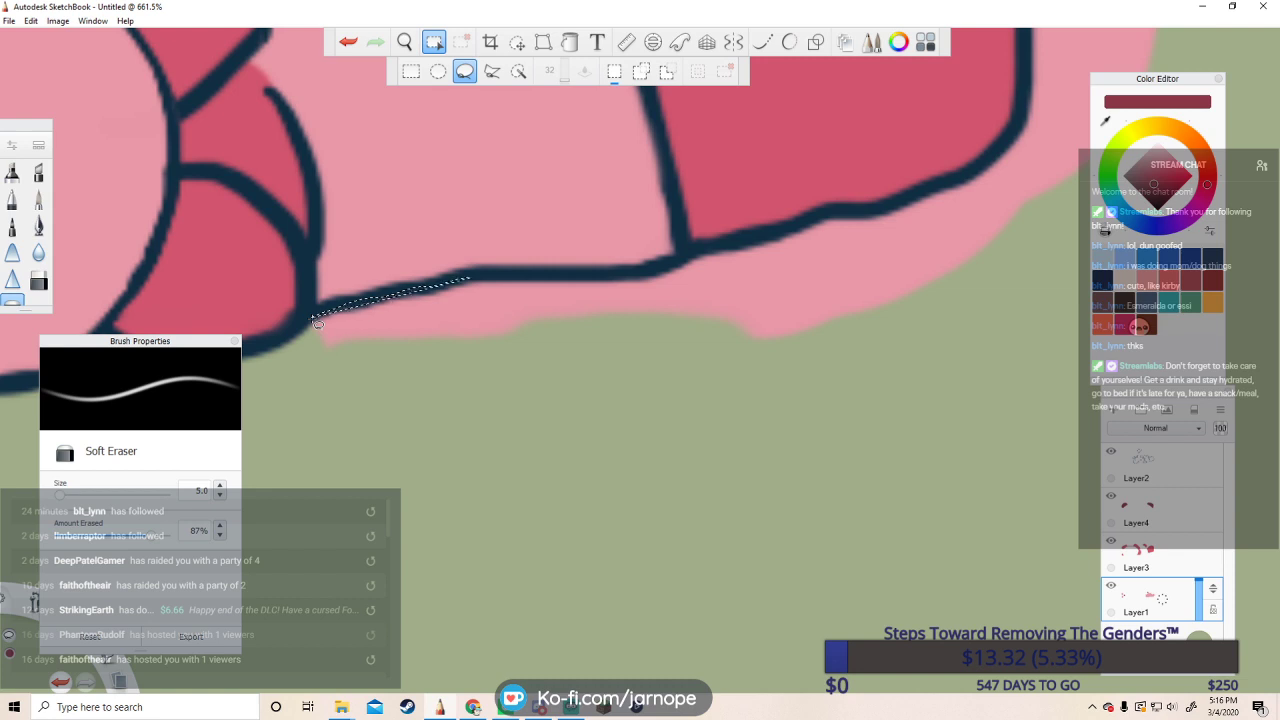
- Lasso the rear body above its bottom outline and Hard-erase the pink poking out below it
mouse_move(520, 277)
mouse_down()
mouse_move(640, 276)
mouse_move(962, 173)
mouse_up()
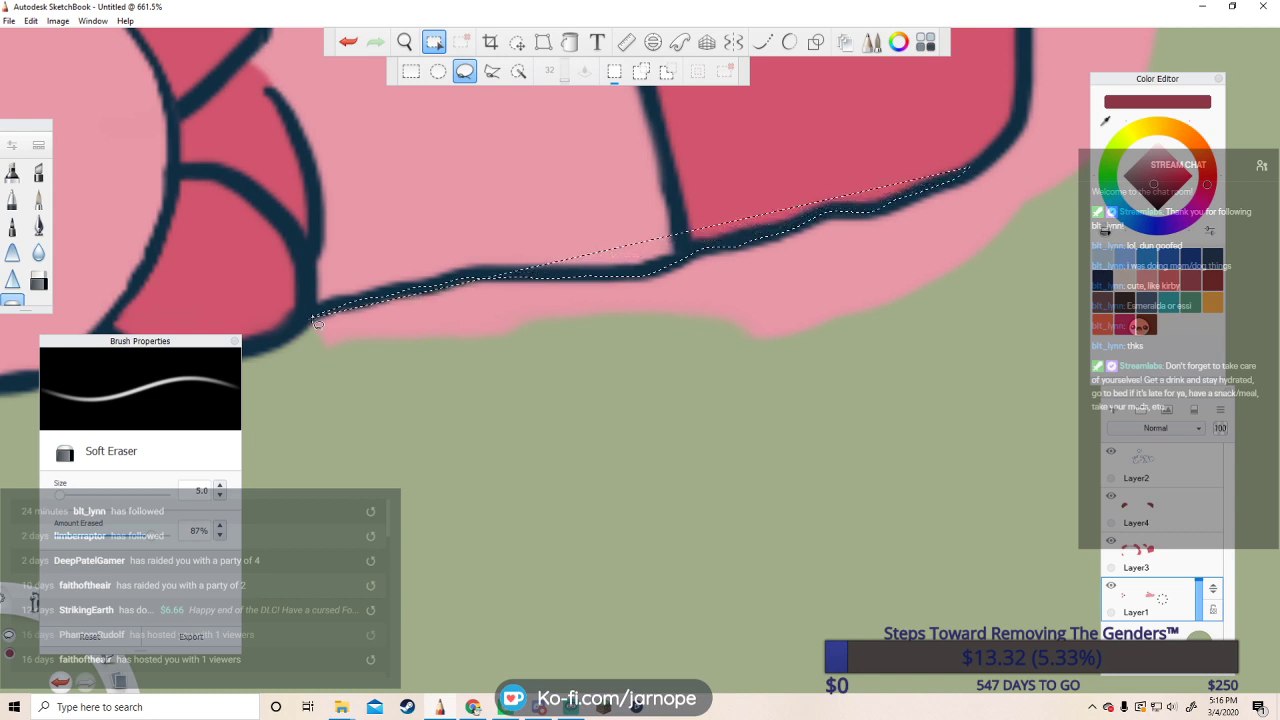
drag(868, 121, 432, 210)
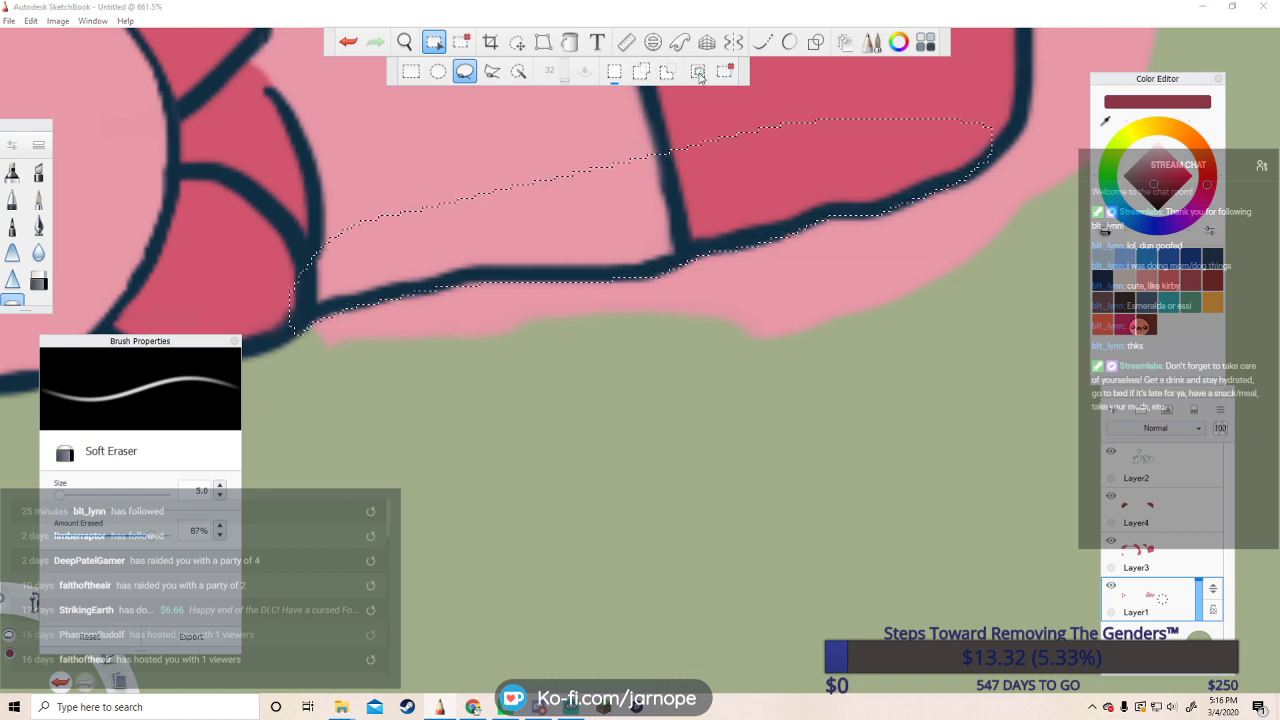
click(38, 281)
drag(334, 371, 399, 365)
mouse_move(430, 320)
mouse_down()
mouse_move(500, 325)
mouse_move(720, 290)
mouse_move(815, 315)
mouse_move(955, 265)
mouse_up()
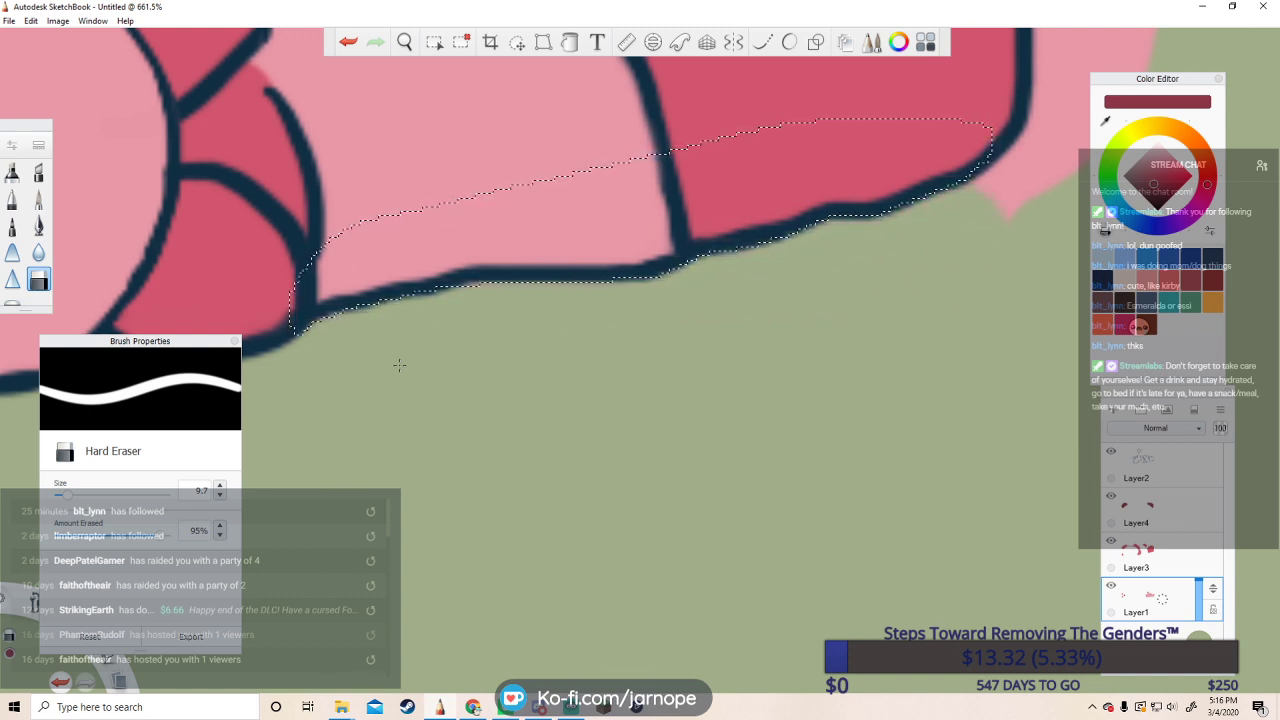
- Zoom out slightly on the bear and switch to the Soft Eraser
click(404, 41)
drag(640, 361, 444, 178)
scroll(444, 178, up, 3)
click(12, 300)
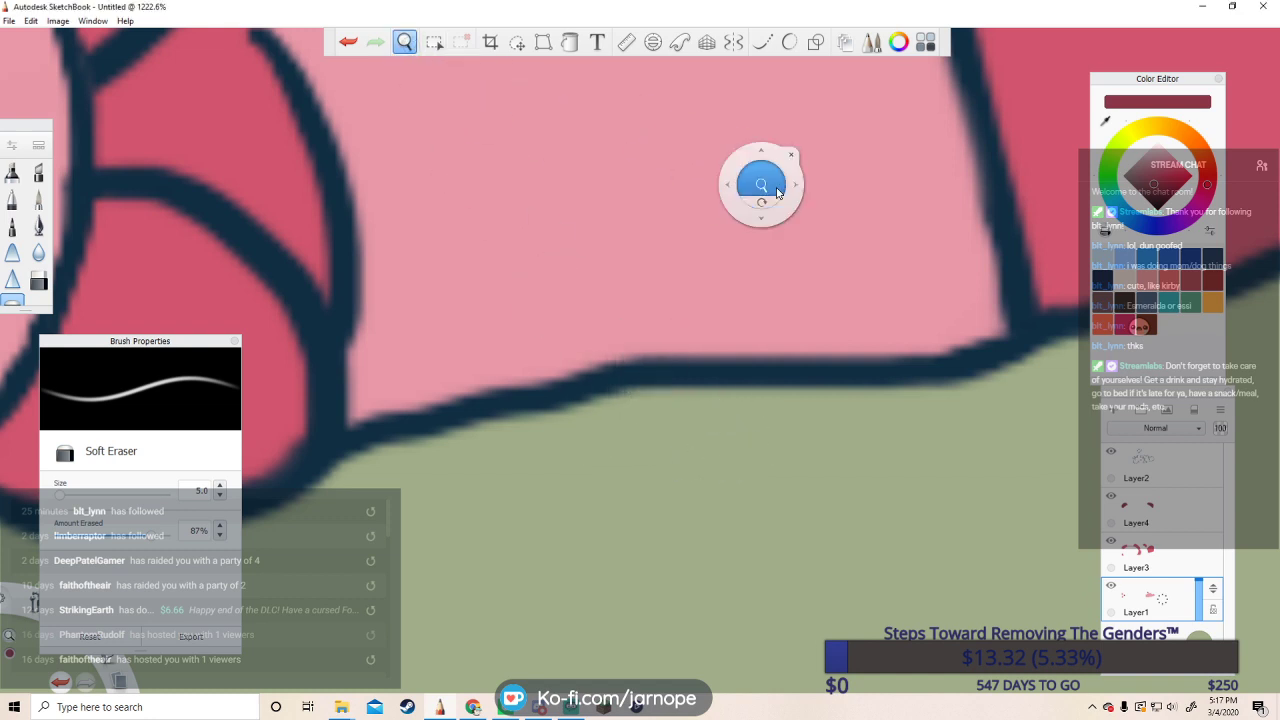
scroll(765, 185, down, 4)
- Hard-erase the pink spilling past the tail outline, undoing one overshooting stroke
scroll(770, 187, down, 4)
scroll(564, 461, up, 3)
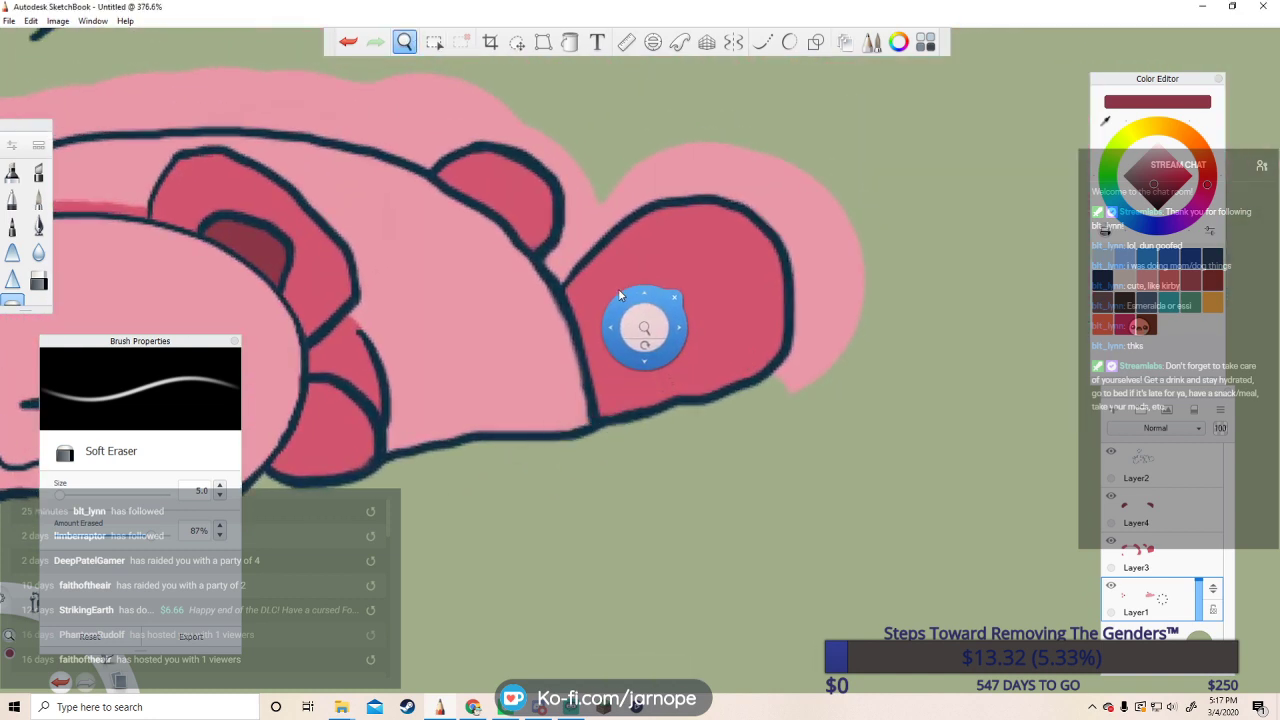
click(38, 281)
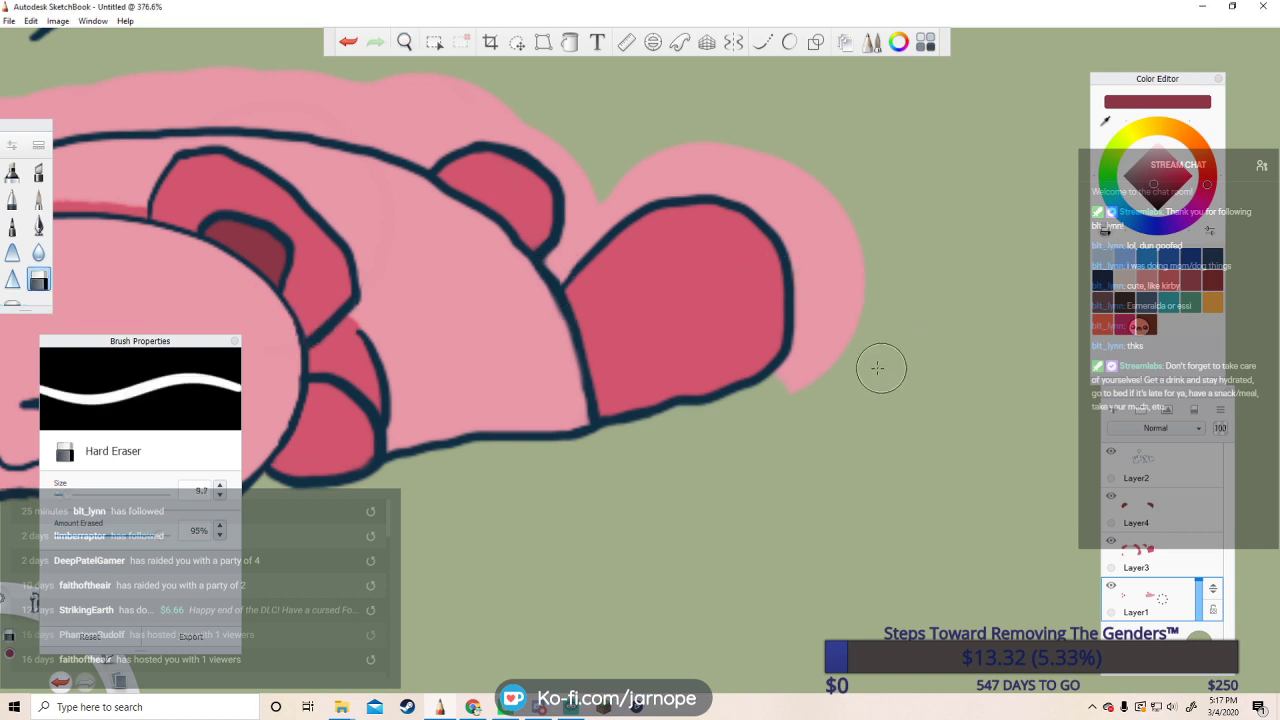
mouse_move(824, 374)
mouse_down()
mouse_move(850, 320)
mouse_move(824, 374)
mouse_up()
mouse_move(795, 292)
mouse_down()
mouse_move(855, 212)
mouse_move(710, 168)
mouse_move(585, 190)
mouse_move(557, 148)
mouse_move(413, 112)
mouse_move(478, 98)
mouse_move(518, 112)
mouse_up()
key(ctrl+z)
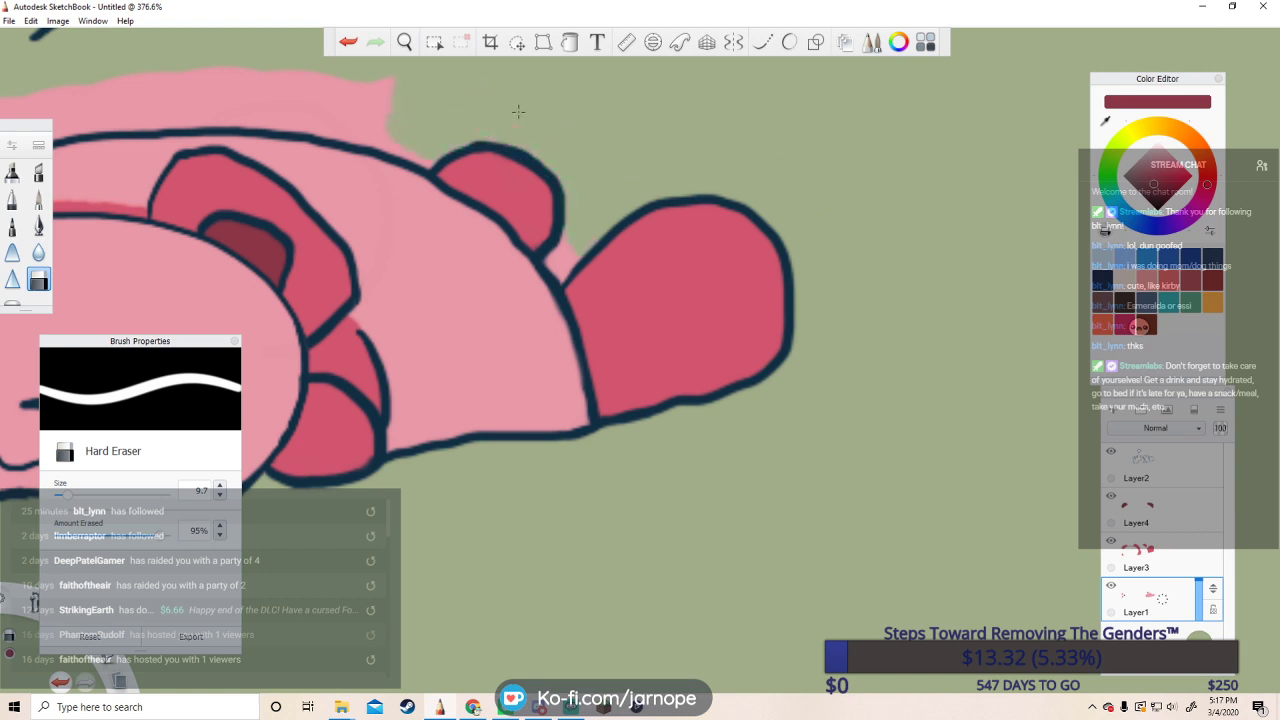
- Zoom in to erase the pink in the notch by the hind leg, then zoom out with the Soft Eraser
click(404, 41)
drag(537, 224, 692, 146)
click(708, 116)
drag(598, 305, 604, 244)
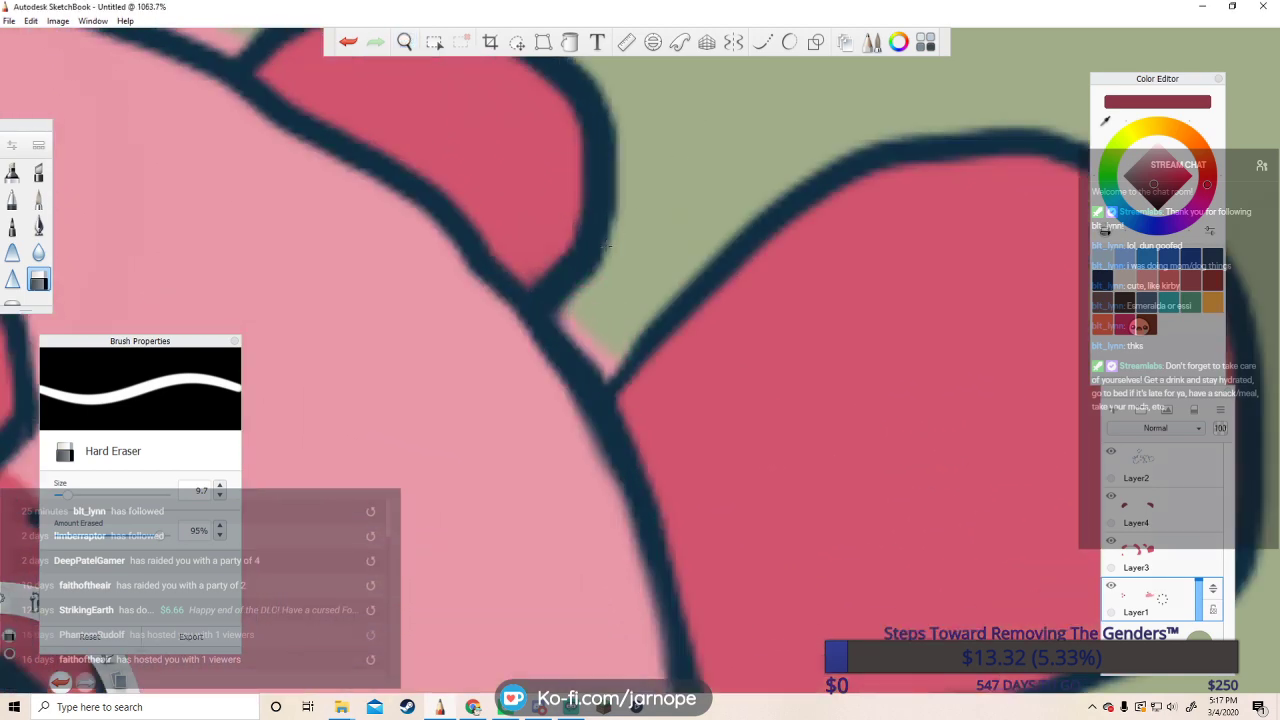
click(13, 302)
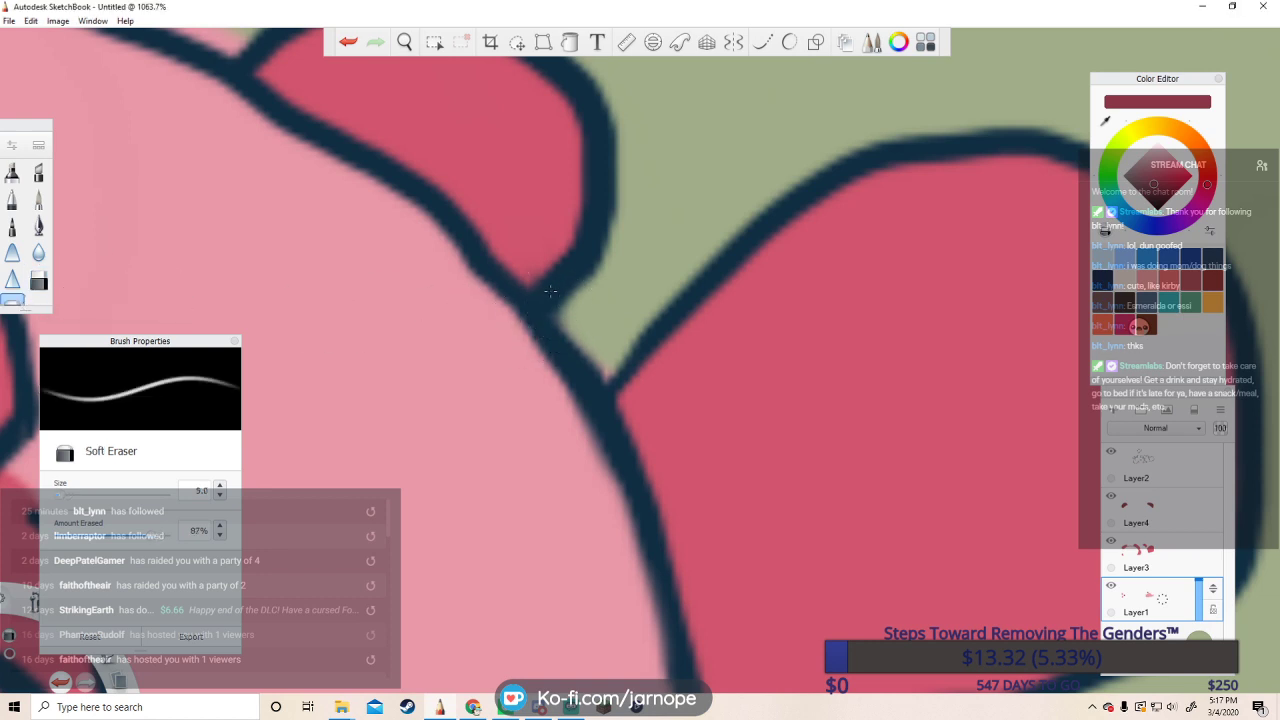
click(404, 42)
mouse_move(451, 91)
mouse_down()
mouse_move(463, 91)
mouse_move(465, 220)
mouse_move(571, 232)
mouse_move(664, 280)
mouse_move(800, 265)
mouse_move(640, 262)
mouse_move(474, 66)
mouse_up()
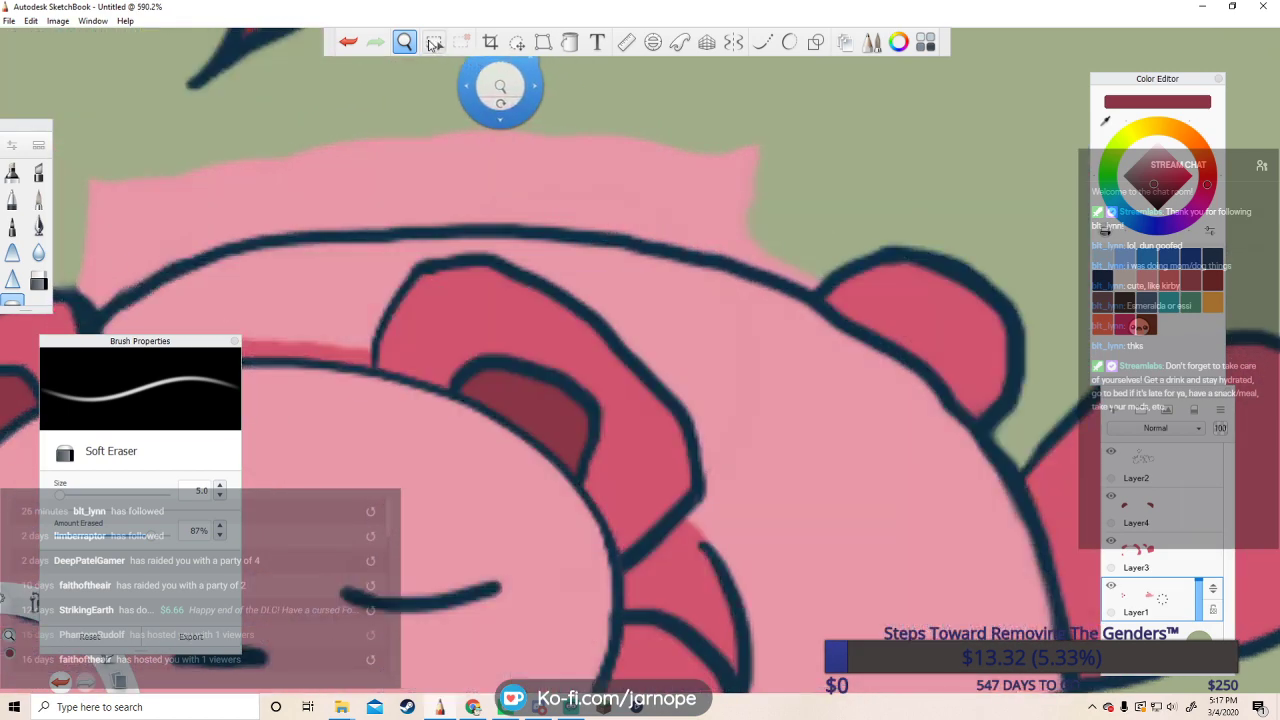
- Lasso along the back's top outline and Hard-erase the pink above it near the ear and left end
click(434, 42)
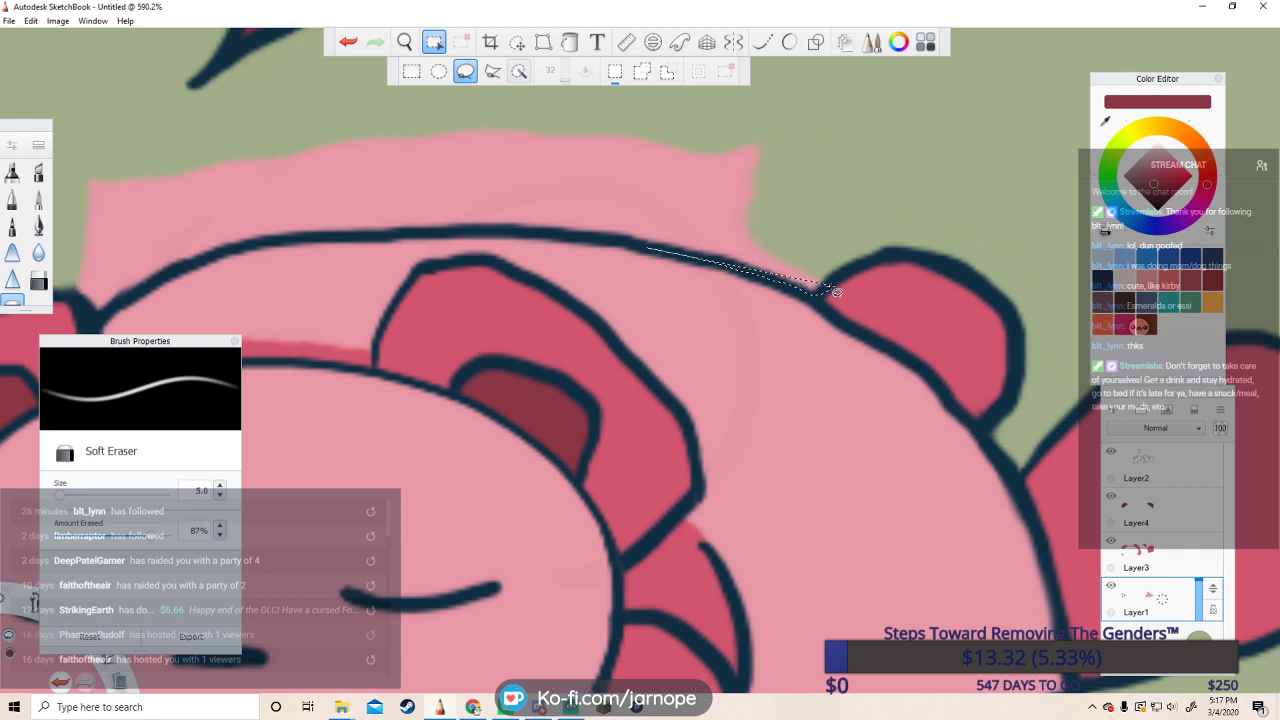
drag(508, 236, 412, 235)
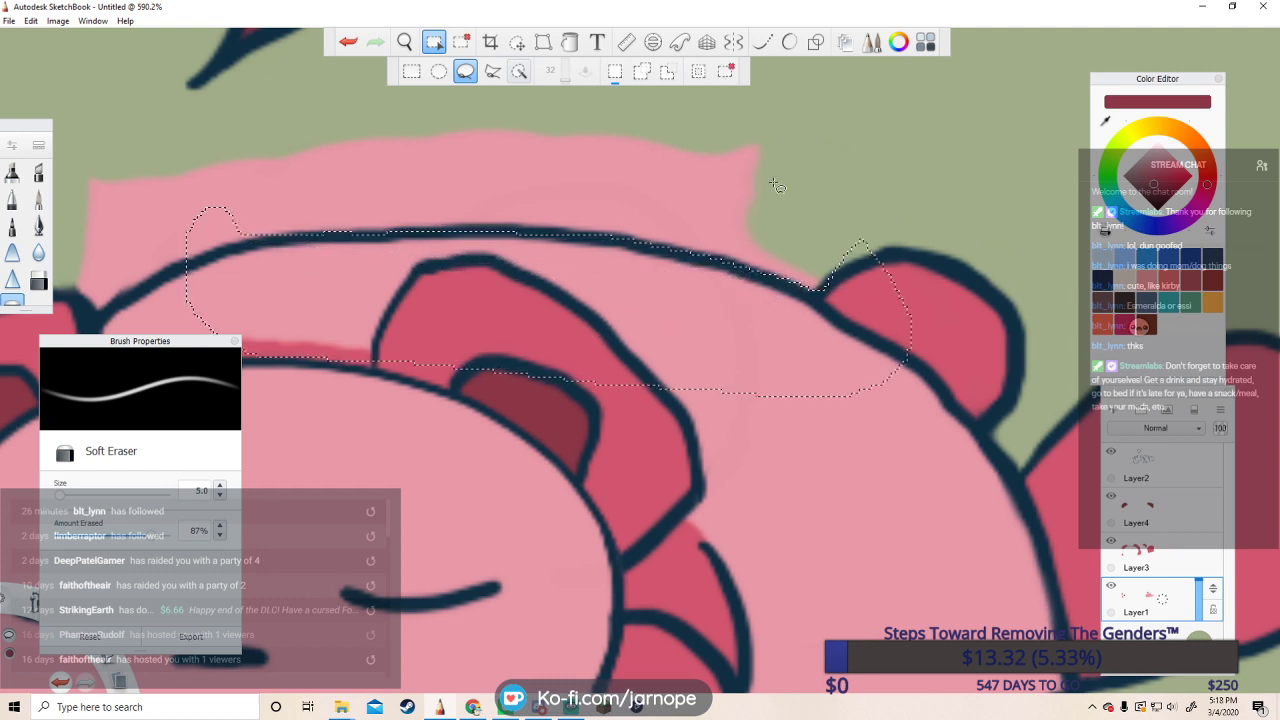
click(699, 73)
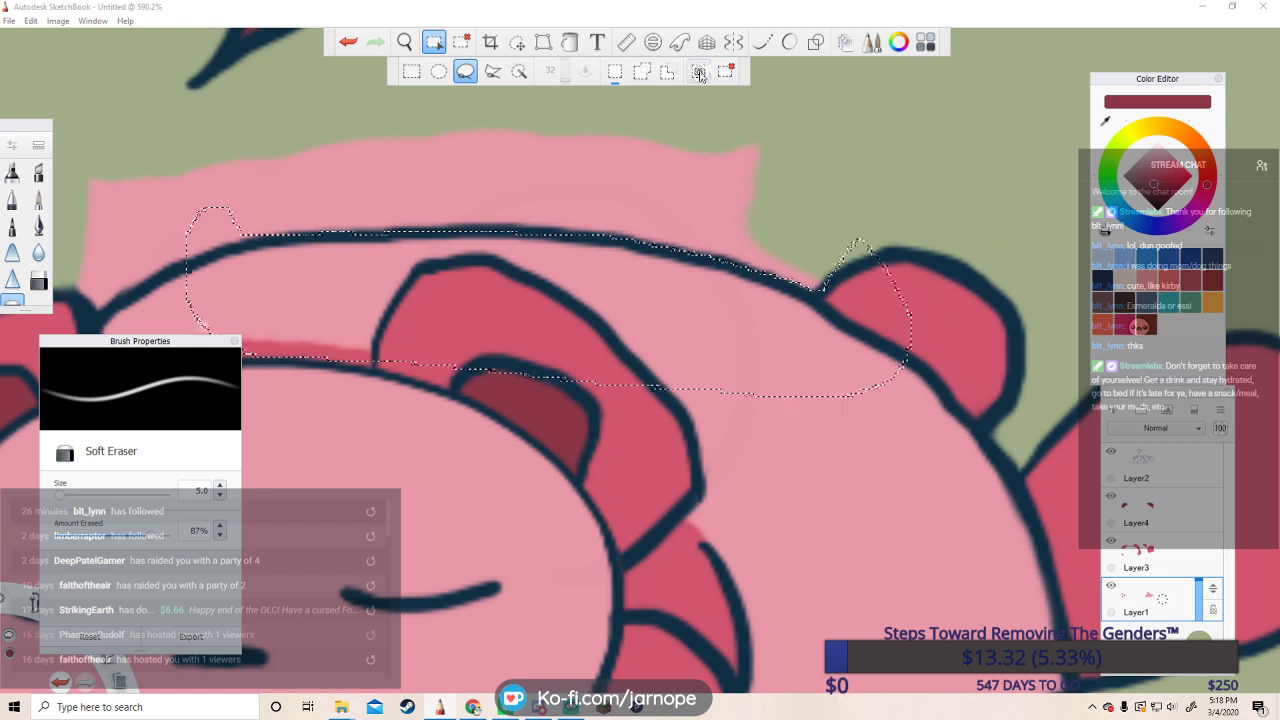
click(39, 281)
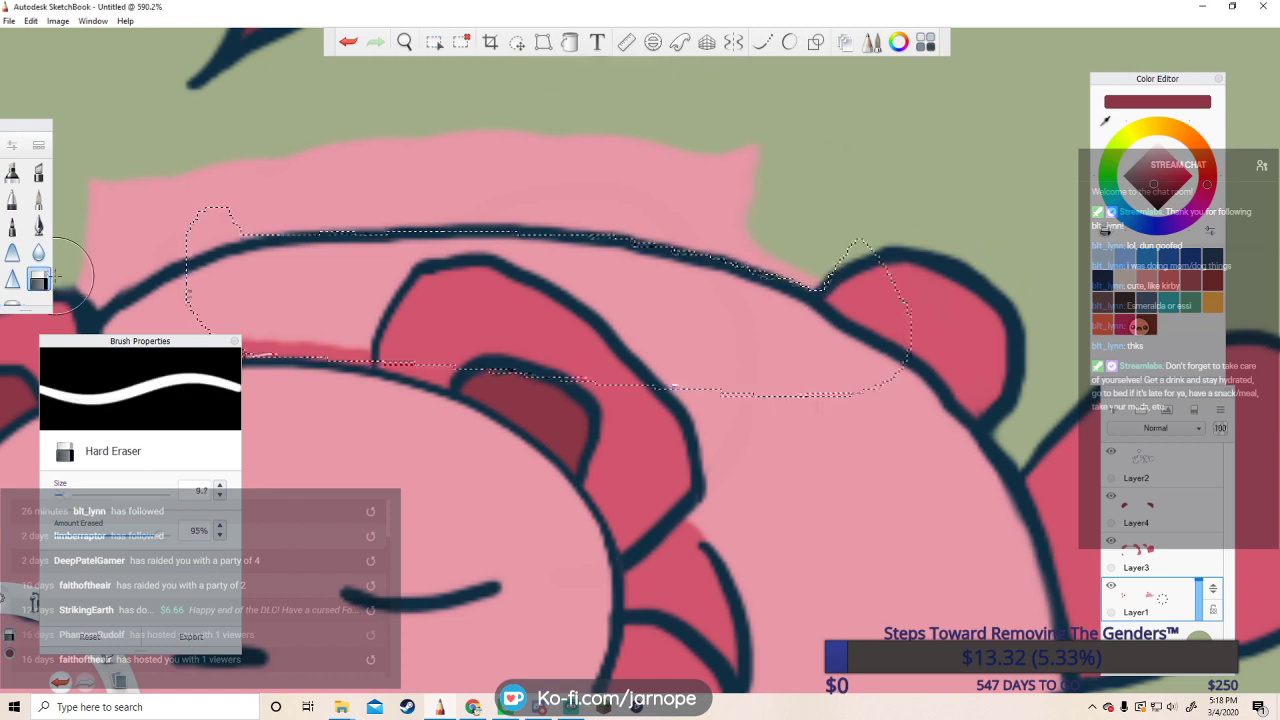
mouse_move(614, 213)
mouse_down()
mouse_move(717, 187)
mouse_move(660, 168)
mouse_move(500, 165)
mouse_up()
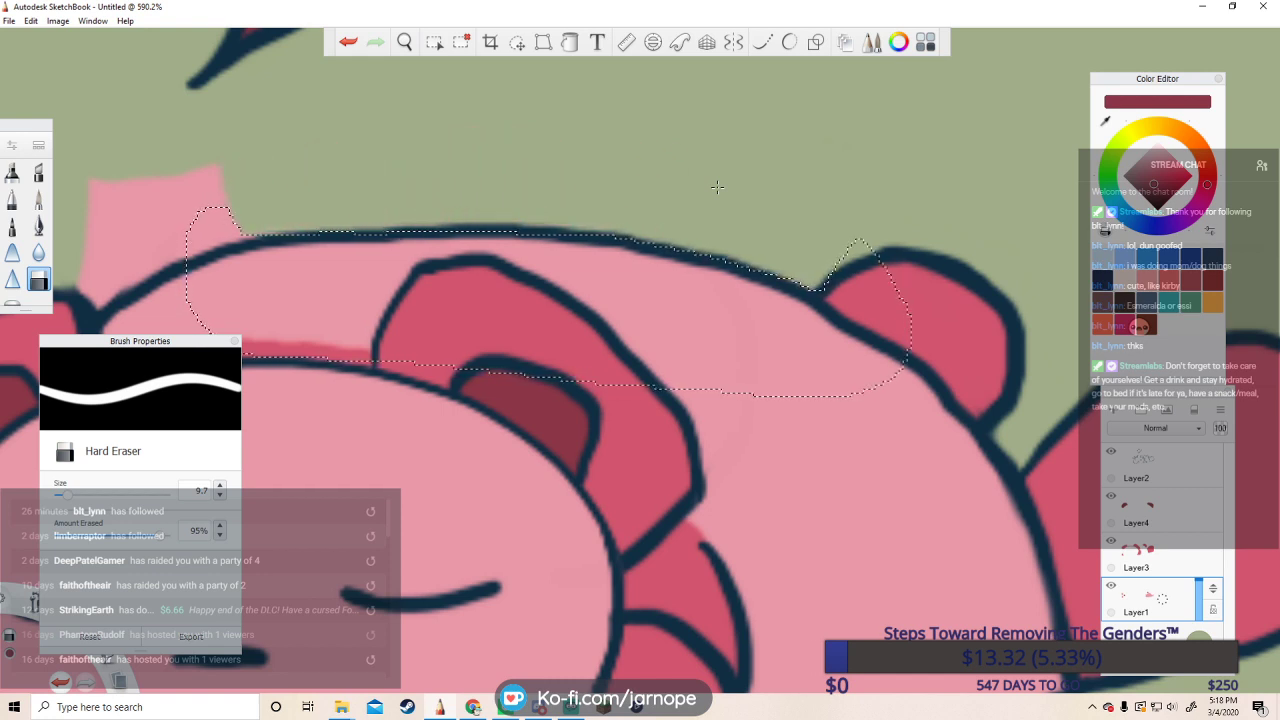
mouse_move(294, 220)
mouse_down()
mouse_move(232, 177)
mouse_move(110, 205)
mouse_move(100, 232)
mouse_up()
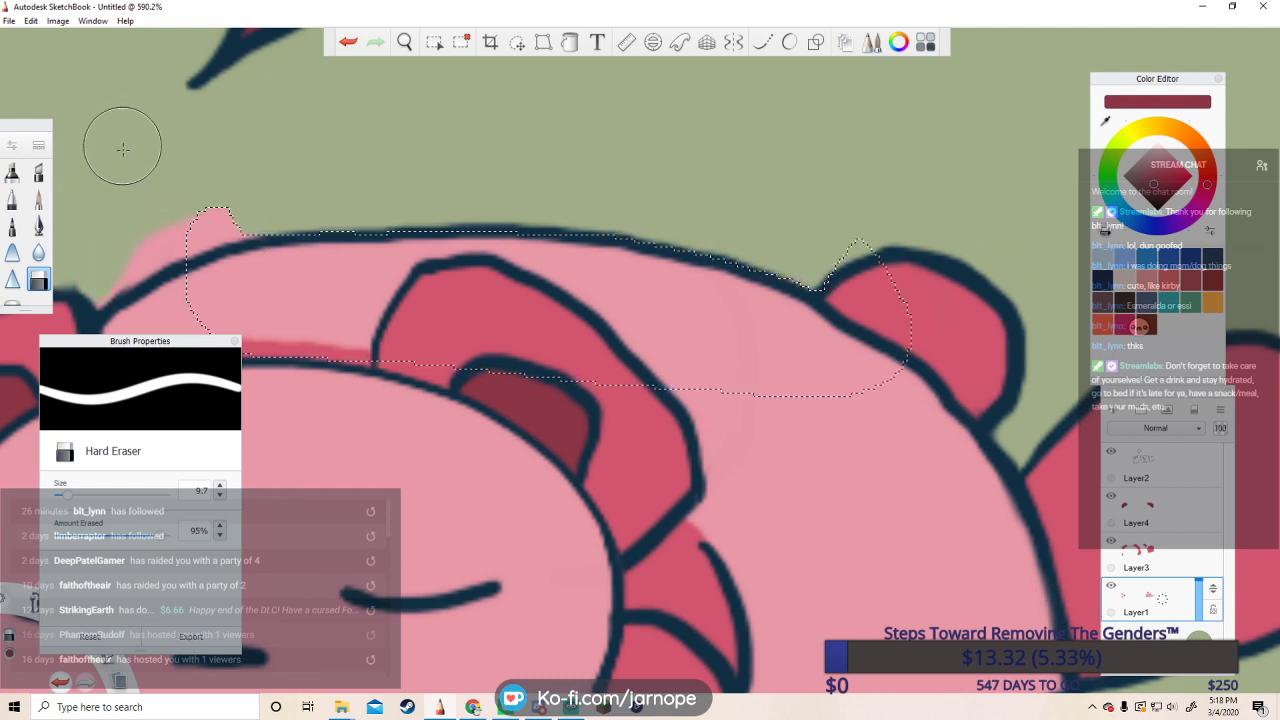
- Deselect, pick the Soft Eraser, and zoom in close on the pink bump above the back
click(466, 44)
click(404, 42)
mouse_move(795, 284)
mouse_down()
mouse_move(771, 307)
mouse_move(846, 294)
mouse_move(600, 351)
mouse_up()
click(12, 298)
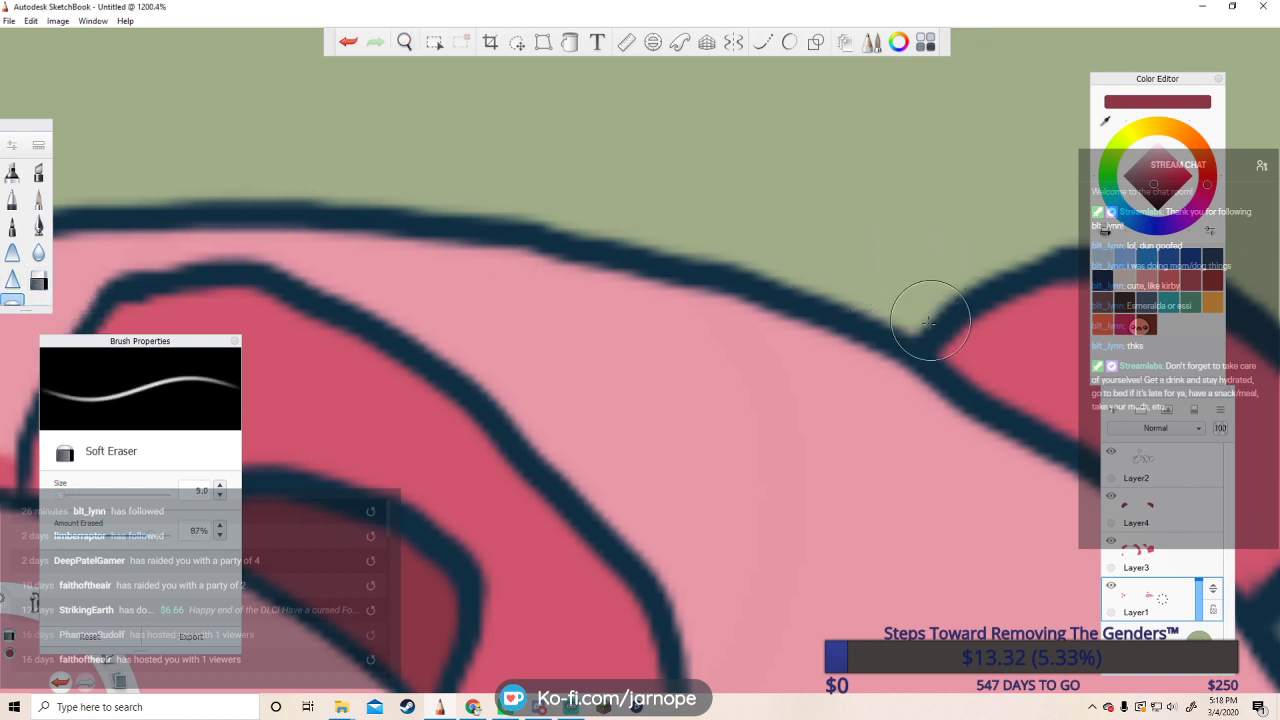
click(406, 44)
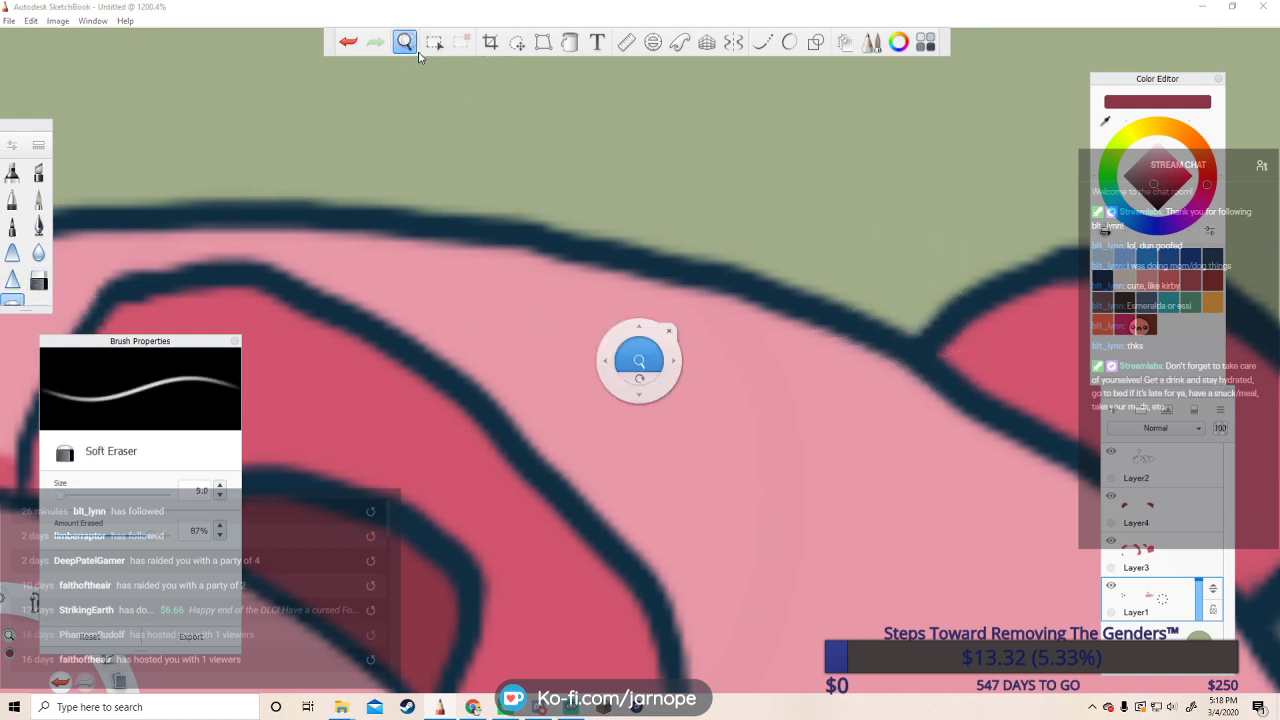
drag(586, 209, 757, 171)
drag(483, 229, 586, 214)
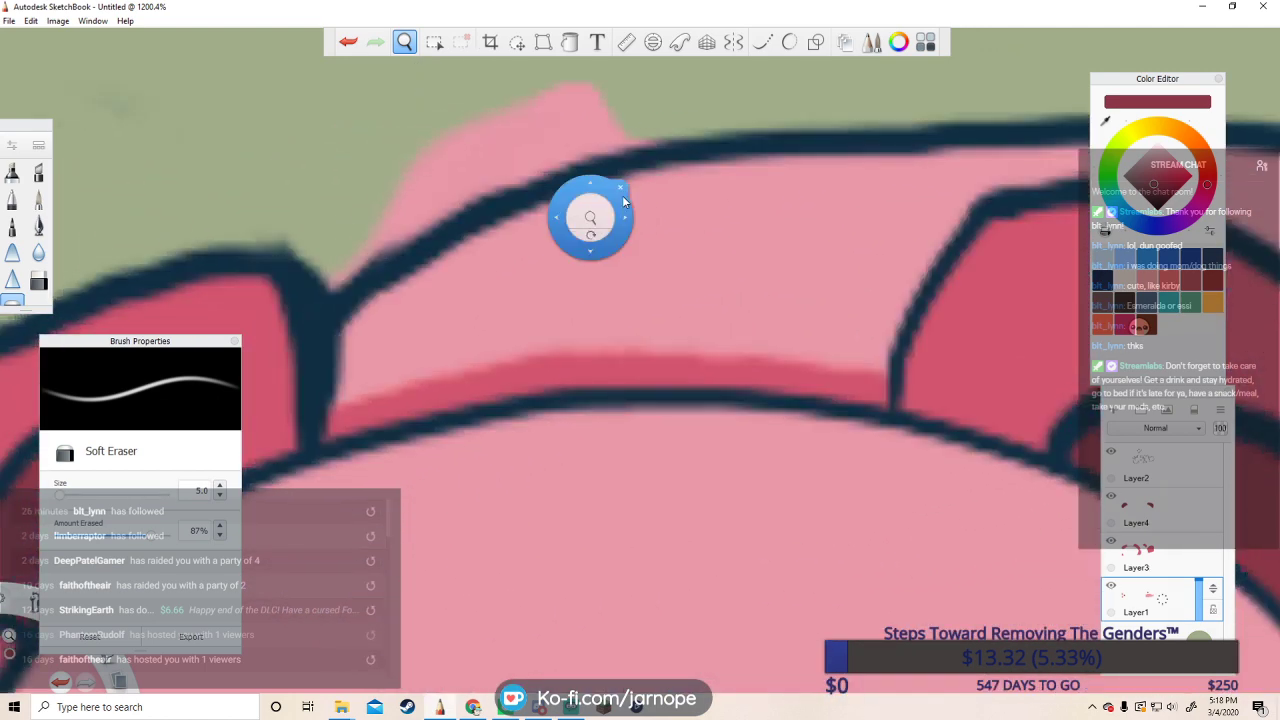
click(619, 188)
click(405, 41)
drag(637, 357, 551, 214)
click(591, 183)
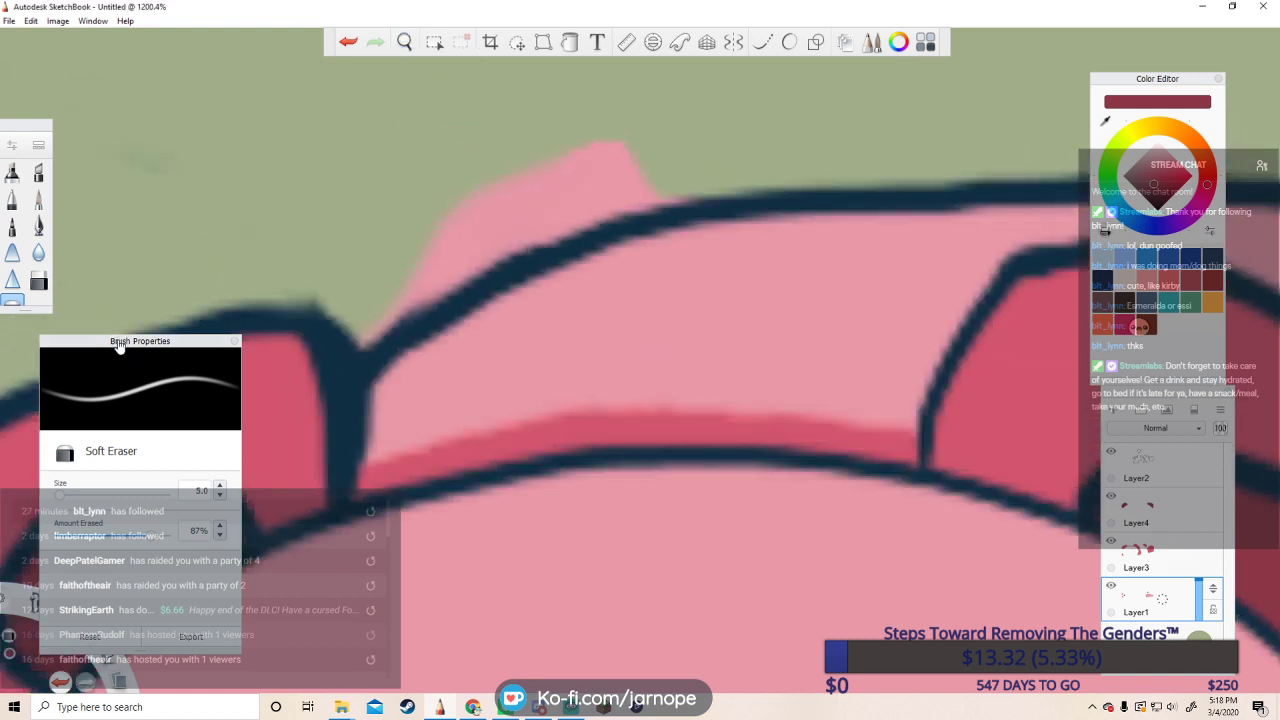
- Soft-erase the top and left parts of the pink bump, then zoom out to the whole bear
mouse_move(638, 133)
mouse_down()
mouse_move(496, 177)
mouse_move(546, 182)
mouse_move(640, 128)
mouse_up()
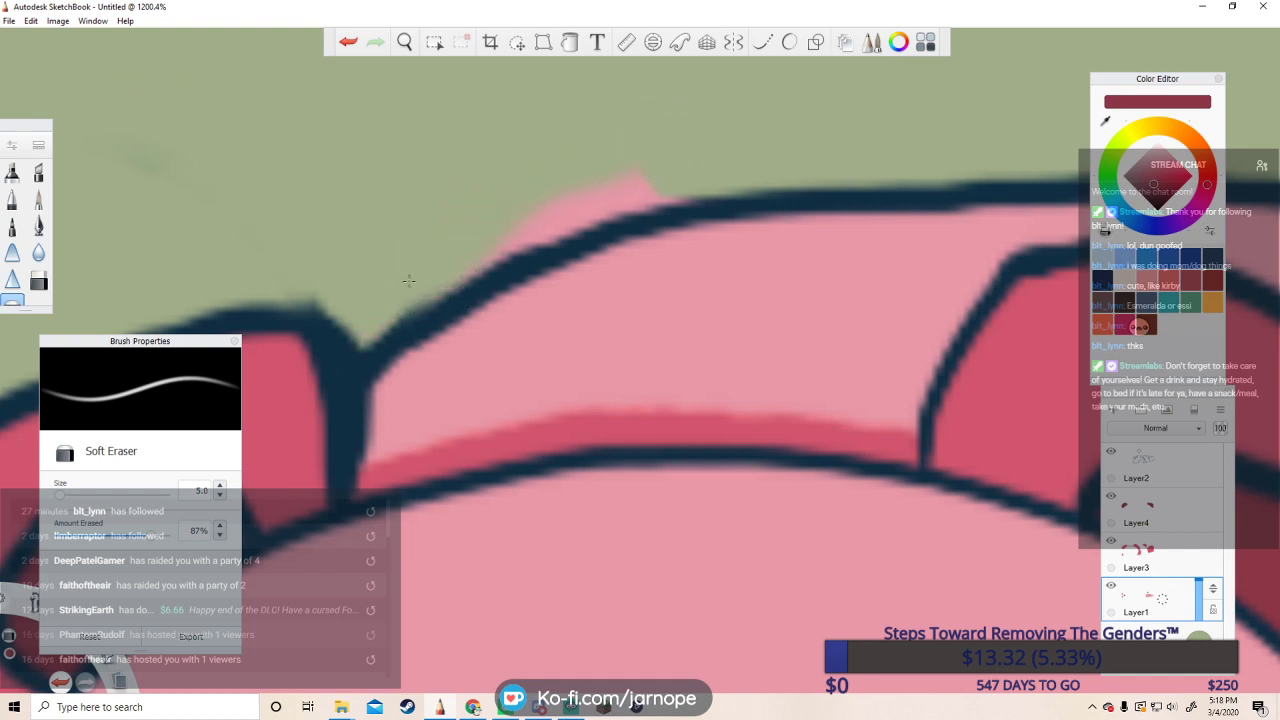
drag(548, 226, 580, 205)
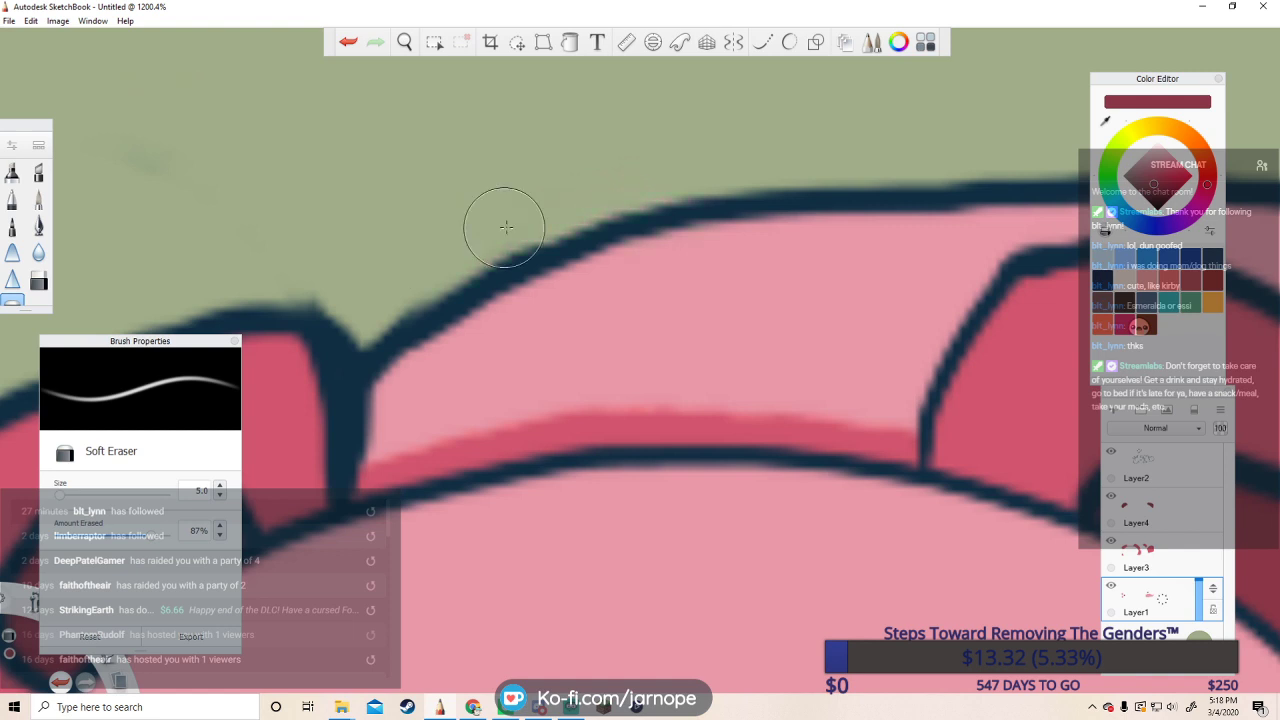
click(404, 41)
drag(497, 109, 1080, 522)
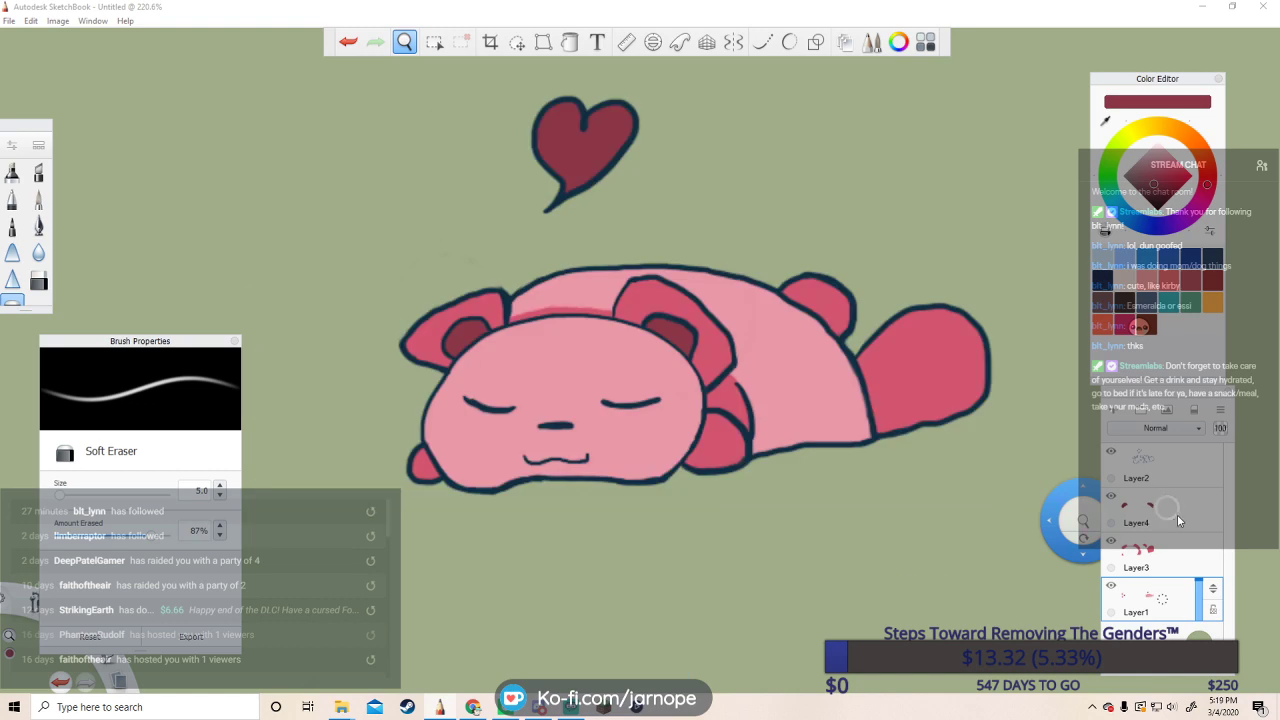
- Hide the green background layer and zoom far out to see the entire canvas
click(1112, 633)
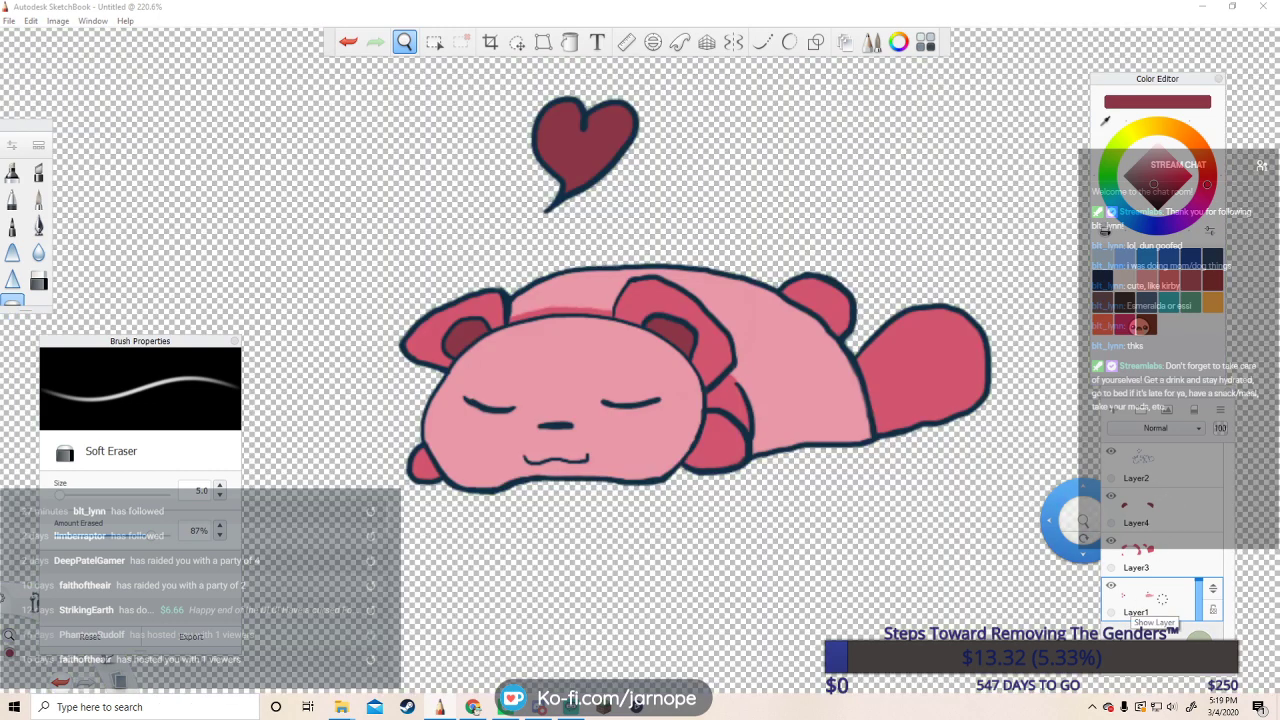
drag(1070, 520, 680, 529)
scroll(766, 391, down, 6)
scroll(680, 529, up, 2)
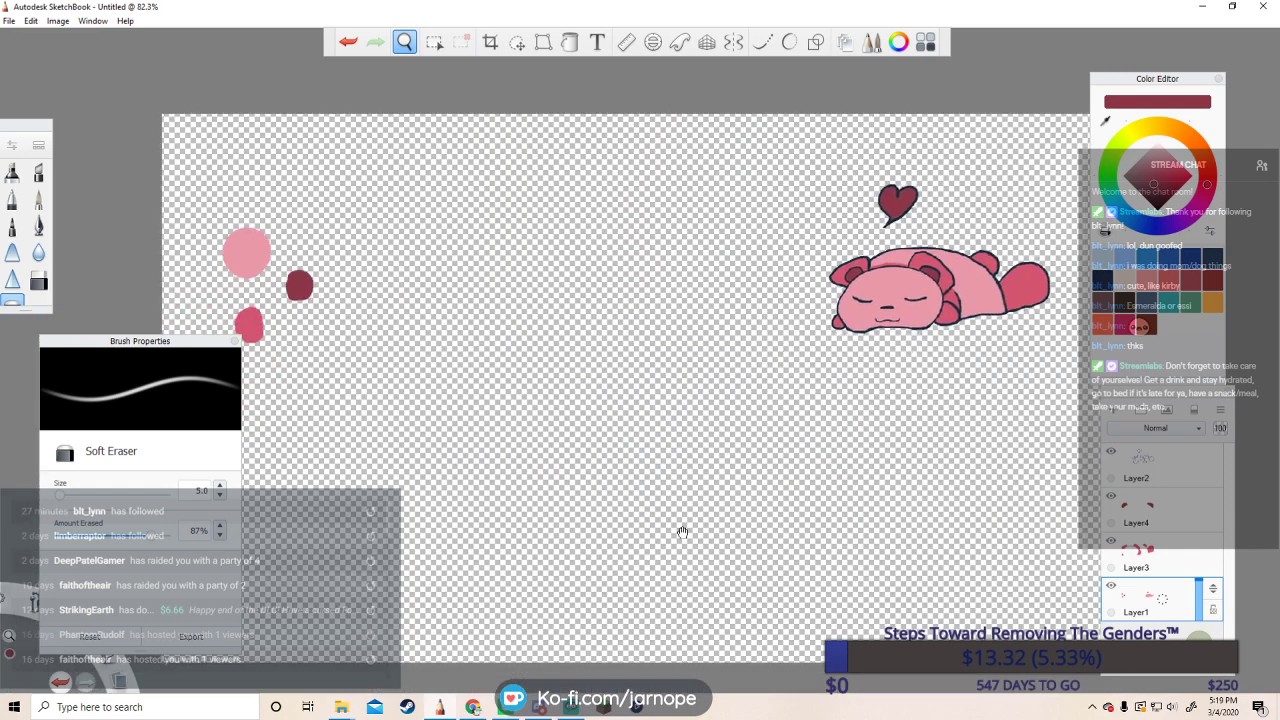
- Crop the canvas around the bear and heart and view the result at 100%
click(491, 43)
mouse_move(803, 150)
mouse_down()
mouse_move(1006, 330)
mouse_move(1072, 355)
mouse_move(798, 149)
mouse_up()
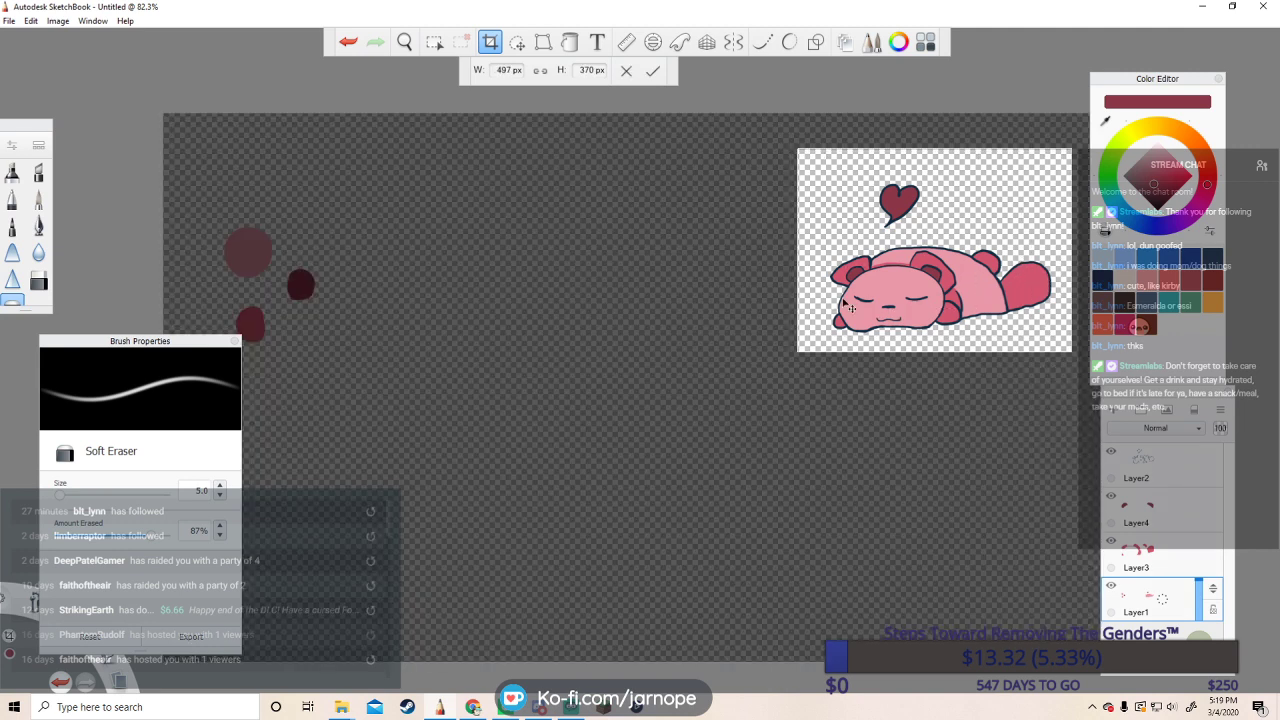
click(653, 71)
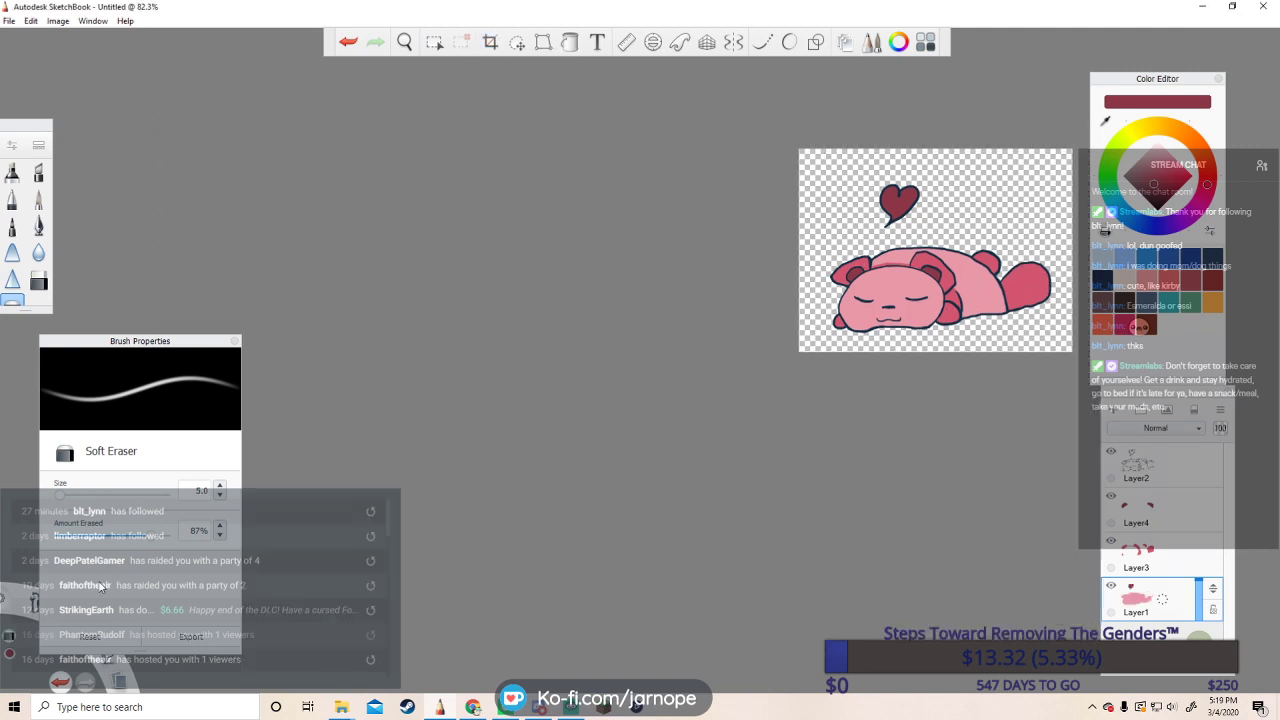
click(32, 595)
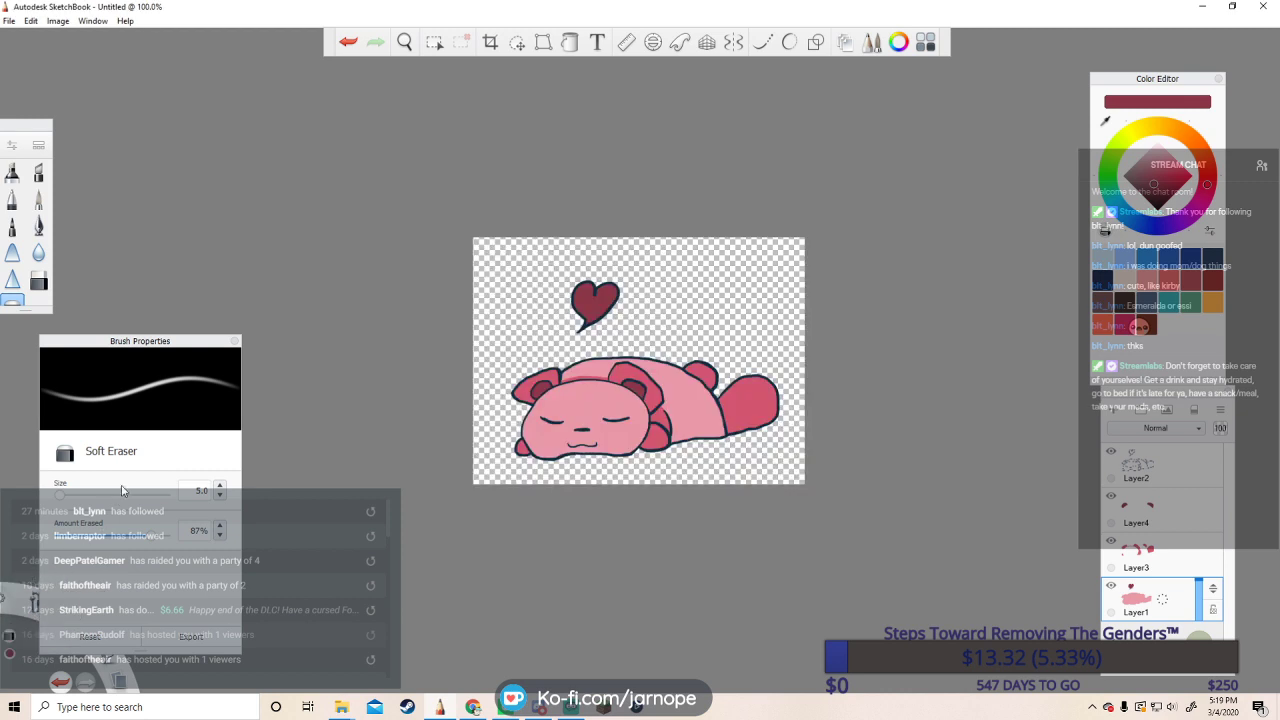
- Start Save As and navigate via This PC to the pics folder on the Desktop
click(11, 24)
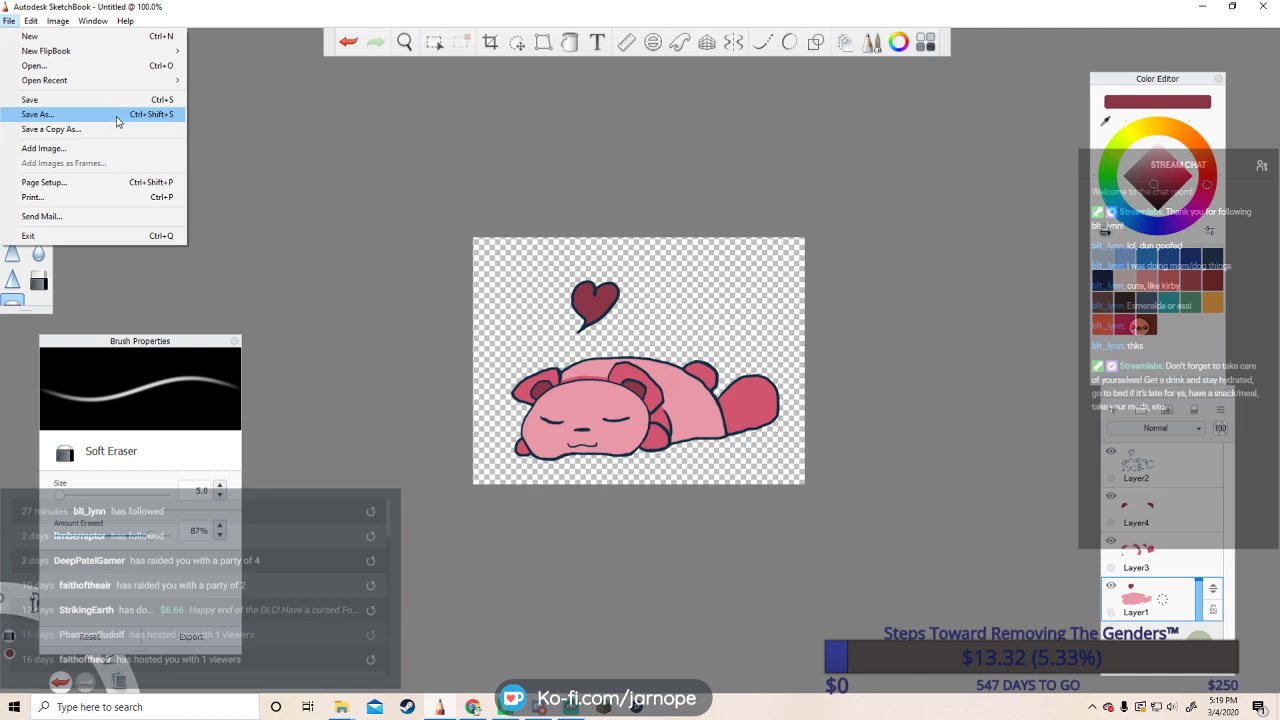
click(116, 120)
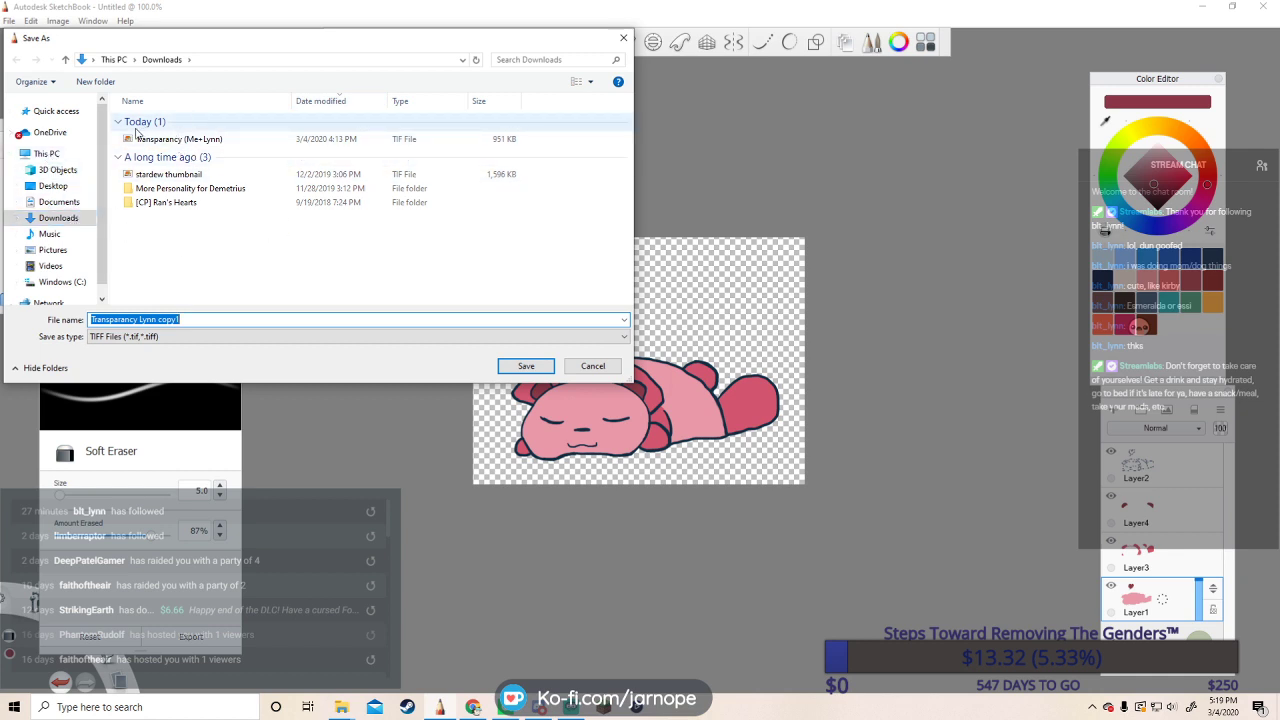
click(54, 157)
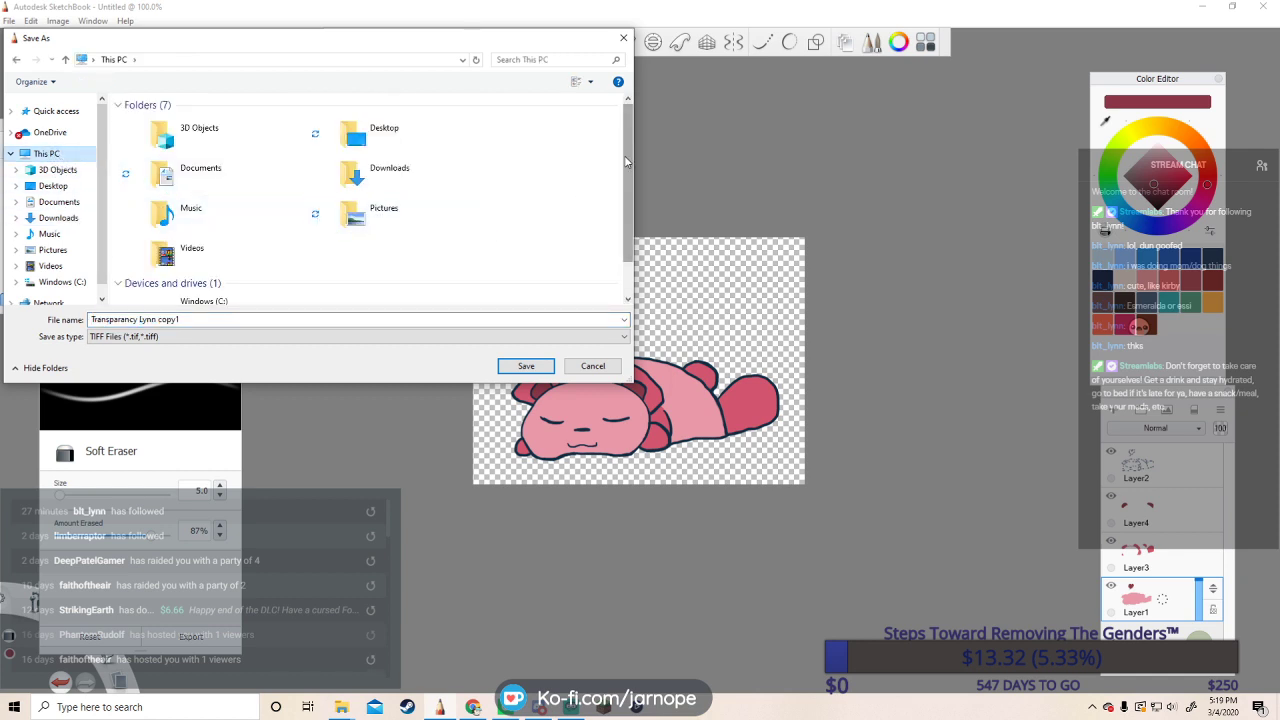
scroll(625, 221, down, 1)
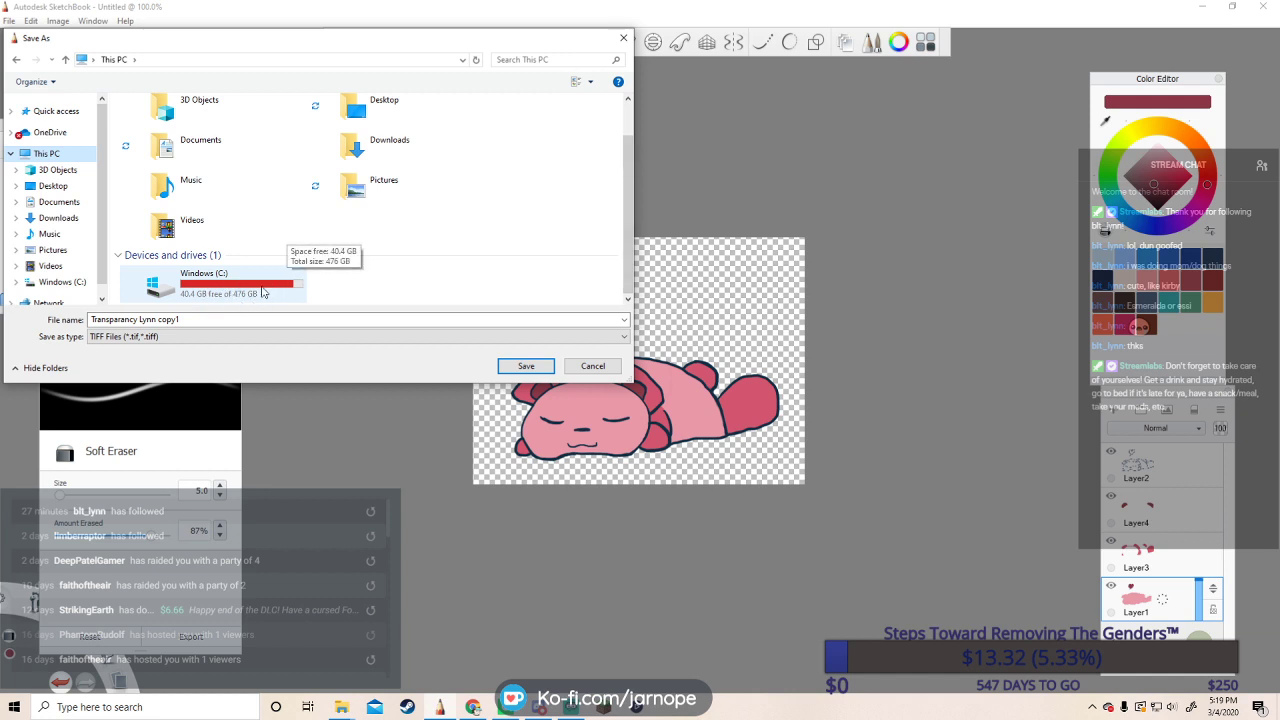
scroll(624, 172, up, 1)
double_click(365, 132)
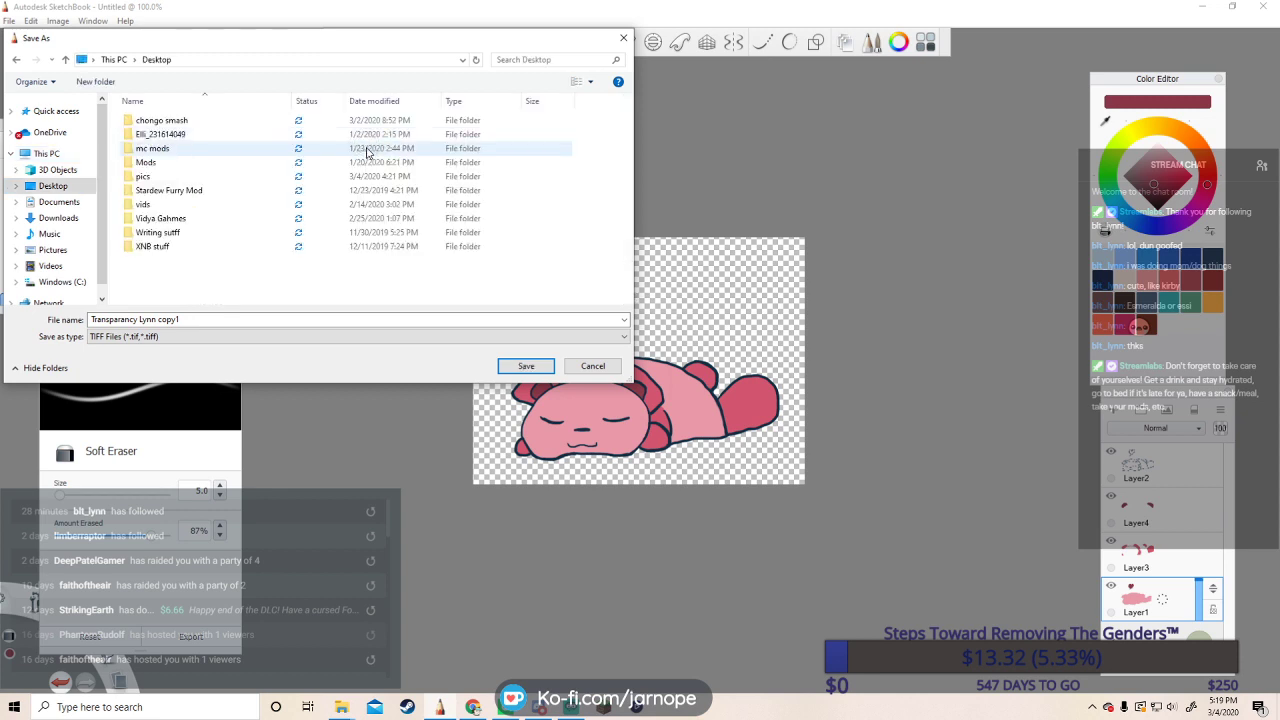
click(193, 179)
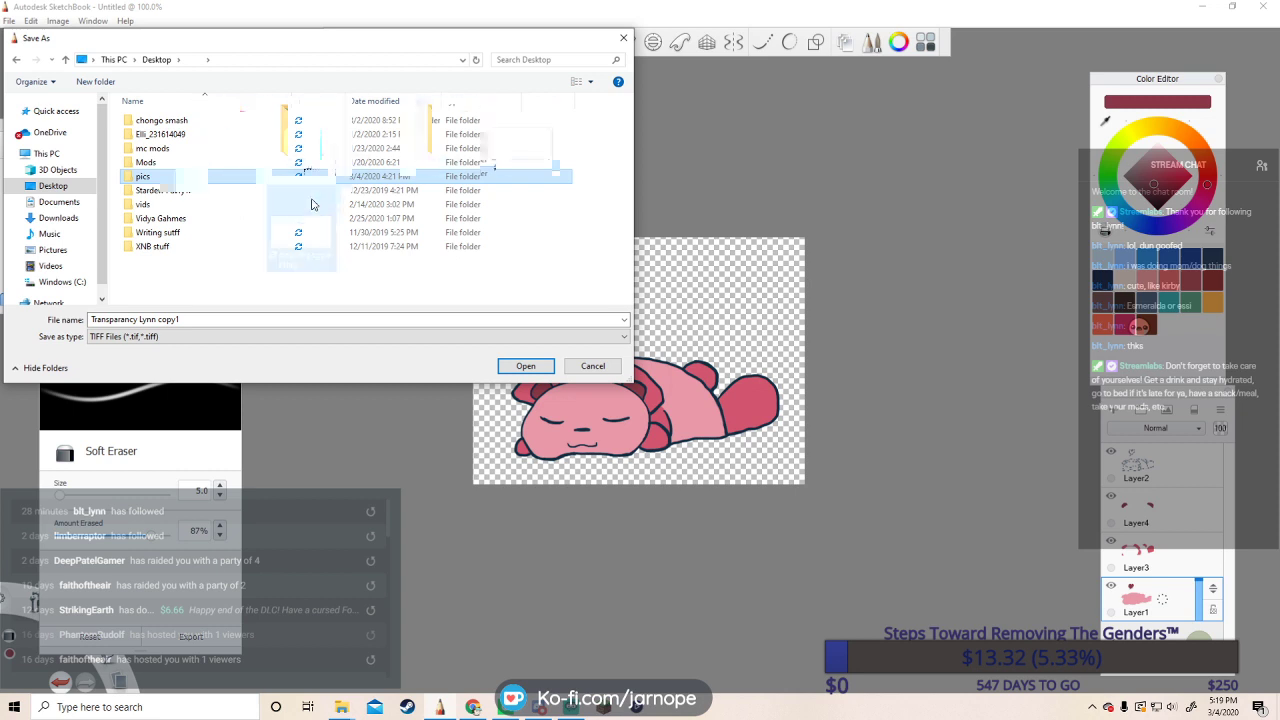
key(Return)
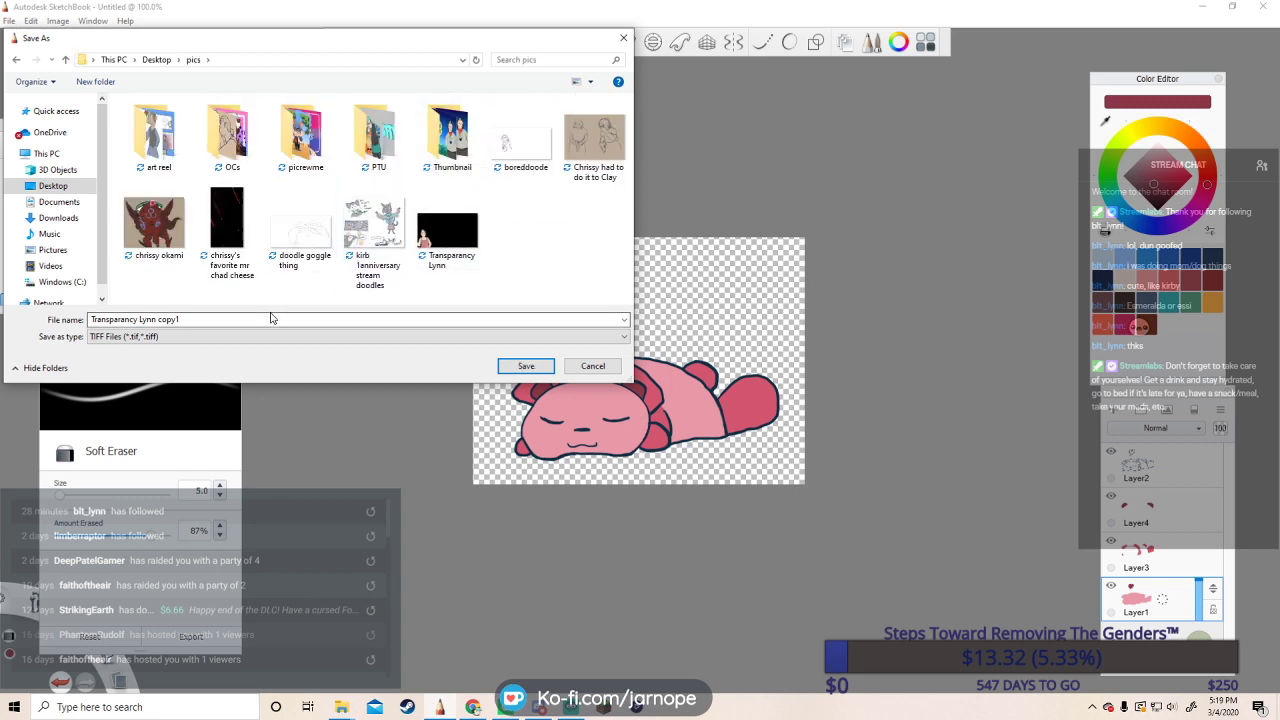
click(208, 319)
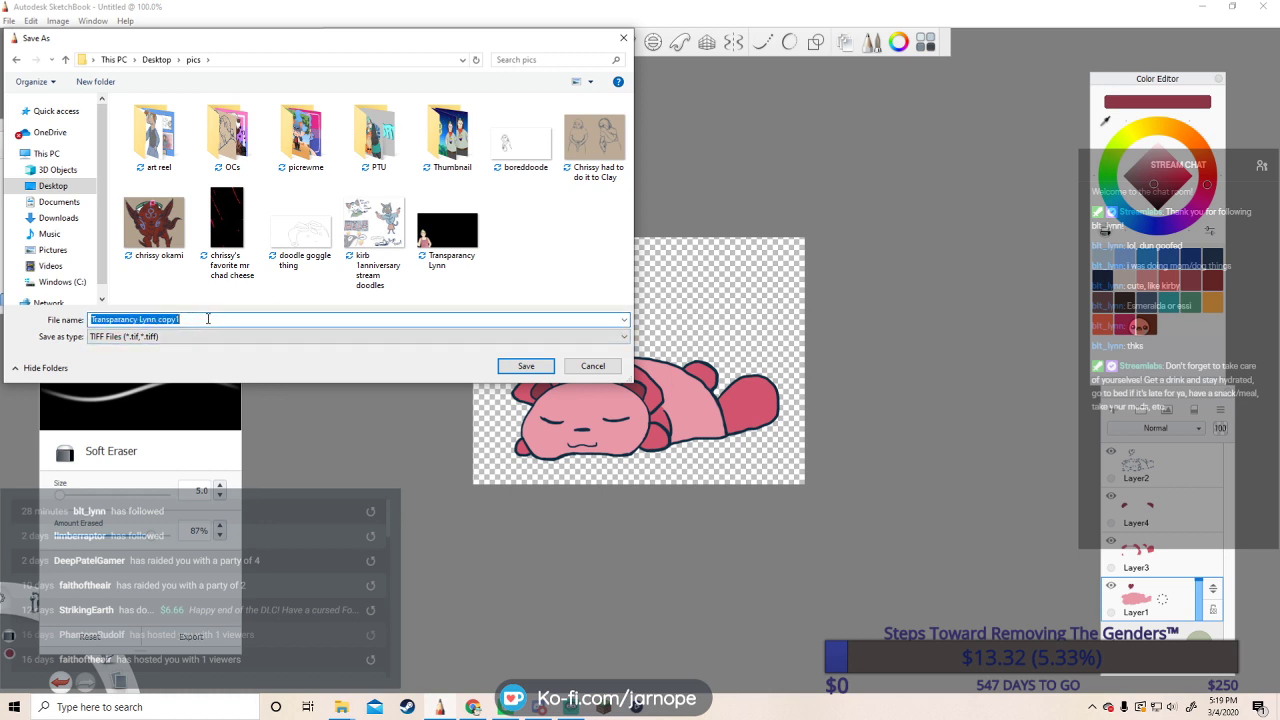
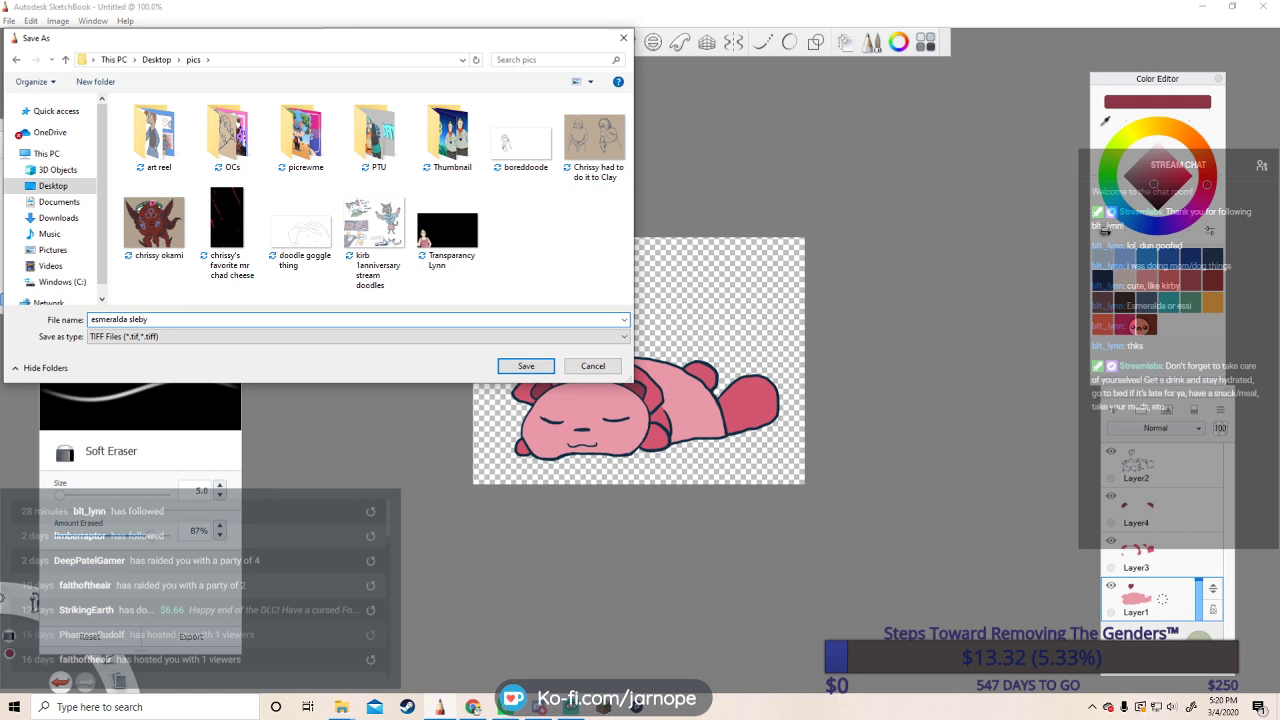
key(Return)
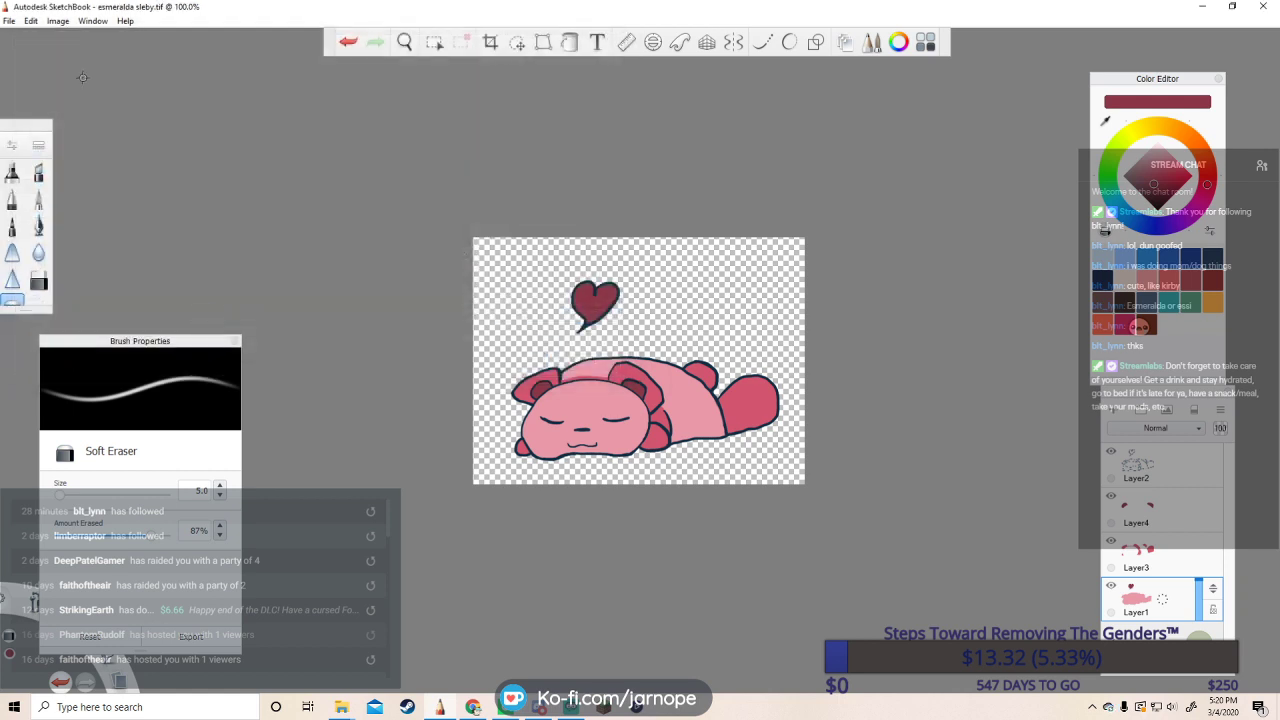
click(9, 20)
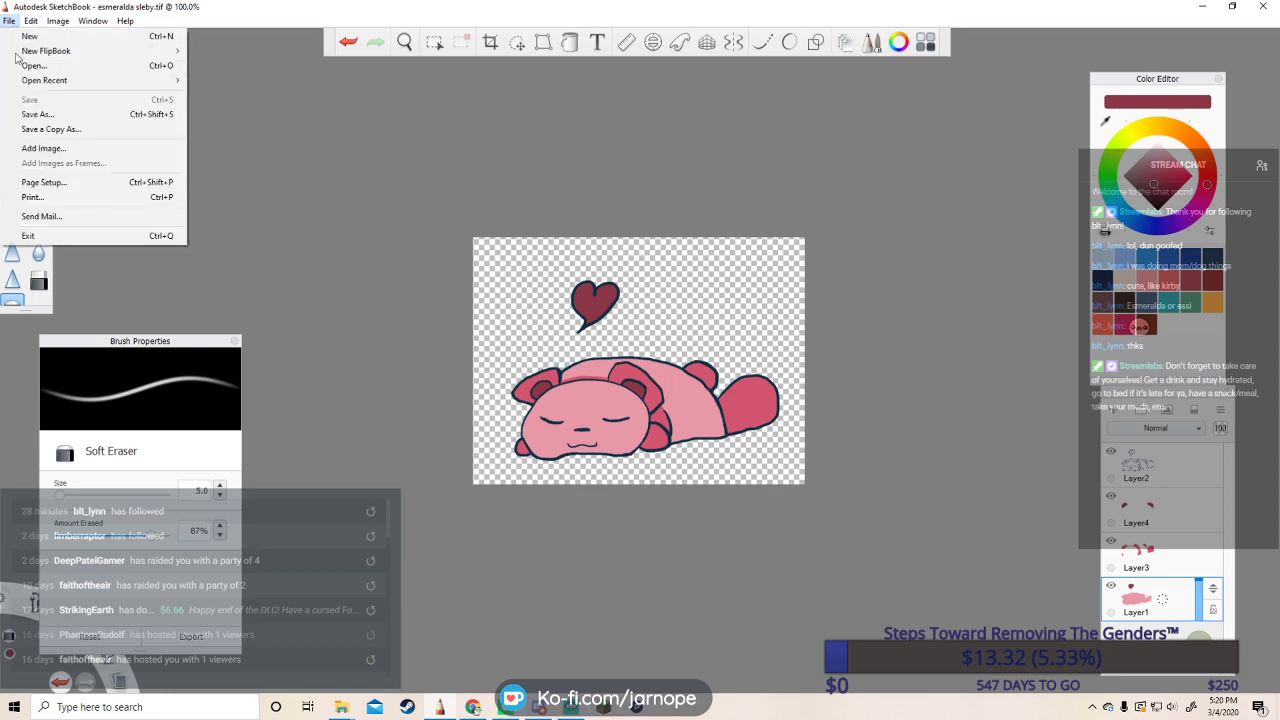
click(55, 129)
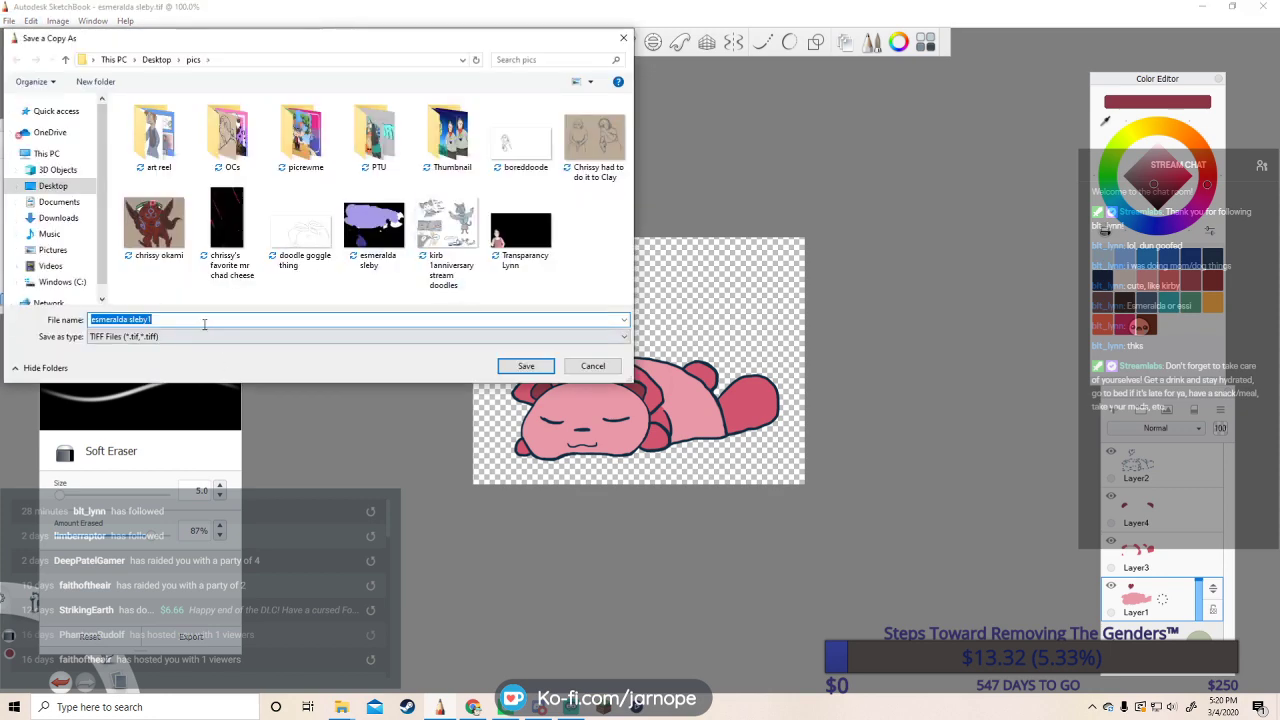
click(199, 319)
text(copy)
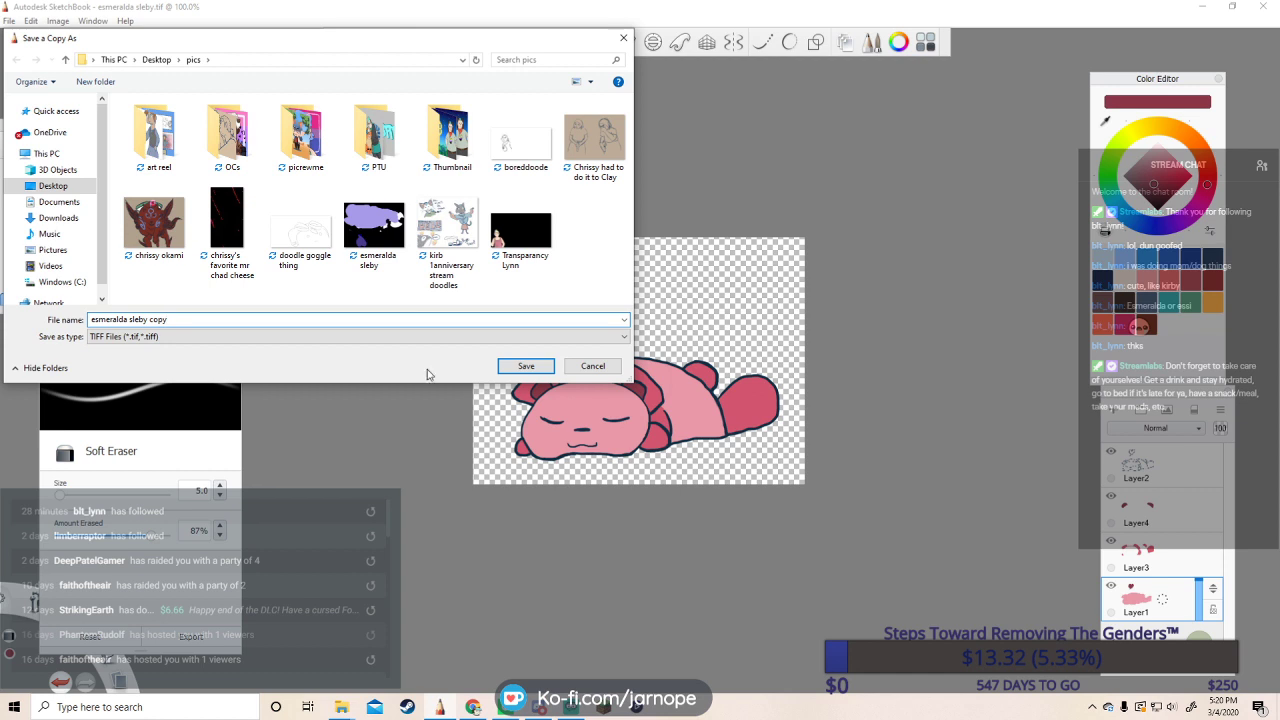
click(434, 337)
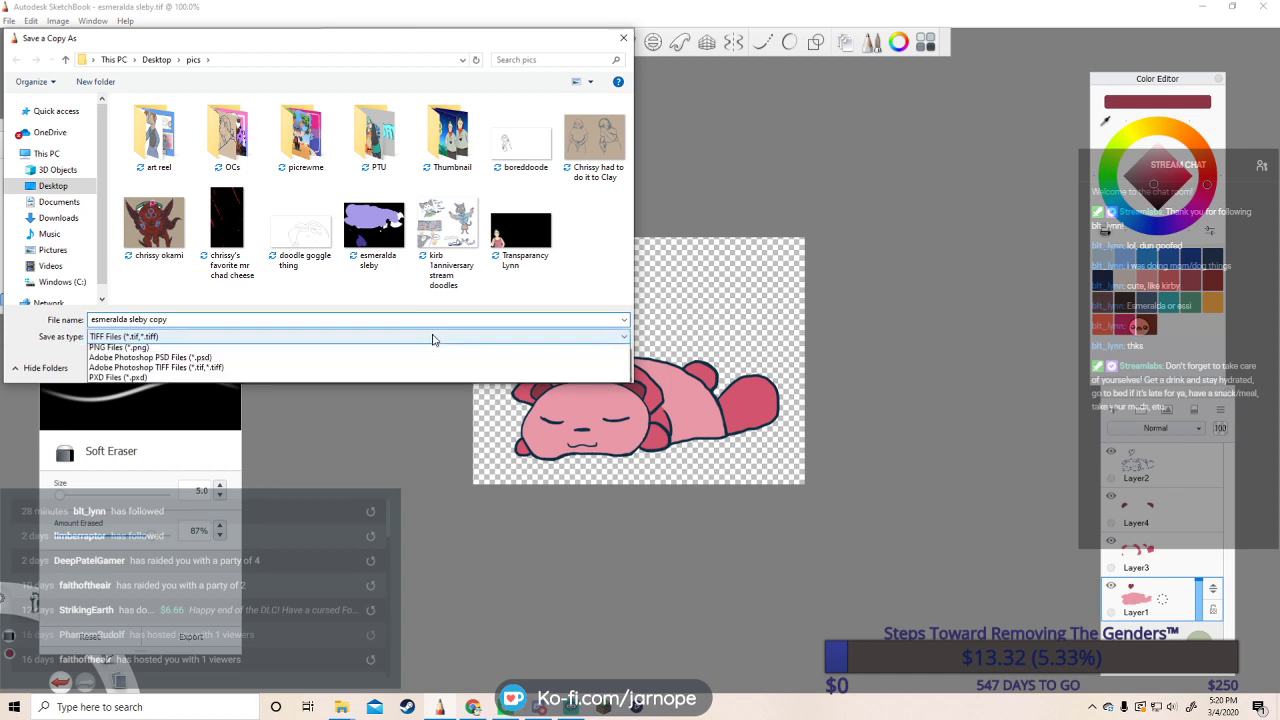
click(434, 394)
click(527, 366)
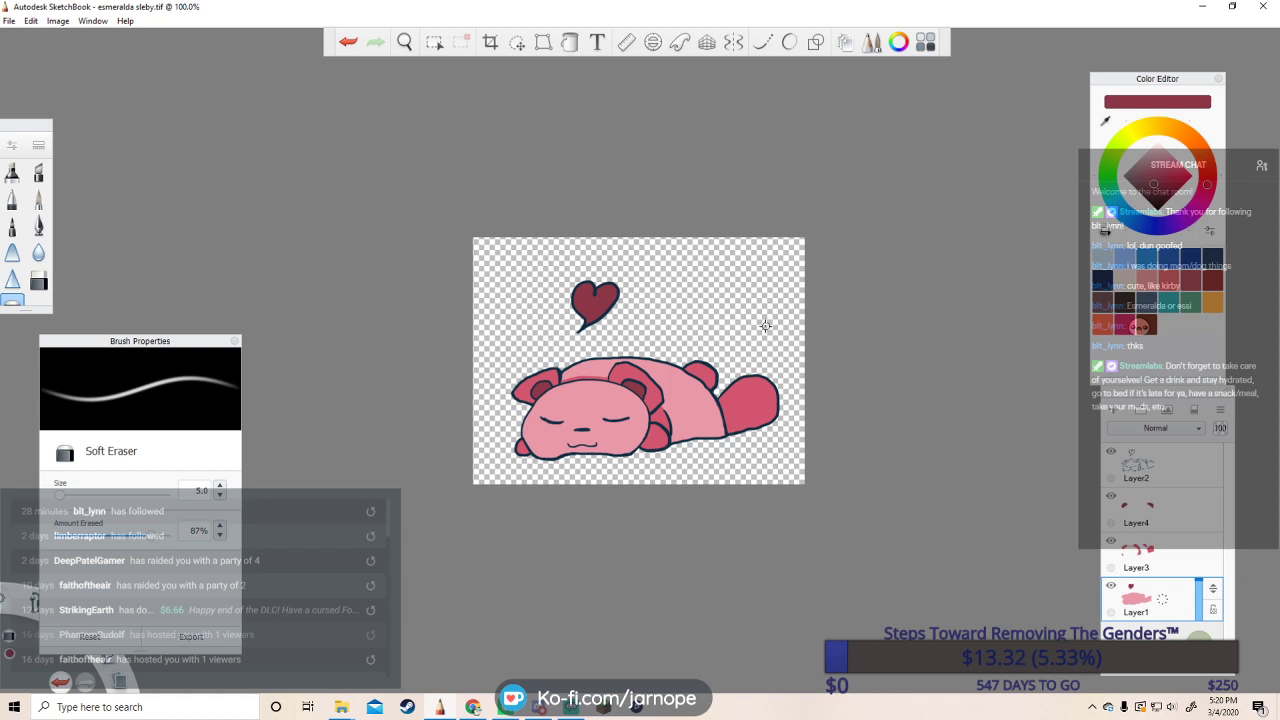
click(9, 21)
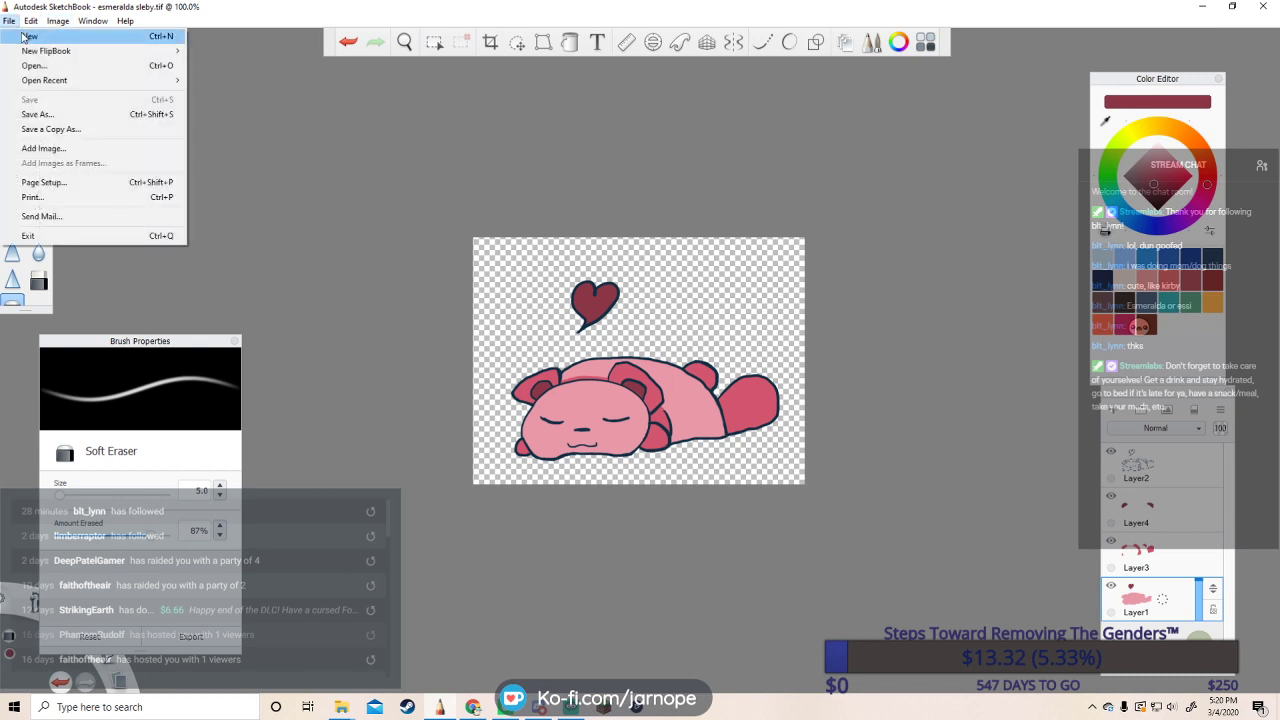
- Create a new blank sketch and tint its Background layer a muted sage green
click(25, 38)
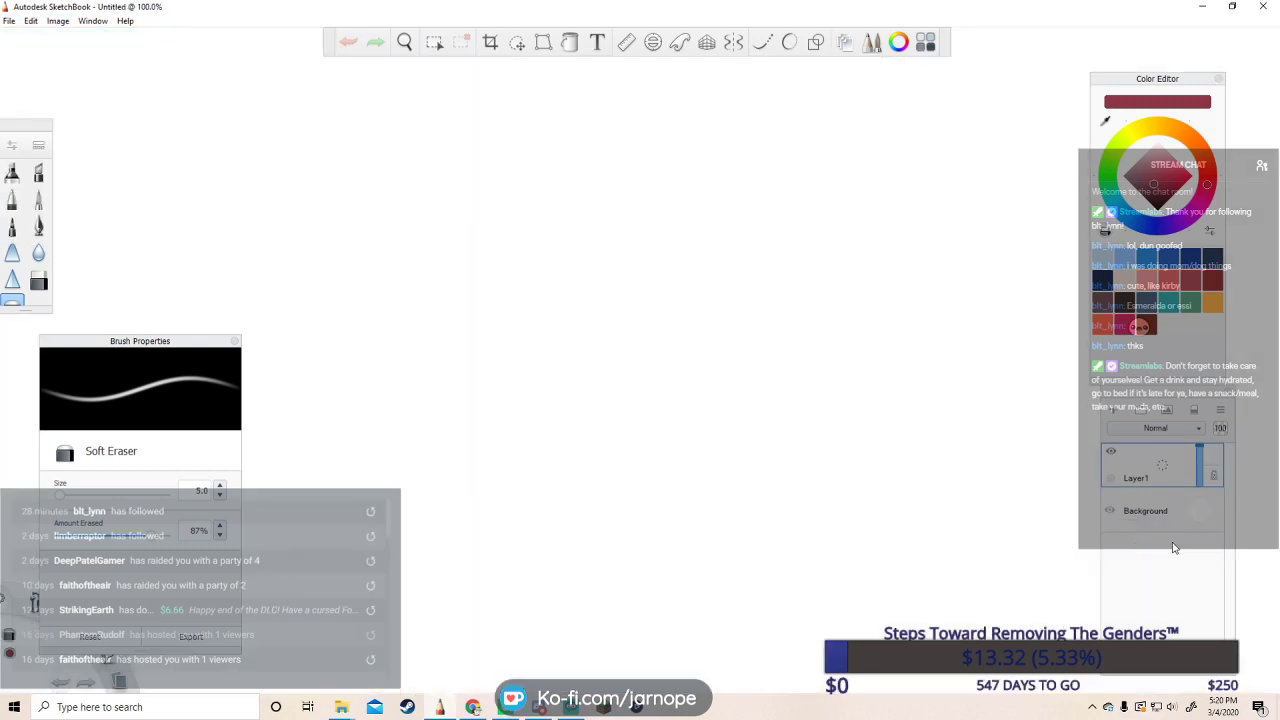
click(1192, 510)
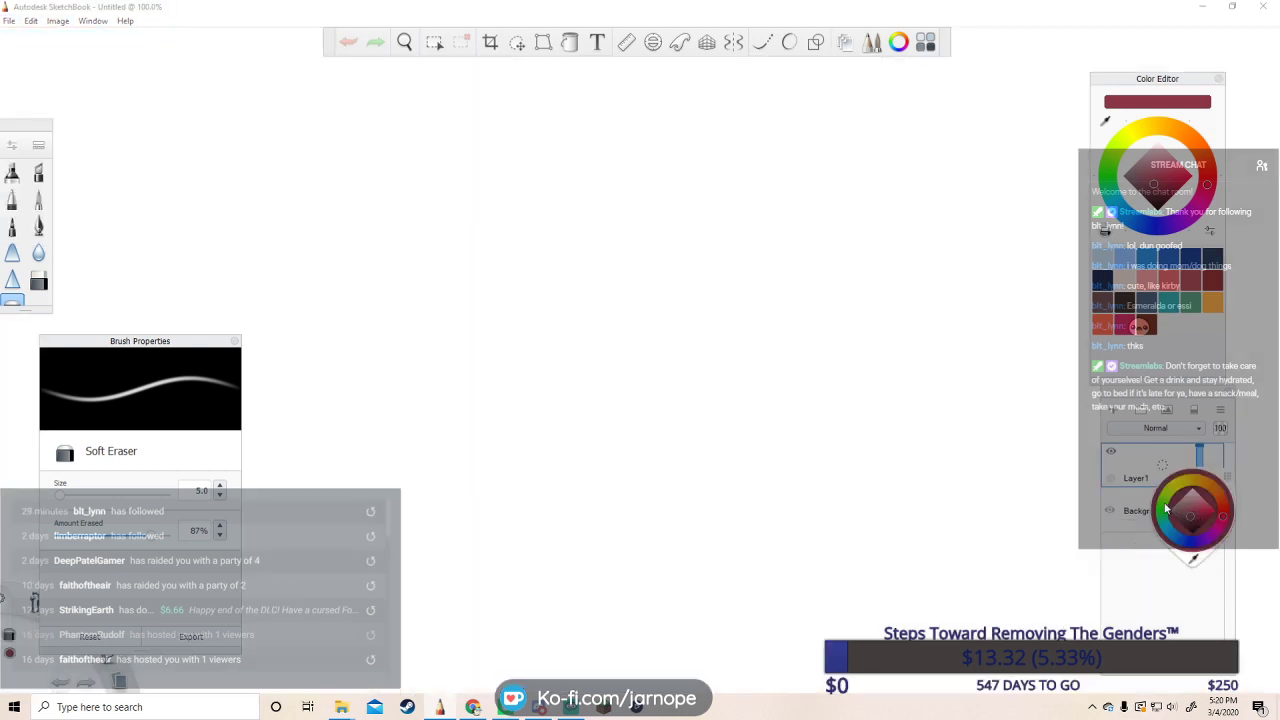
click(1166, 511)
click(1191, 509)
click(1188, 513)
click(1184, 515)
click(1181, 510)
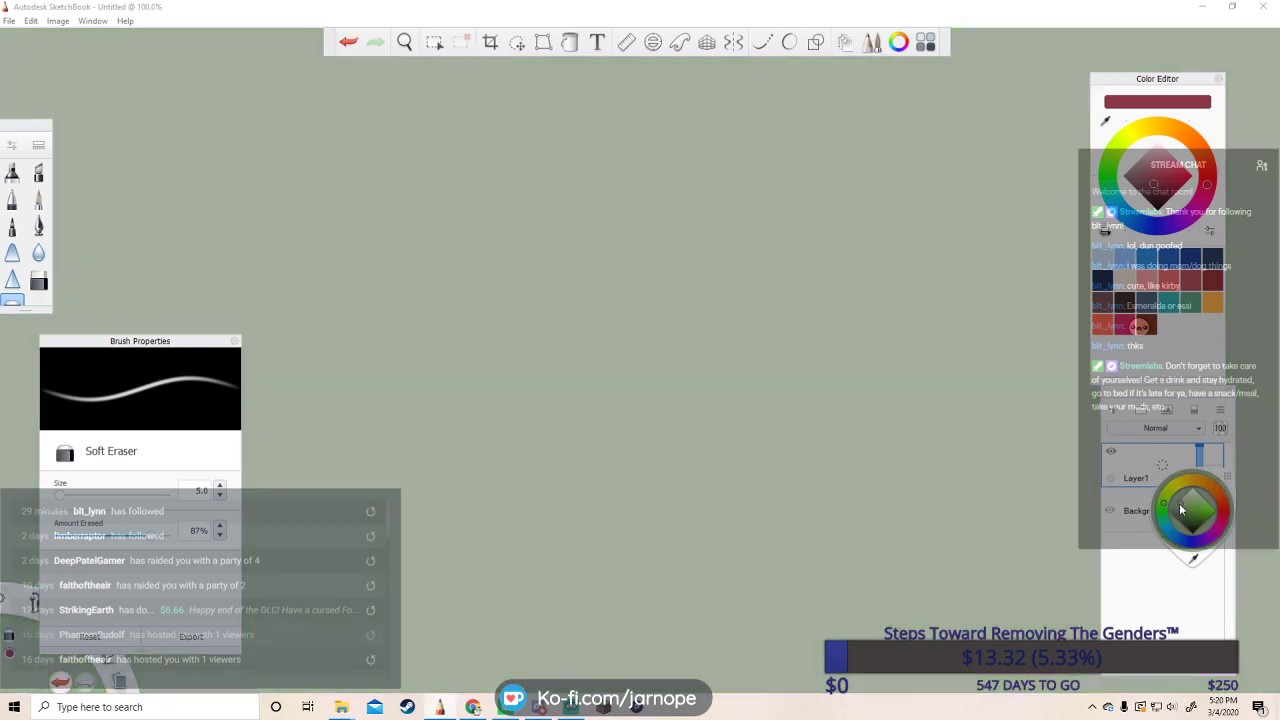
click(1180, 512)
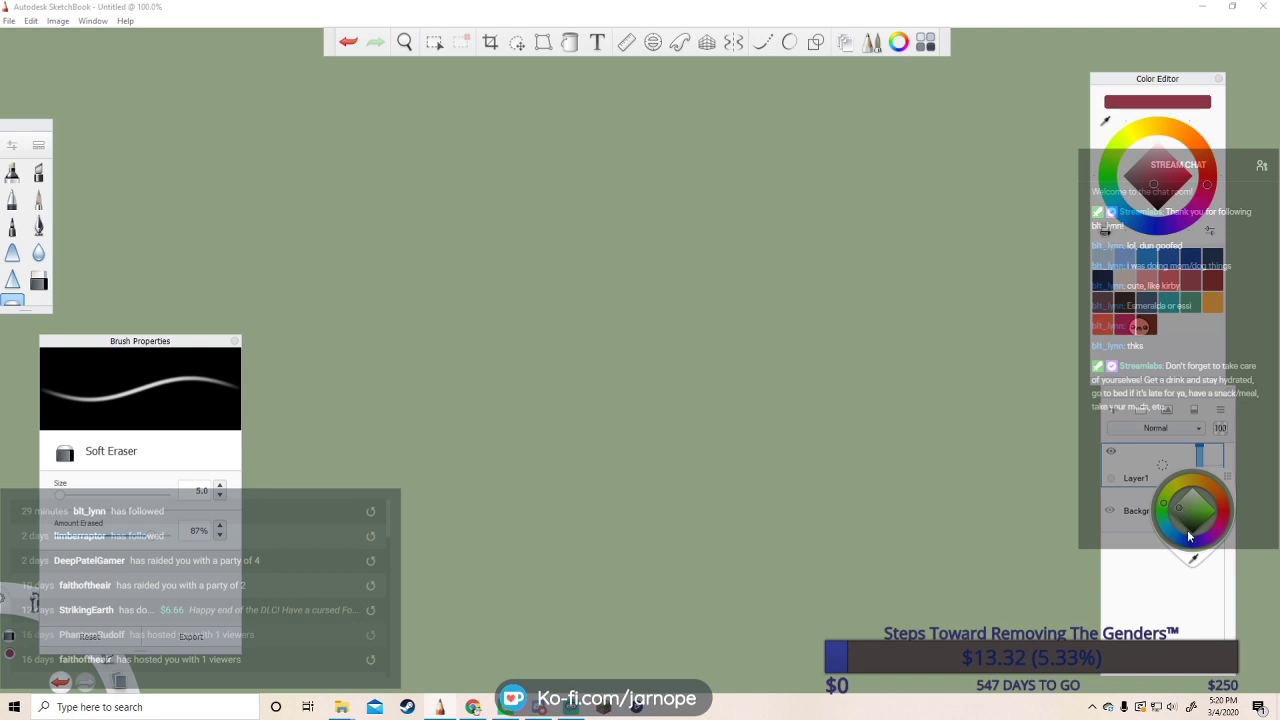
click(1150, 450)
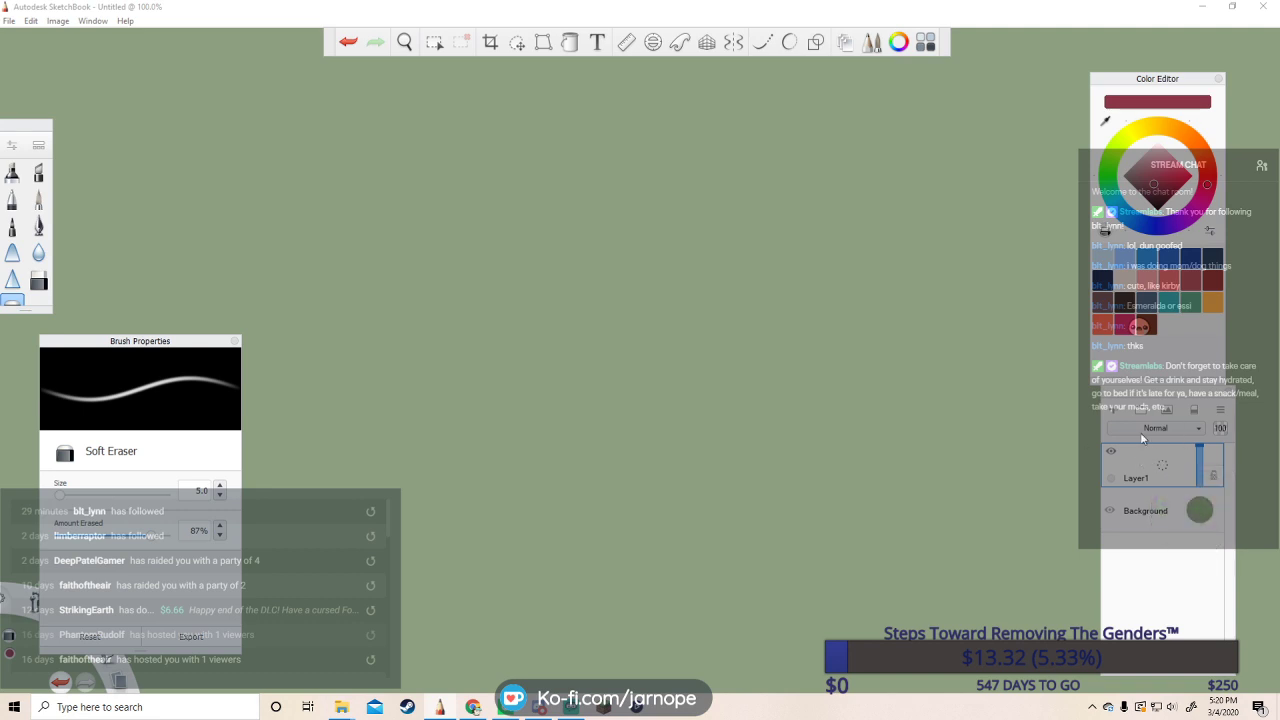
- Set the drawing colour to a dark navy blue for inking
click(1143, 229)
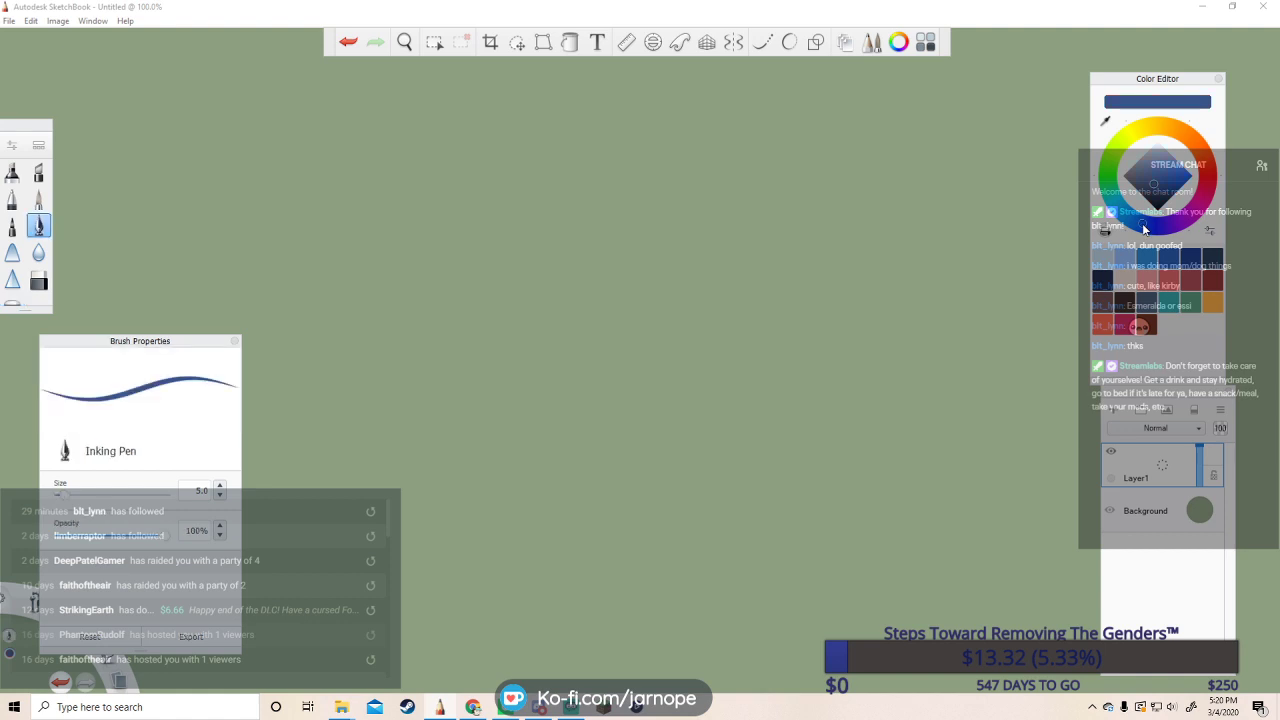
click(1134, 224)
drag(1156, 192, 1164, 206)
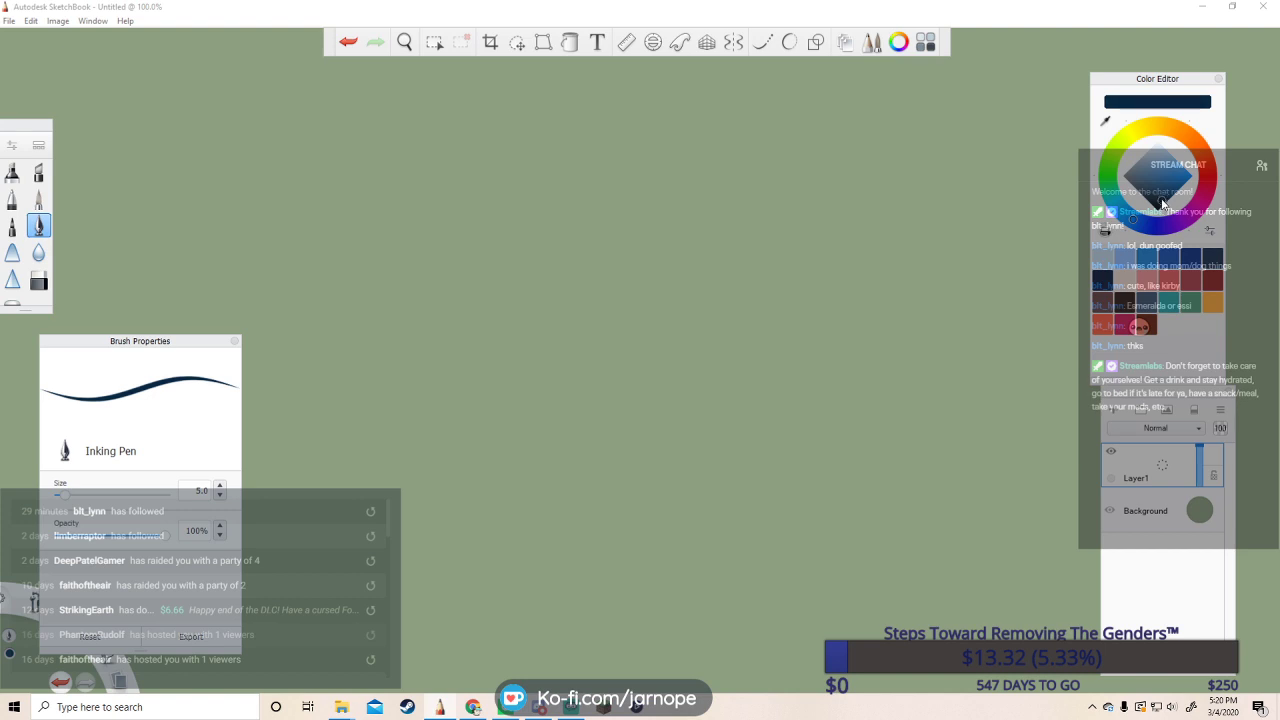
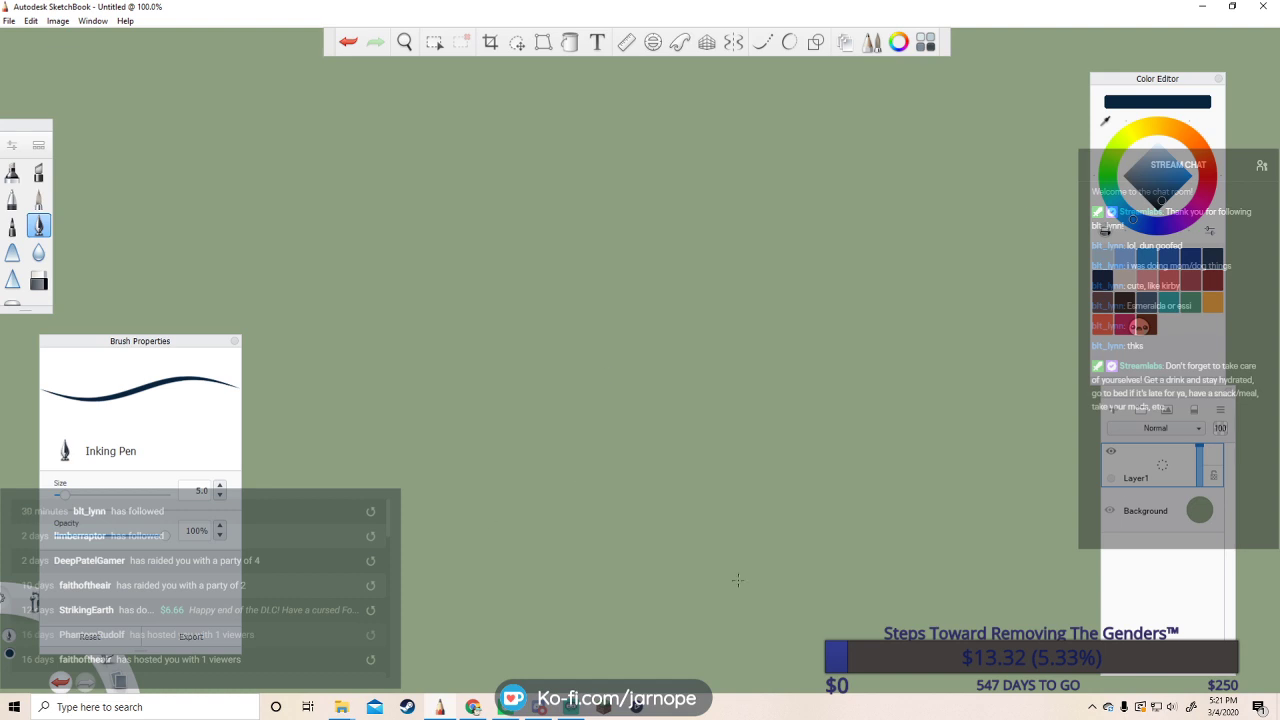
- Glance at the chat user list in the streaming app, then return to SketchBook
key(alt+Tab)
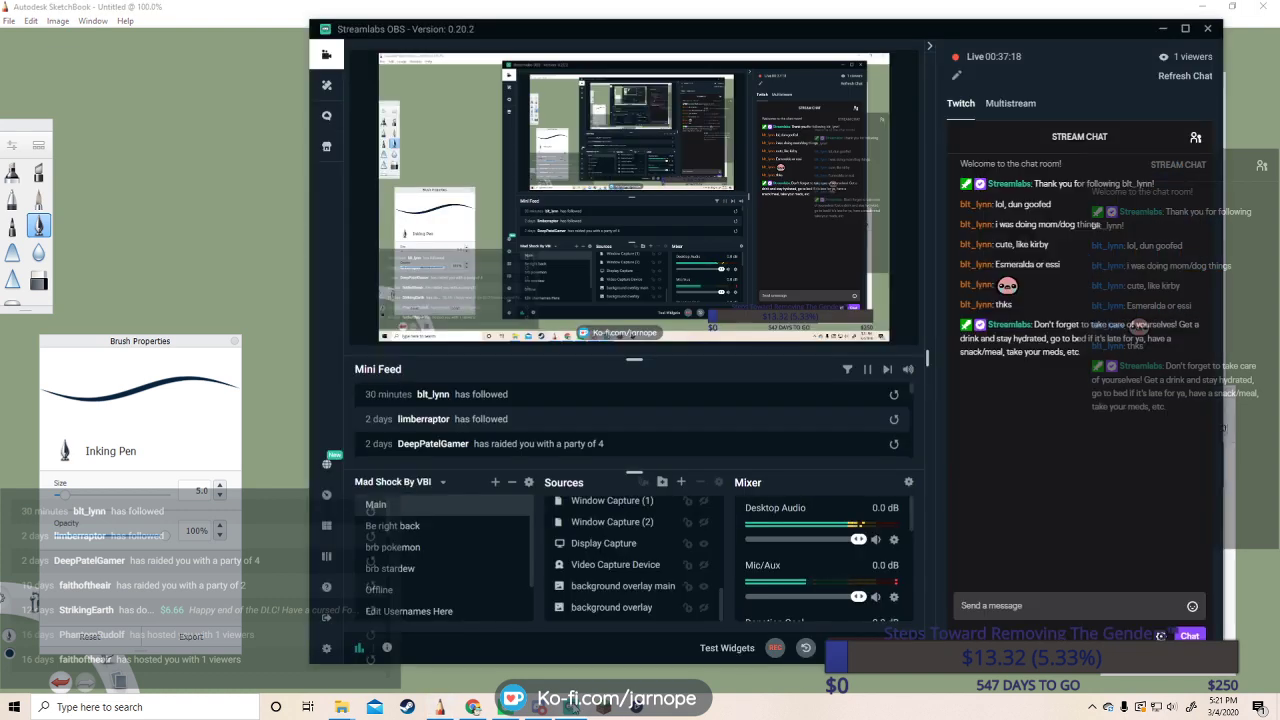
click(1196, 138)
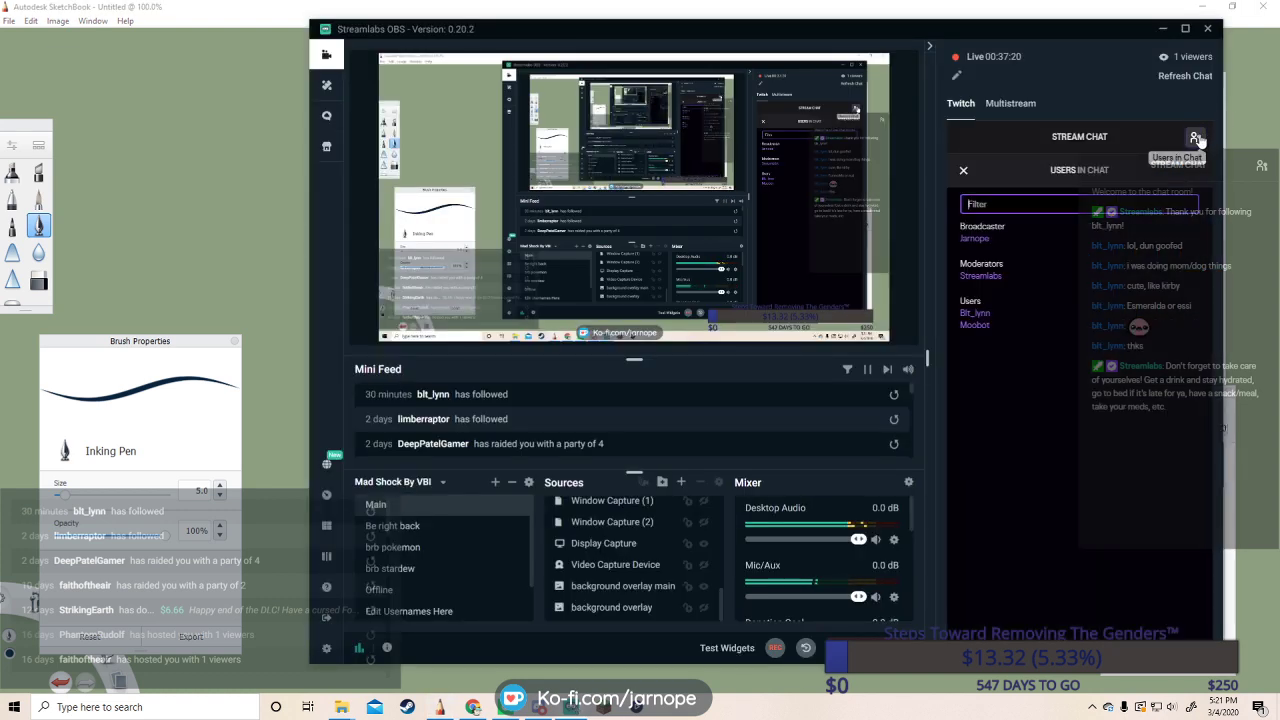
click(1196, 138)
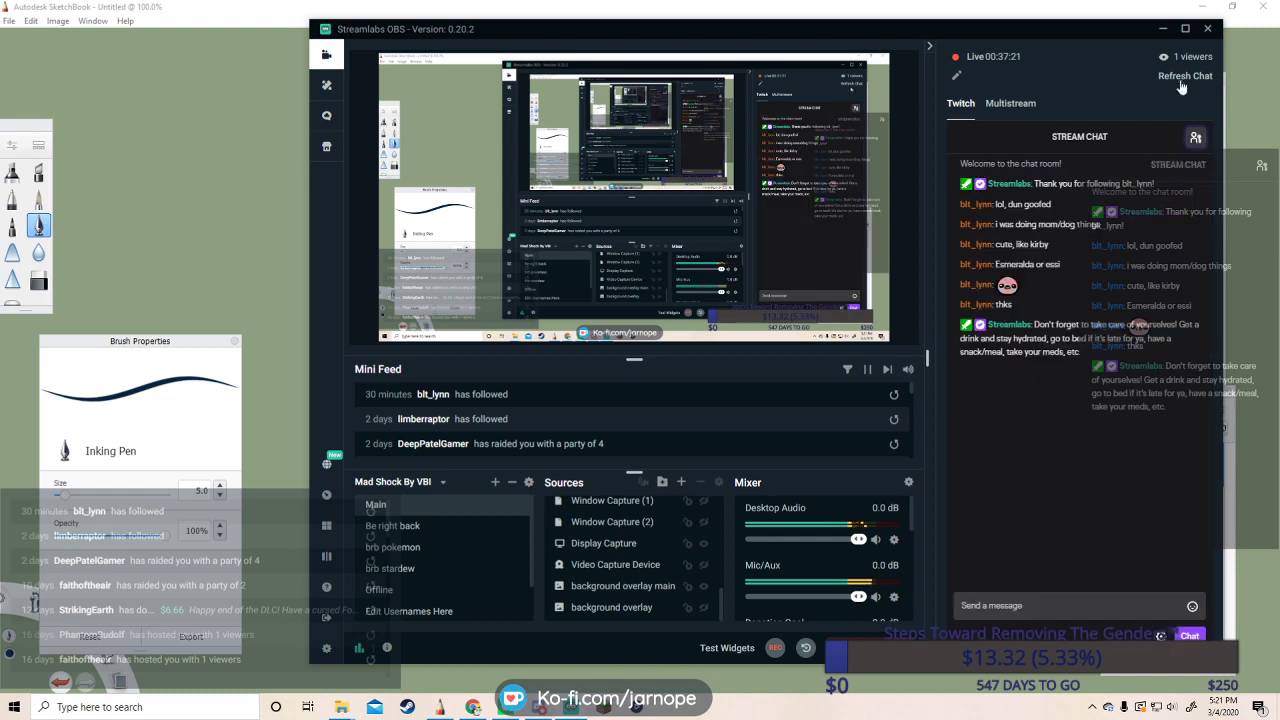
click(1163, 30)
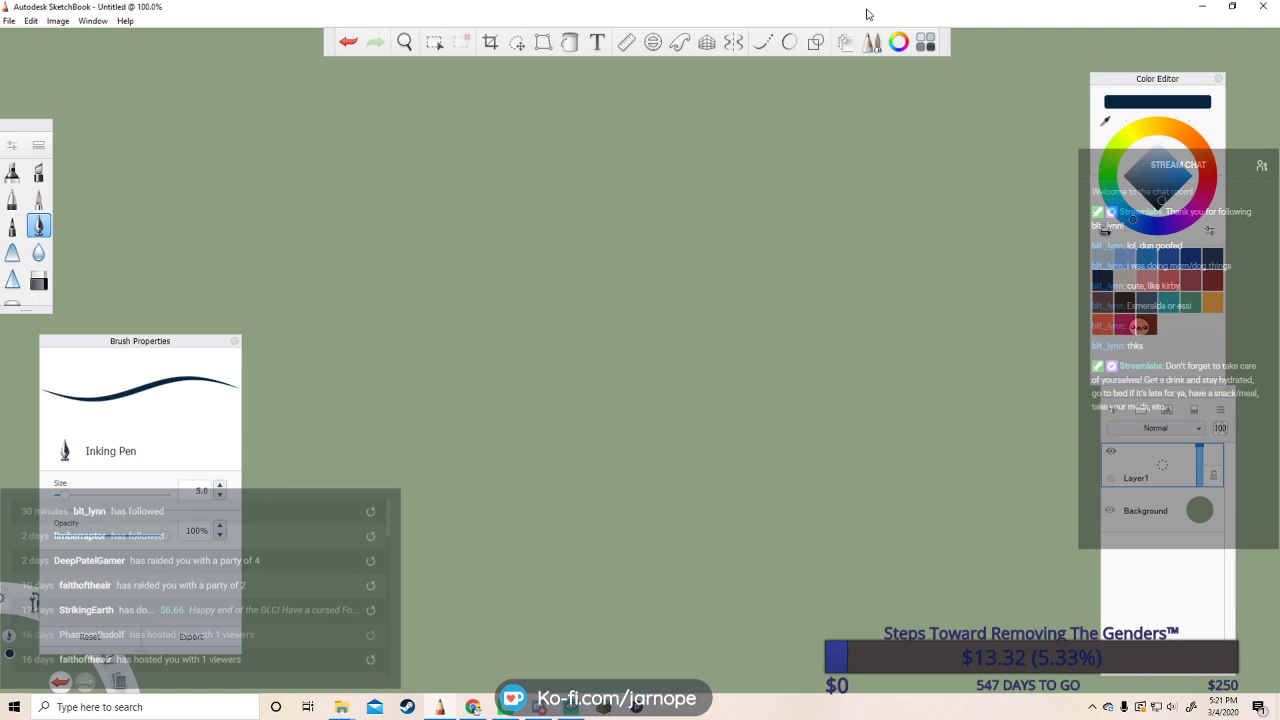
- Zoom and pan the blank canvas to 106%, then dismiss the navigation puck
click(404, 42)
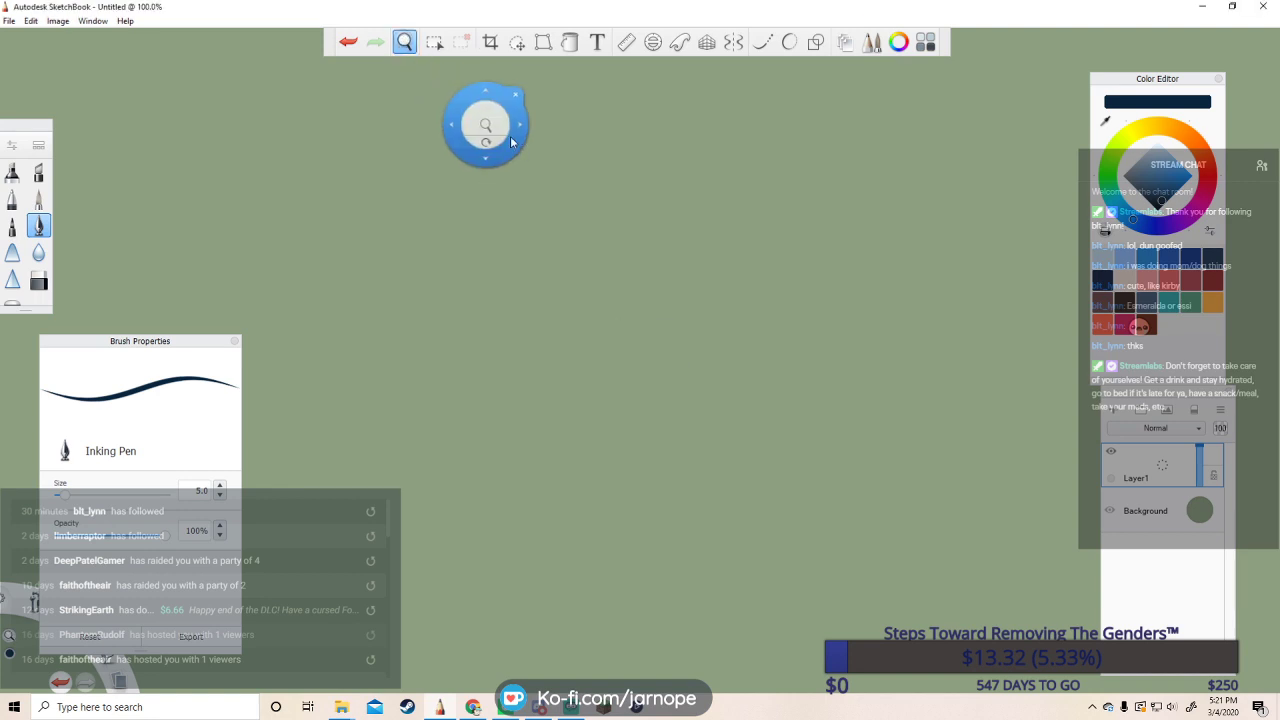
drag(486, 120, 500, 126)
scroll(500, 126, up, 3)
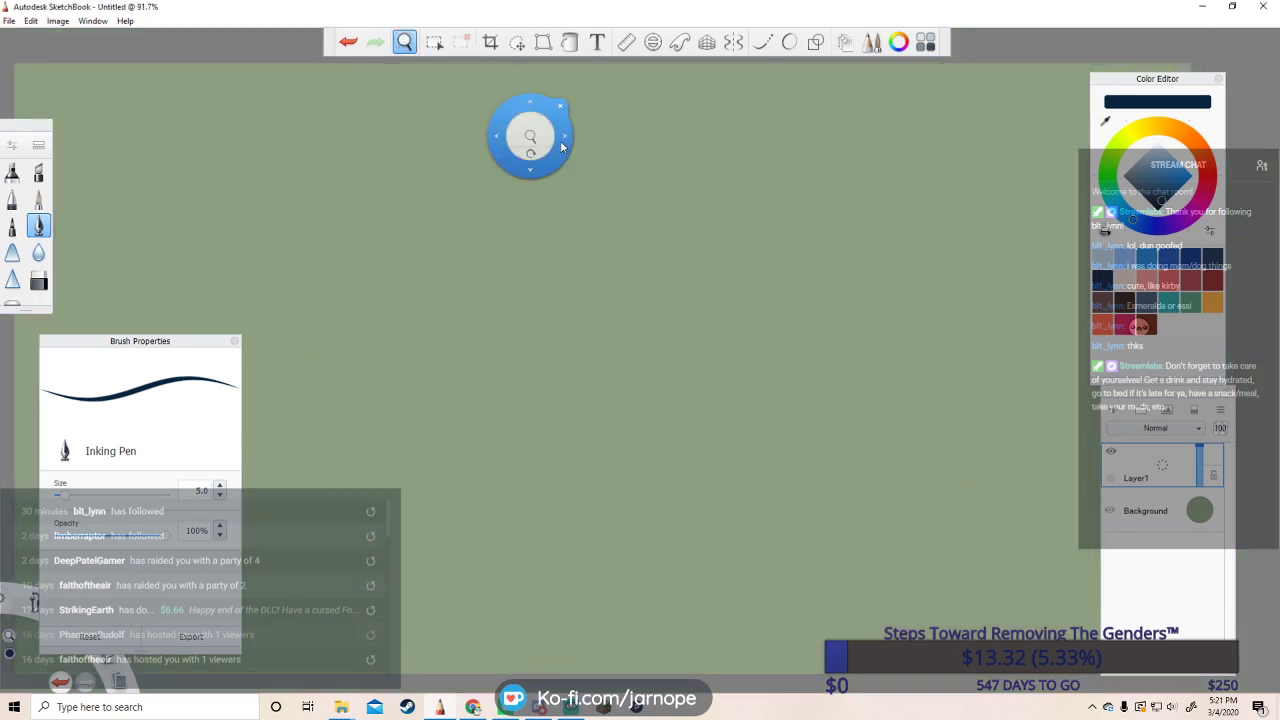
drag(564, 150, 620, 207)
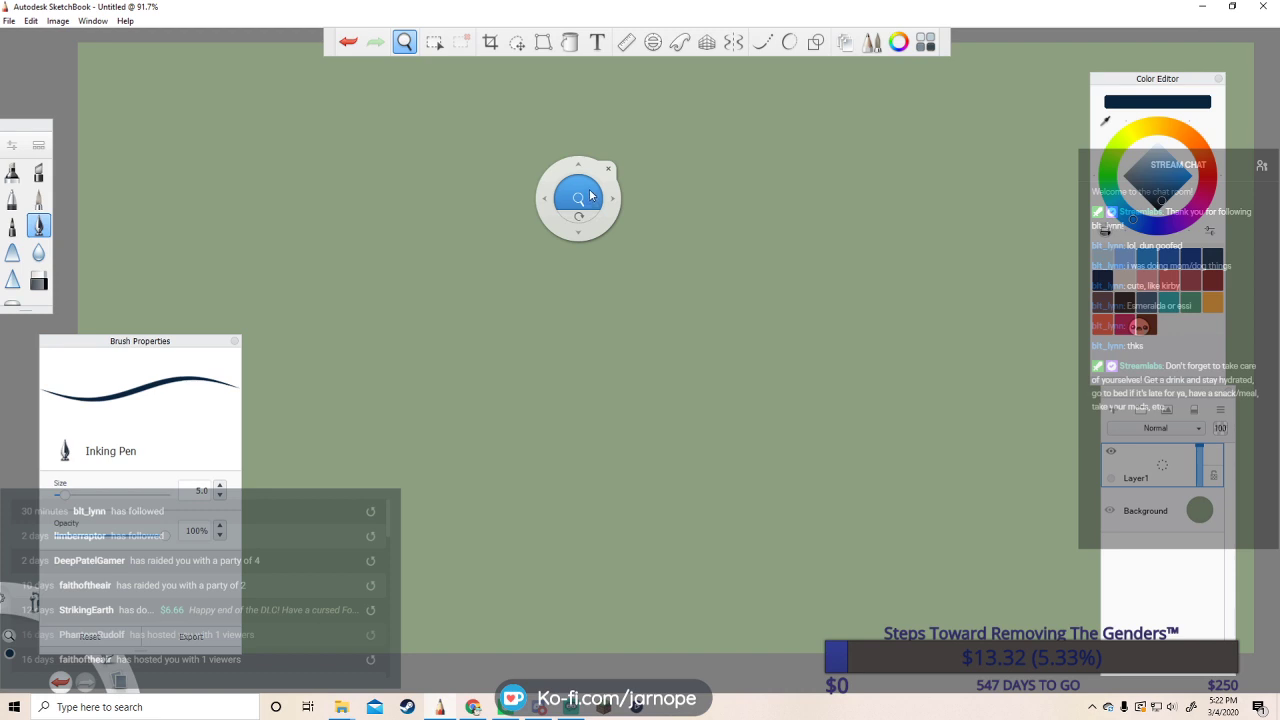
drag(596, 192, 608, 187)
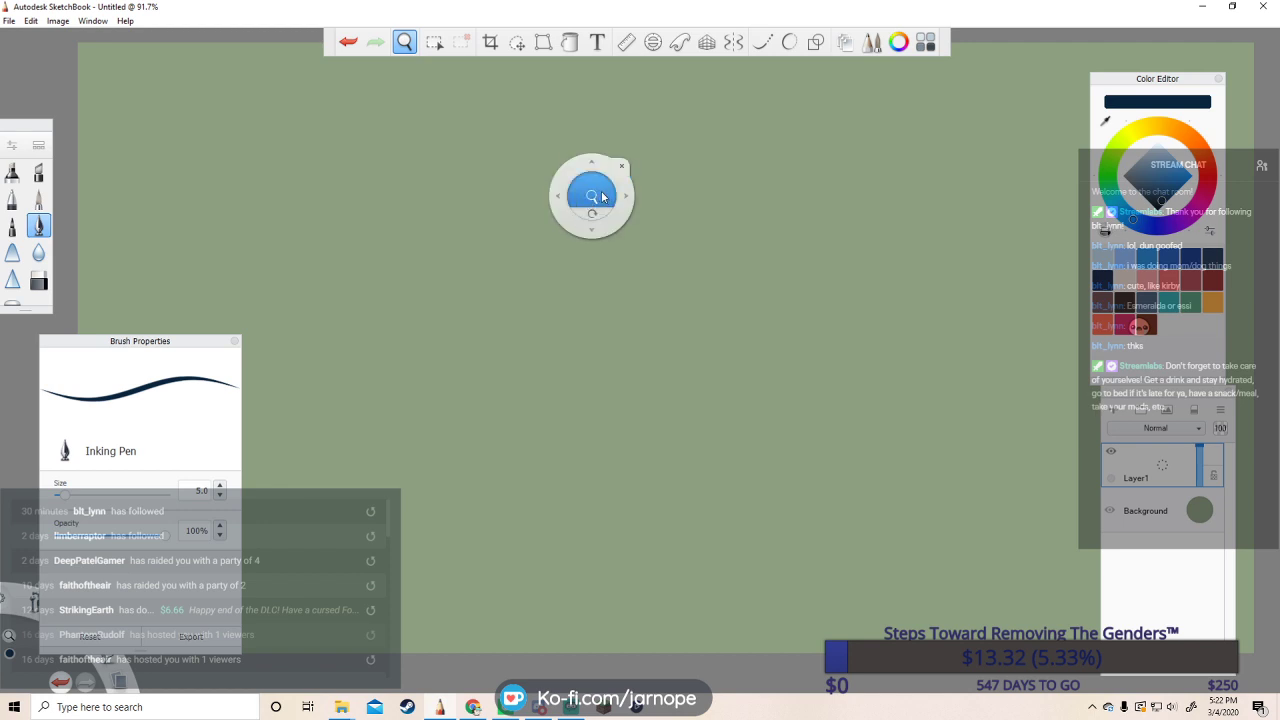
drag(620, 170, 748, 245)
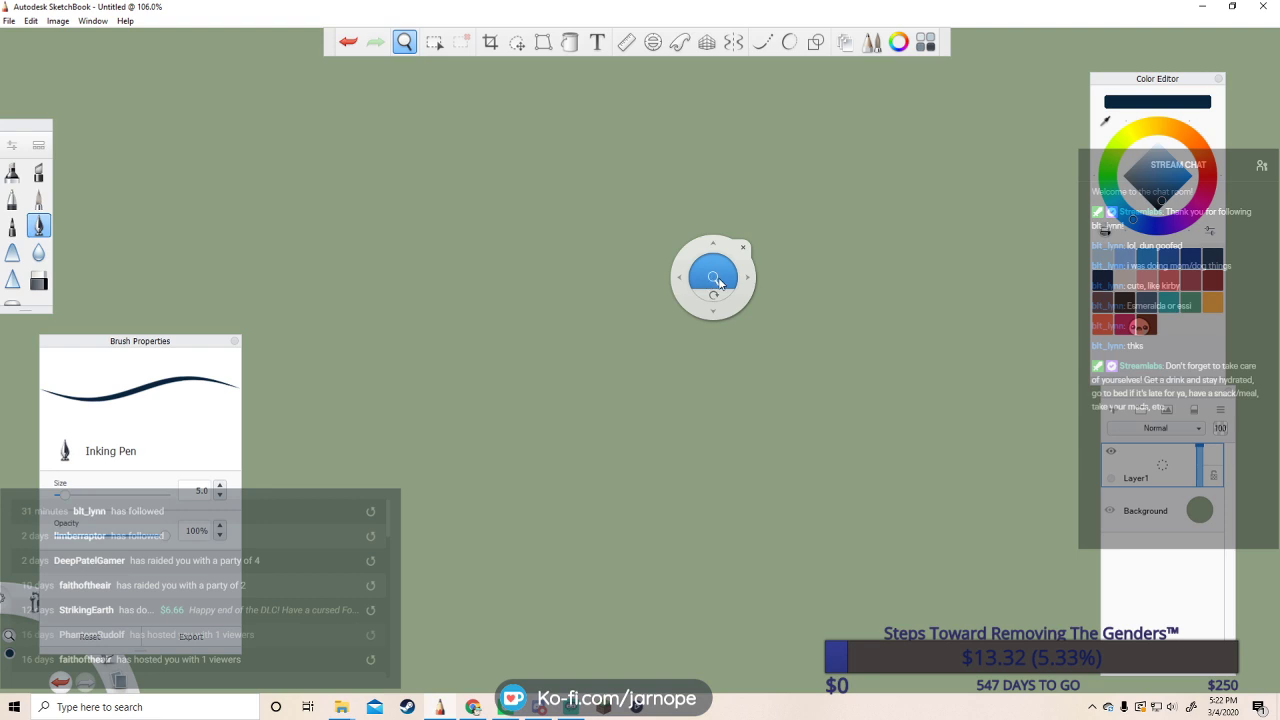
drag(748, 267, 664, 295)
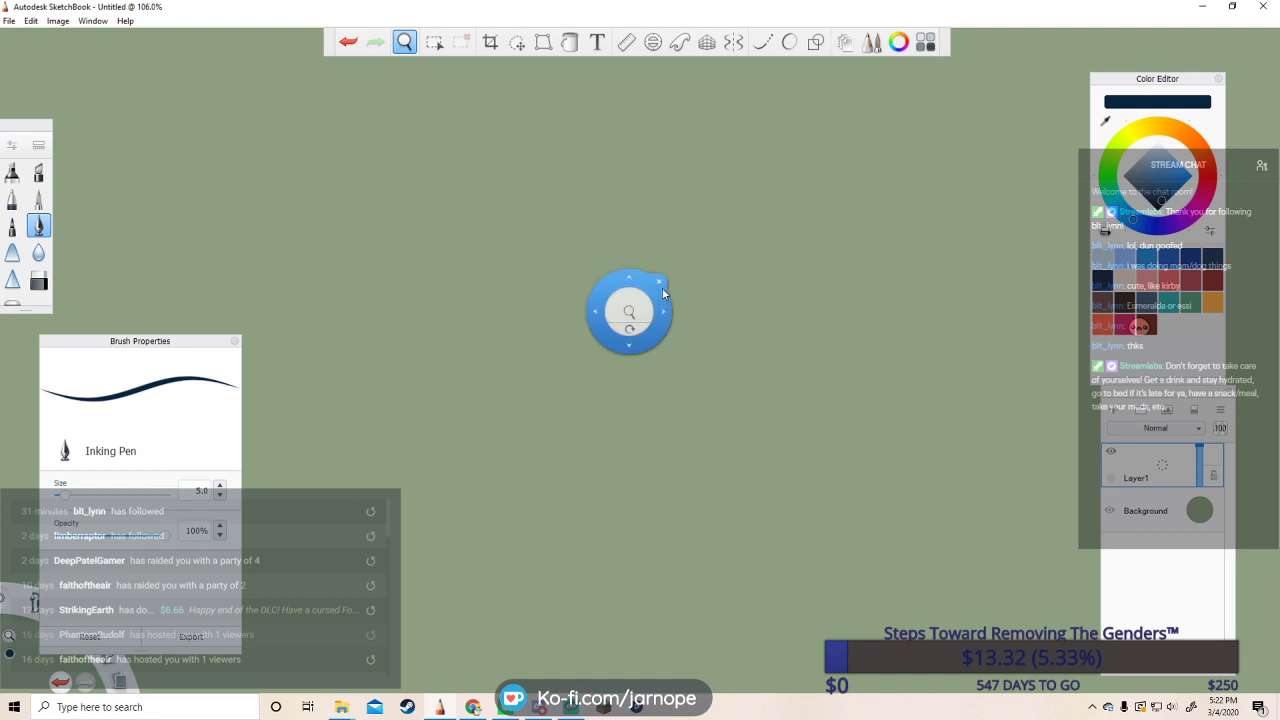
click(659, 281)
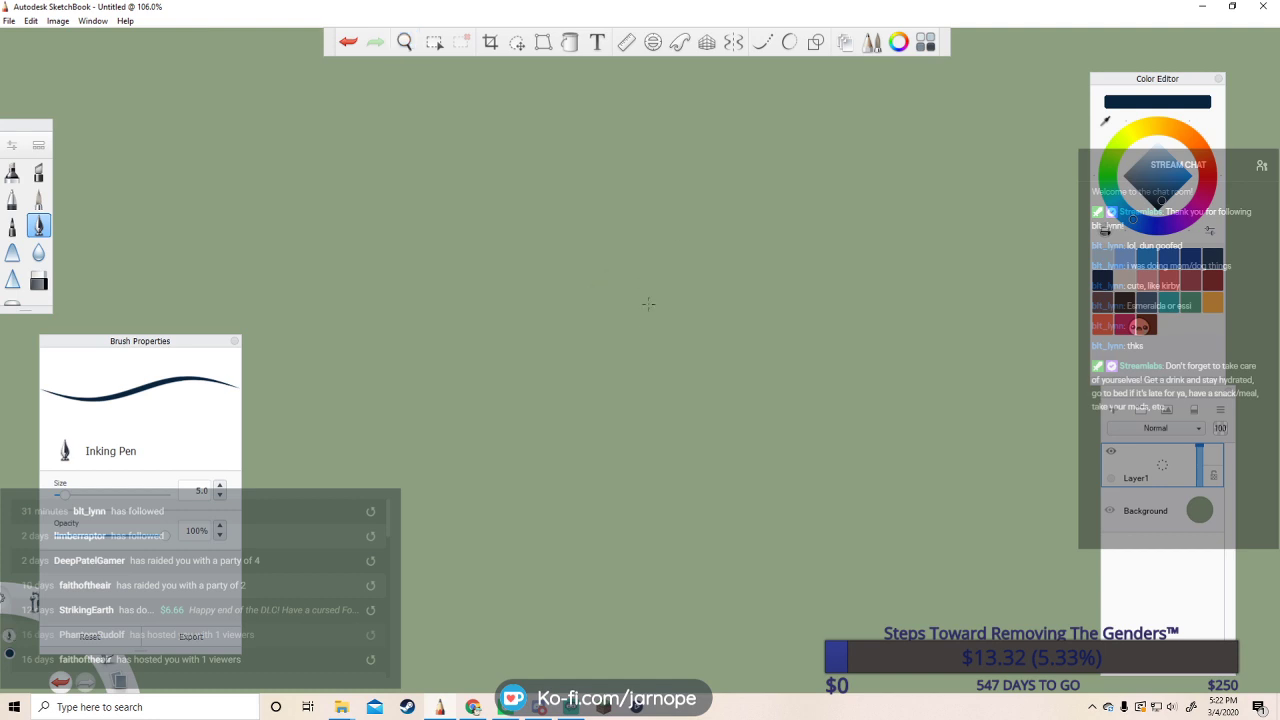
- Ink a round head, tall body, two pointed ears, cheek fur tufts and a small nose
mouse_move(673, 214)
mouse_down()
mouse_move(640, 190)
mouse_move(557, 335)
mouse_up()
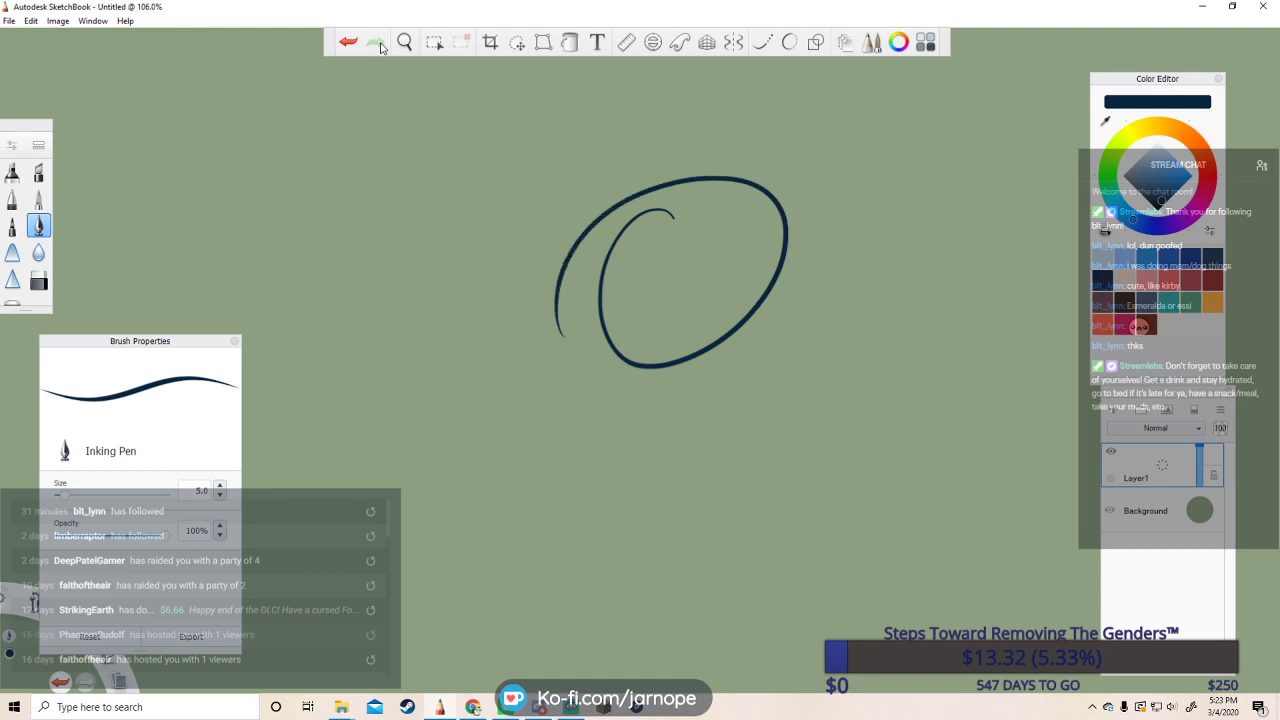
click(348, 42)
mouse_move(648, 163)
mouse_down()
mouse_move(618, 162)
mouse_move(577, 228)
mouse_up()
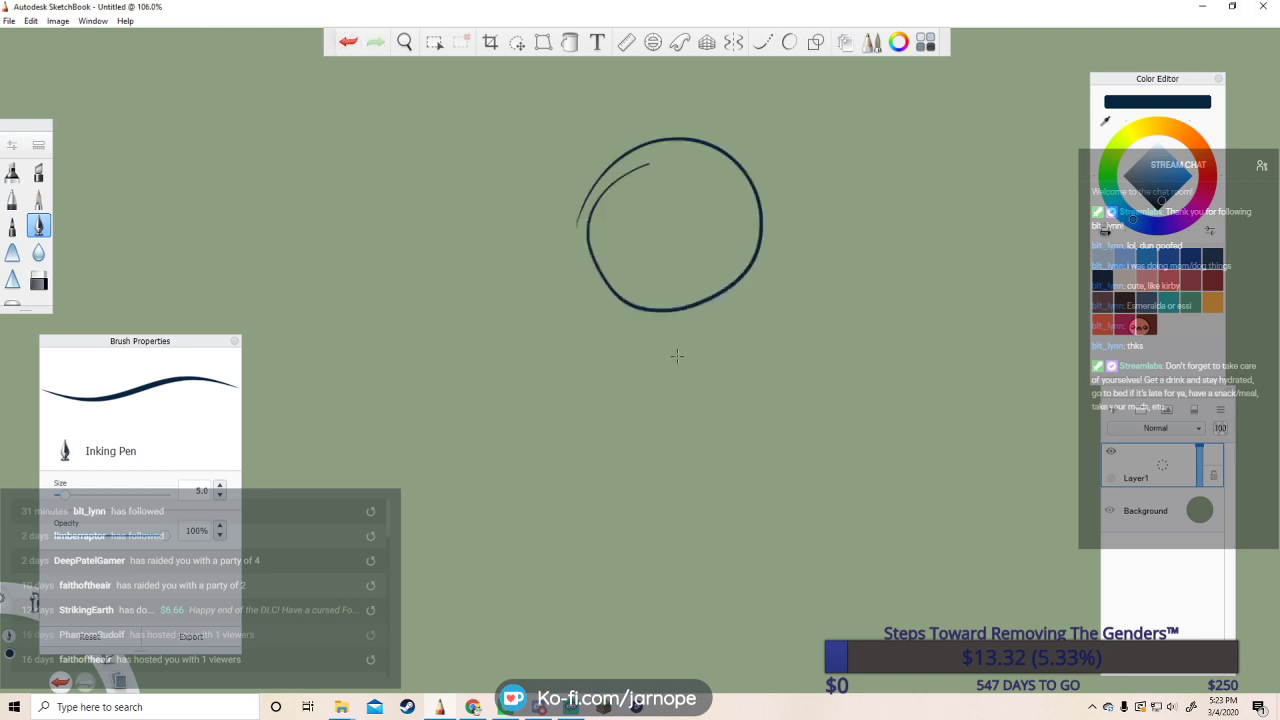
drag(629, 293, 577, 500)
mouse_move(708, 308)
mouse_down()
mouse_move(744, 514)
mouse_move(571, 500)
mouse_up()
drag(720, 148, 770, 205)
mouse_move(646, 142)
mouse_down()
mouse_move(590, 92)
mouse_move(597, 186)
mouse_up()
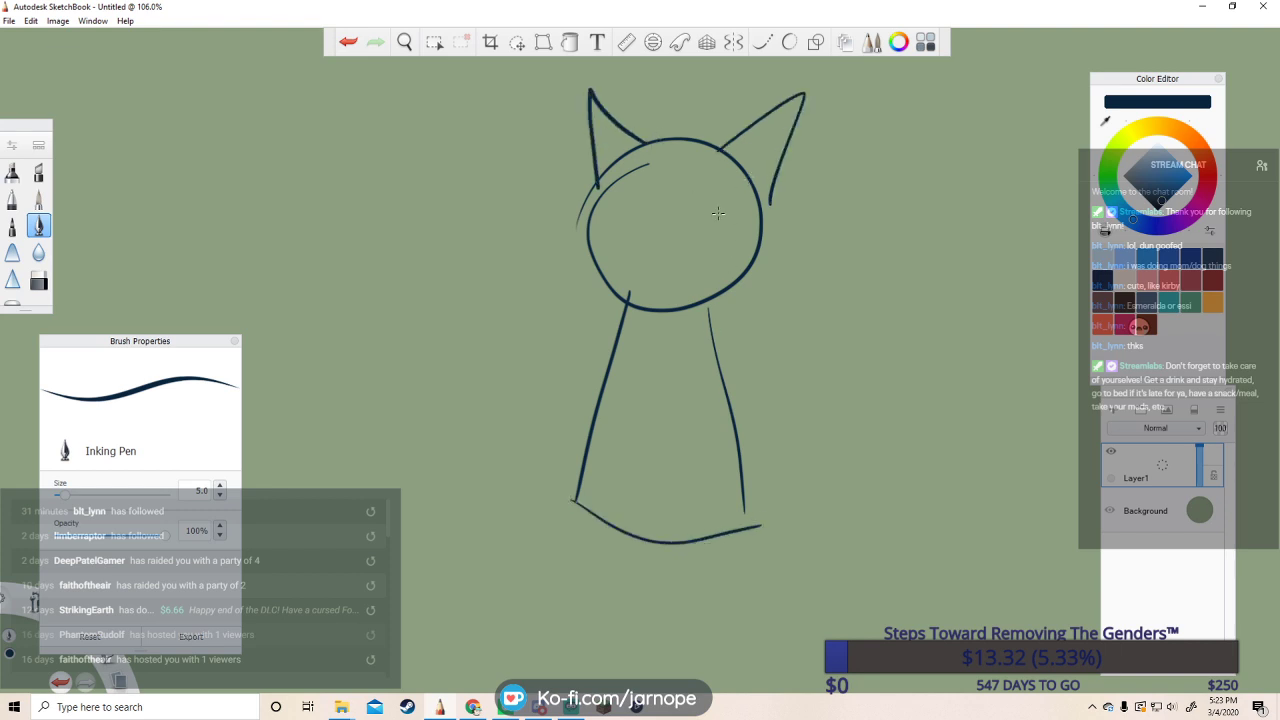
mouse_move(588, 229)
mouse_down()
mouse_move(554, 236)
mouse_move(590, 254)
mouse_move(593, 291)
mouse_up()
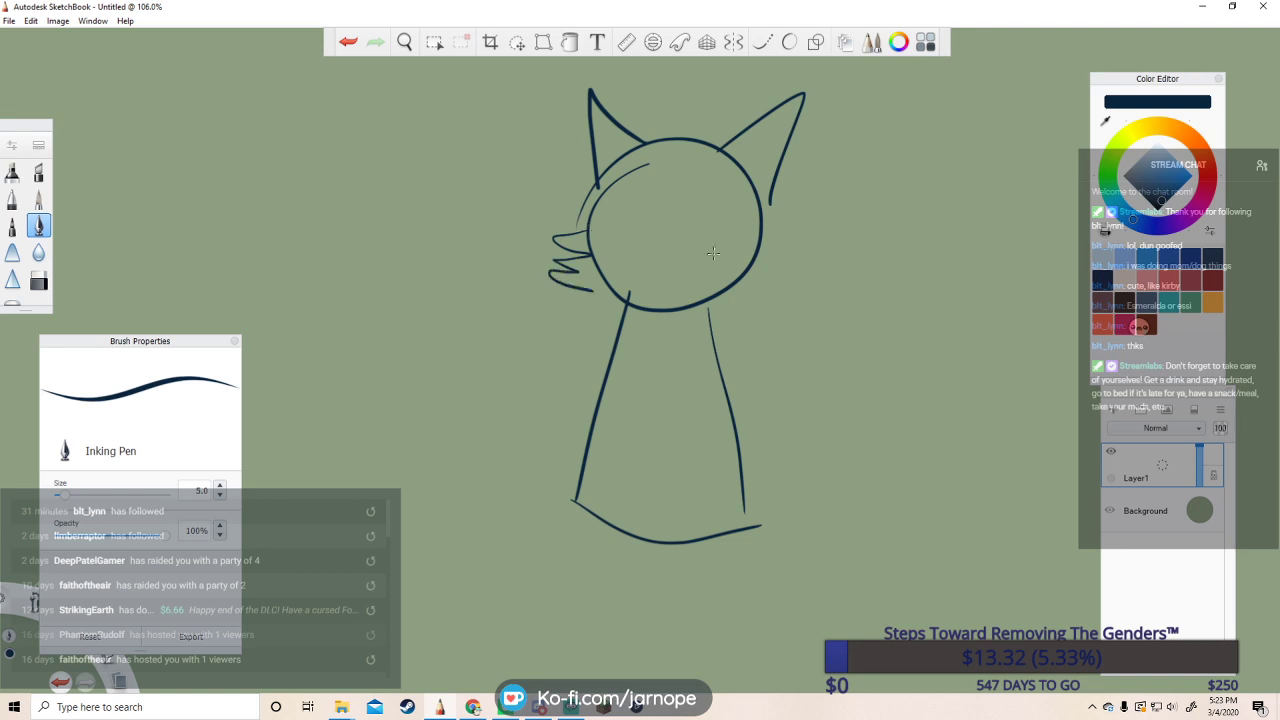
mouse_move(760, 250)
mouse_down()
mouse_move(762, 272)
mouse_move(740, 285)
mouse_up()
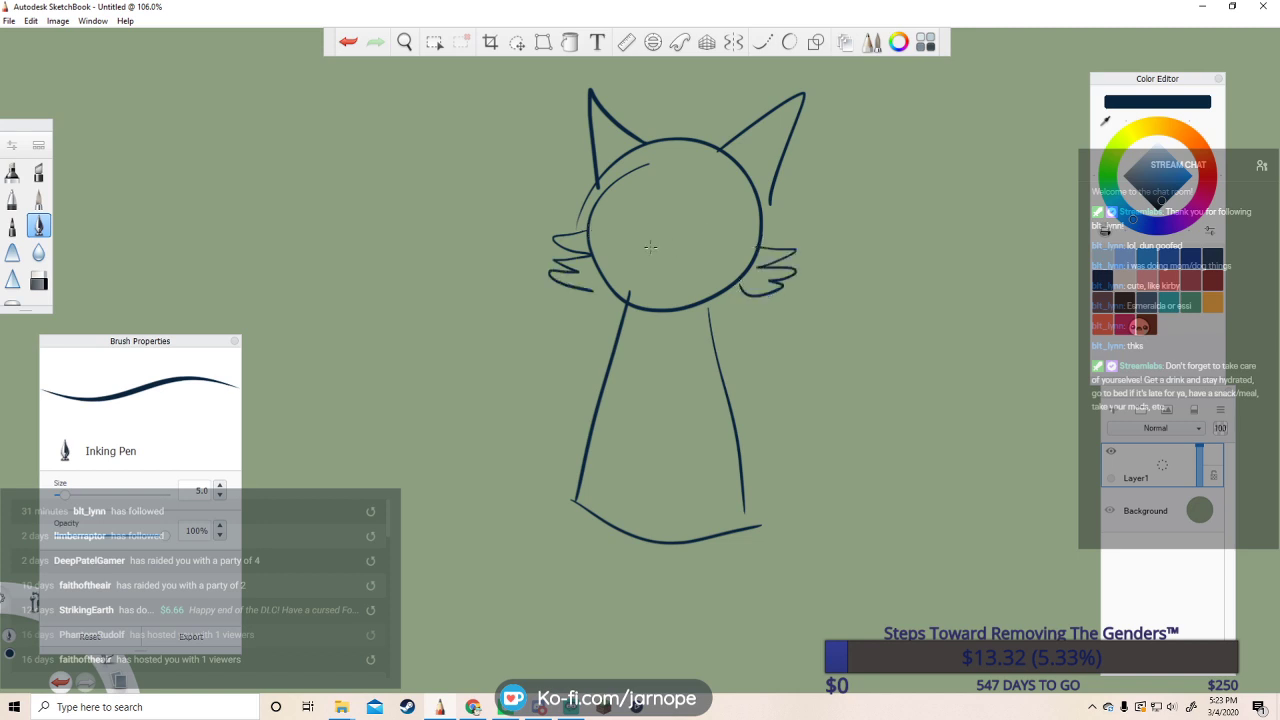
drag(658, 240, 677, 240)
- Try flat, oval and round eye shapes, undoing each attempt
mouse_move(701, 232)
mouse_down()
mouse_move(705, 190)
mouse_move(641, 232)
mouse_up()
click(348, 42)
click(348, 42)
drag(704, 202, 703, 226)
drag(630, 195, 628, 194)
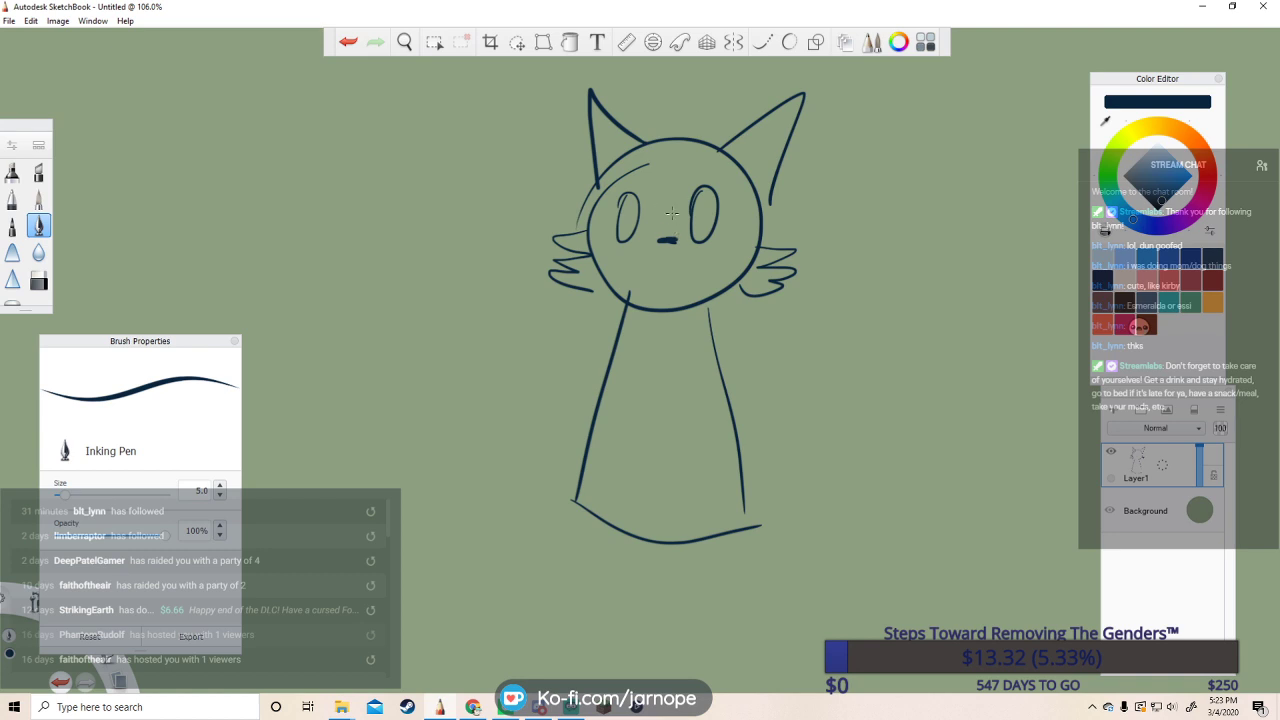
click(348, 42)
click(348, 42)
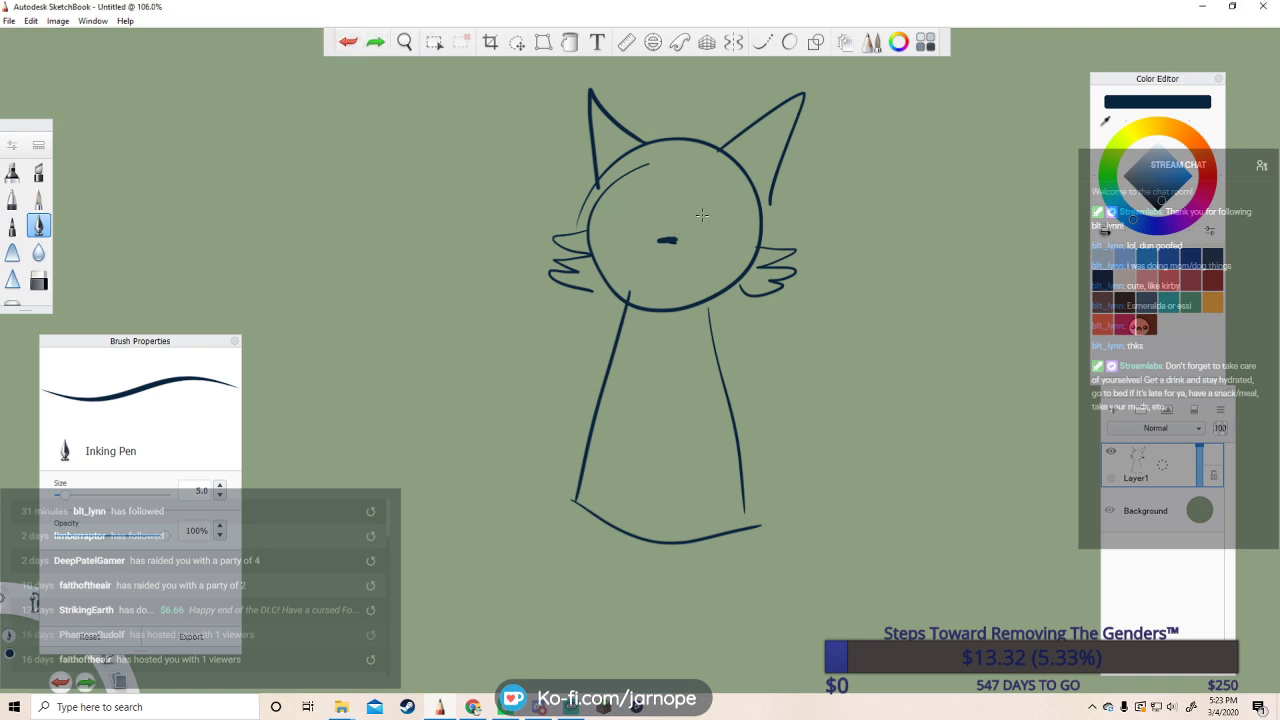
mouse_move(703, 203)
mouse_down()
mouse_move(630, 208)
mouse_move(645, 206)
mouse_move(630, 241)
mouse_move(716, 237)
mouse_up()
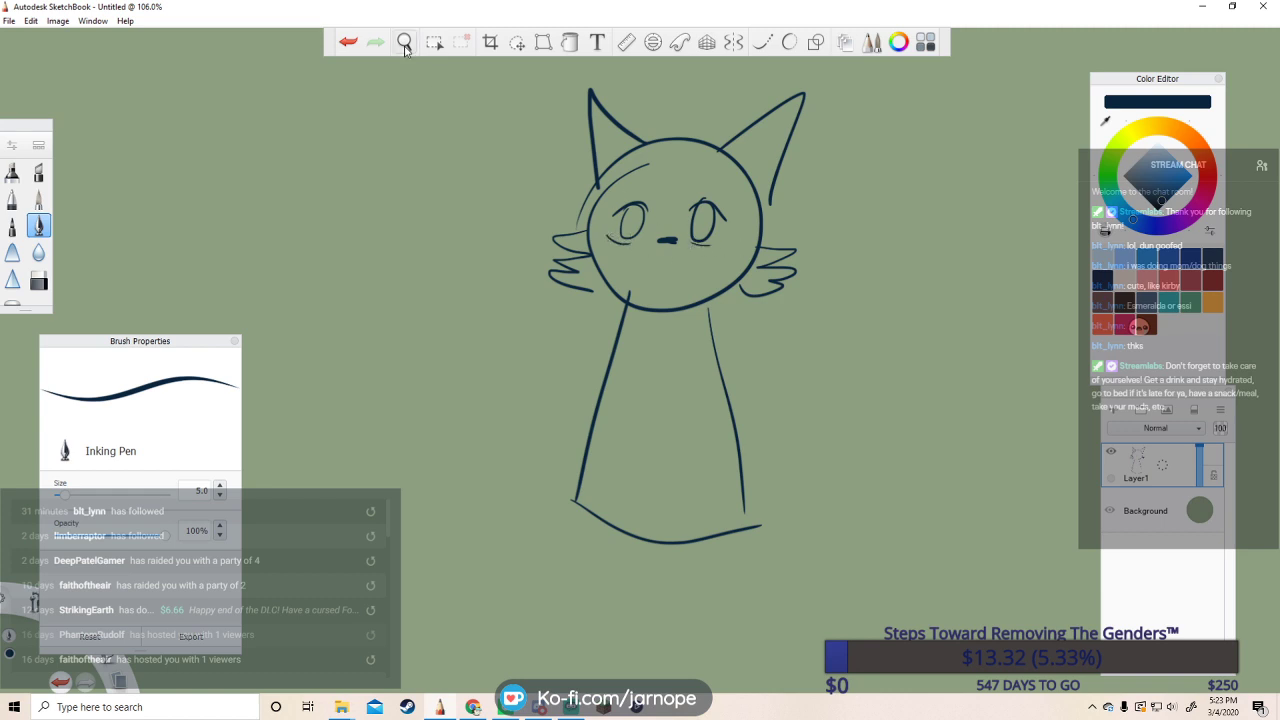
click(352, 45)
click(352, 45)
click(352, 45)
click(352, 45)
click(352, 45)
click(352, 45)
mouse_move(695, 212)
mouse_down()
mouse_move(730, 222)
mouse_move(706, 236)
mouse_move(733, 222)
mouse_up()
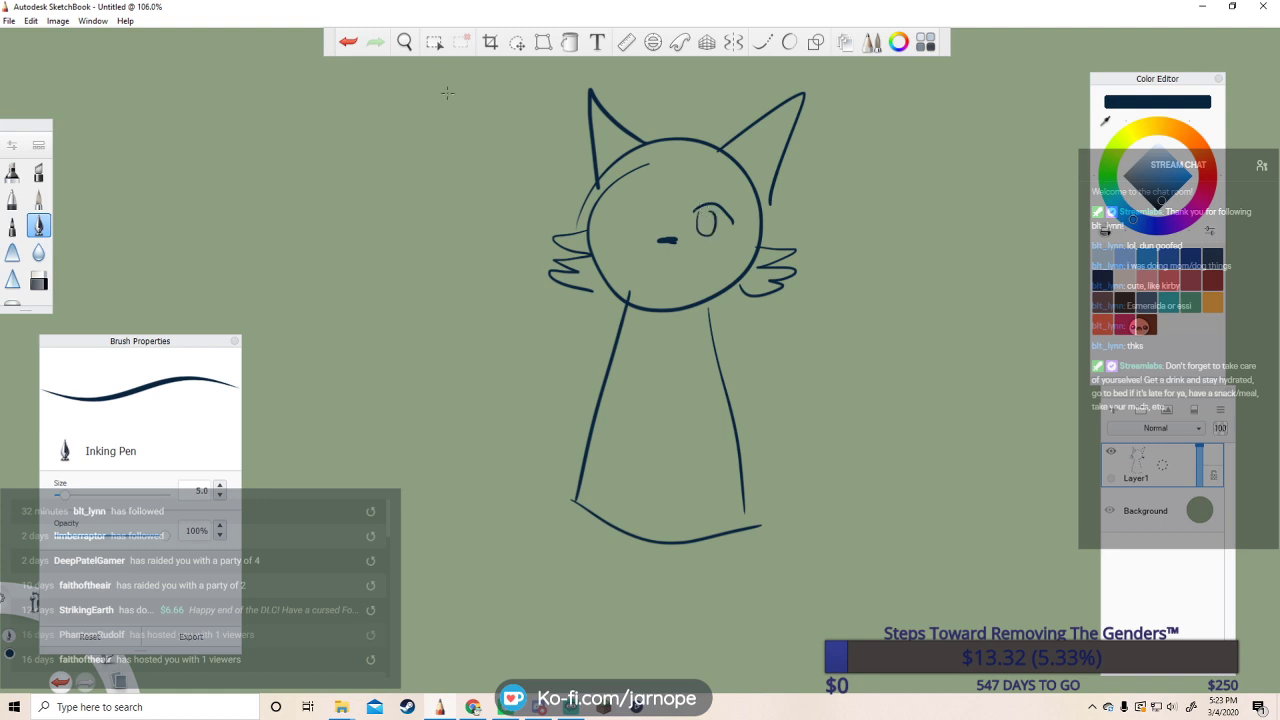
click(348, 42)
click(348, 42)
click(348, 42)
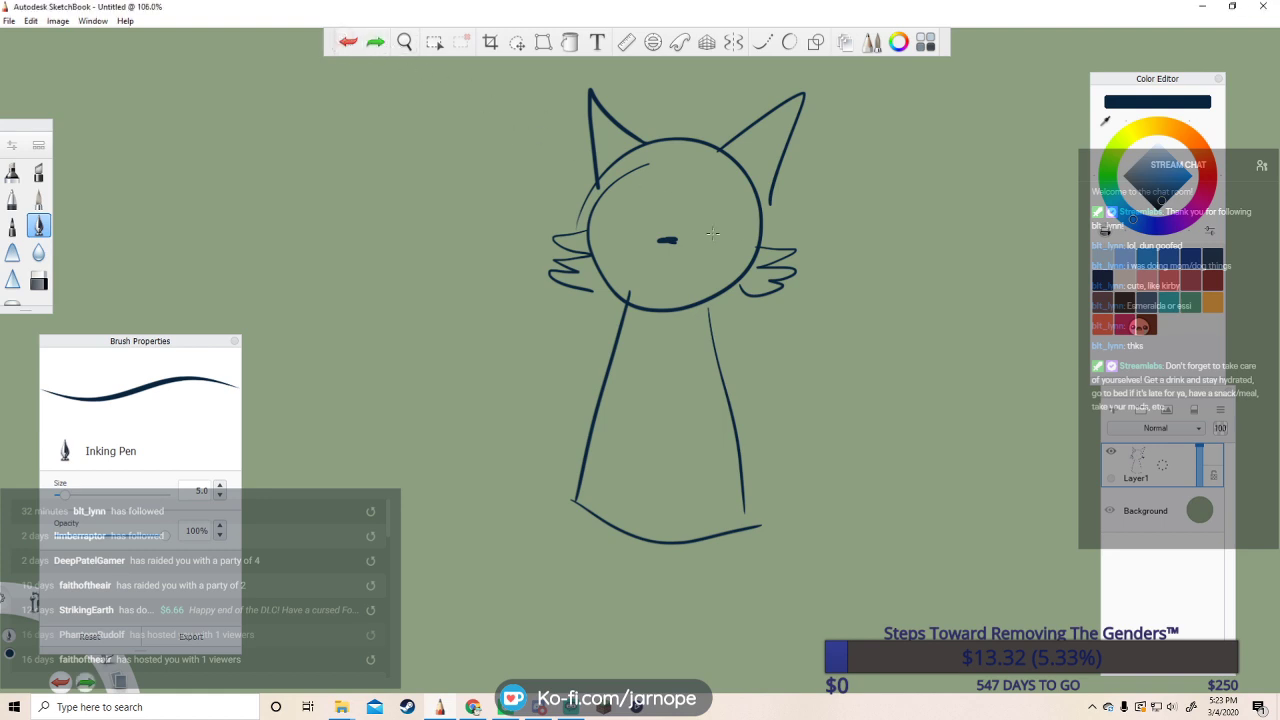
- Settle on a half-lidded right eye, redrawing its lid line until it looks right
mouse_move(690, 211)
mouse_down()
mouse_move(731, 212)
mouse_move(704, 218)
mouse_up()
mouse_move(604, 204)
mouse_down()
mouse_move(640, 207)
mouse_move(616, 206)
mouse_up()
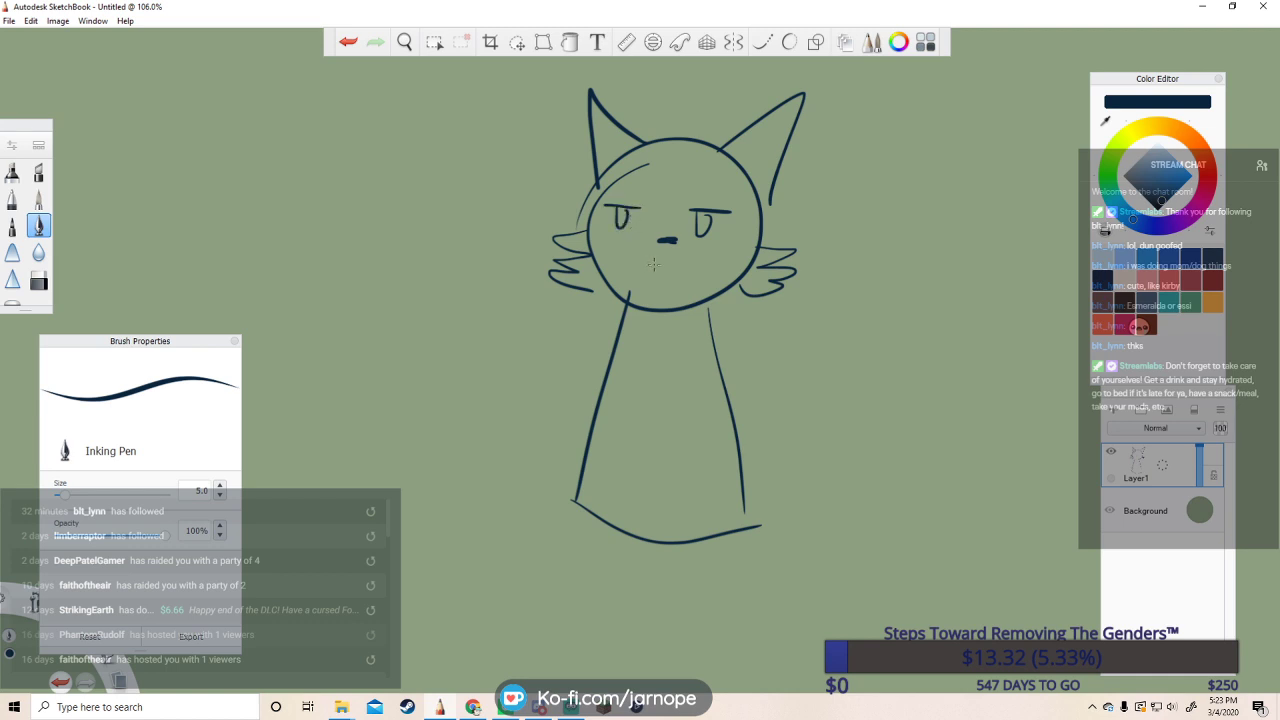
click(348, 42)
click(348, 42)
click(348, 42)
click(348, 42)
mouse_move(696, 212)
mouse_down()
mouse_move(697, 234)
mouse_move(708, 212)
mouse_move(731, 211)
mouse_move(712, 216)
mouse_up()
click(358, 44)
click(358, 44)
mouse_move(605, 212)
mouse_down()
mouse_move(646, 211)
mouse_move(614, 212)
mouse_up()
click(348, 43)
click(348, 43)
click(354, 46)
click(349, 43)
mouse_move(687, 213)
mouse_down()
mouse_move(735, 214)
mouse_move(716, 220)
mouse_up()
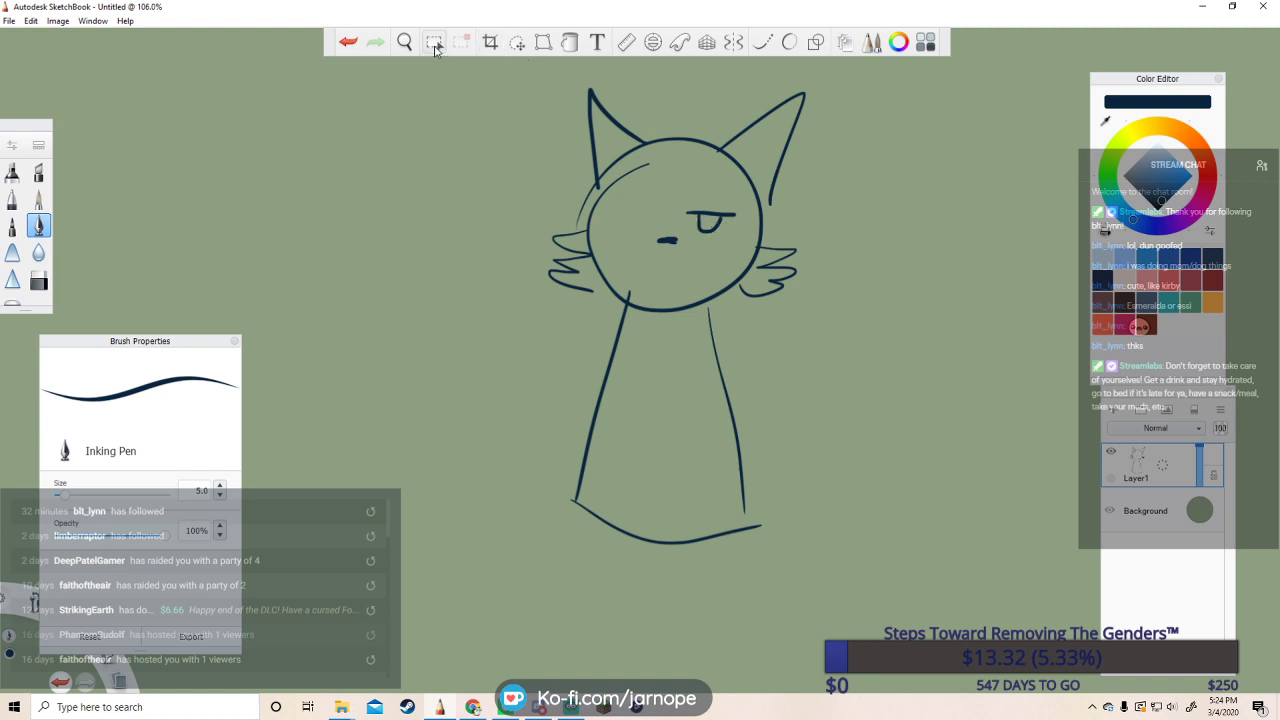
click(434, 42)
- Copy the half-lidded right eye and place the pasted copy in the empty left eye spot
mouse_move(690, 202)
mouse_down()
mouse_move(686, 238)
mouse_move(724, 236)
mouse_move(731, 212)
mouse_move(700, 206)
mouse_up()
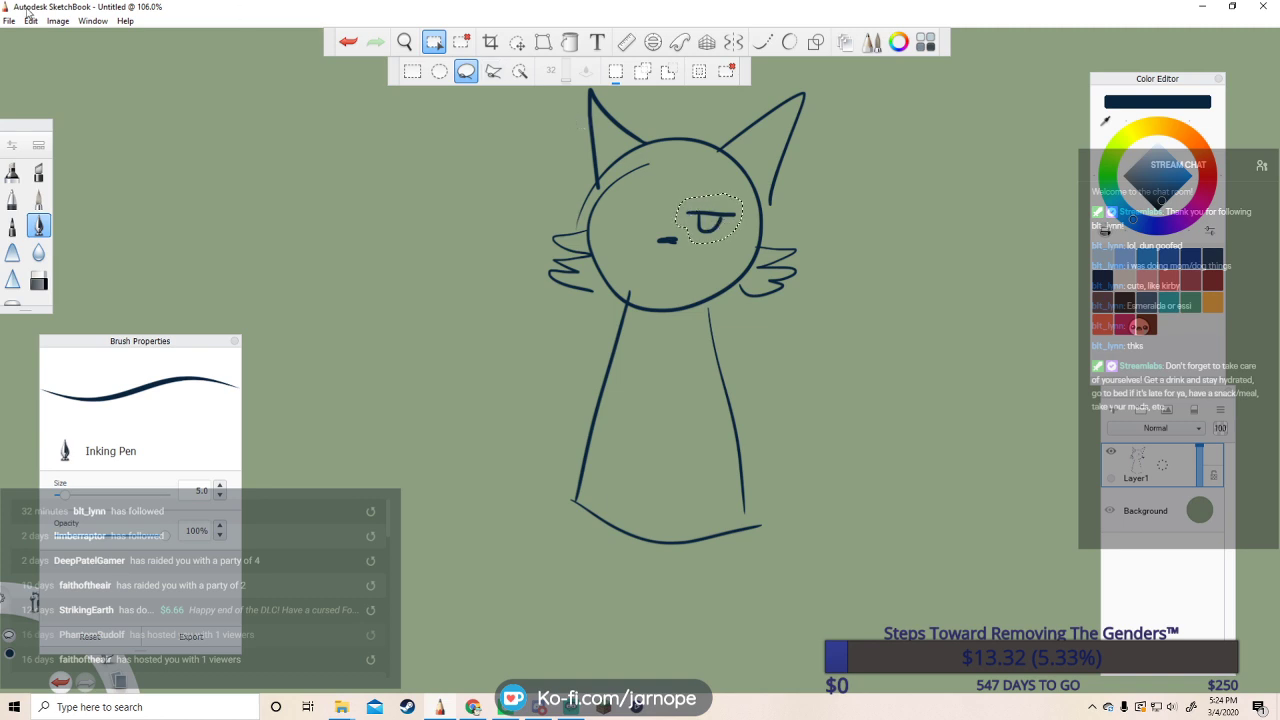
click(30, 22)
click(52, 85)
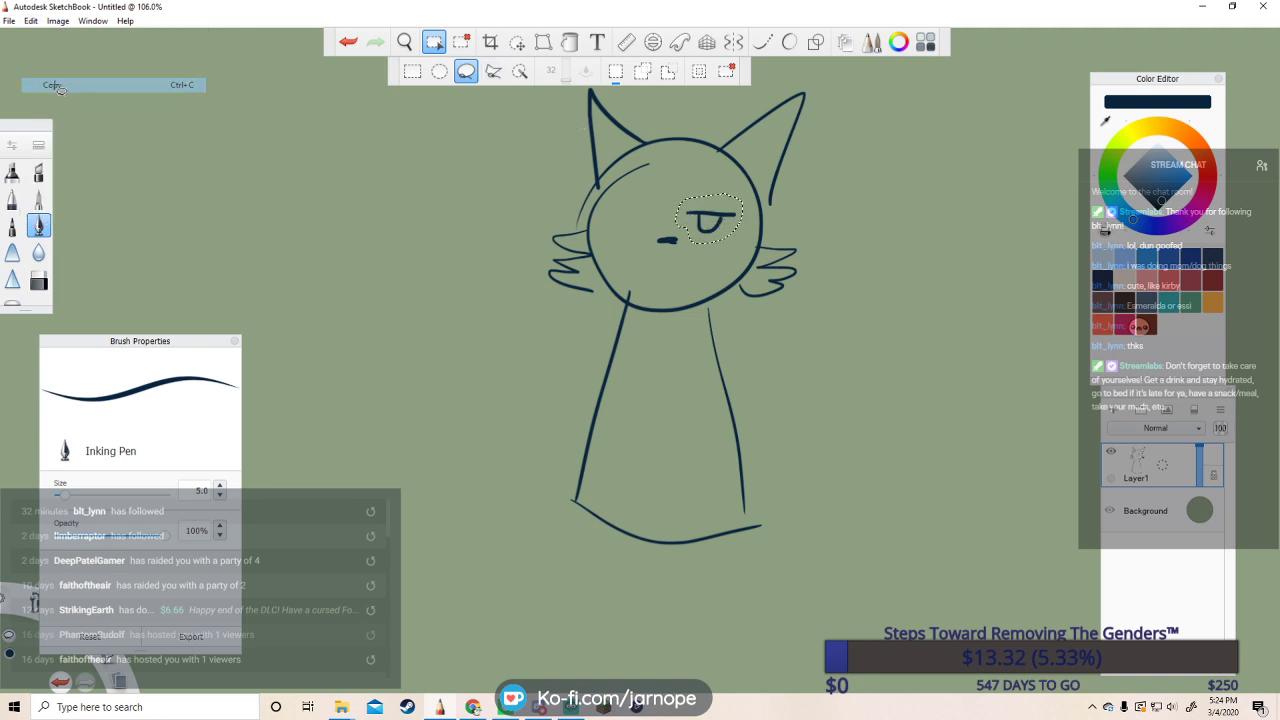
click(30, 22)
click(52, 114)
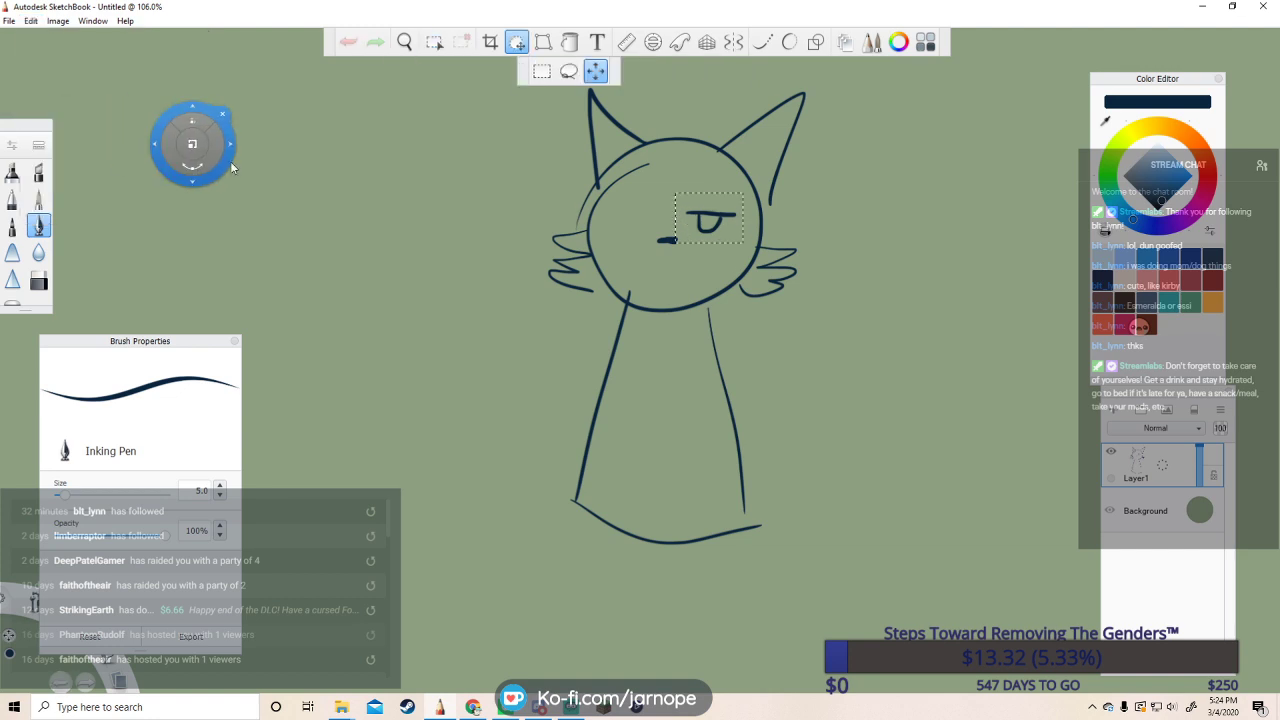
drag(675, 270, 691, 364)
click(719, 332)
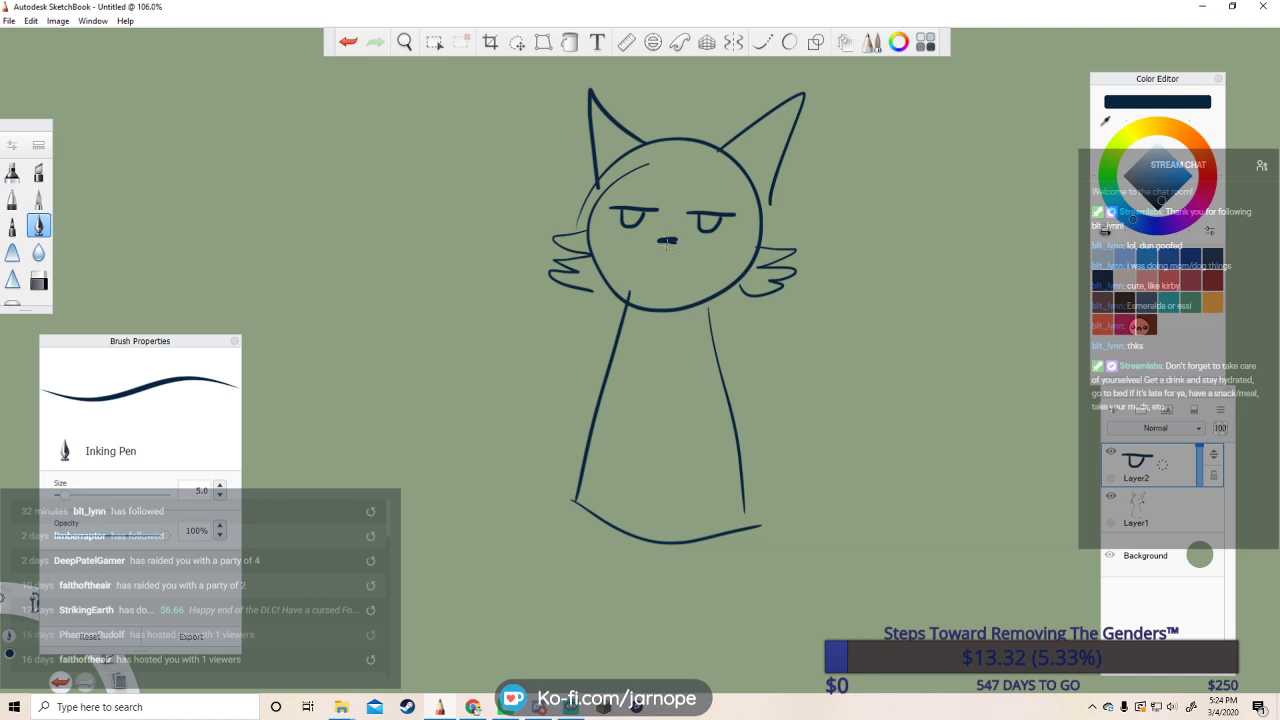
- Draw a w-shaped mouth under the nose, discarding an angry-eyebrow attempt
mouse_move(642, 270)
mouse_down()
mouse_move(654, 281)
mouse_move(688, 270)
mouse_up()
click(348, 42)
mouse_move(686, 205)
mouse_down()
mouse_move(735, 197)
mouse_move(628, 190)
mouse_up()
drag(646, 270, 702, 271)
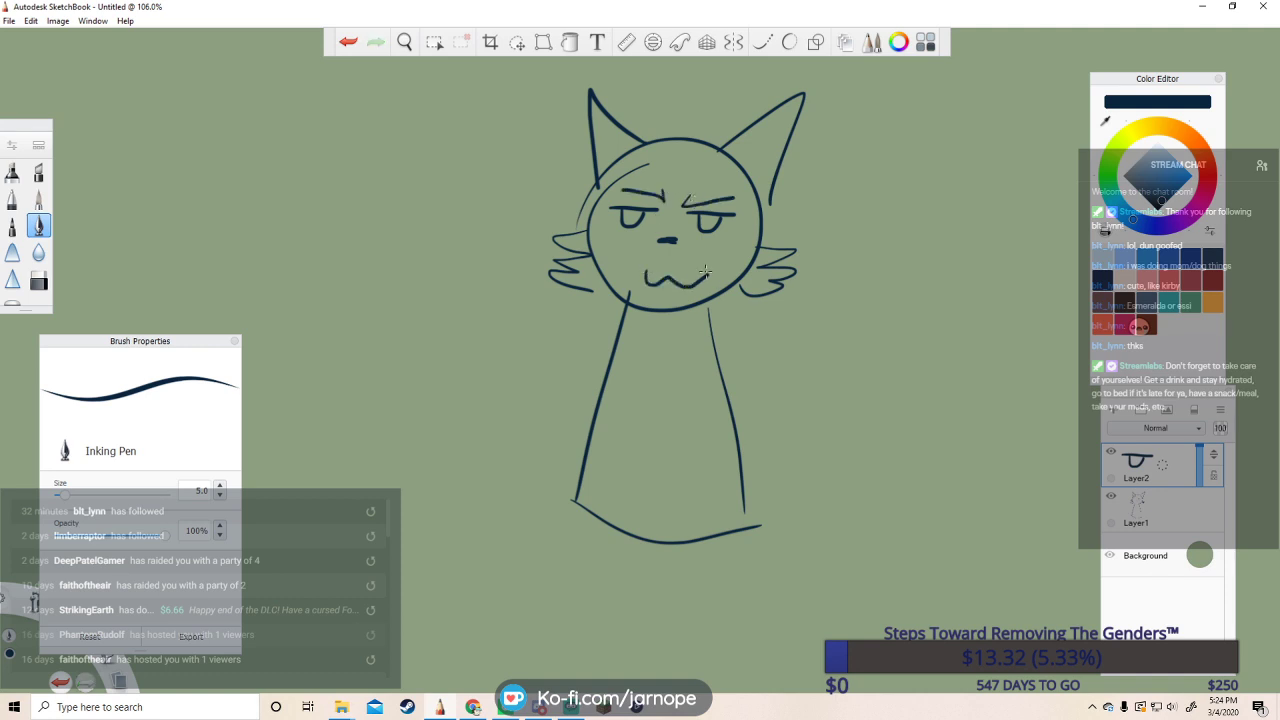
click(348, 42)
click(348, 42)
click(348, 42)
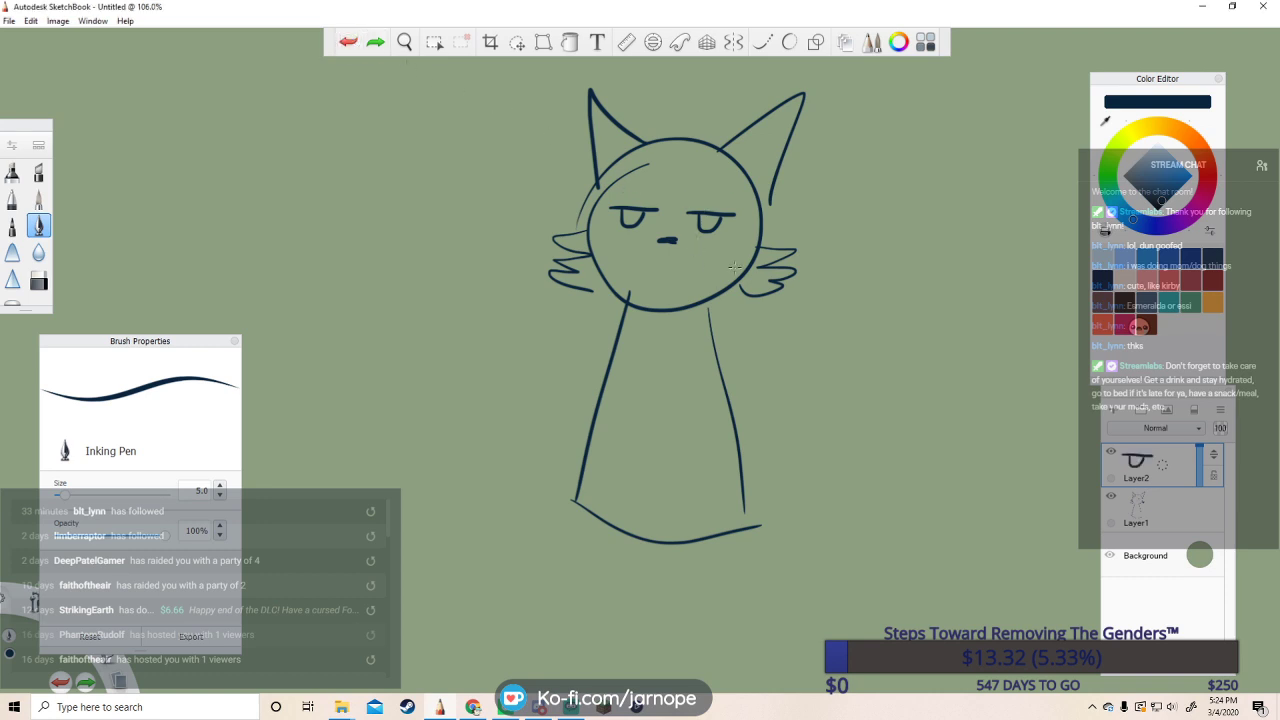
mouse_move(641, 269)
mouse_down()
mouse_move(652, 281)
mouse_move(690, 271)
mouse_up()
- Try several arched eyebrow pairs above both eyes, undoing the ones that look wrong
drag(695, 192, 734, 194)
drag(650, 184, 619, 189)
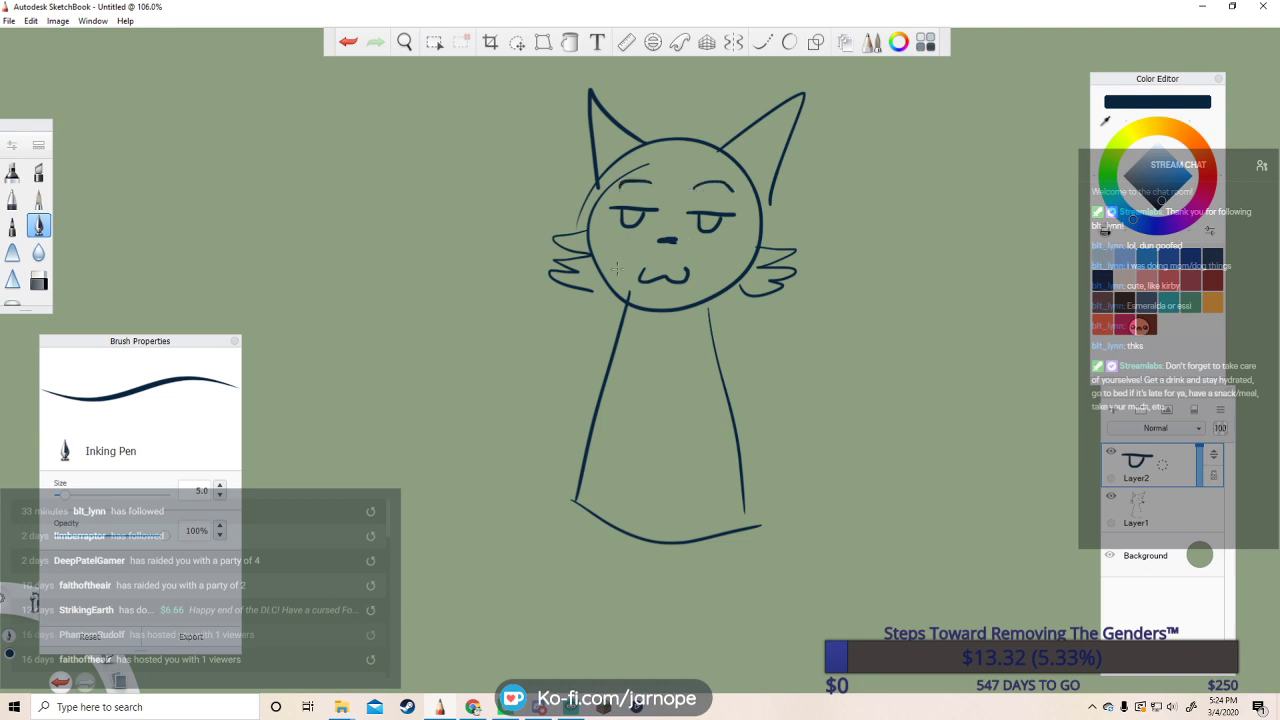
click(348, 42)
click(348, 42)
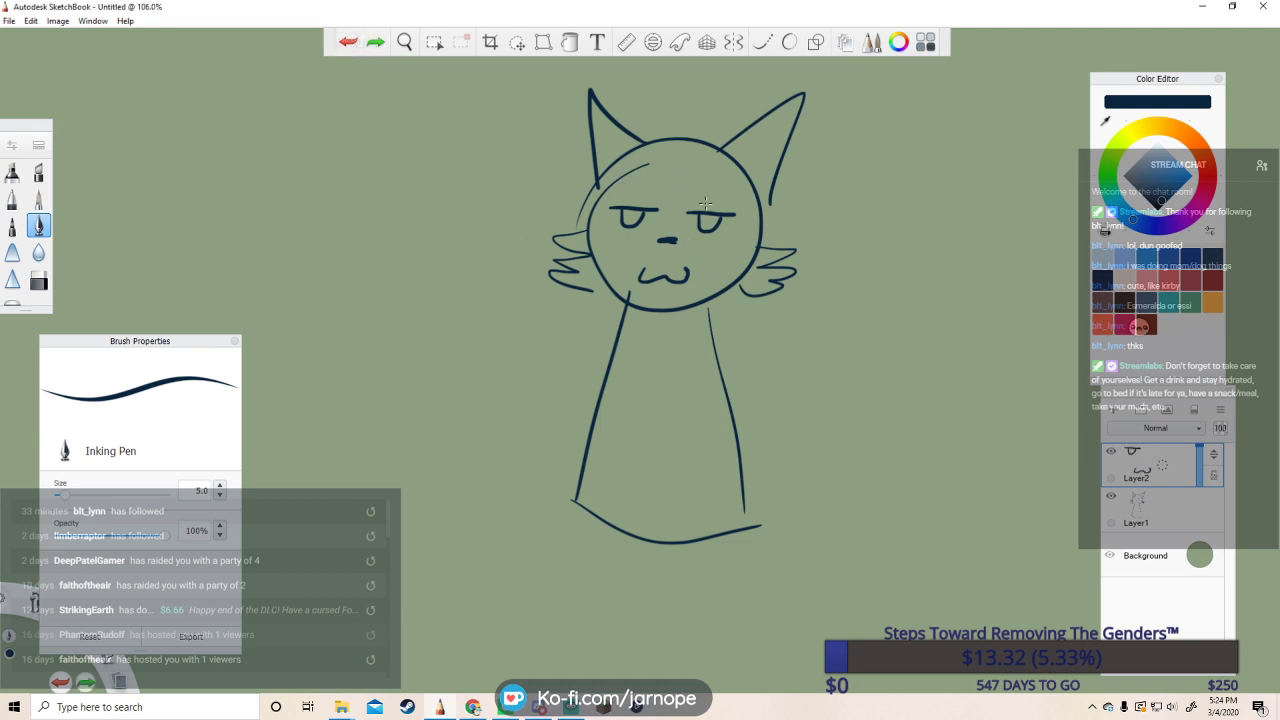
mouse_move(686, 203)
mouse_down()
mouse_move(716, 200)
mouse_move(620, 190)
mouse_up()
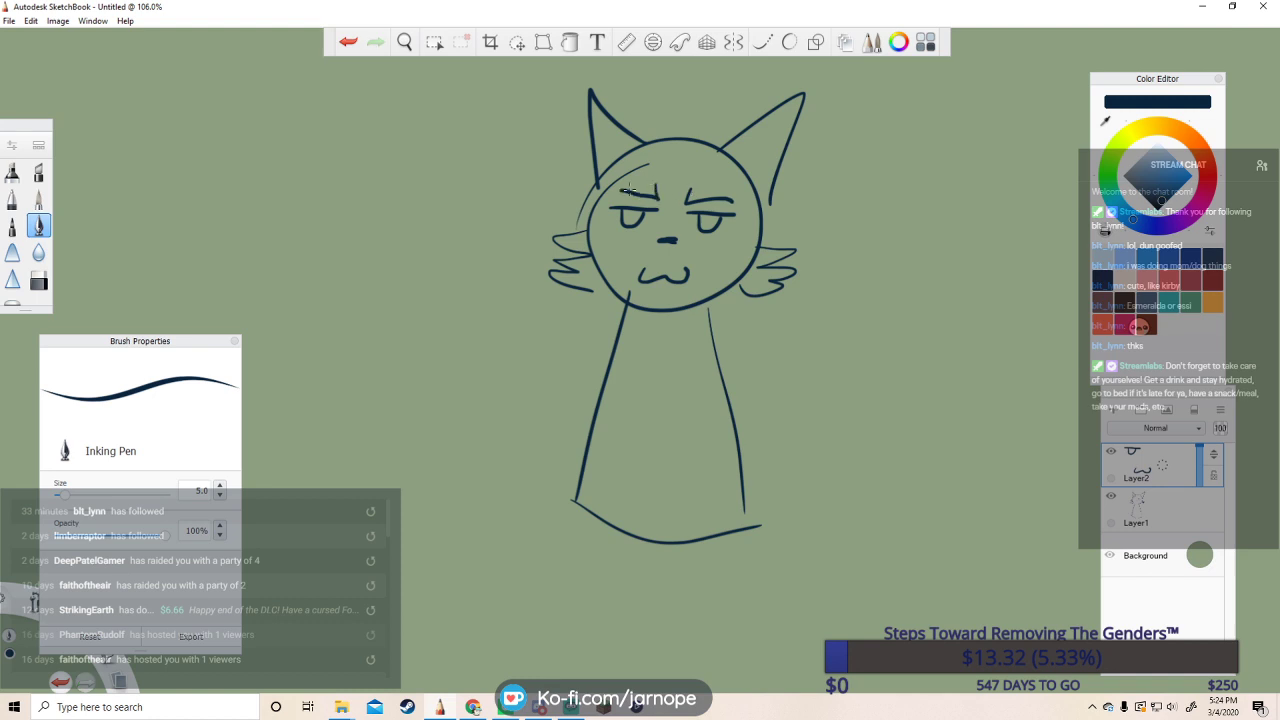
click(352, 45)
click(353, 46)
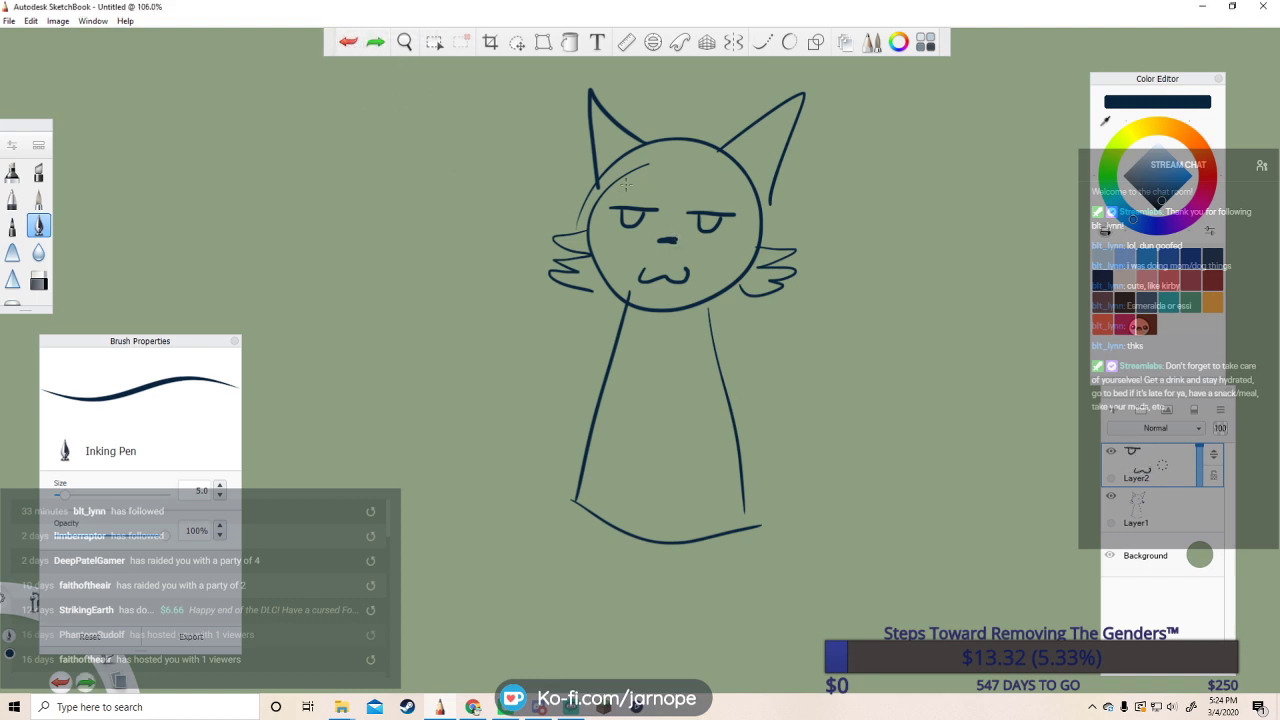
drag(686, 199, 744, 191)
drag(659, 187, 622, 198)
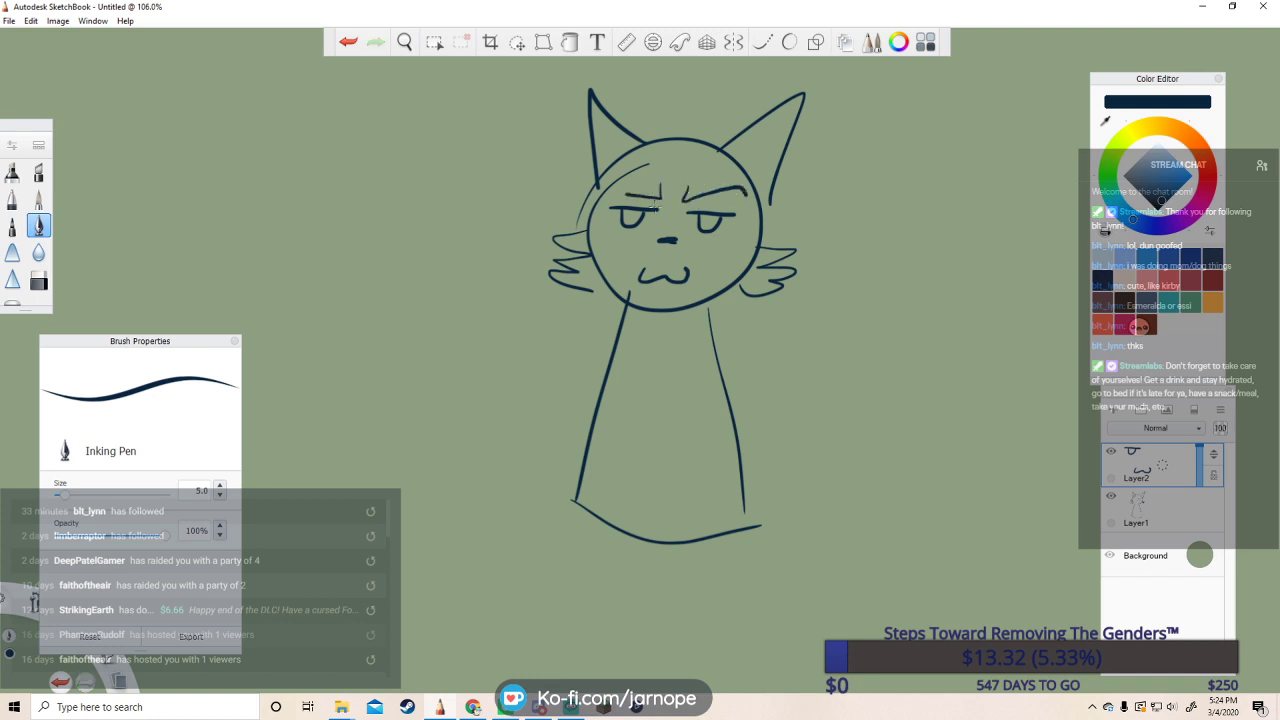
click(348, 42)
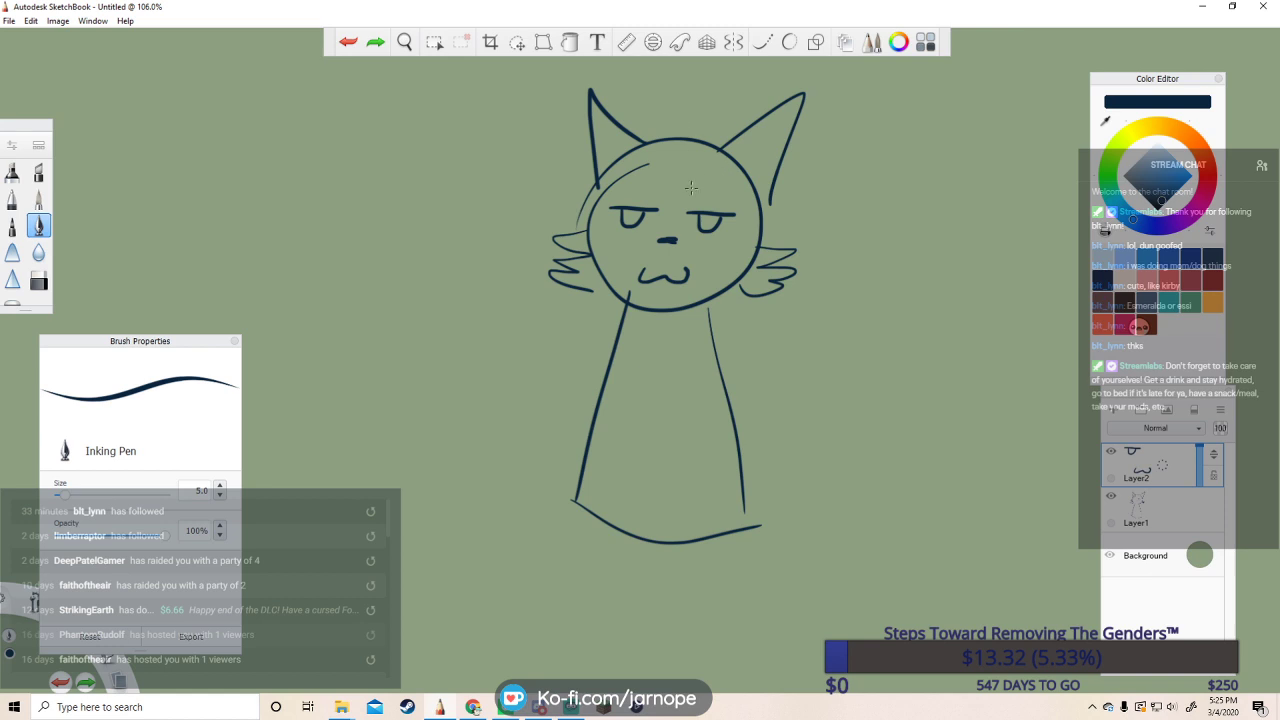
- Redraw the brows, ending with a looped eyebrow above the right eye
drag(700, 194, 727, 195)
mouse_move(622, 187)
mouse_down()
mouse_move(648, 186)
mouse_move(617, 186)
mouse_up()
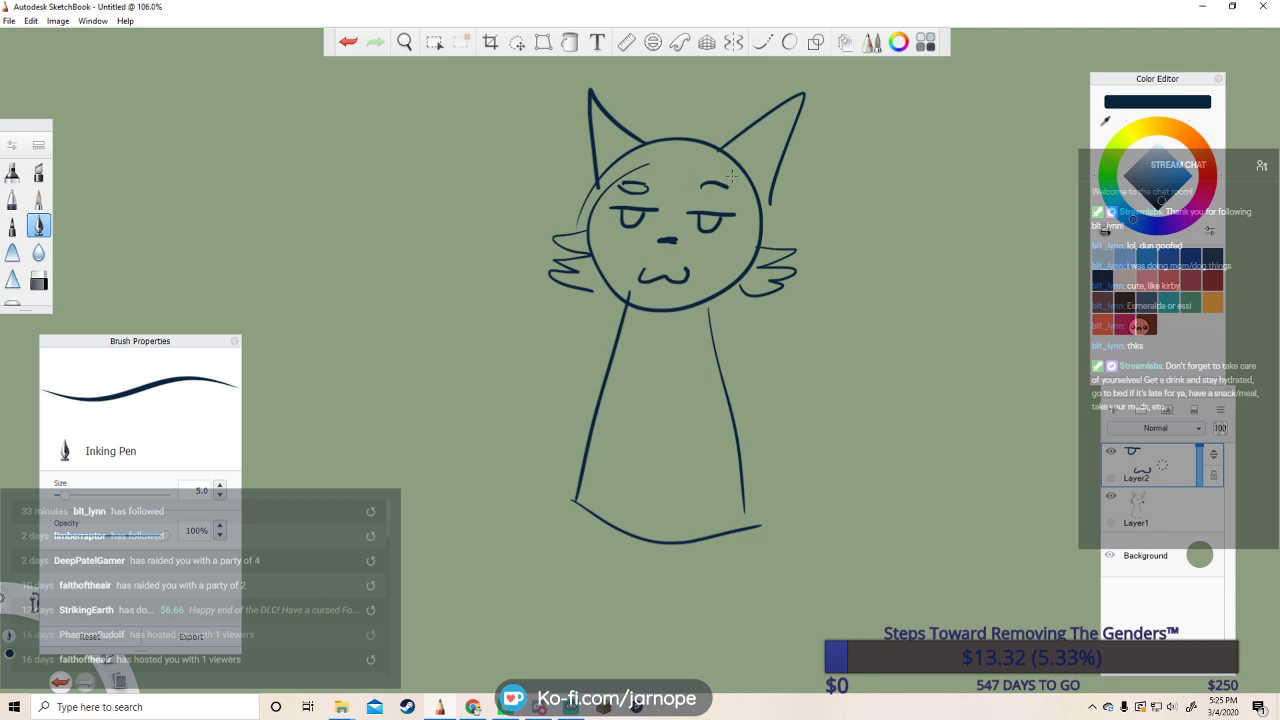
click(349, 42)
click(349, 42)
mouse_move(700, 184)
mouse_down()
mouse_move(722, 180)
mouse_move(650, 182)
mouse_up()
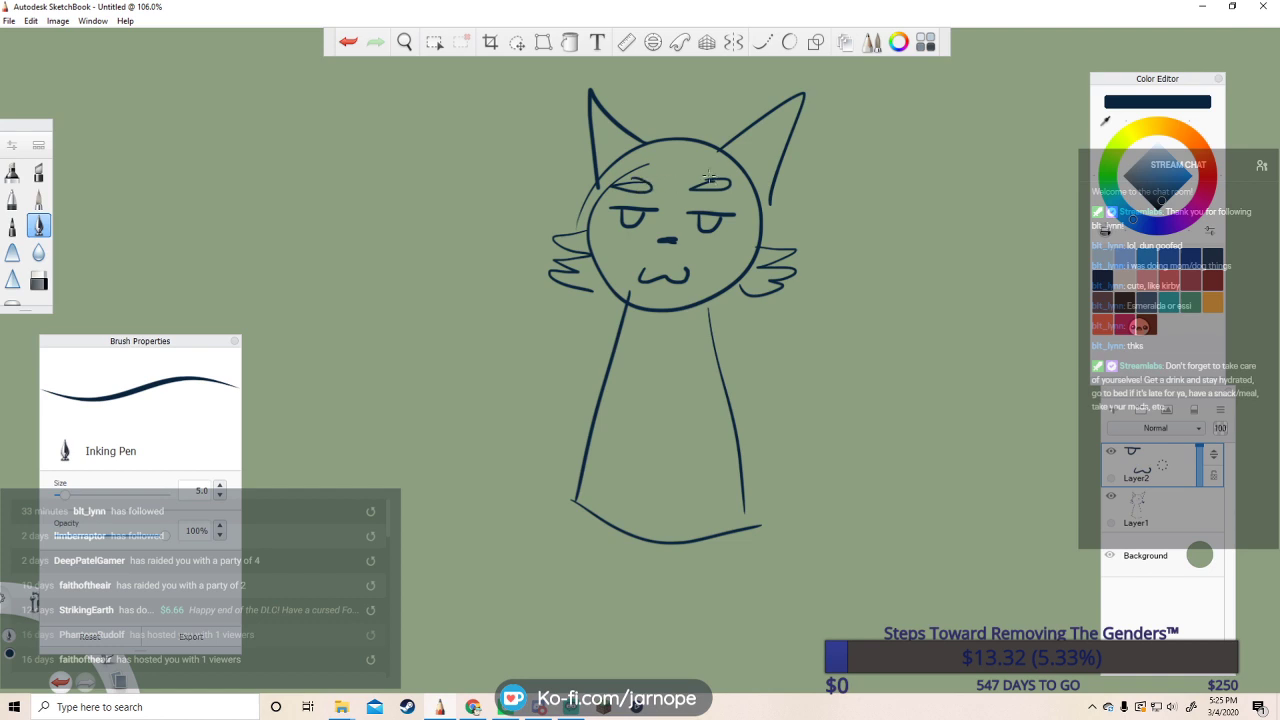
- Draw a small heart outline above the cat's head, redrawing it until it looks right
mouse_move(662, 105)
mouse_down()
mouse_move(682, 80)
mouse_move(699, 103)
mouse_up()
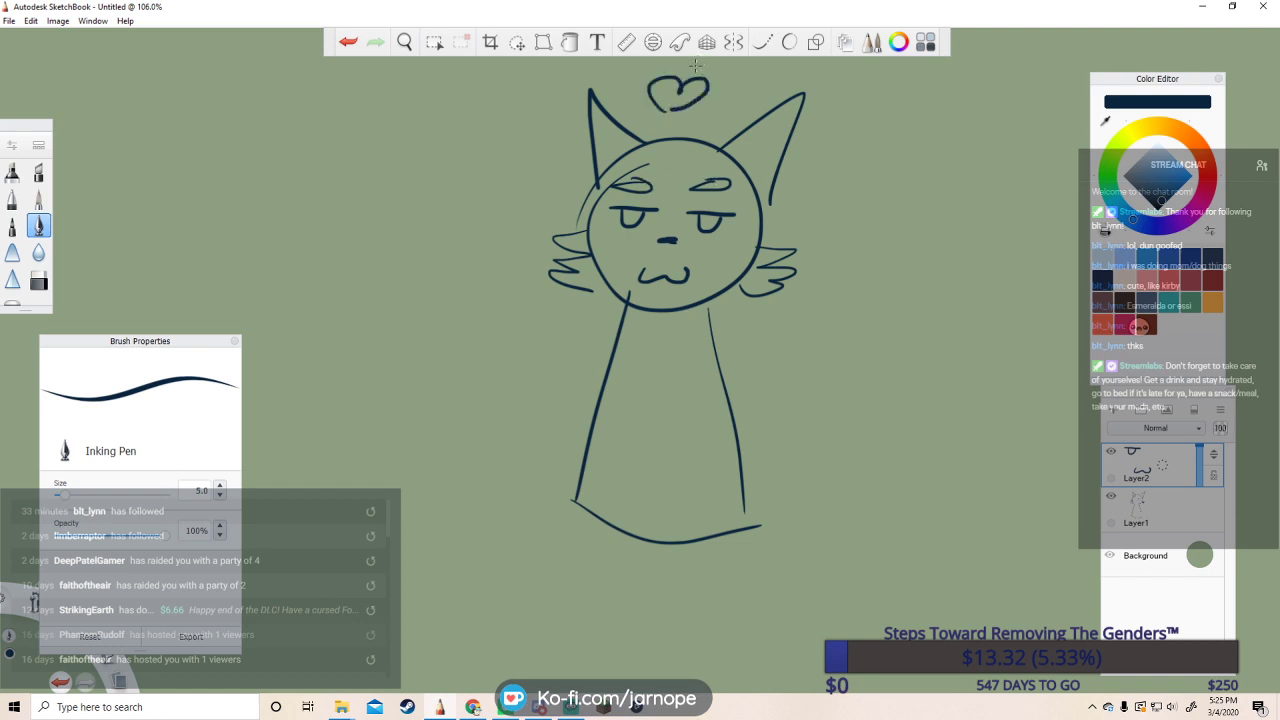
click(348, 42)
mouse_move(668, 108)
mouse_down()
mouse_move(712, 78)
mouse_move(690, 118)
mouse_move(664, 100)
mouse_move(704, 74)
mouse_move(670, 116)
mouse_move(674, 86)
mouse_move(667, 113)
mouse_up()
click(348, 42)
click(348, 42)
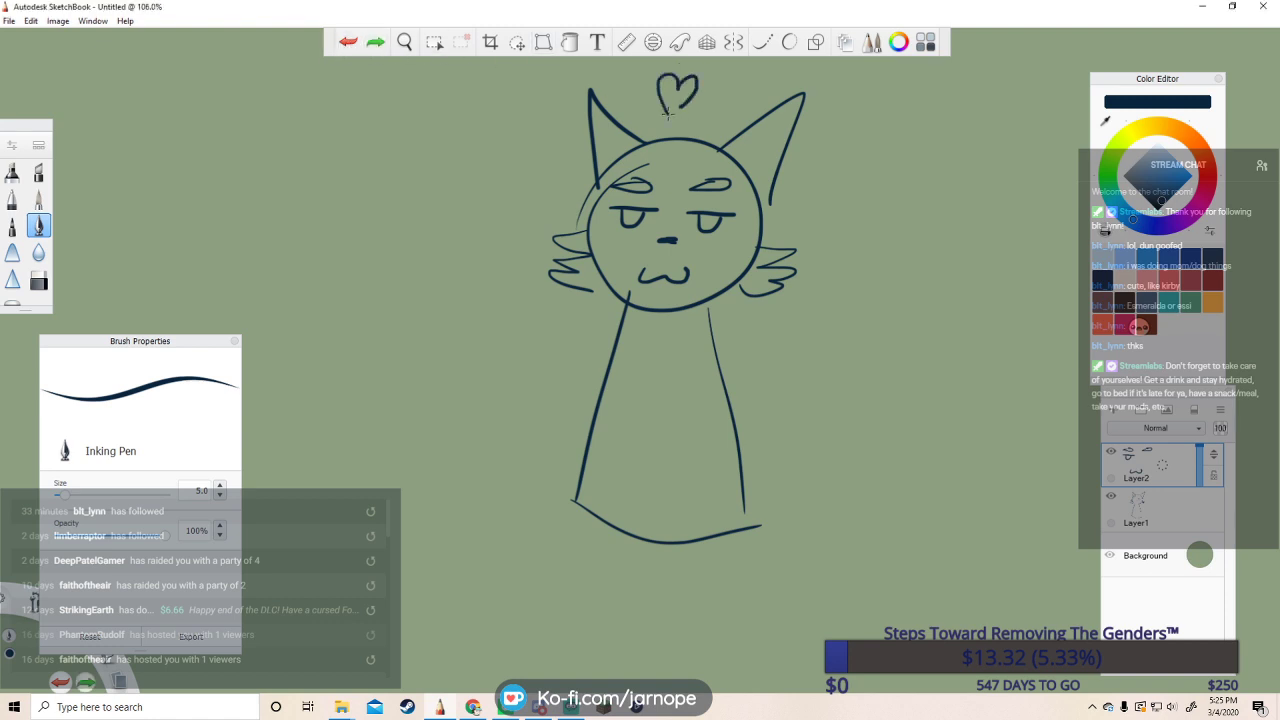
click(348, 42)
mouse_move(666, 110)
mouse_down()
mouse_move(652, 96)
mouse_move(668, 82)
mouse_move(686, 92)
mouse_move(667, 108)
mouse_move(680, 129)
mouse_up()
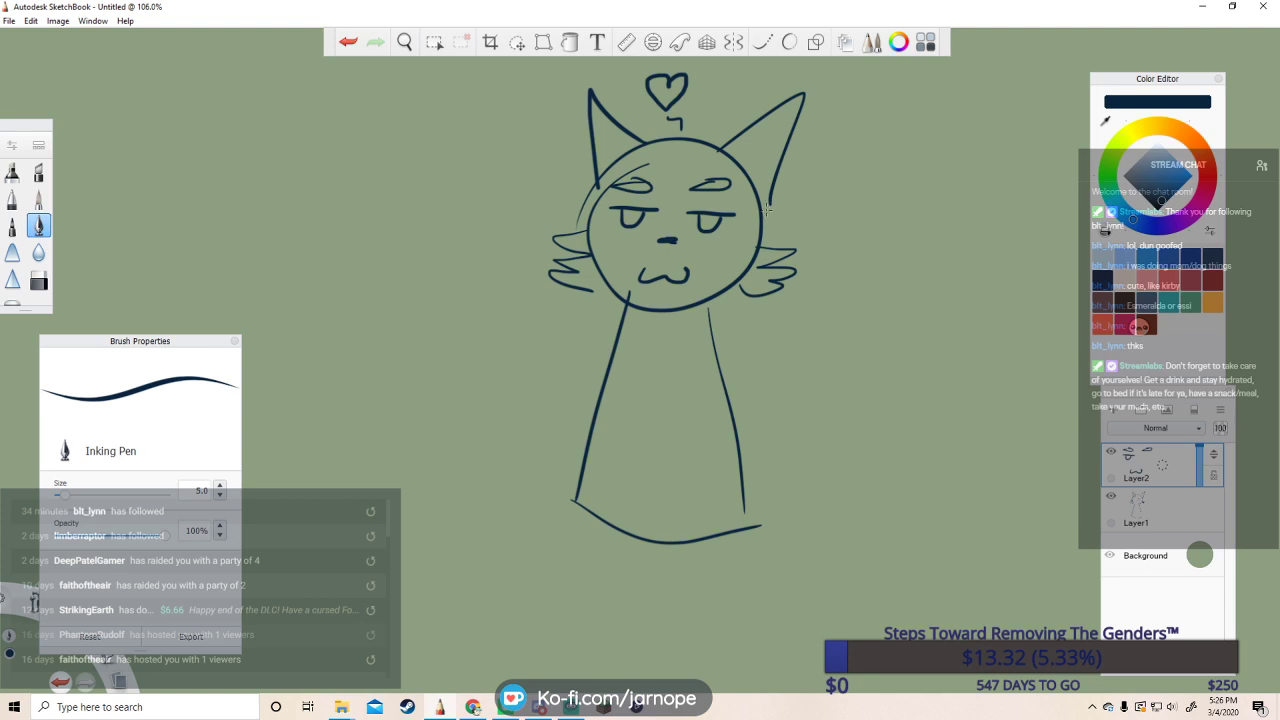
- Zoom in and ink the head top, left ear and zigzag right-cheek fur, undoing trial body strokes
click(404, 42)
drag(651, 182, 752, 220)
click(663, 183)
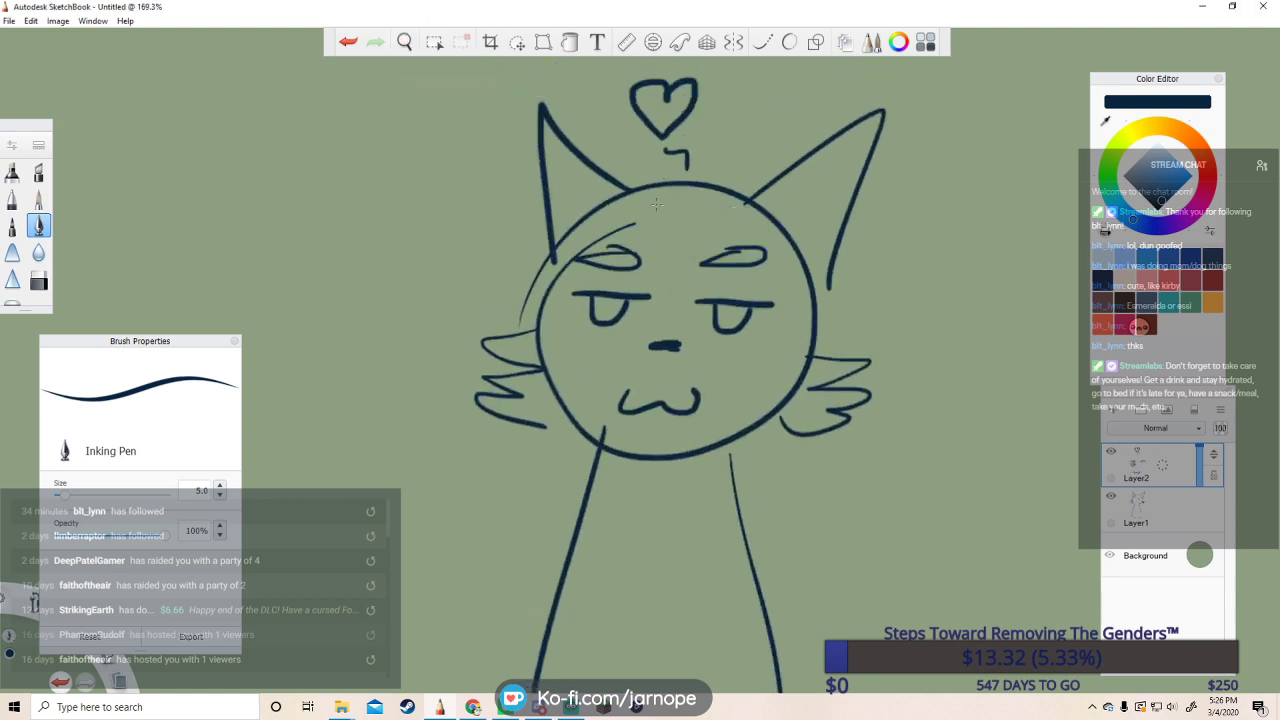
mouse_move(629, 198)
mouse_down()
mouse_move(734, 210)
mouse_move(864, 145)
mouse_move(816, 294)
mouse_up()
mouse_move(622, 188)
mouse_down()
mouse_move(561, 145)
mouse_move(544, 112)
mouse_move(546, 284)
mouse_move(525, 341)
mouse_move(607, 435)
mouse_up()
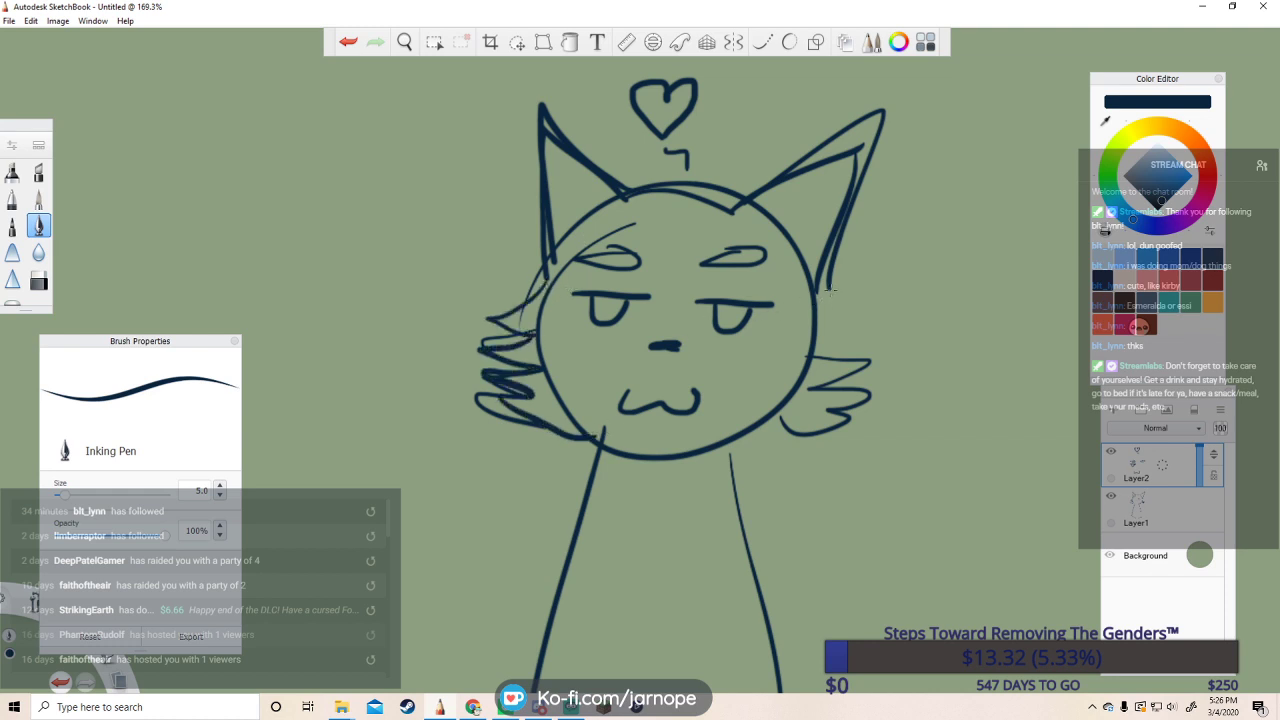
mouse_move(826, 286)
mouse_down()
mouse_move(872, 312)
mouse_move(876, 345)
mouse_move(828, 402)
mouse_move(722, 437)
mouse_up()
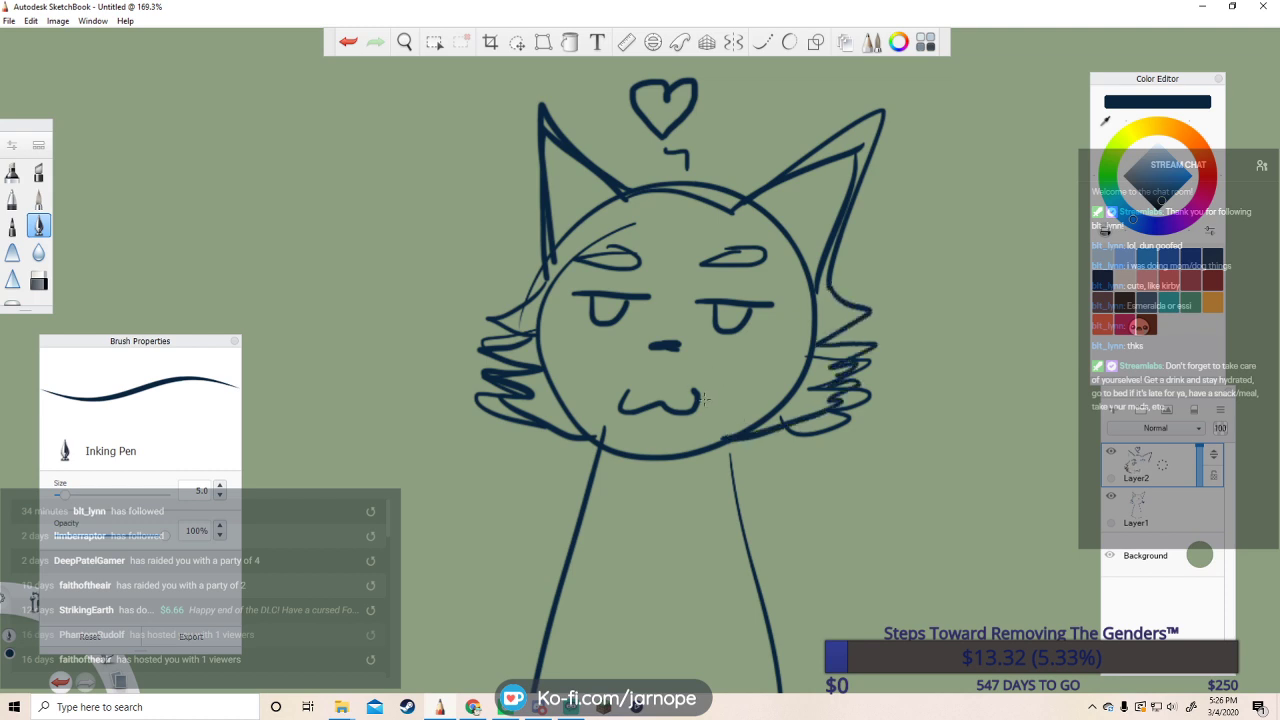
drag(600, 432, 716, 431)
key(ctrl+z)
drag(600, 428, 524, 650)
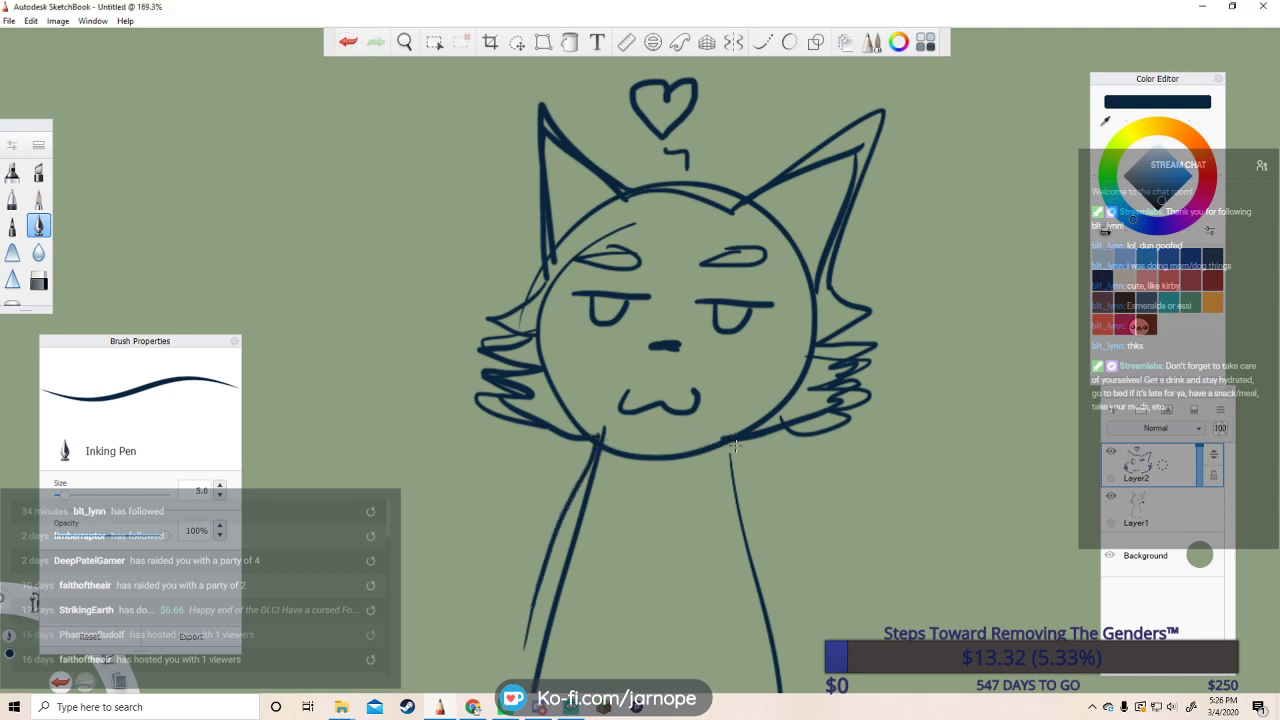
drag(728, 437, 760, 616)
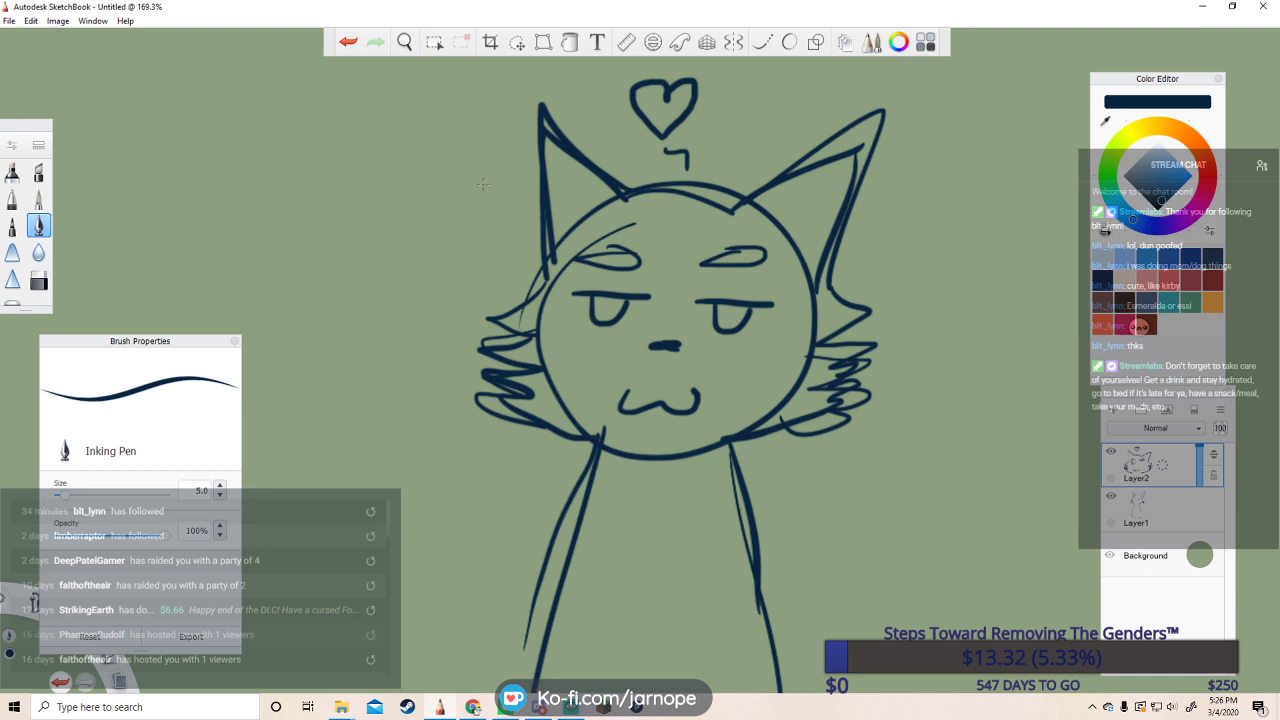
click(348, 41)
click(348, 41)
click(405, 41)
- Hide the rough sketch on Layer1 so only the clean ink shows
mouse_move(665, 307)
mouse_down()
mouse_move(1095, 500)
mouse_move(927, 511)
mouse_up()
click(1110, 495)
drag(878, 470, 348, 74)
click(405, 41)
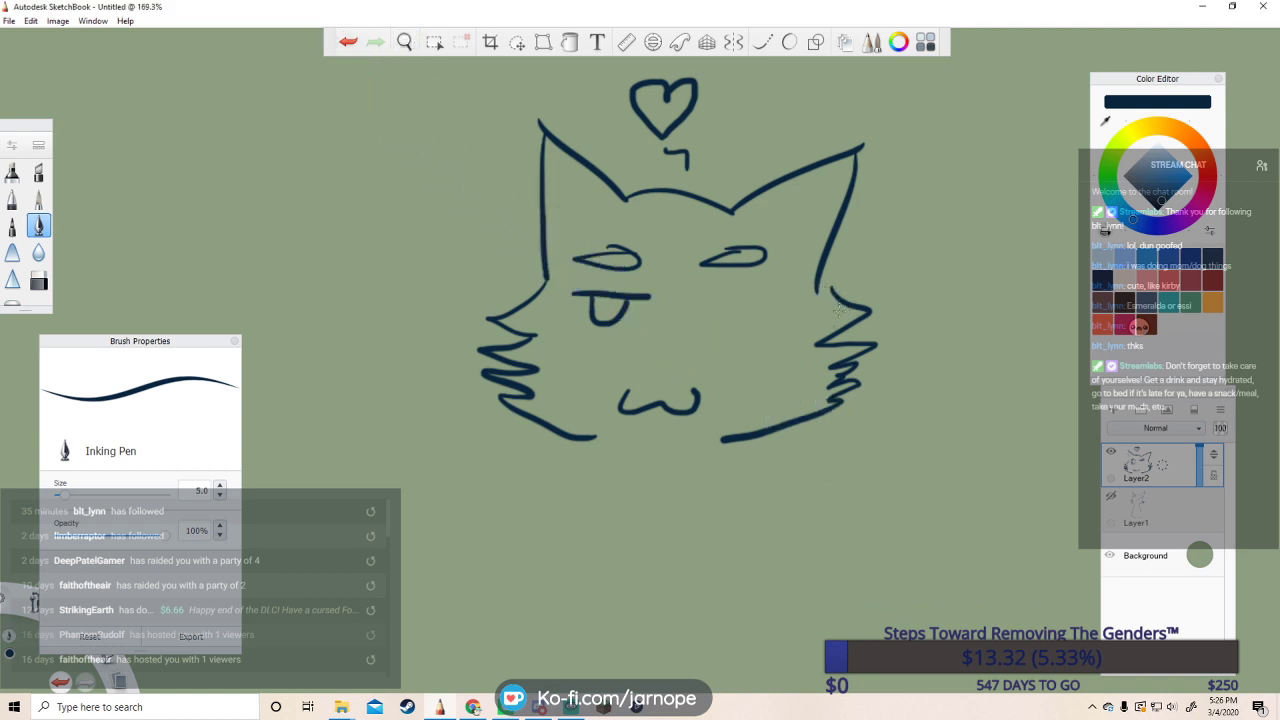
- Add a right-cheek curve, then erase its stray top with the Hard Eraser at size 4.6
drag(815, 287, 850, 315)
click(405, 41)
drag(466, 100, 957, 331)
click(38, 281)
mouse_move(575, 250)
mouse_down()
mouse_move(611, 231)
mouse_move(629, 269)
mouse_move(514, 300)
mouse_up()
mouse_move(68, 495)
mouse_down()
mouse_move(48, 496)
mouse_move(66, 497)
mouse_up()
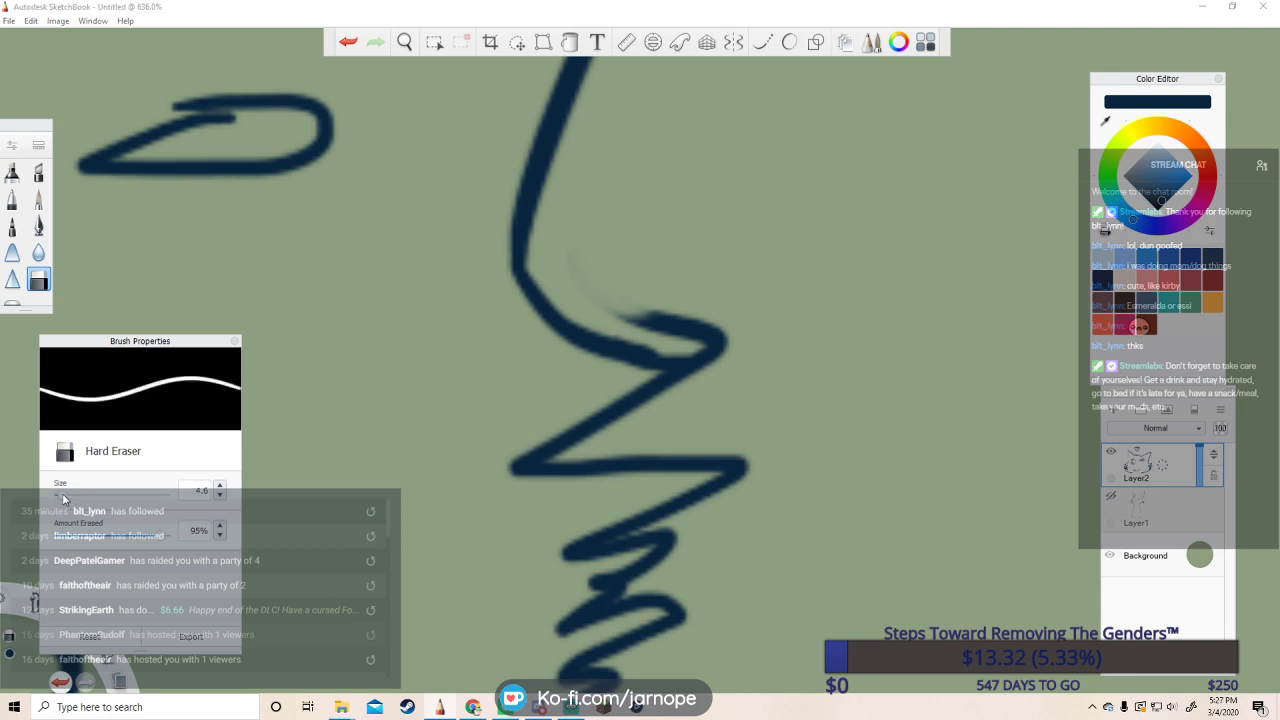
- Erase the rest of the stray cheek stroke, reset to Actual Size and zoom into the face
mouse_move(623, 294)
mouse_down()
mouse_move(655, 318)
mouse_move(615, 293)
mouse_move(694, 314)
mouse_move(651, 289)
mouse_move(685, 330)
mouse_move(640, 293)
mouse_move(716, 336)
mouse_move(700, 360)
mouse_move(725, 342)
mouse_up()
click(35, 604)
click(33, 604)
click(404, 41)
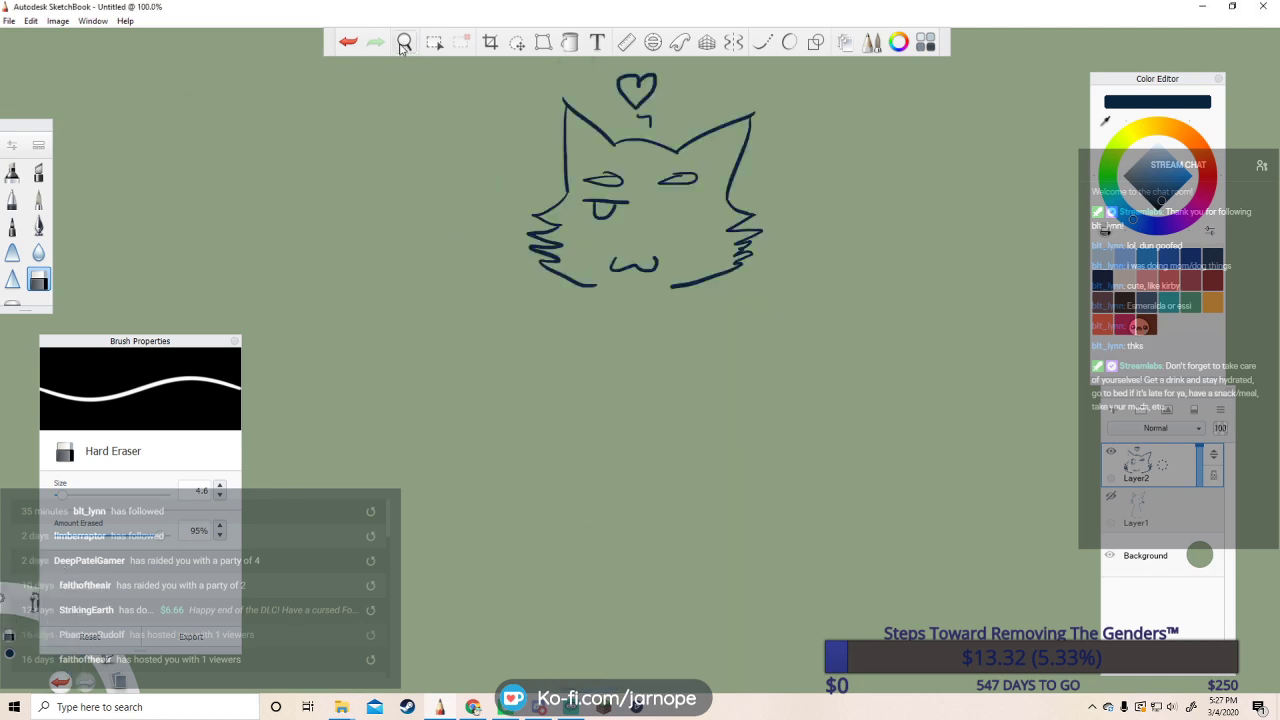
mouse_move(632, 234)
mouse_down()
mouse_move(691, 280)
mouse_move(662, 258)
mouse_move(714, 245)
mouse_move(506, 286)
mouse_up()
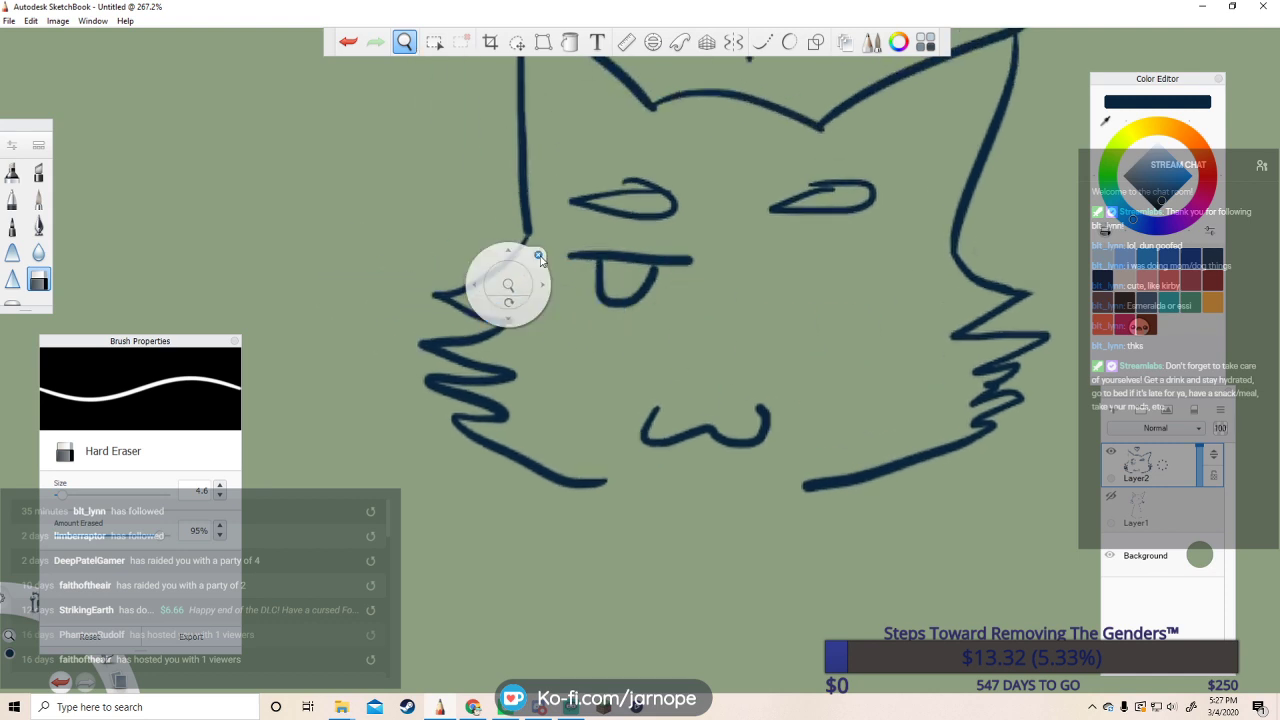
- Try and discard a flat right-eye line, then ink a short horizontal nose above the mouth
click(38, 226)
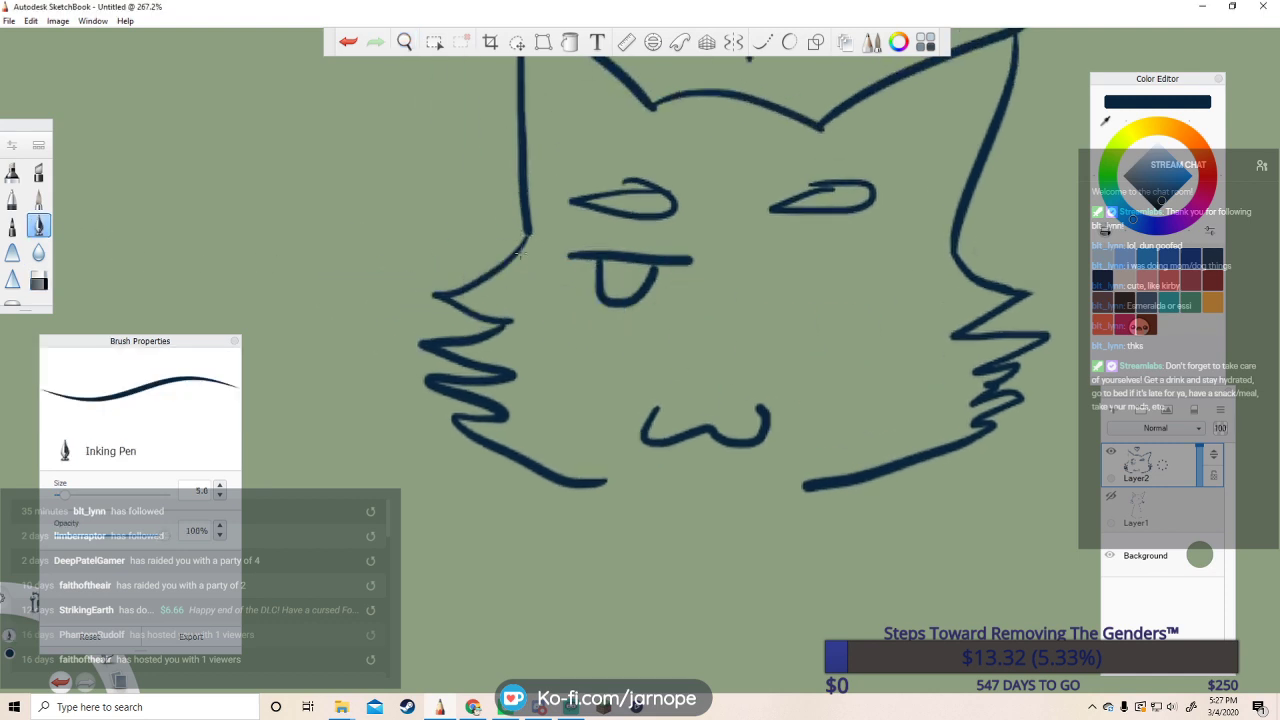
key(ctrl+z)
key(ctrl+y)
drag(779, 262, 889, 266)
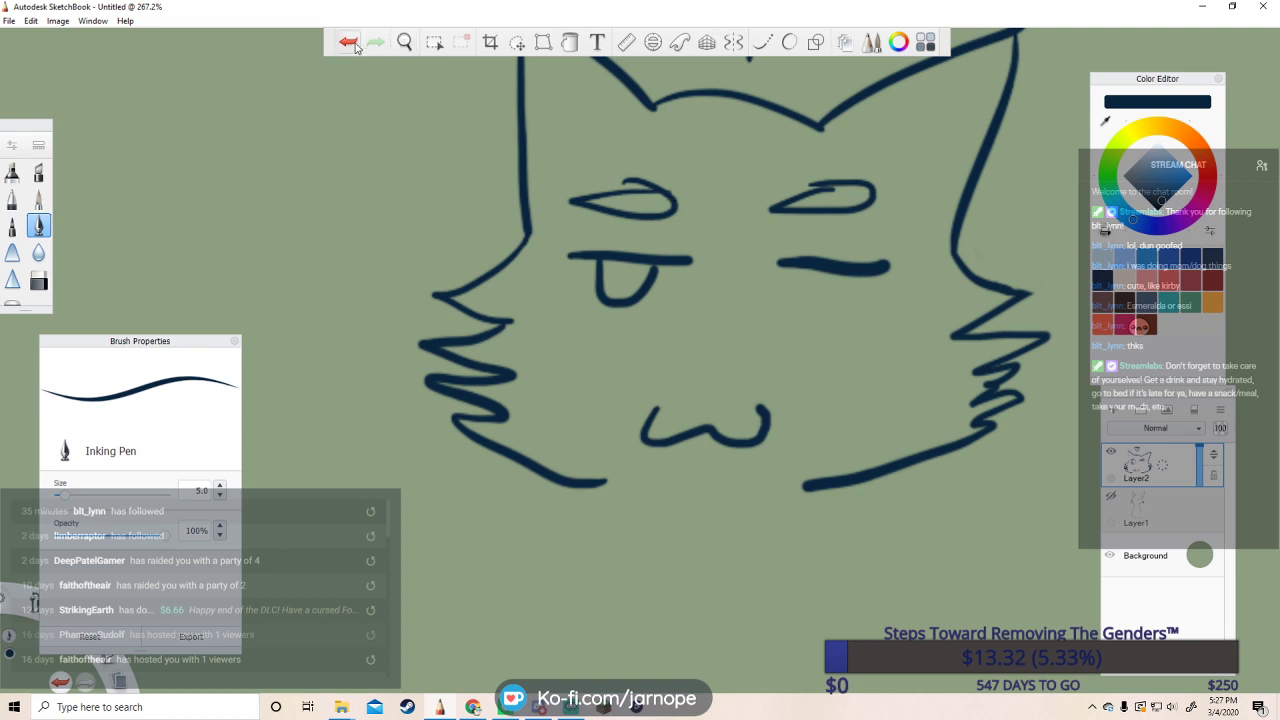
key(ctrl+z)
mouse_move(772, 260)
mouse_down()
mouse_move(870, 260)
mouse_move(820, 289)
mouse_move(845, 268)
mouse_up()
key(ctrl+z)
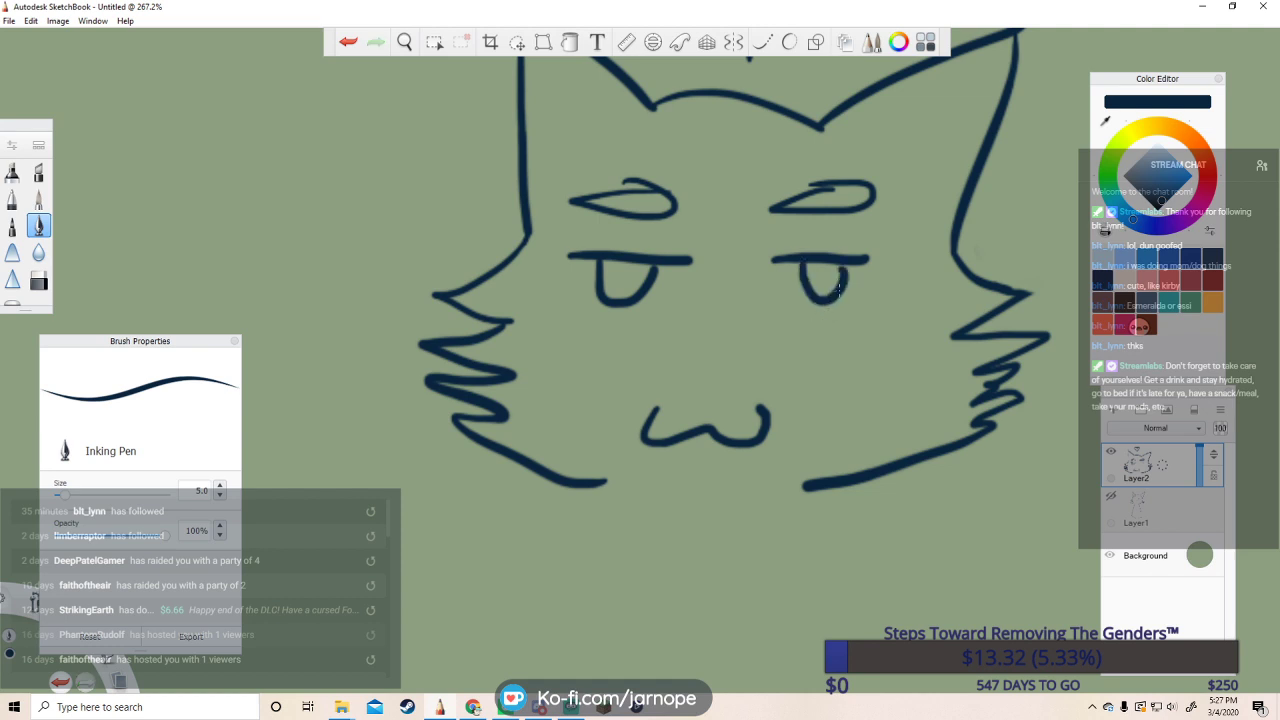
click(348, 42)
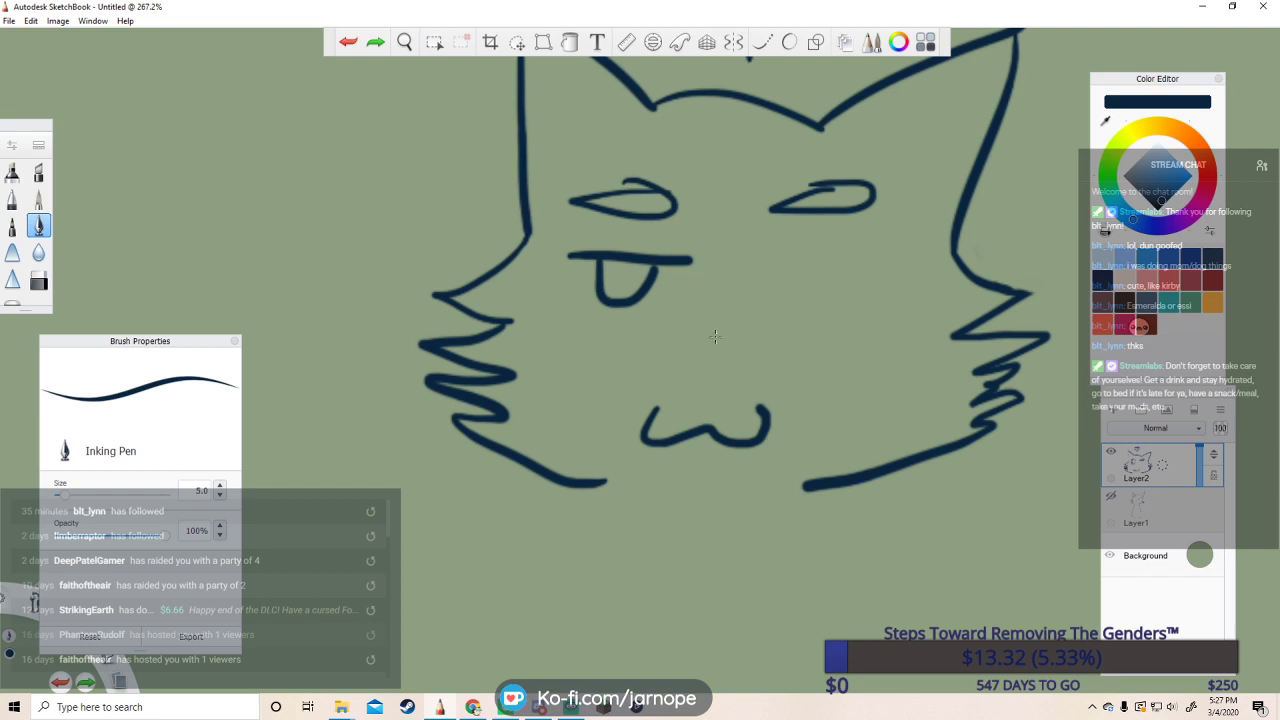
drag(708, 336, 756, 334)
click(404, 42)
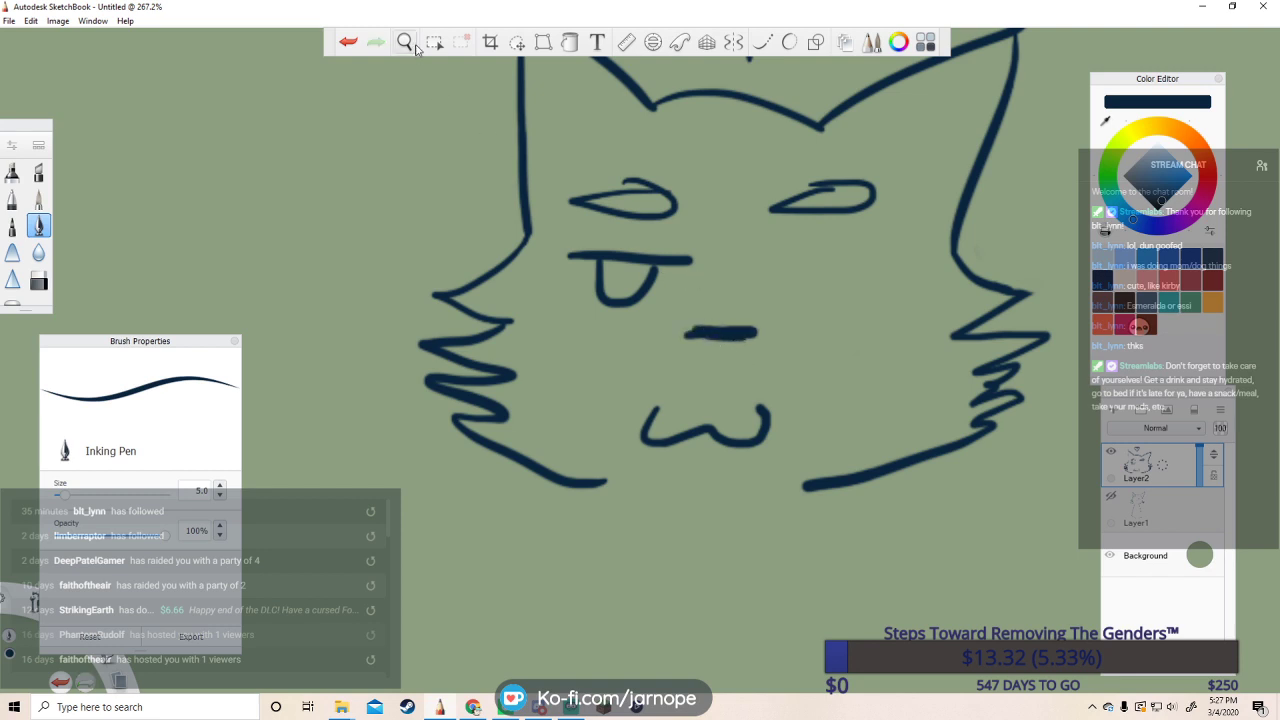
- Make room below the head and ink the body's left side, right side and curved bottom
scroll(692, 191, down, 4)
drag(638, 317, 565, 349)
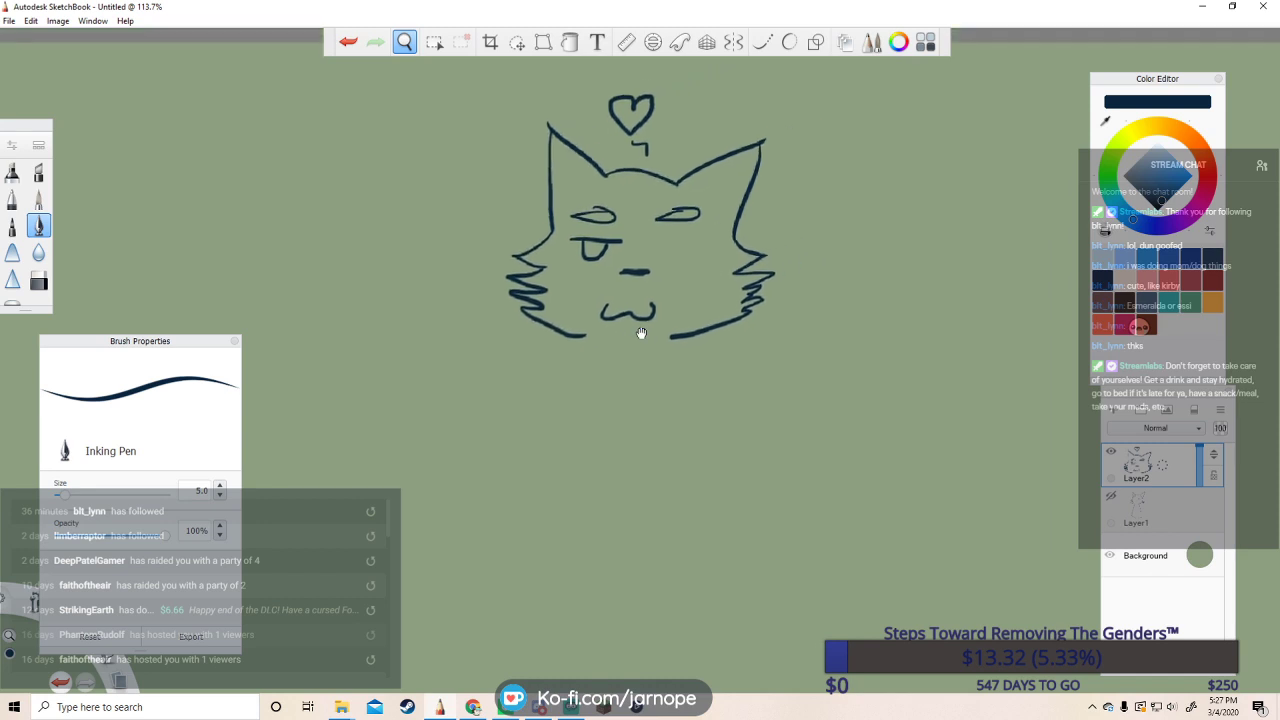
mouse_move(709, 240)
mouse_down()
mouse_move(732, 269)
mouse_move(742, 234)
mouse_move(643, 336)
mouse_move(657, 334)
mouse_up()
drag(677, 284, 726, 242)
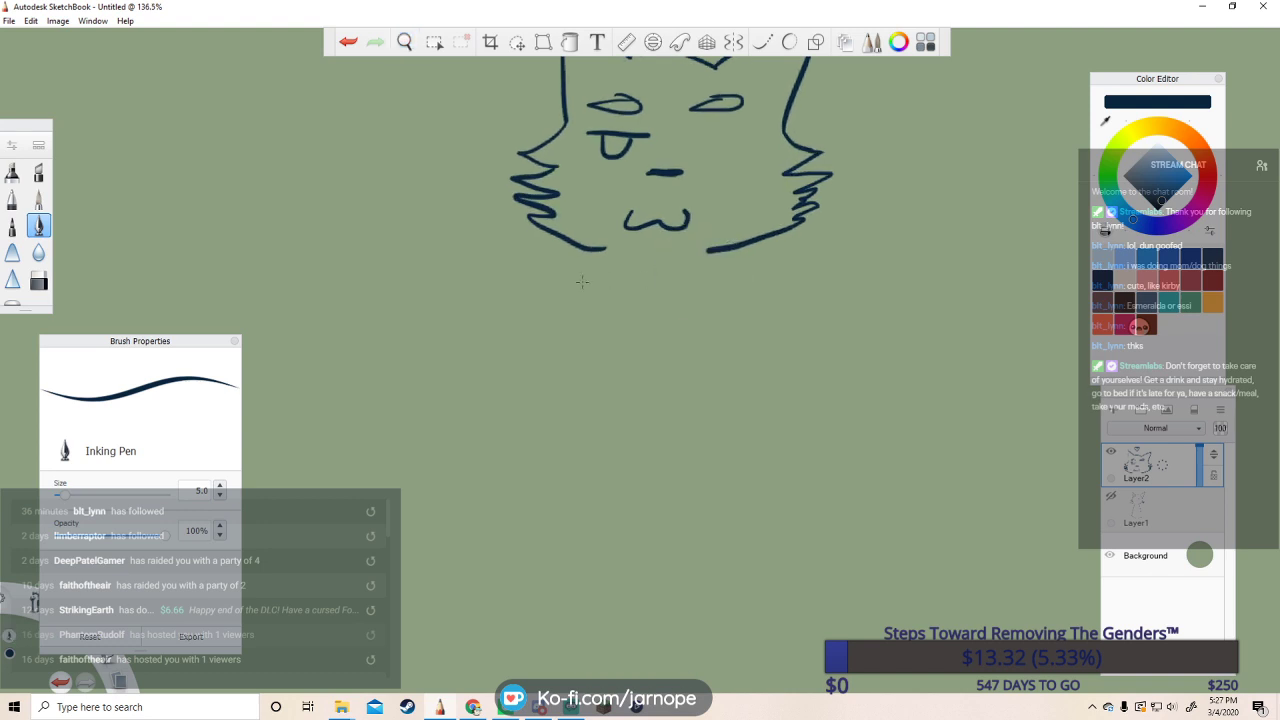
drag(602, 248, 462, 522)
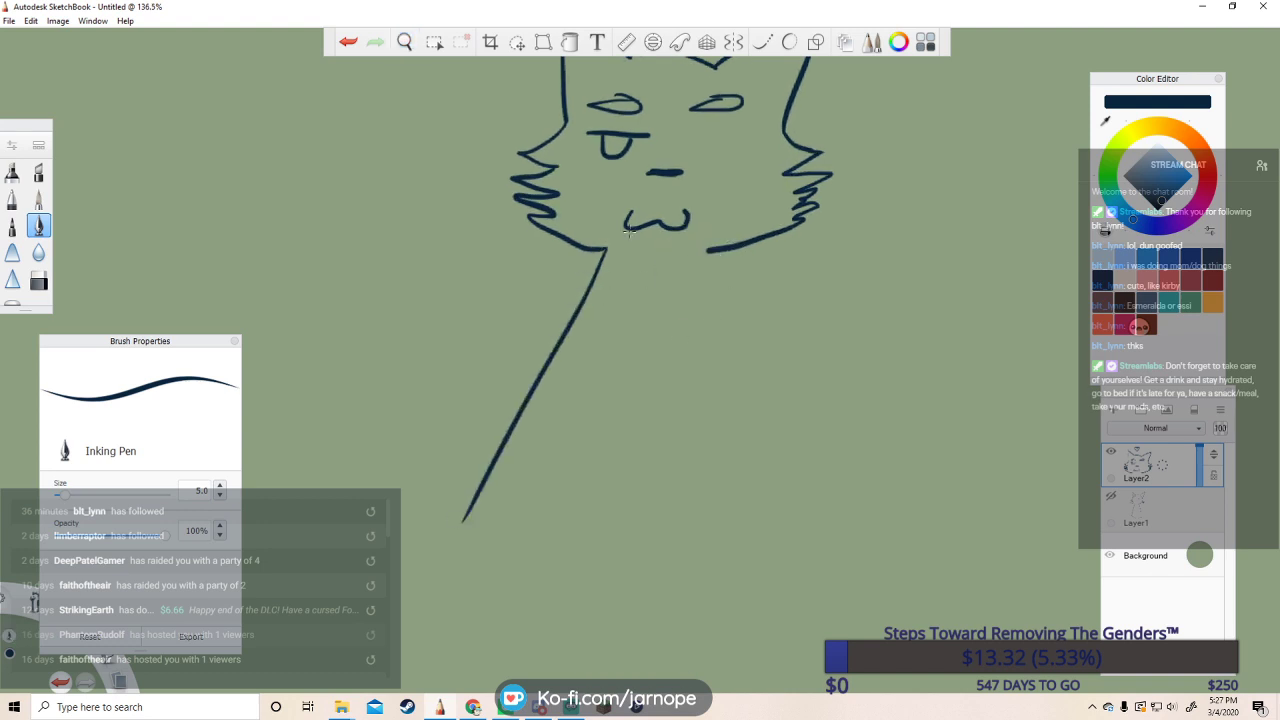
click(357, 42)
drag(598, 250, 520, 458)
drag(722, 250, 734, 514)
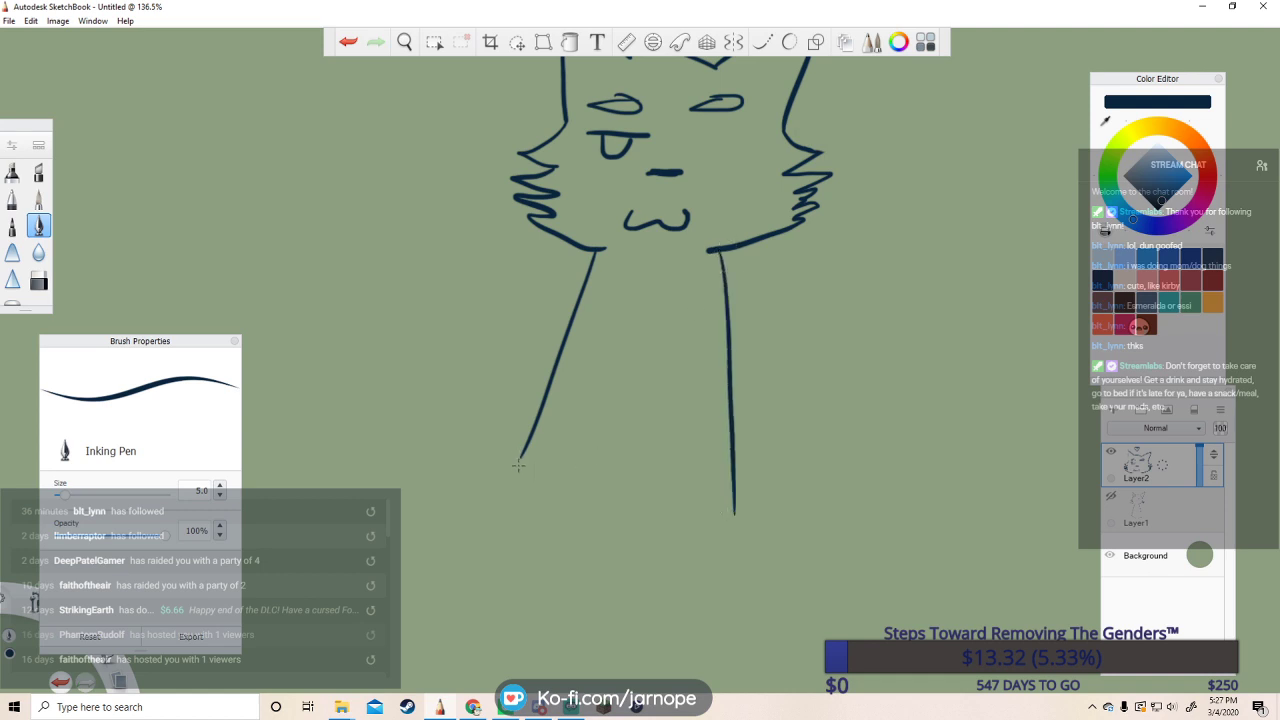
mouse_move(520, 458)
mouse_down()
mouse_move(674, 536)
mouse_move(734, 514)
mouse_up()
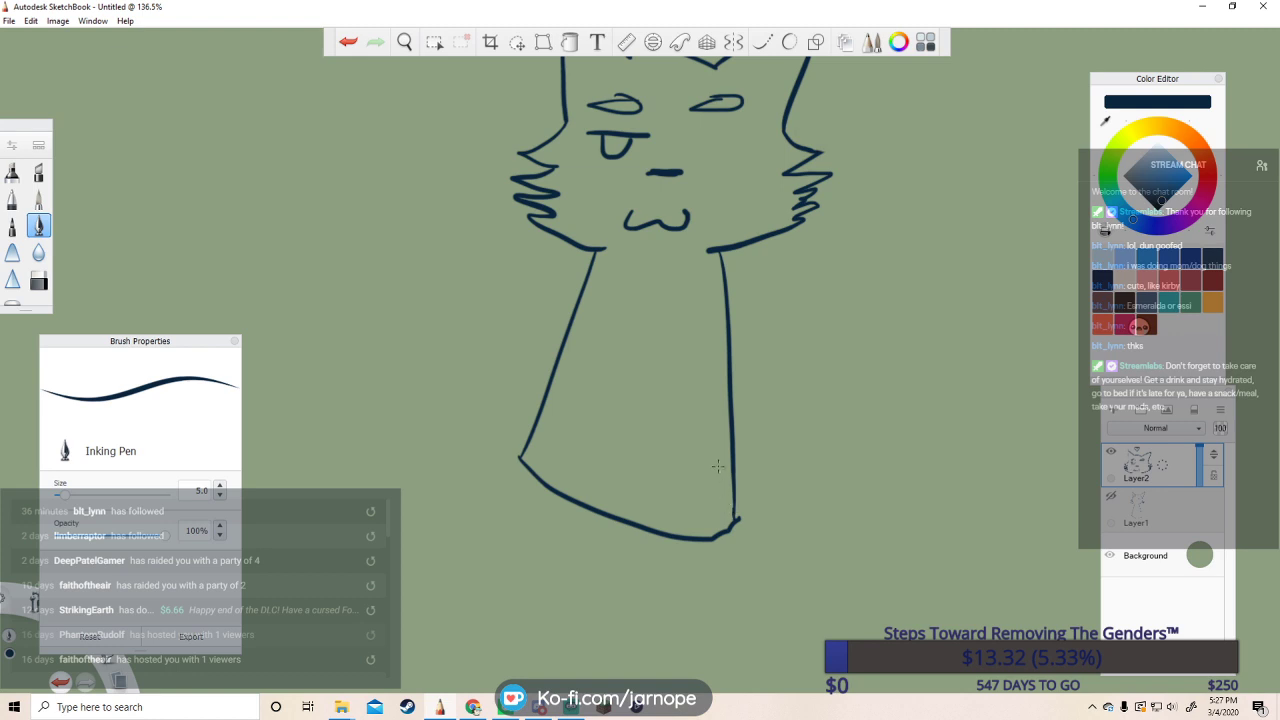
- Zoom in and erase the small hook at the body's bottom-right corner
click(404, 41)
drag(778, 467, 786, 485)
mouse_move(712, 400)
mouse_down()
mouse_move(817, 334)
mouse_move(712, 456)
mouse_move(713, 413)
mouse_move(286, 428)
mouse_move(70, 378)
mouse_up()
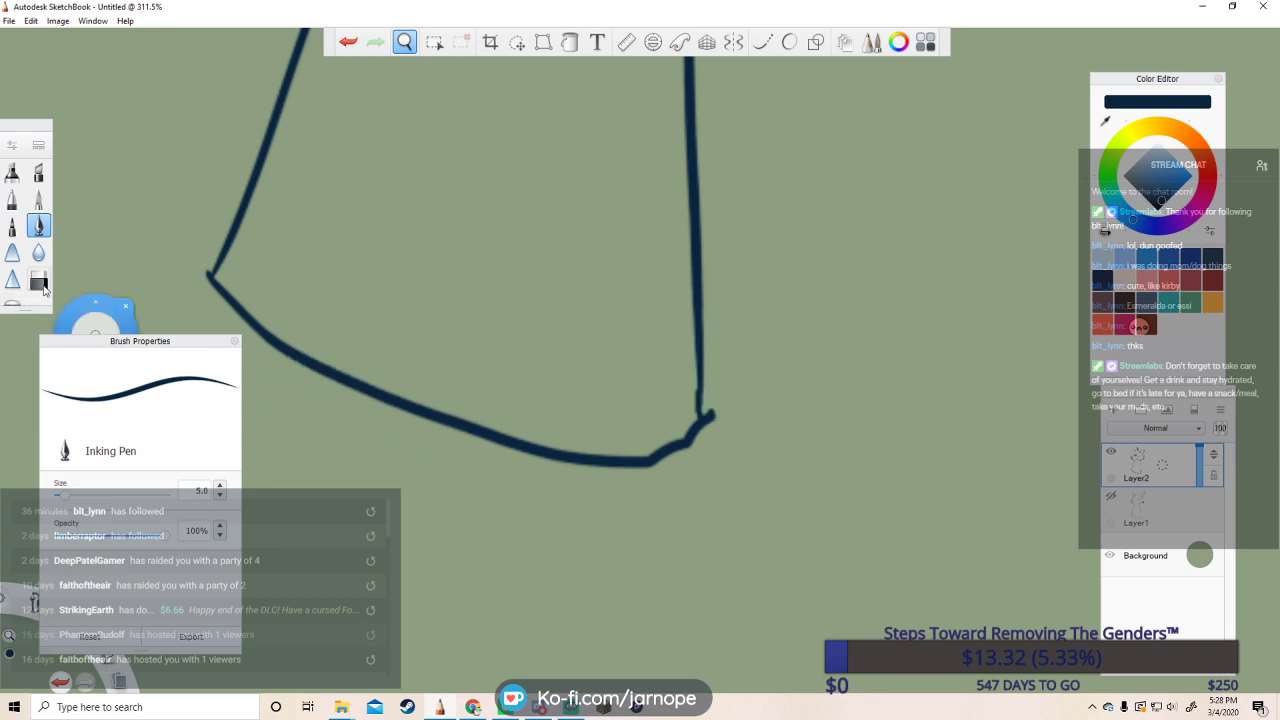
click(38, 281)
drag(713, 413, 707, 418)
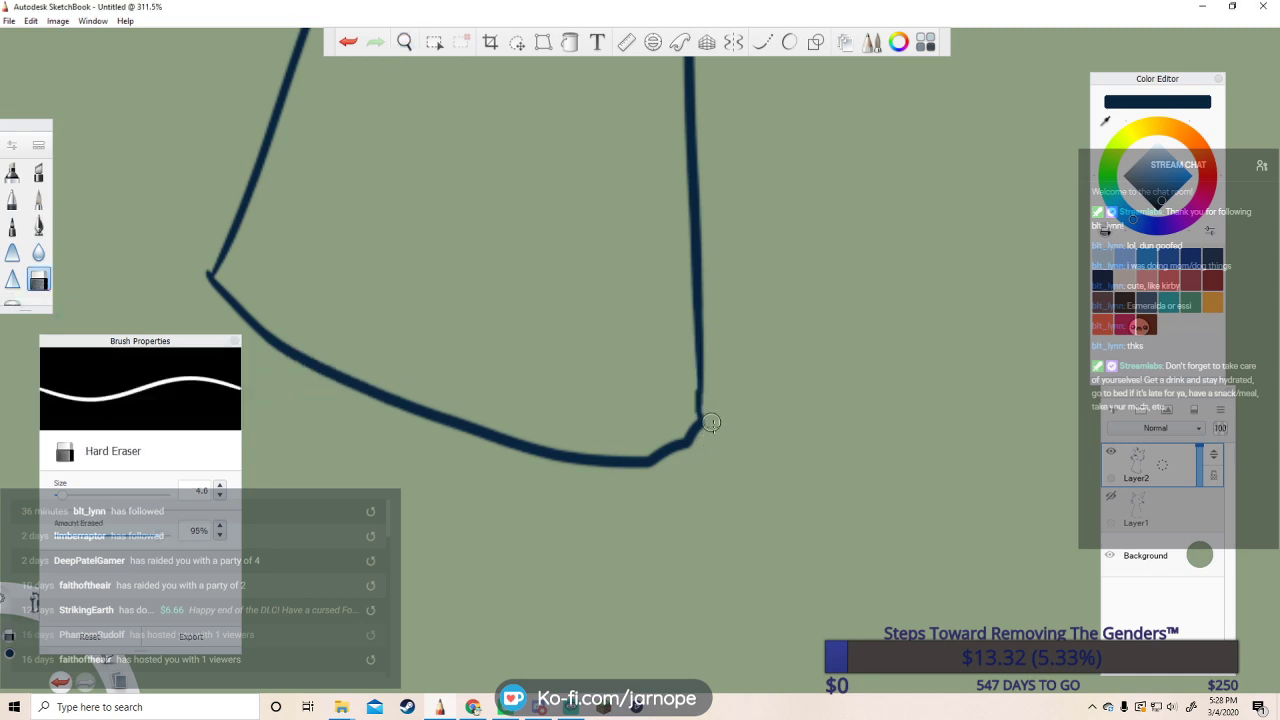
click(405, 42)
drag(639, 360, 735, 348)
drag(718, 346, 348, 176)
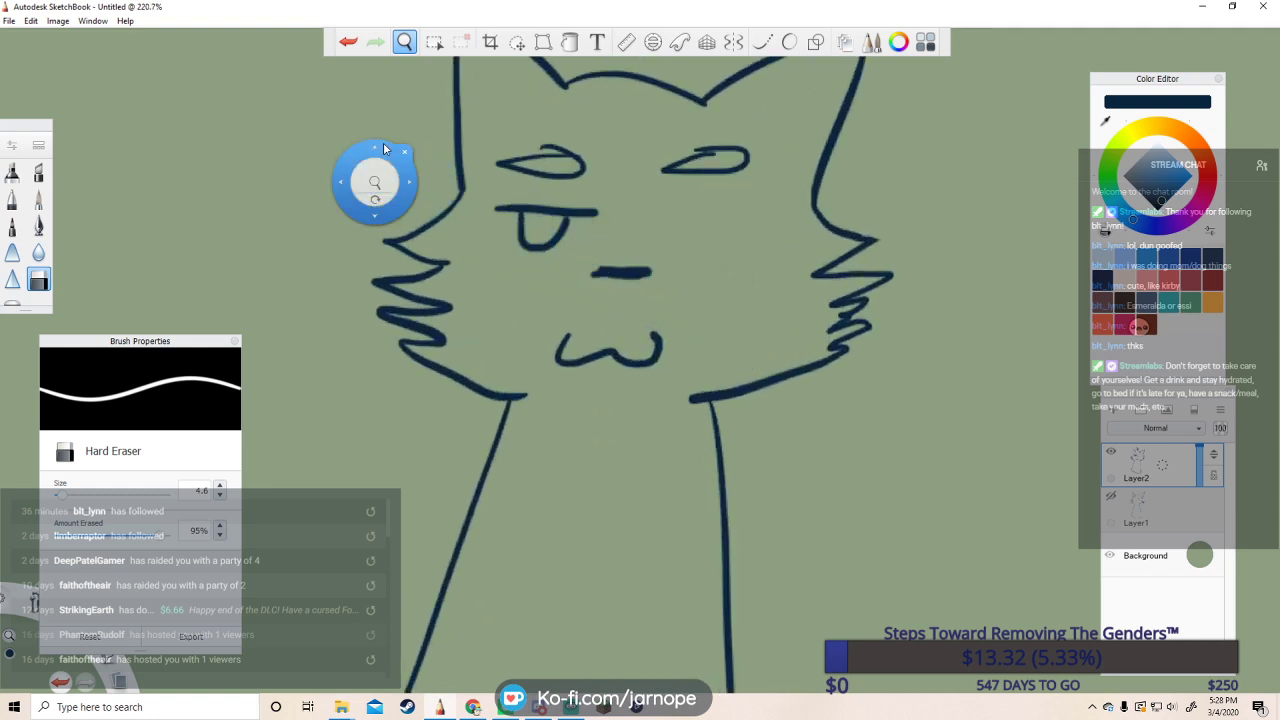
- Lasso-copy the left eye and paste the copy into the right-eye position
click(434, 41)
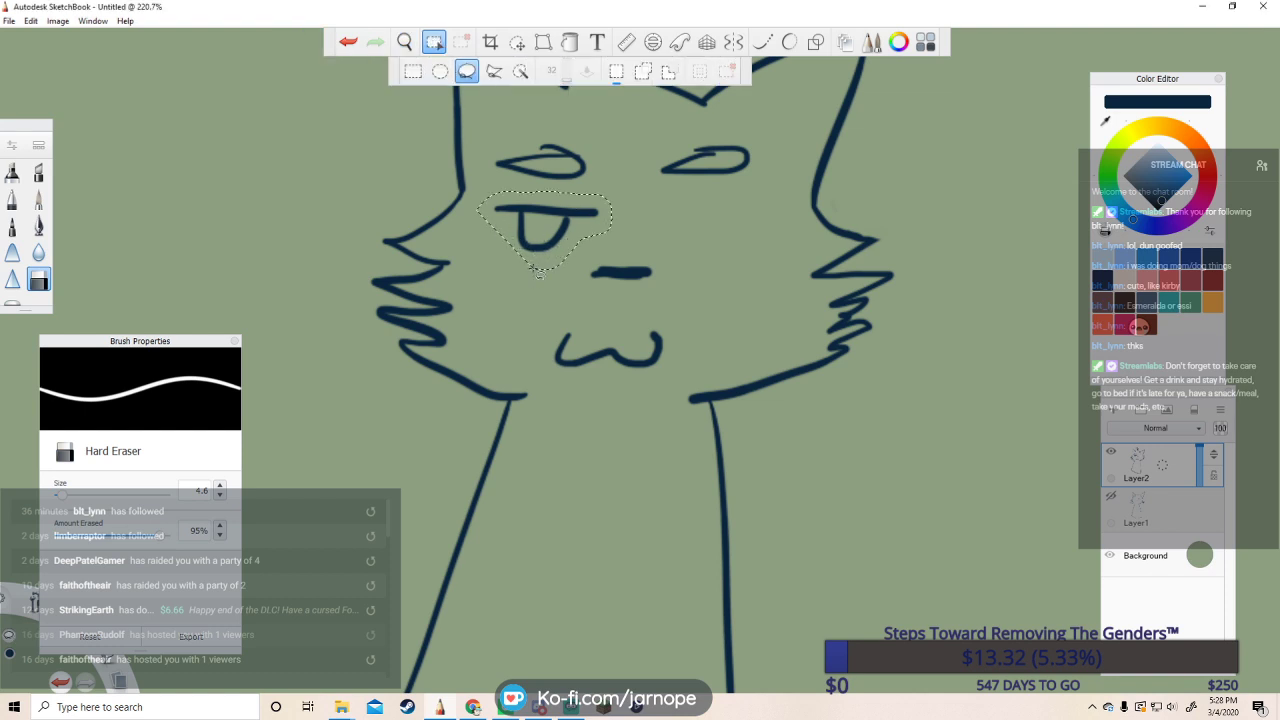
click(31, 20)
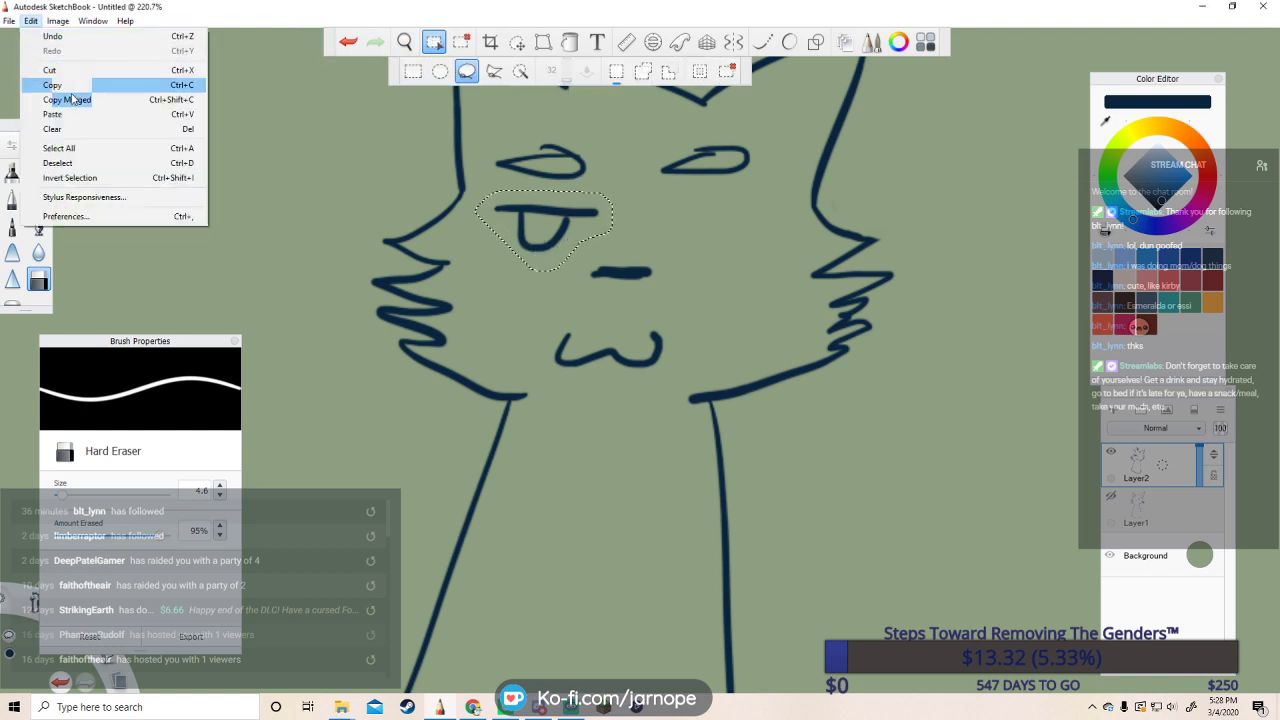
click(72, 90)
click(31, 20)
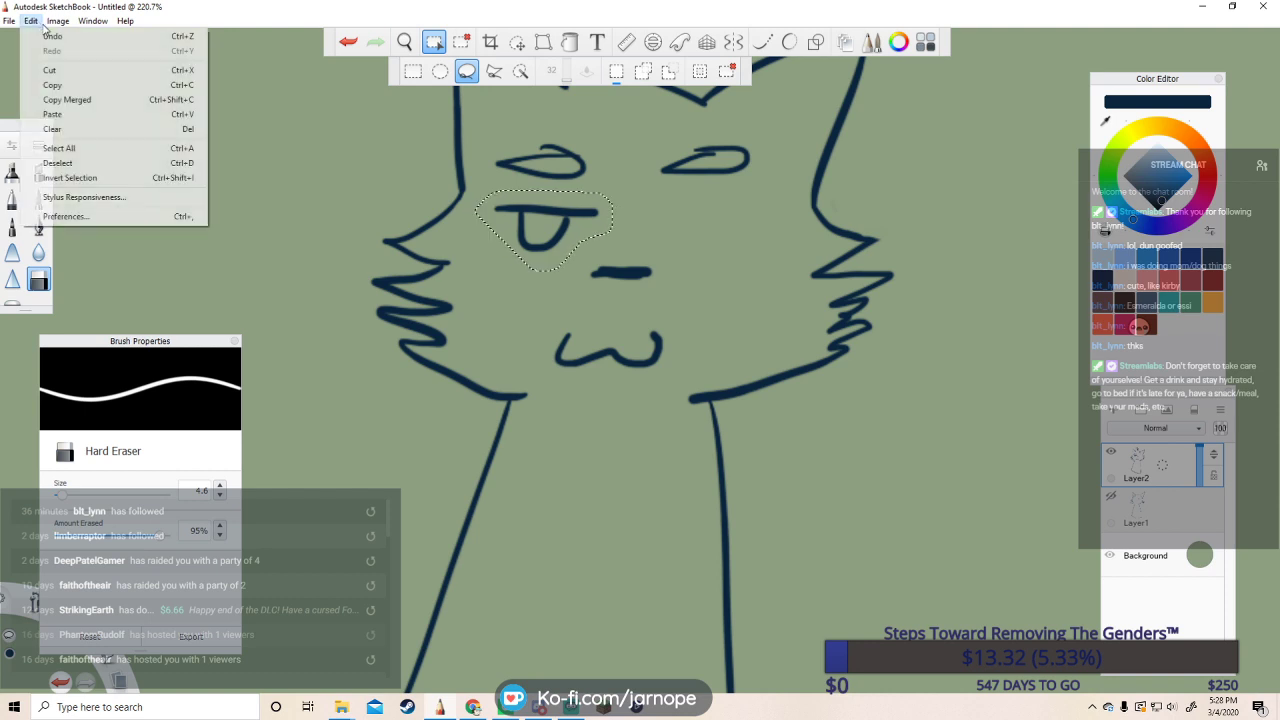
click(58, 115)
mouse_move(624, 305)
mouse_down()
mouse_move(771, 300)
mouse_move(784, 312)
mouse_up()
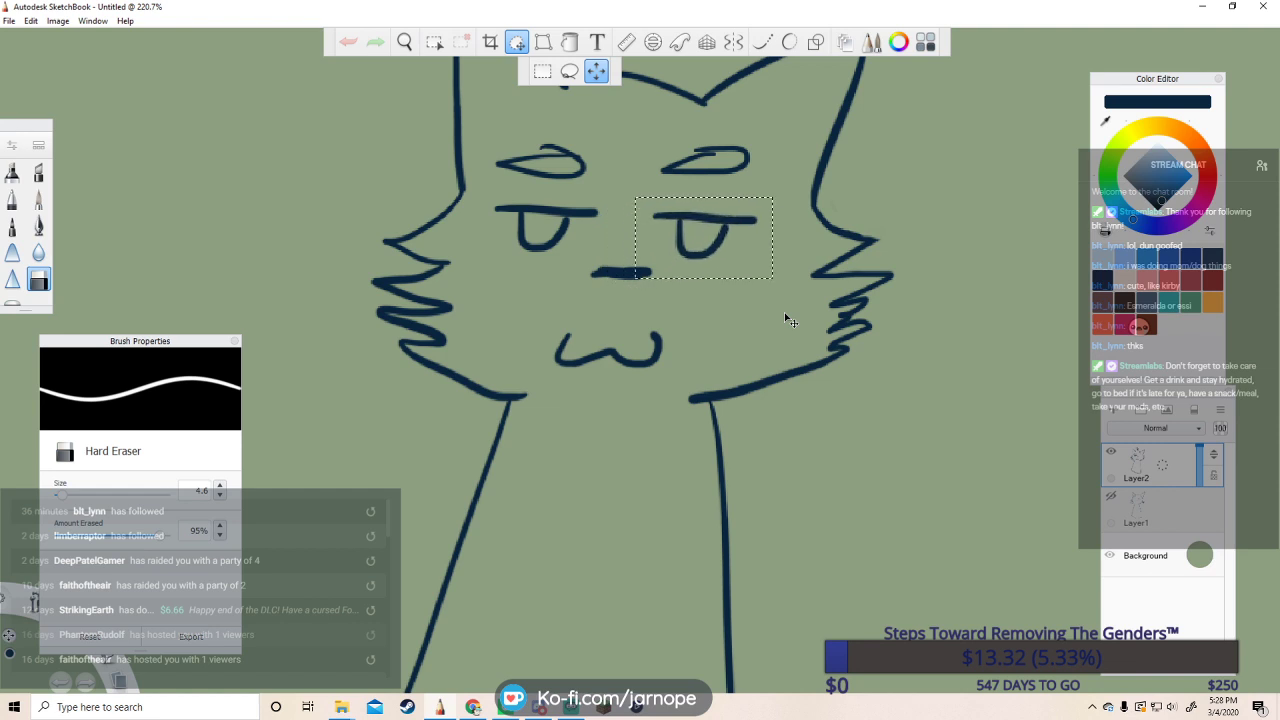
drag(910, 298, 921, 305)
drag(948, 348, 912, 327)
click(920, 284)
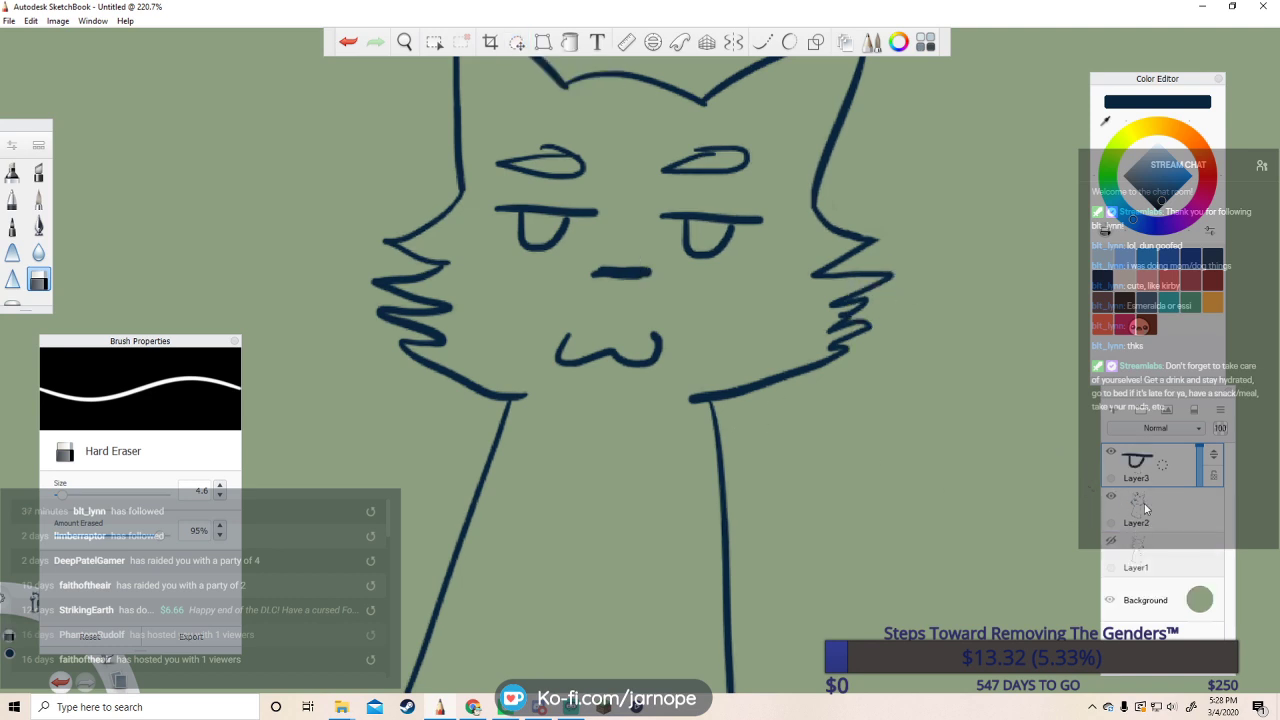
- Merge the pasted eye layer (Layer3) down into Layer2
click(404, 41)
drag(640, 175, 685, 265)
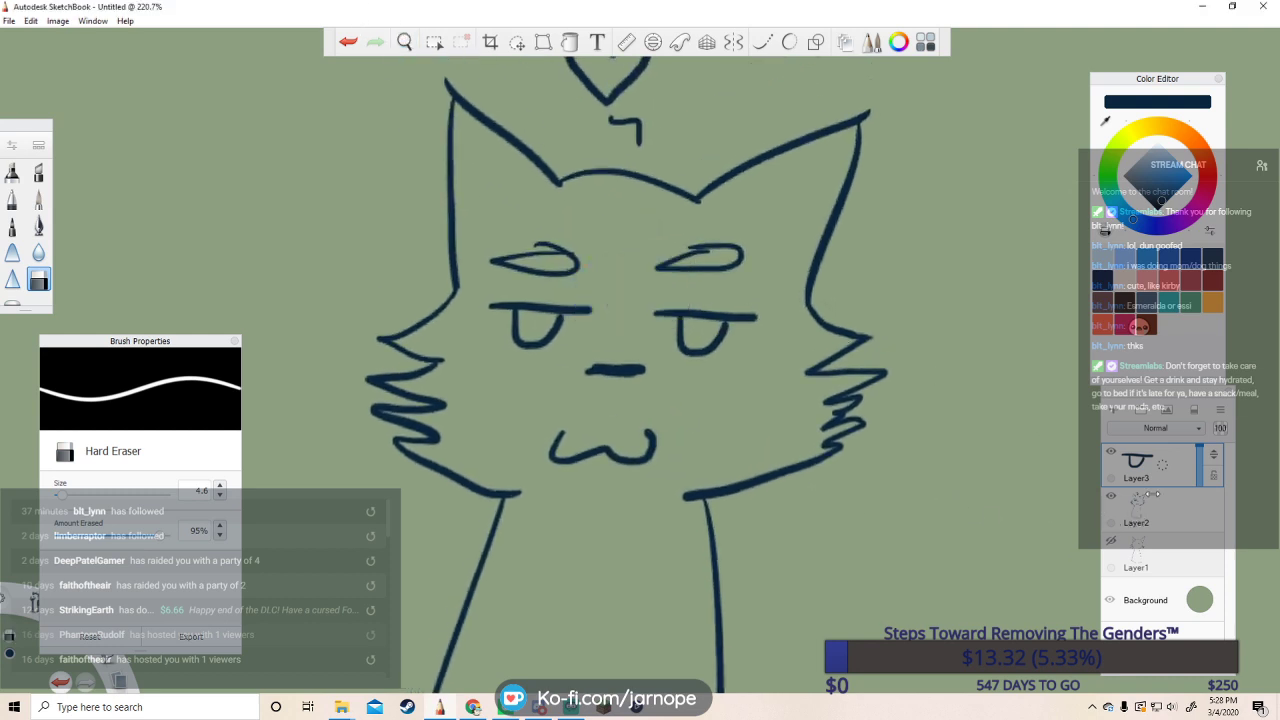
drag(1165, 465, 1167, 498)
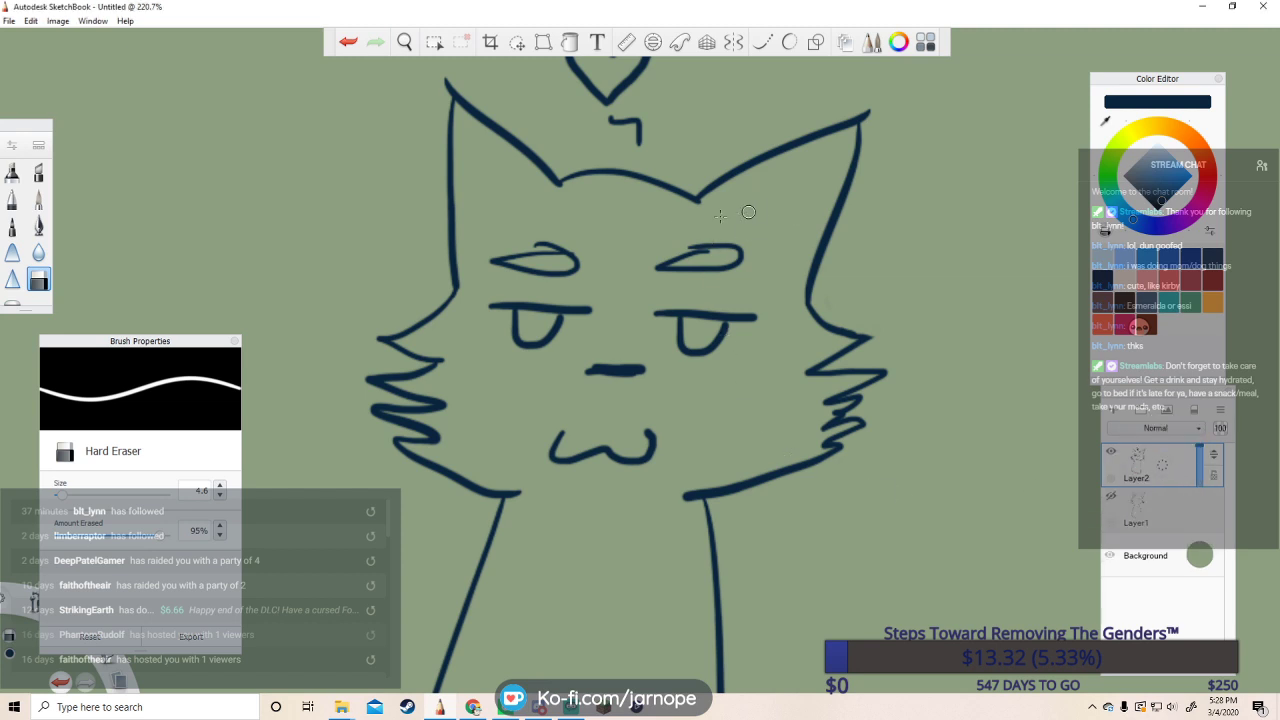
- Ink fur strokes inside the right and left ears with the Inking Pen
click(38, 226)
mouse_move(744, 212)
mouse_down()
mouse_move(811, 163)
mouse_move(768, 198)
mouse_move(773, 231)
mouse_up()
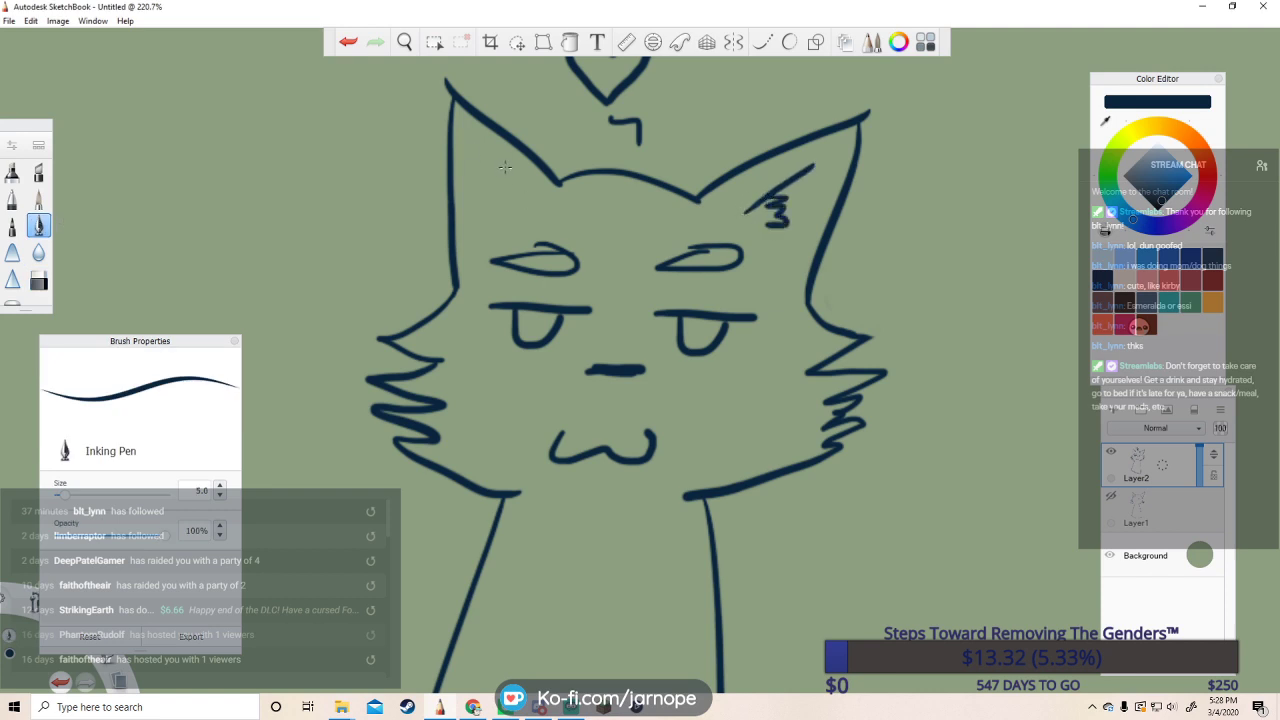
drag(476, 146, 522, 191)
click(348, 42)
mouse_move(474, 148)
mouse_down()
mouse_move(529, 199)
mouse_move(494, 222)
mouse_up()
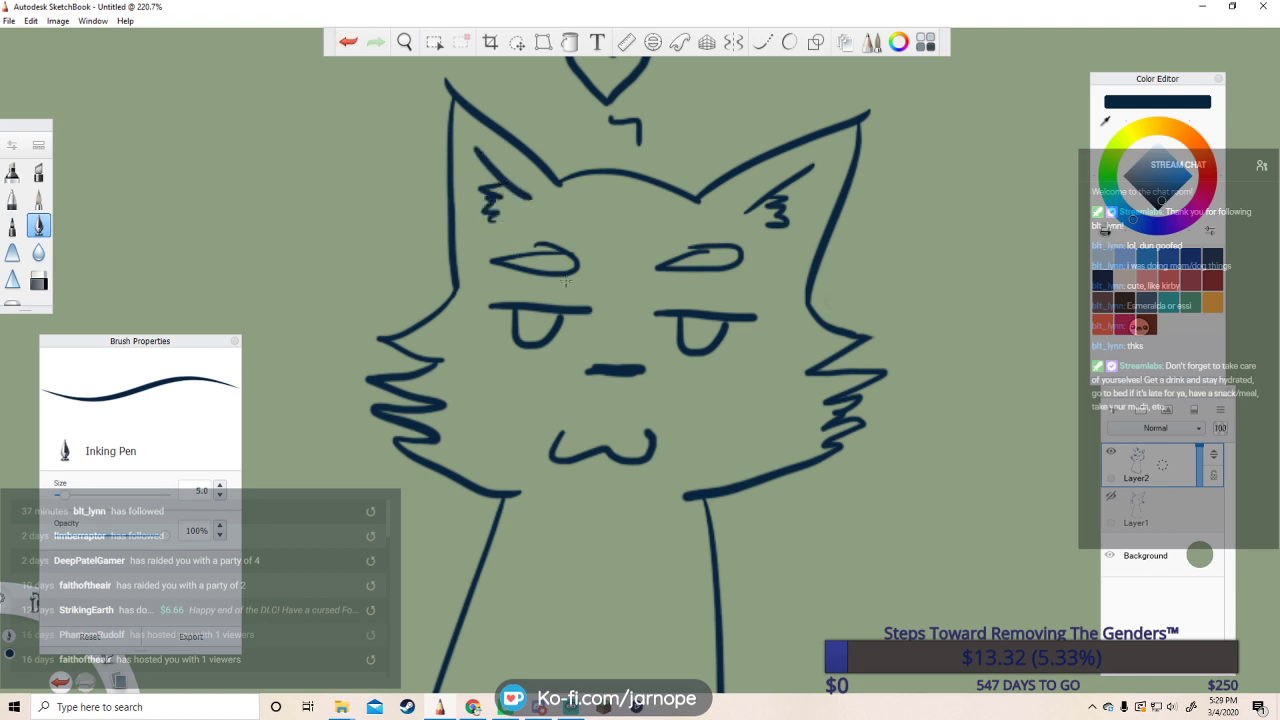
- Zoom out, try and undo two arm strokes, then start a tail off the body's right side
click(404, 42)
drag(533, 196, 600, 251)
click(705, 337)
mouse_move(690, 323)
mouse_down()
mouse_move(768, 384)
mouse_move(694, 371)
mouse_up()
drag(558, 305, 548, 340)
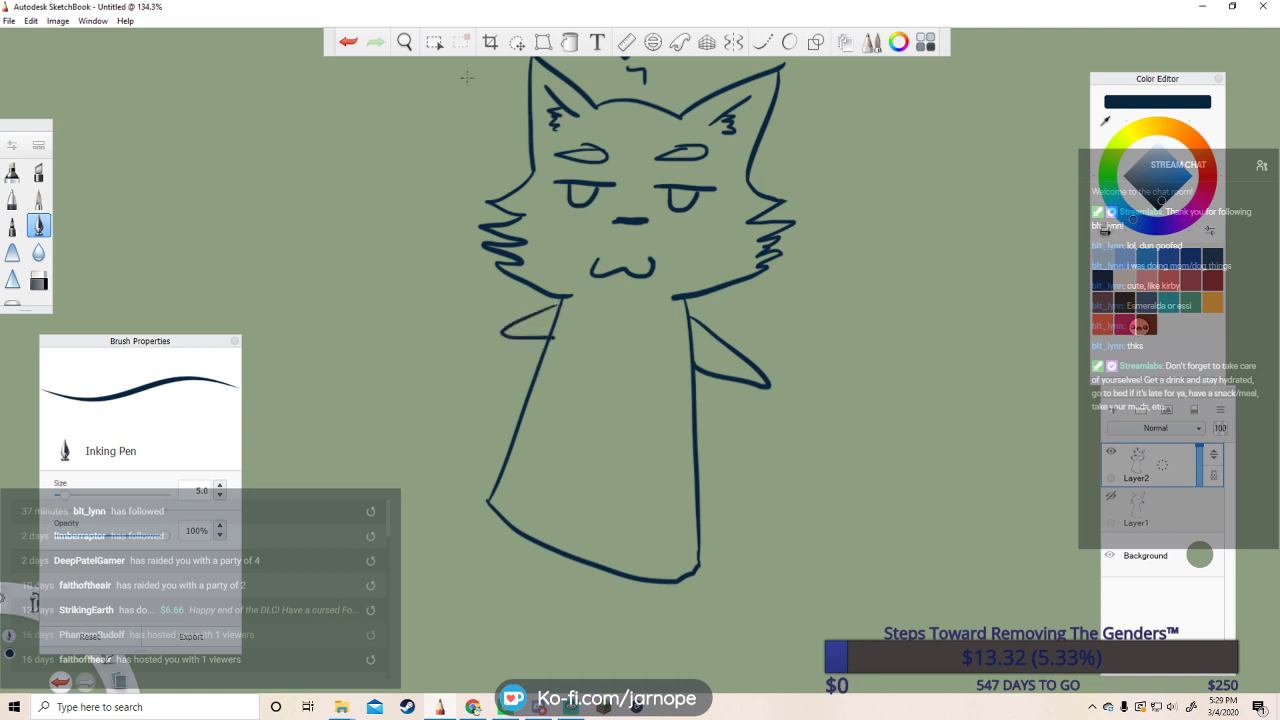
click(348, 42)
click(348, 42)
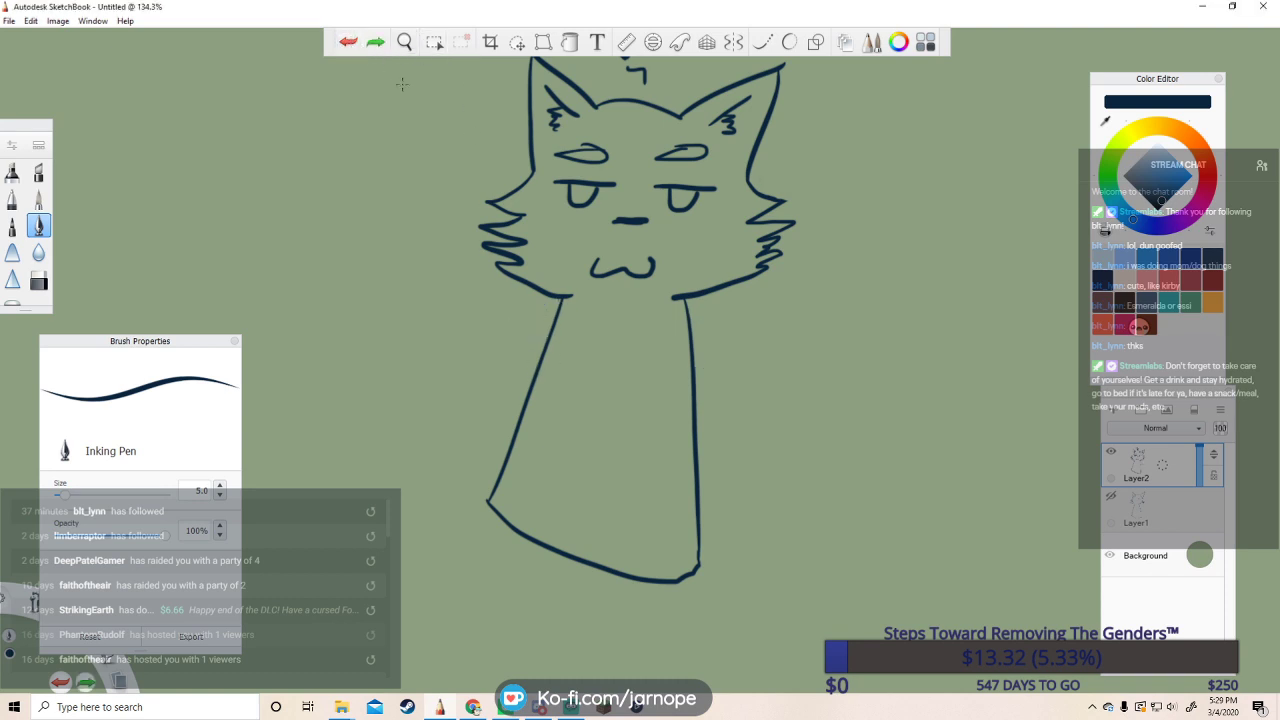
mouse_move(722, 438)
mouse_down()
mouse_move(724, 372)
mouse_move(777, 341)
mouse_move(810, 413)
mouse_move(801, 437)
mouse_move(758, 410)
mouse_up()
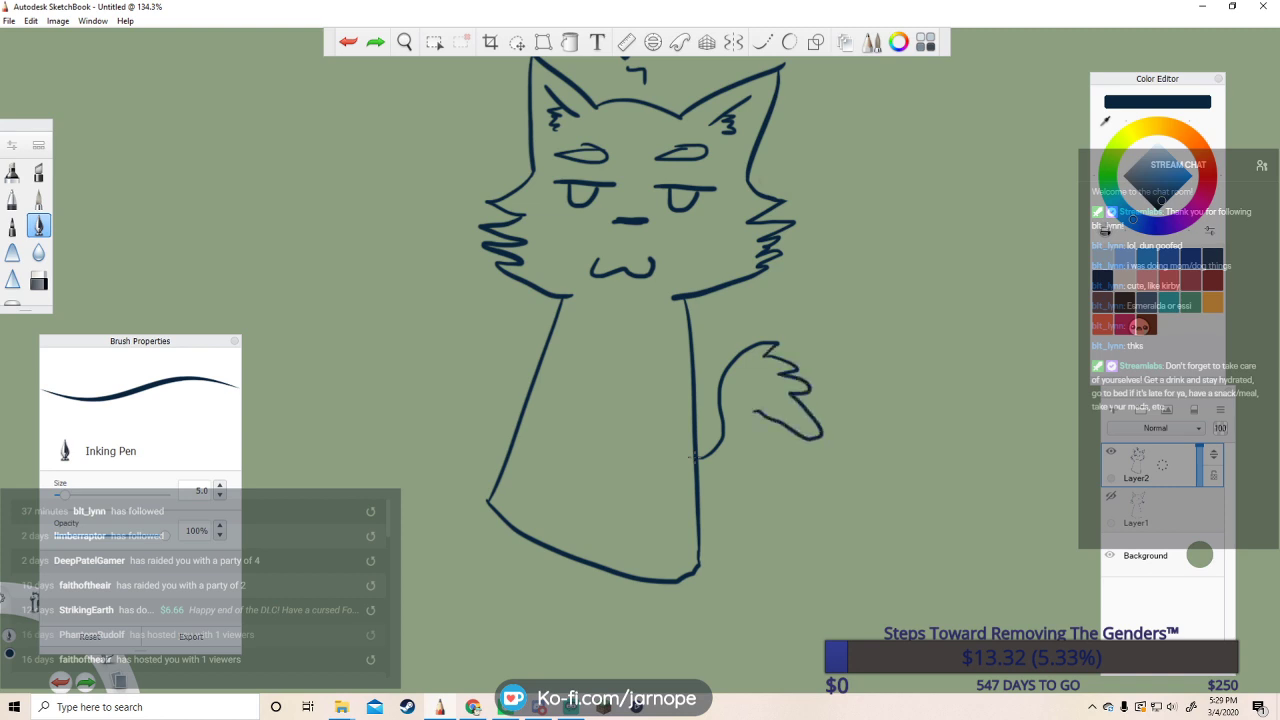
- Redraw the tail curling up from the body, close its base, and add a tuft at the tip
drag(692, 479, 716, 477)
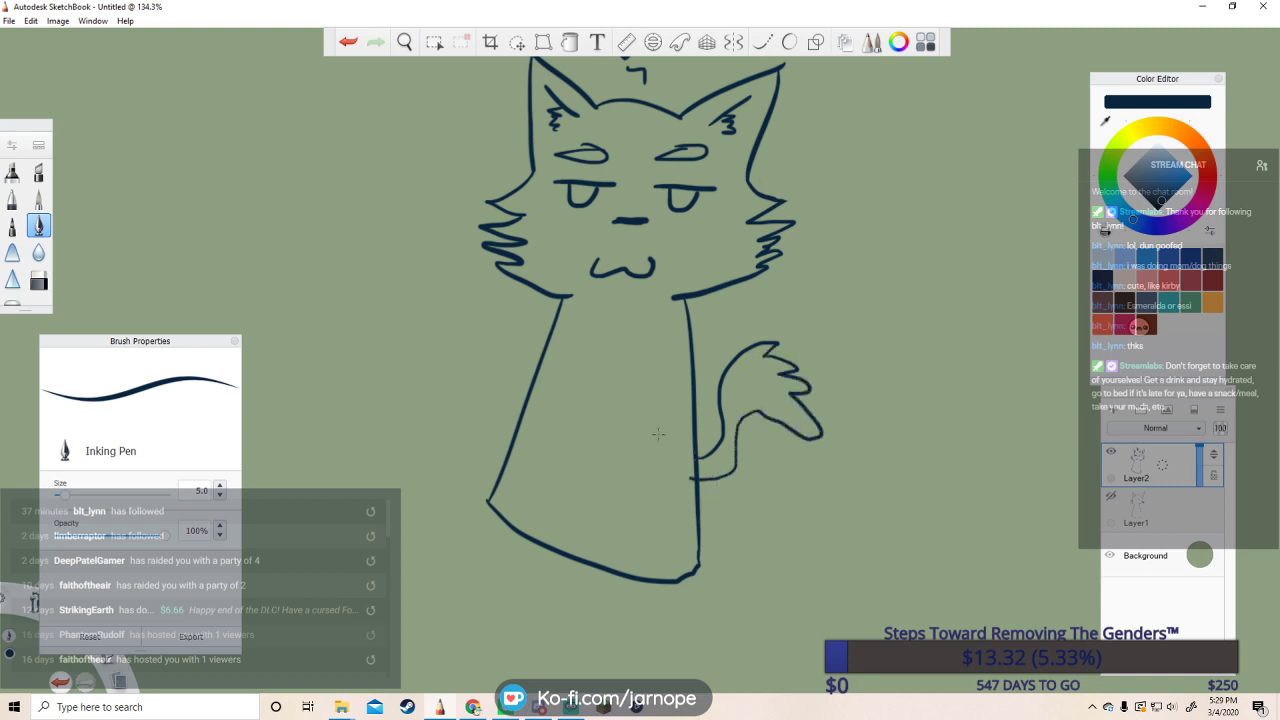
click(348, 41)
click(348, 41)
click(348, 41)
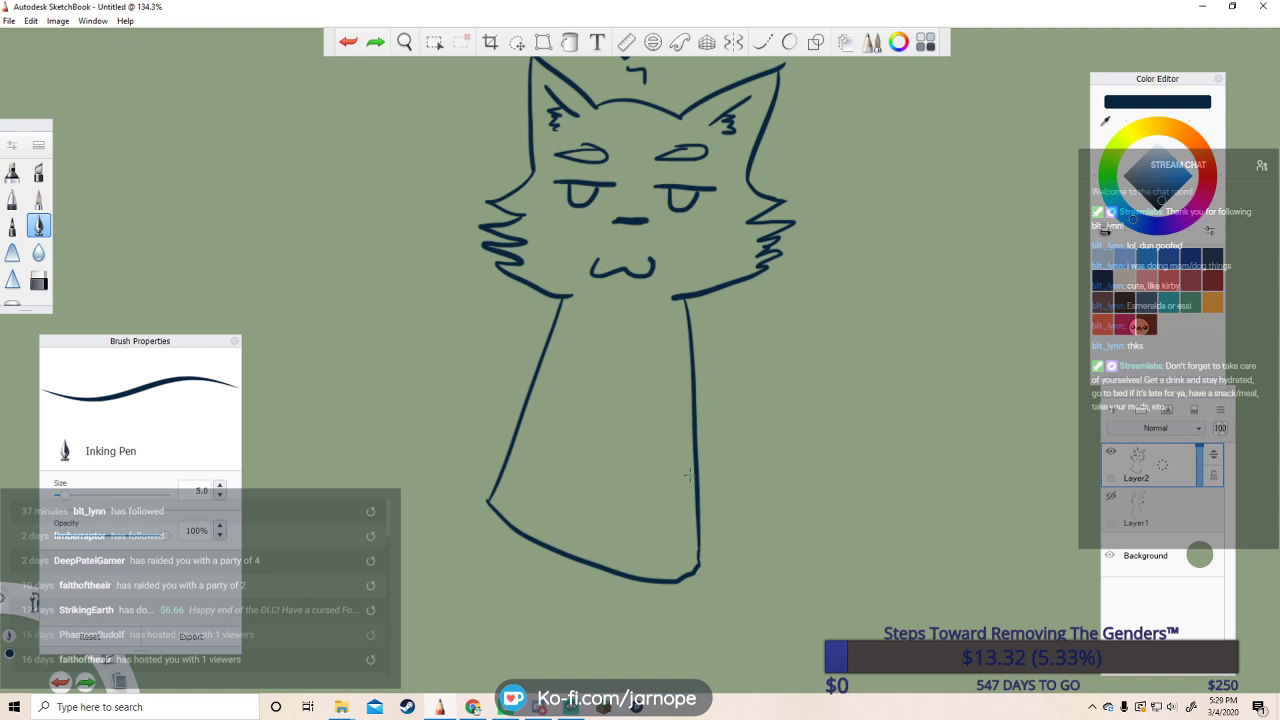
mouse_move(722, 452)
mouse_down()
mouse_move(717, 399)
mouse_move(833, 358)
mouse_up()
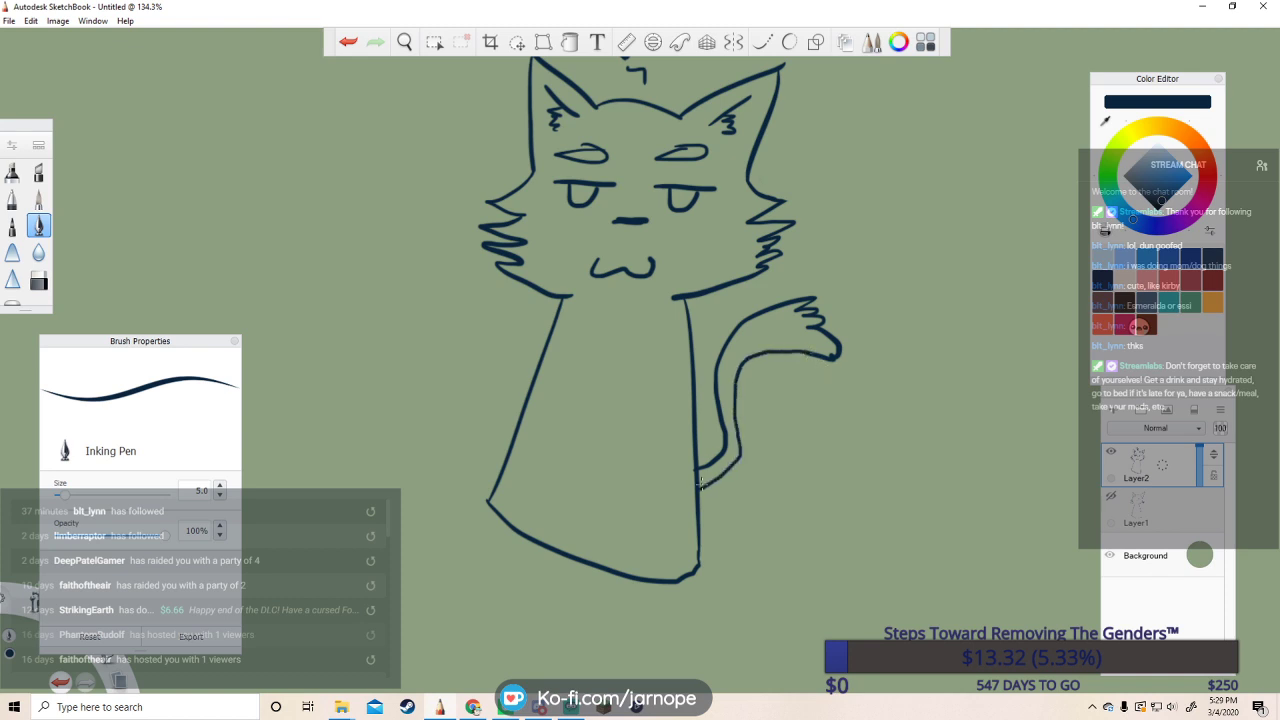
click(348, 41)
drag(700, 476, 751, 467)
drag(792, 350, 808, 354)
click(404, 42)
drag(809, 314, 915, 391)
- Thicken the tail tip's lower line and erase the stray hooked strokes beneath it
drag(851, 325, 794, 300)
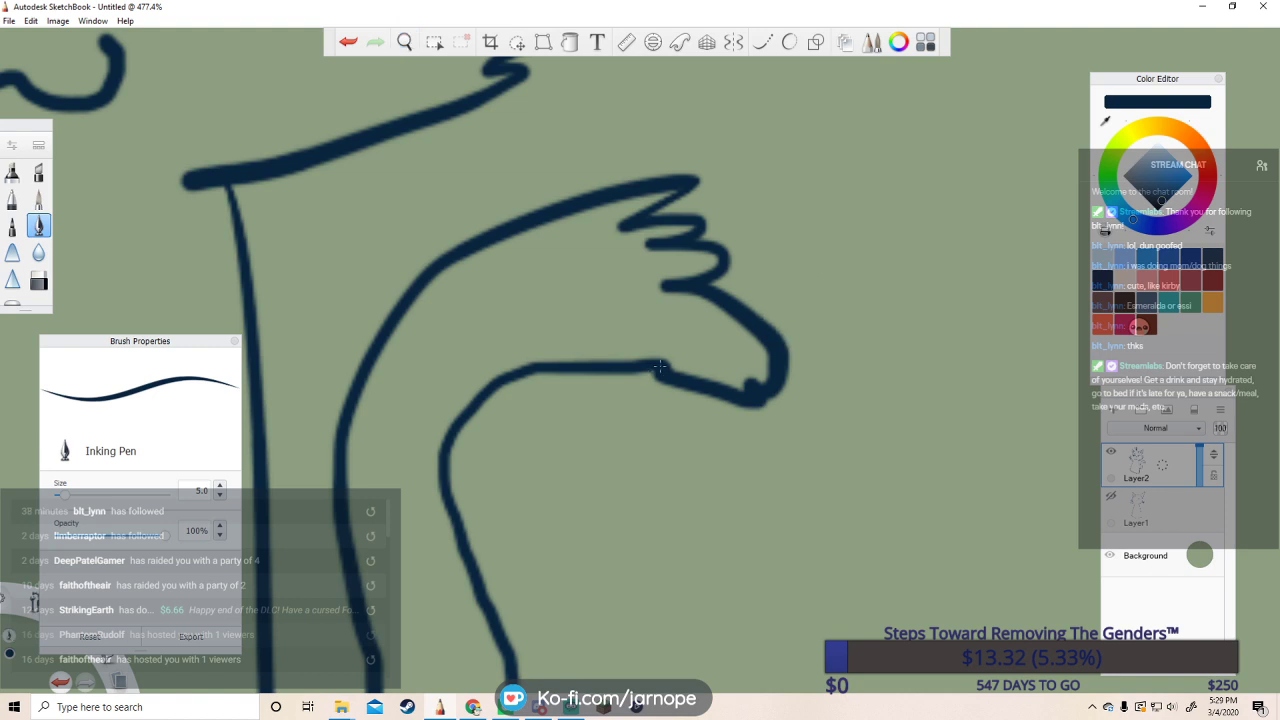
drag(663, 366, 770, 363)
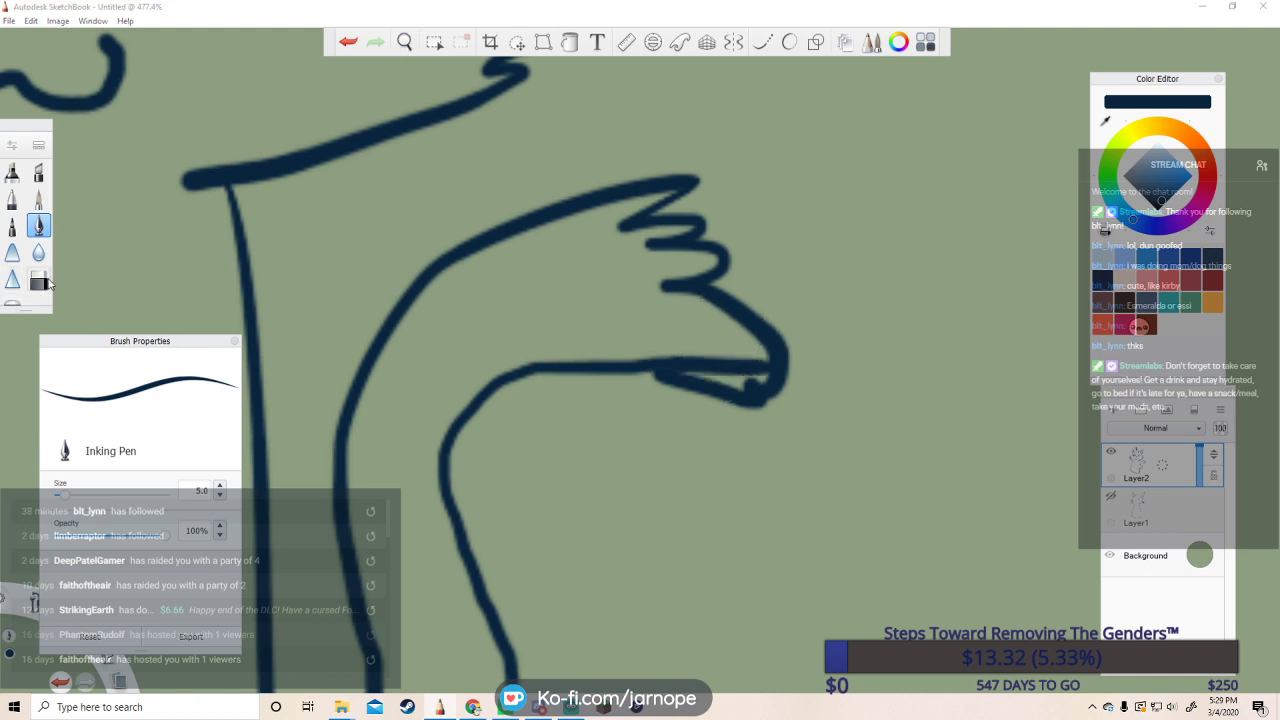
click(38, 280)
click(404, 42)
drag(639, 360, 678, 258)
click(678, 259)
mouse_move(588, 437)
mouse_down()
mouse_move(700, 400)
mouse_move(600, 392)
mouse_move(588, 433)
mouse_up()
mouse_move(735, 420)
mouse_down()
mouse_move(800, 455)
mouse_move(900, 445)
mouse_move(935, 420)
mouse_up()
mouse_move(830, 420)
mouse_down()
mouse_move(915, 412)
mouse_move(945, 385)
mouse_up()
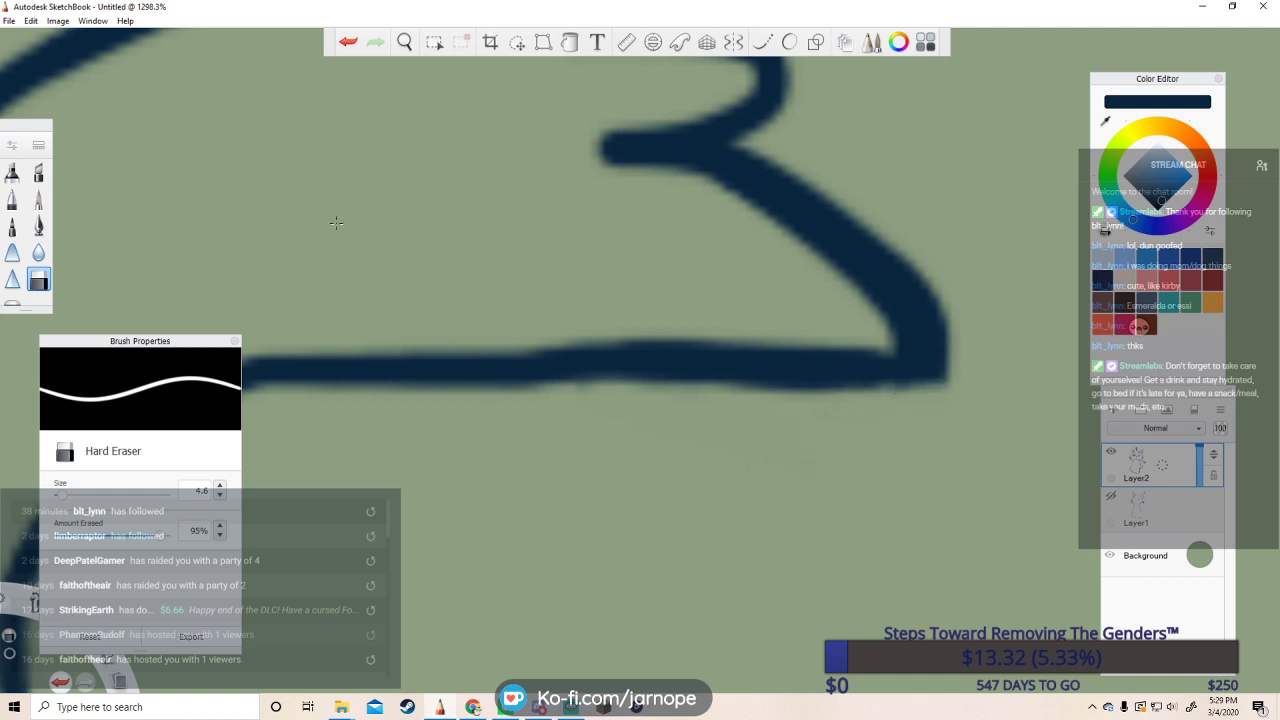
- Redraw the tail tip's lower line and join it to the tuft's point with the Inking Pen
click(404, 41)
drag(452, 84, 637, 271)
click(637, 271)
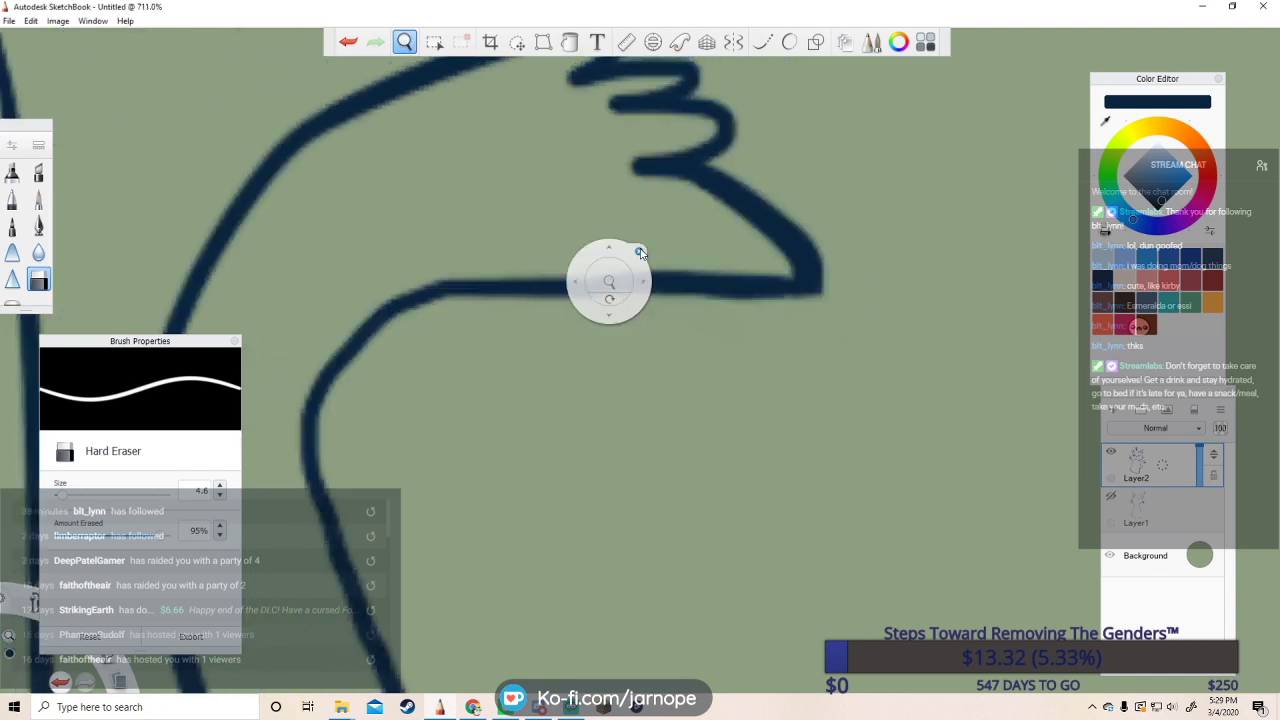
click(38, 227)
mouse_move(455, 283)
mouse_down()
mouse_move(763, 362)
mouse_move(800, 378)
mouse_up()
mouse_move(800, 245)
mouse_down()
mouse_move(857, 373)
mouse_move(834, 395)
mouse_move(864, 405)
mouse_up()
drag(780, 360, 878, 414)
click(348, 41)
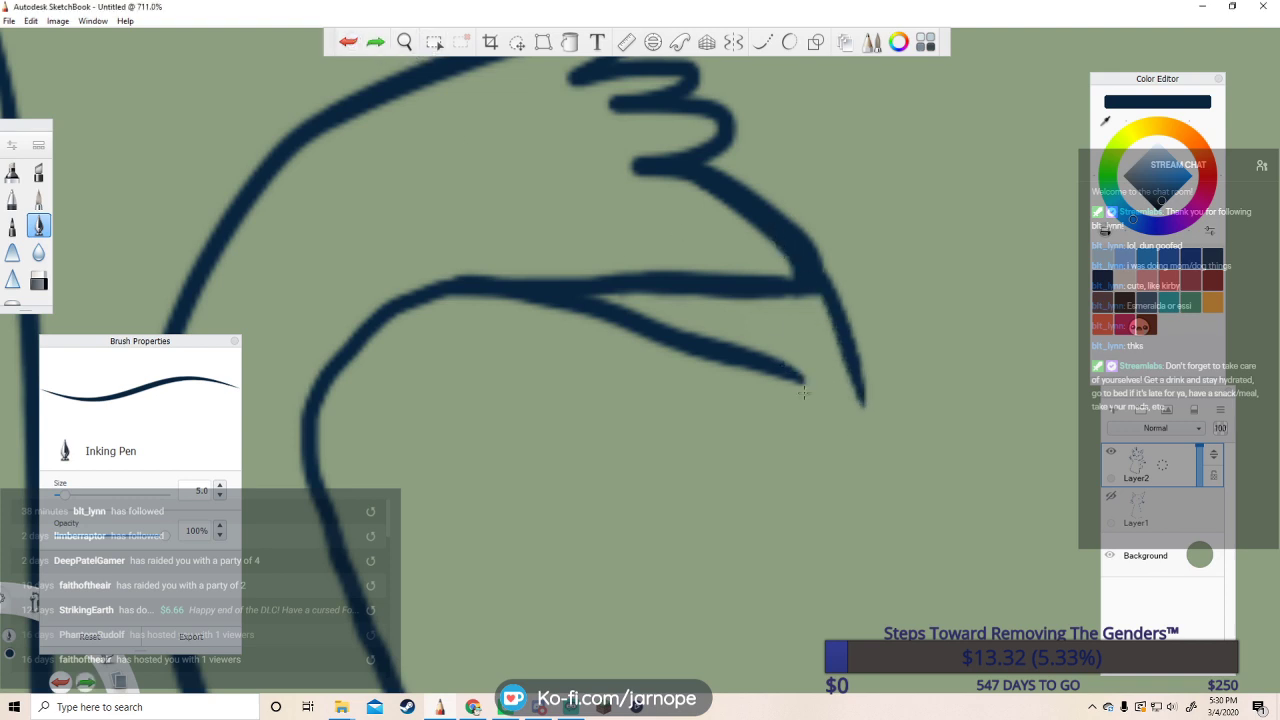
drag(775, 367, 868, 414)
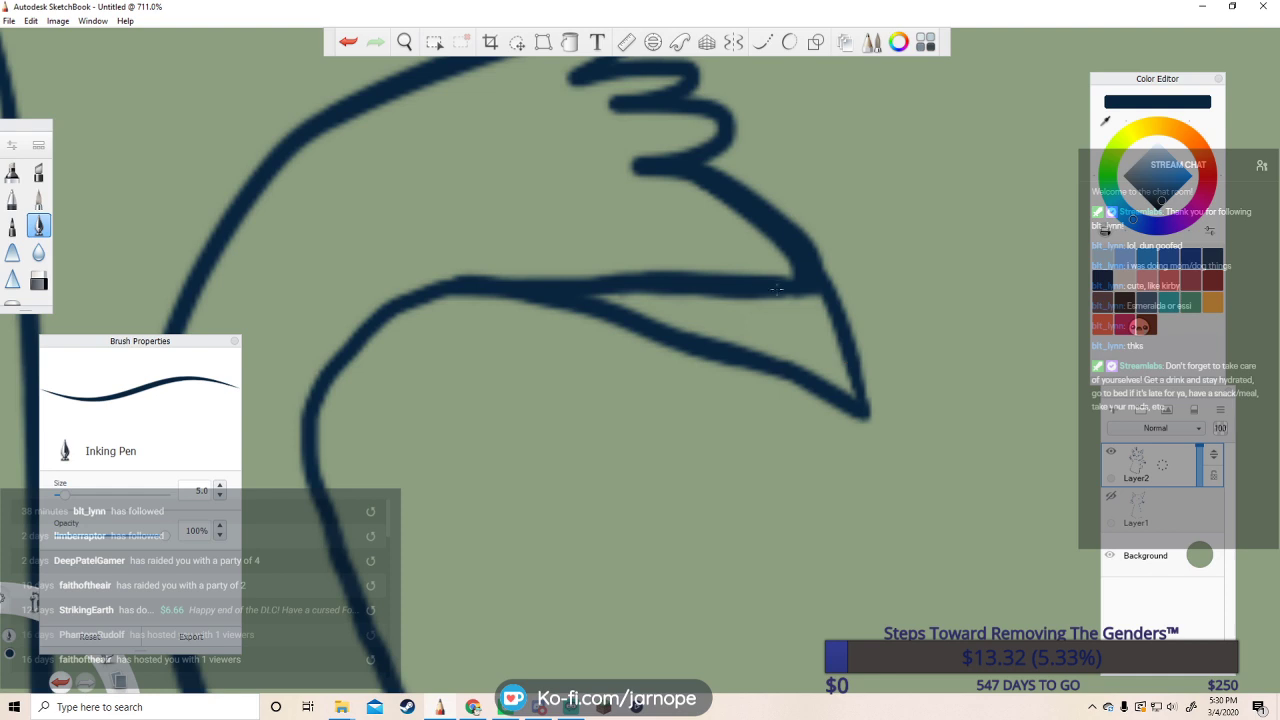
- Try fading the overlapping stroke with the Soft Eraser at size 6.9, then undo it
click(404, 41)
drag(594, 200, 85, 267)
click(12, 300)
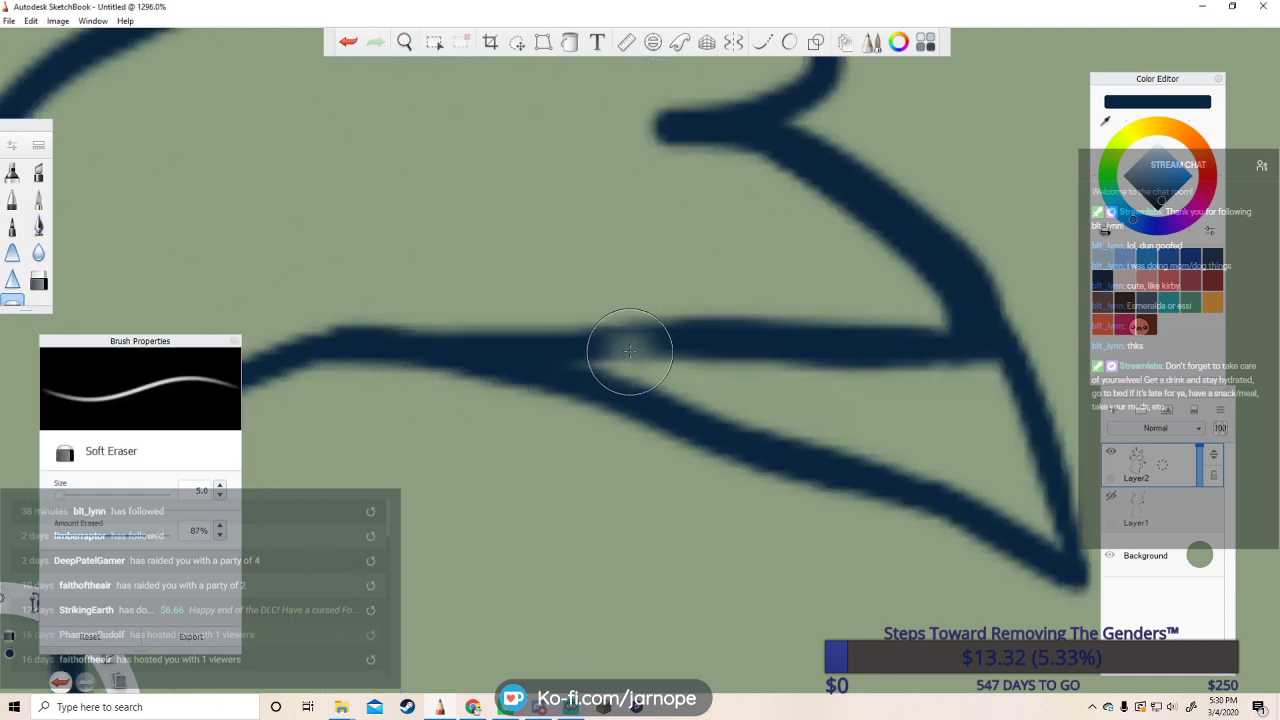
drag(61, 495, 170, 503)
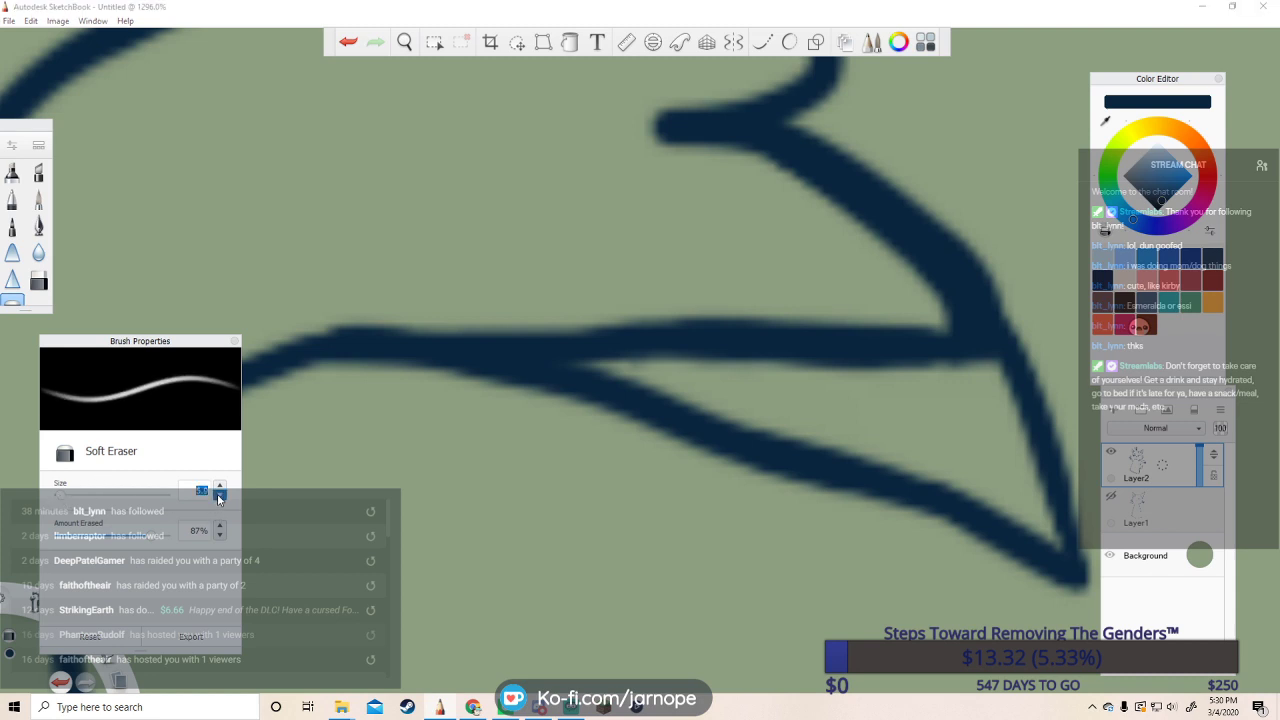
click(350, 347)
key(ctrl+z)
mouse_move(580, 350)
mouse_down()
mouse_move(725, 342)
mouse_move(920, 335)
mouse_move(987, 266)
mouse_up()
key(ctrl+z)
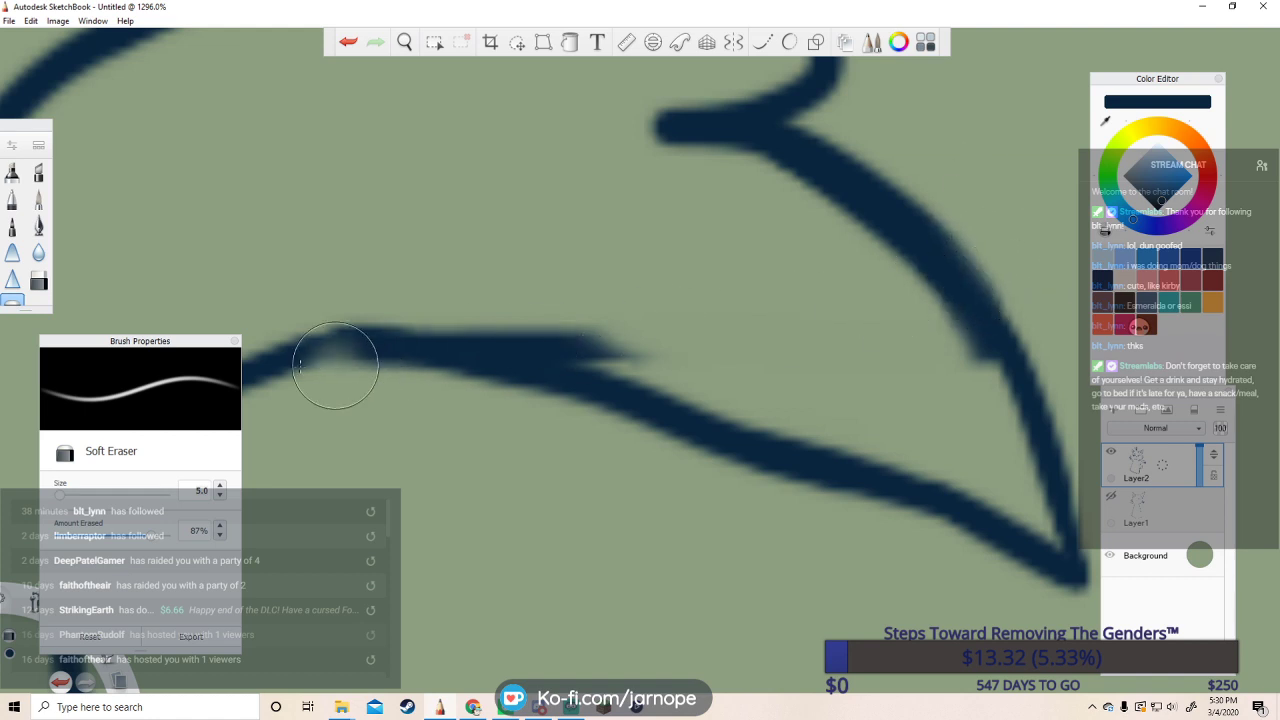
- Trim and smooth the tip strokes with the Hard Eraser at size 3.4, then zoom to 100%
click(38, 281)
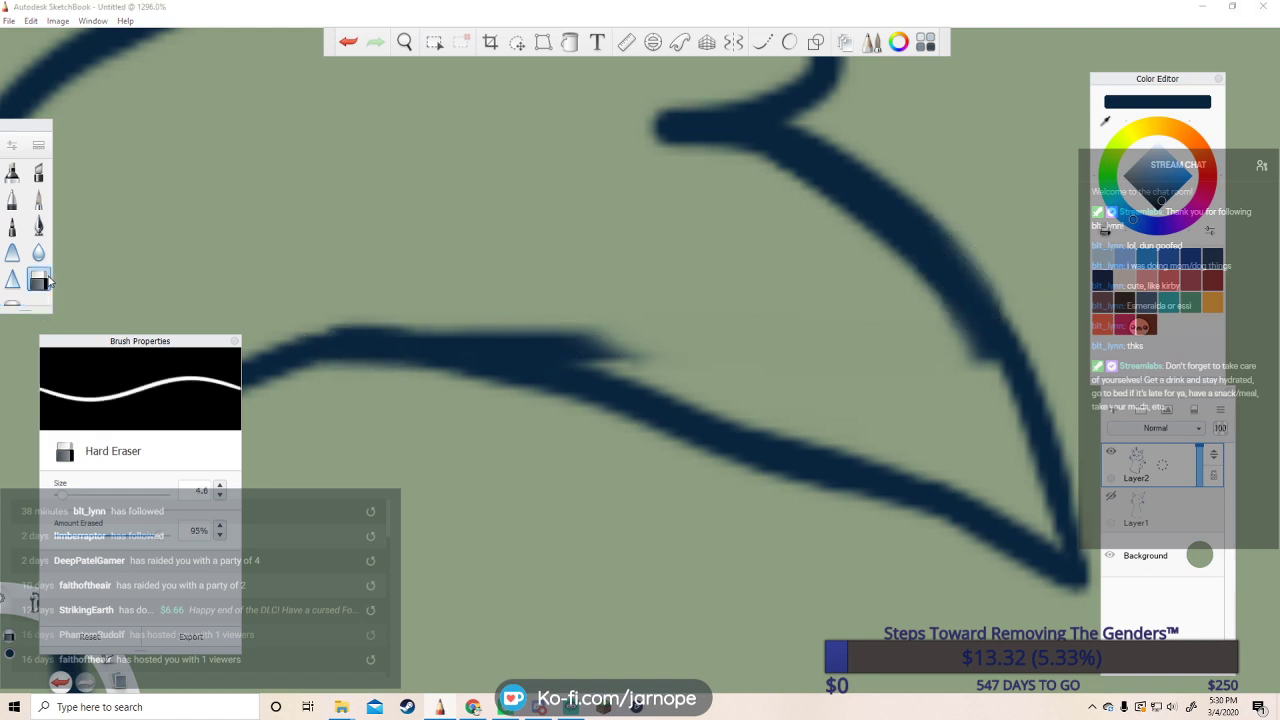
click(219, 494)
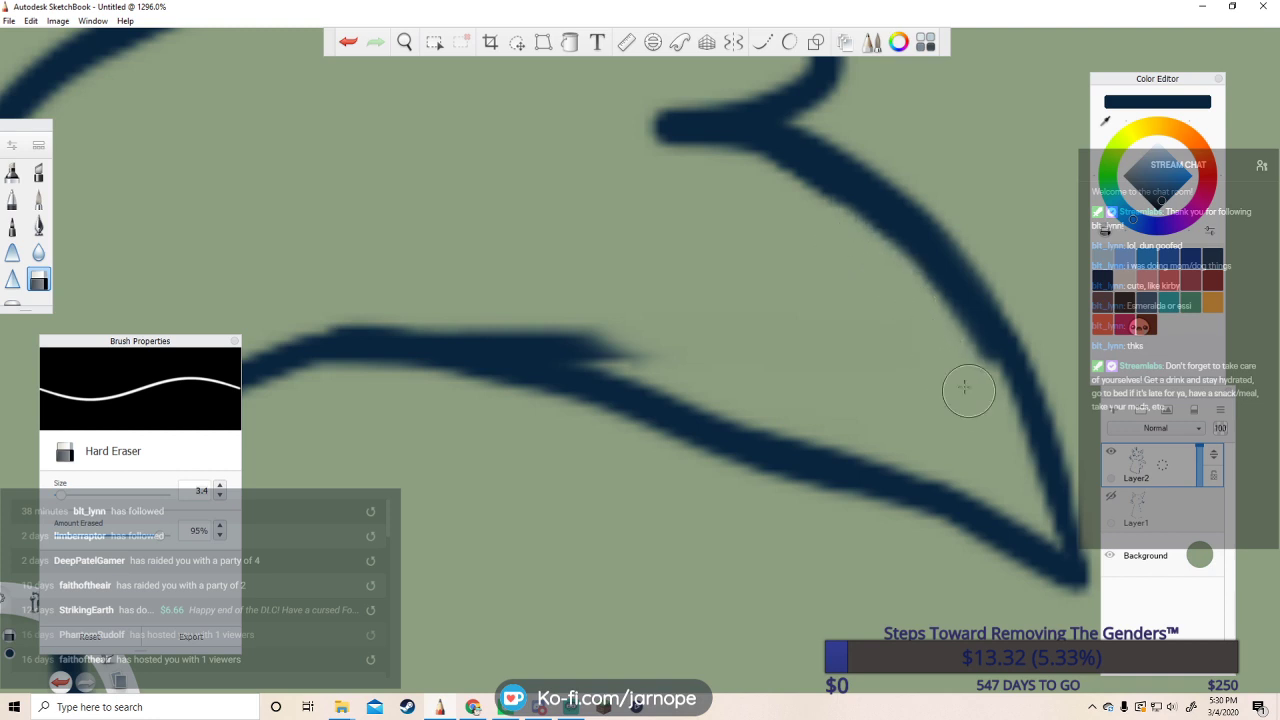
click(540, 341)
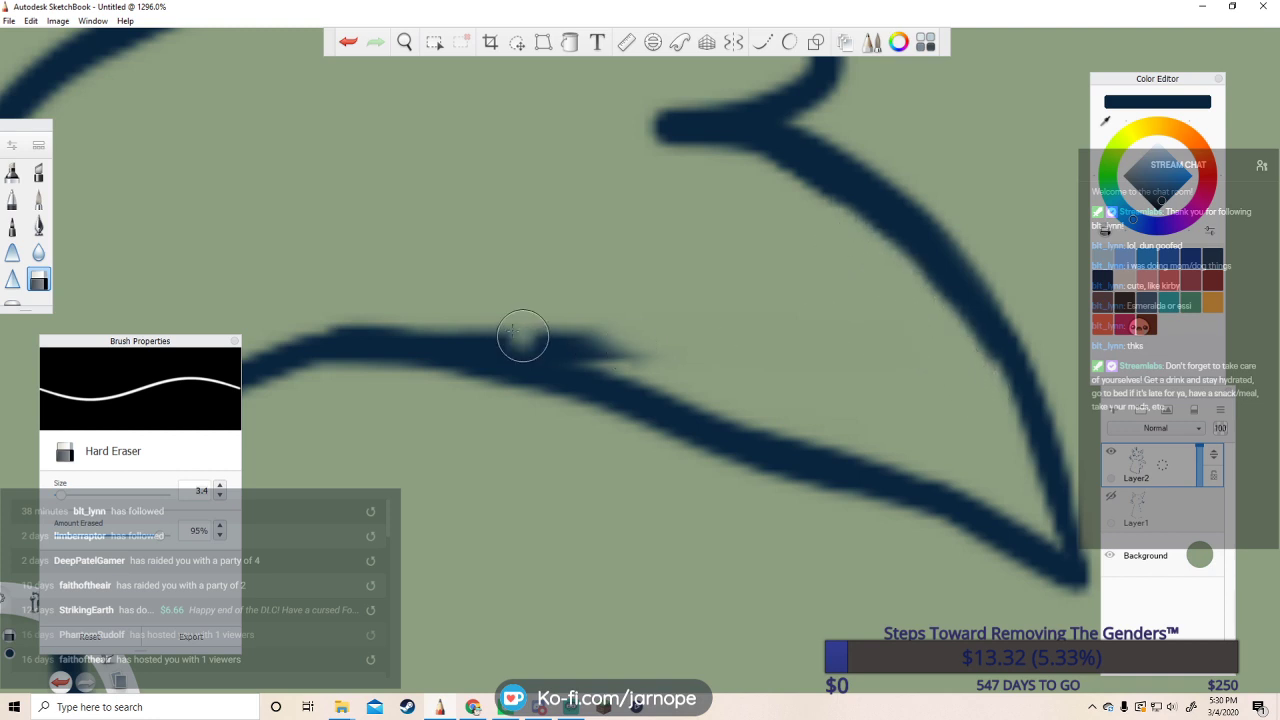
drag(565, 345, 650, 350)
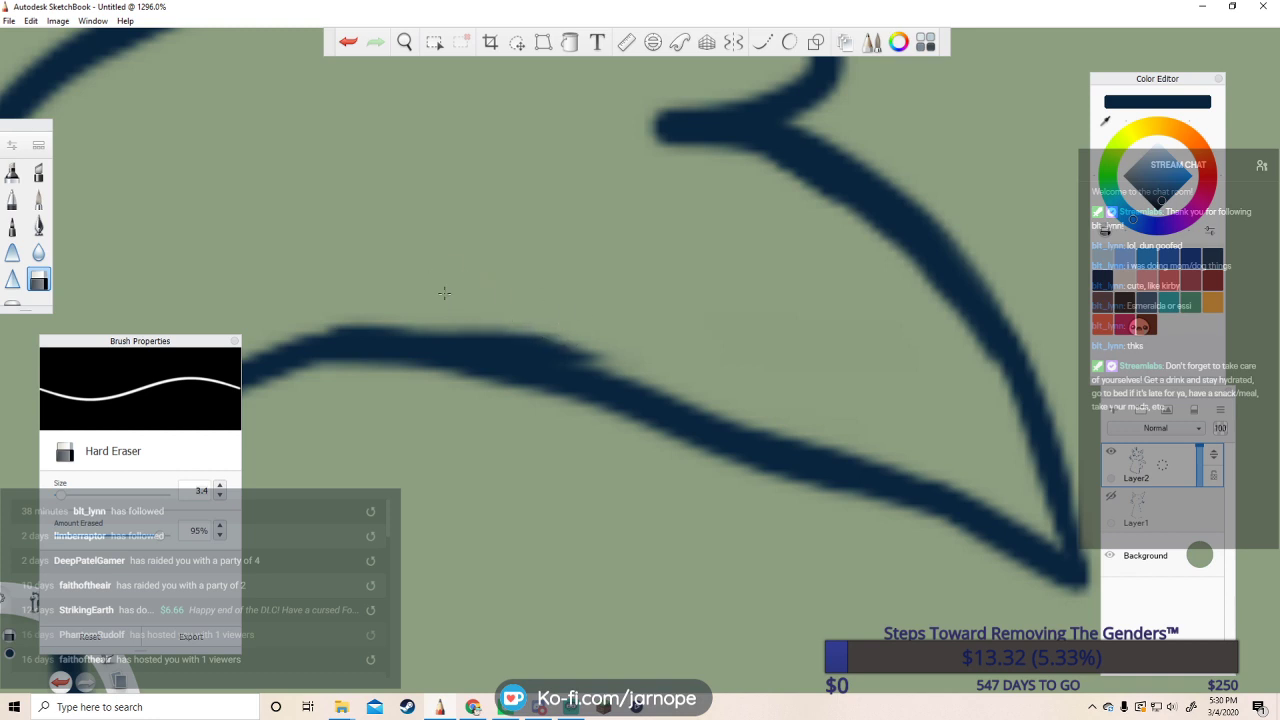
drag(486, 342, 605, 358)
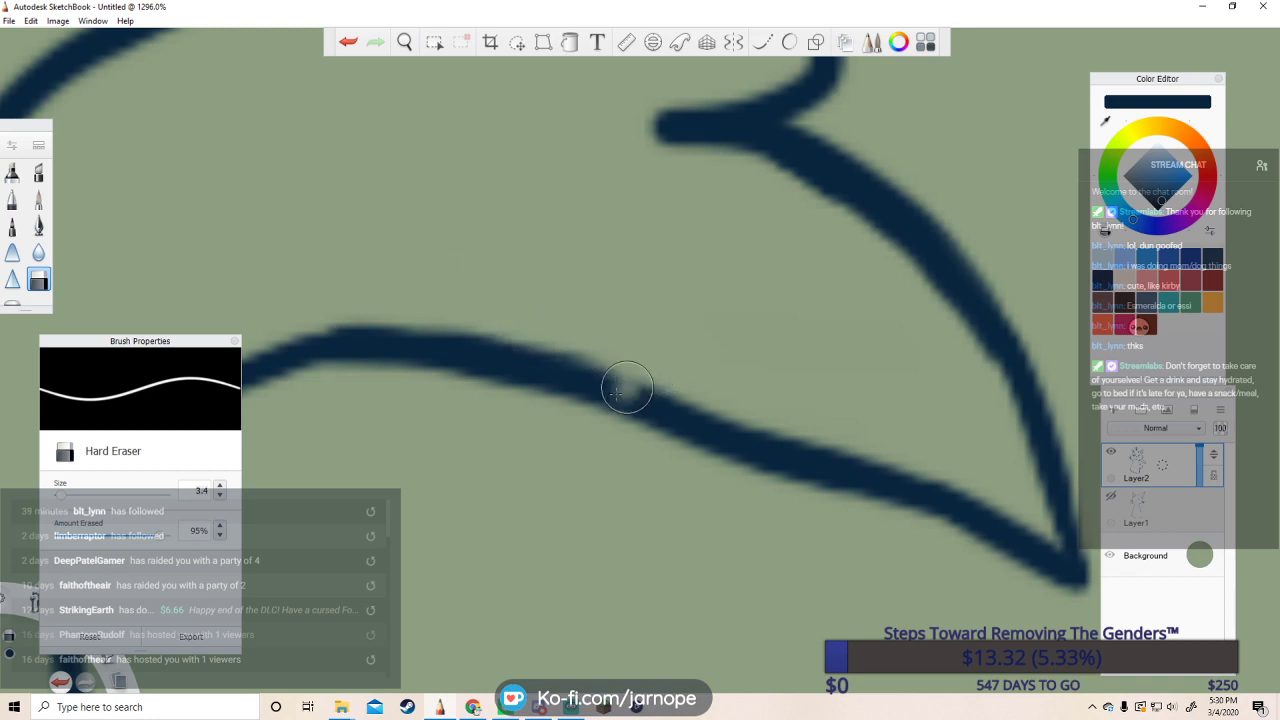
key(ctrl+alt+0)
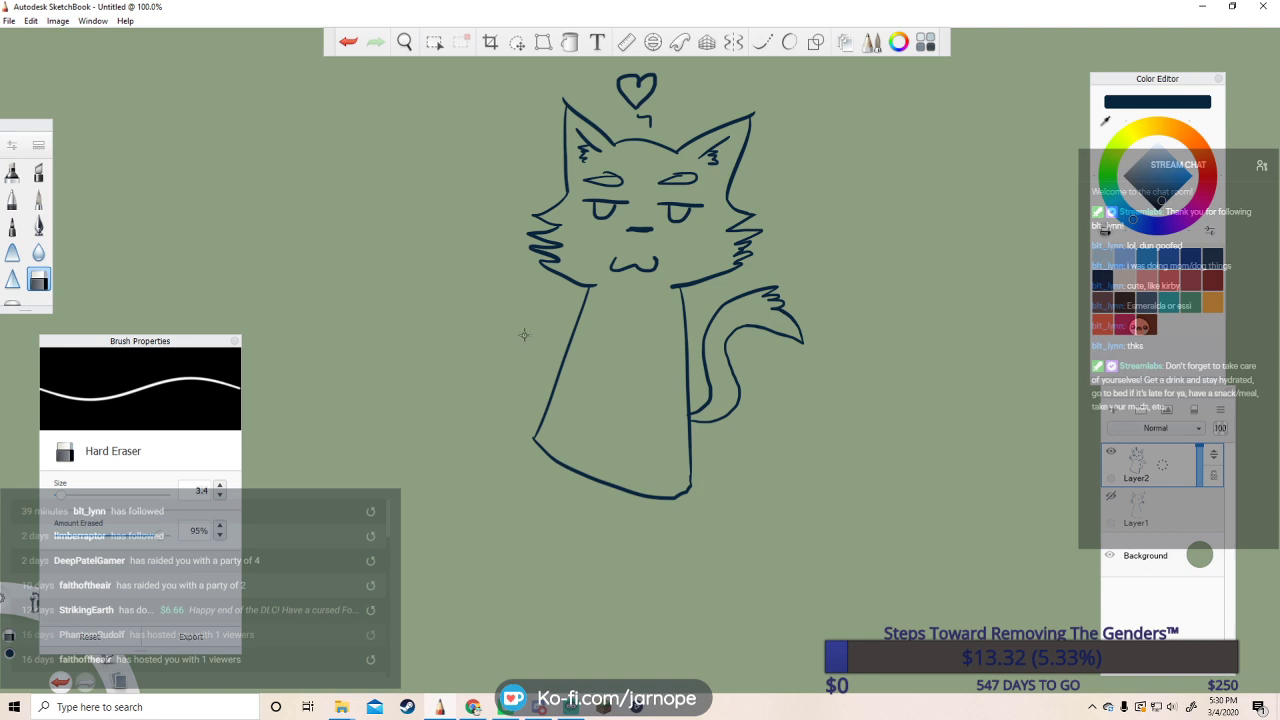
- Zoom in on the tail and ink jagged fur strokes at its tip
click(404, 41)
scroll(775, 300, up, 3)
mouse_move(913, 328)
mouse_down()
mouse_move(610, 343)
mouse_move(60, 260)
mouse_up()
click(38, 226)
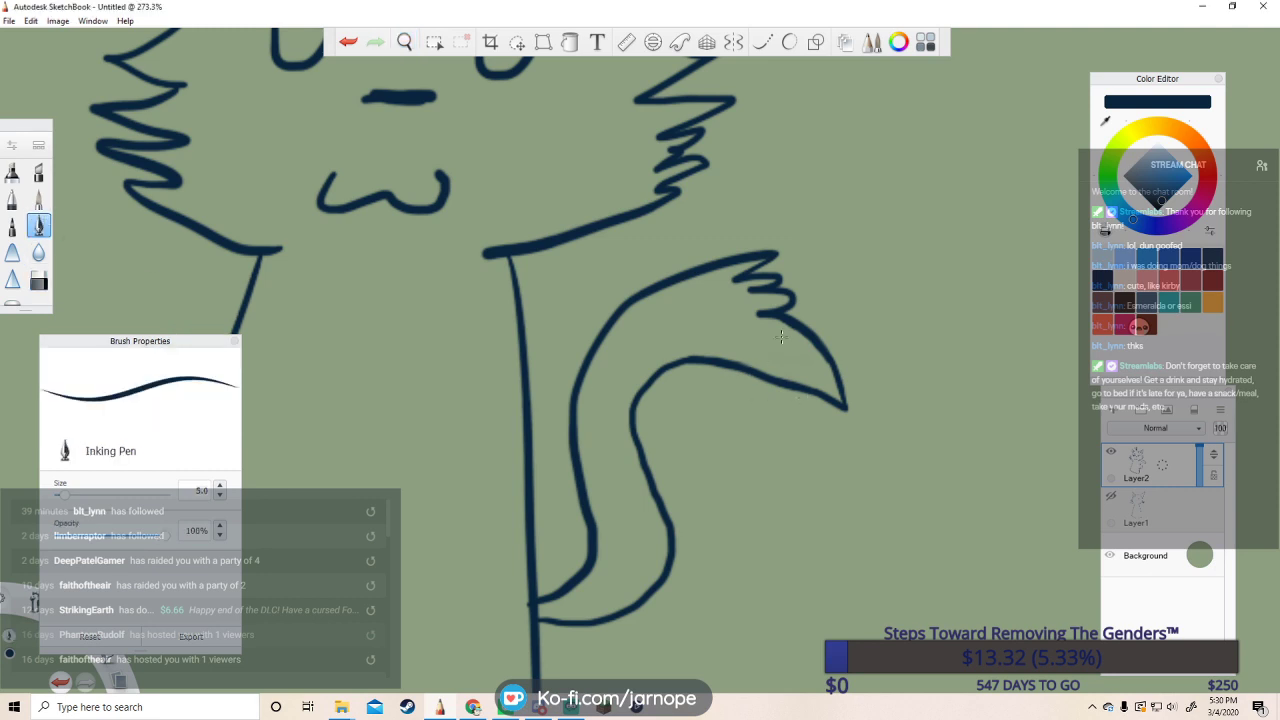
mouse_move(768, 318)
mouse_down()
mouse_move(829, 353)
mouse_move(806, 396)
mouse_up()
- Trim the overshooting tail-tip stroke ends with the Hard Eraser, then show the whole cat
click(404, 41)
scroll(830, 340, up, 4)
drag(944, 422, 60, 280)
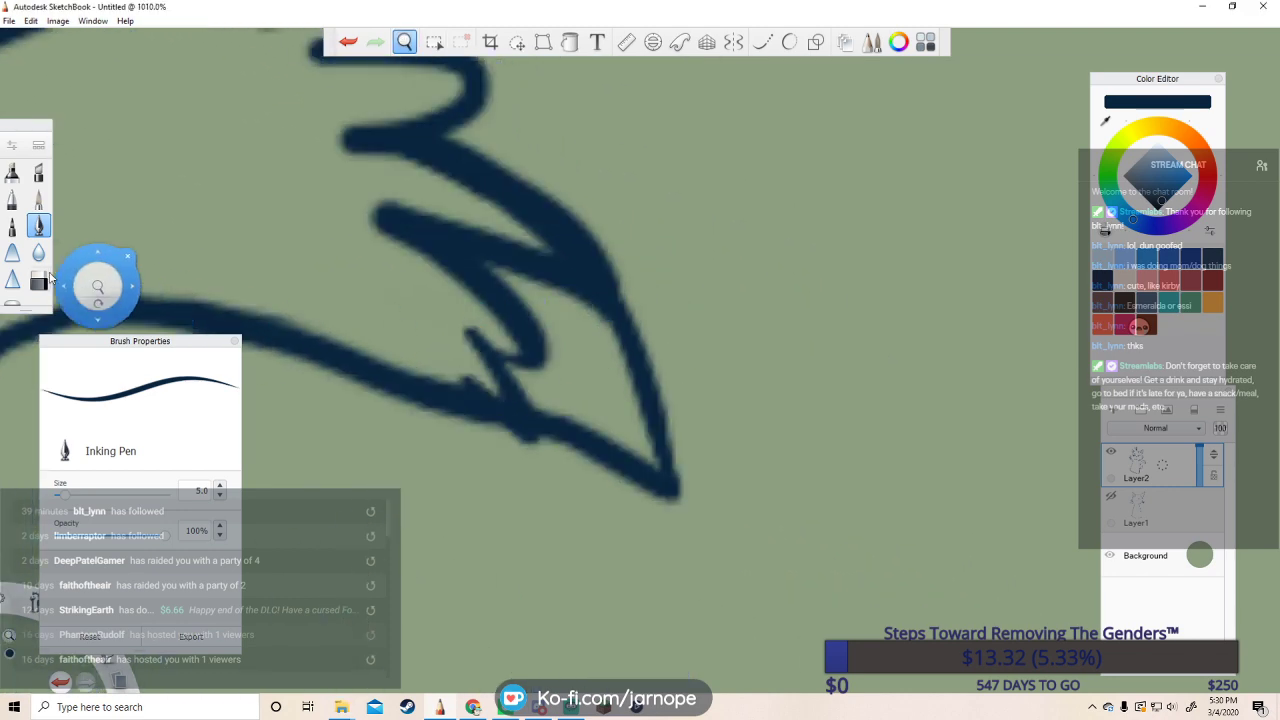
click(38, 281)
mouse_move(638, 365)
mouse_down()
mouse_move(615, 318)
mouse_move(632, 352)
mouse_up()
drag(569, 308, 646, 303)
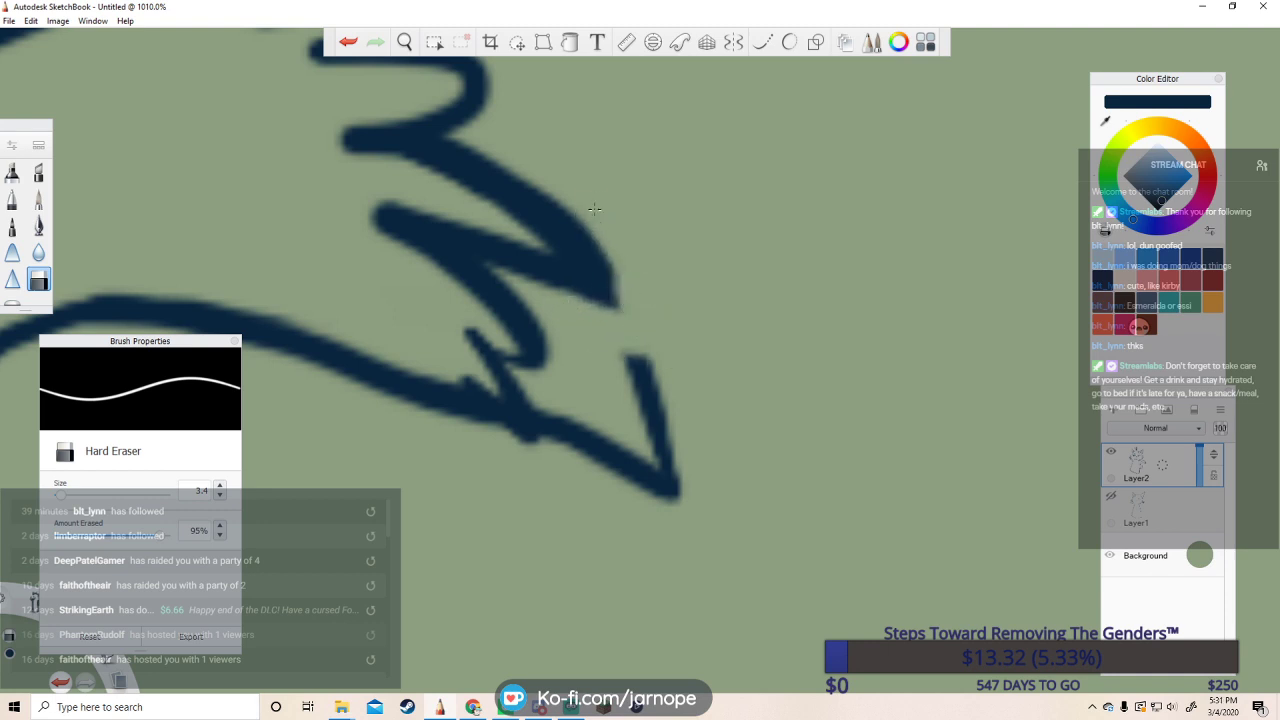
mouse_move(652, 369)
mouse_down()
mouse_move(681, 374)
mouse_move(672, 482)
mouse_move(680, 445)
mouse_move(661, 431)
mouse_move(618, 460)
mouse_move(580, 429)
mouse_move(589, 414)
mouse_move(545, 436)
mouse_move(583, 449)
mouse_up()
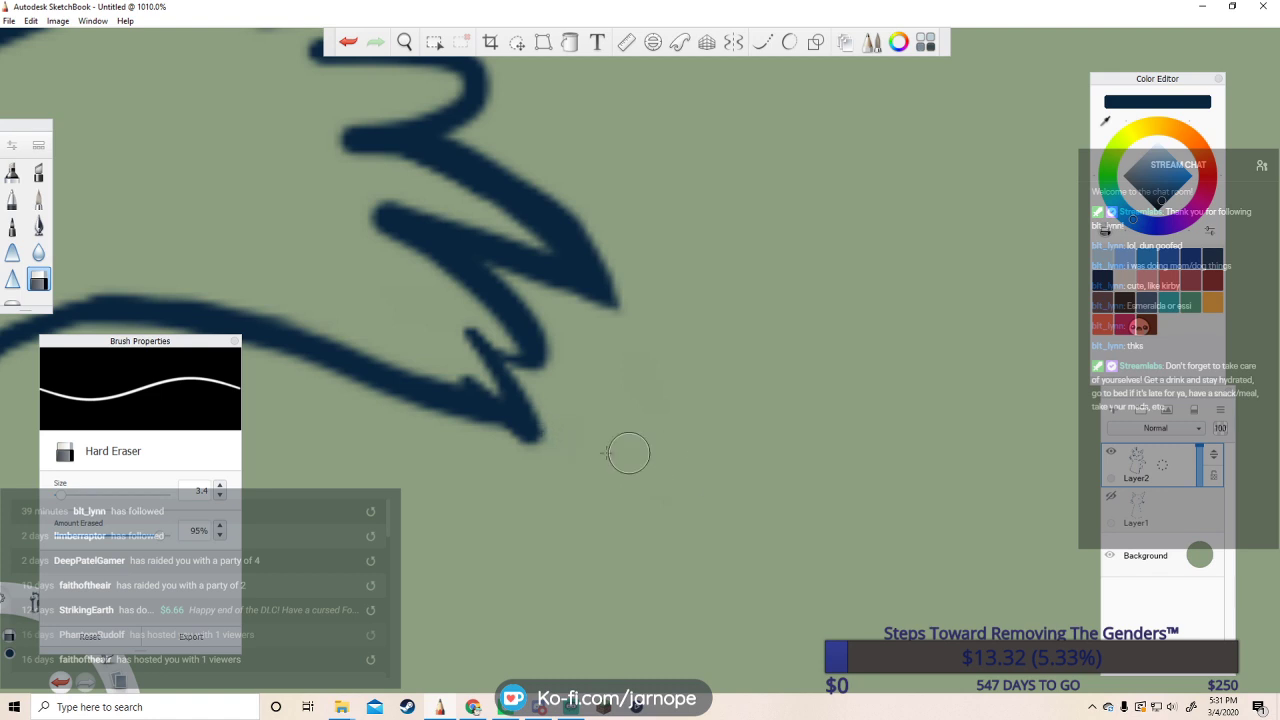
click(33, 601)
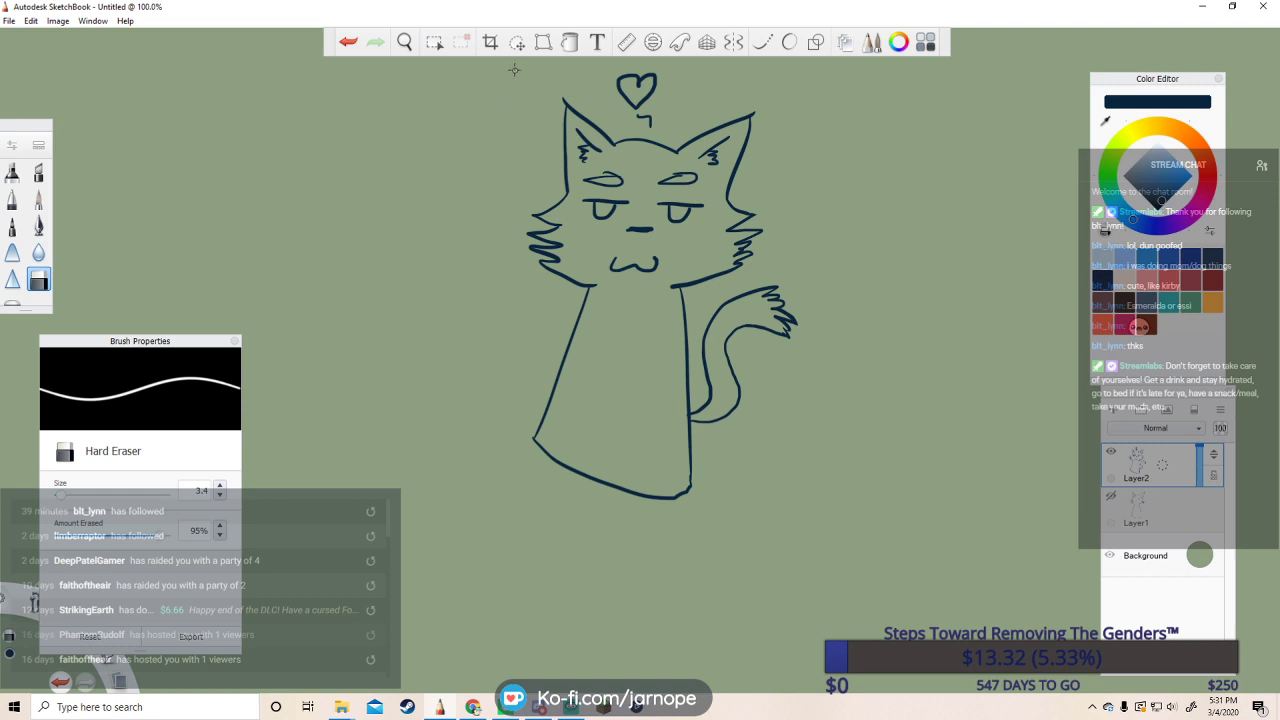
- Delete the Layer1 sketch, add an empty Layer4 below the line art, and zoom onto the head
click(404, 42)
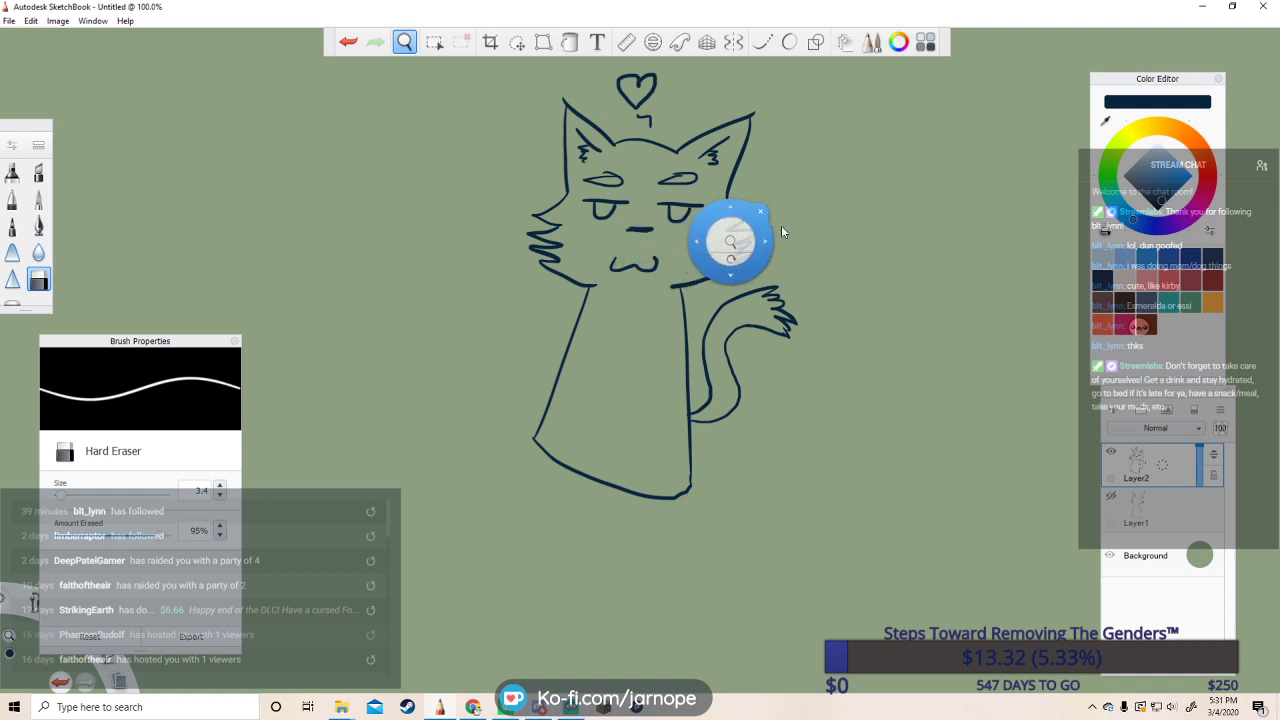
click(1150, 505)
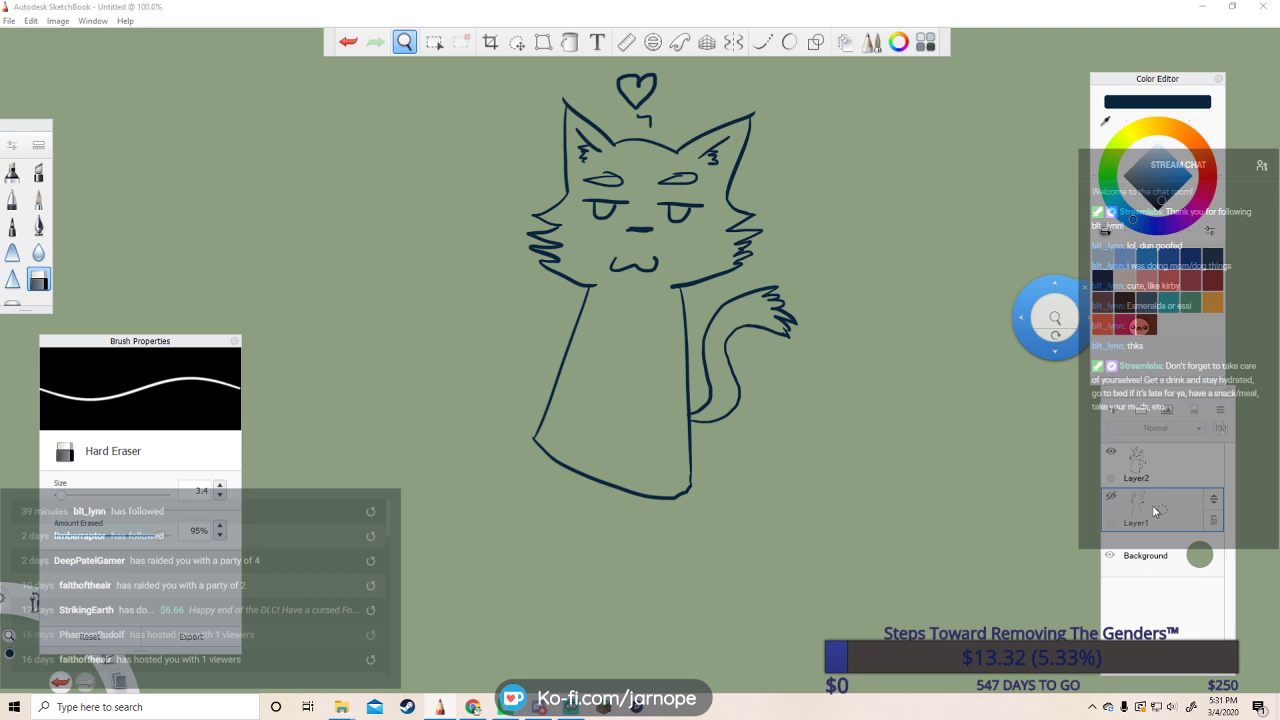
mouse_move(1152, 505)
mouse_down()
mouse_move(1181, 478)
mouse_move(1160, 500)
mouse_up()
click(1117, 411)
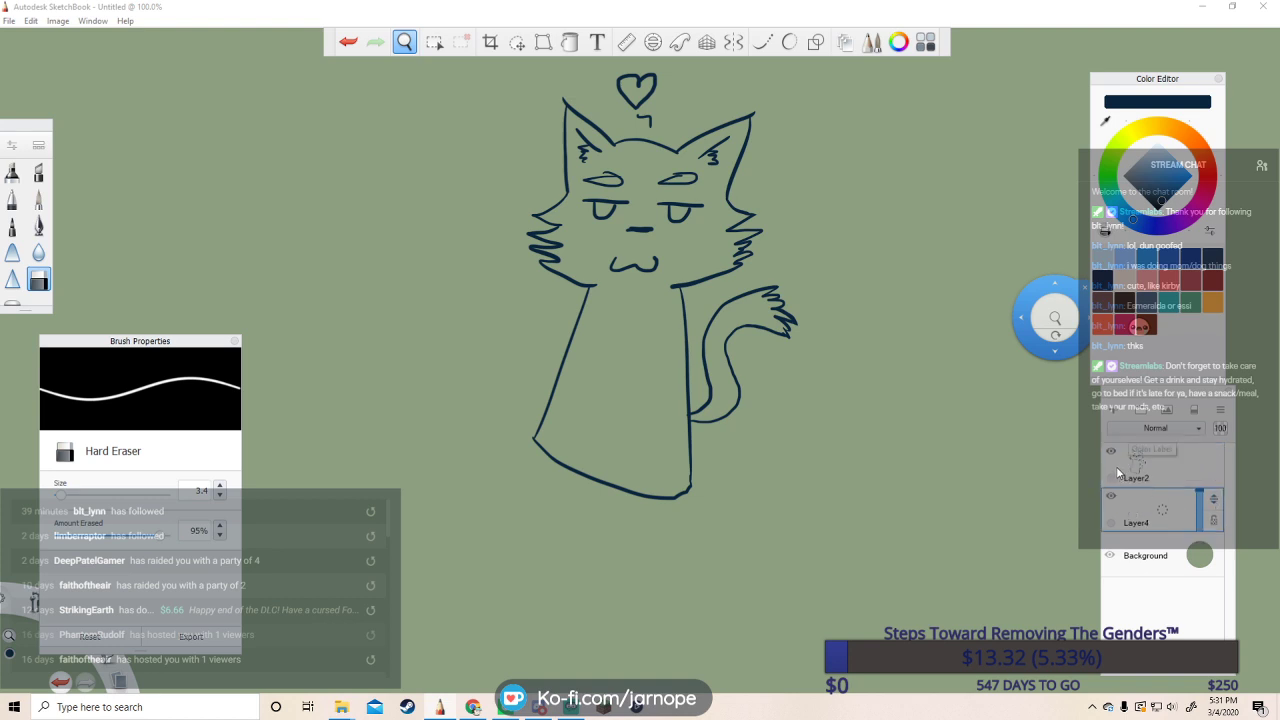
drag(1080, 358, 1099, 470)
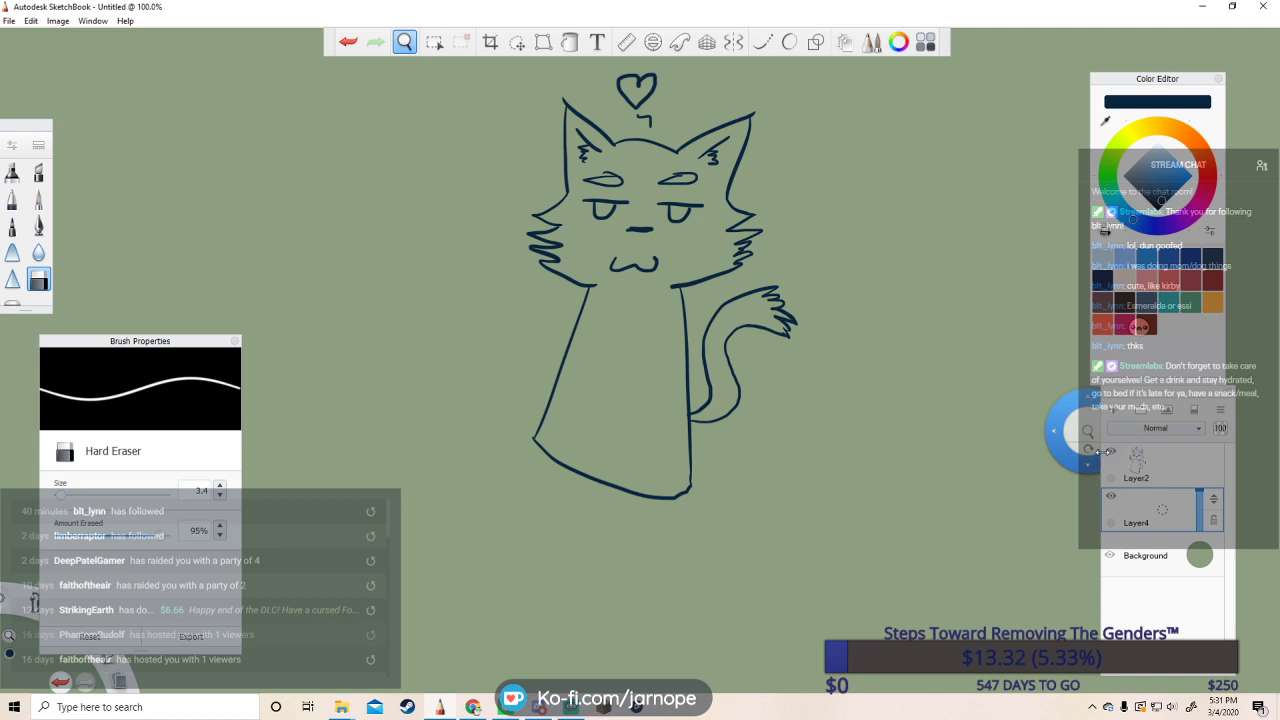
drag(1108, 452, 774, 287)
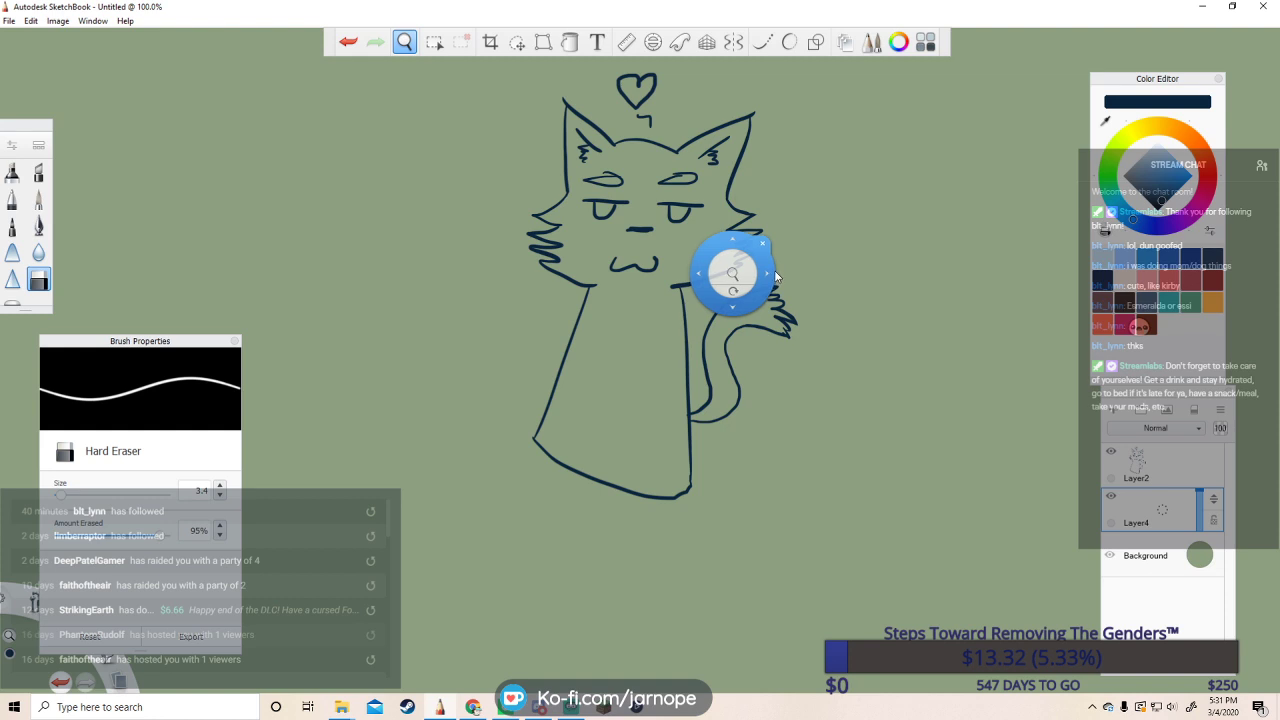
drag(739, 269, 900, 438)
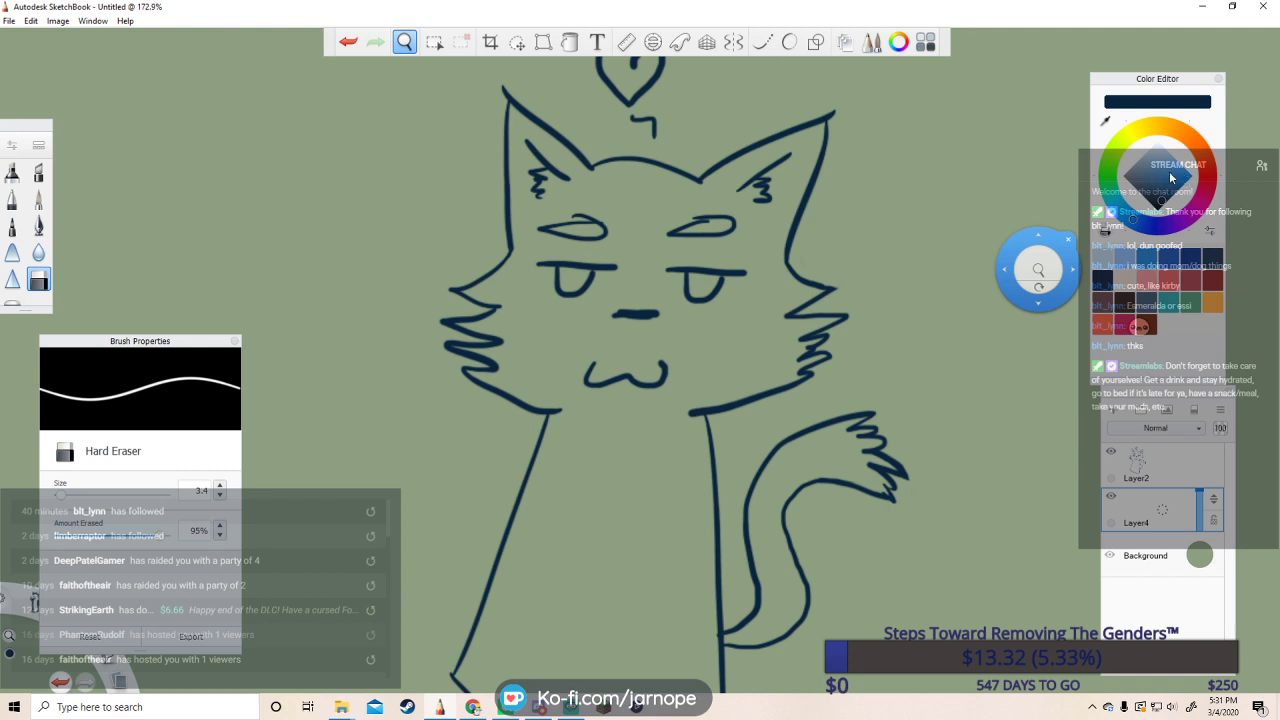
- Pick a light blue for the Inking Pen and test strokes on the face, undoing them
key(e)
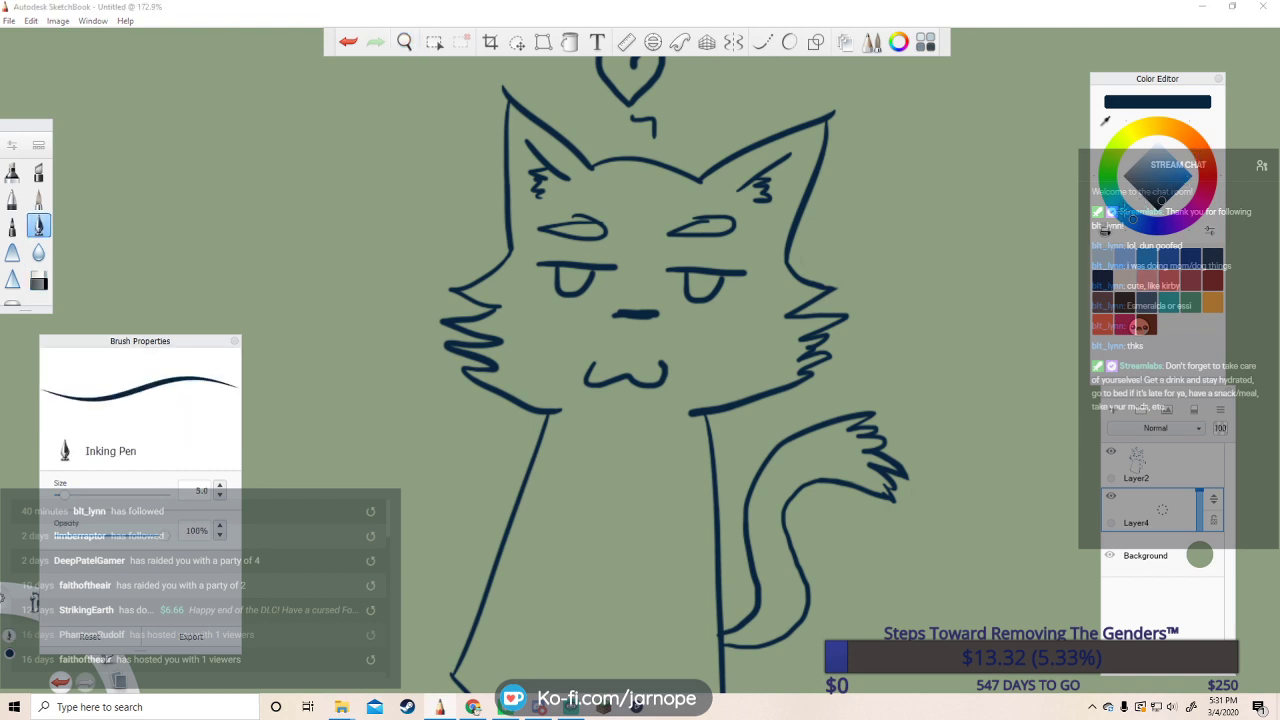
click(1156, 173)
drag(1156, 173, 1183, 175)
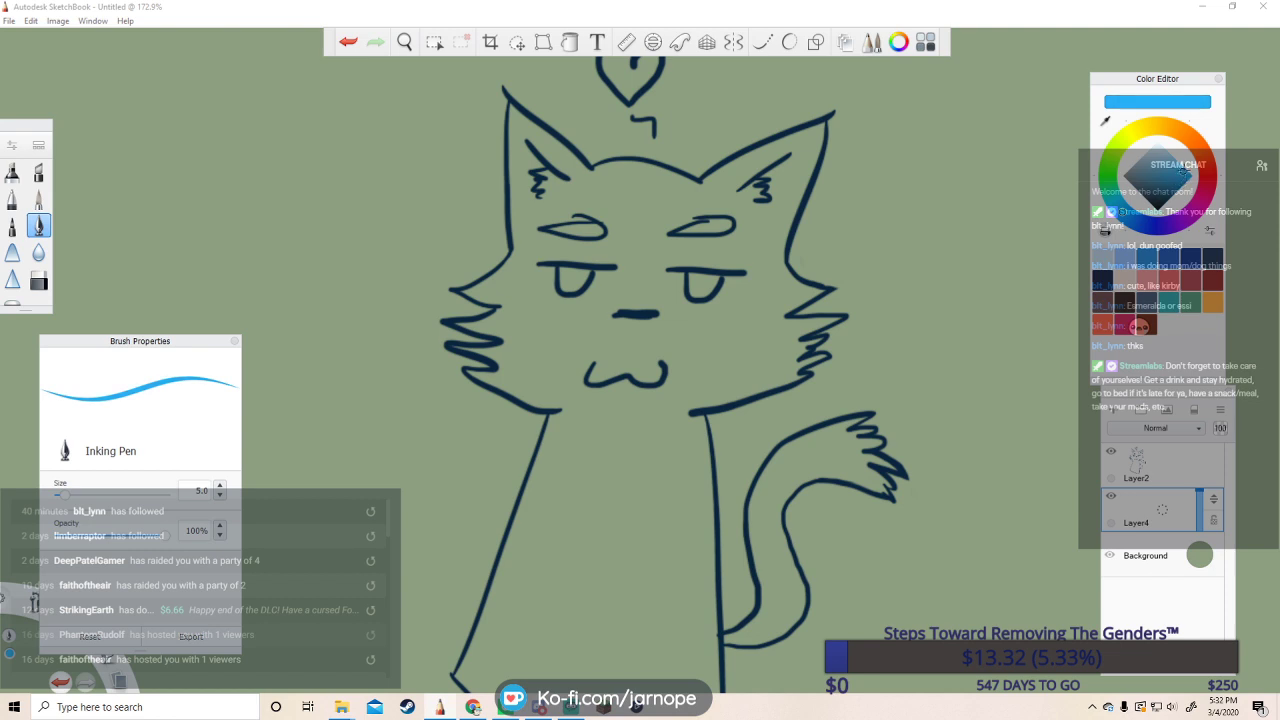
drag(578, 338, 658, 240)
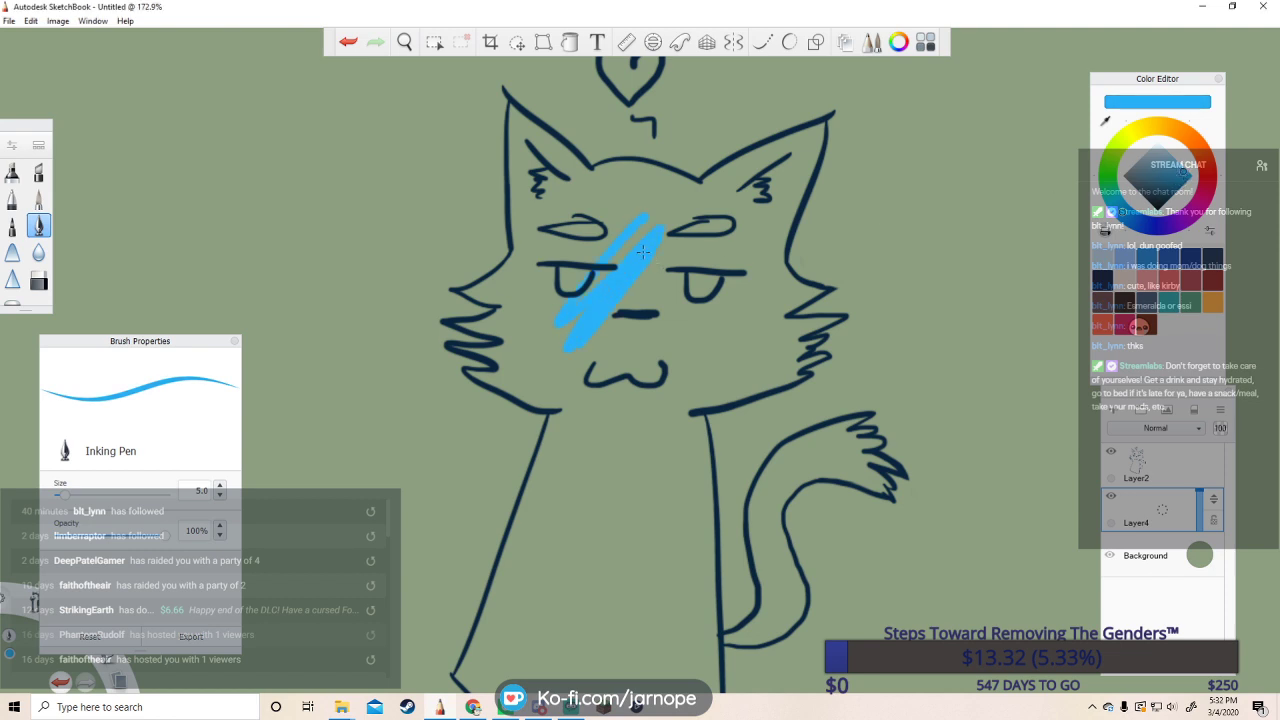
click(348, 42)
click(1163, 175)
mouse_move(633, 228)
mouse_down()
mouse_move(580, 318)
mouse_move(633, 230)
mouse_move(545, 290)
mouse_move(520, 275)
mouse_move(660, 265)
mouse_move(706, 385)
mouse_up()
click(348, 42)
drag(636, 242, 636, 242)
click(348, 42)
- Raise the brush size to 20.4 and fill the cat's head with light blue
click(91, 493)
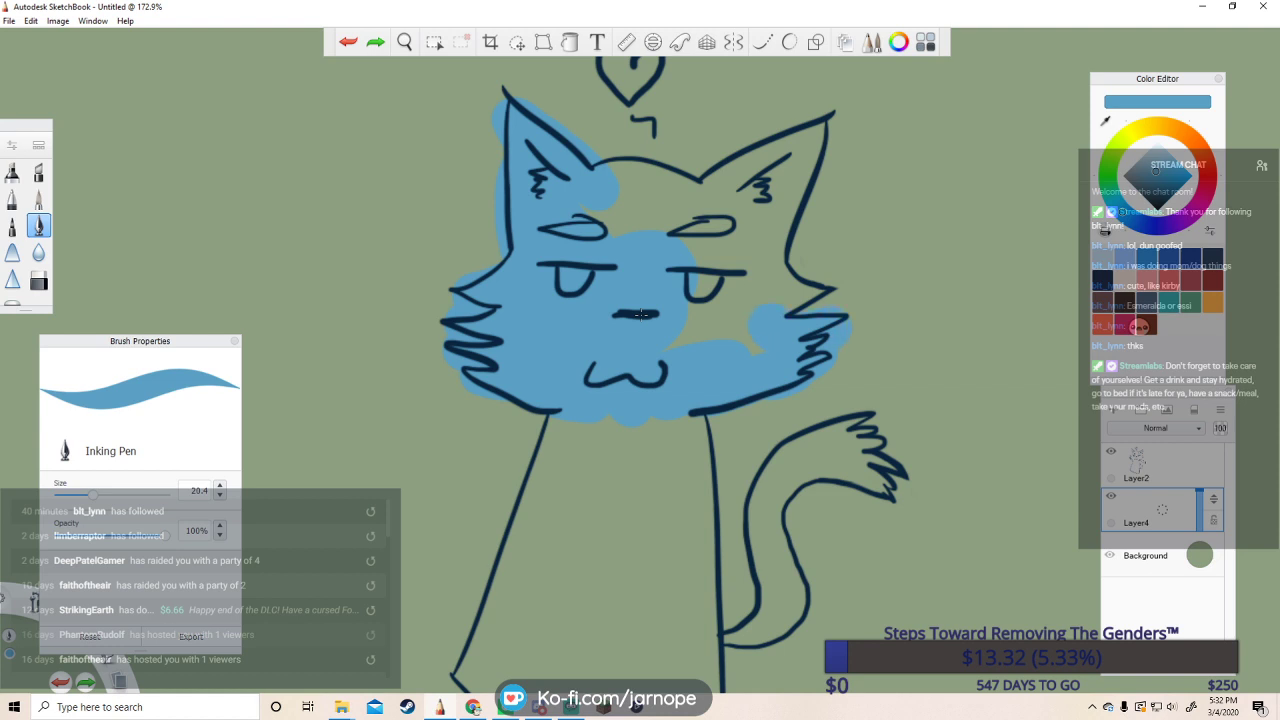
click(641, 314)
click(404, 42)
- Paint light blue over the cat's body and its lower part, then zoom back to the head and heart
drag(637, 434, 623, 314)
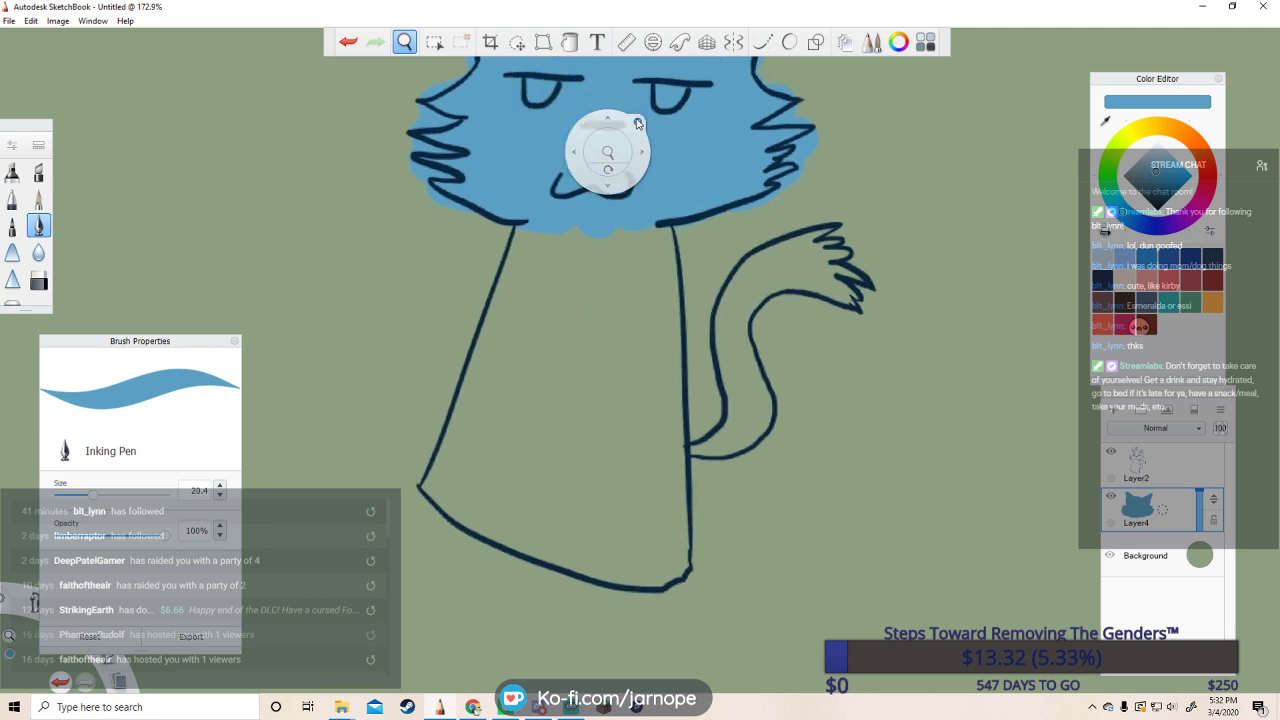
click(610, 209)
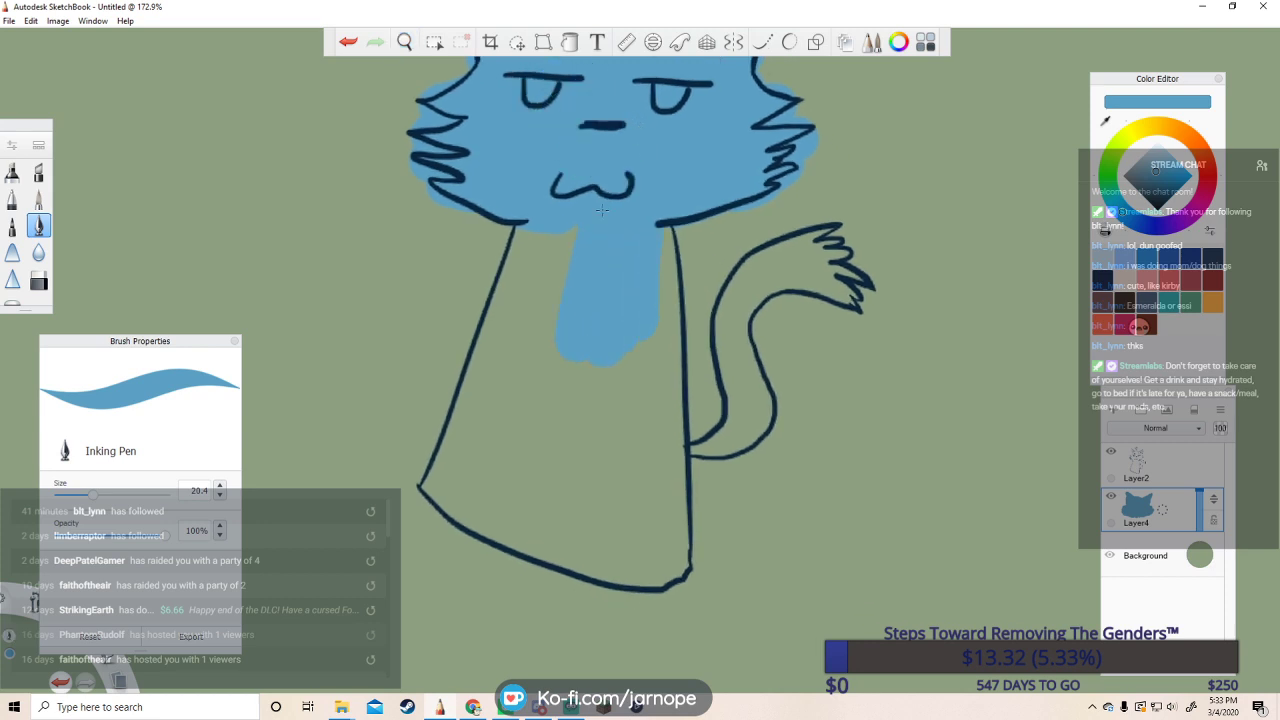
drag(535, 300, 515, 365)
drag(600, 465, 570, 505)
key(space)
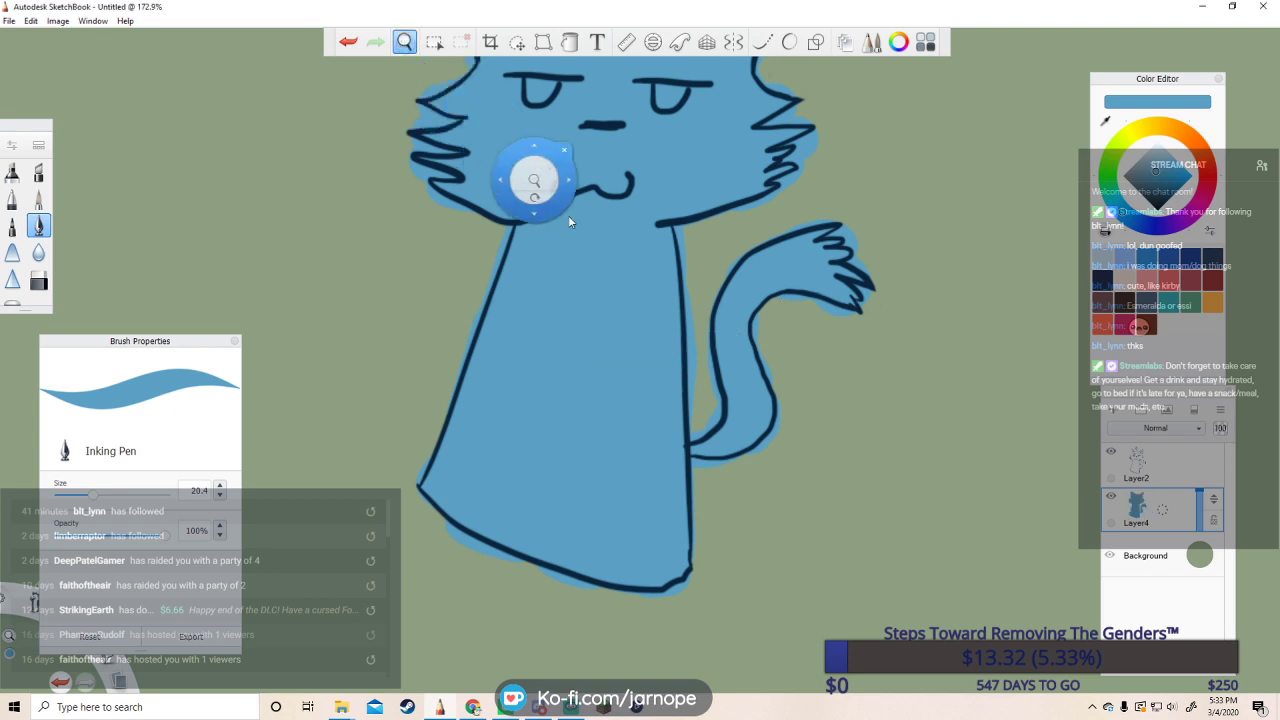
drag(502, 147, 680, 371)
drag(794, 240, 665, 156)
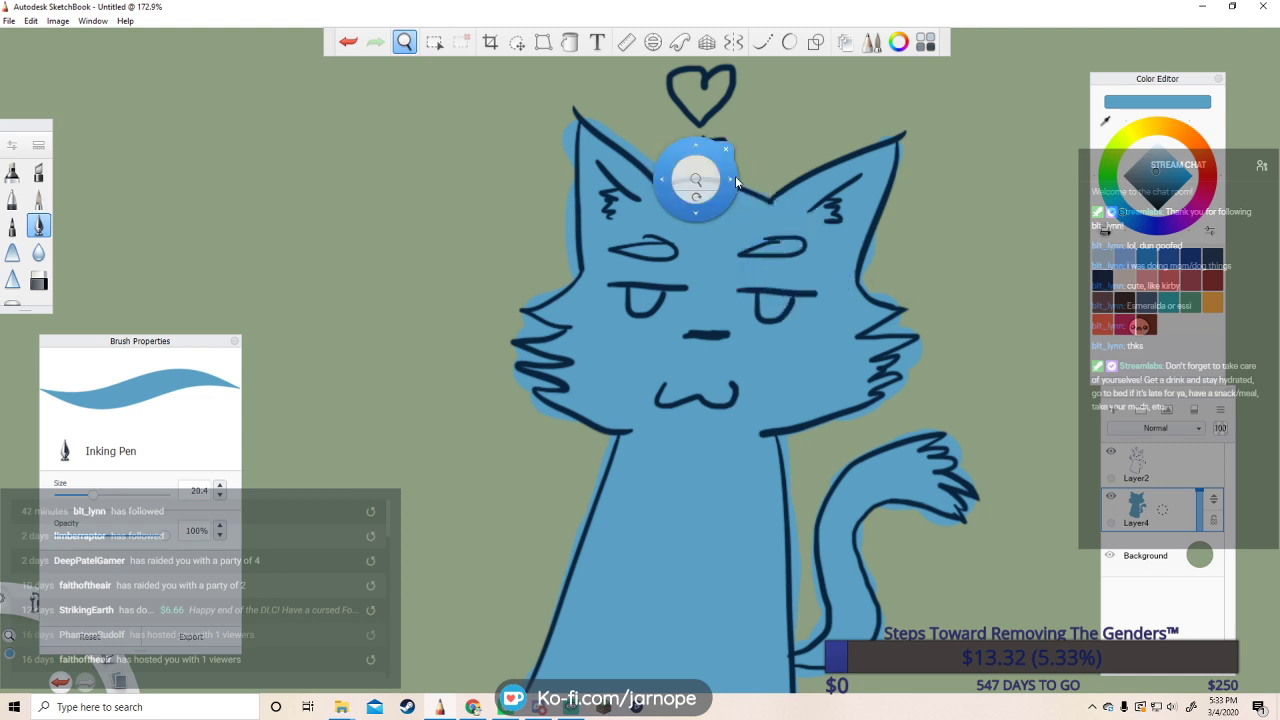
- Zoom closely into the left ear near the heart and switch to the Hard Eraser
drag(735, 176, 778, 347)
drag(750, 290, 700, 290)
click(405, 43)
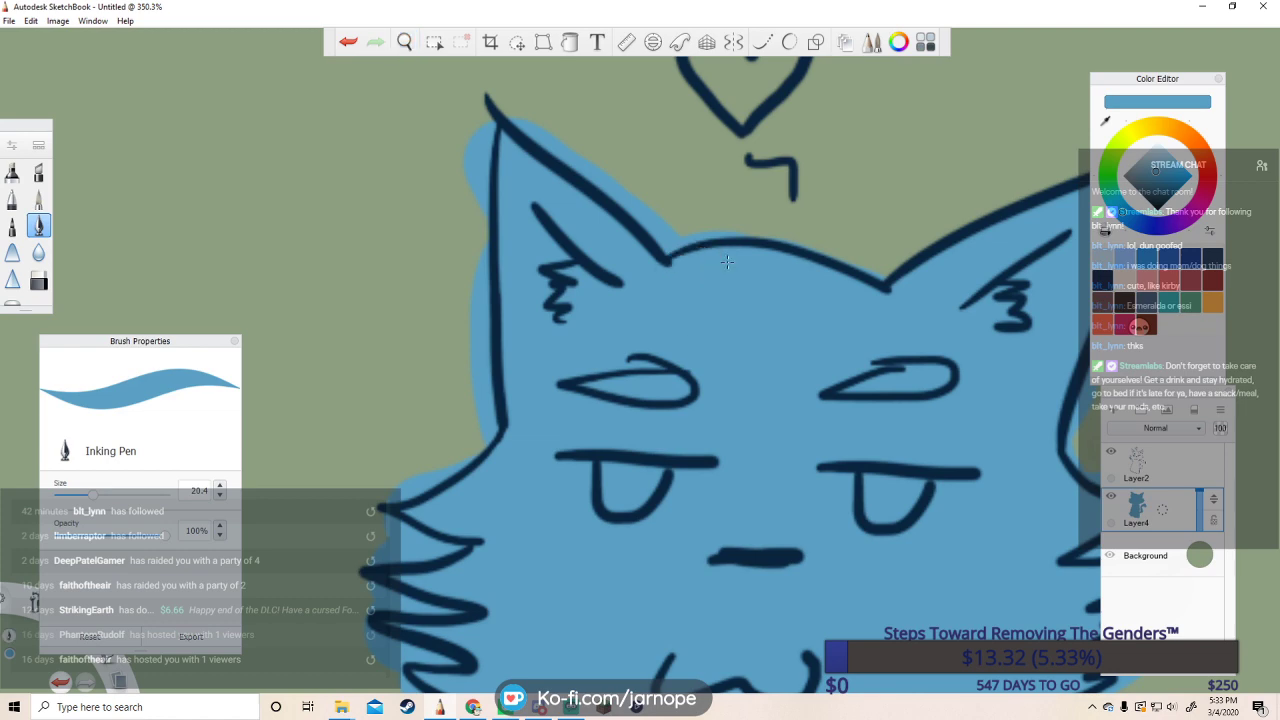
click(405, 43)
mouse_move(566, 141)
mouse_down()
mouse_move(551, 134)
mouse_move(600, 165)
mouse_move(619, 240)
mouse_move(100, 345)
mouse_up()
click(38, 281)
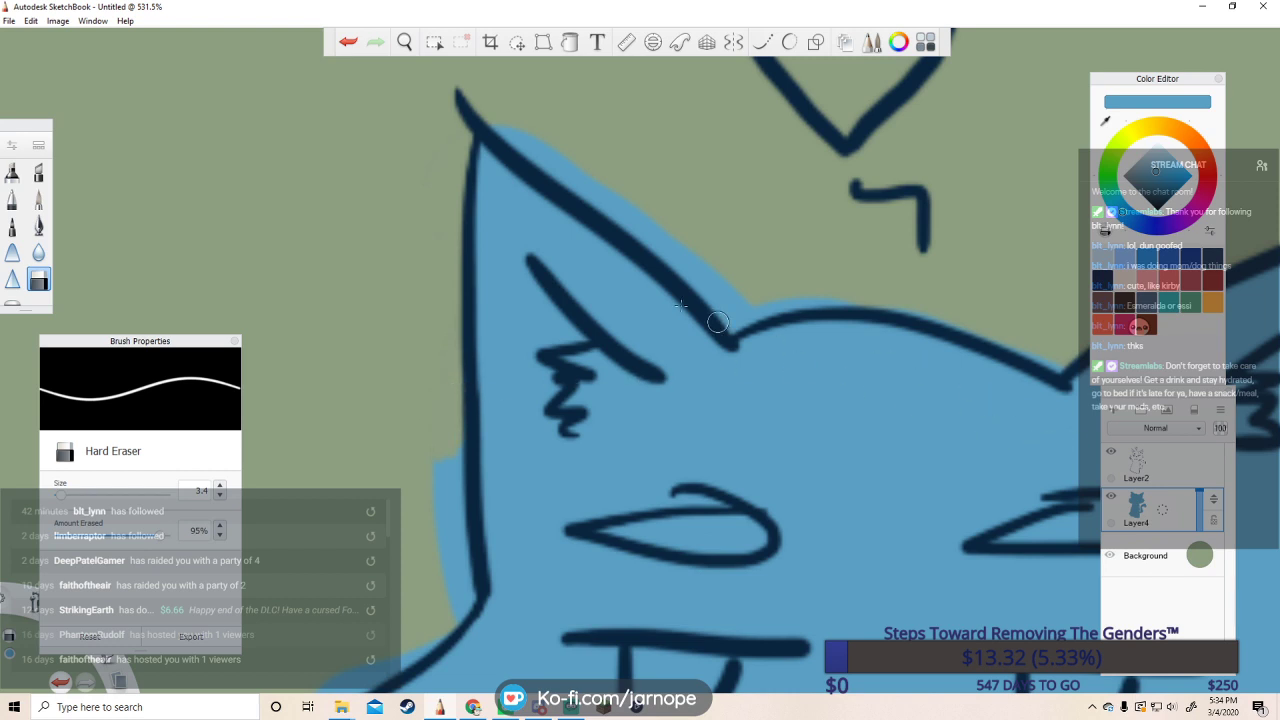
click(405, 42)
drag(614, 405, 684, 197)
click(691, 149)
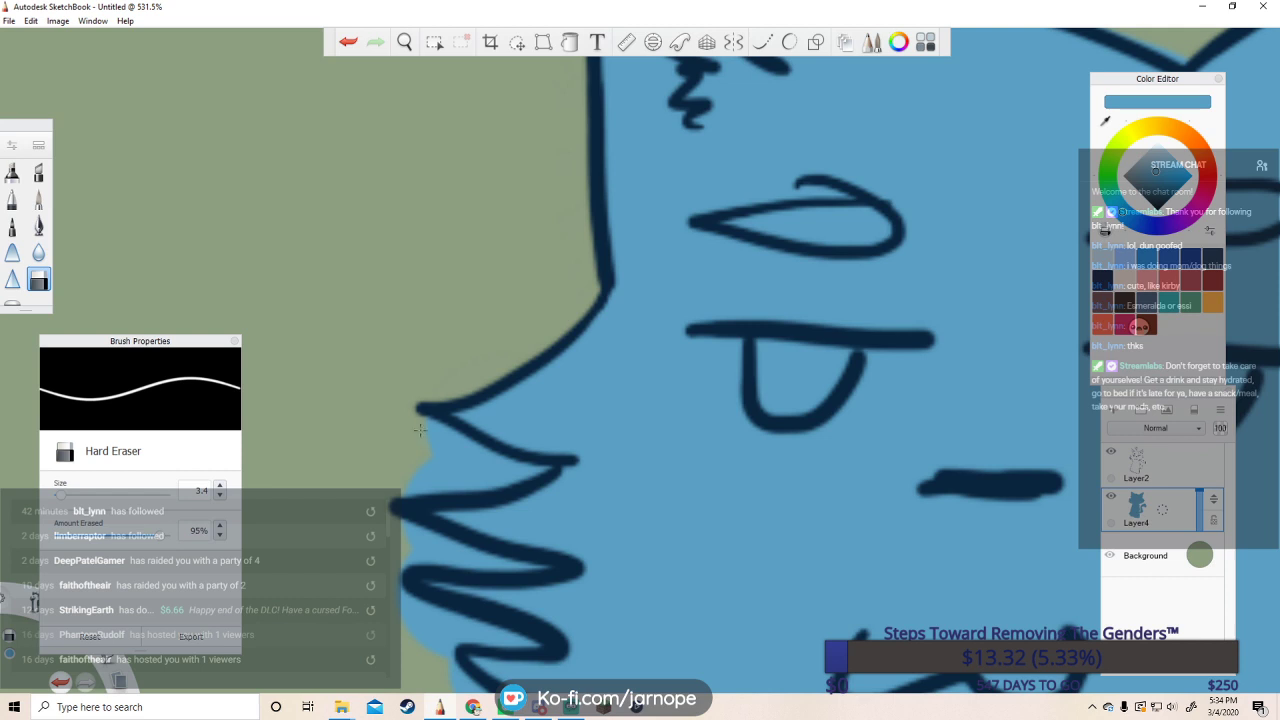
click(404, 41)
drag(600, 330, 600, 193)
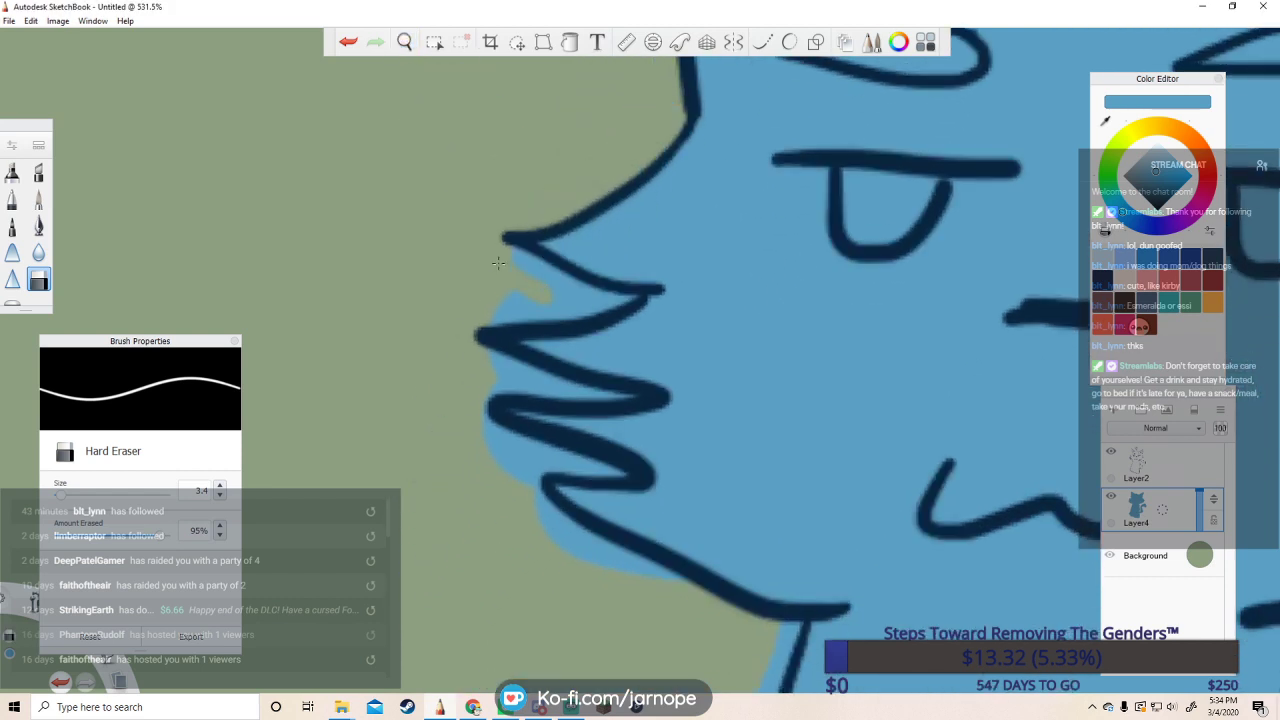
key(space)
drag(500, 180, 645, 219)
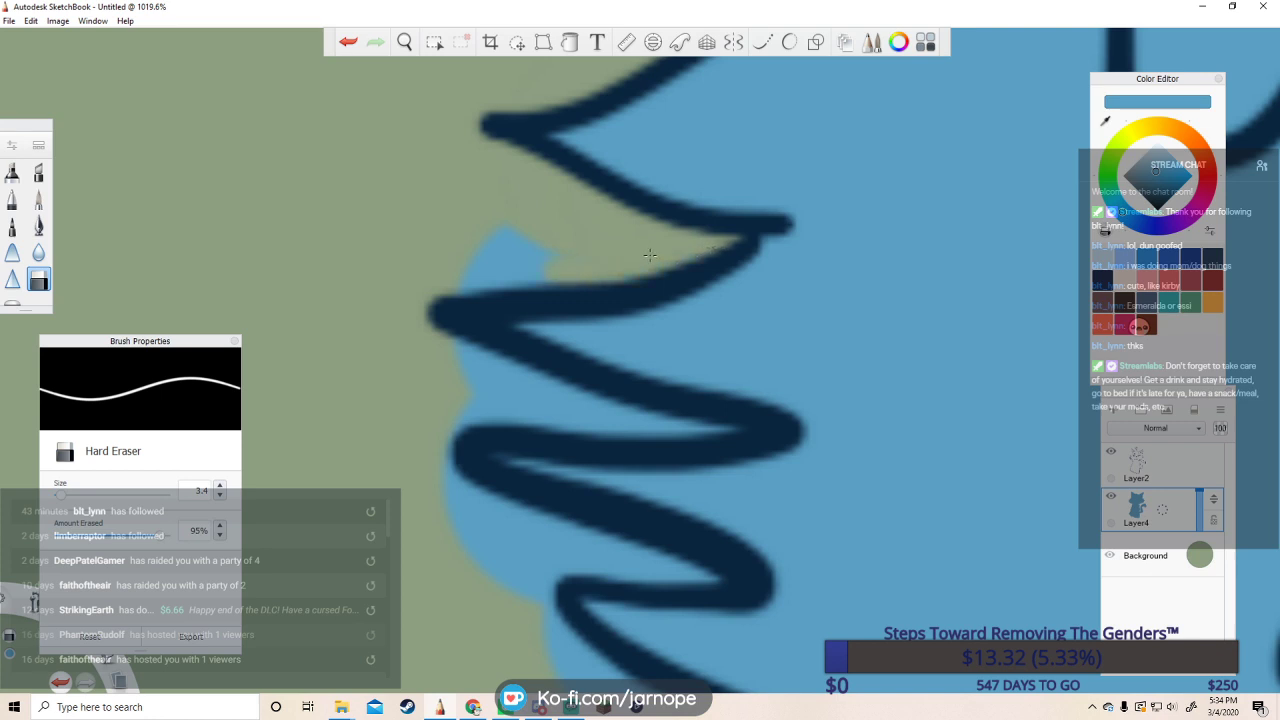
- Erase the light-blue spill past the left cheek outline and below the cheek fur zigzag
drag(543, 268, 582, 274)
click(404, 41)
scroll(663, 369, down, 4)
scroll(663, 369, down, 2)
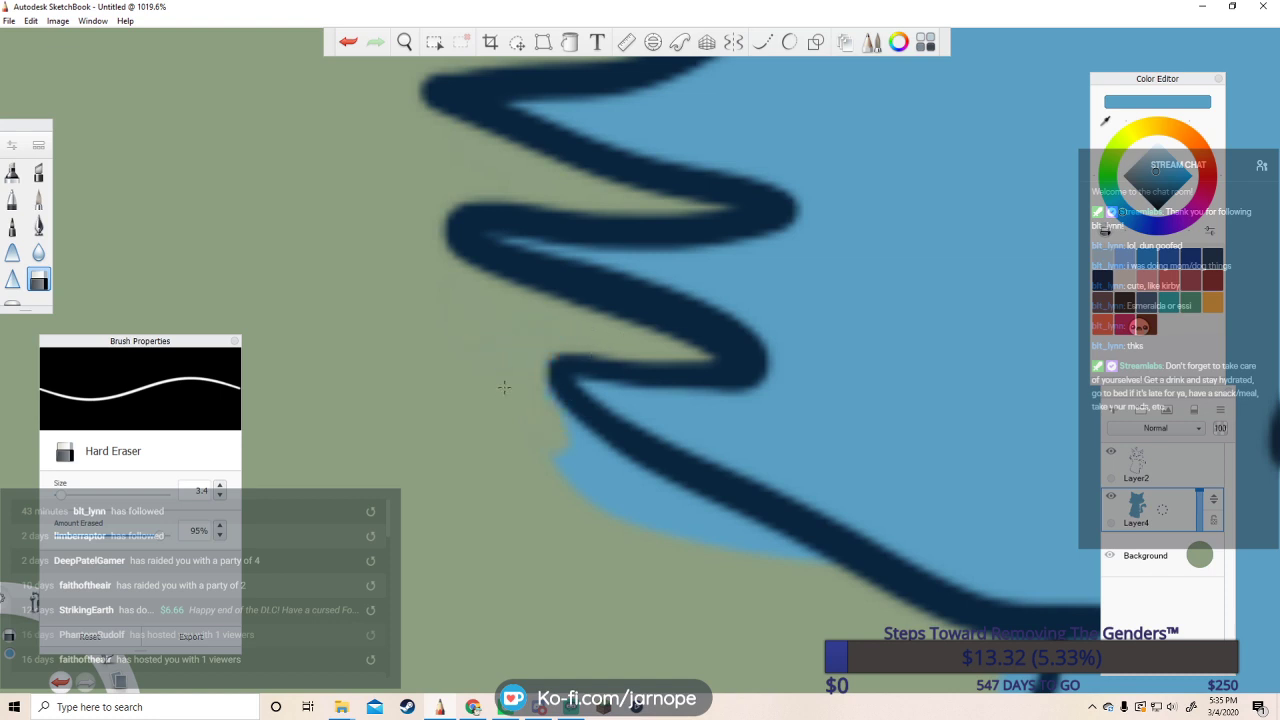
drag(576, 457, 541, 457)
- Erase the light-blue spill outside the upper stretch of the body's left outline
click(405, 42)
mouse_move(566, 253)
mouse_down()
mouse_move(746, 423)
mouse_move(485, 253)
mouse_up()
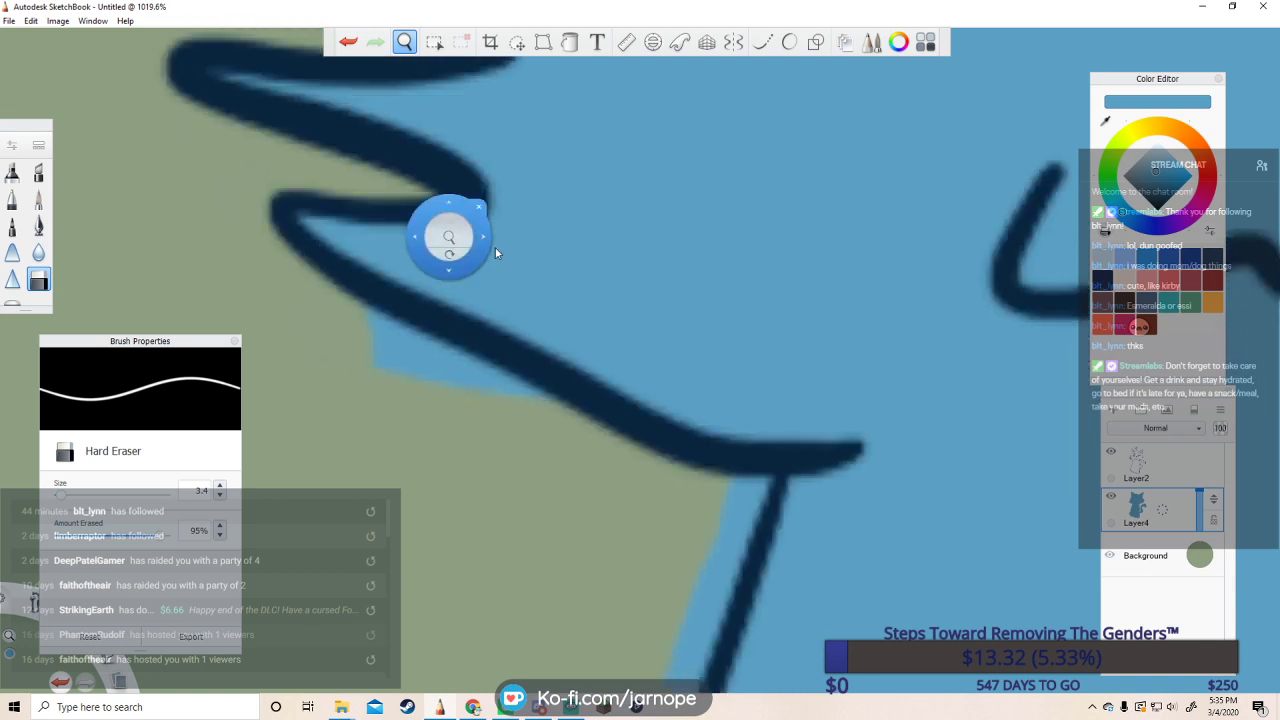
click(490, 211)
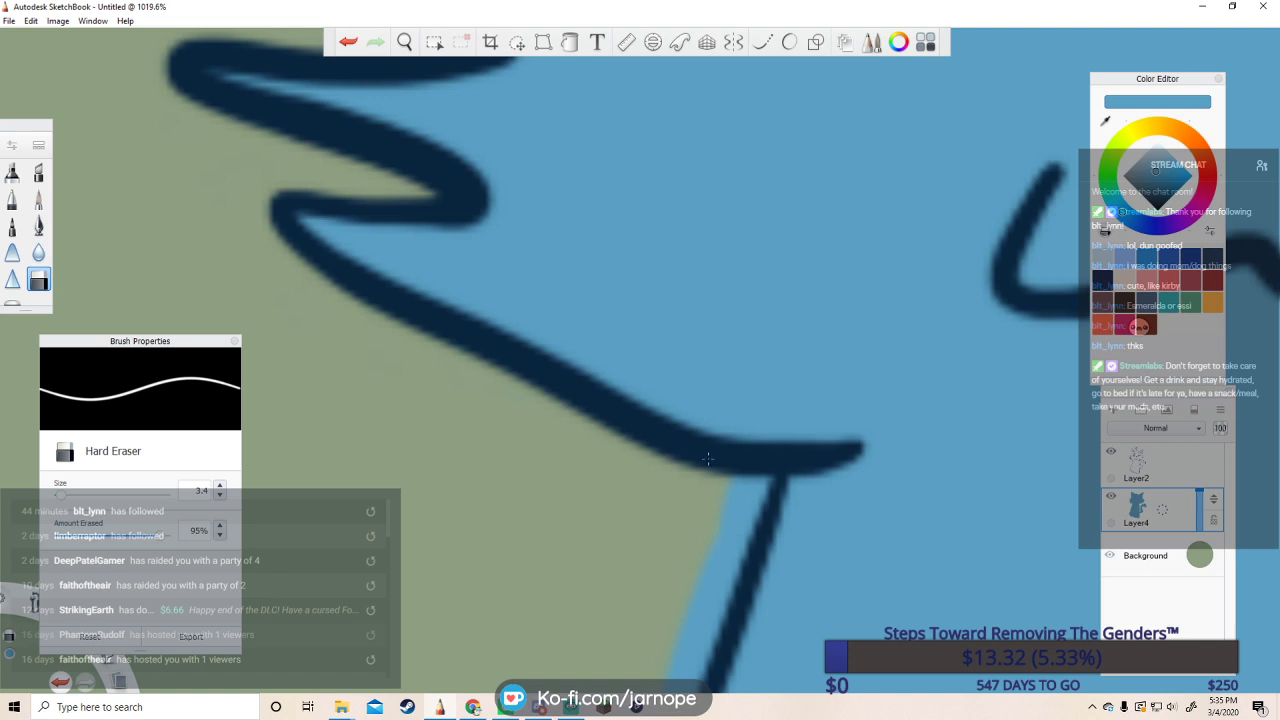
click(405, 42)
mouse_move(760, 450)
mouse_down()
mouse_move(652, 360)
mouse_move(543, 82)
mouse_move(598, 188)
mouse_up()
click(604, 155)
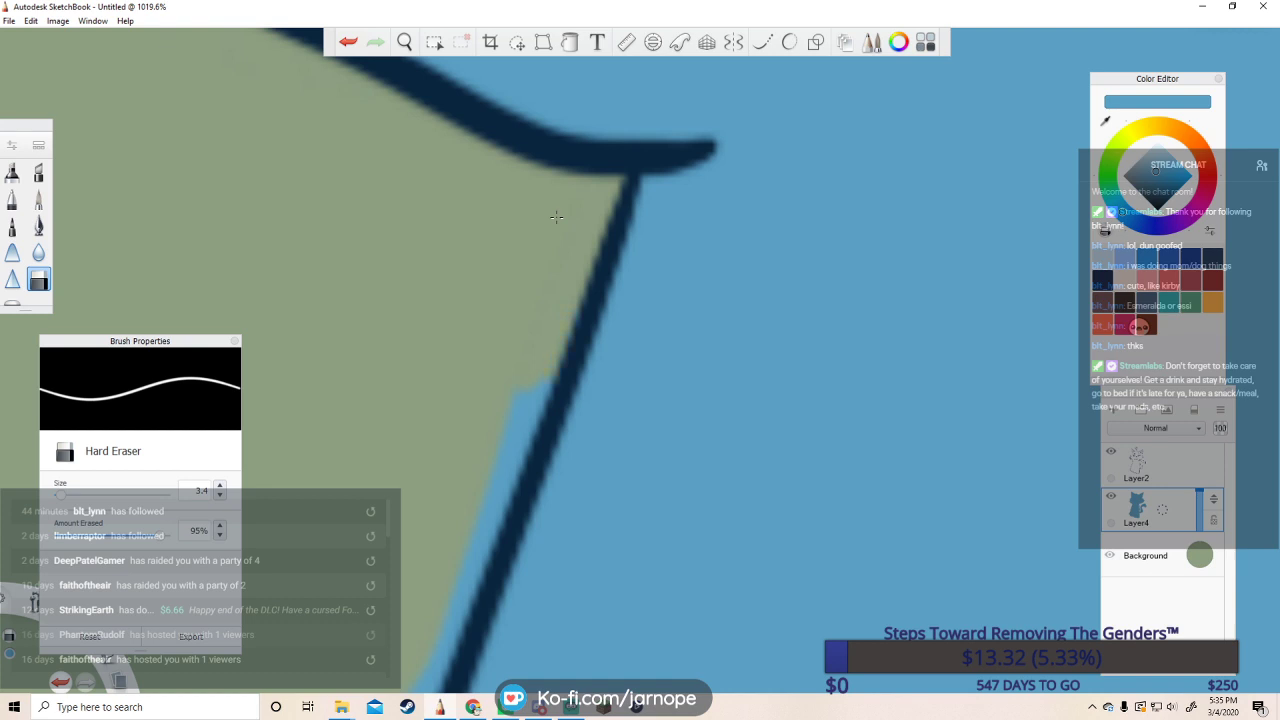
- Continue down the body's left outline, erasing blue spill around its sharp corner
click(405, 42)
mouse_move(531, 323)
mouse_down()
mouse_move(583, 380)
mouse_move(676, 231)
mouse_move(666, 171)
mouse_up()
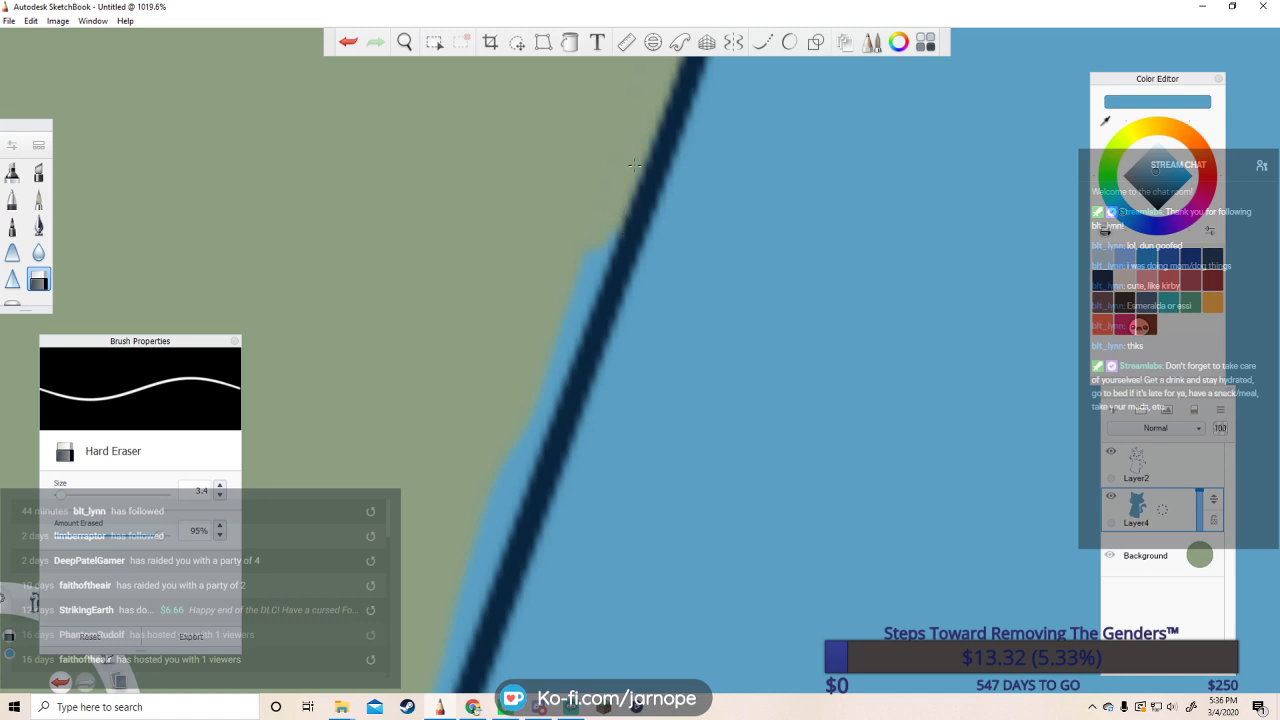
click(405, 42)
mouse_move(449, 180)
mouse_down()
mouse_move(551, 414)
mouse_move(614, 245)
mouse_move(613, 157)
mouse_up()
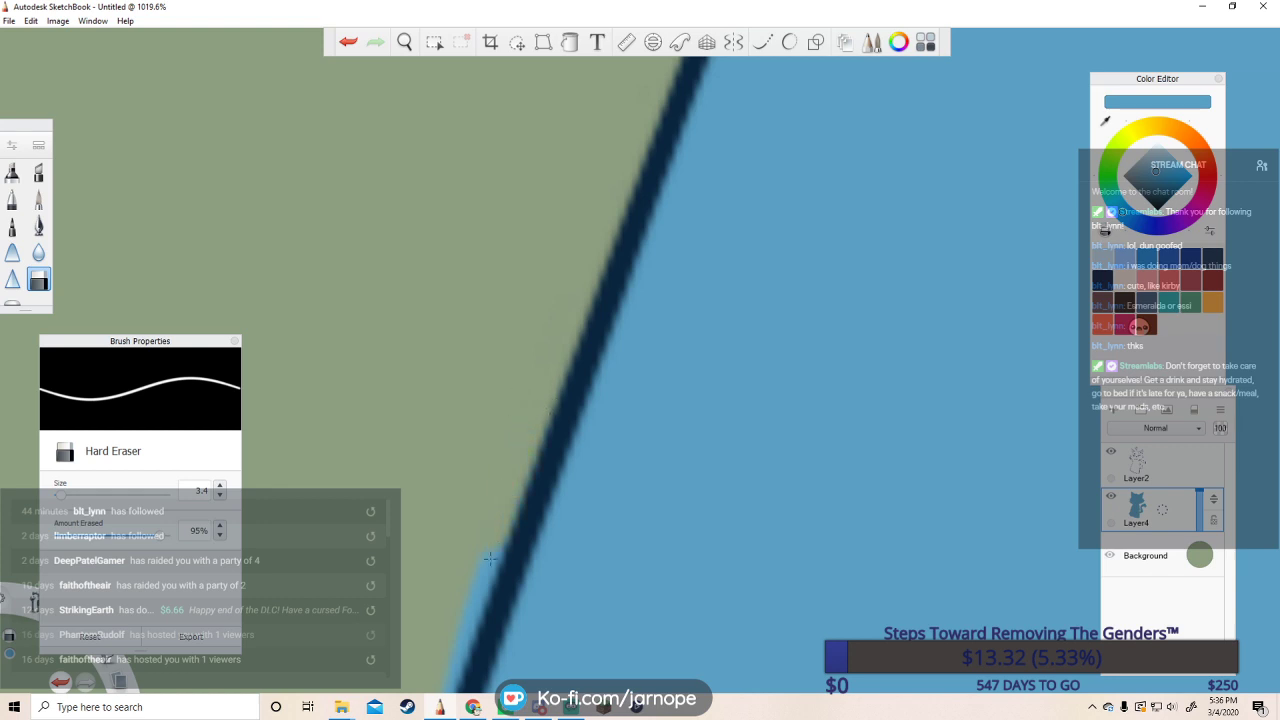
click(404, 41)
mouse_move(514, 366)
mouse_down()
mouse_move(646, 191)
mouse_move(640, 388)
mouse_move(657, 206)
mouse_up()
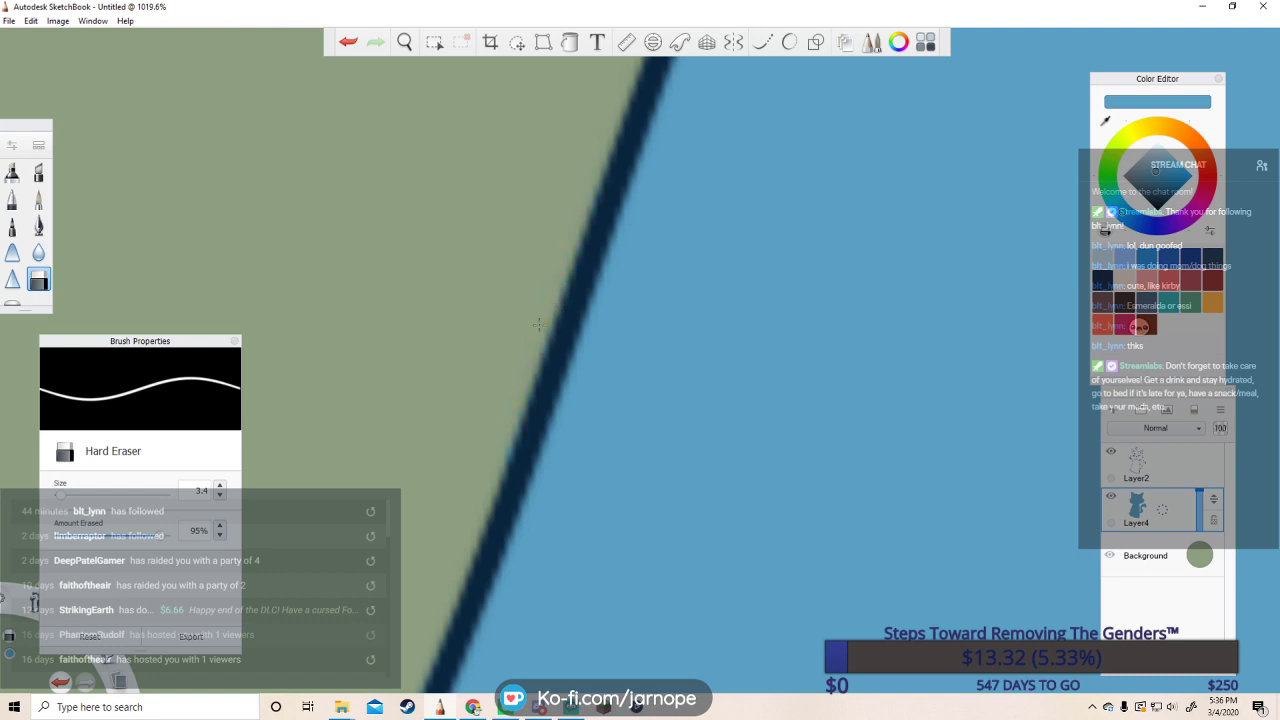
click(404, 41)
drag(589, 343, 626, 360)
click(664, 280)
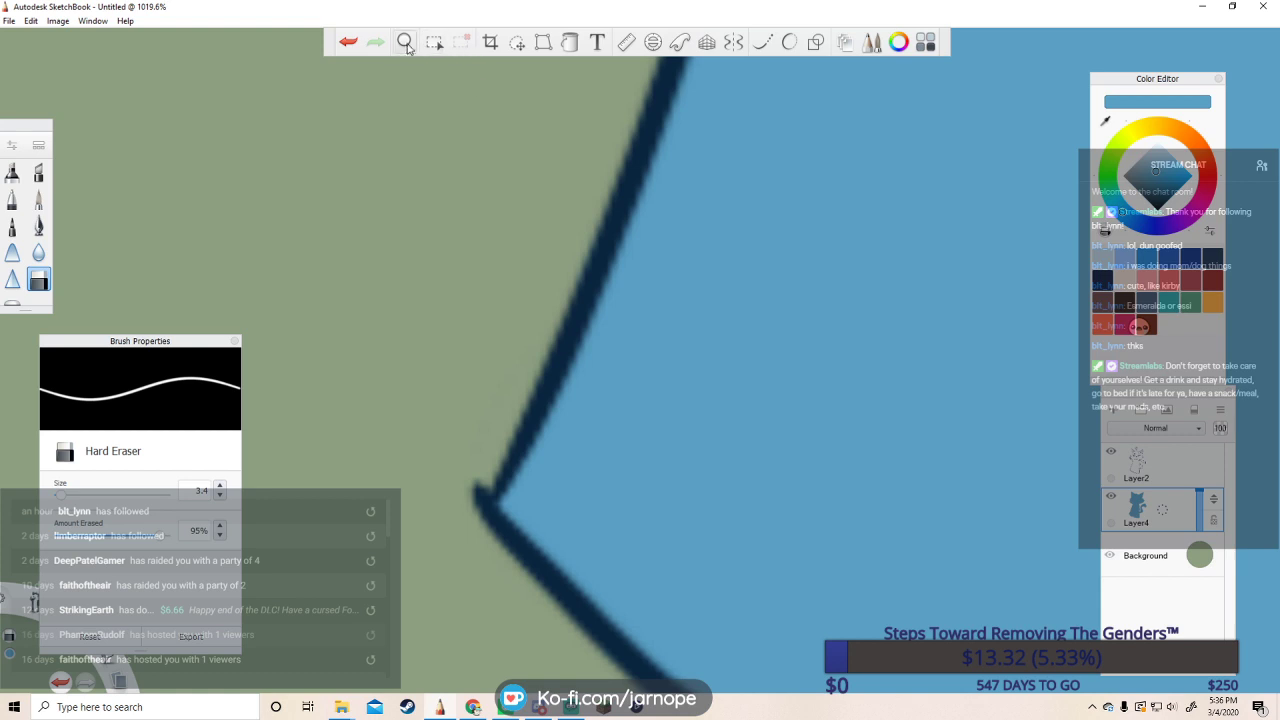
key(space)
drag(622, 391, 590, 258)
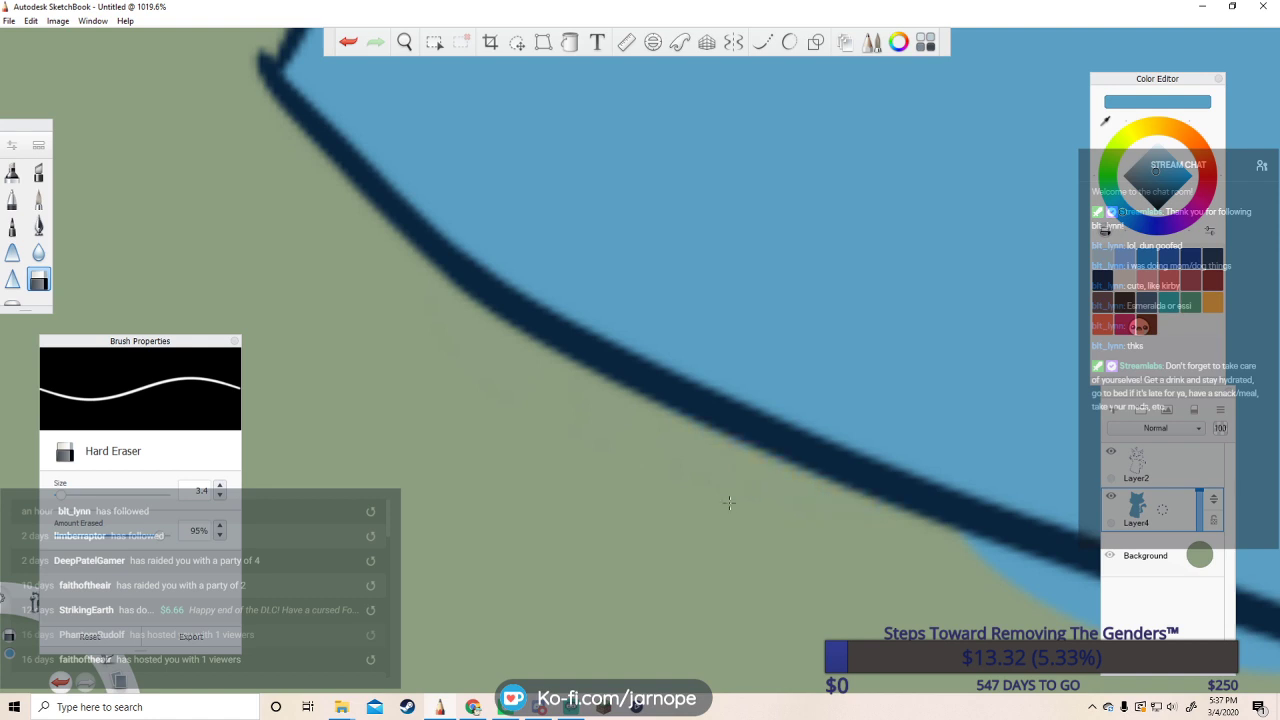
click(404, 42)
drag(640, 363, 549, 247)
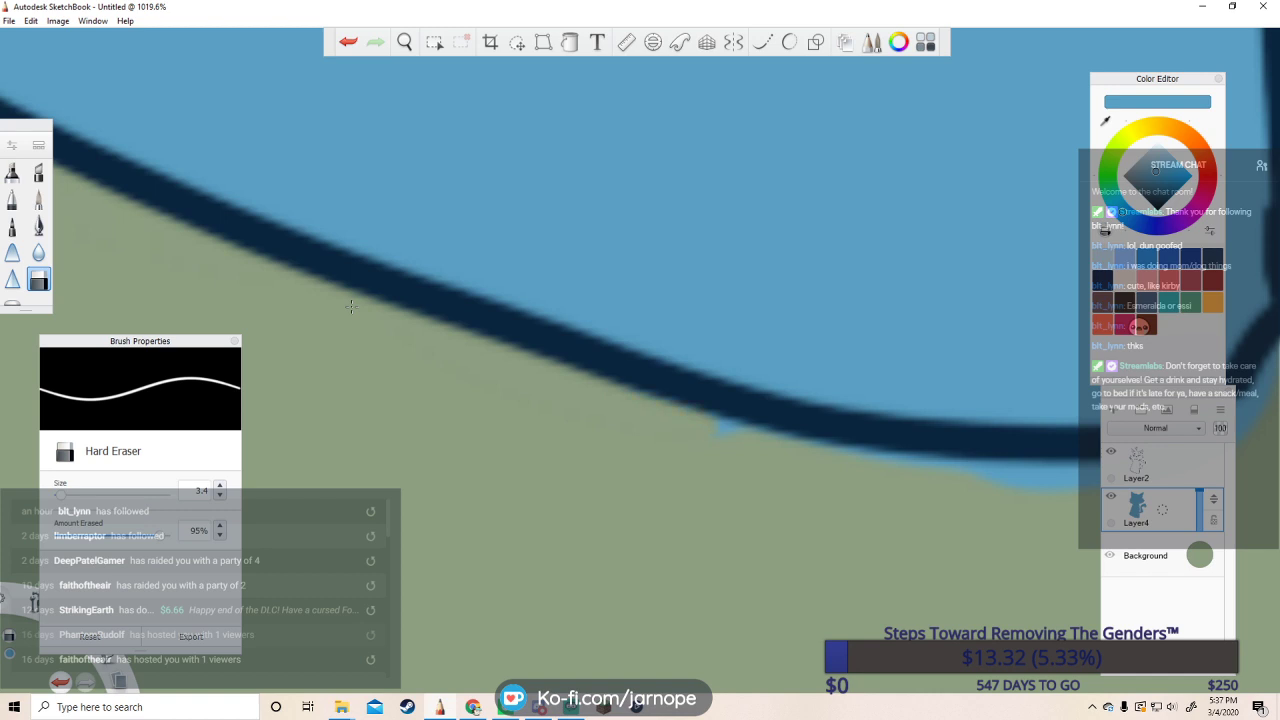
click(405, 42)
drag(760, 372, 491, 271)
click(490, 310)
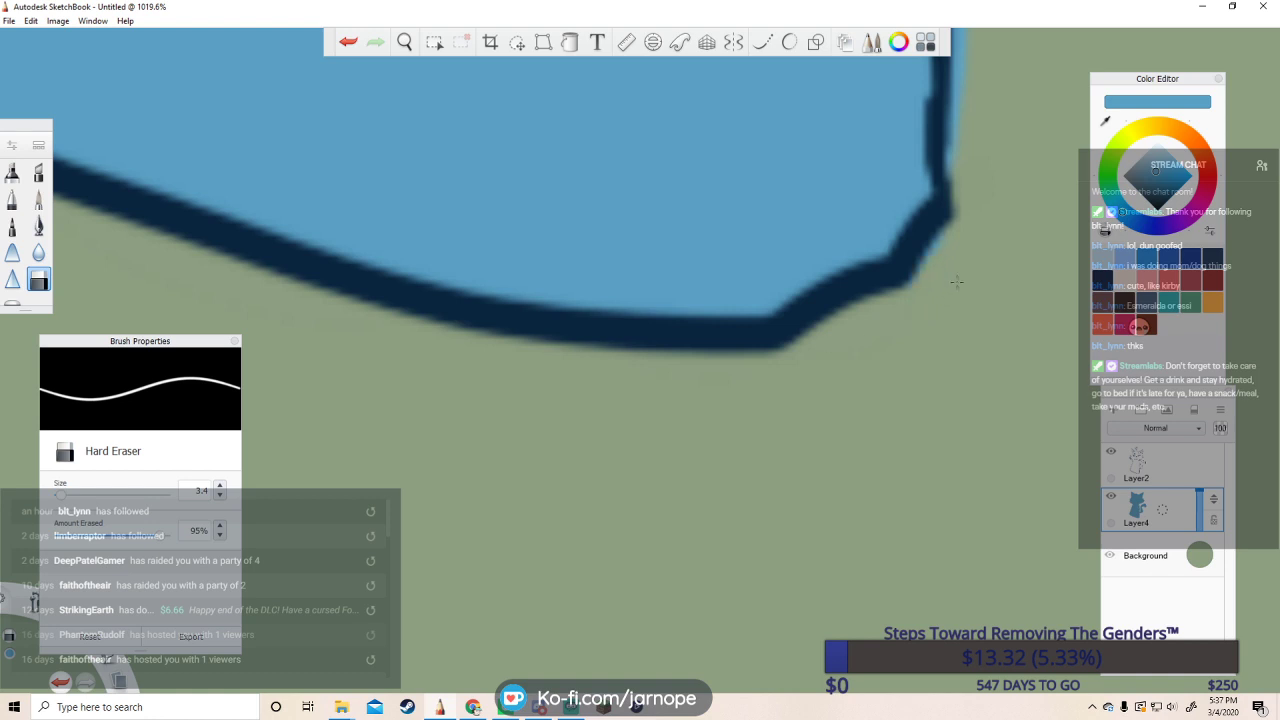
key(space)
drag(732, 241, 442, 568)
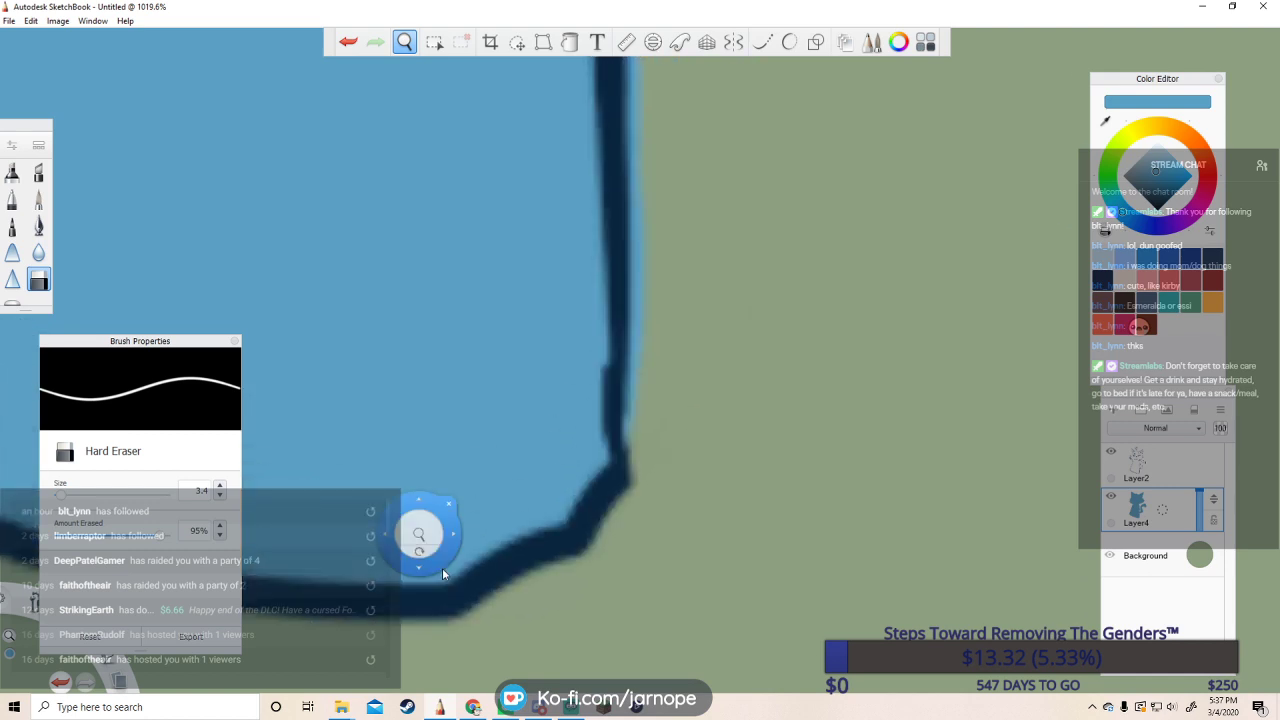
key(space)
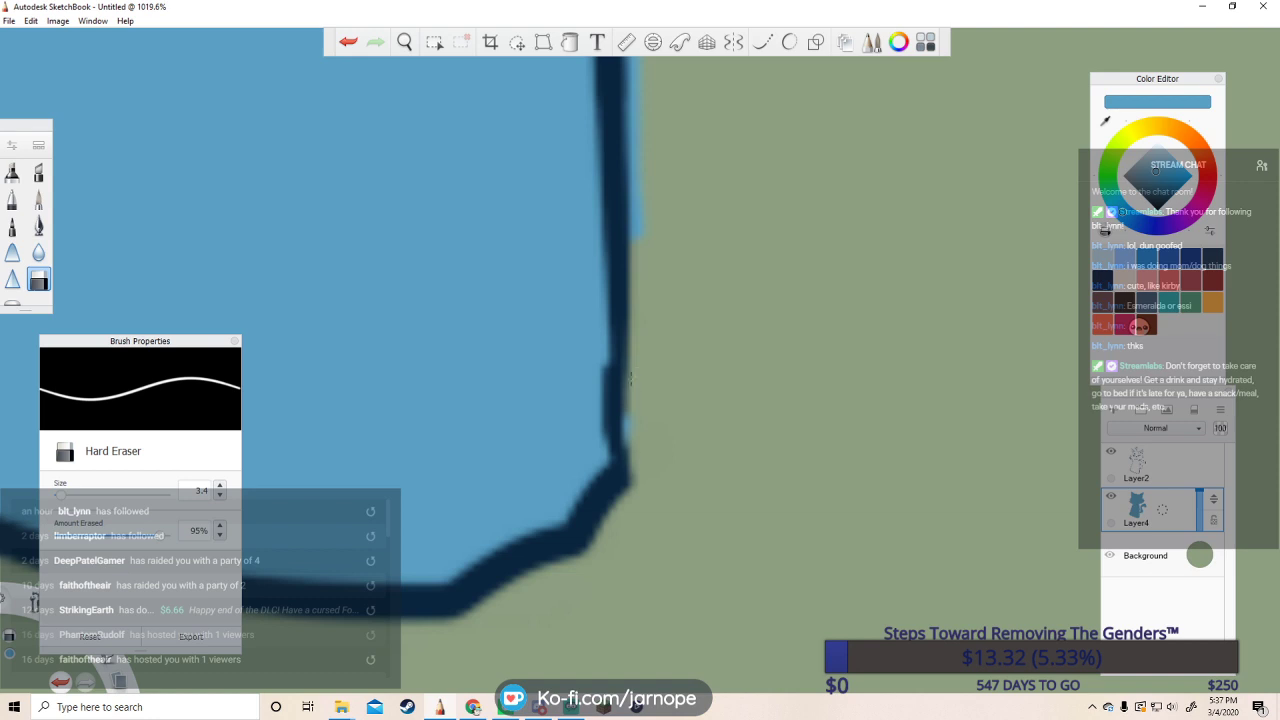
key(space)
drag(444, 88, 706, 404)
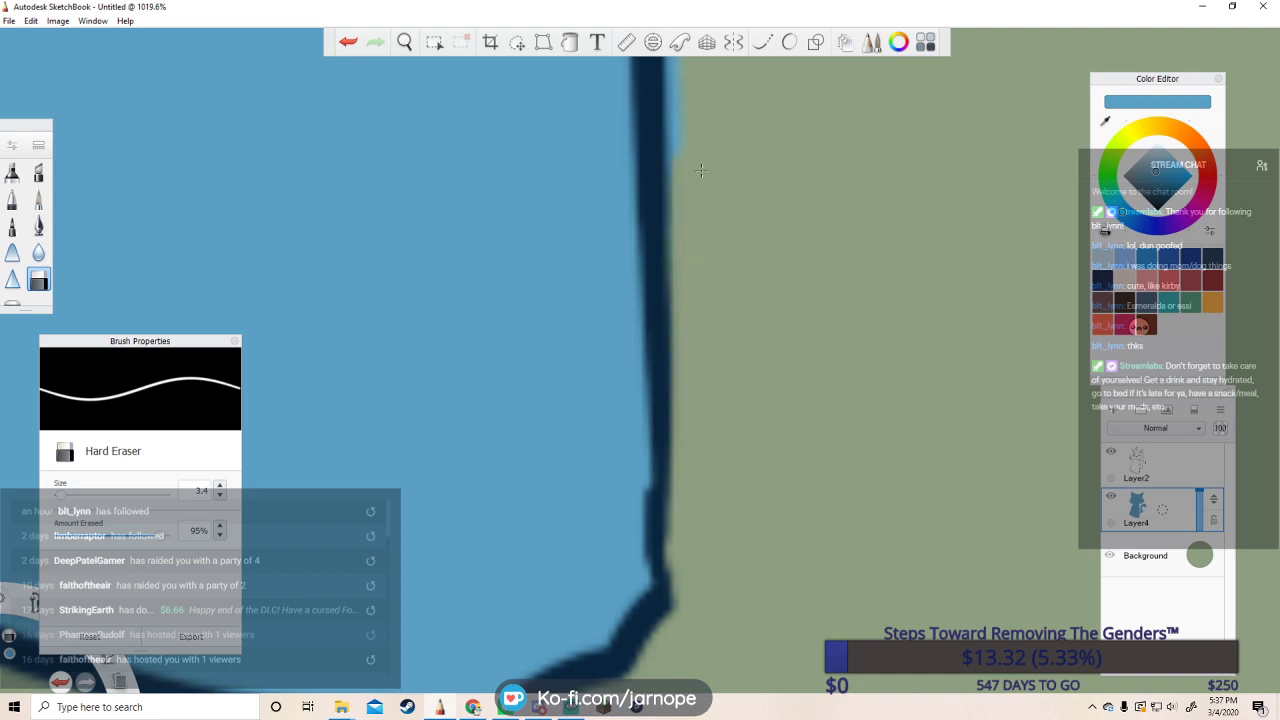
key(space)
drag(543, 177, 670, 345)
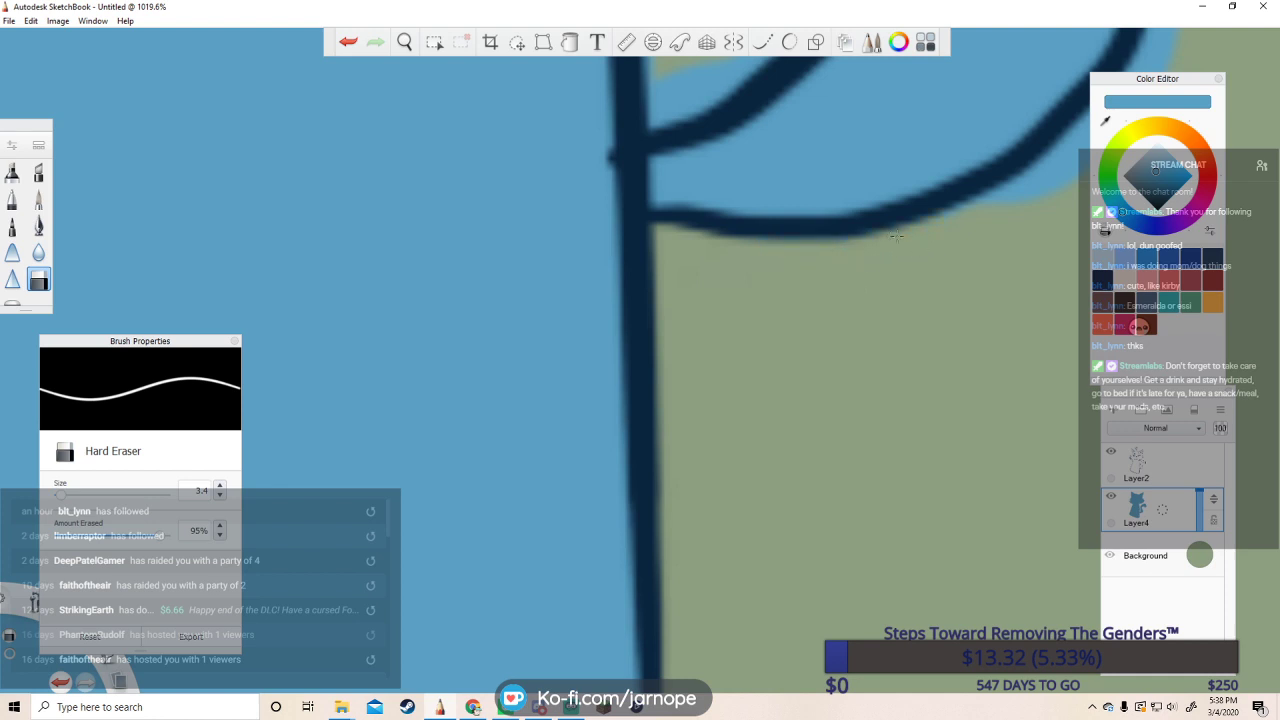
click(404, 41)
mouse_move(797, 260)
mouse_down()
mouse_move(640, 420)
mouse_move(672, 428)
mouse_move(560, 423)
mouse_move(846, 400)
mouse_up()
- On Layer2, erase a small bump off the navy outline with the Hard Eraser
click(1166, 464)
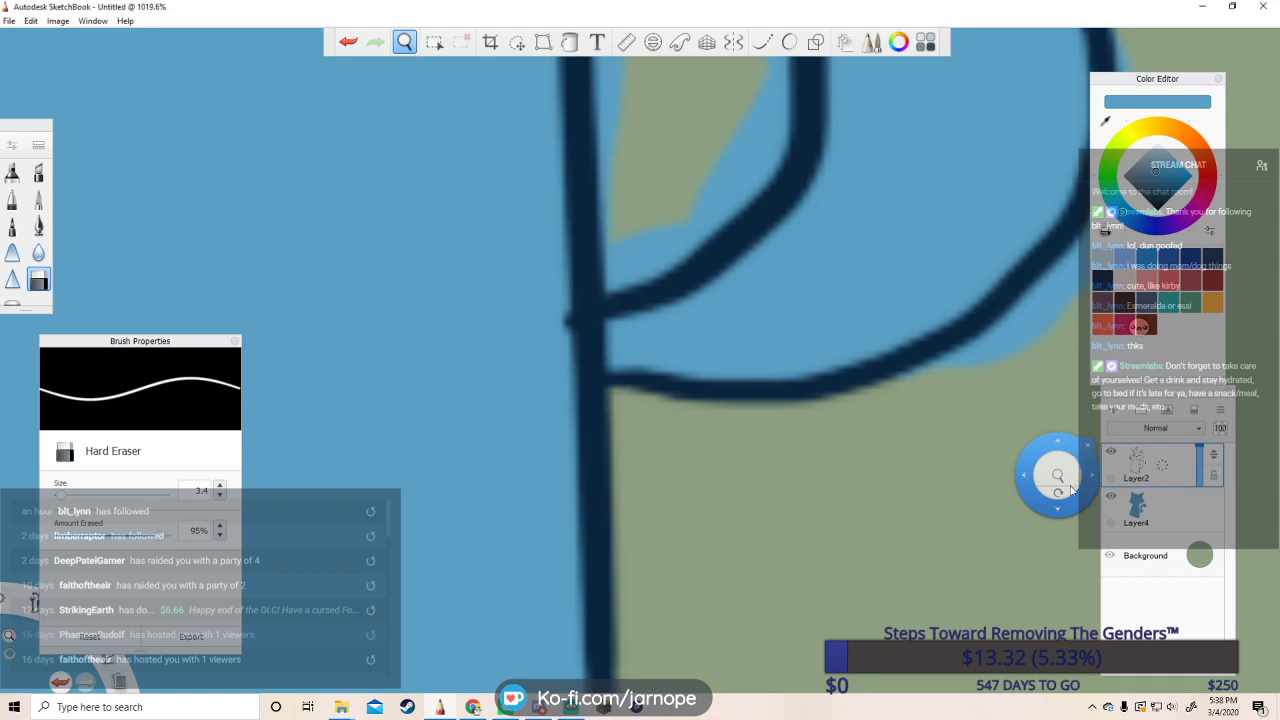
drag(121, 262, 134, 259)
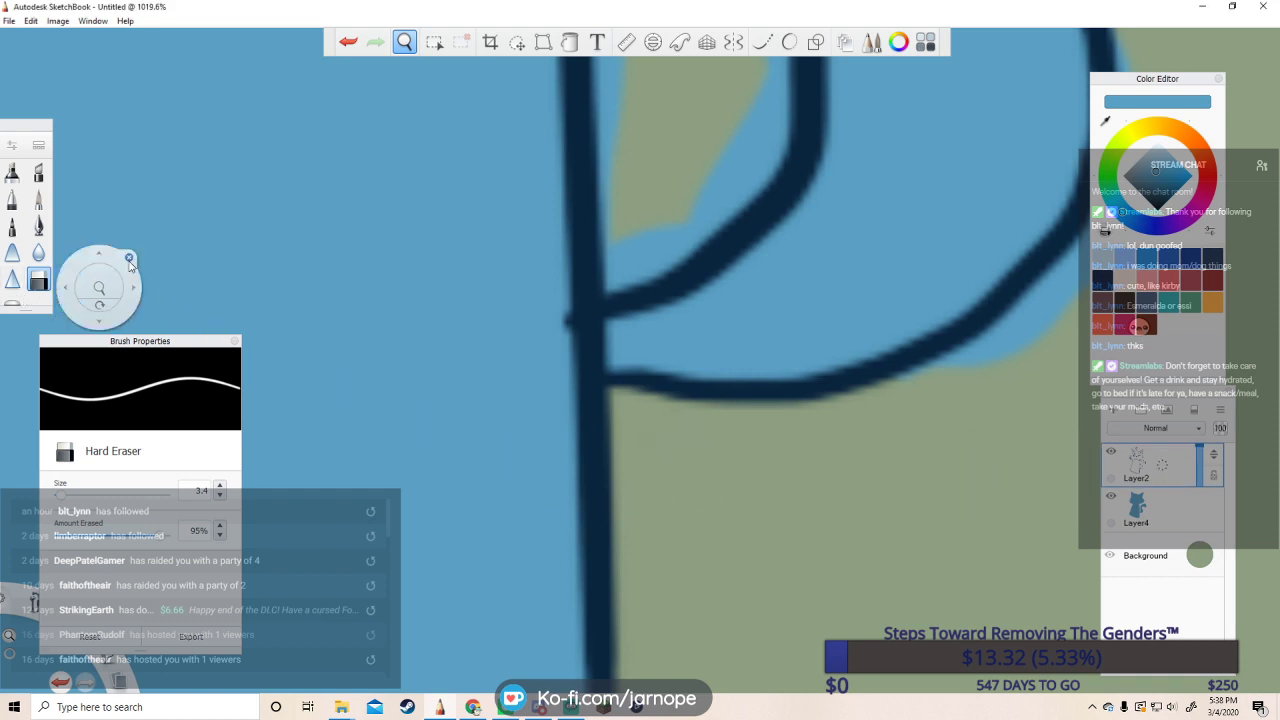
click(134, 259)
drag(556, 304, 551, 289)
- Back on Layer4, erase the light-blue spur bulging past the outline's right-hand curve
click(404, 42)
drag(766, 320, 1100, 471)
click(1156, 512)
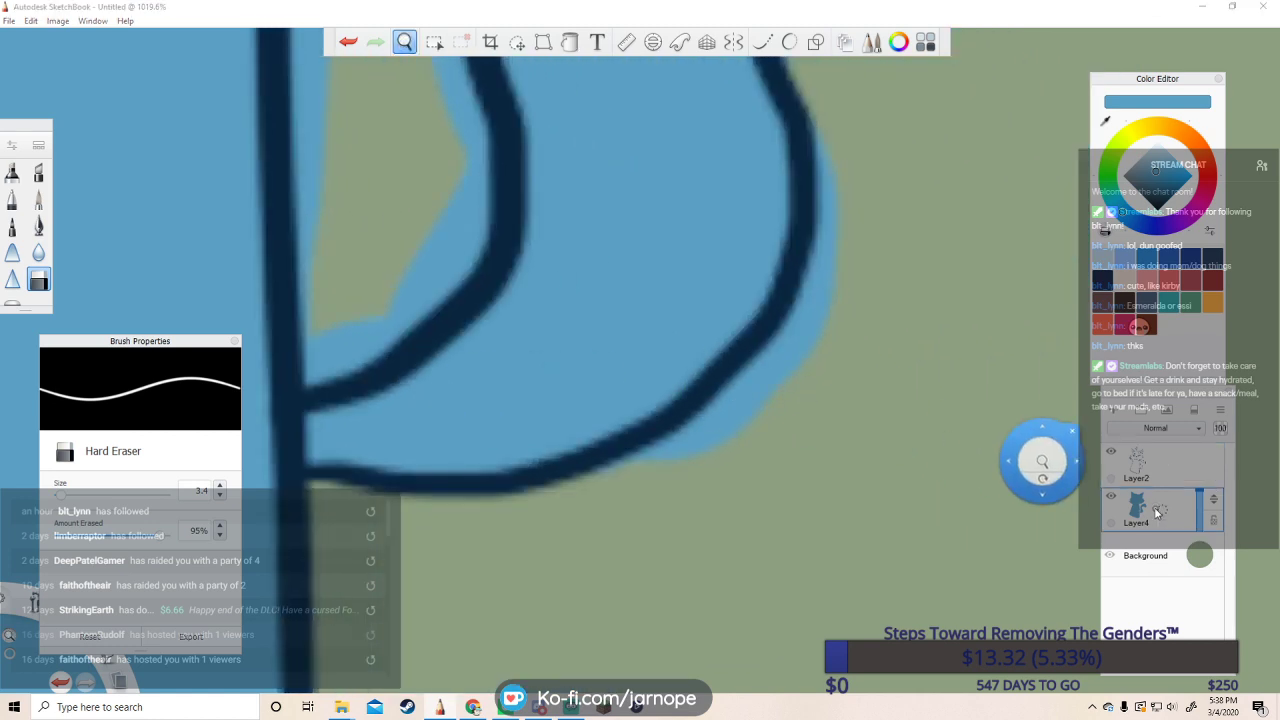
drag(1005, 448, 706, 410)
click(757, 442)
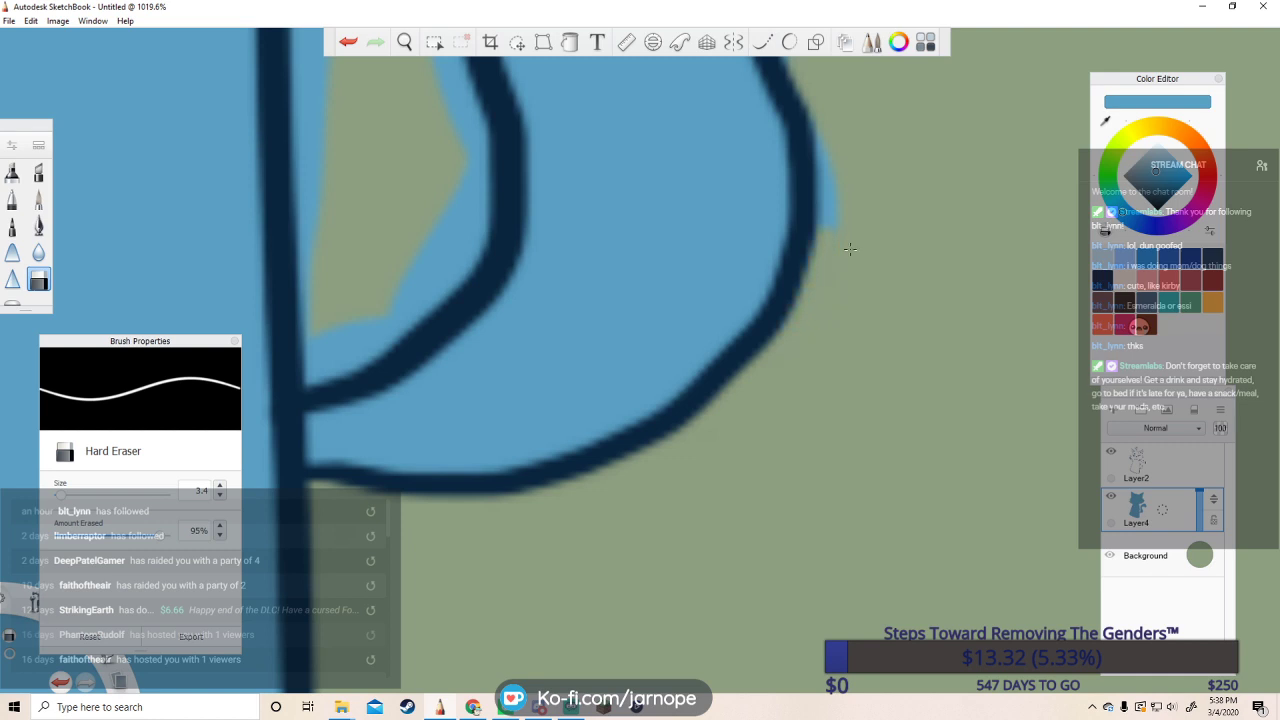
drag(851, 155, 840, 155)
click(405, 42)
mouse_move(651, 197)
mouse_down()
mouse_move(671, 450)
mouse_move(712, 360)
mouse_up()
click(705, 345)
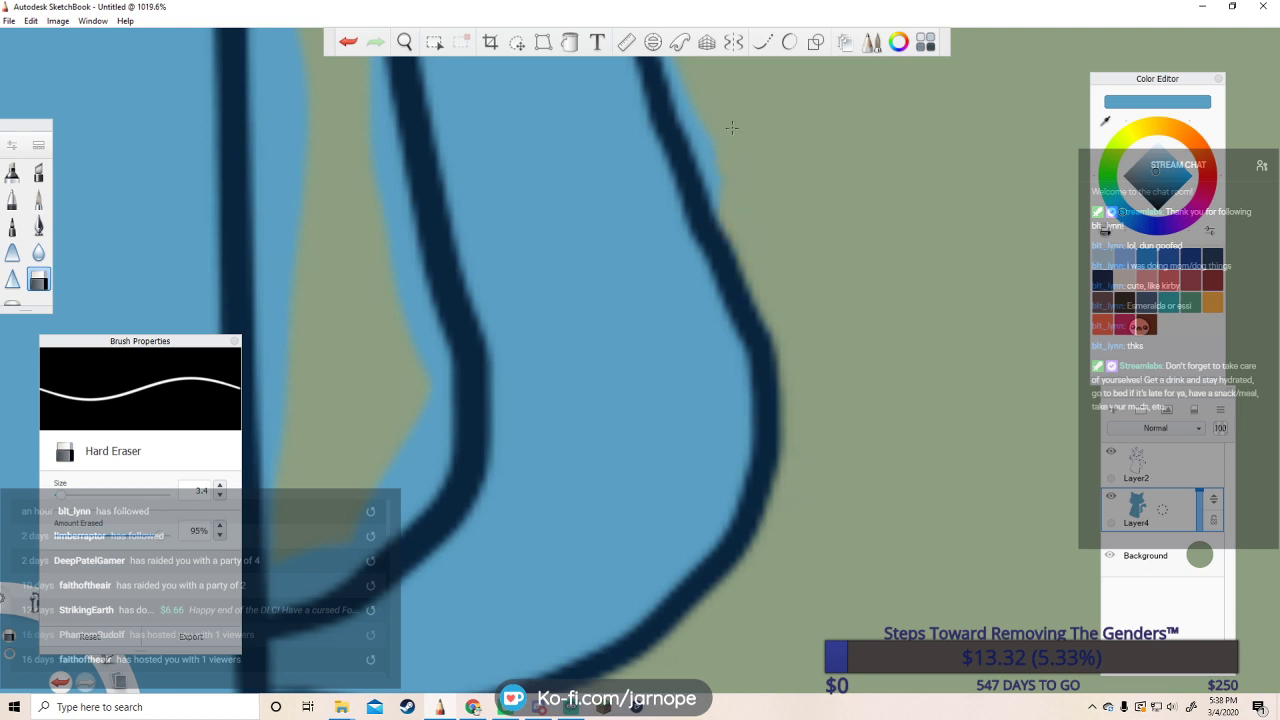
- Bring the spiky fur tuft into view and erase blue spilling past its outline
click(405, 42)
mouse_move(569, 177)
mouse_down()
mouse_move(626, 354)
mouse_move(685, 340)
mouse_move(640, 409)
mouse_up()
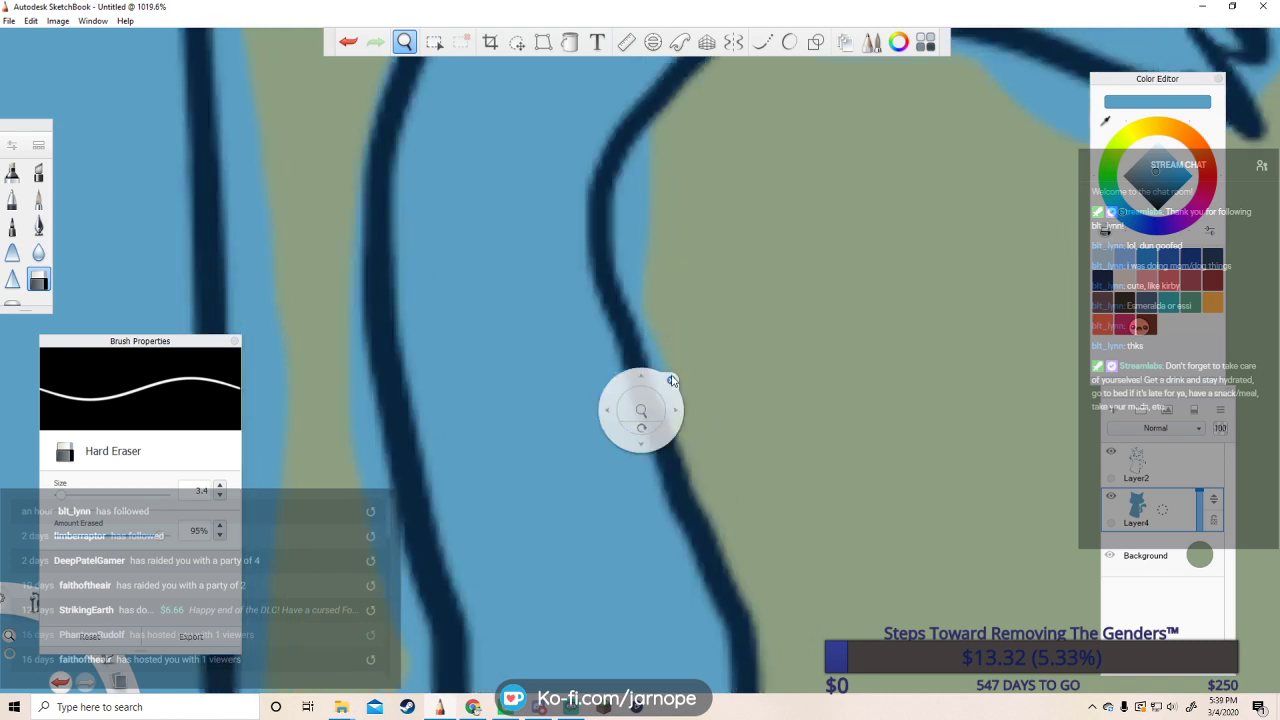
click(640, 409)
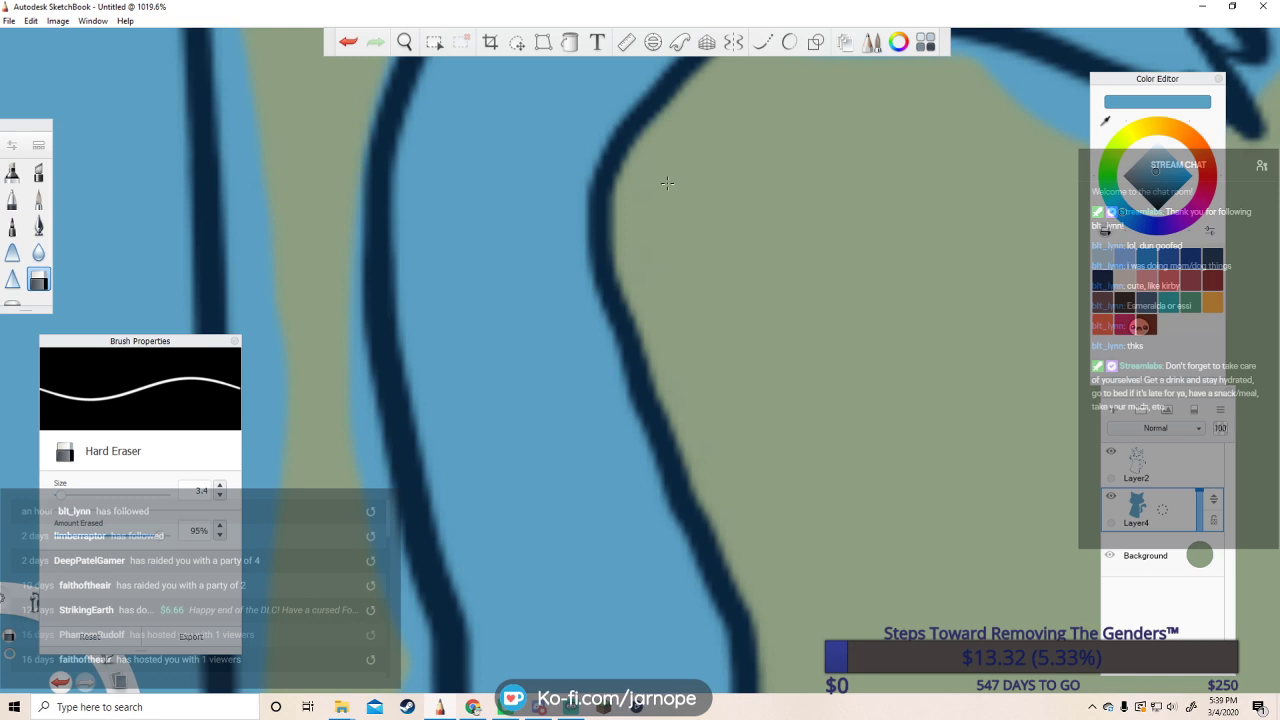
click(405, 42)
drag(640, 360, 548, 372)
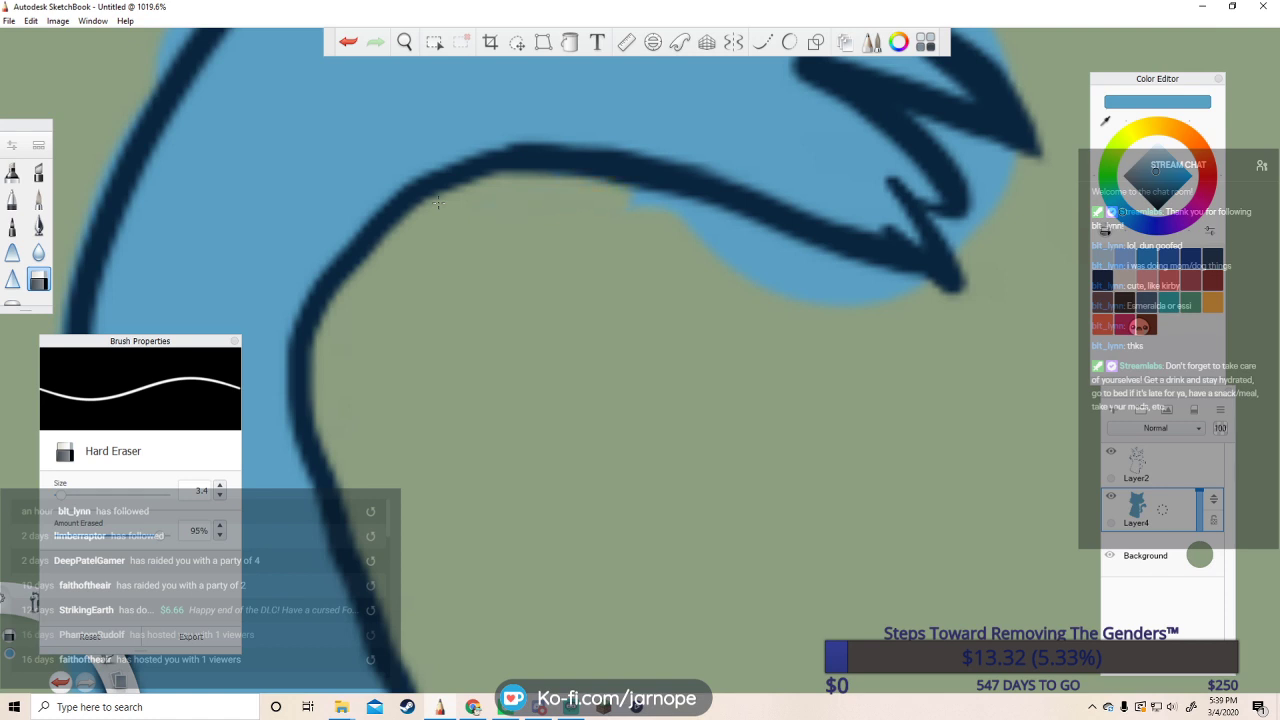
mouse_move(676, 240)
mouse_down()
mouse_move(668, 232)
mouse_move(703, 245)
mouse_up()
- Zoom in on the zigzag fur tips and erase the blue poking past the upper tip
click(405, 42)
drag(757, 257, 652, 361)
click(653, 320)
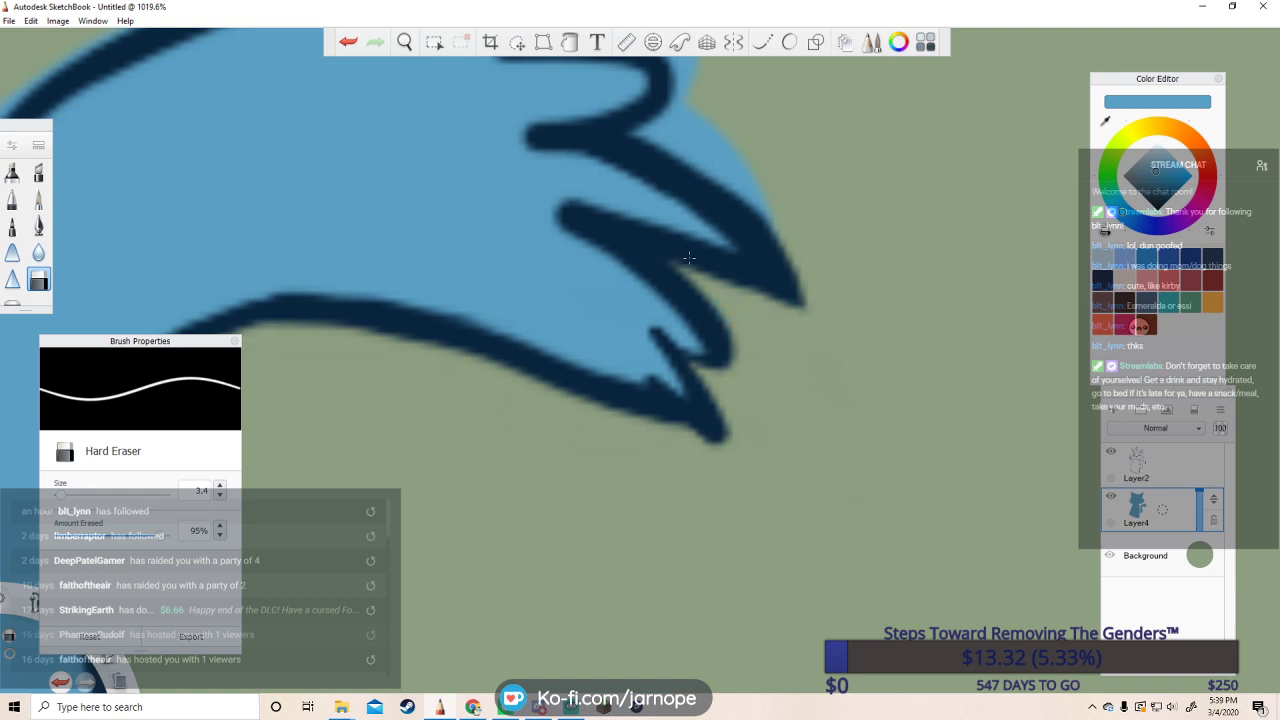
click(405, 42)
drag(470, 105, 754, 303)
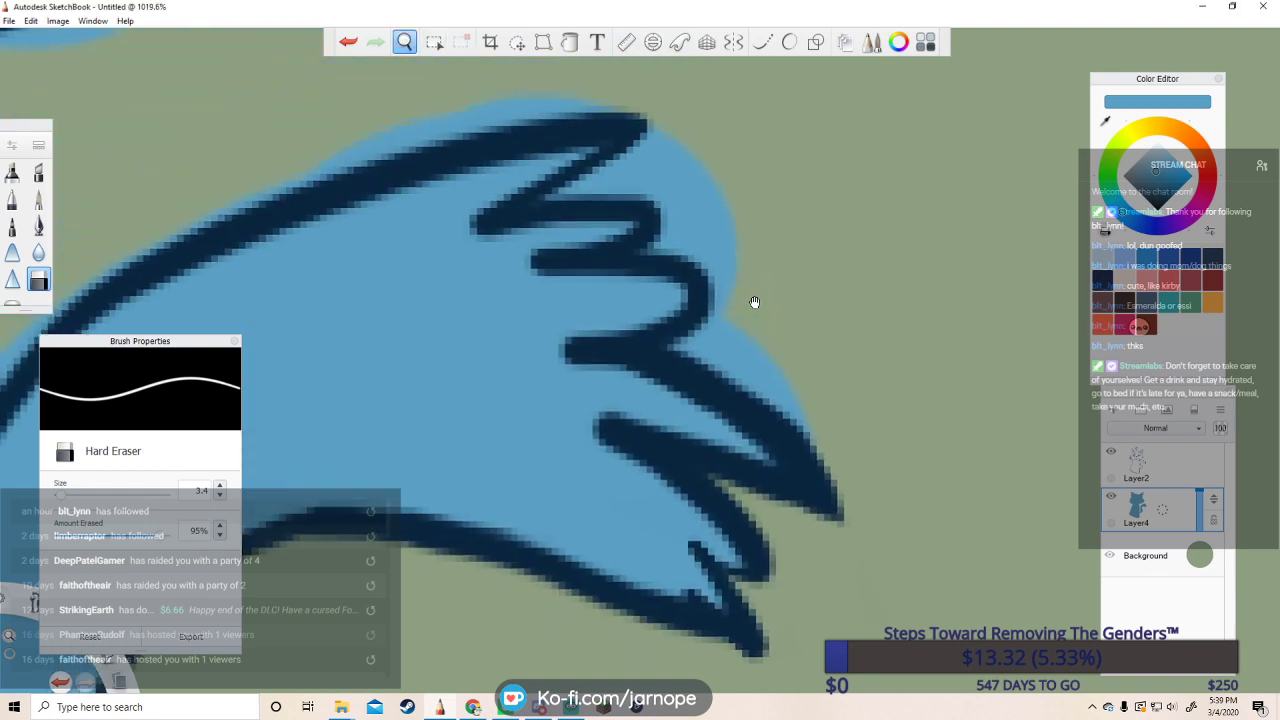
click(760, 310)
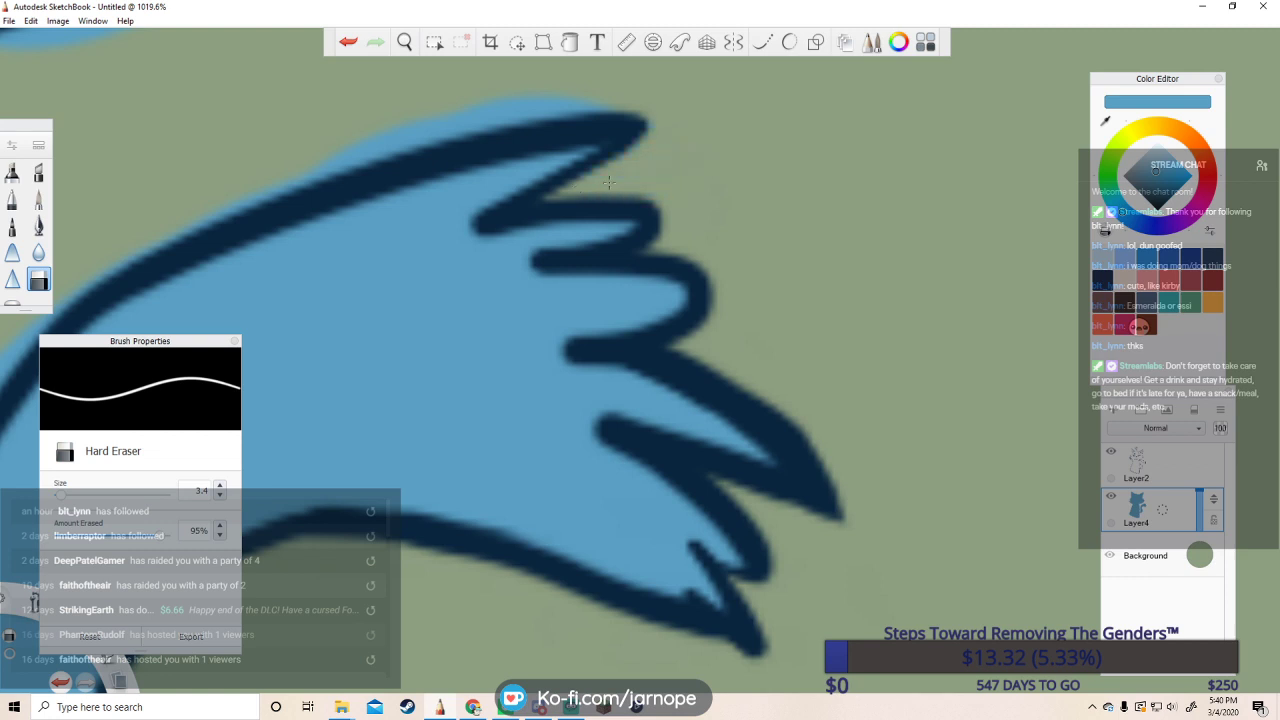
click(404, 42)
drag(470, 110, 761, 187)
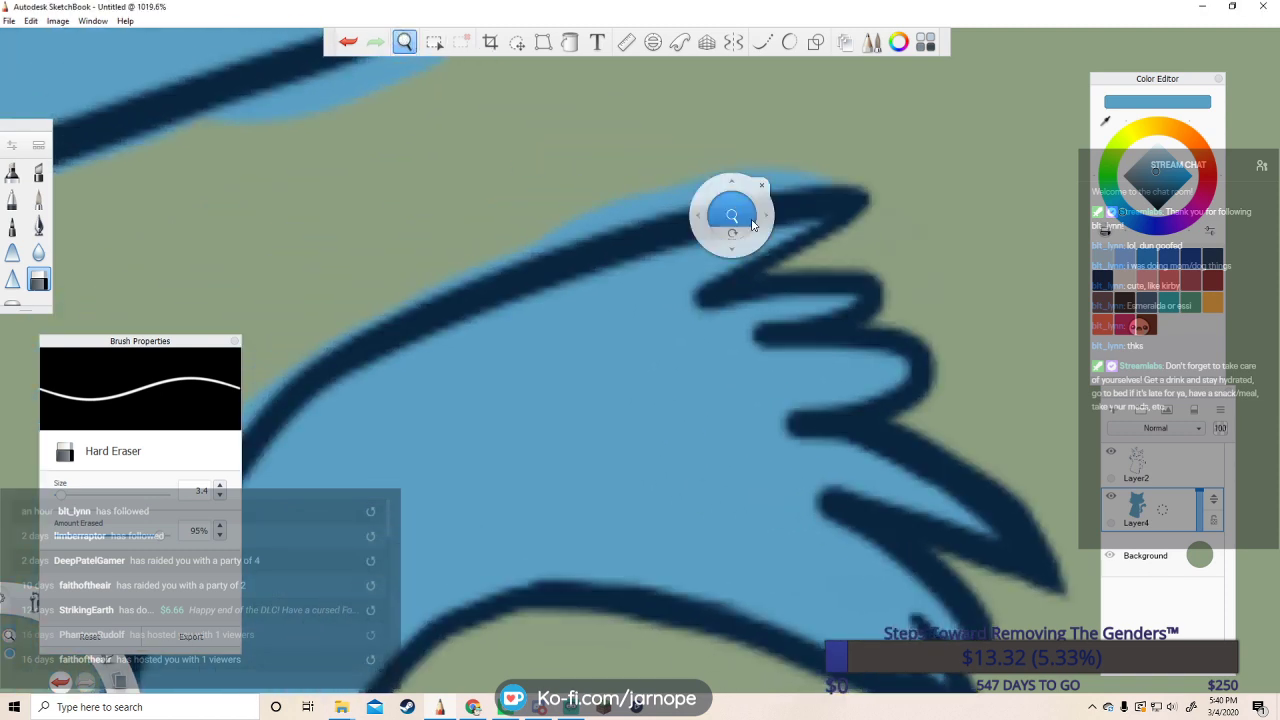
click(675, 201)
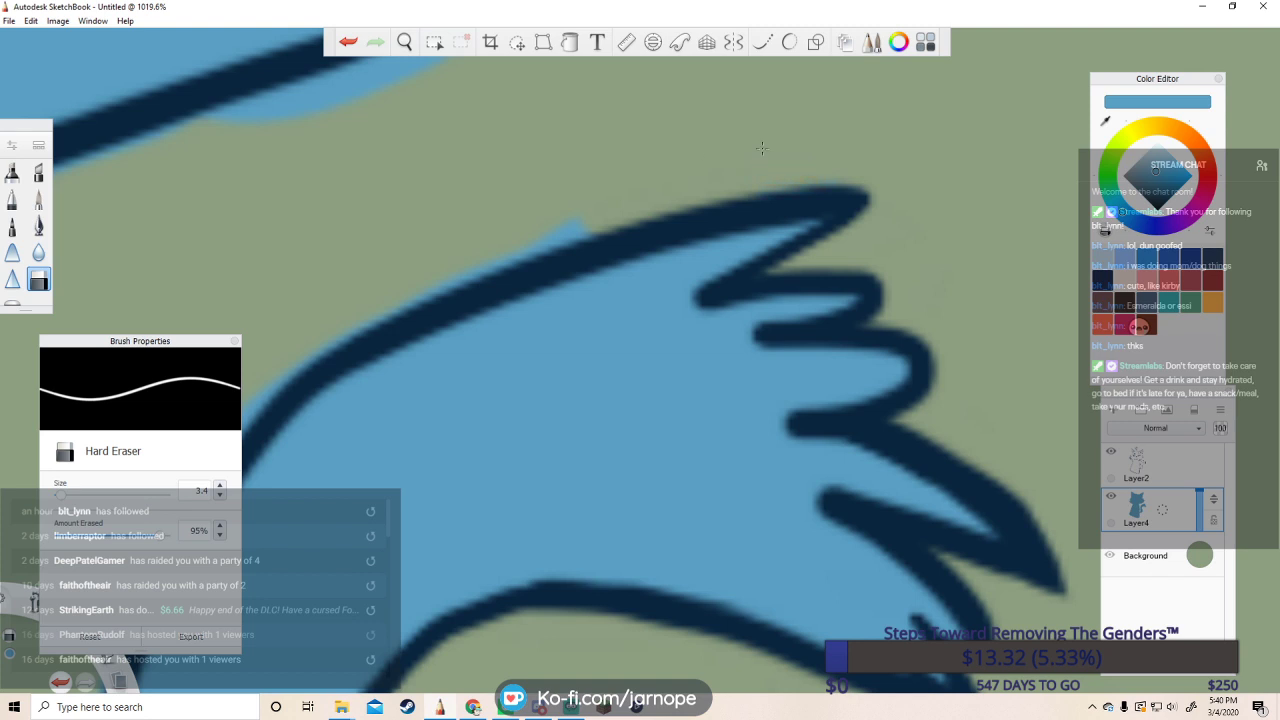
- Zoom into the gap between the navy lines and erase the blue strip beside them
click(404, 42)
drag(568, 229, 880, 120)
click(880, 118)
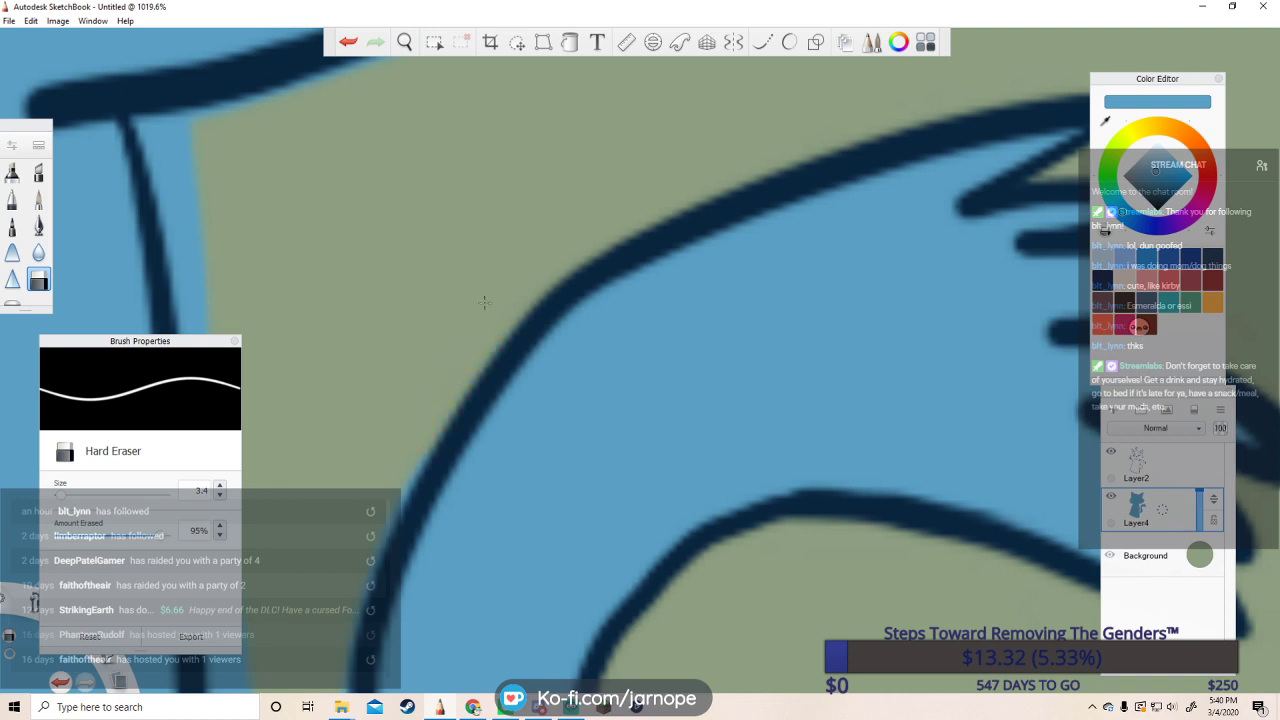
click(404, 42)
scroll(543, 334, up, 3)
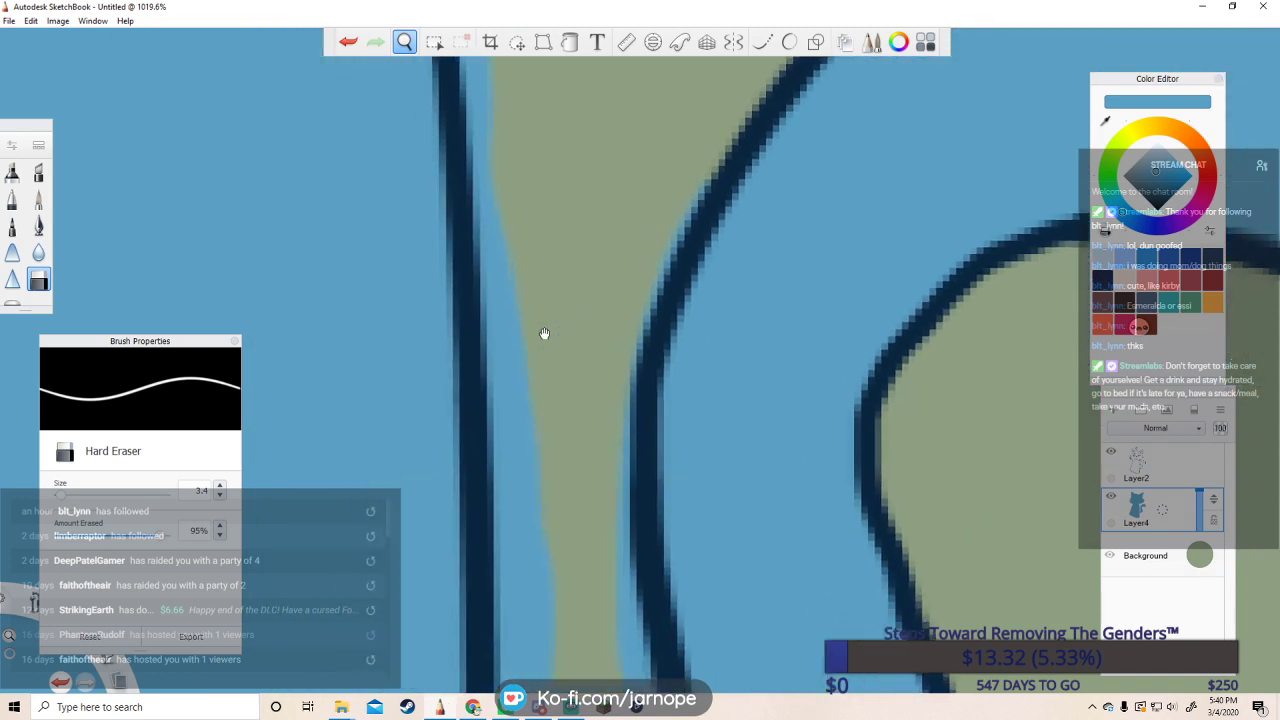
click(756, 156)
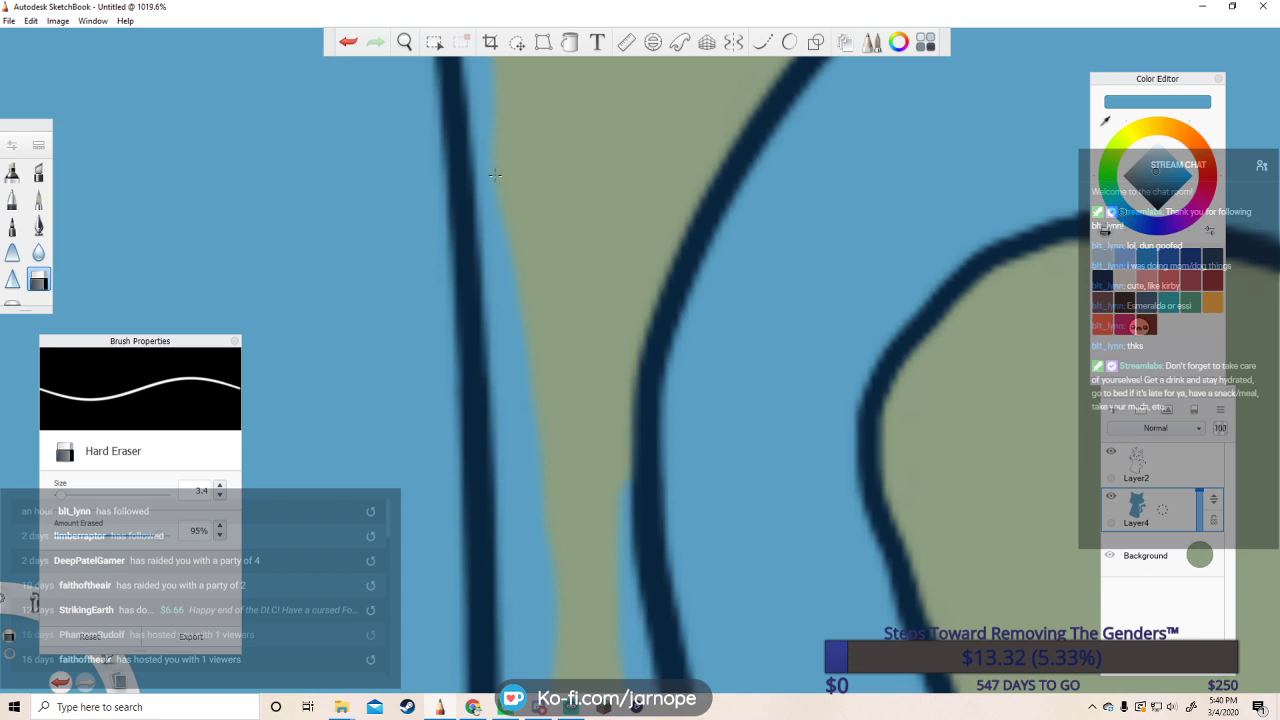
mouse_move(467, 141)
mouse_down()
mouse_move(496, 265)
mouse_move(487, 222)
mouse_up()
- Clear the remaining blue slivers and patches from the green gap along the line
click(405, 44)
mouse_move(557, 314)
mouse_down()
mouse_move(666, 520)
mouse_move(684, 241)
mouse_move(697, 289)
mouse_up()
click(751, 200)
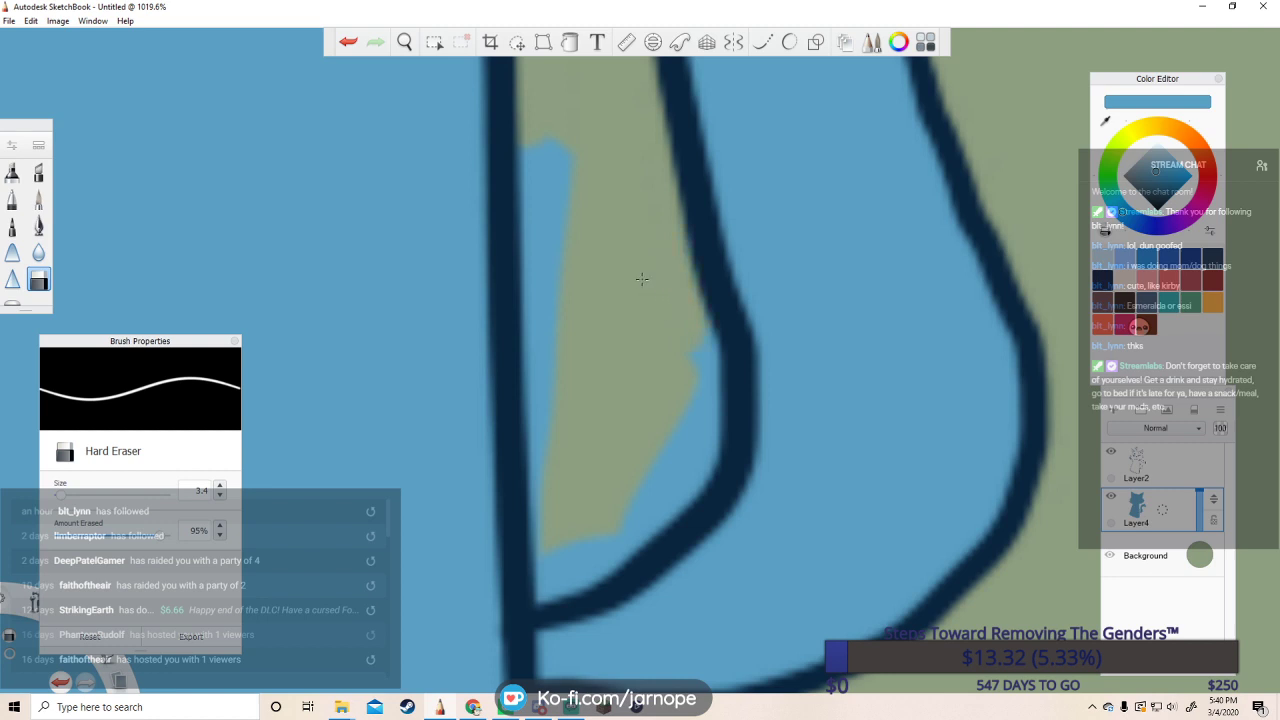
drag(684, 359, 683, 356)
drag(543, 455, 539, 398)
drag(539, 349, 523, 332)
click(527, 273)
drag(404, 41, 640, 263)
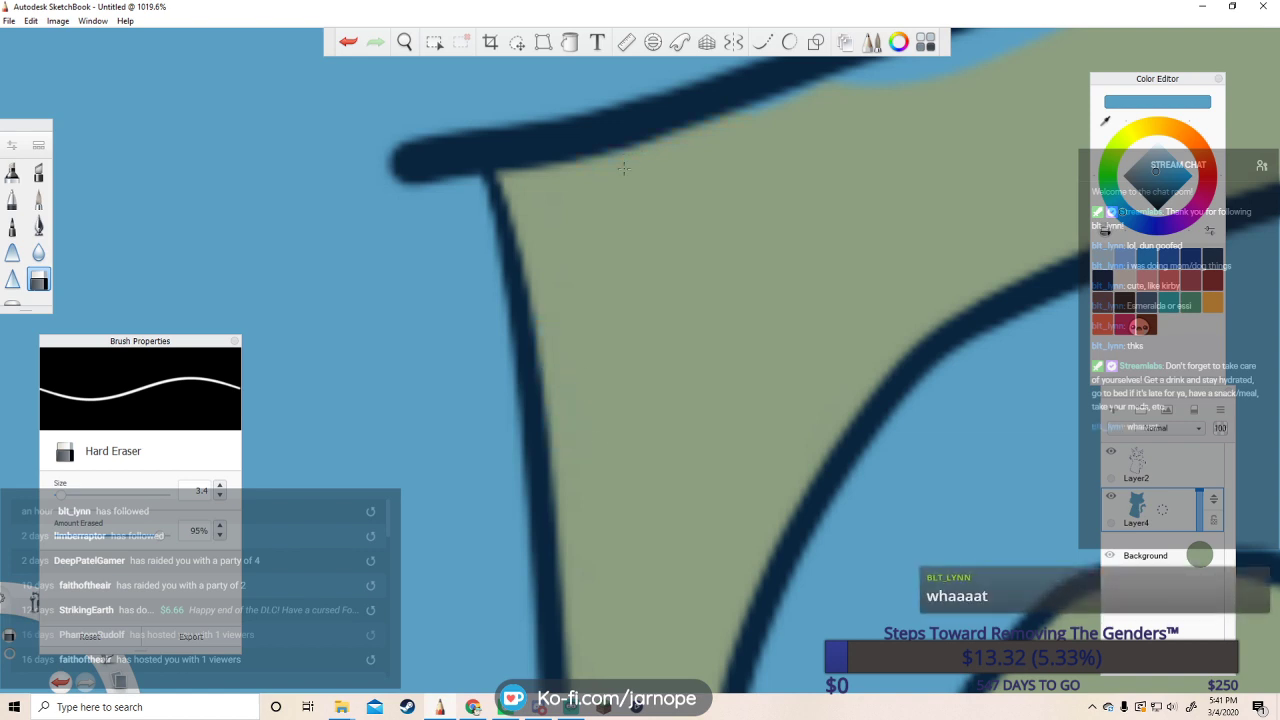
click(404, 41)
mouse_move(651, 140)
mouse_down()
mouse_move(894, 209)
mouse_move(676, 351)
mouse_move(641, 320)
mouse_up()
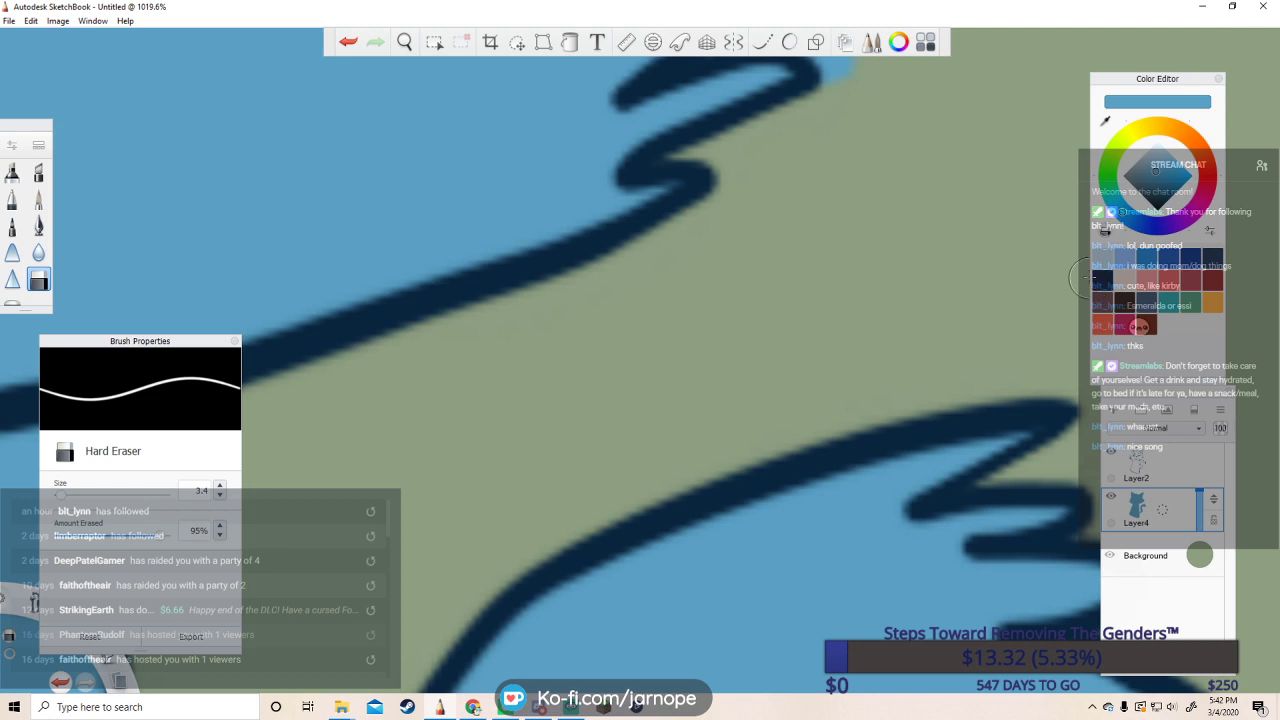
- Pan the view along the zigzag navy outline to reveal more of its upper part
click(404, 41)
drag(760, 120, 813, 213)
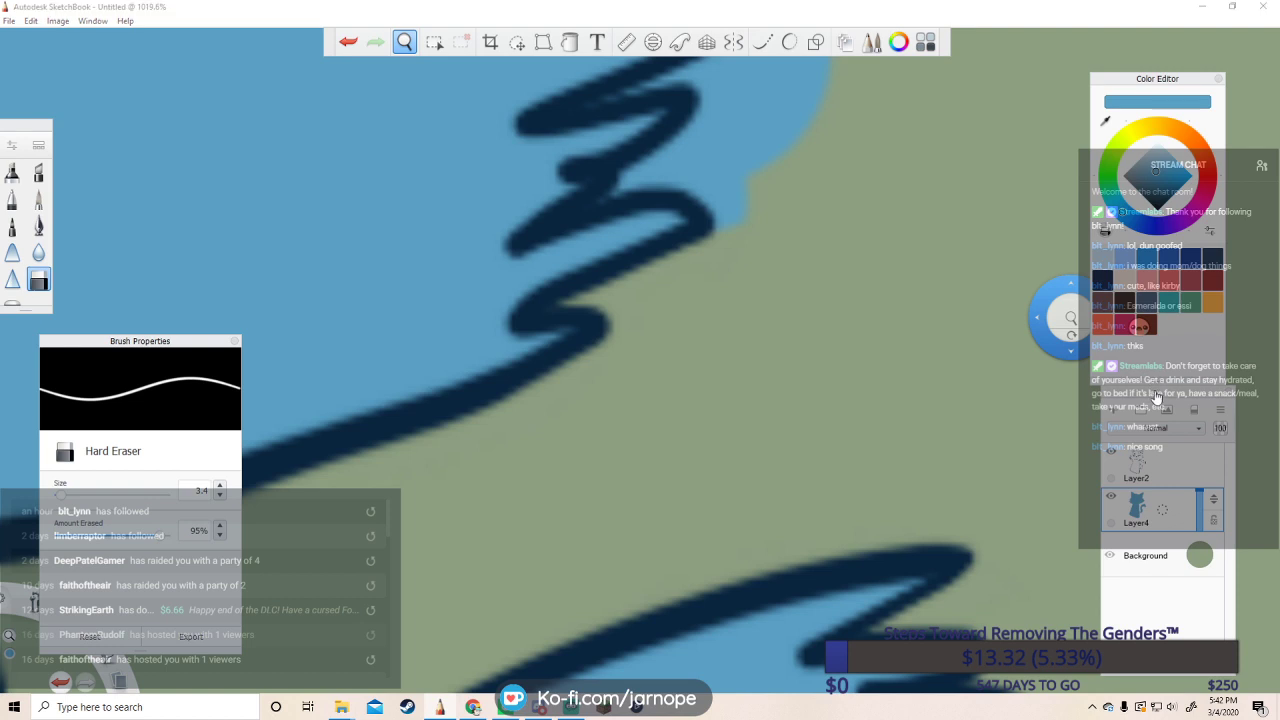
drag(1155, 395, 1060, 394)
drag(714, 269, 714, 362)
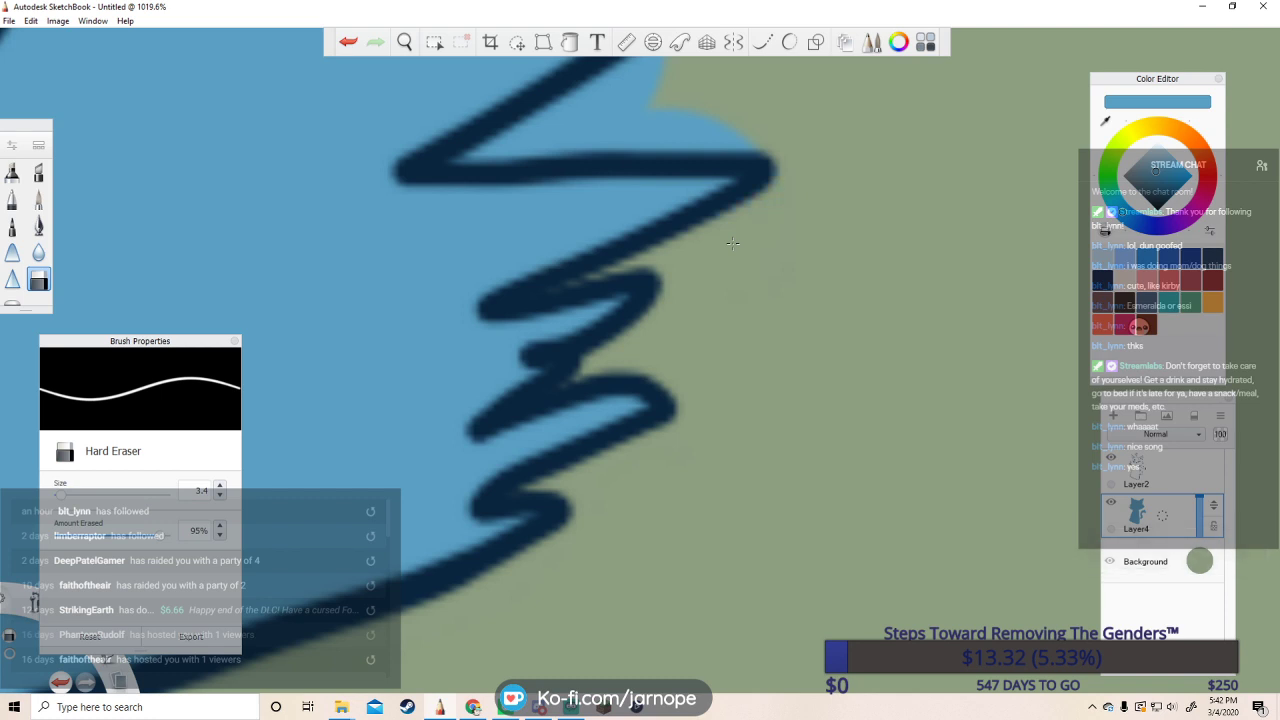
click(404, 41)
mouse_move(507, 107)
mouse_down()
mouse_move(673, 217)
mouse_move(723, 269)
mouse_move(700, 285)
mouse_up()
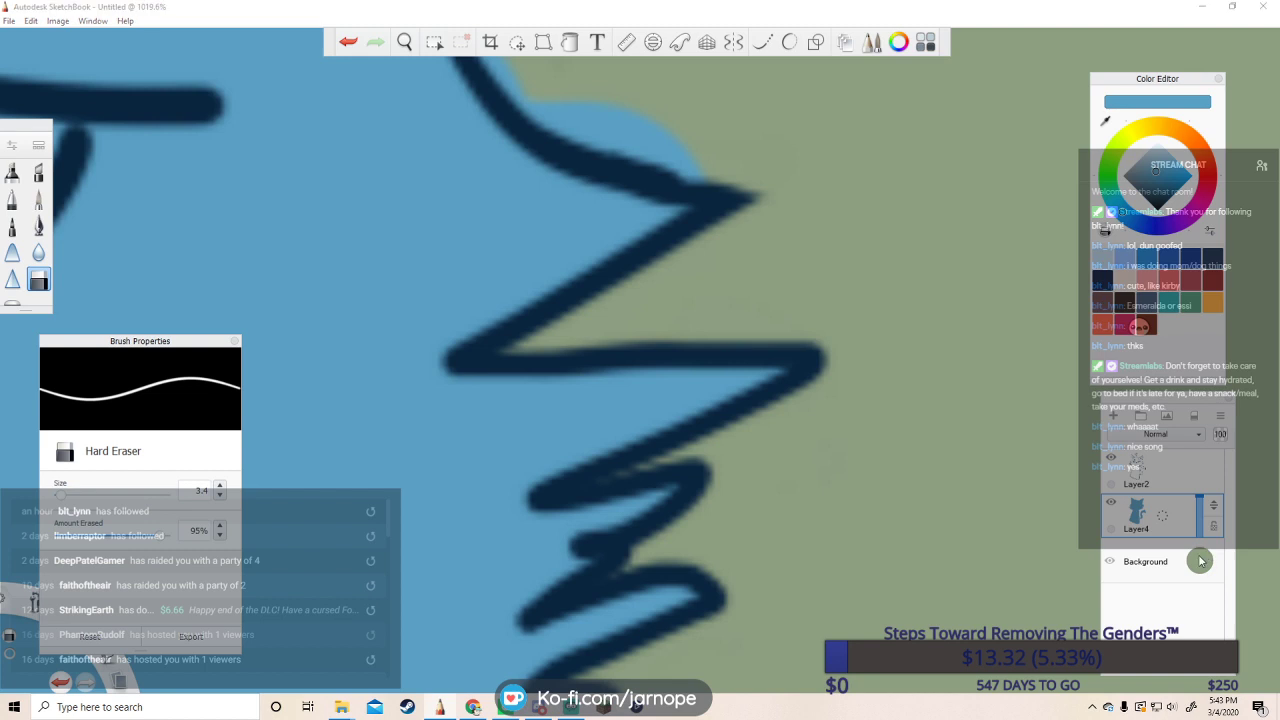
- Recolour the Background layer from bright green to a dark olive
right_click(1200, 563)
mouse_move(1188, 565)
mouse_down()
mouse_move(1200, 570)
mouse_move(1189, 574)
mouse_up()
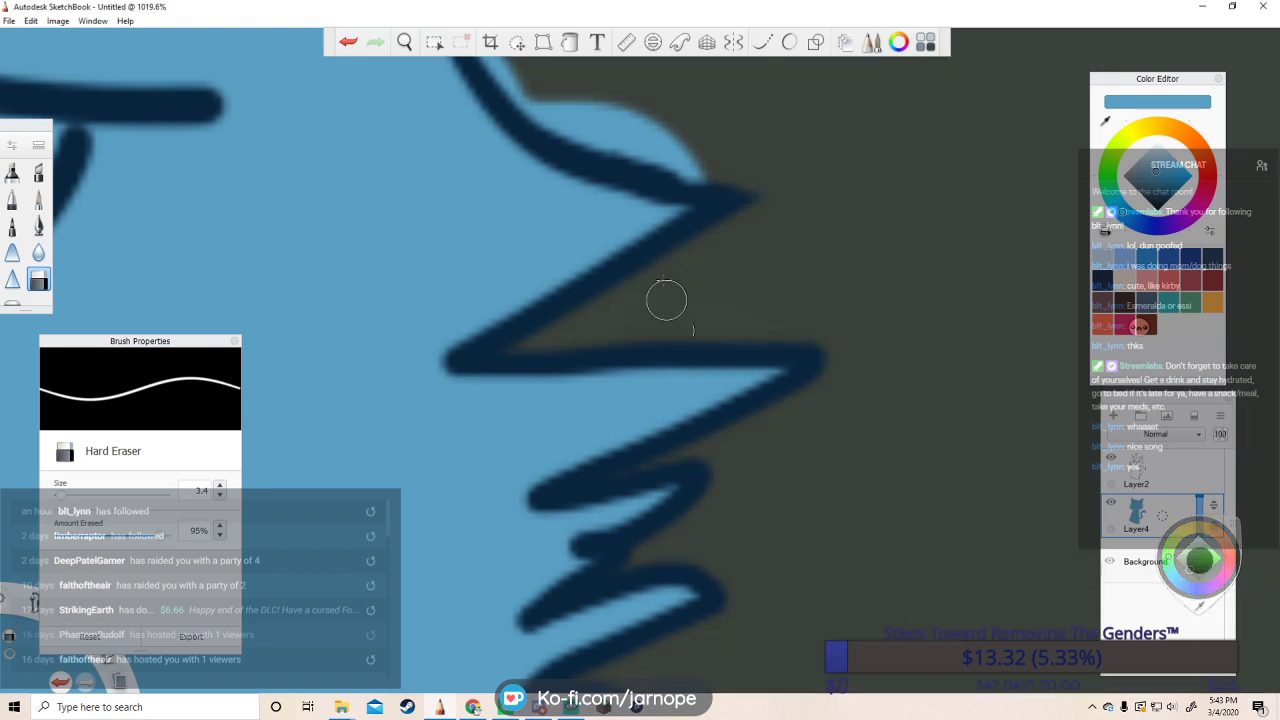
- Erase the light-blue sliver and wedge spilling past the zigzag outline
click(405, 42)
mouse_move(680, 251)
mouse_down()
mouse_move(717, 237)
mouse_move(772, 309)
mouse_move(749, 485)
mouse_move(590, 475)
mouse_move(600, 492)
mouse_move(656, 496)
mouse_move(695, 470)
mouse_move(738, 478)
mouse_move(665, 515)
mouse_move(758, 514)
mouse_move(762, 530)
mouse_up()
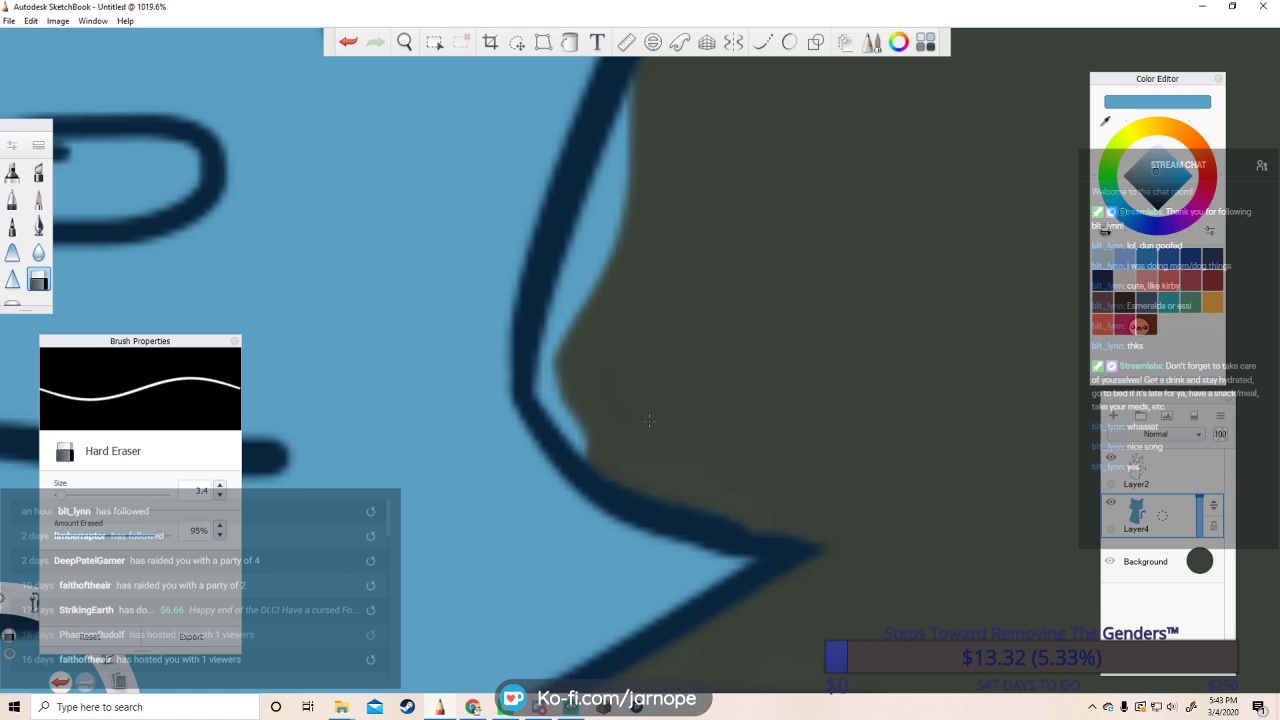
mouse_move(582, 385)
mouse_down()
mouse_move(560, 440)
mouse_move(540, 370)
mouse_move(583, 385)
mouse_move(558, 305)
mouse_move(605, 235)
mouse_up()
mouse_move(560, 295)
mouse_down()
mouse_move(608, 215)
mouse_move(600, 180)
mouse_move(749, 226)
mouse_move(651, 393)
mouse_up()
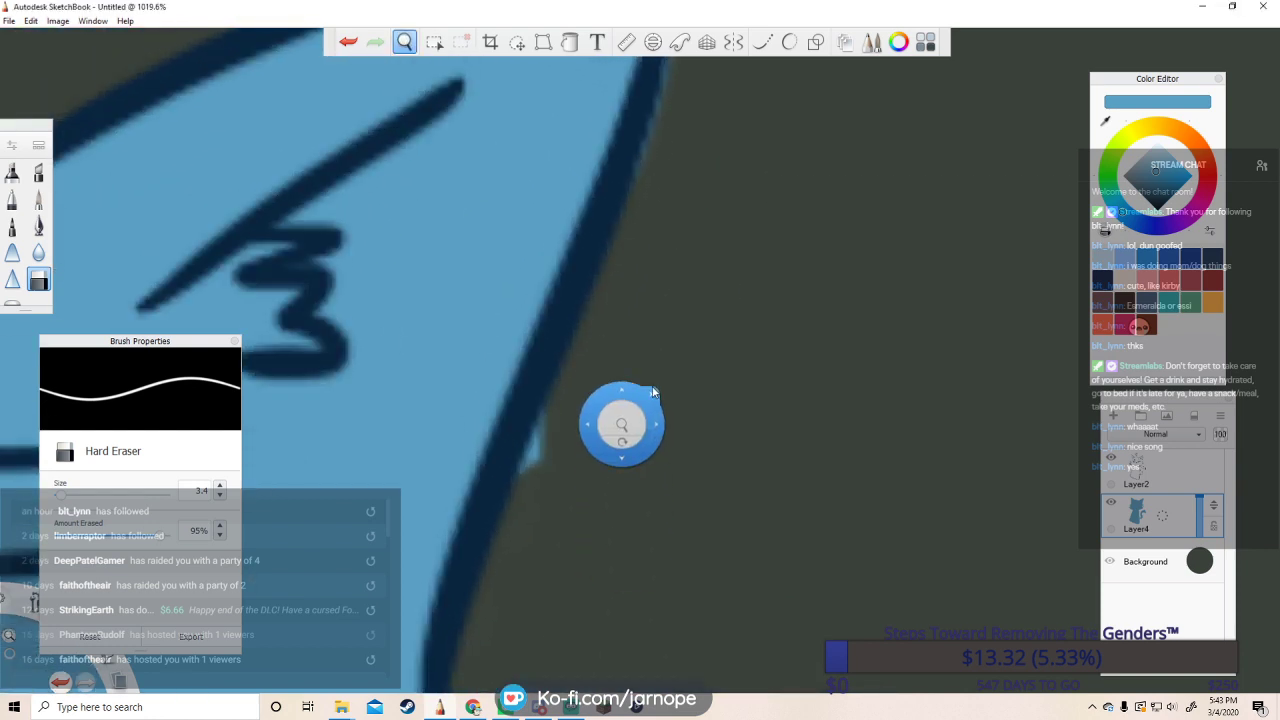
drag(540, 436, 524, 472)
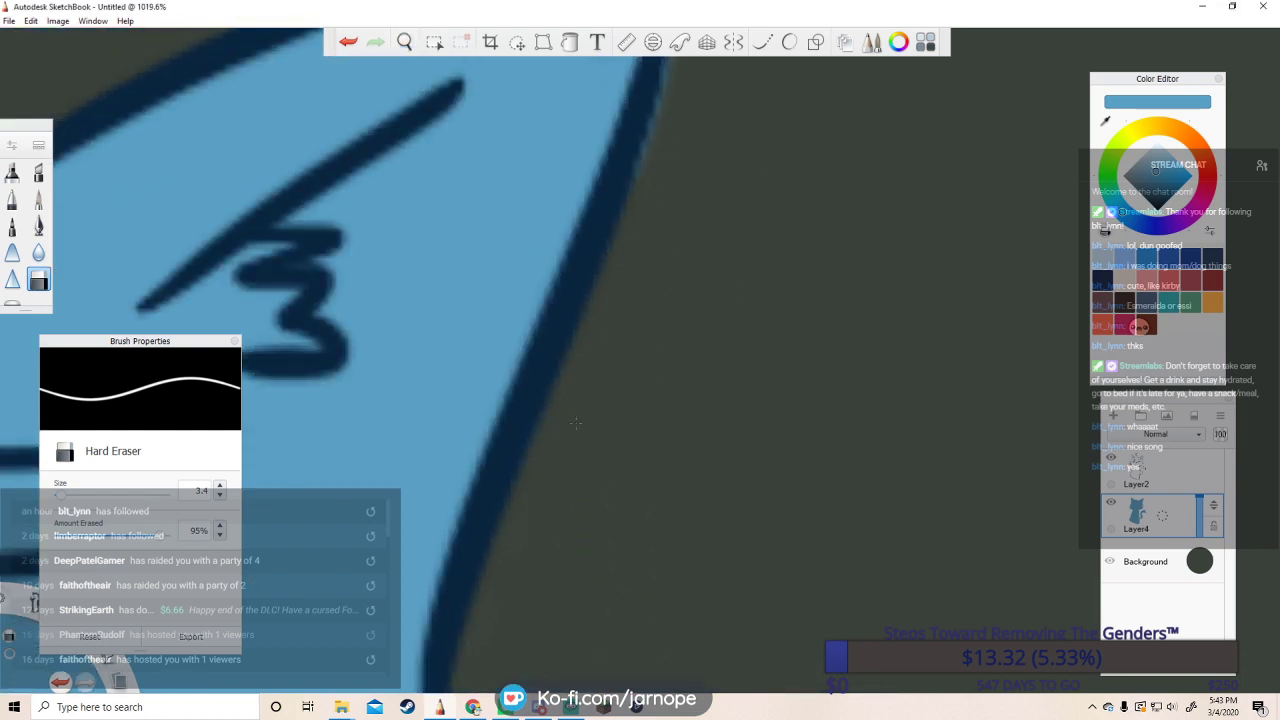
- Erase the light-blue bump above the outline and the edge along the next corner
mouse_move(405, 42)
mouse_down()
mouse_move(618, 256)
mouse_move(585, 495)
mouse_move(624, 364)
mouse_move(640, 355)
mouse_move(658, 397)
mouse_move(663, 142)
mouse_up()
drag(523, 127, 625, 123)
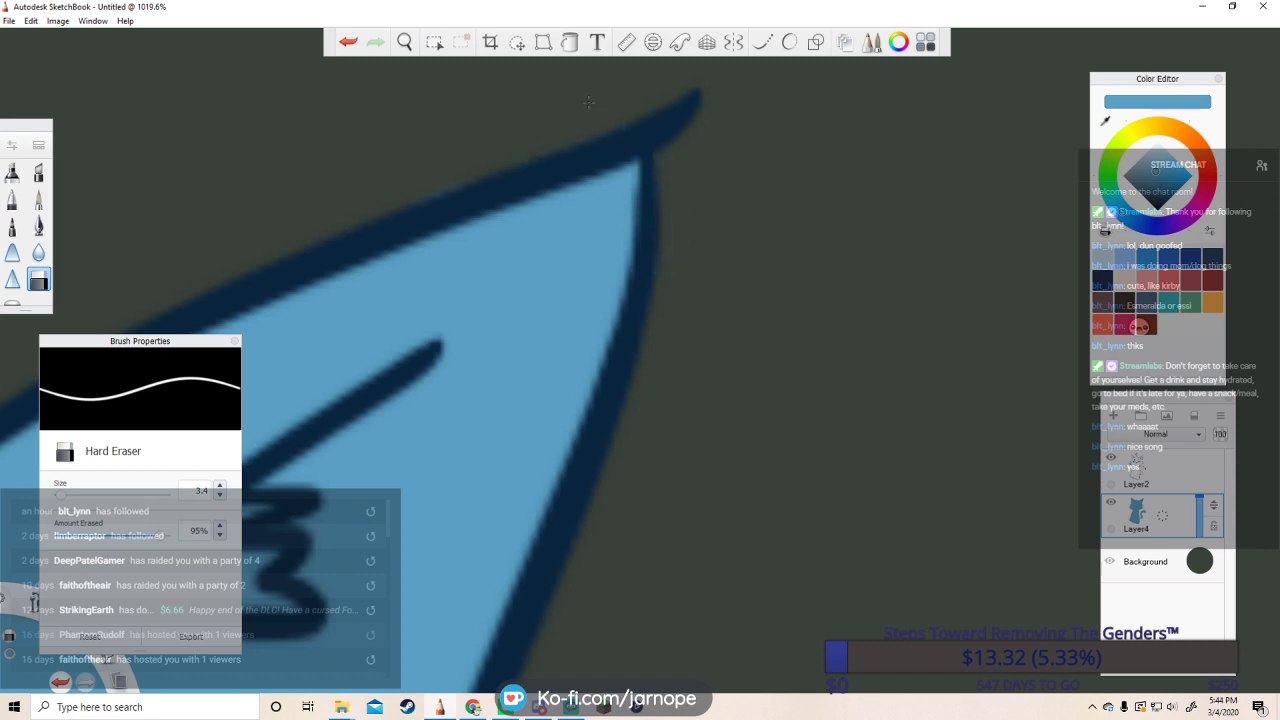
click(405, 44)
mouse_move(517, 234)
mouse_down()
mouse_move(866, 163)
mouse_move(820, 171)
mouse_move(851, 138)
mouse_up()
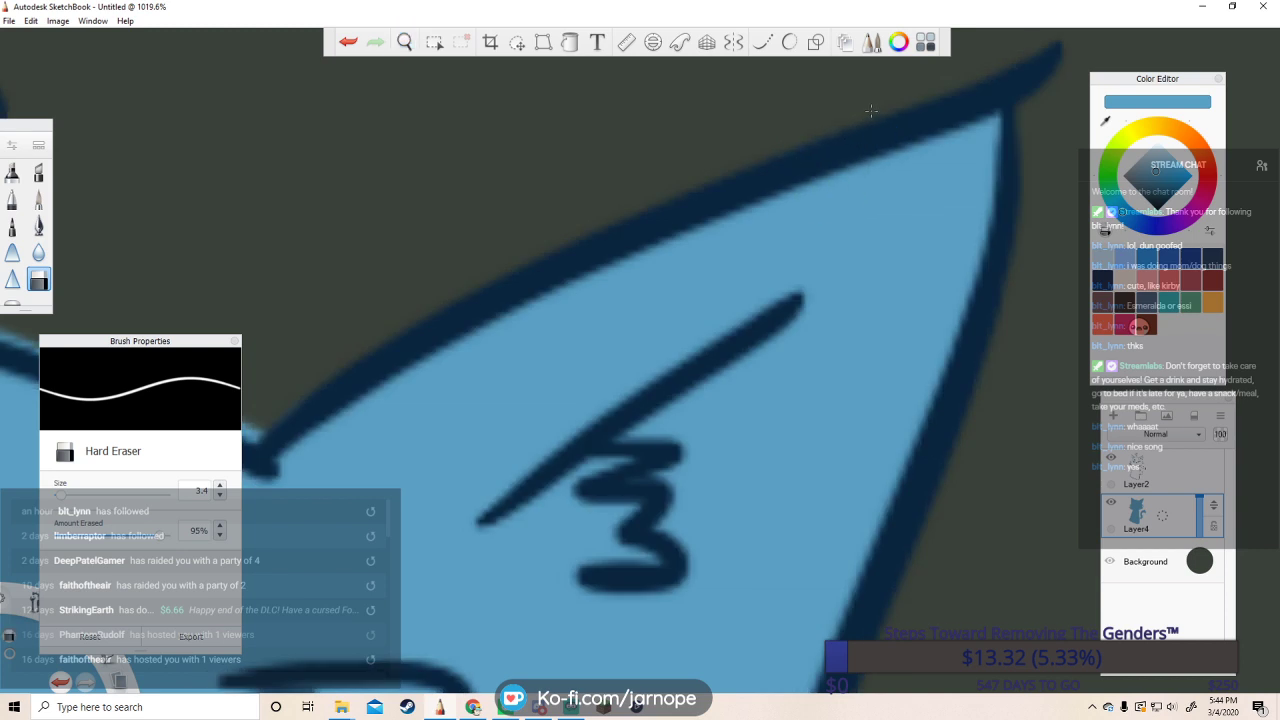
click(405, 44)
drag(405, 44, 700, 243)
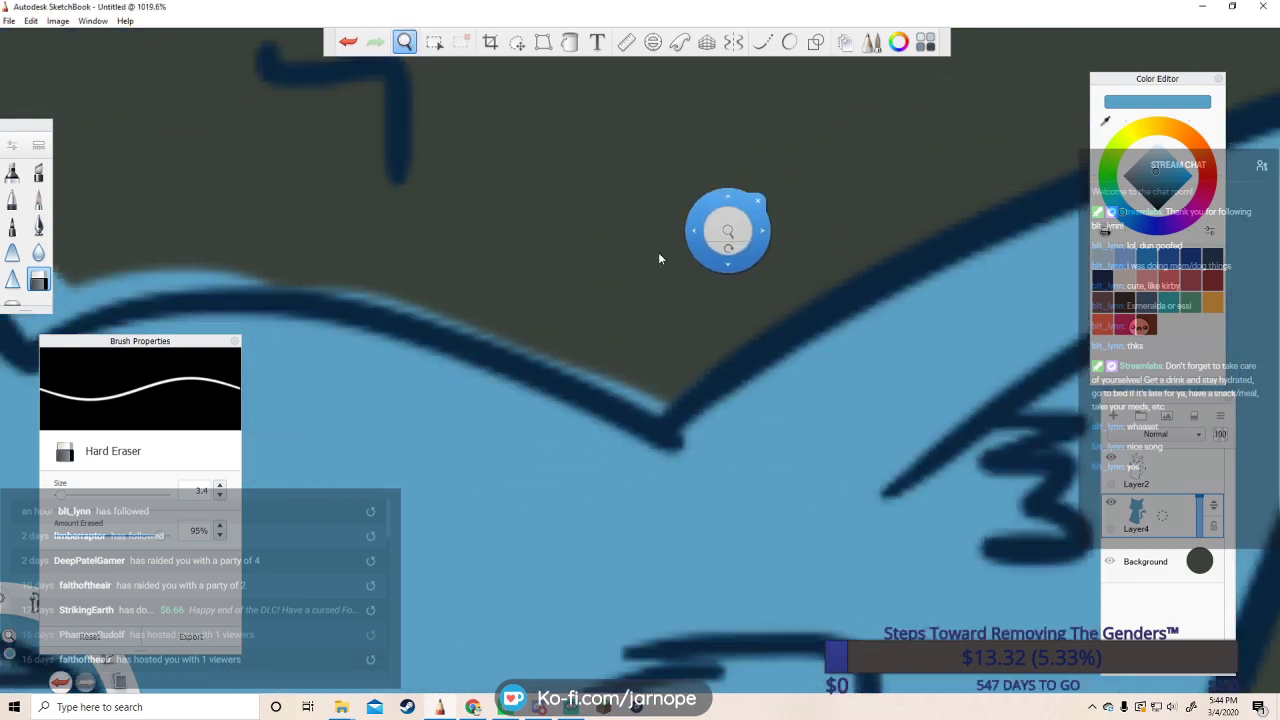
click(693, 221)
mouse_move(665, 412)
mouse_down()
mouse_move(632, 374)
mouse_move(674, 370)
mouse_move(647, 377)
mouse_move(545, 347)
mouse_up()
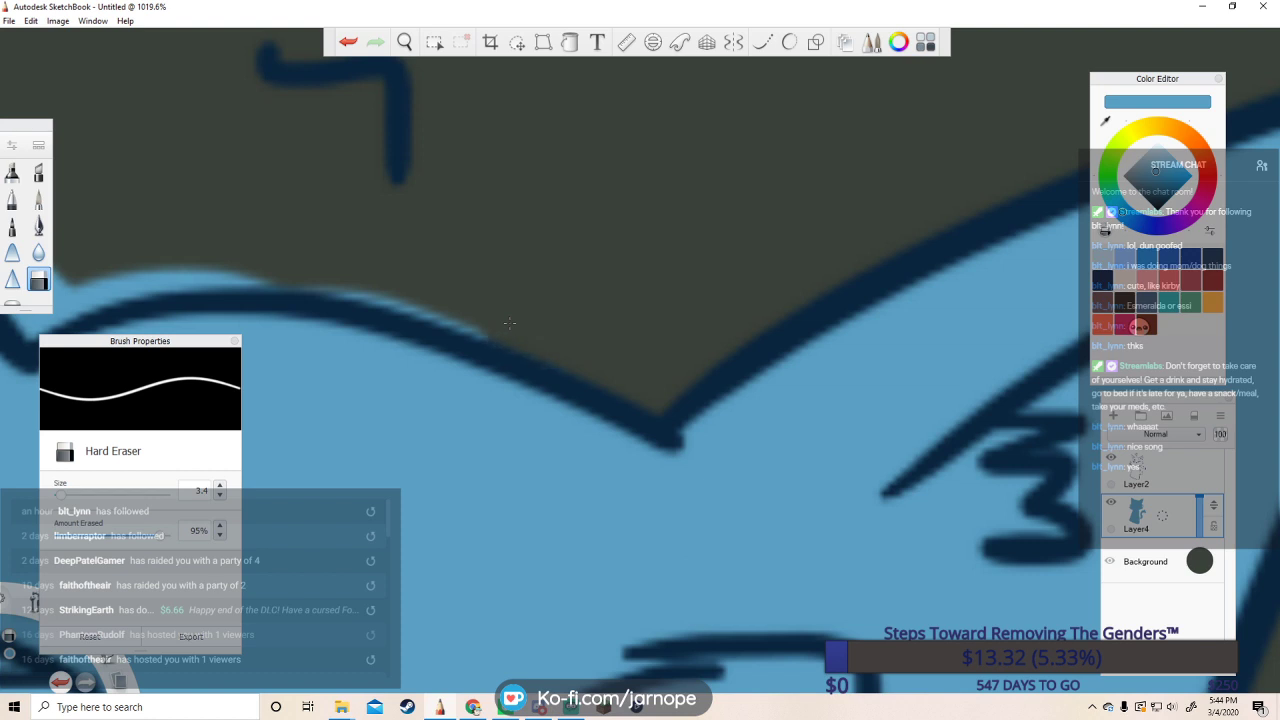
- Erase the light-blue edge, corner and leftovers just past the dark line
click(404, 41)
drag(640, 363, 703, 214)
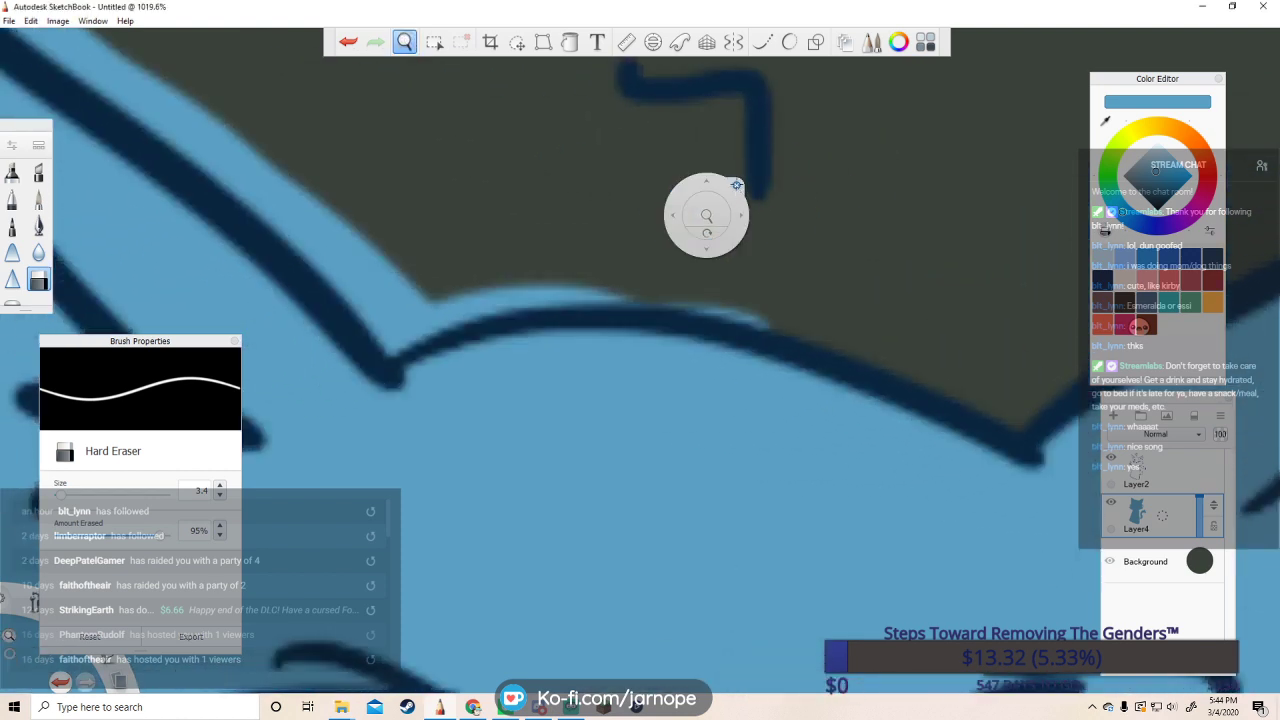
click(737, 189)
mouse_move(762, 310)
mouse_down()
mouse_move(677, 287)
mouse_move(548, 298)
mouse_up()
mouse_move(397, 313)
mouse_down()
mouse_move(392, 338)
mouse_move(401, 318)
mouse_move(438, 306)
mouse_move(445, 322)
mouse_move(465, 300)
mouse_move(535, 292)
mouse_move(550, 305)
mouse_up()
mouse_move(470, 276)
mouse_down()
mouse_move(488, 302)
mouse_move(527, 293)
mouse_up()
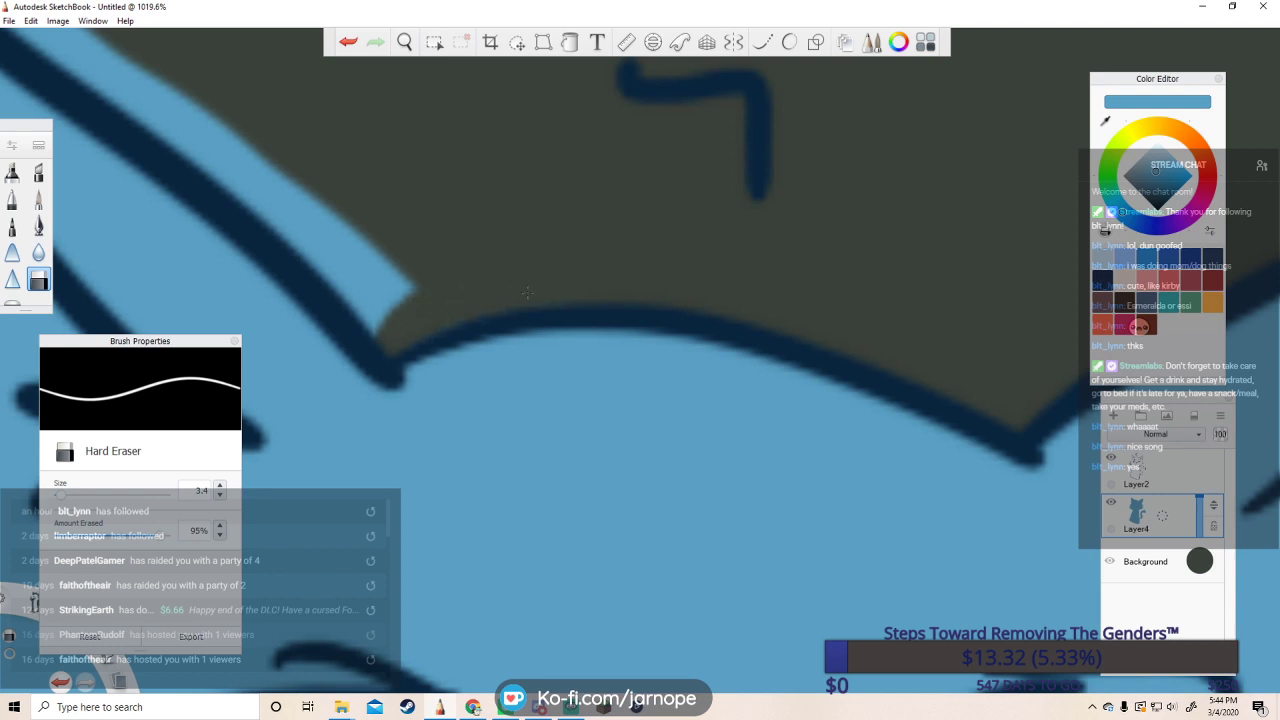
- Erase the light-blue tips and area above the head's pointed outline corner
click(404, 42)
mouse_move(440, 86)
mouse_down()
mouse_move(520, 183)
mouse_move(812, 284)
mouse_move(628, 311)
mouse_up()
click(641, 245)
mouse_move(705, 350)
mouse_down()
mouse_move(690, 390)
mouse_move(660, 360)
mouse_move(655, 395)
mouse_move(672, 420)
mouse_move(612, 340)
mouse_up()
key(space)
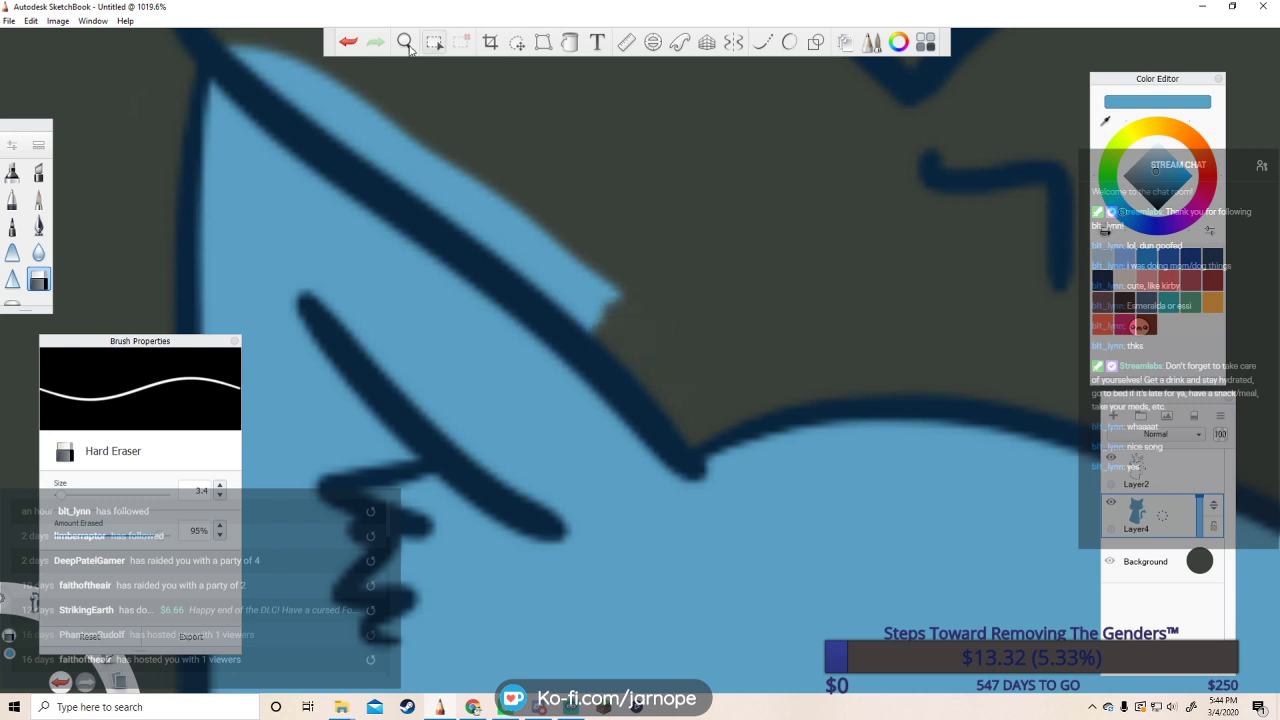
mouse_move(509, 163)
mouse_down()
mouse_move(705, 375)
mouse_move(685, 395)
mouse_move(660, 390)
mouse_move(616, 358)
mouse_move(600, 365)
mouse_move(620, 340)
mouse_move(575, 341)
mouse_up()
mouse_move(493, 290)
mouse_down()
mouse_move(520, 255)
mouse_move(505, 245)
mouse_up()
mouse_move(366, 185)
mouse_down()
mouse_move(495, 245)
mouse_move(430, 250)
mouse_up()
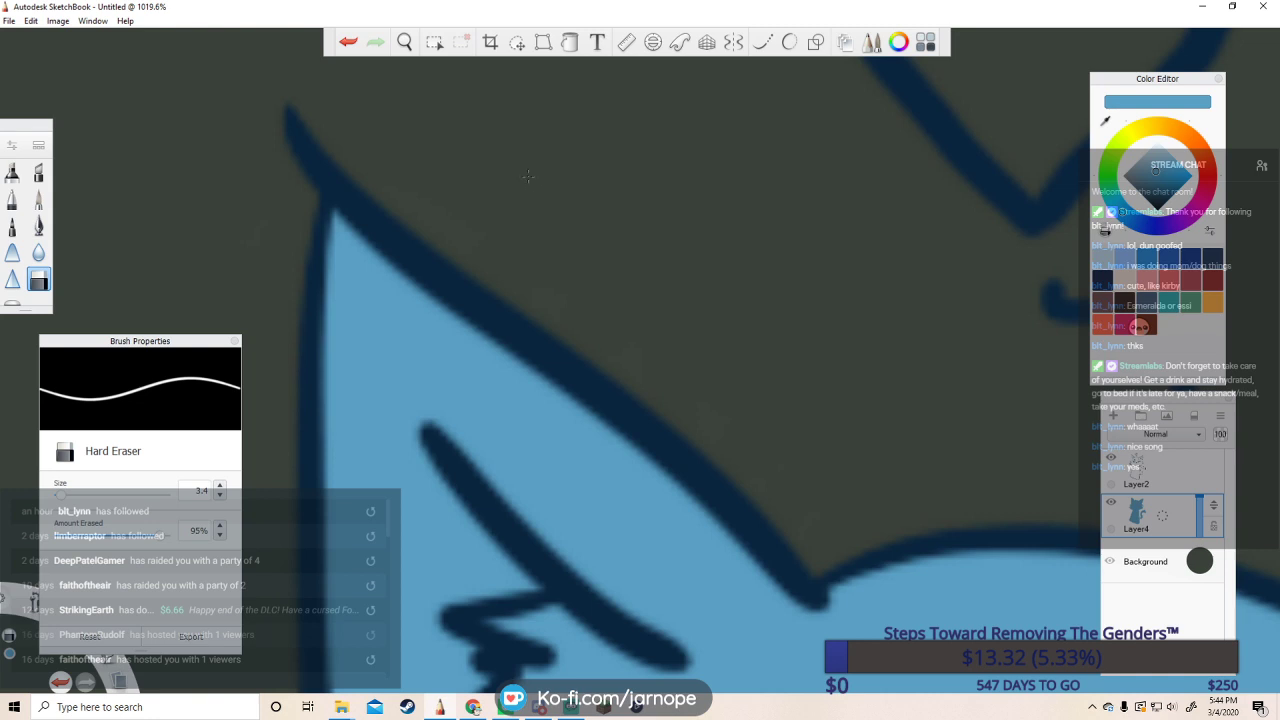
- Add a new empty layer above the cat's Layer4 fill
scroll(590, 188, down, 8)
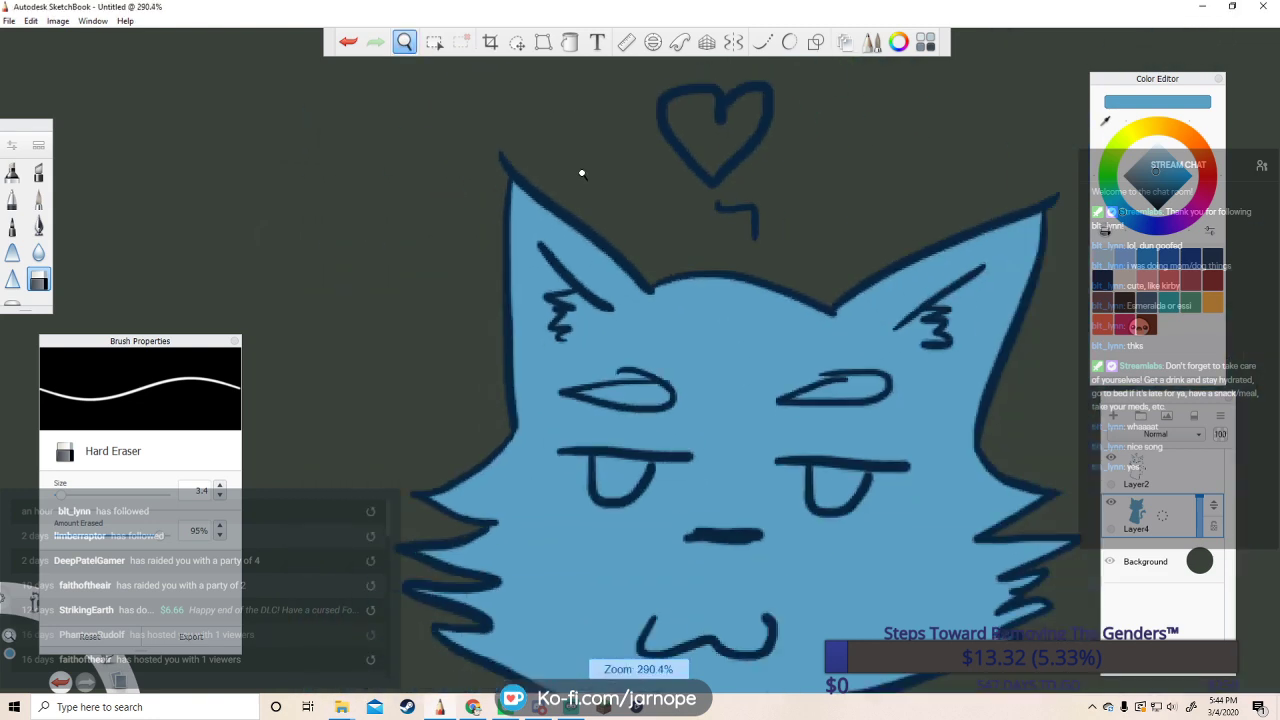
scroll(753, 256, up, 1)
drag(753, 260, 737, 147)
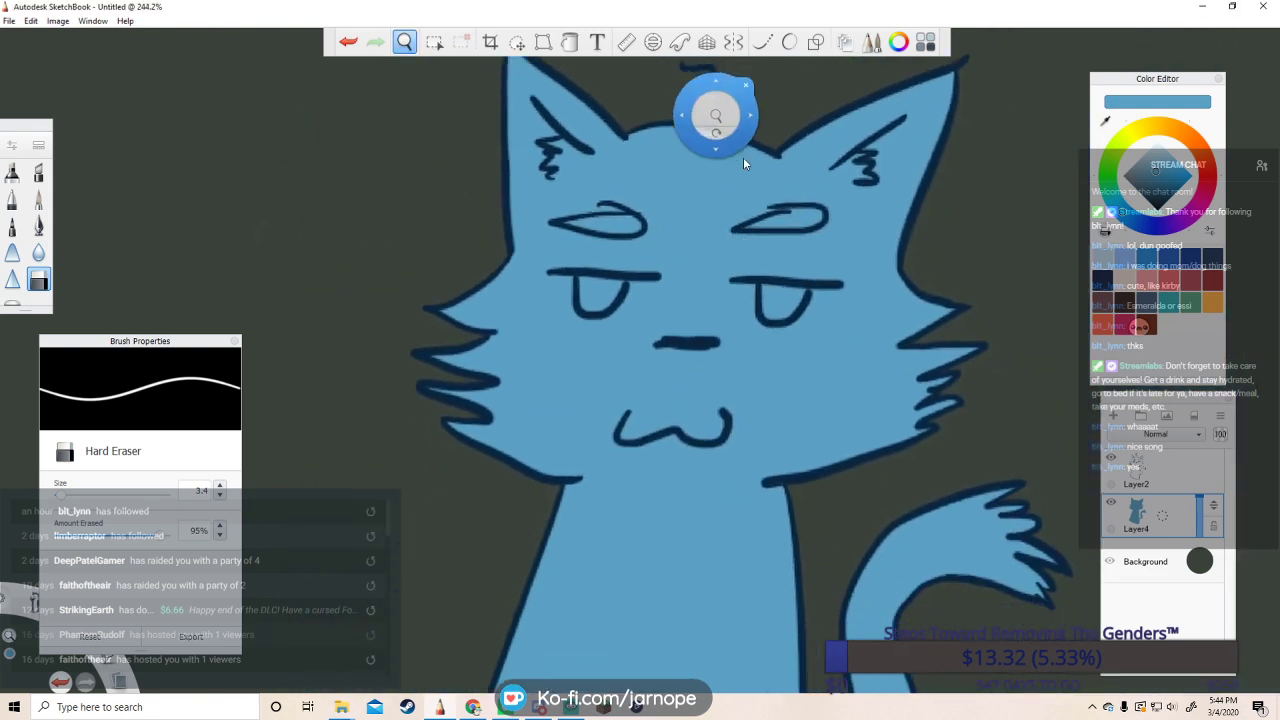
click(1138, 472)
click(1157, 516)
click(1115, 418)
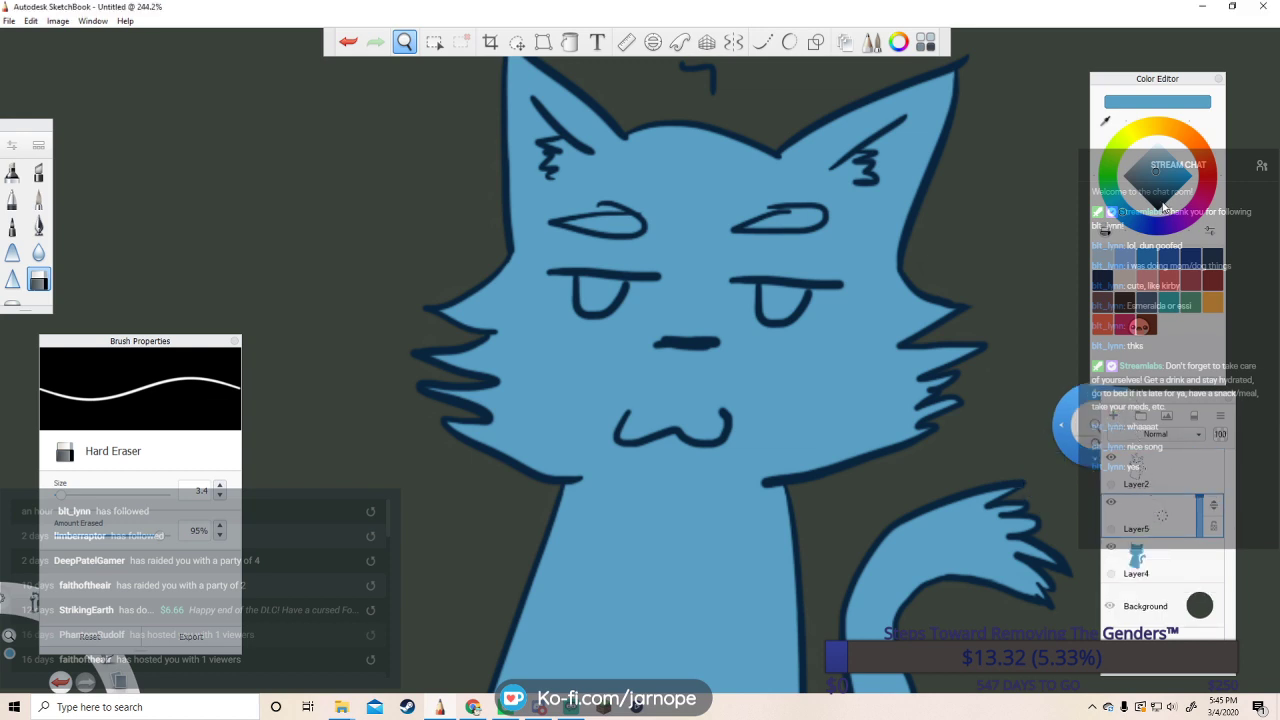
- Set a deep brown Inking Pen and thin it to about size 5 for the eyes
click(1198, 146)
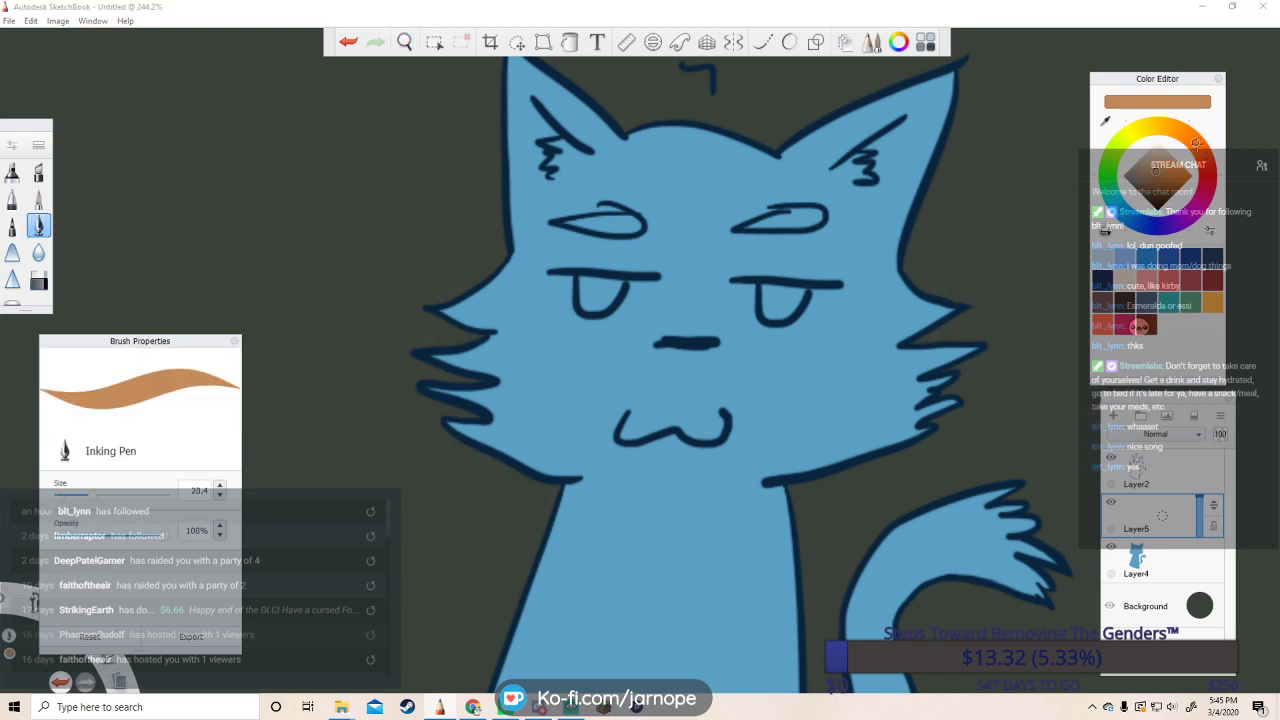
drag(1167, 172, 1161, 196)
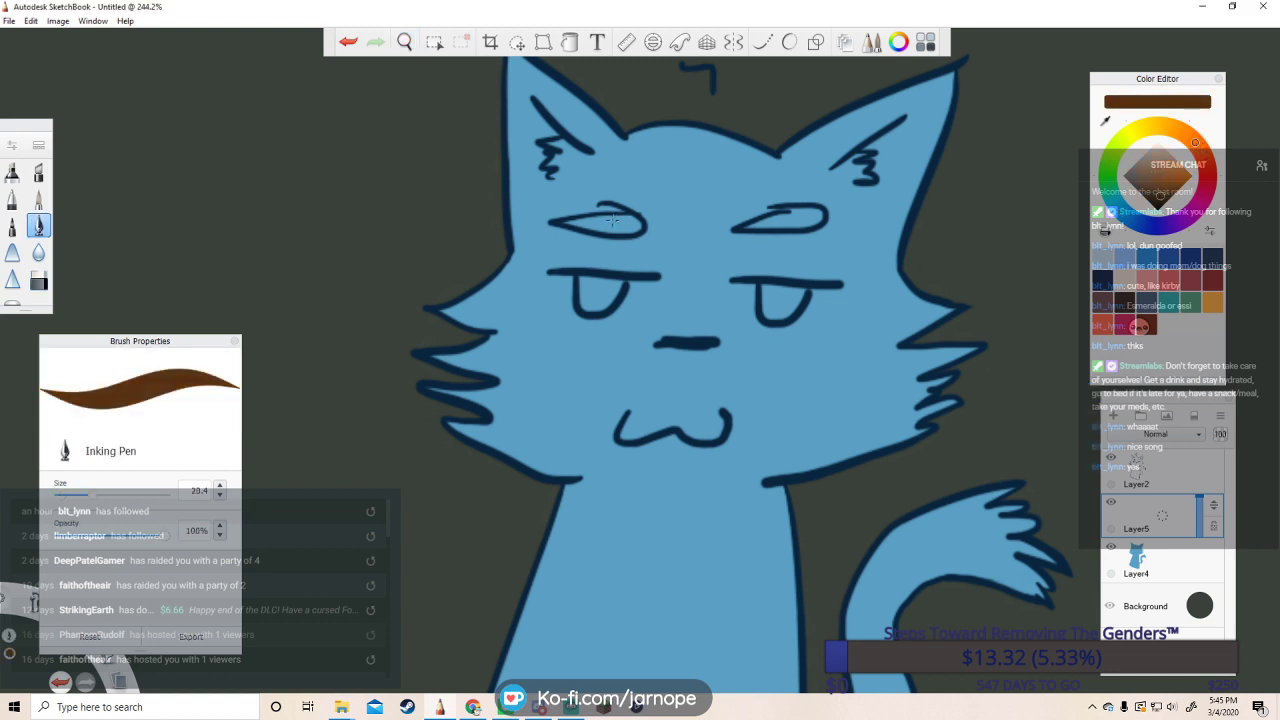
drag(598, 281, 595, 297)
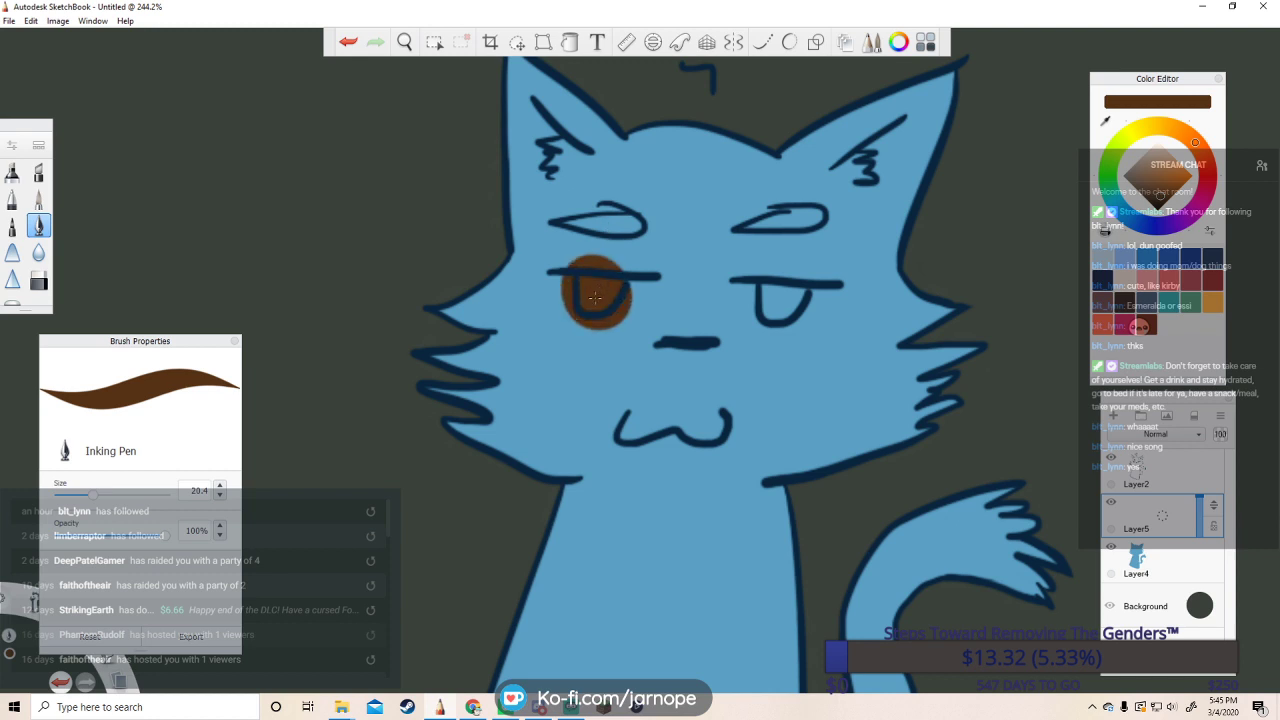
click(348, 42)
drag(91, 493, 74, 494)
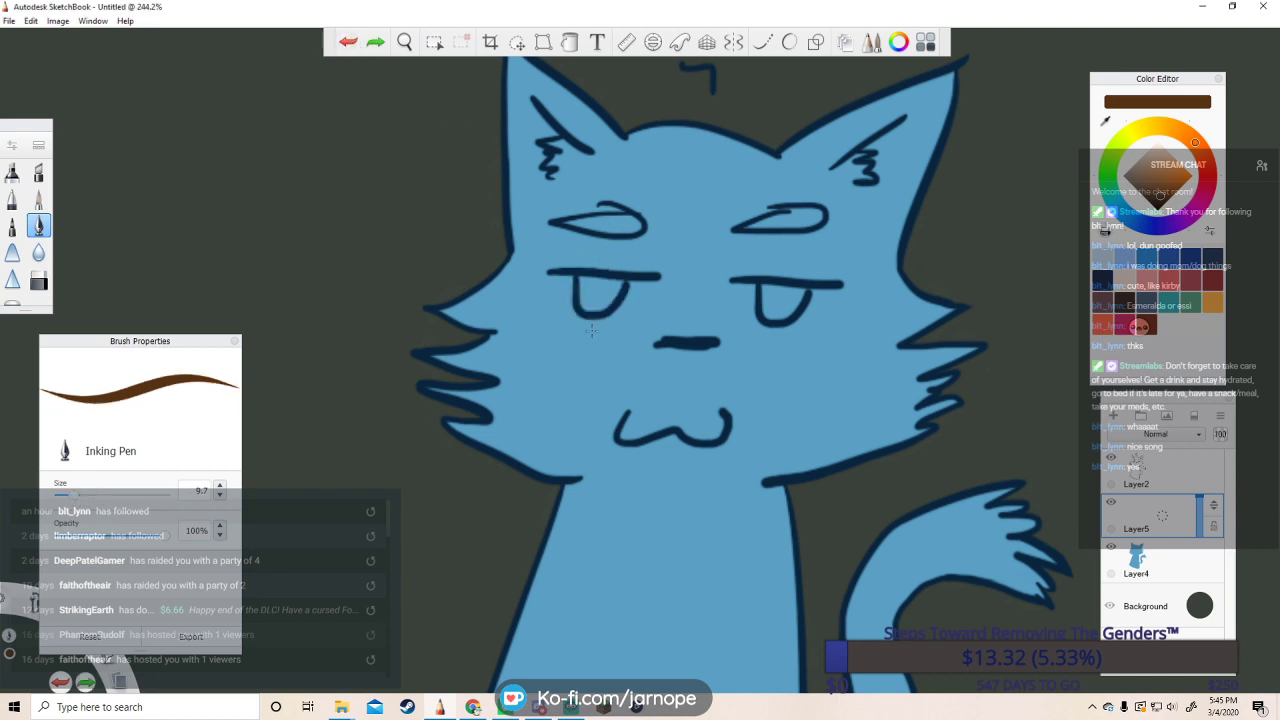
mouse_move(605, 292)
mouse_down()
mouse_move(596, 300)
mouse_move(607, 291)
mouse_up()
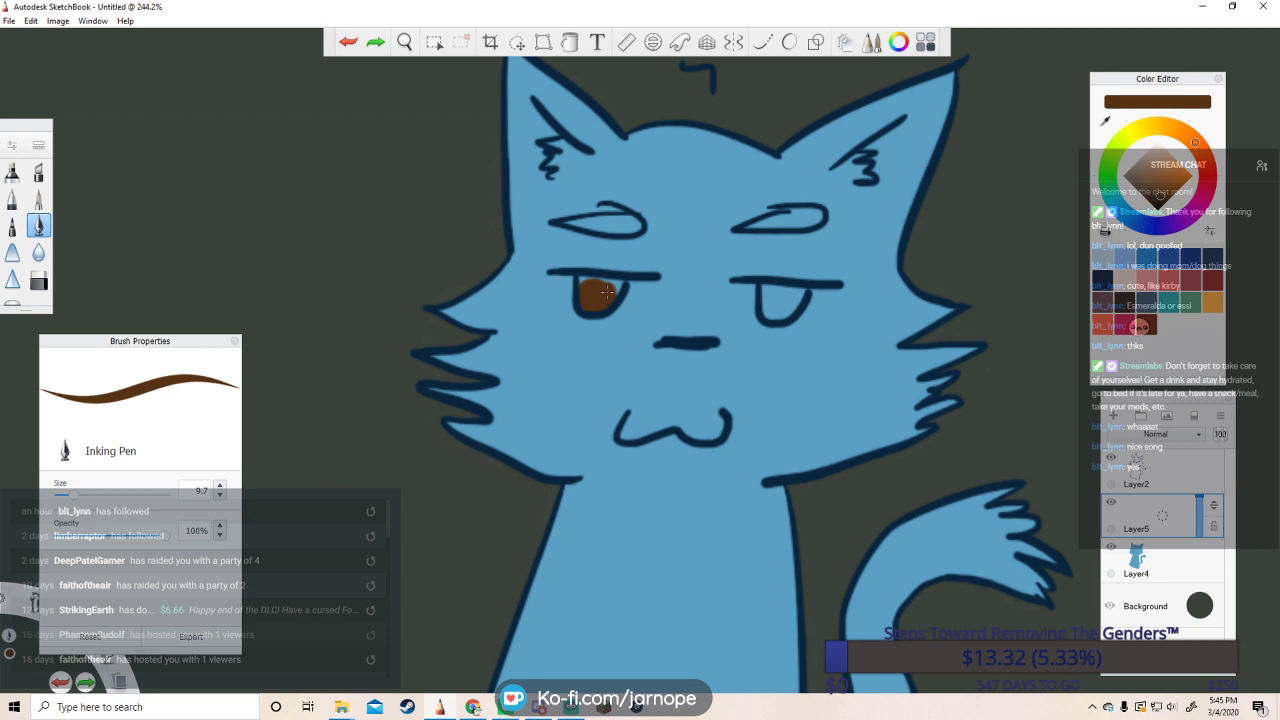
click(348, 42)
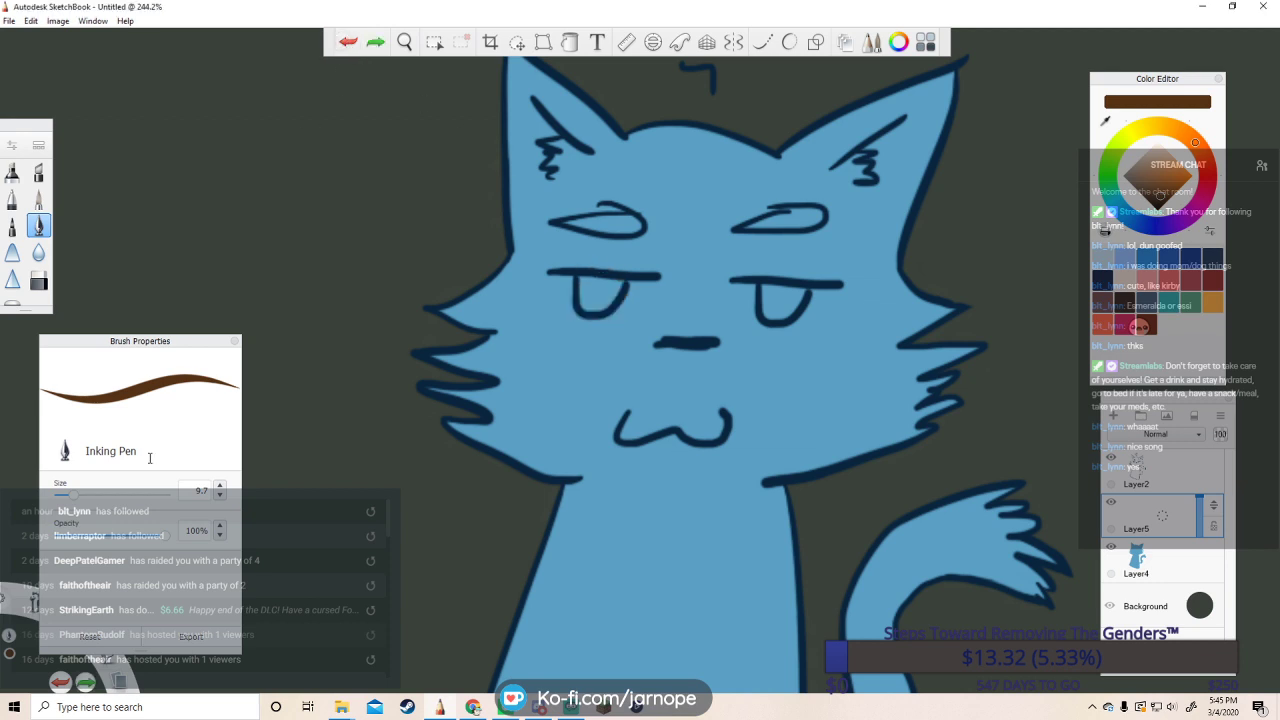
click(65, 497)
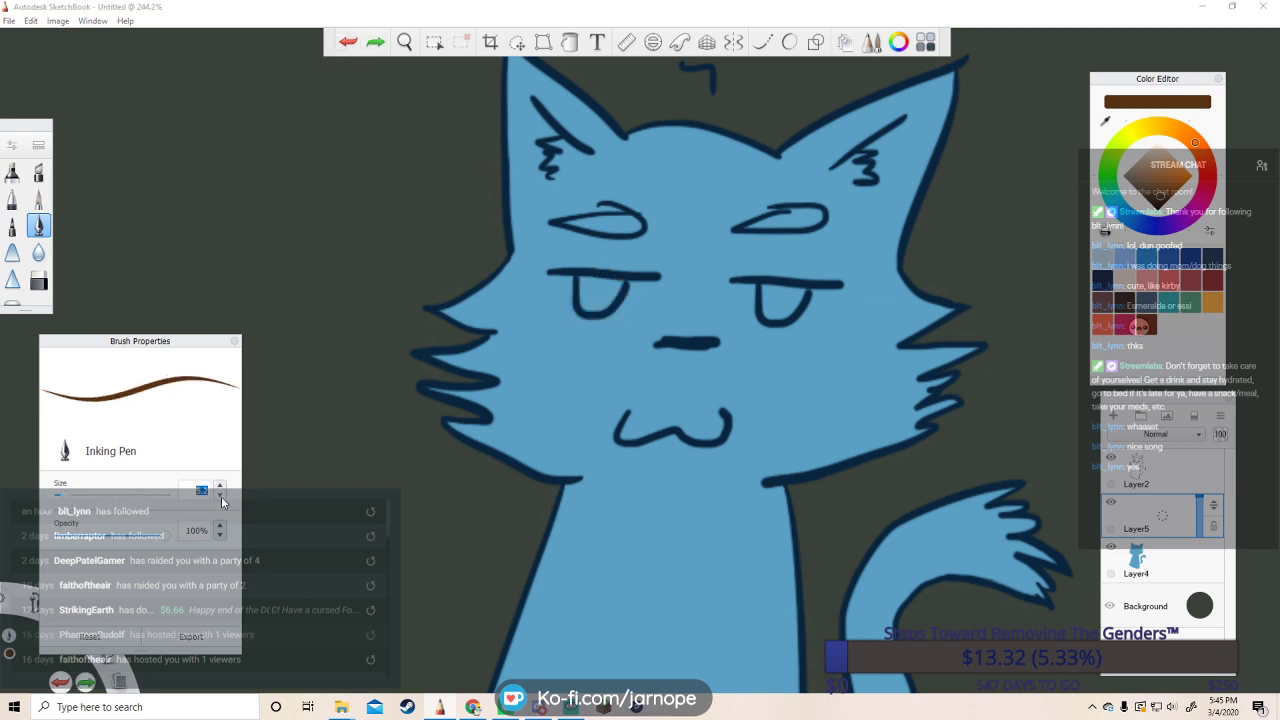
click(404, 42)
mouse_move(443, 86)
mouse_down()
mouse_move(571, 263)
mouse_move(747, 295)
mouse_move(540, 287)
mouse_move(474, 300)
mouse_move(491, 309)
mouse_move(446, 312)
mouse_move(466, 385)
mouse_move(535, 355)
mouse_move(560, 320)
mouse_move(505, 300)
mouse_move(540, 285)
mouse_move(588, 305)
mouse_up()
- Fill the first eye shapes with brown using the Inking Pen
click(540, 287)
click(404, 41)
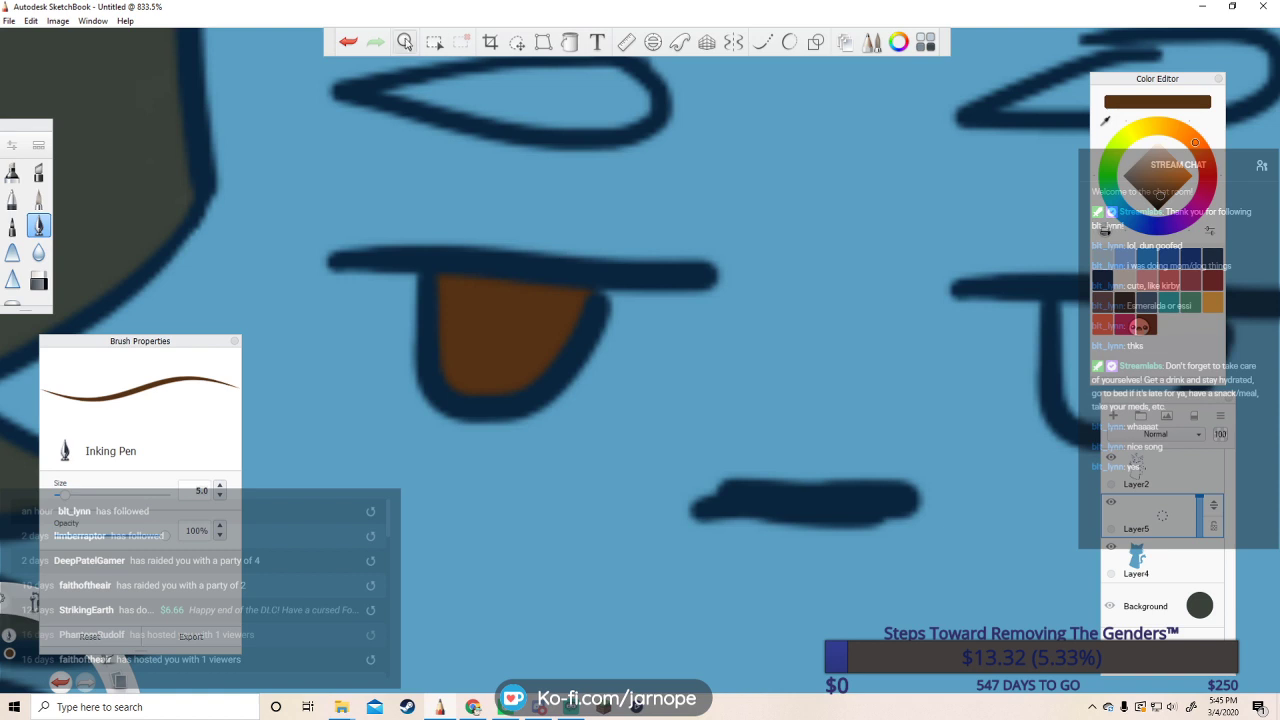
drag(855, 297, 591, 268)
click(592, 259)
mouse_move(675, 282)
mouse_down()
mouse_move(655, 315)
mouse_move(678, 300)
mouse_move(640, 300)
mouse_move(700, 284)
mouse_move(782, 290)
mouse_move(768, 273)
mouse_move(695, 378)
mouse_move(668, 372)
mouse_move(638, 305)
mouse_move(640, 370)
mouse_move(682, 386)
mouse_move(716, 380)
mouse_up()
click(405, 41)
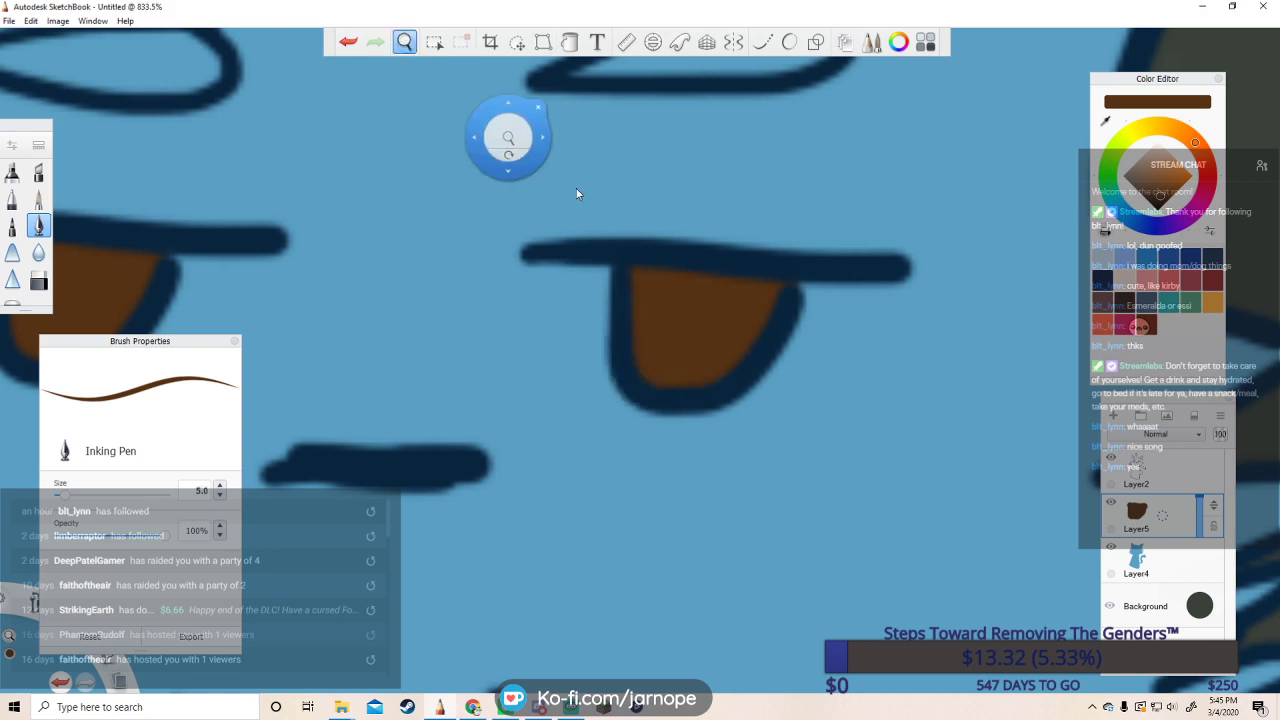
drag(542, 162, 653, 298)
click(655, 299)
mouse_move(575, 222)
mouse_down()
mouse_move(680, 218)
mouse_move(650, 205)
mouse_move(760, 190)
mouse_move(720, 225)
mouse_move(800, 210)
mouse_move(825, 190)
mouse_move(820, 165)
mouse_move(760, 178)
mouse_move(745, 166)
mouse_up()
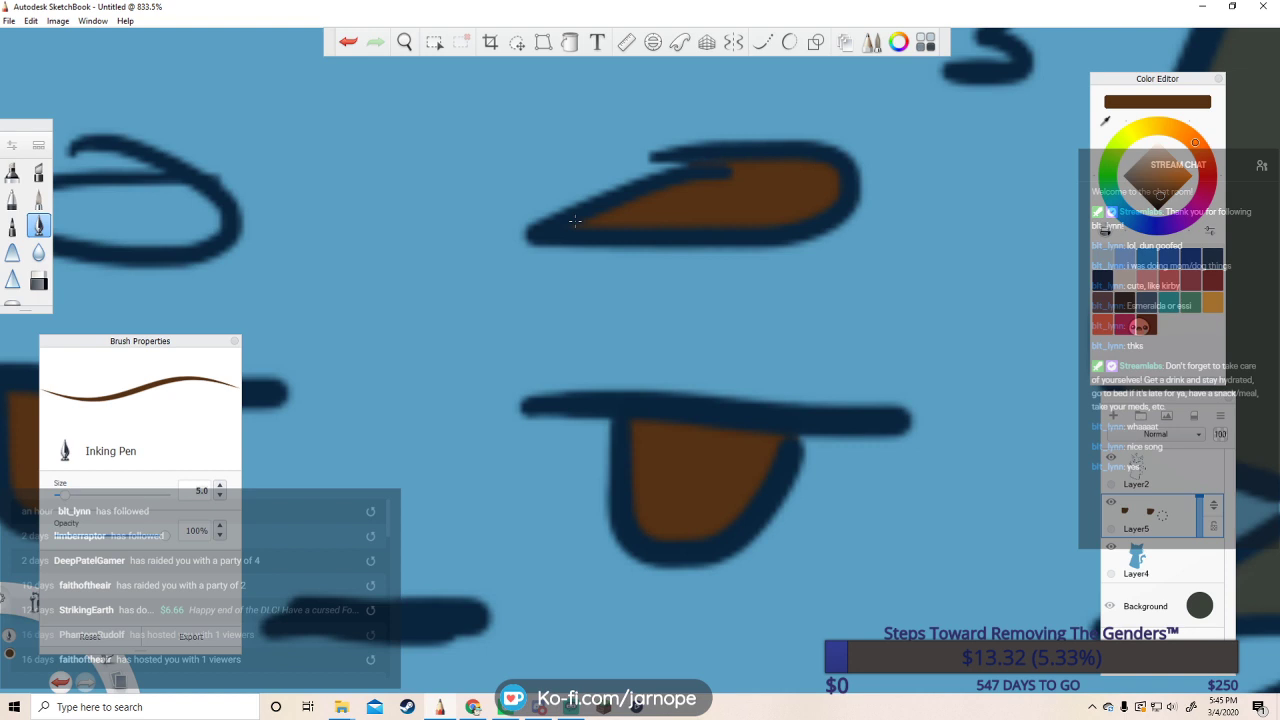
- Fill the other upper eye shape with brown and zoom out to the whole cat
click(404, 41)
drag(280, 178, 517, 247)
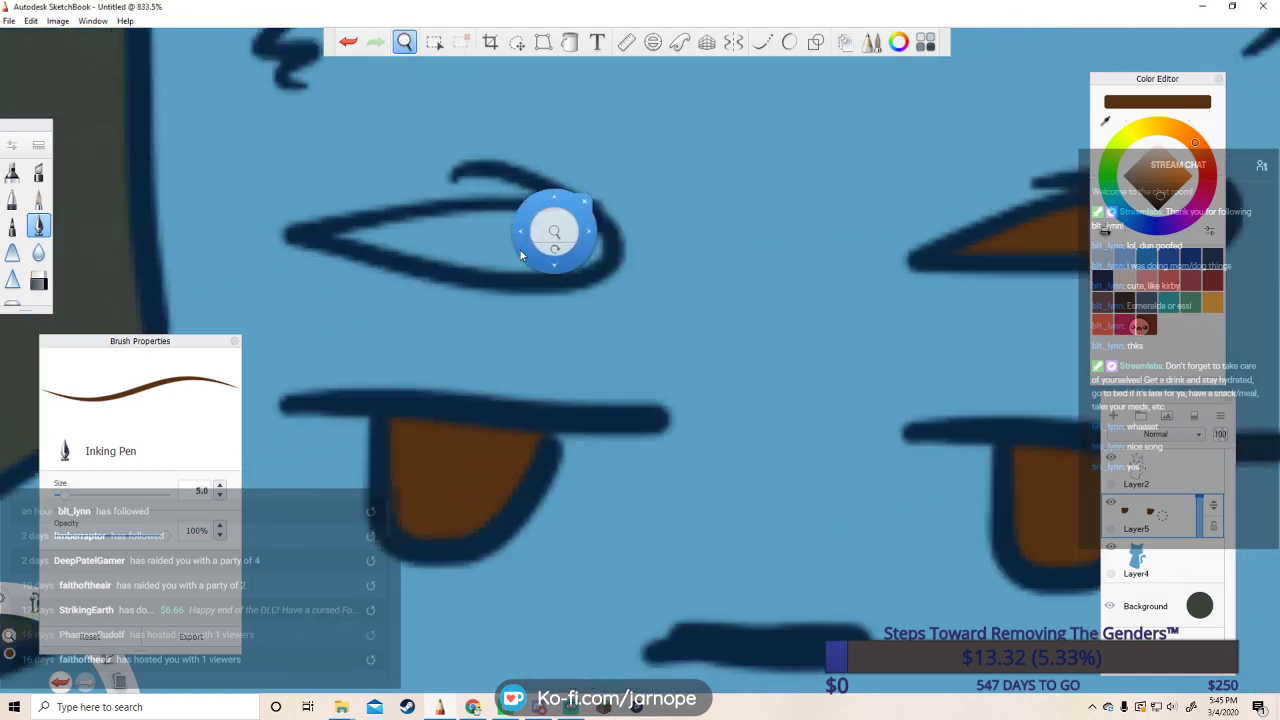
click(583, 204)
mouse_move(363, 235)
mouse_down()
mouse_move(600, 234)
mouse_move(565, 258)
mouse_move(395, 242)
mouse_up()
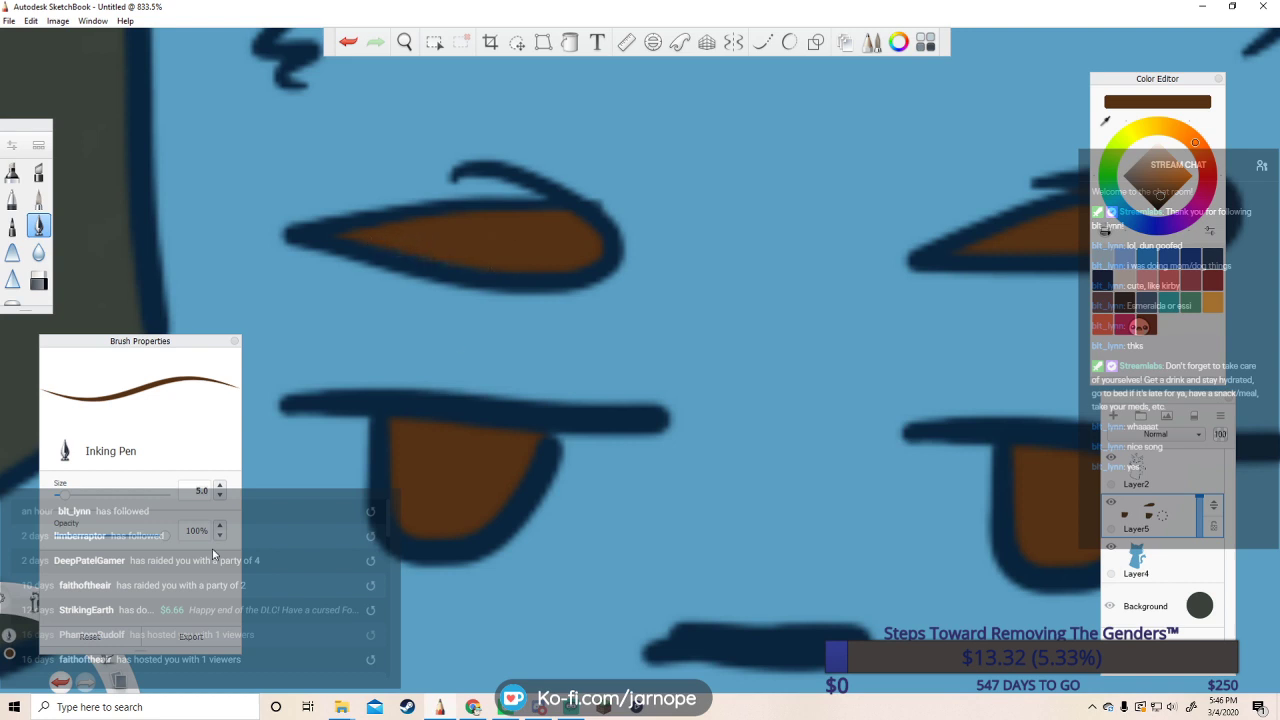
key(ctrl+alt+0)
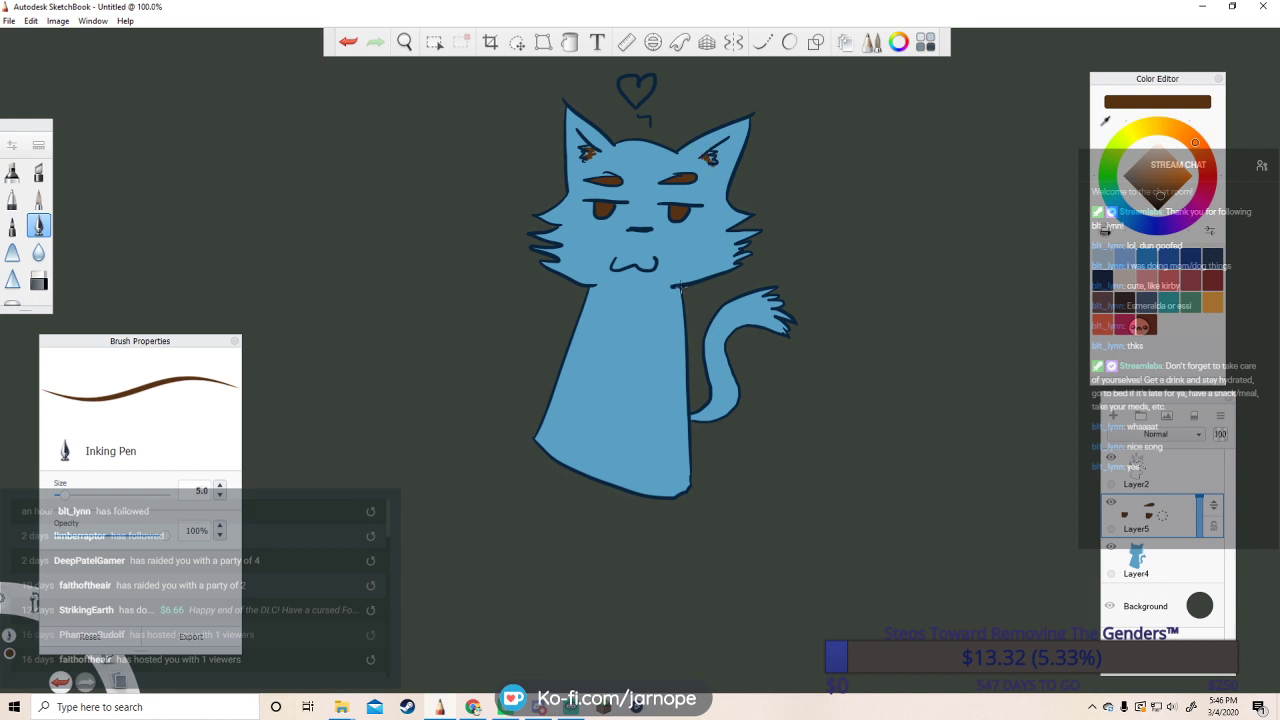
- Undo the two recent eye and ear strokes, then try a brown tuft on the tail
click(348, 44)
click(348, 45)
click(711, 155)
drag(786, 328, 762, 314)
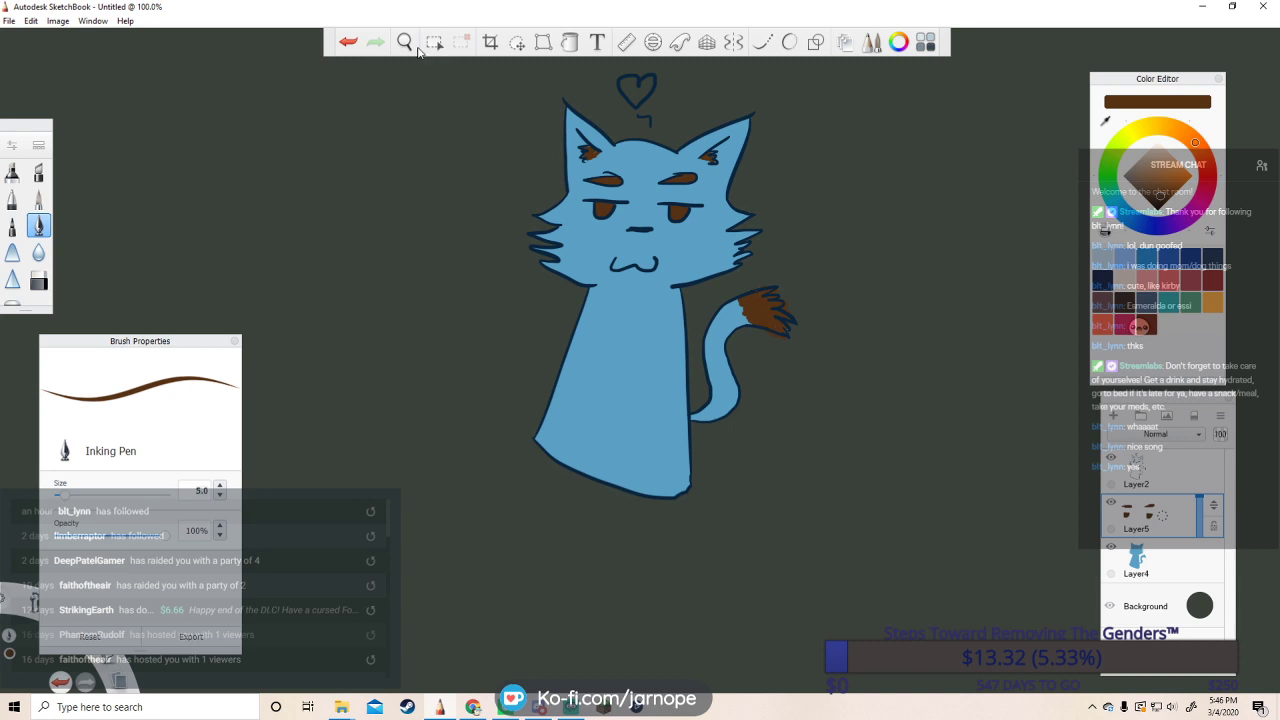
- Undo the tail tuft and ear strokes, then zoom in on the cat's face
click(349, 43)
click(350, 44)
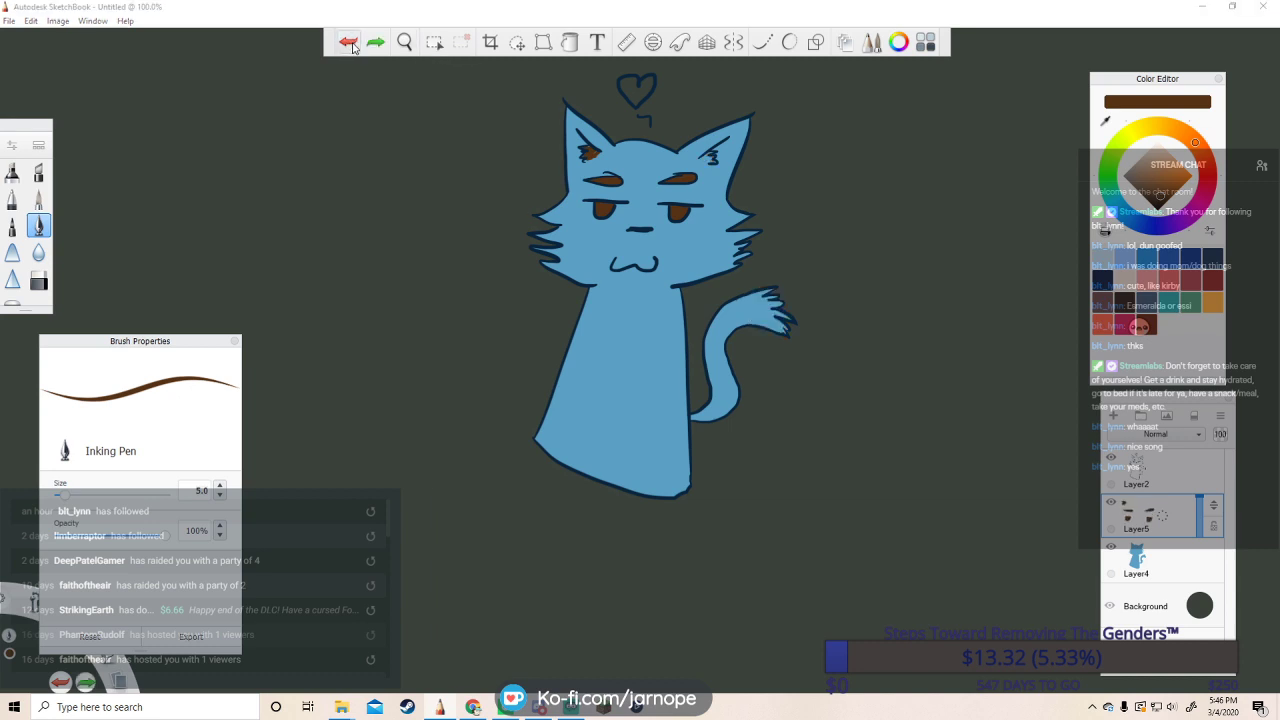
click(405, 42)
mouse_move(613, 187)
mouse_down()
mouse_move(697, 206)
mouse_move(623, 430)
mouse_move(531, 280)
mouse_move(586, 315)
mouse_move(481, 324)
mouse_up()
- Fill the first brow fur tuft with brown up to its upper tip
click(541, 251)
click(408, 218)
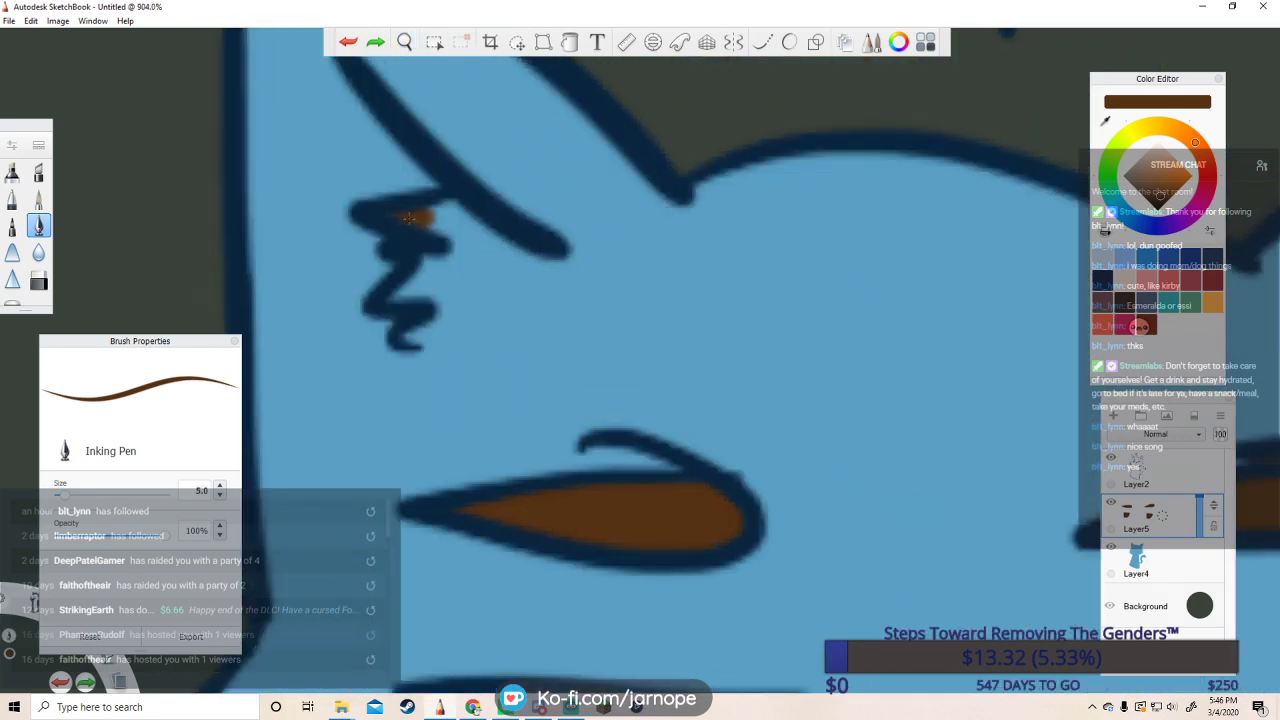
drag(408, 218, 470, 218)
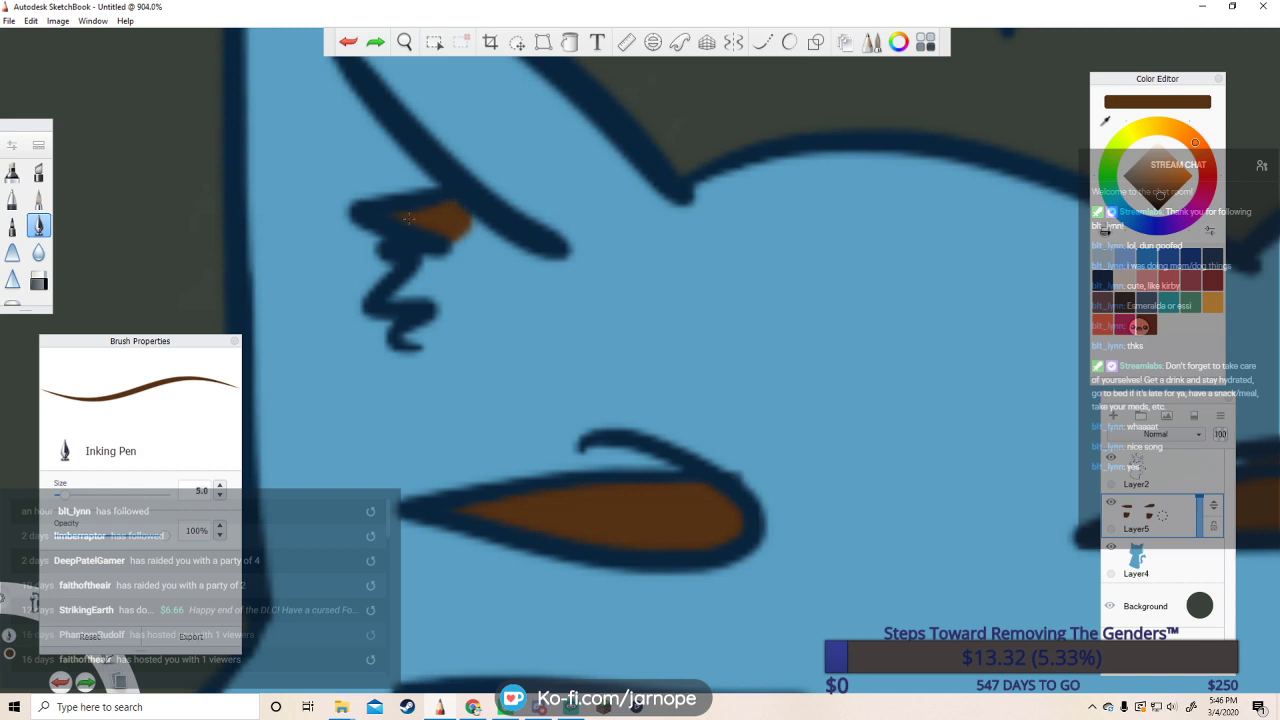
mouse_move(425, 262)
mouse_down()
mouse_move(438, 254)
mouse_move(410, 293)
mouse_move(465, 312)
mouse_move(495, 300)
mouse_move(525, 258)
mouse_move(478, 215)
mouse_up()
drag(524, 276, 540, 258)
- Pan to the other brow tuft, fill it brown, and zoom back out
key(space)
mouse_move(473, 146)
mouse_down()
mouse_move(823, 289)
mouse_move(781, 270)
mouse_move(442, 335)
mouse_up()
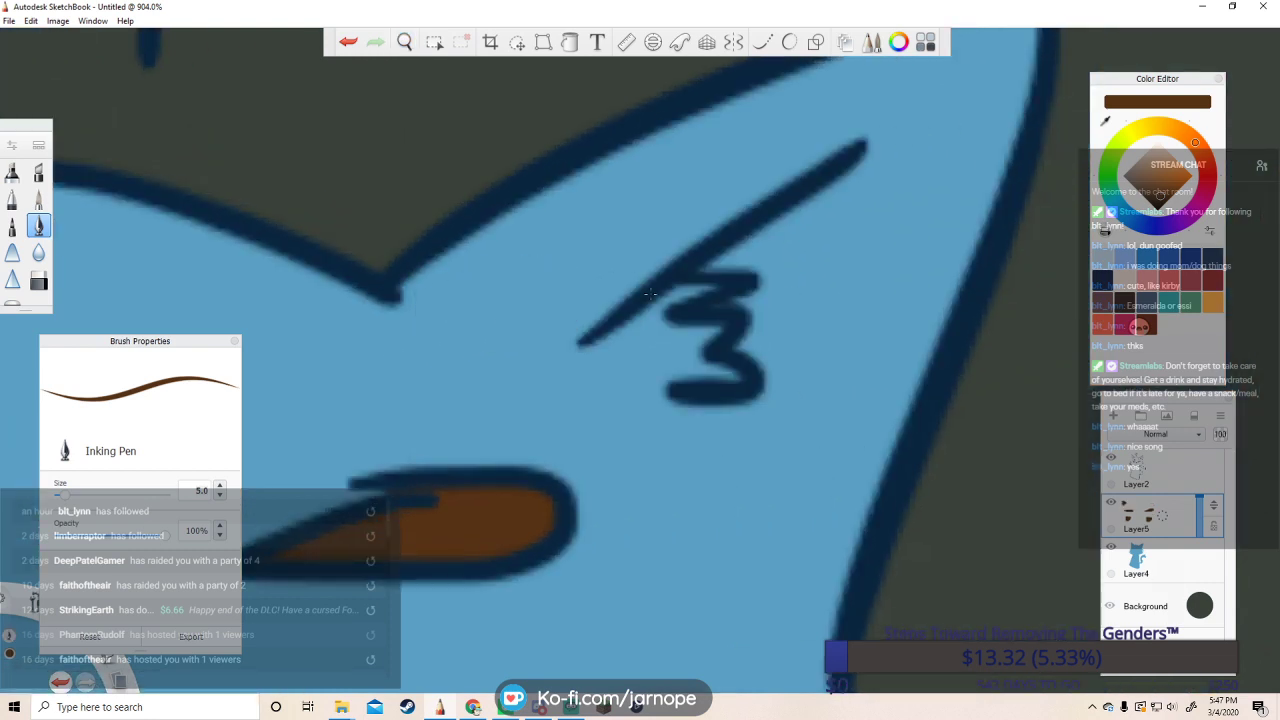
mouse_move(714, 288)
mouse_down()
mouse_move(626, 332)
mouse_move(722, 330)
mouse_move(664, 366)
mouse_move(720, 376)
mouse_move(648, 368)
mouse_move(640, 344)
mouse_move(618, 336)
mouse_move(662, 293)
mouse_move(566, 246)
mouse_move(475, 452)
mouse_move(543, 423)
mouse_move(557, 434)
mouse_move(707, 231)
mouse_move(660, 312)
mouse_move(695, 344)
mouse_up()
click(404, 41)
- Zoom onto the tail tuft and paint its lower edge and upper notch brown
drag(624, 291, 838, 292)
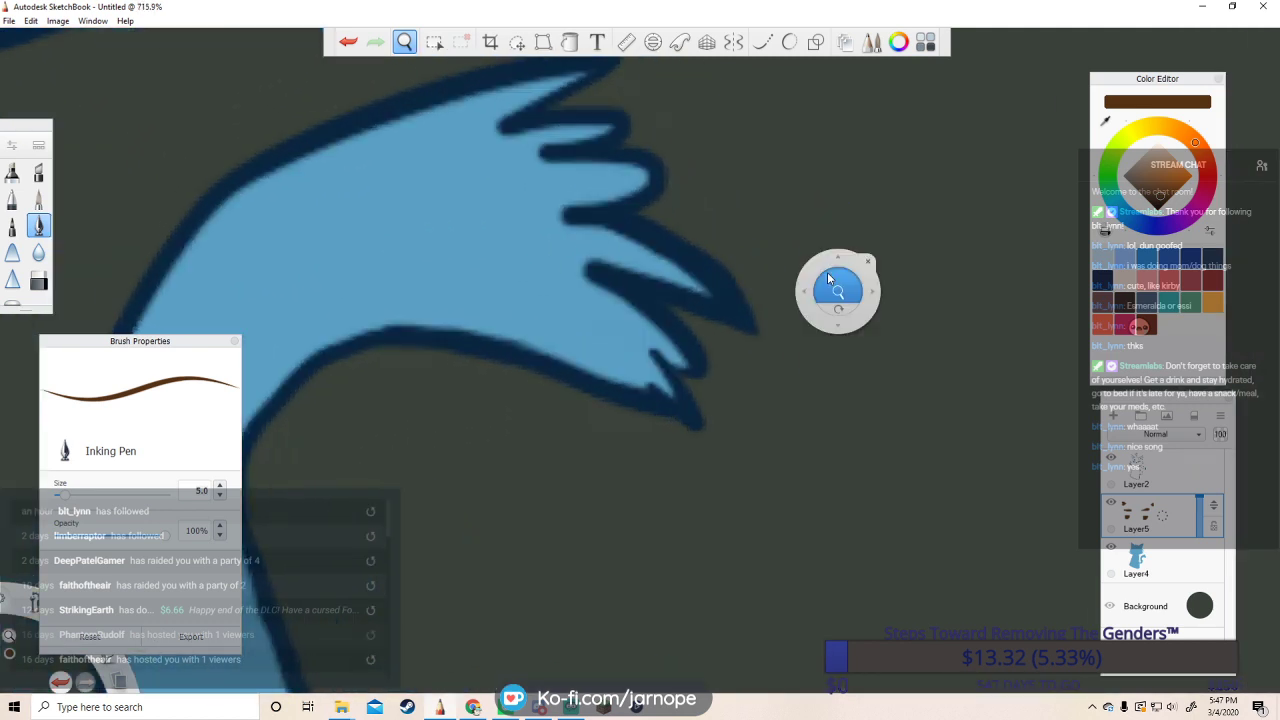
mouse_move(640, 365)
mouse_down()
mouse_move(622, 380)
mouse_move(655, 375)
mouse_move(619, 378)
mouse_move(650, 368)
mouse_move(618, 328)
mouse_move(605, 362)
mouse_move(655, 325)
mouse_move(592, 291)
mouse_move(575, 300)
mouse_move(558, 362)
mouse_move(590, 298)
mouse_move(555, 258)
mouse_move(630, 245)
mouse_move(700, 290)
mouse_up()
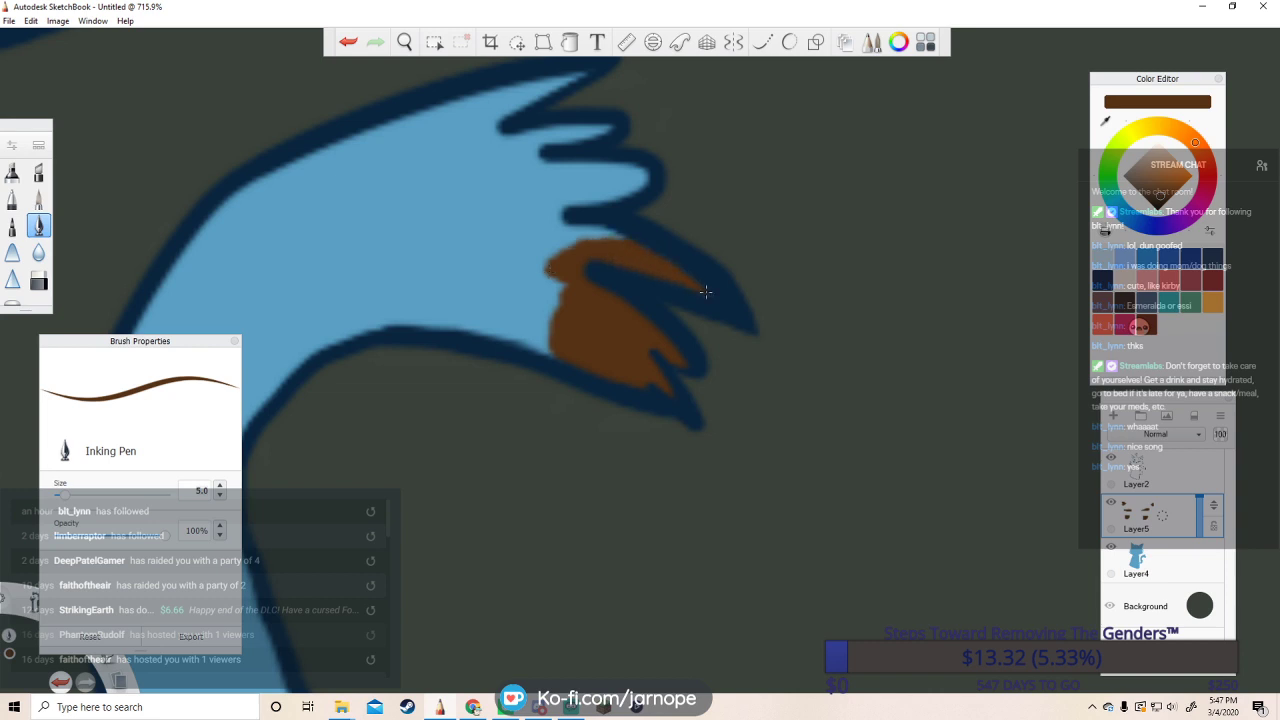
mouse_move(616, 245)
mouse_down()
mouse_move(560, 238)
mouse_move(572, 205)
mouse_move(645, 172)
mouse_move(580, 170)
mouse_move(550, 190)
mouse_move(510, 140)
mouse_move(605, 130)
mouse_up()
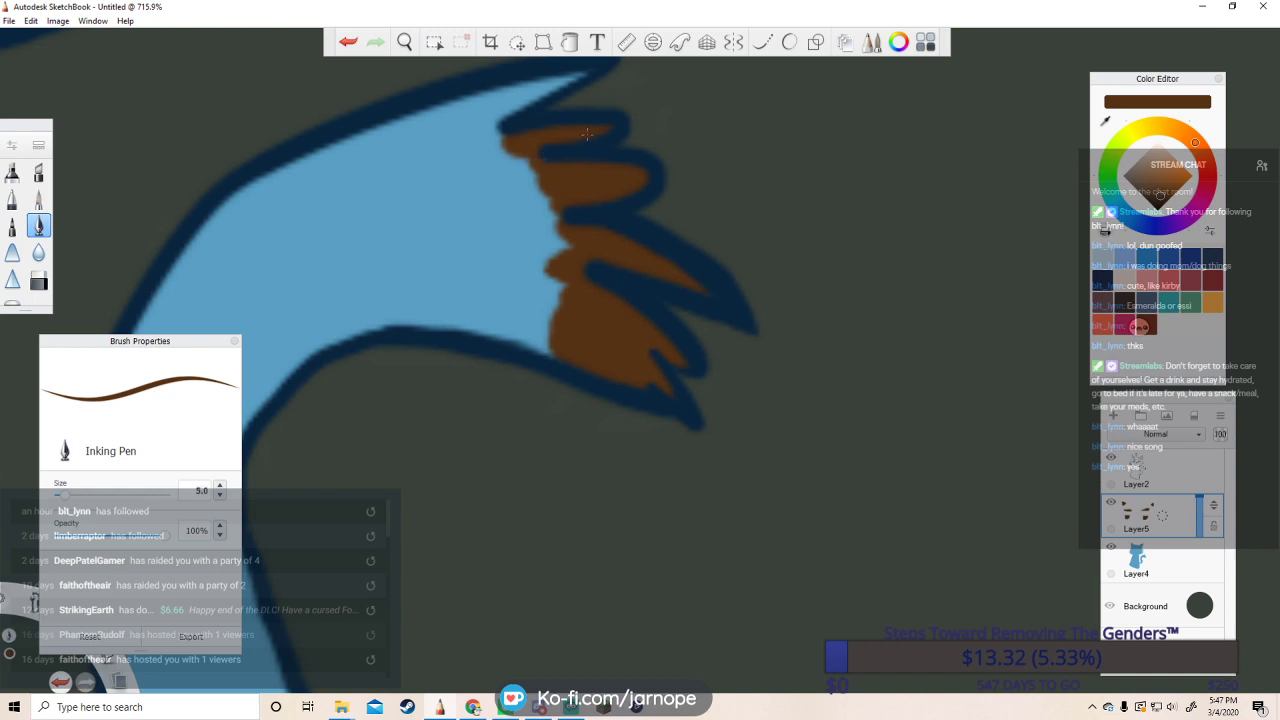
- Extend the brown fill across the tail tuft's top and lower area, then reset to actual size
mouse_move(404, 41)
mouse_down()
mouse_move(443, 86)
mouse_move(512, 236)
mouse_move(485, 268)
mouse_move(714, 189)
mouse_move(543, 334)
mouse_move(677, 209)
mouse_move(677, 237)
mouse_move(701, 242)
mouse_move(880, 114)
mouse_move(646, 180)
mouse_move(769, 126)
mouse_move(760, 228)
mouse_move(630, 262)
mouse_up()
drag(548, 198, 655, 180)
mouse_move(575, 190)
mouse_down()
mouse_move(630, 188)
mouse_move(532, 235)
mouse_move(631, 178)
mouse_move(430, 240)
mouse_move(400, 285)
mouse_move(480, 280)
mouse_move(526, 196)
mouse_up()
mouse_move(520, 250)
mouse_down()
mouse_move(440, 320)
mouse_move(520, 300)
mouse_move(430, 345)
mouse_move(590, 300)
mouse_move(530, 330)
mouse_move(600, 350)
mouse_move(455, 375)
mouse_move(490, 400)
mouse_move(630, 420)
mouse_move(460, 460)
mouse_move(610, 480)
mouse_move(500, 490)
mouse_up()
drag(460, 475, 610, 550)
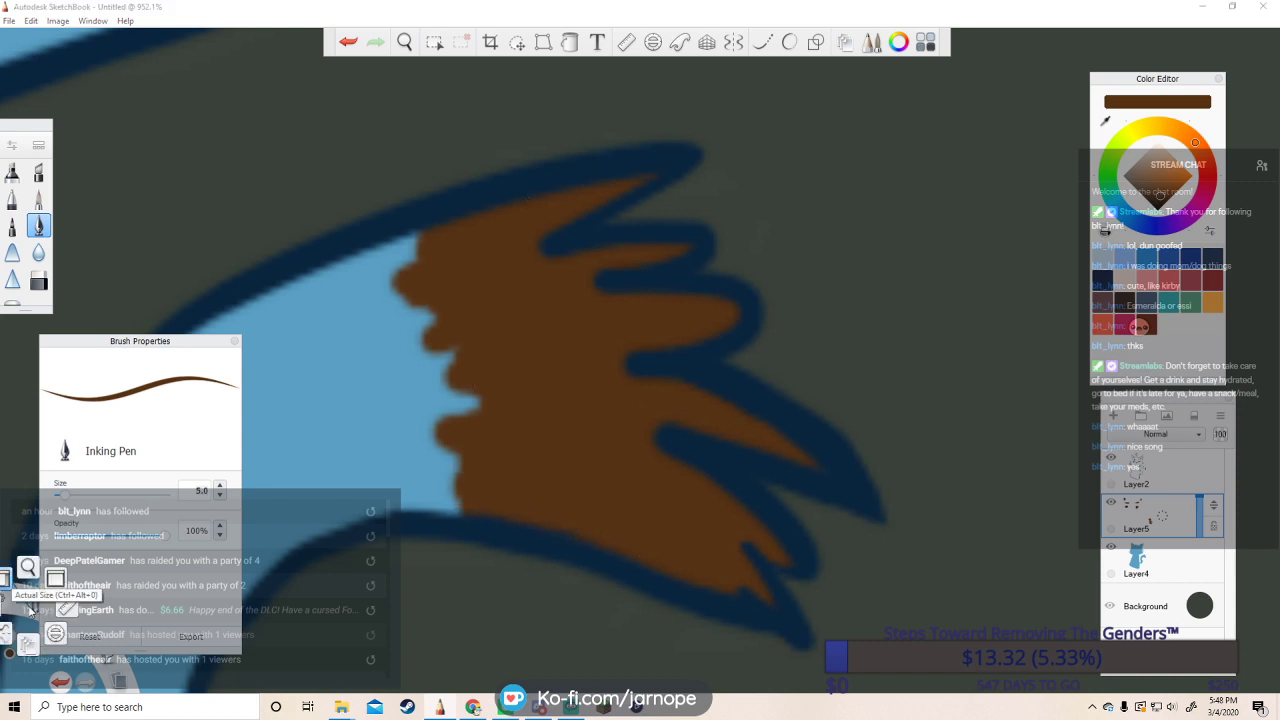
click(33, 598)
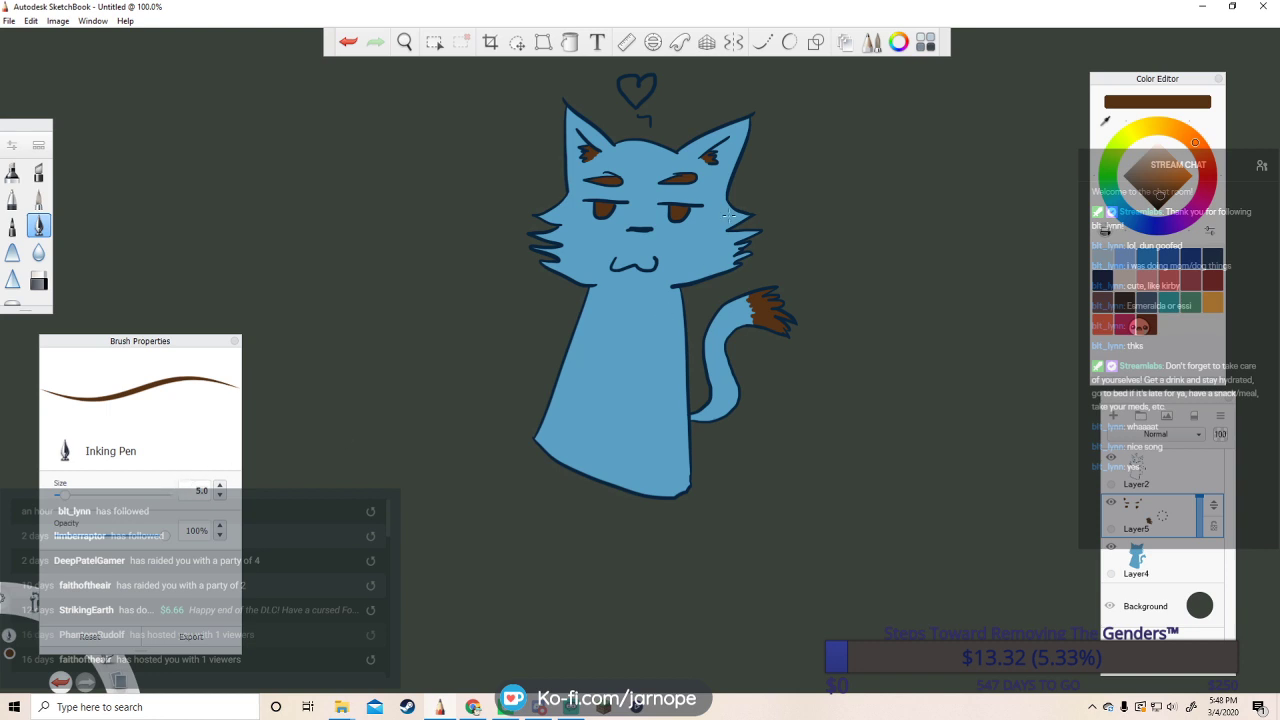
- Try brown shading on both cheeks, then undo it
drag(734, 213, 726, 268)
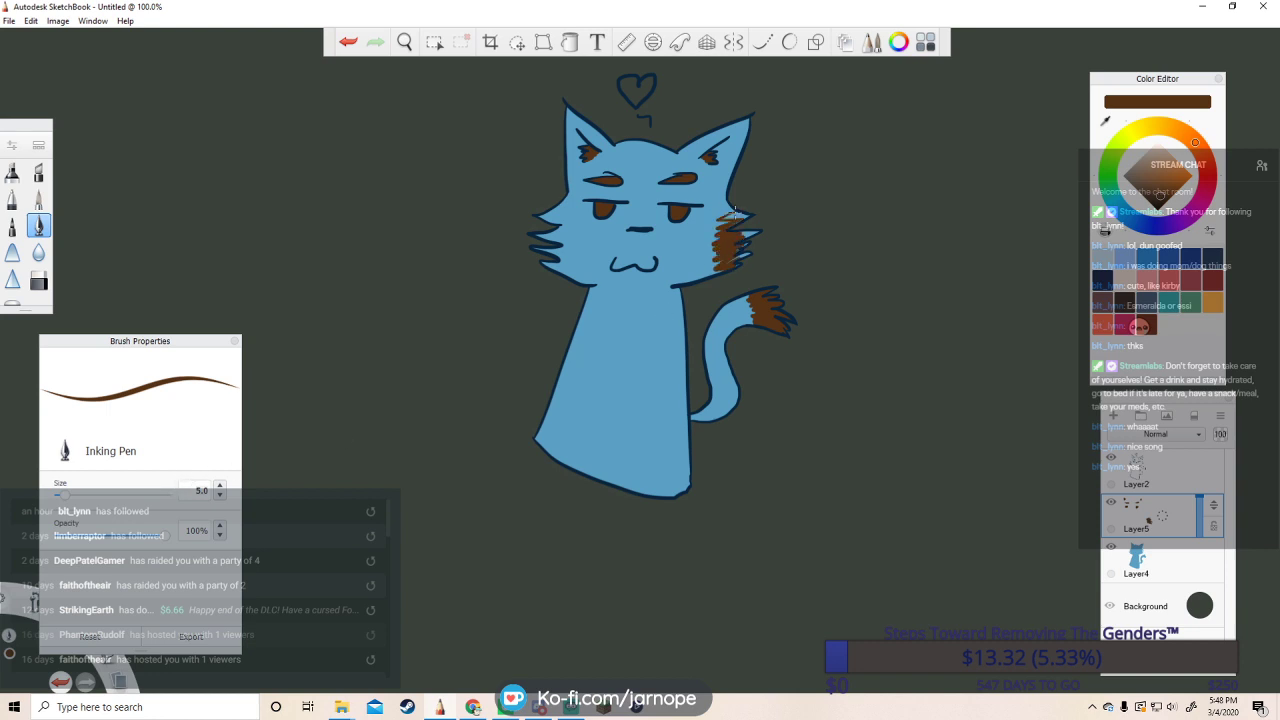
mouse_move(563, 207)
mouse_down()
mouse_move(566, 256)
mouse_move(564, 206)
mouse_up()
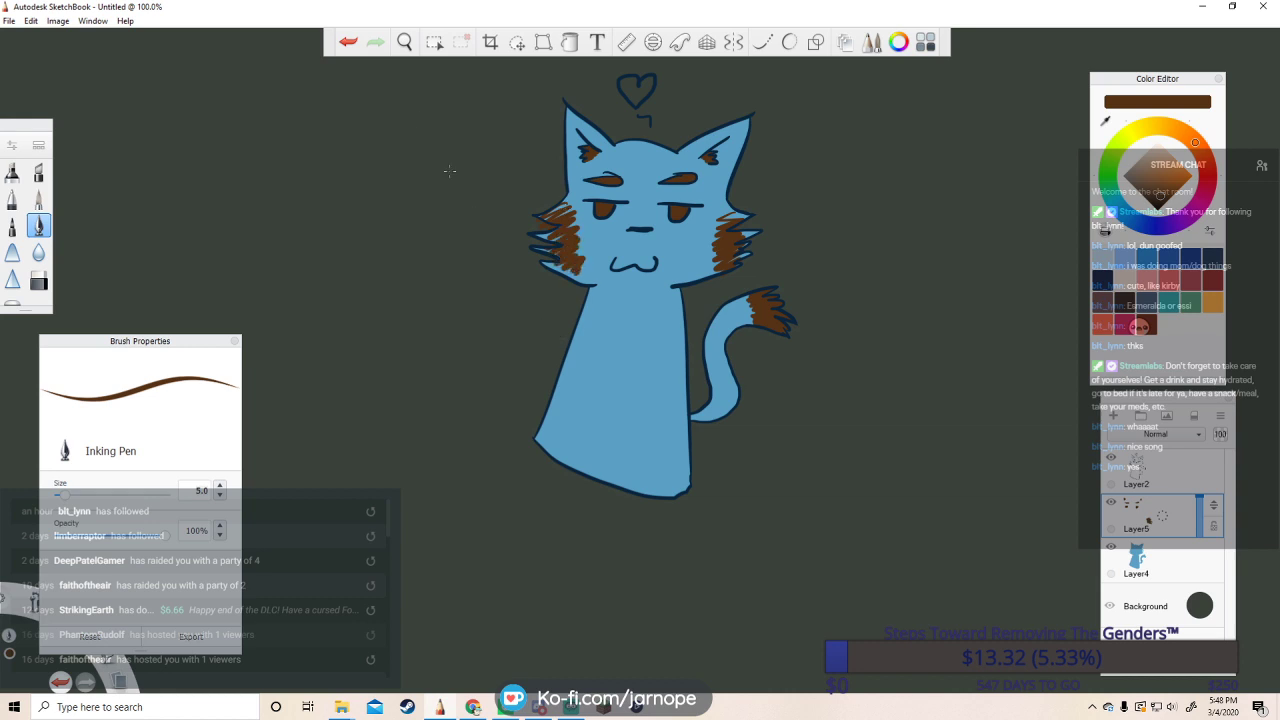
click(348, 42)
click(348, 42)
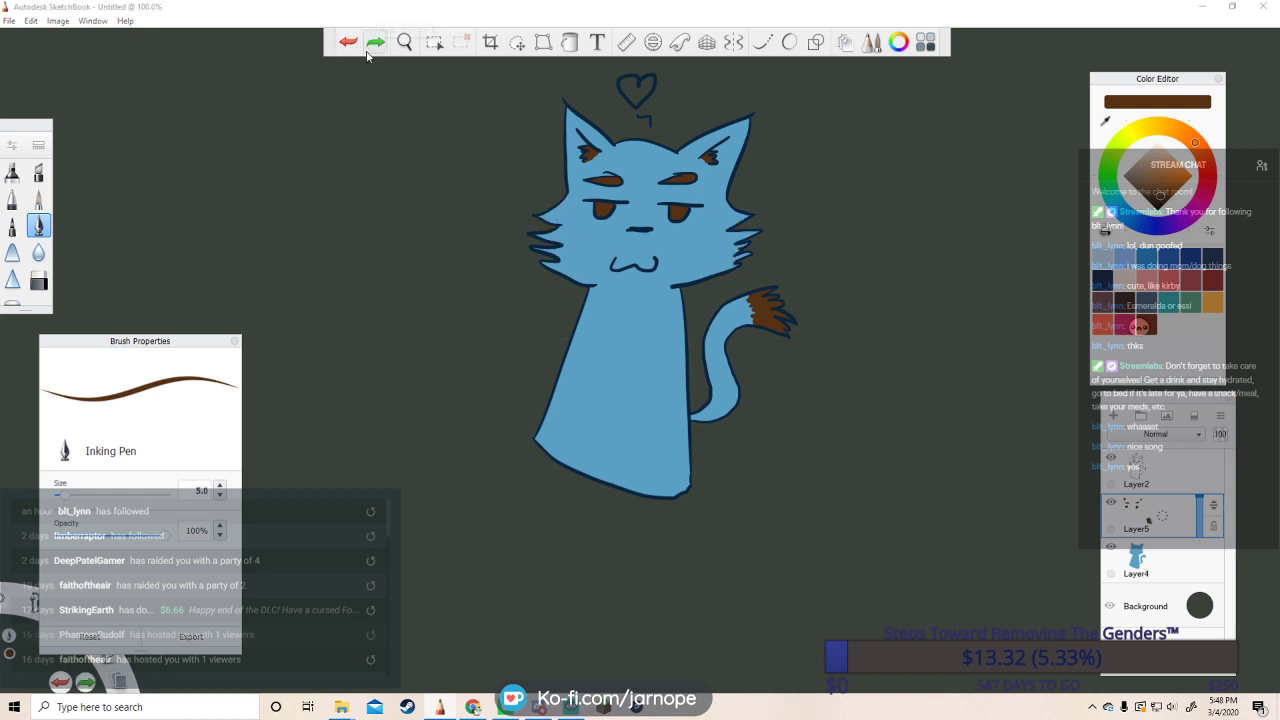
- Zoom in closely on the fur tuft of the cat's left cheek
click(405, 42)
drag(664, 218, 607, 210)
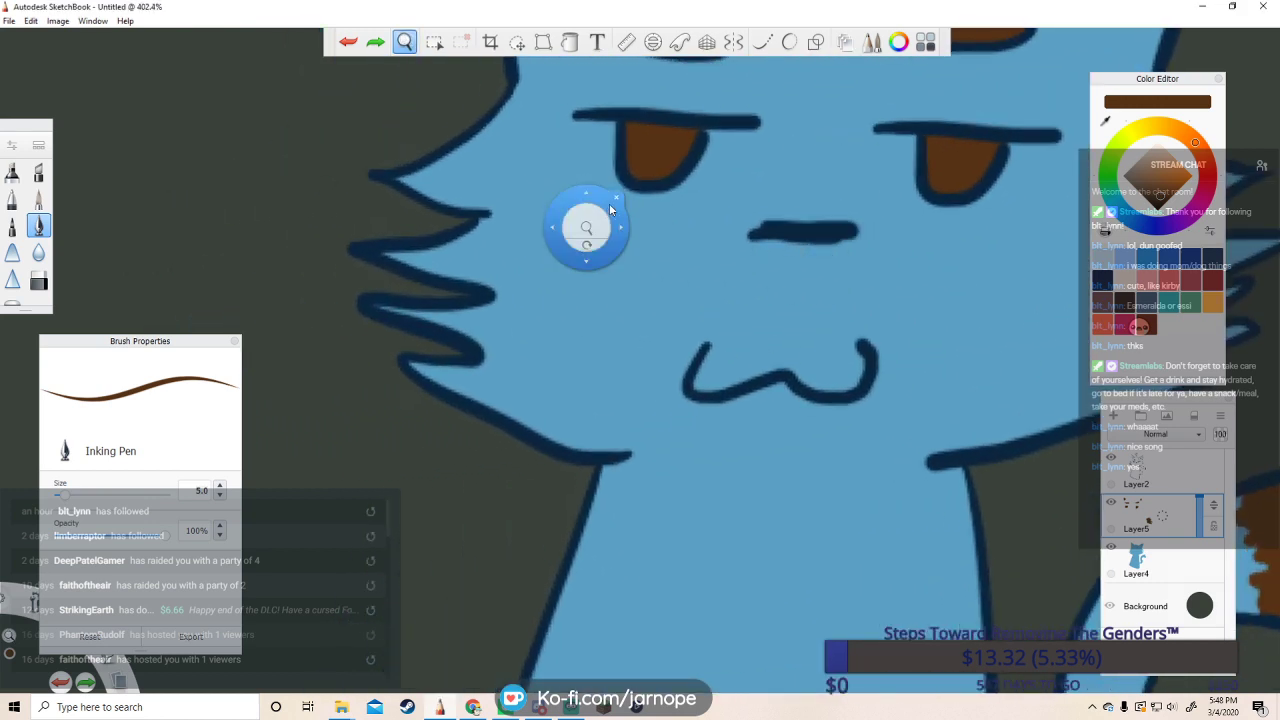
click(405, 42)
click(405, 42)
drag(464, 140, 588, 201)
click(628, 134)
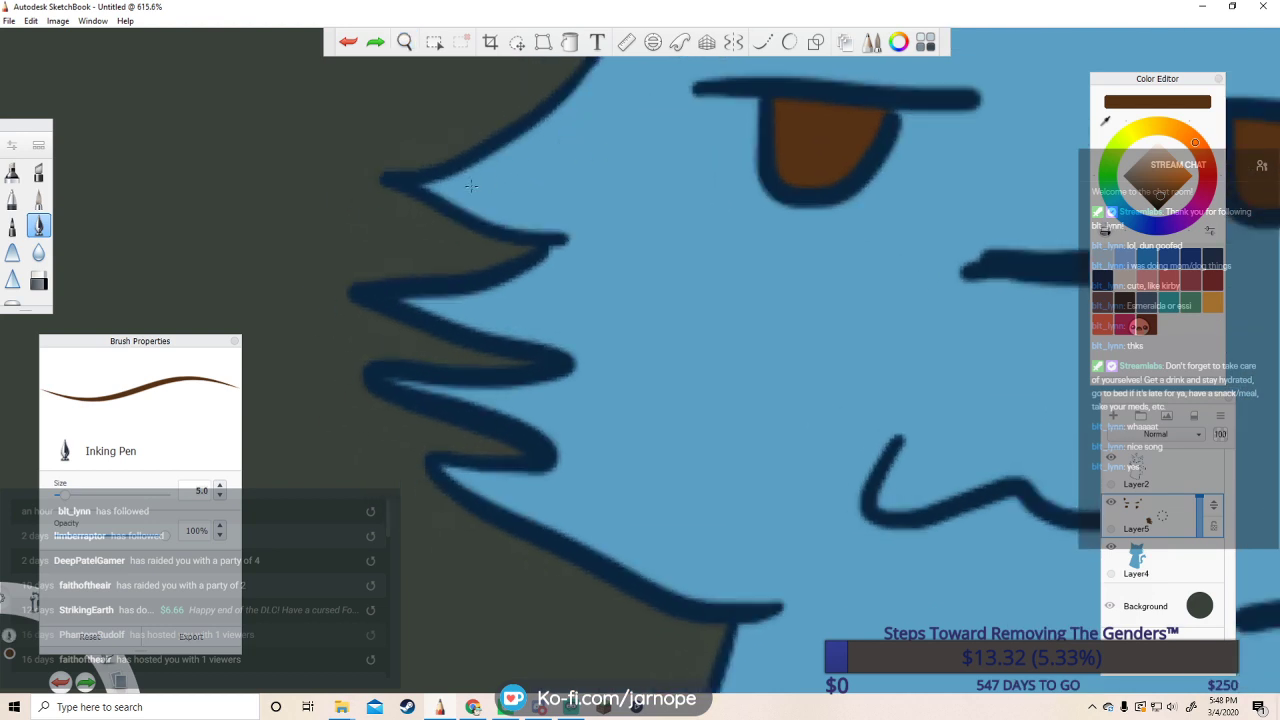
- Fill the left cheek tuft with brown, including its upper tip and blue gaps
drag(430, 181, 530, 224)
drag(458, 206, 556, 220)
drag(430, 182, 562, 226)
mouse_move(450, 186)
mouse_down()
mouse_move(497, 177)
mouse_move(557, 127)
mouse_up()
drag(460, 181, 558, 118)
mouse_move(516, 171)
mouse_down()
mouse_move(562, 240)
mouse_move(558, 196)
mouse_move(557, 297)
mouse_move(567, 265)
mouse_move(575, 367)
mouse_move(577, 349)
mouse_move(585, 360)
mouse_move(529, 506)
mouse_up()
- Paint brown into the blue gaps along the lower jaw outline
mouse_move(458, 480)
mouse_down()
mouse_move(508, 478)
mouse_move(449, 475)
mouse_move(516, 504)
mouse_move(458, 475)
mouse_up()
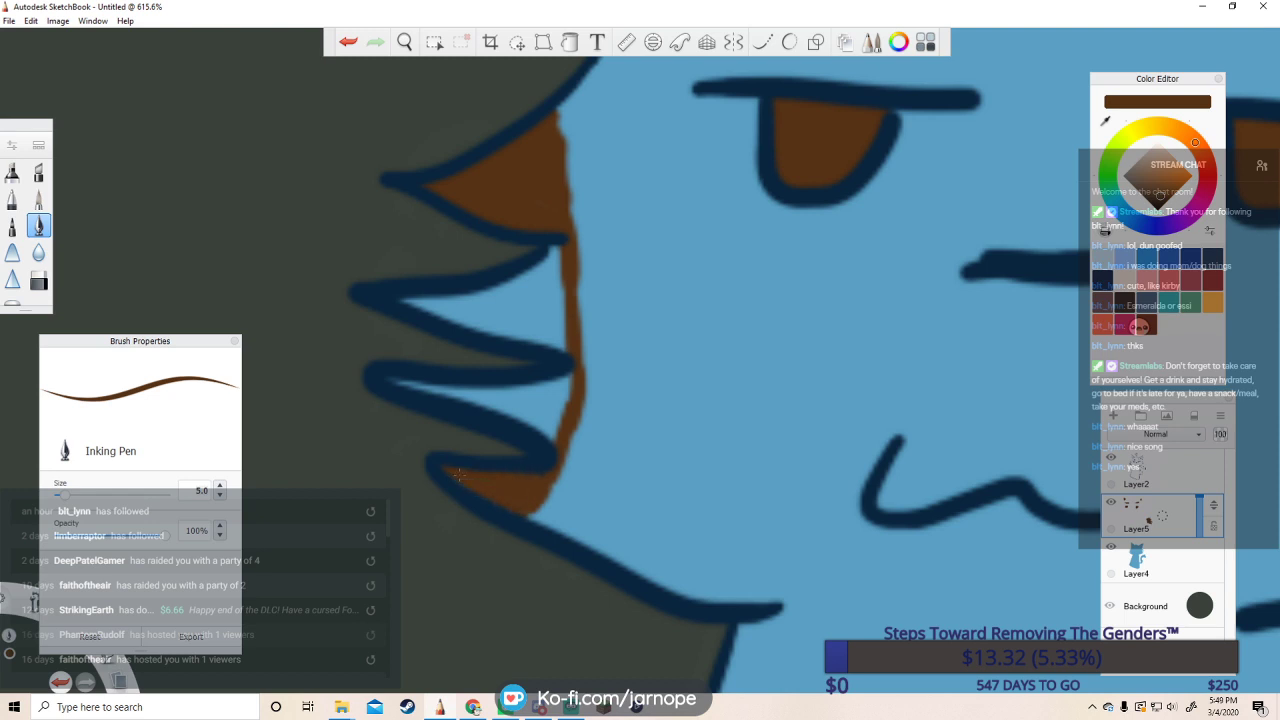
mouse_move(530, 416)
mouse_down()
mouse_move(552, 428)
mouse_move(565, 400)
mouse_move(505, 410)
mouse_move(536, 405)
mouse_up()
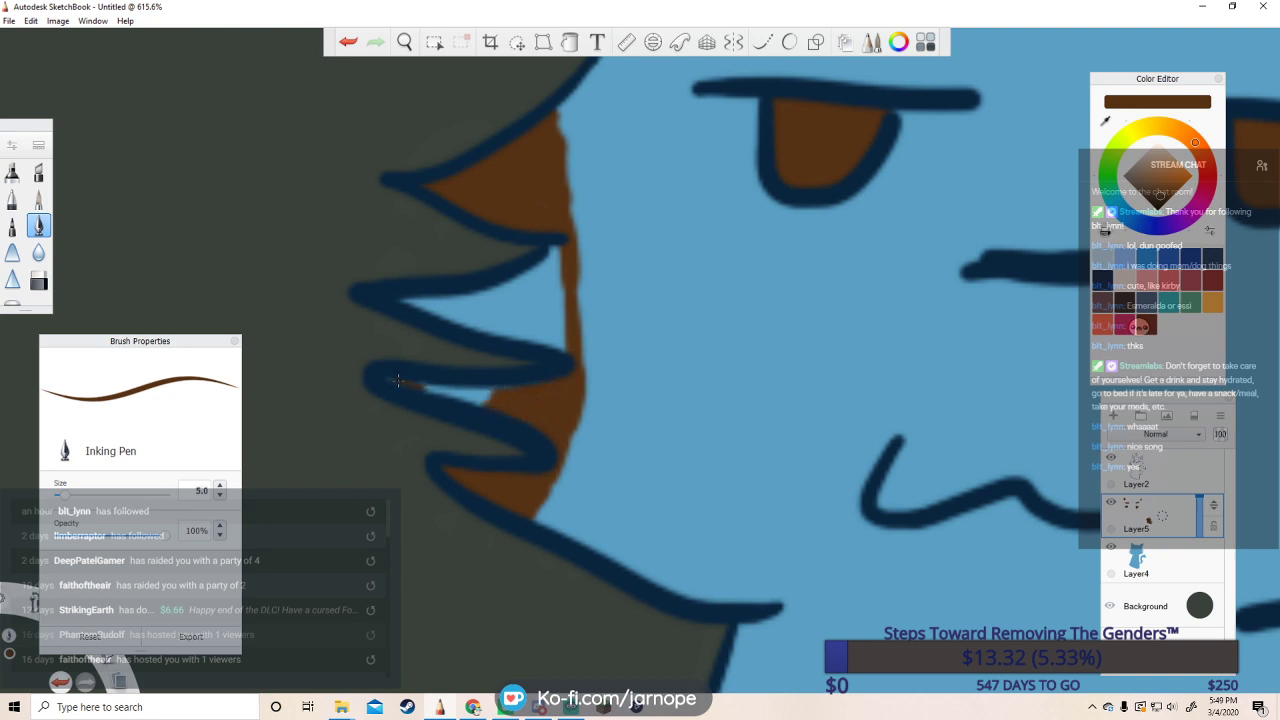
mouse_move(442, 397)
mouse_down()
mouse_move(478, 394)
mouse_move(454, 398)
mouse_up()
mouse_move(428, 300)
mouse_down()
mouse_move(515, 303)
mouse_move(502, 302)
mouse_move(540, 270)
mouse_move(556, 335)
mouse_move(557, 309)
mouse_up()
mouse_move(465, 320)
mouse_down()
mouse_move(544, 340)
mouse_move(532, 290)
mouse_up()
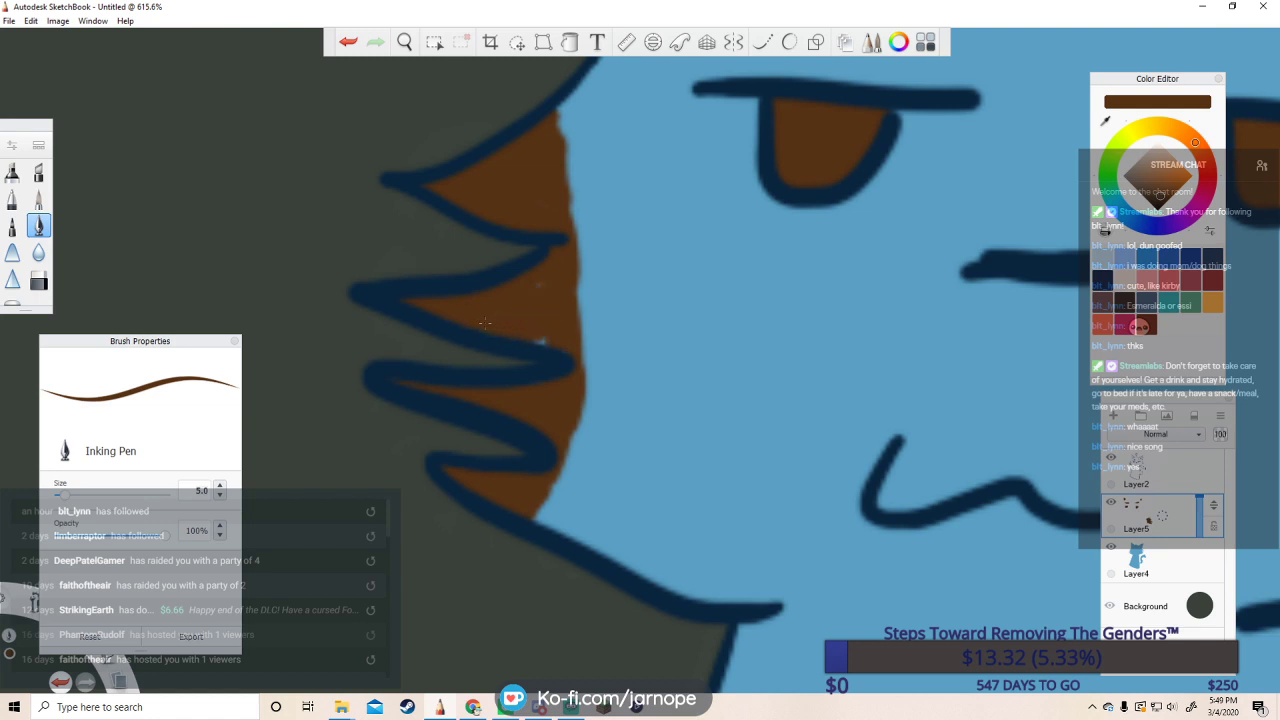
- Zoom out to frame the cheek and continue the brown fill down to the jawline
click(404, 41)
drag(643, 357, 543, 151)
scroll(546, 155, down, 3)
drag(489, 284, 472, 269)
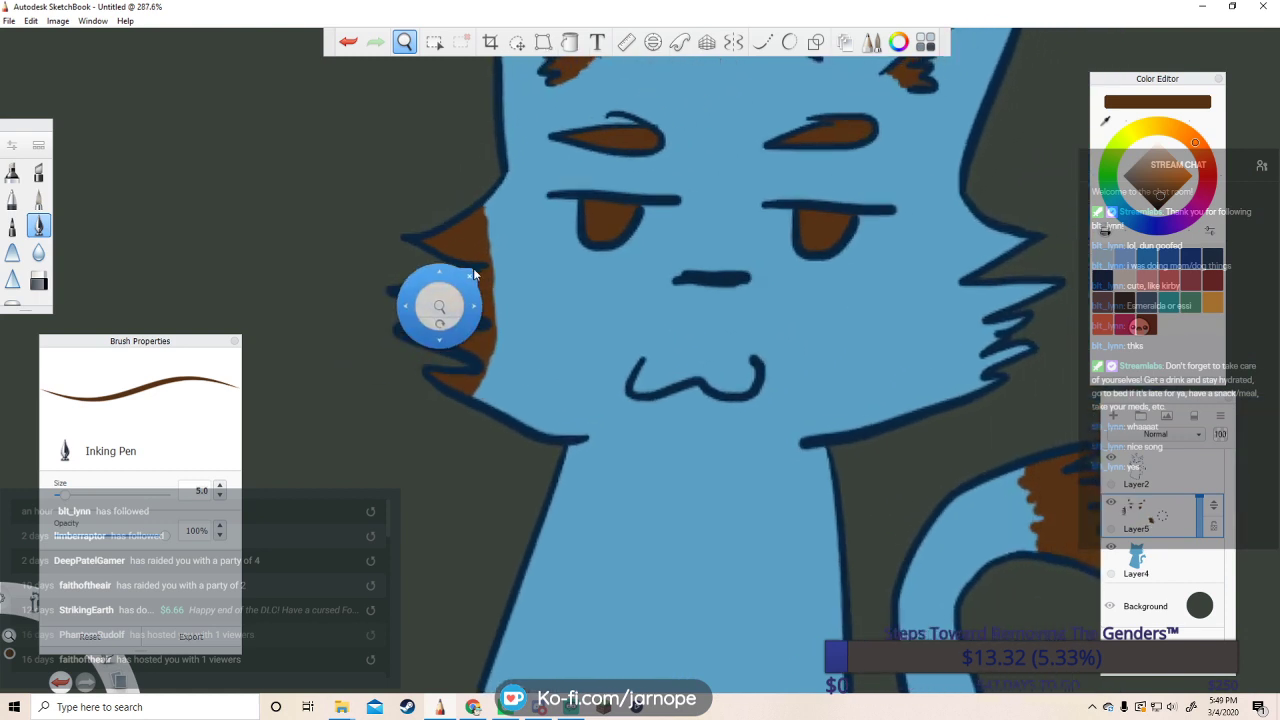
mouse_move(489, 199)
mouse_down()
mouse_move(503, 230)
mouse_move(491, 202)
mouse_up()
mouse_move(506, 245)
mouse_down()
mouse_move(522, 325)
mouse_move(491, 200)
mouse_move(483, 393)
mouse_move(534, 415)
mouse_move(533, 383)
mouse_move(503, 377)
mouse_move(490, 200)
mouse_move(519, 370)
mouse_move(545, 398)
mouse_move(521, 404)
mouse_move(543, 426)
mouse_up()
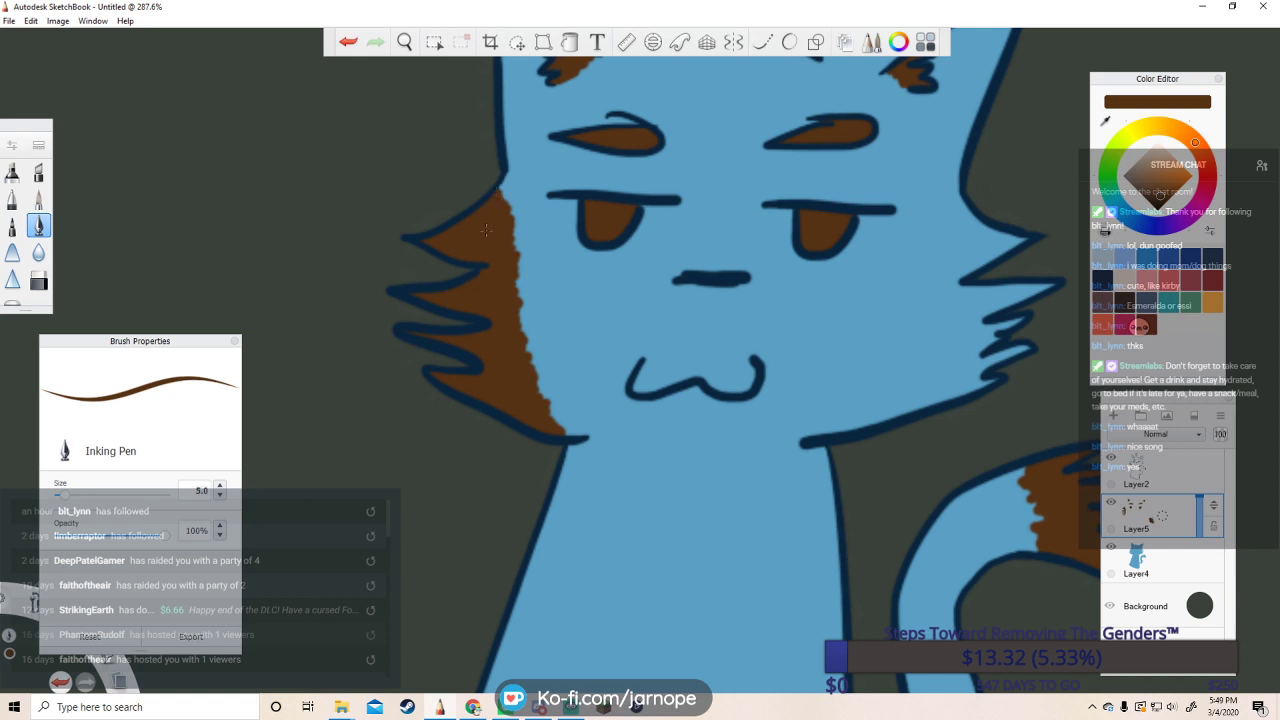
click(404, 41)
drag(443, 86, 423, 300)
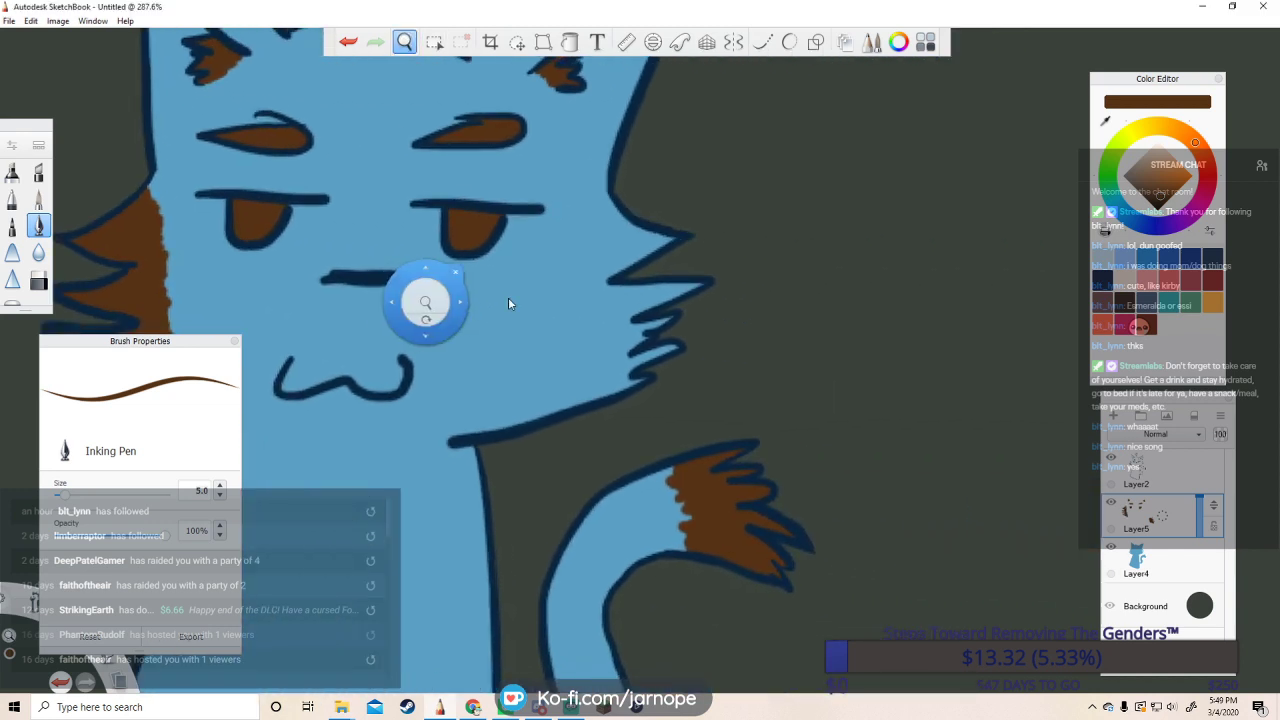
mouse_move(546, 291)
mouse_down()
mouse_move(743, 323)
mouse_move(555, 280)
mouse_up()
click(588, 266)
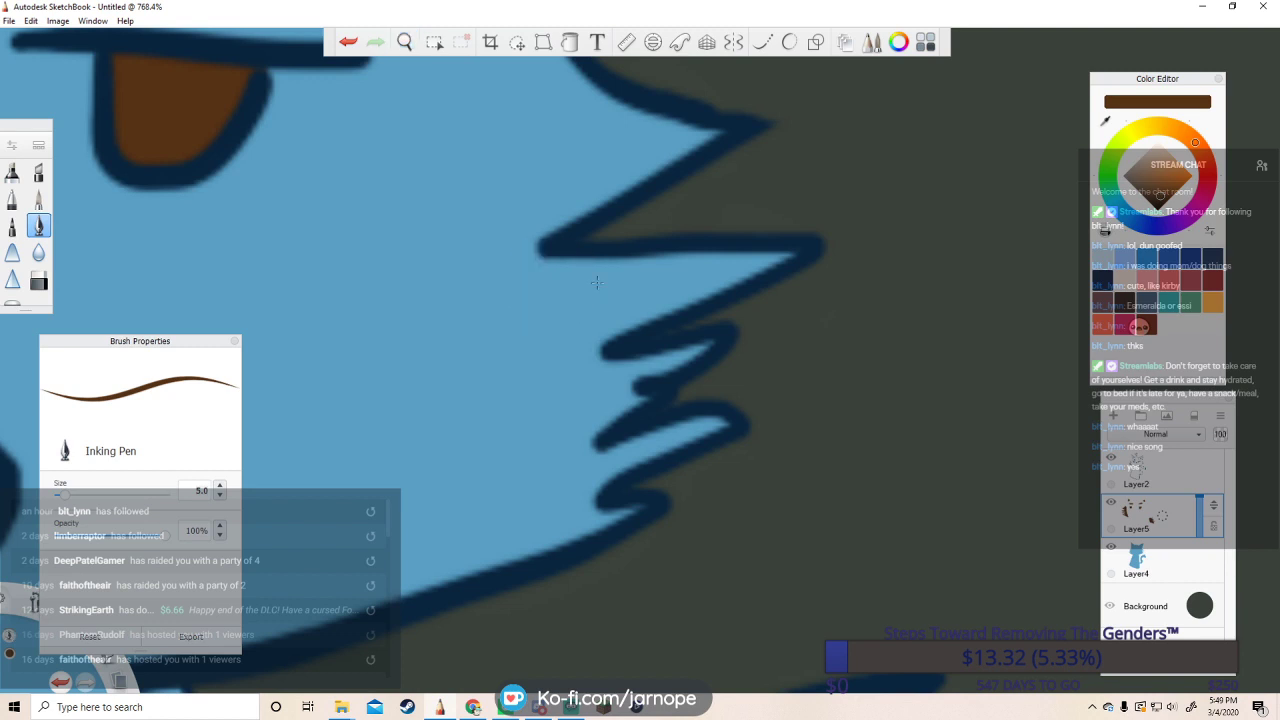
drag(602, 512, 606, 521)
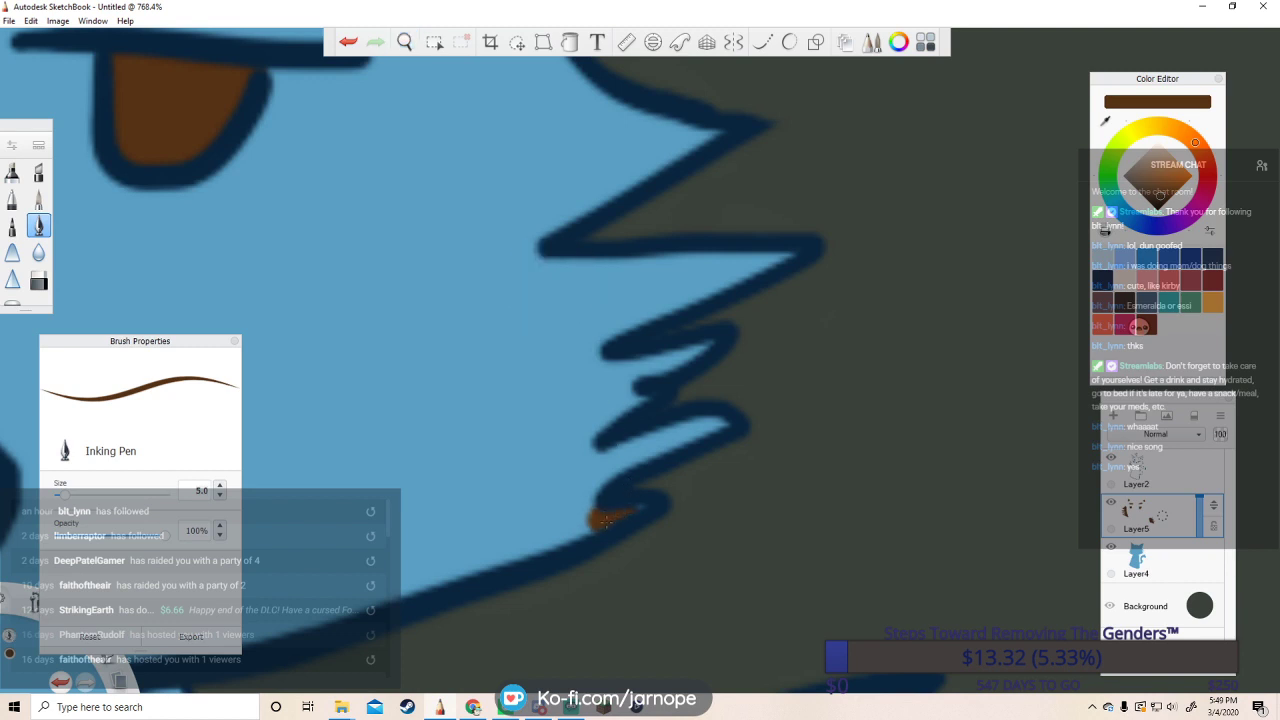
mouse_move(594, 458)
mouse_down()
mouse_move(590, 510)
mouse_move(645, 455)
mouse_move(610, 467)
mouse_move(730, 422)
mouse_up()
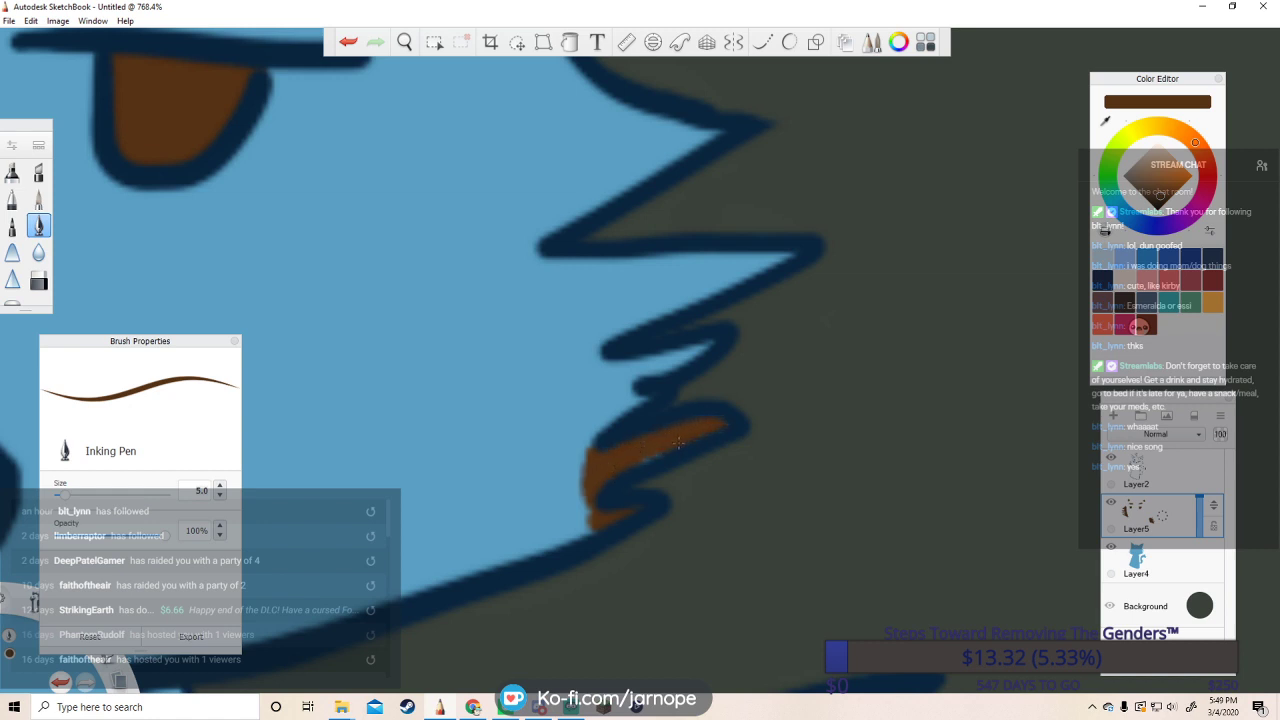
mouse_move(608, 414)
mouse_down()
mouse_move(634, 394)
mouse_move(588, 372)
mouse_move(714, 340)
mouse_up()
mouse_move(598, 388)
mouse_down()
mouse_move(576, 450)
mouse_move(580, 535)
mouse_up()
mouse_move(530, 245)
mouse_down()
mouse_move(600, 360)
mouse_move(705, 272)
mouse_move(770, 262)
mouse_move(620, 274)
mouse_move(638, 263)
mouse_move(566, 280)
mouse_move(590, 298)
mouse_move(601, 266)
mouse_up()
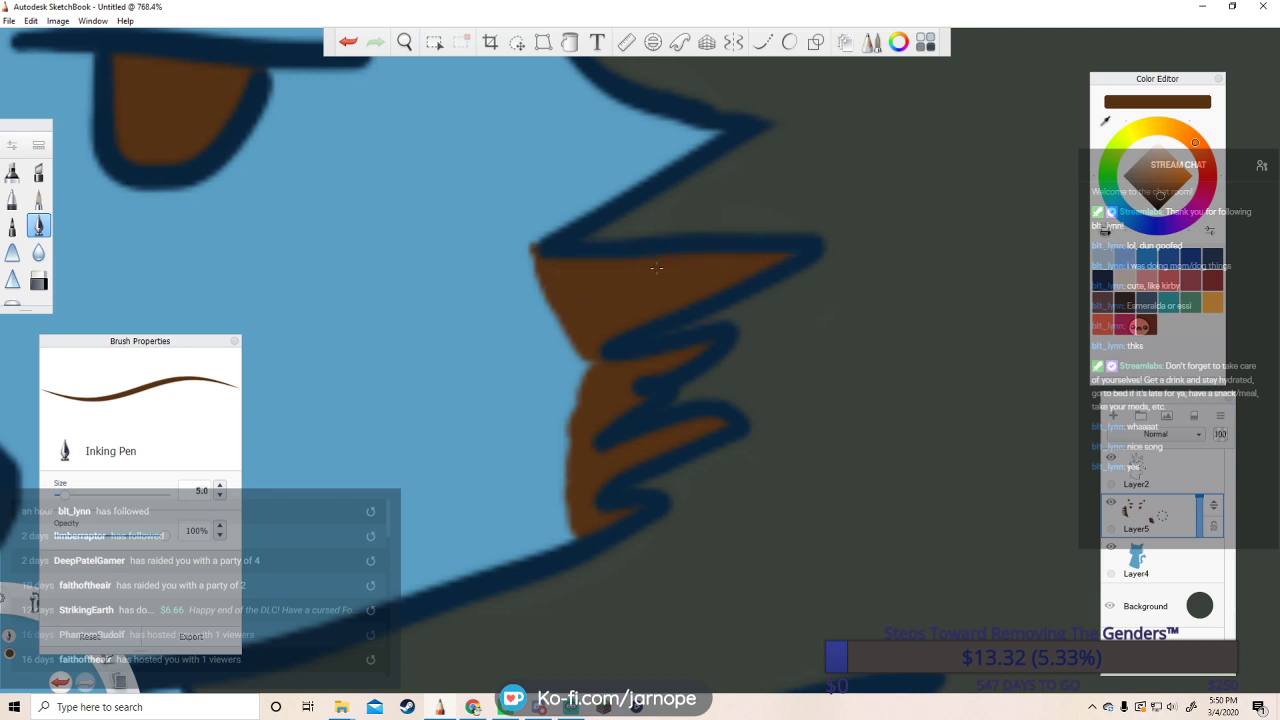
click(406, 43)
drag(551, 182, 606, 334)
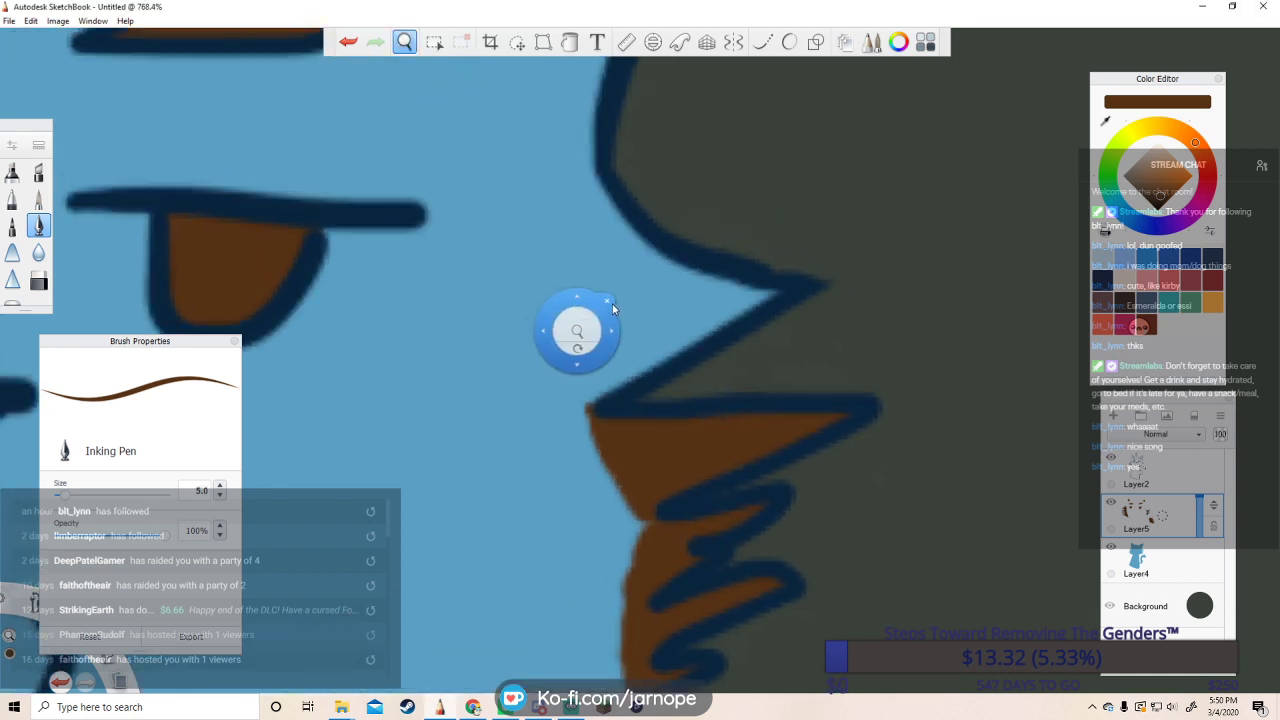
mouse_move(596, 172)
mouse_down()
mouse_move(580, 400)
mouse_move(630, 350)
mouse_move(650, 365)
mouse_move(778, 292)
mouse_move(680, 280)
mouse_move(692, 283)
mouse_up()
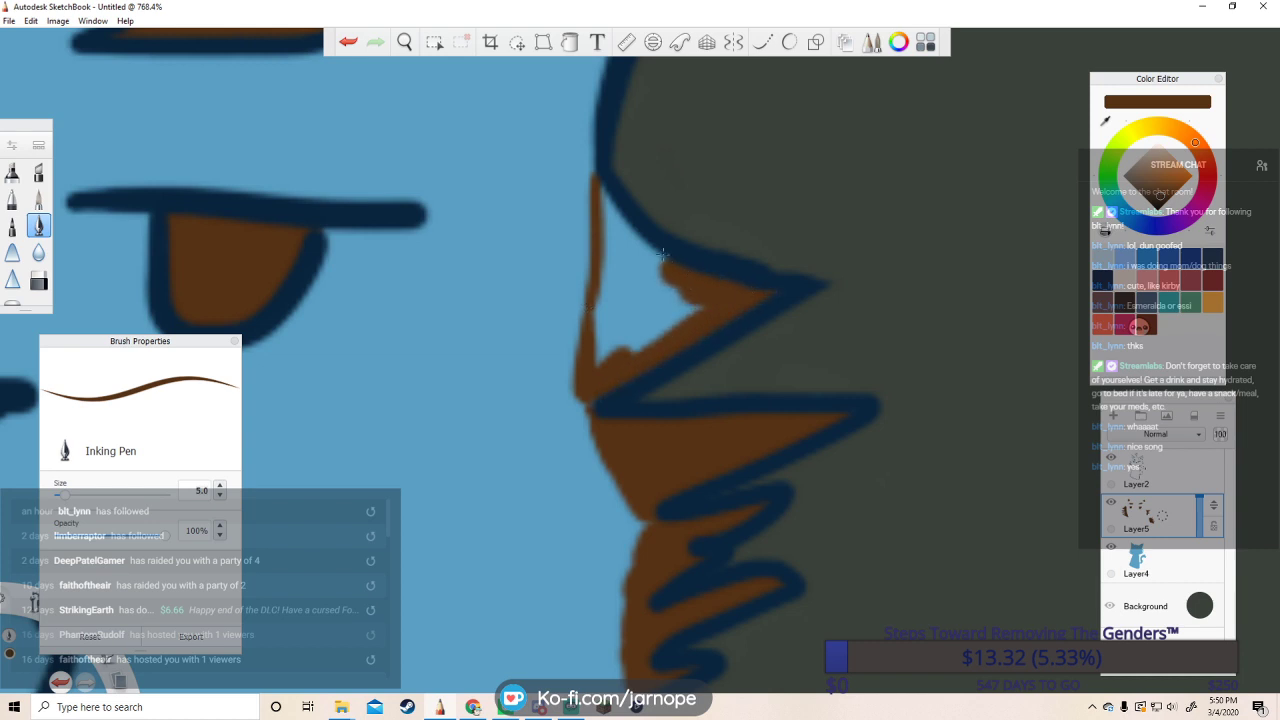
mouse_move(602, 200)
mouse_down()
mouse_move(660, 272)
mouse_move(645, 280)
mouse_move(613, 214)
mouse_up()
mouse_move(600, 262)
mouse_down()
mouse_move(617, 318)
mouse_move(693, 303)
mouse_move(655, 332)
mouse_move(702, 299)
mouse_move(615, 335)
mouse_move(702, 299)
mouse_move(614, 333)
mouse_move(610, 281)
mouse_up()
click(404, 42)
drag(447, 98, 620, 345)
click(645, 292)
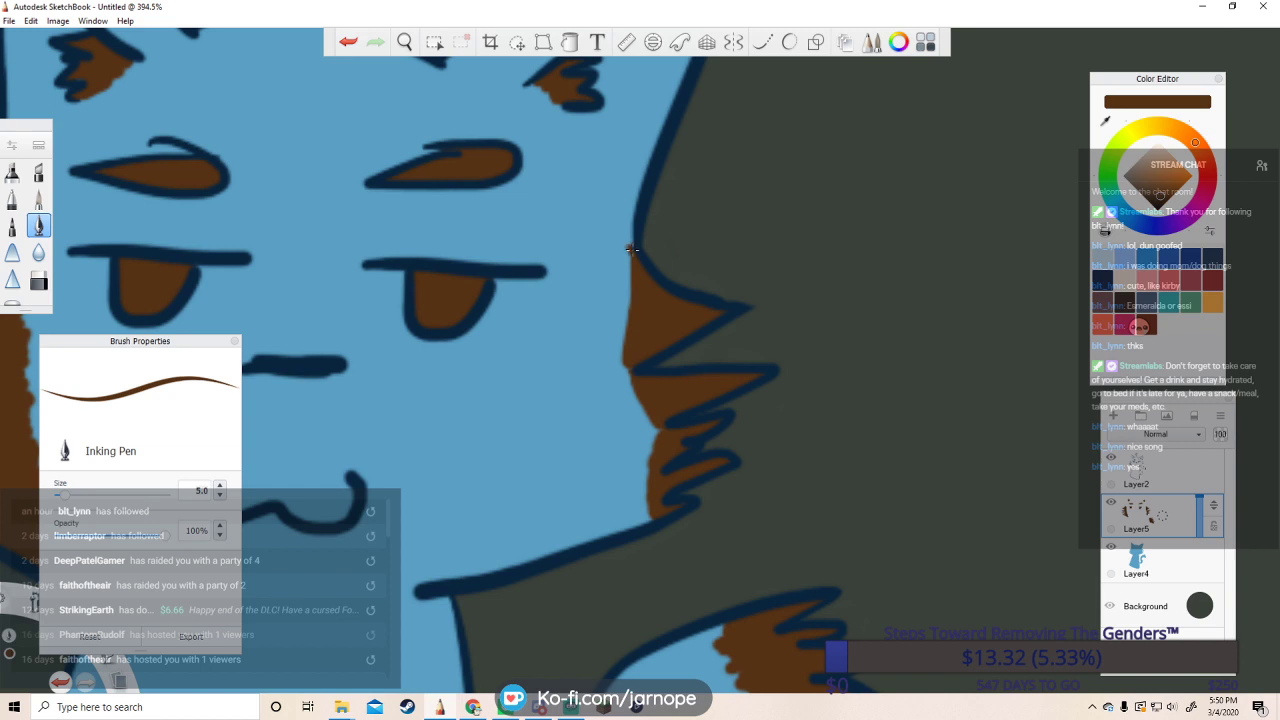
mouse_move(626, 280)
mouse_down()
mouse_move(606, 375)
mouse_move(632, 249)
mouse_move(622, 414)
mouse_up()
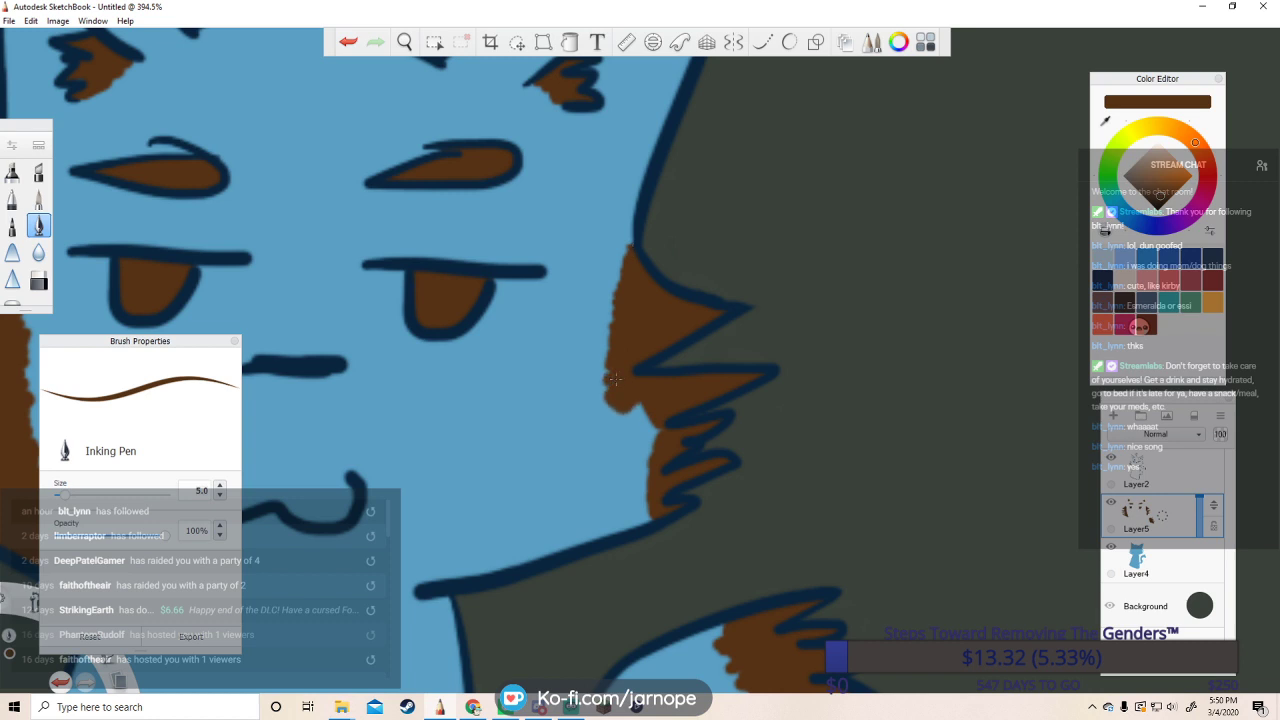
mouse_move(622, 414)
mouse_down()
mouse_move(604, 414)
mouse_move(564, 546)
mouse_up()
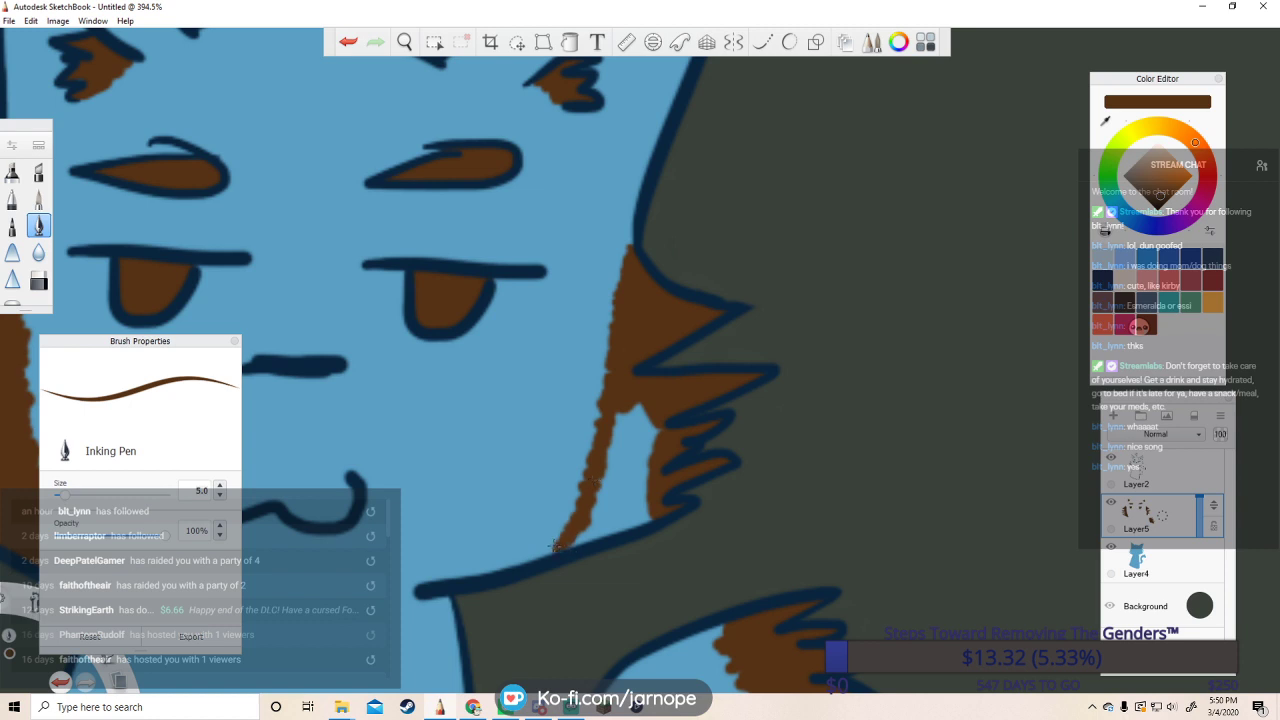
mouse_move(596, 537)
mouse_down()
mouse_move(570, 546)
mouse_move(648, 502)
mouse_move(640, 408)
mouse_move(595, 515)
mouse_up()
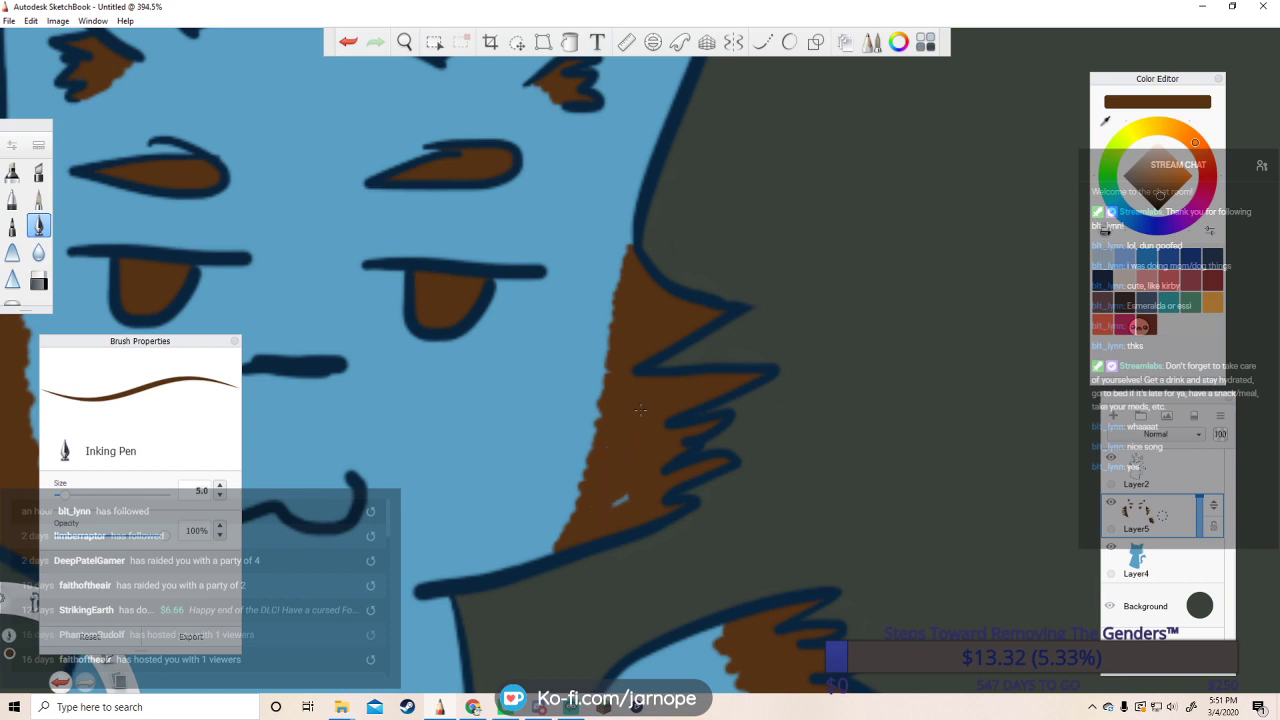
click(404, 41)
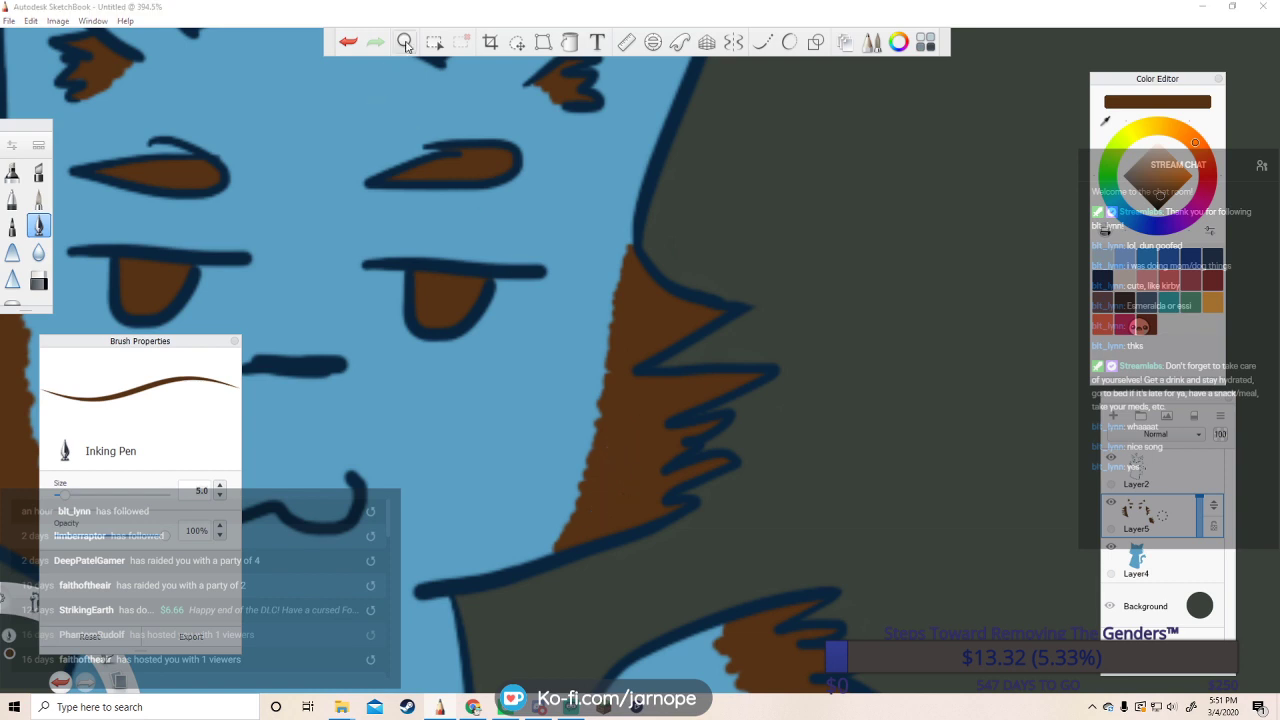
drag(466, 106, 648, 458)
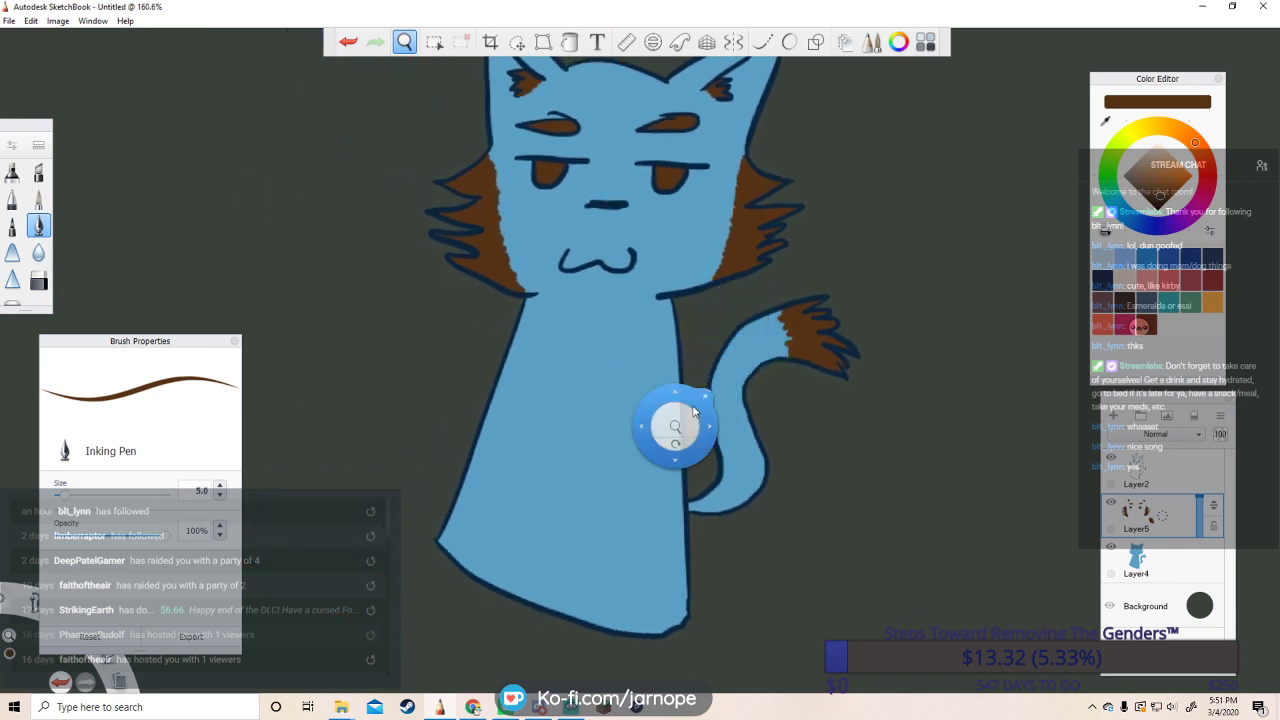
drag(695, 410, 145, 555)
key(ctrl+alt+0)
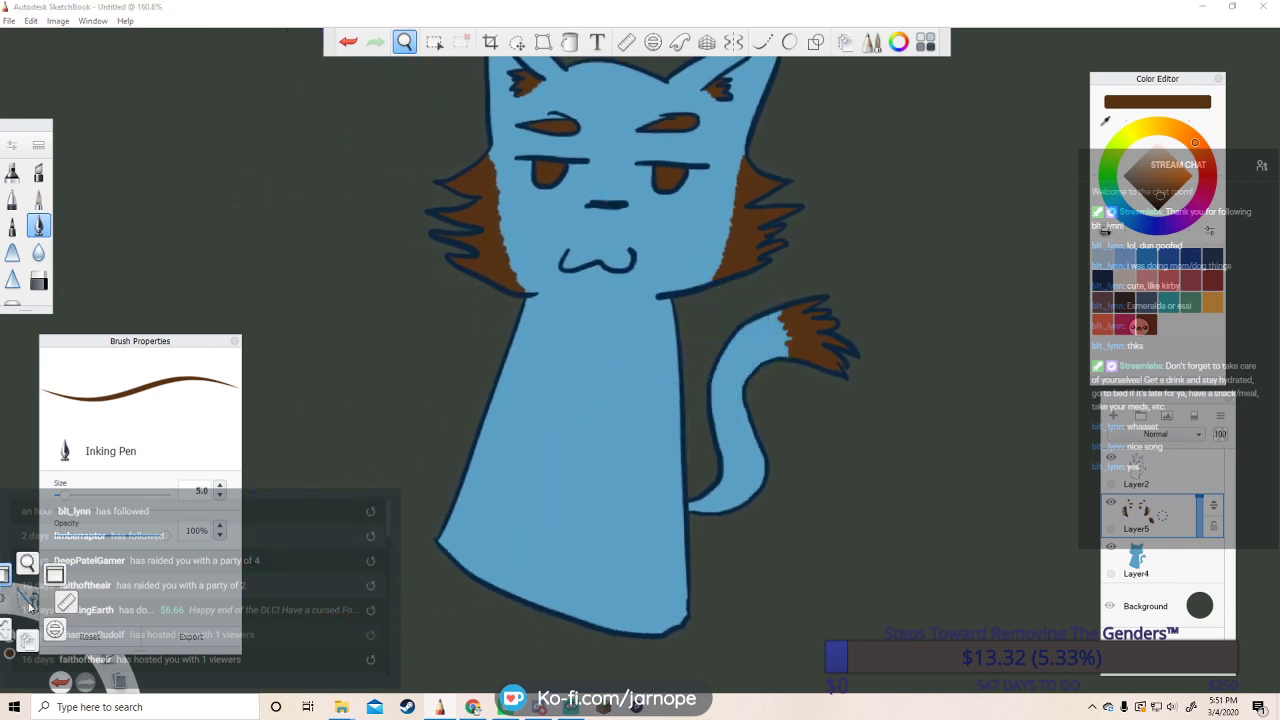
drag(64, 565, 336, 496)
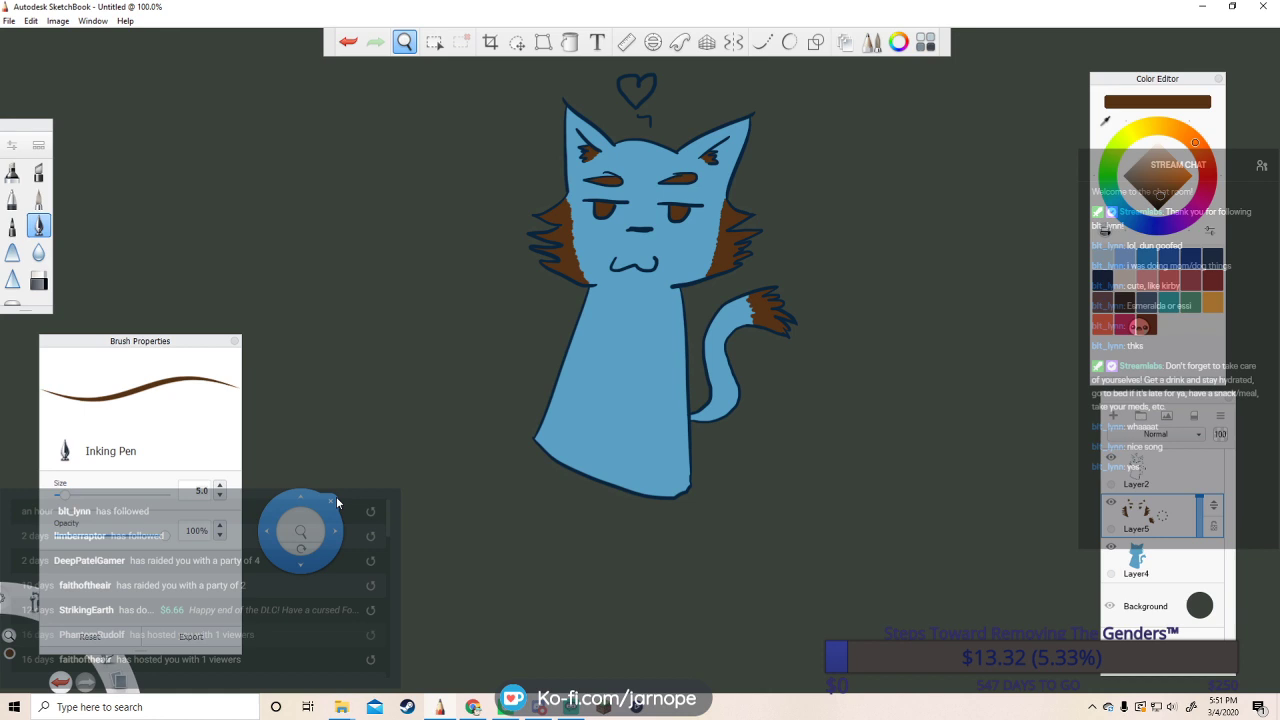
drag(336, 496, 687, 165)
scroll(657, 202, up, 5)
scroll(657, 202, up, 1)
- Pan to the right cheek and paint brown fur up to its dark outline
drag(674, 343, 589, 337)
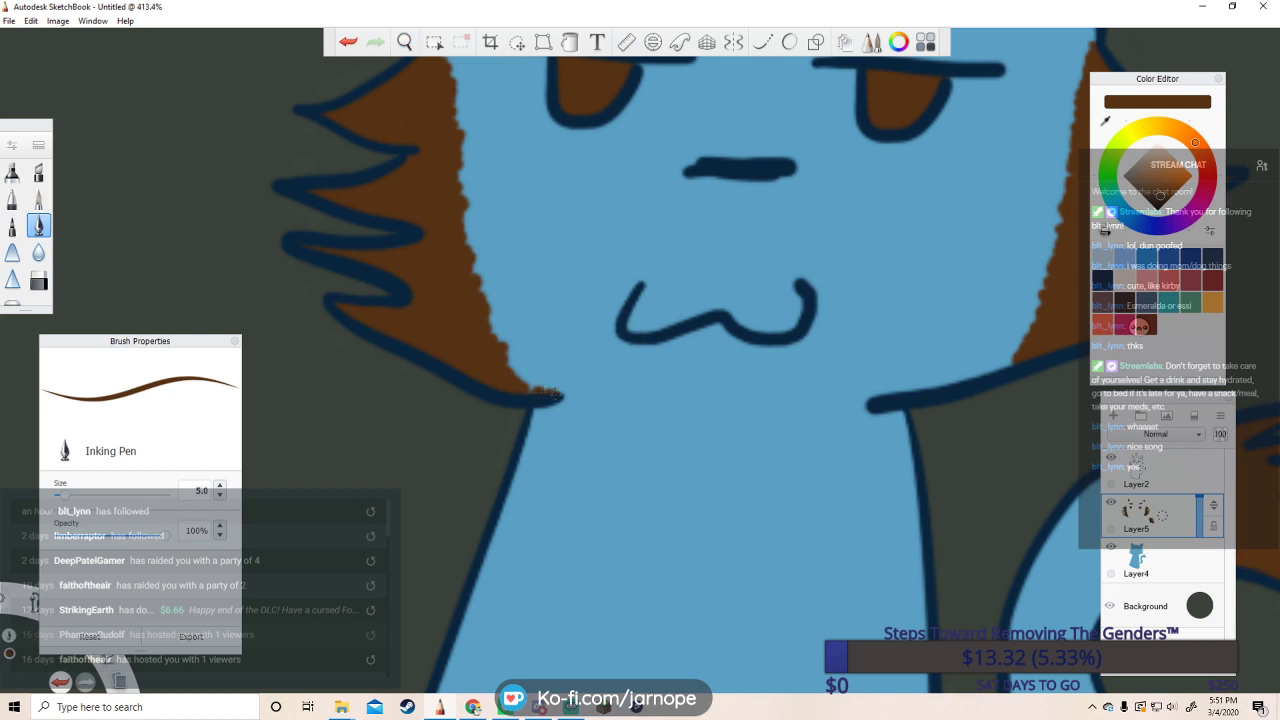
click(405, 41)
drag(571, 191, 694, 306)
click(590, 355)
mouse_move(578, 374)
mouse_down()
mouse_move(678, 340)
mouse_move(710, 268)
mouse_up()
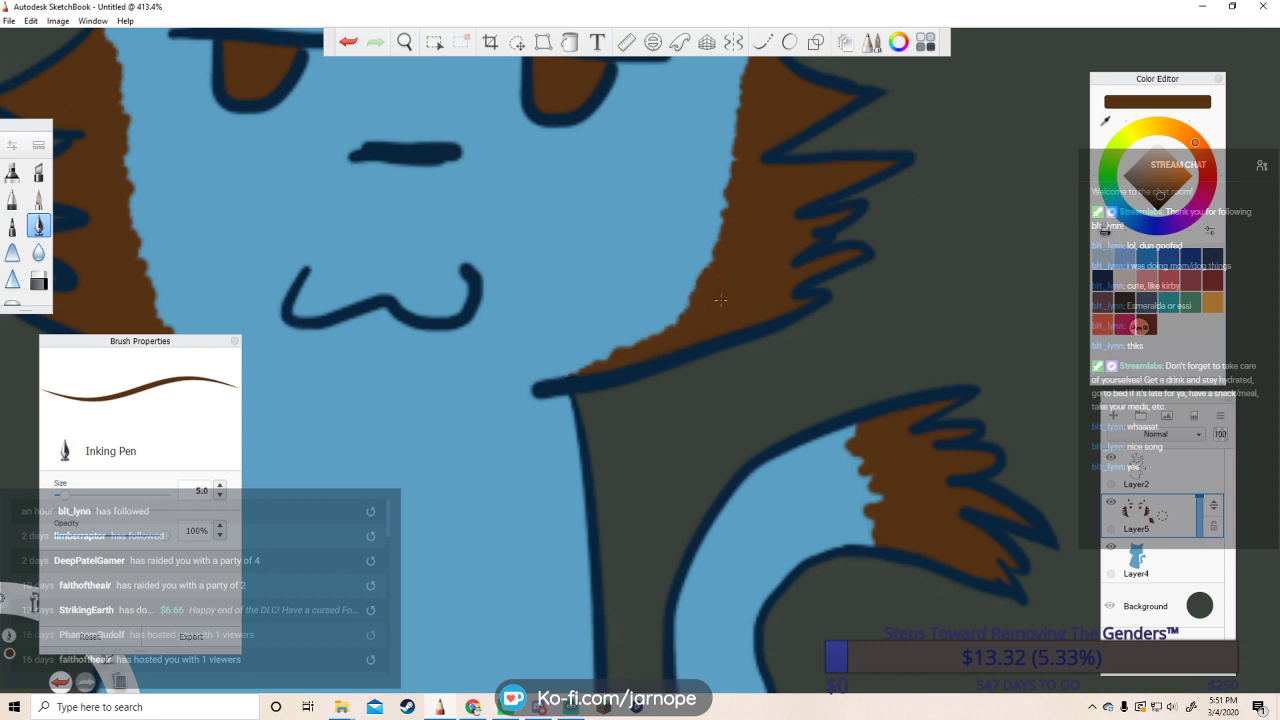
- Zoom out to the whole cat, then zoom in on the heart above its head
click(47, 588)
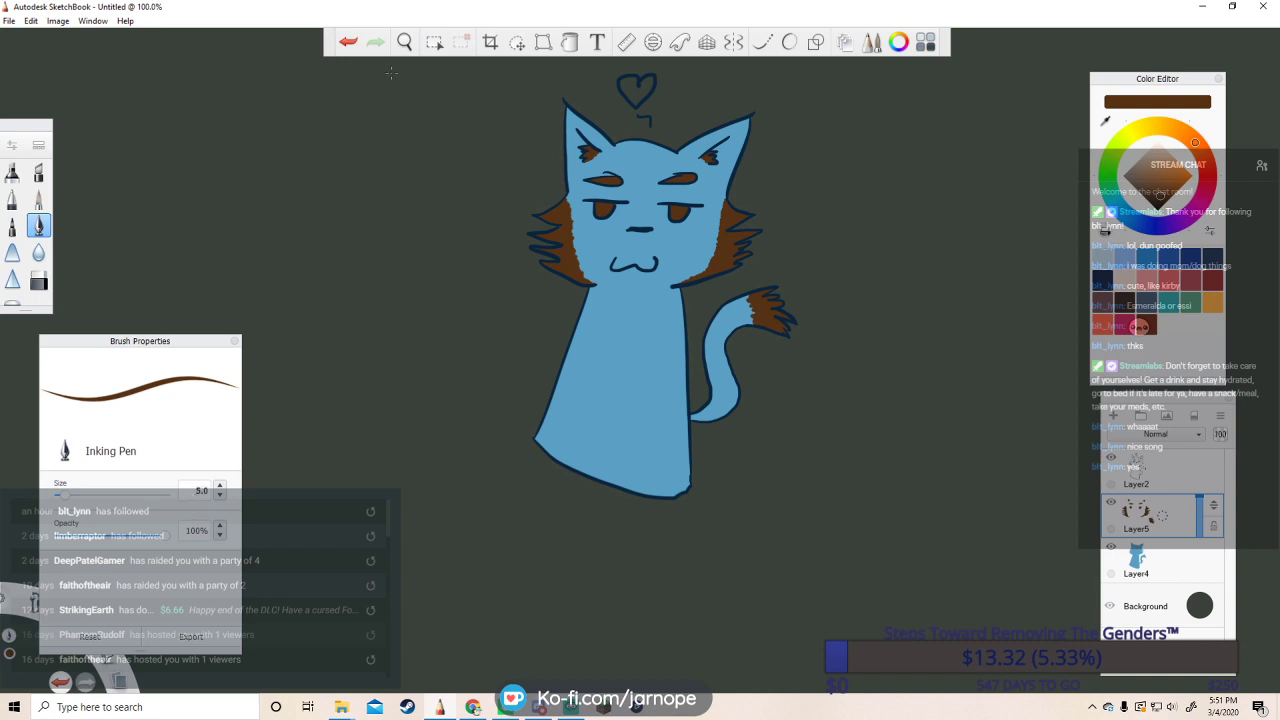
click(404, 41)
mouse_move(451, 100)
mouse_down()
mouse_move(473, 326)
mouse_move(480, 294)
mouse_move(674, 240)
mouse_move(603, 154)
mouse_up()
- Select Layer5 and add a new empty layer above it
click(1158, 562)
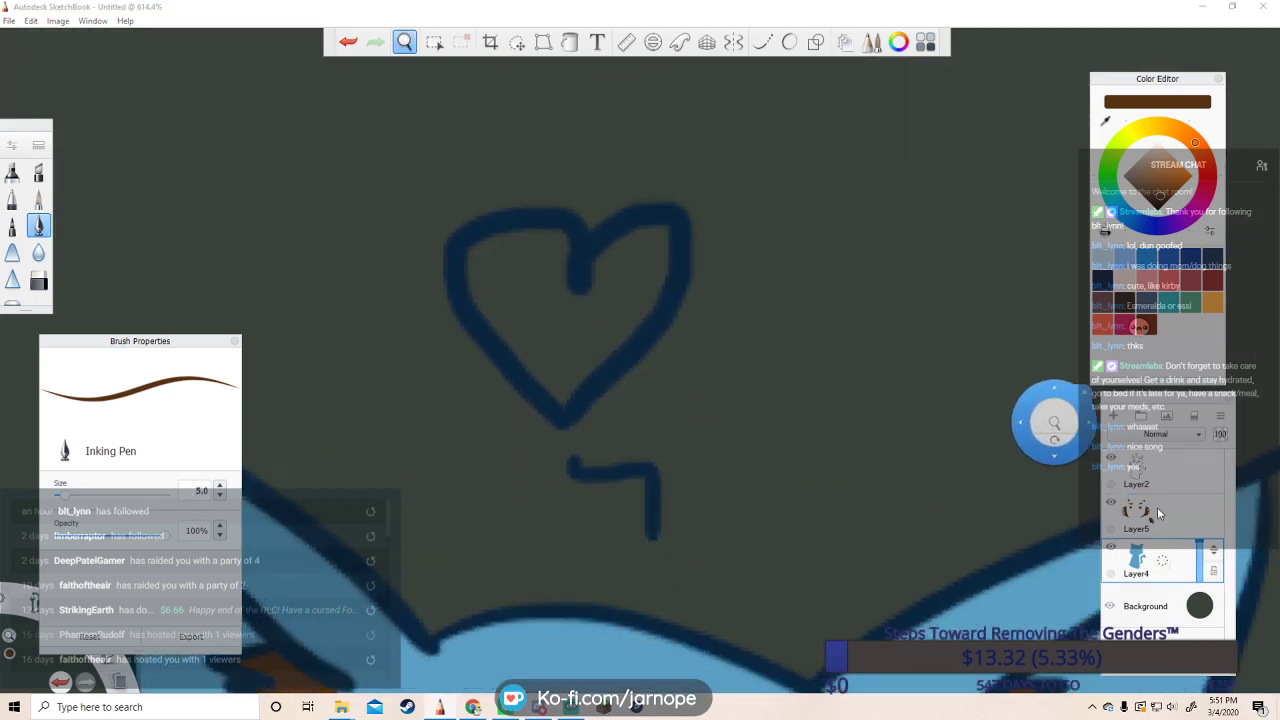
click(1150, 506)
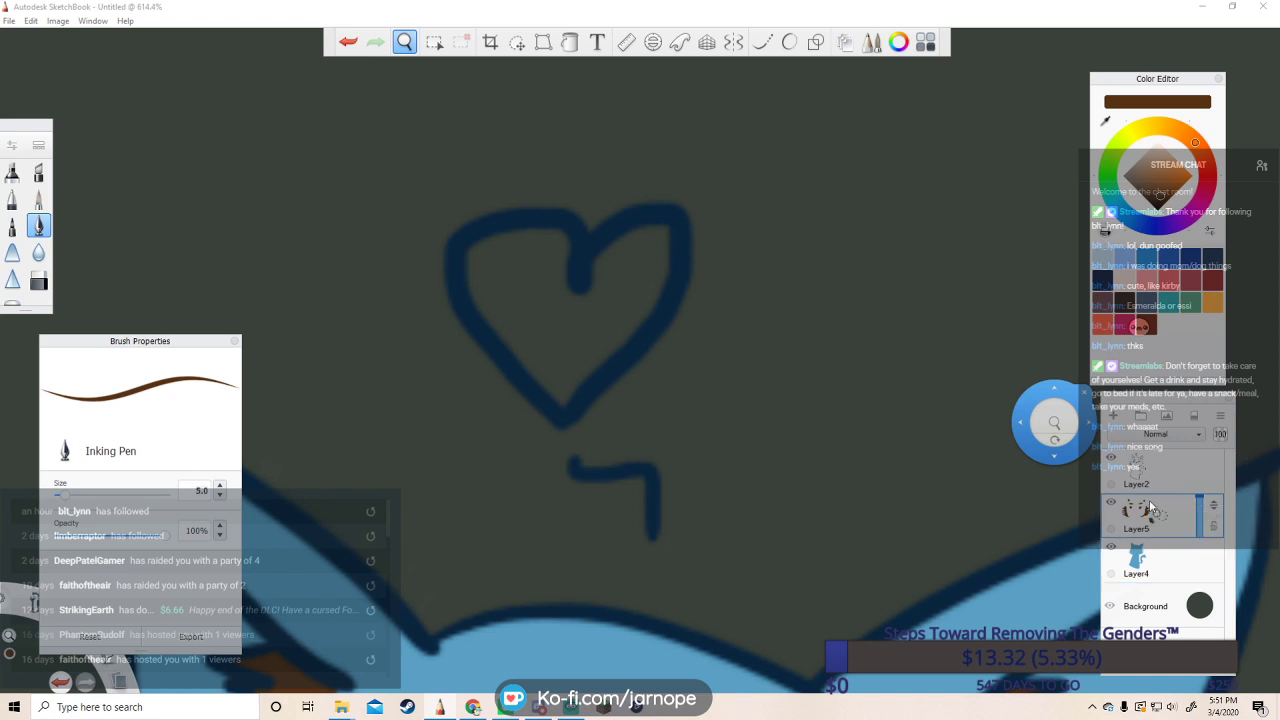
click(1116, 416)
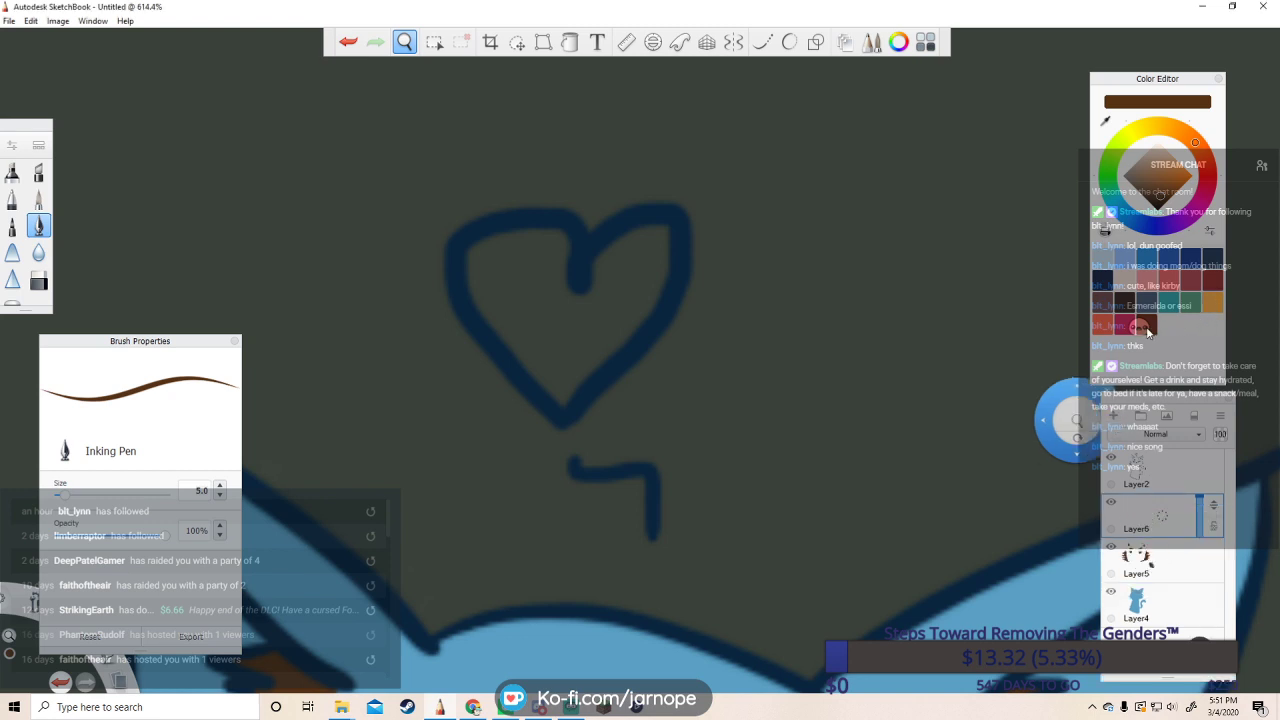
- Discard a trial crimson stroke and adjust the paint colour to a deeper red
click(1130, 326)
mouse_move(495, 264)
mouse_down()
mouse_move(580, 350)
mouse_move(600, 295)
mouse_up()
click(349, 42)
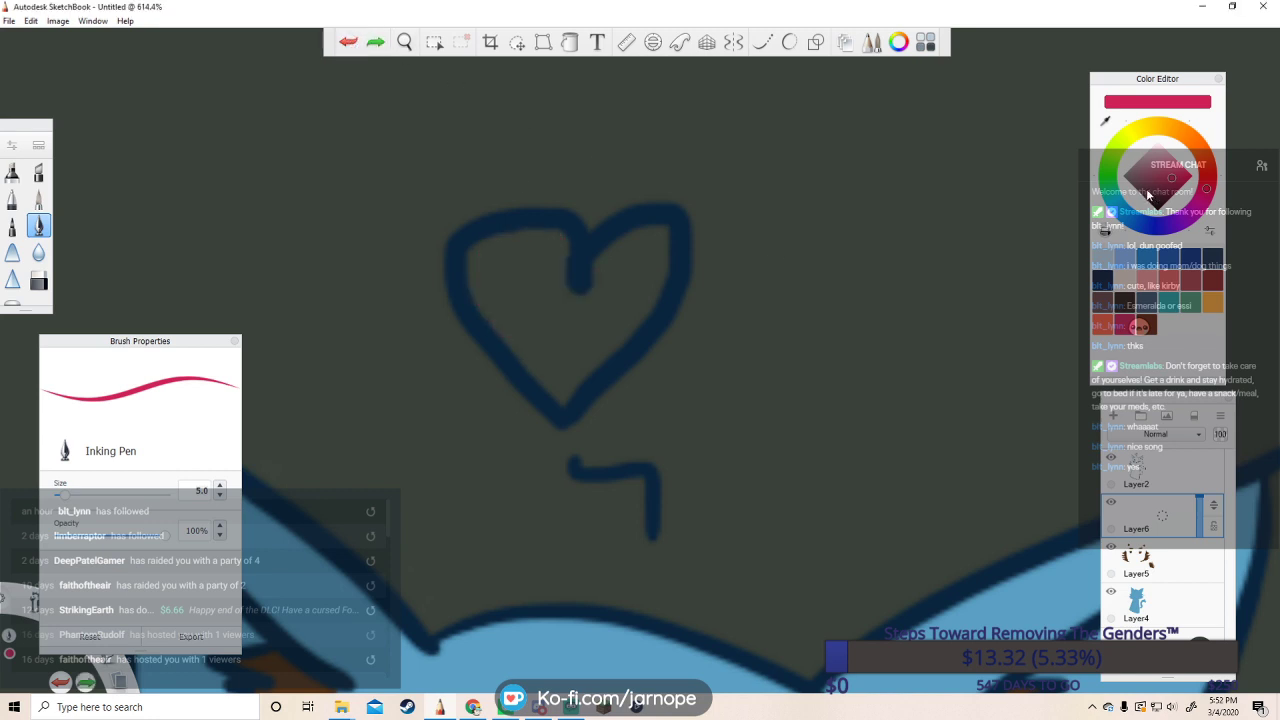
click(1142, 175)
click(1152, 190)
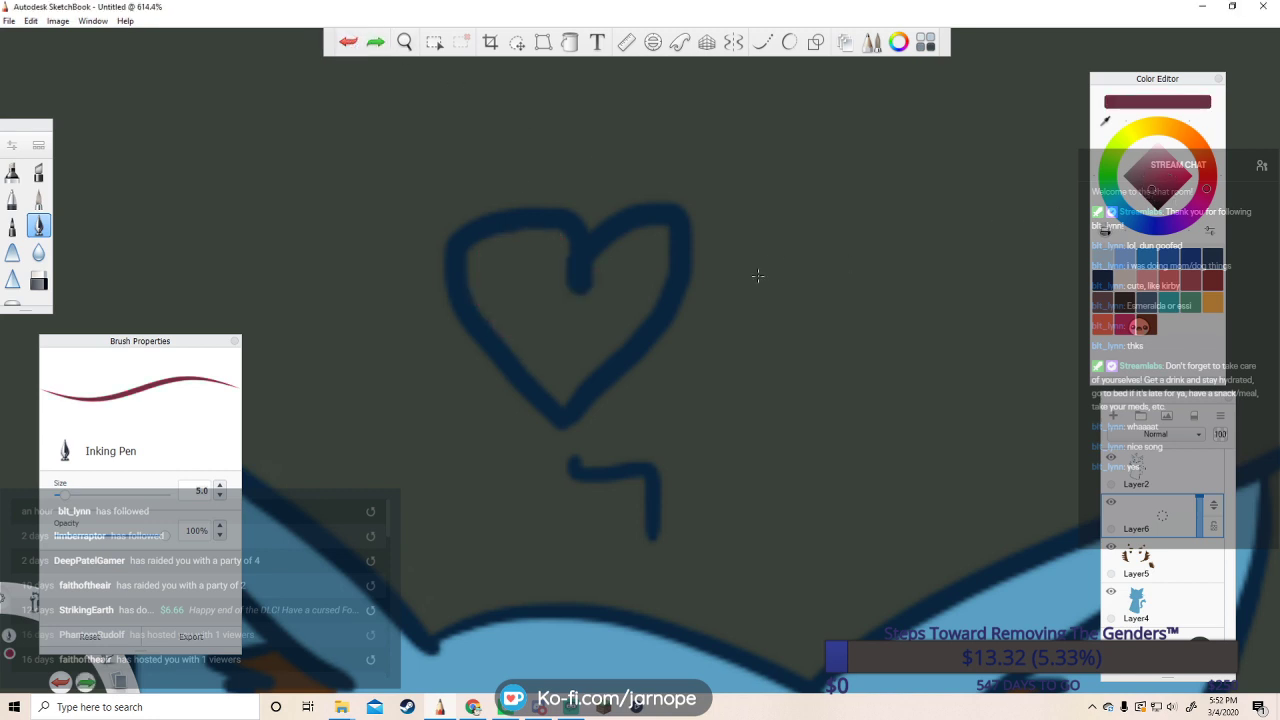
click(1216, 178)
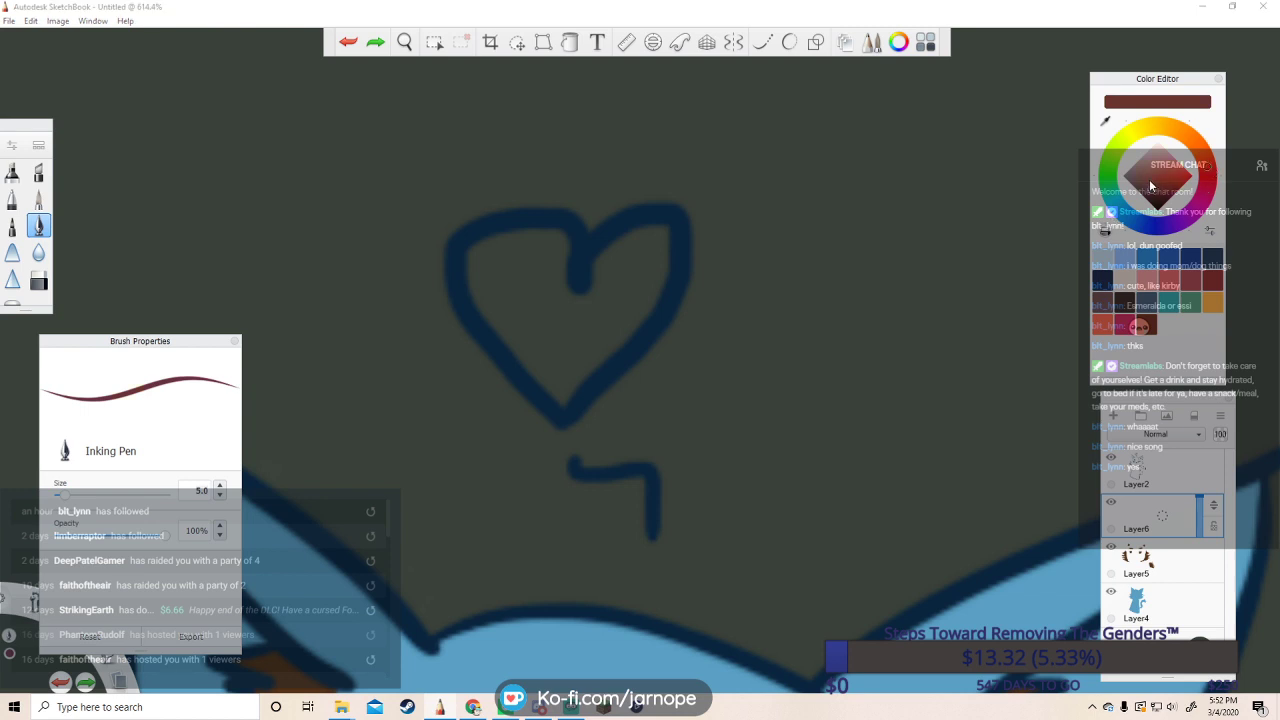
click(1214, 178)
click(1156, 188)
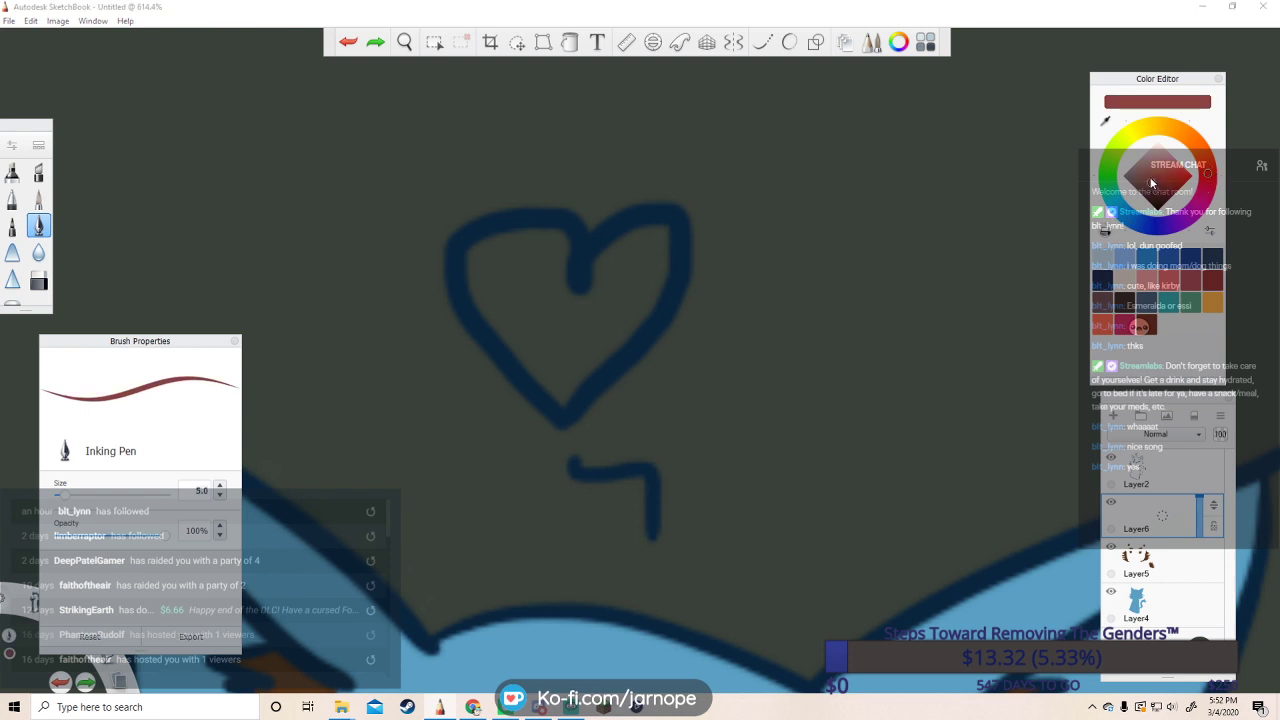
click(1161, 189)
- Paint the heart's lobes and lower part solid red, then reset the zoom to 100%
drag(472, 268, 485, 252)
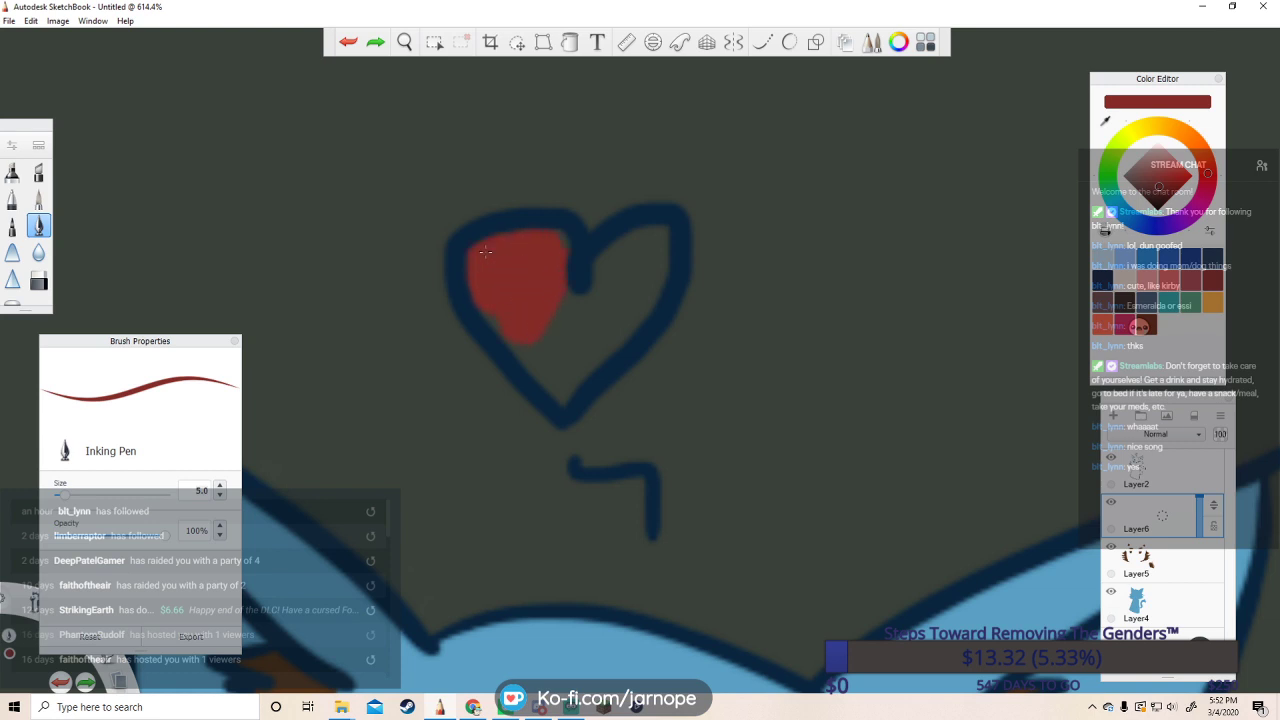
drag(485, 252, 500, 297)
drag(567, 371, 578, 351)
drag(648, 300, 617, 268)
key(ctrl+alt+0)
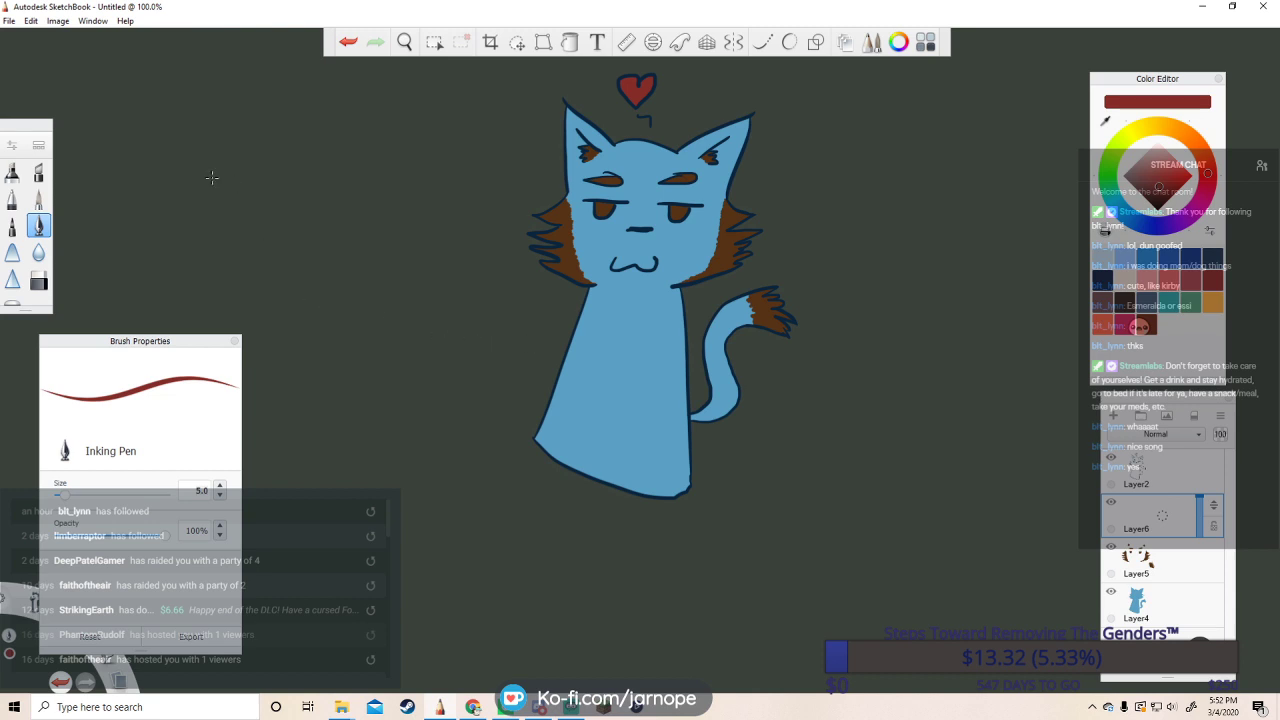
- Save As a TIFF named alertbox in the Thumbnail folder
click(31, 20)
mouse_move(9, 20)
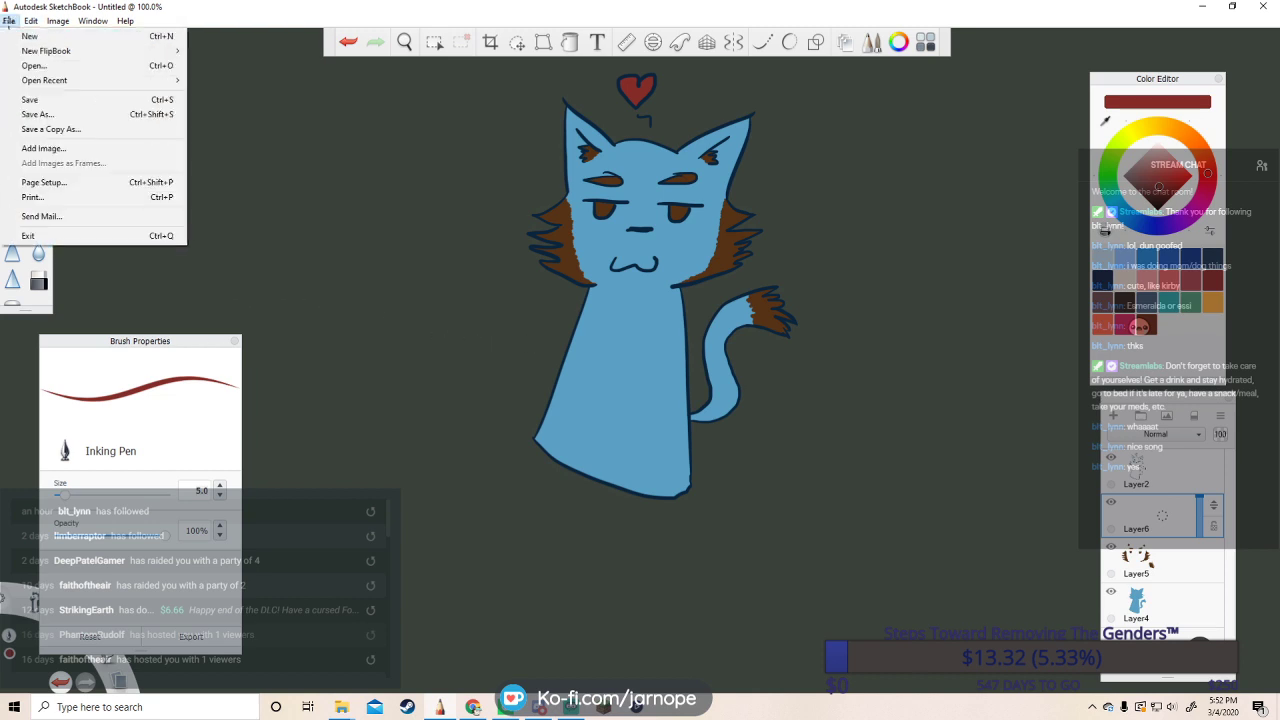
click(55, 115)
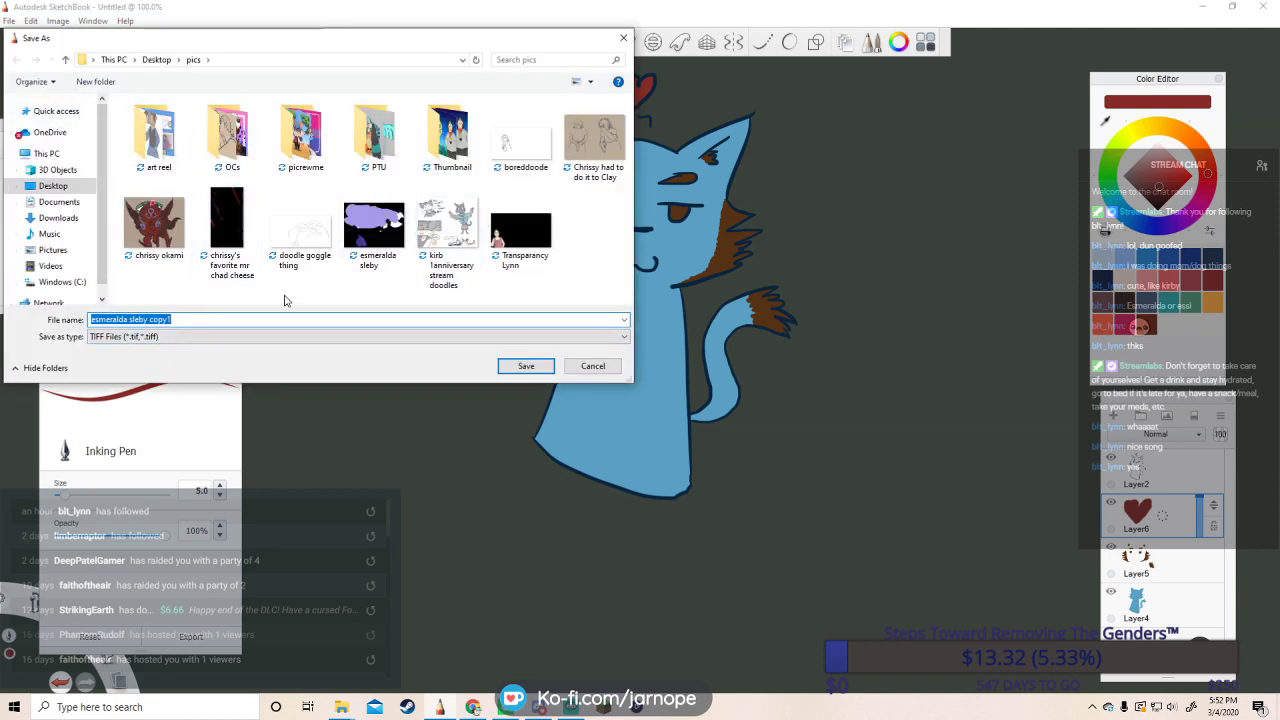
double_click(448, 132)
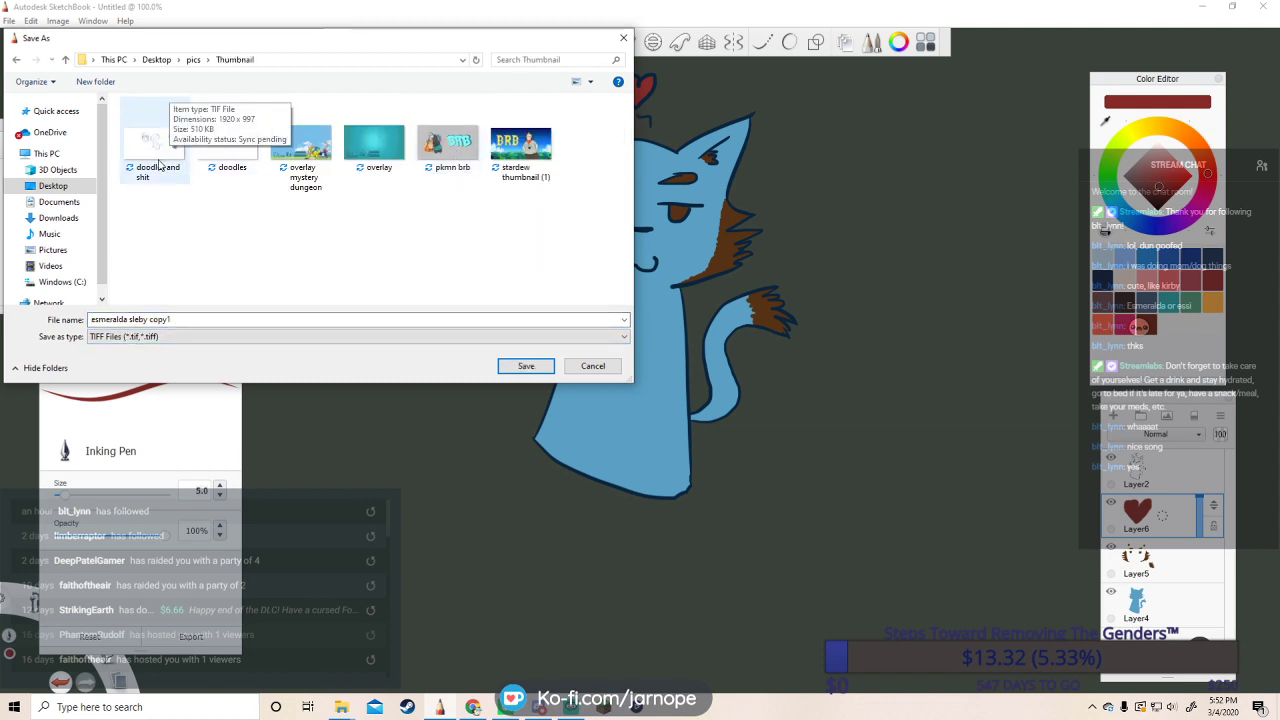
double_click(183, 320)
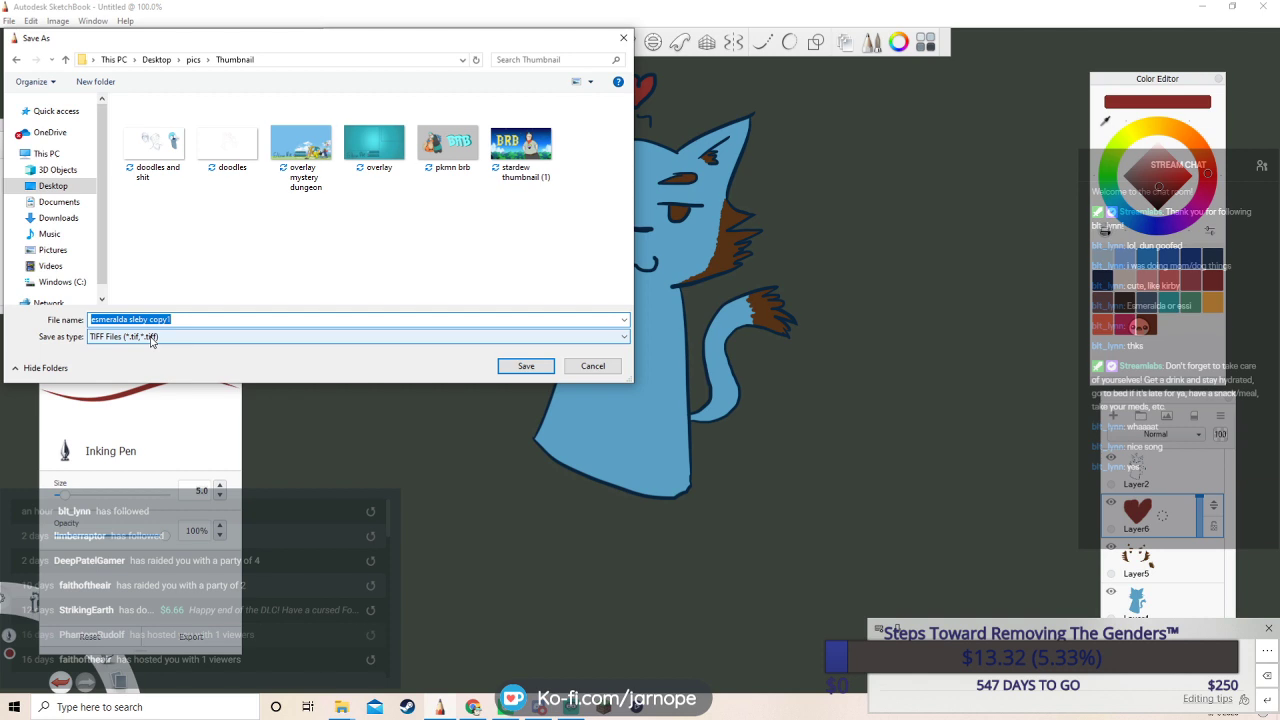
text(fi)
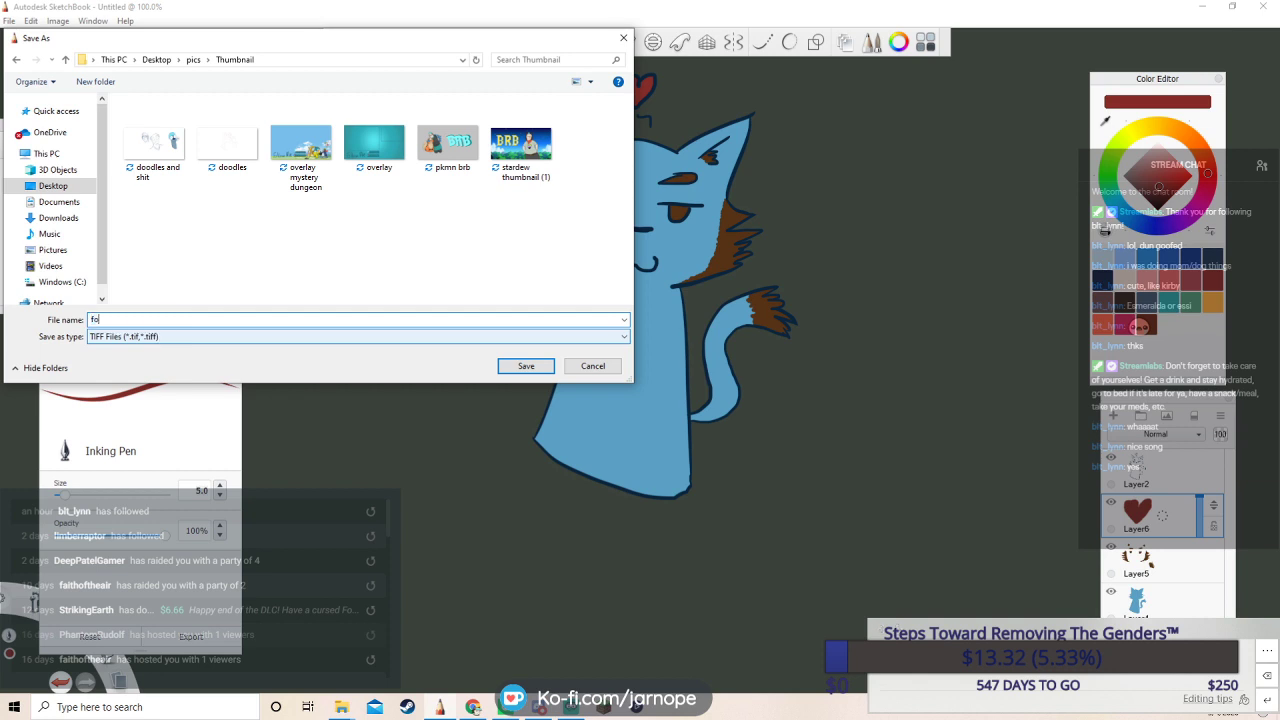
text(ertbo)
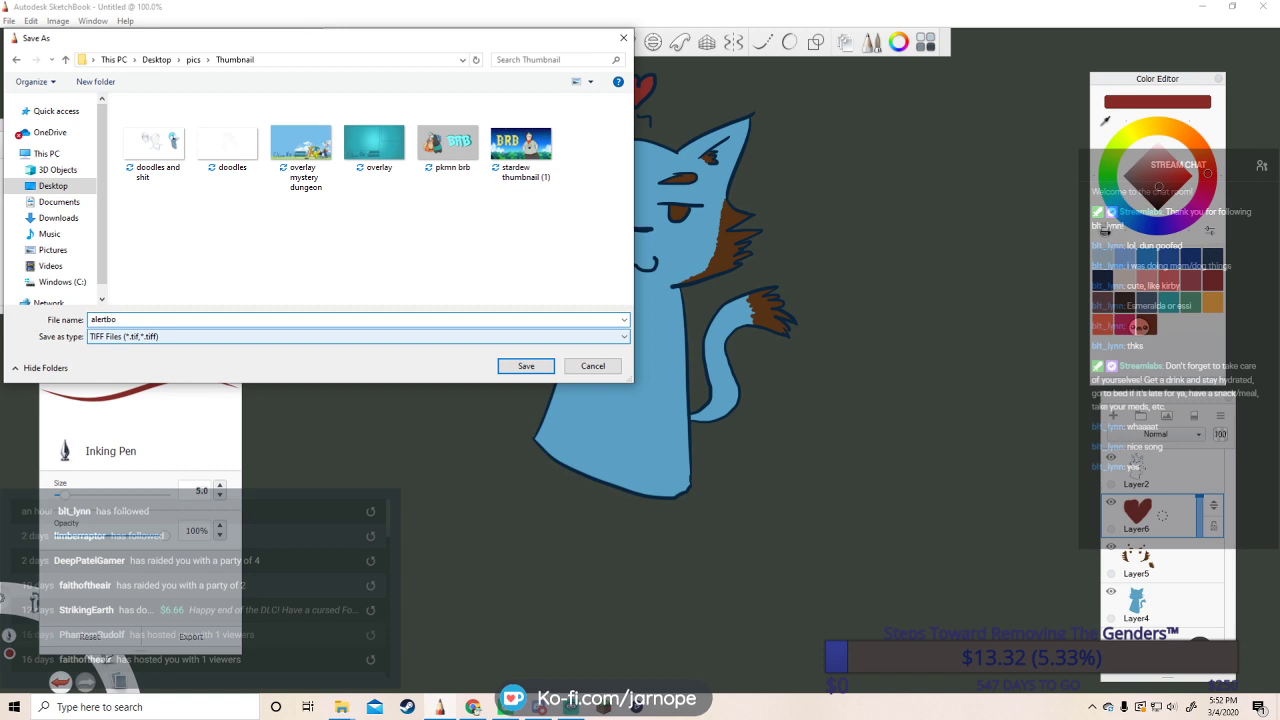
text(x)
key(Return)
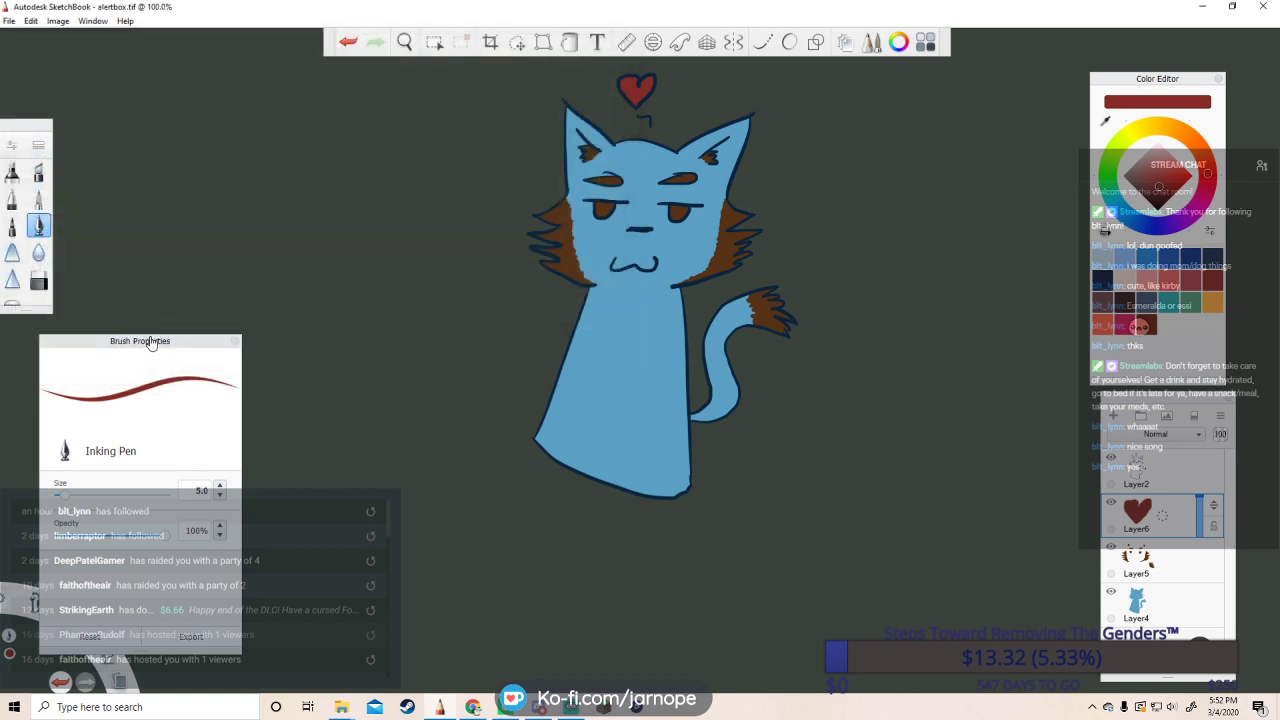
- Start Save a Copy As with PNG as the file format
click(9, 21)
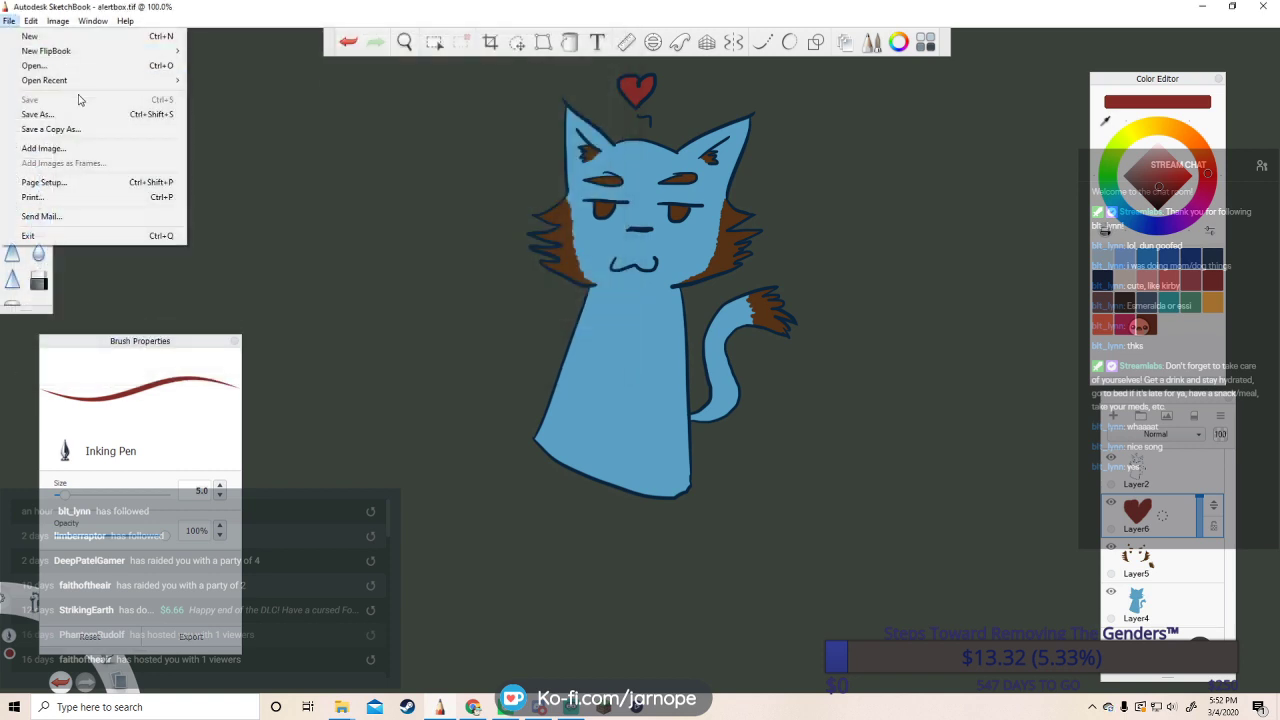
click(71, 131)
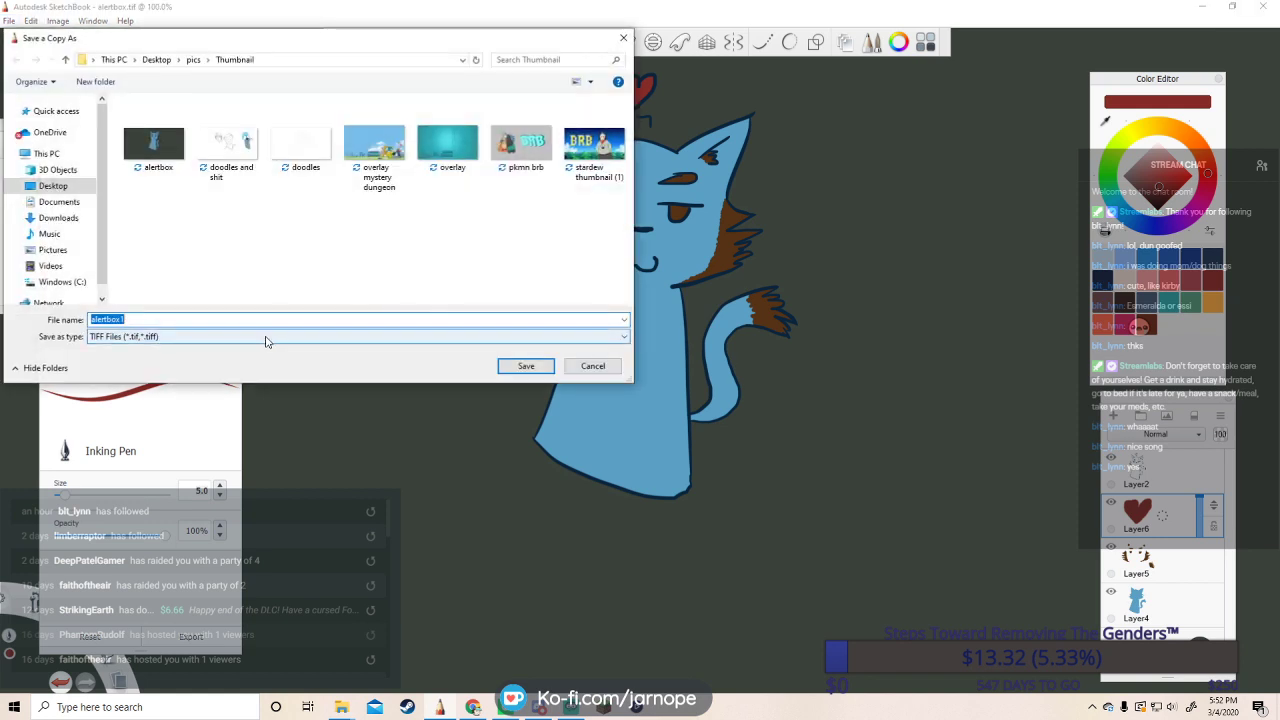
click(266, 342)
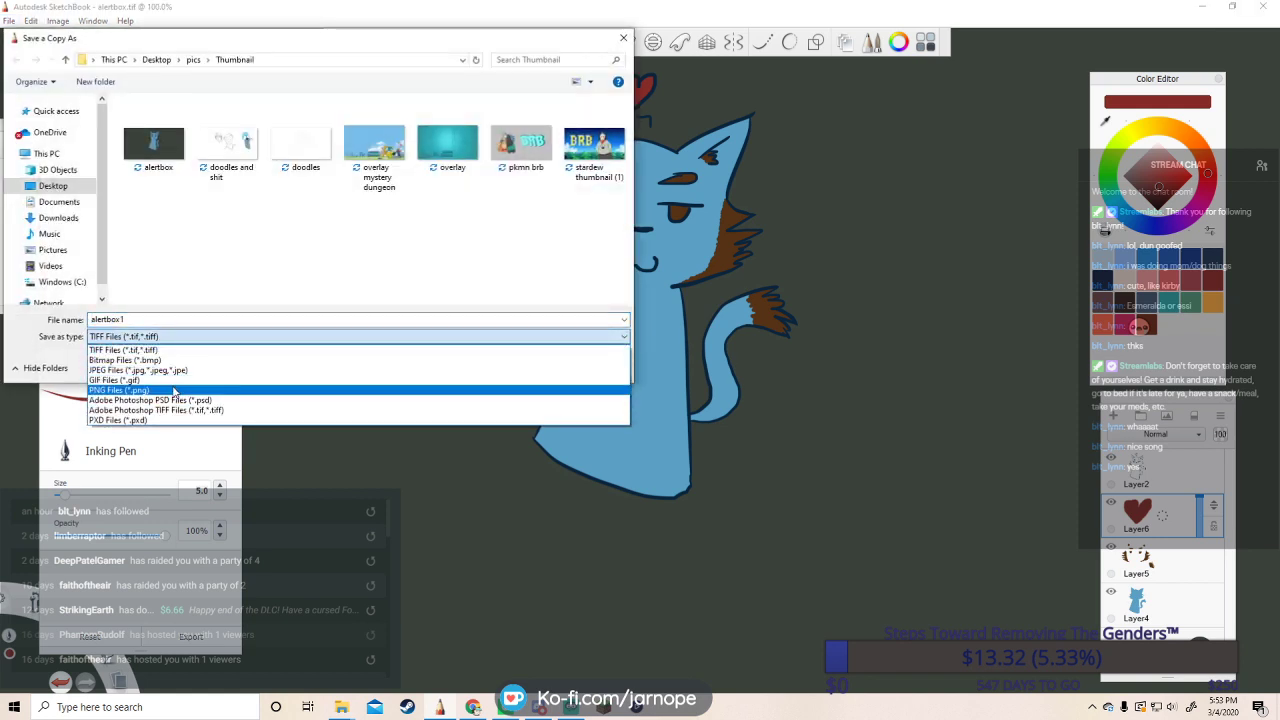
click(177, 392)
- Name the copy 'alertbox copy', save it, and bring Streamlabs OBS to the front
double_click(136, 320)
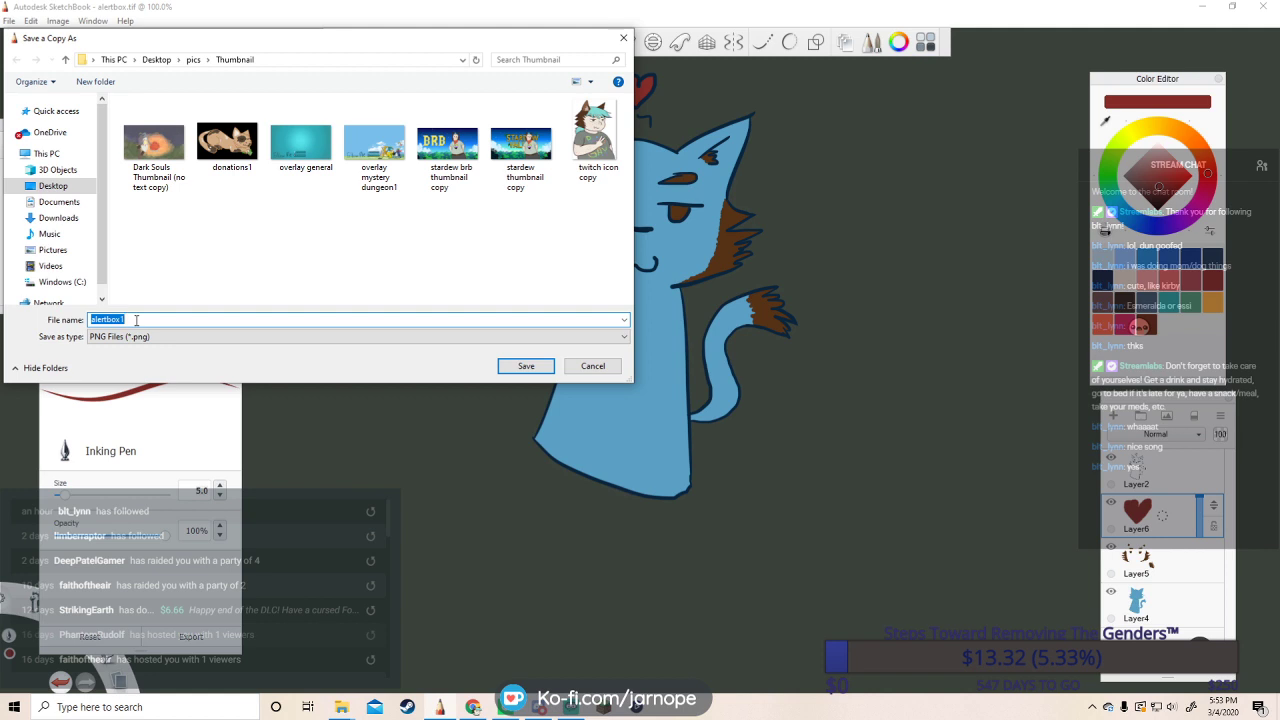
click(136, 320)
key(BackSpace)
text(copy)
key(Return)
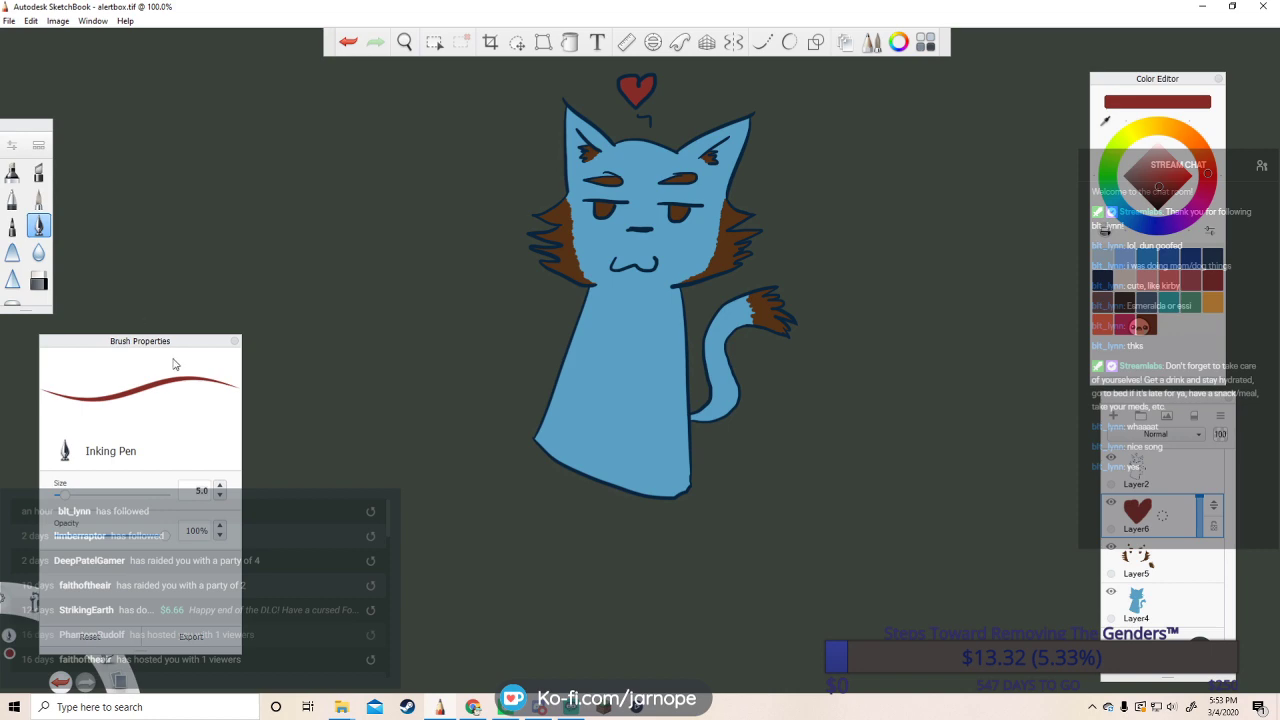
click(572, 707)
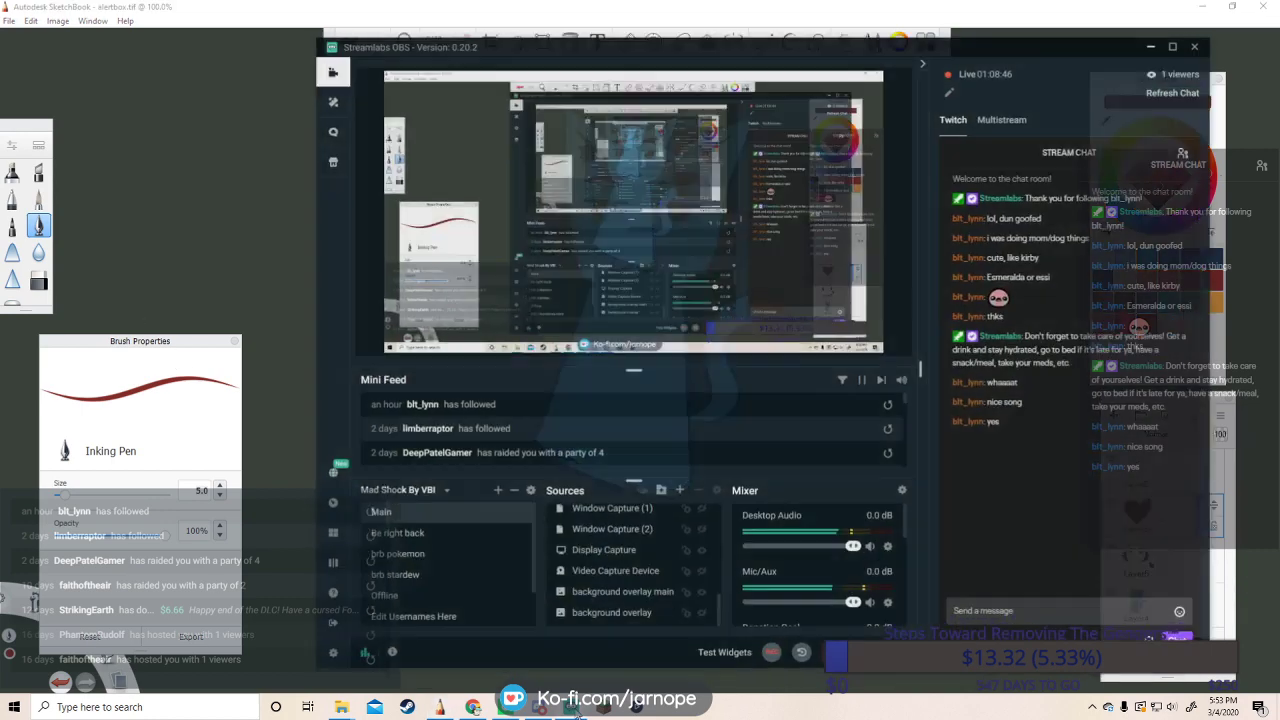